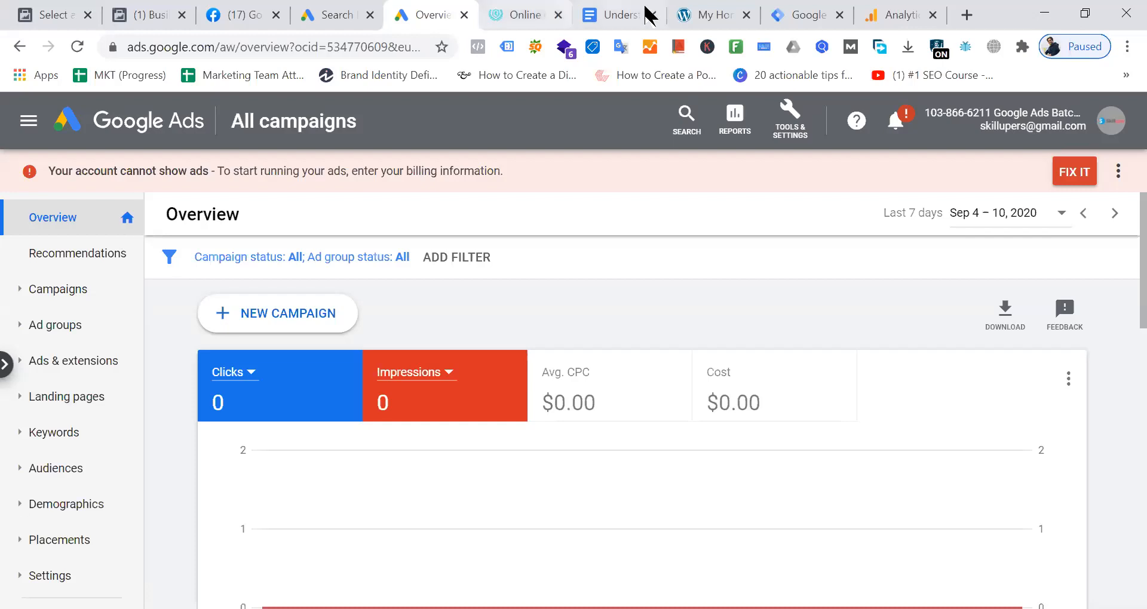
Switch to the myhomesneed.com store and look through its homepage categories and discounted products
click(705, 12)
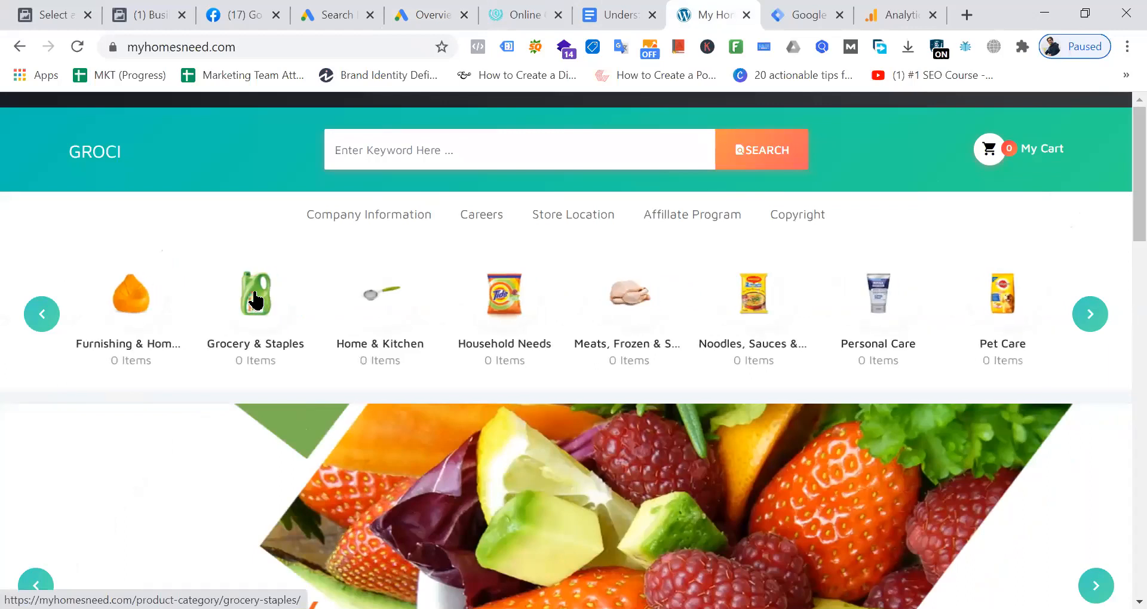
scroll(251, 299, down, 10)
scroll(257, 302, down, 1)
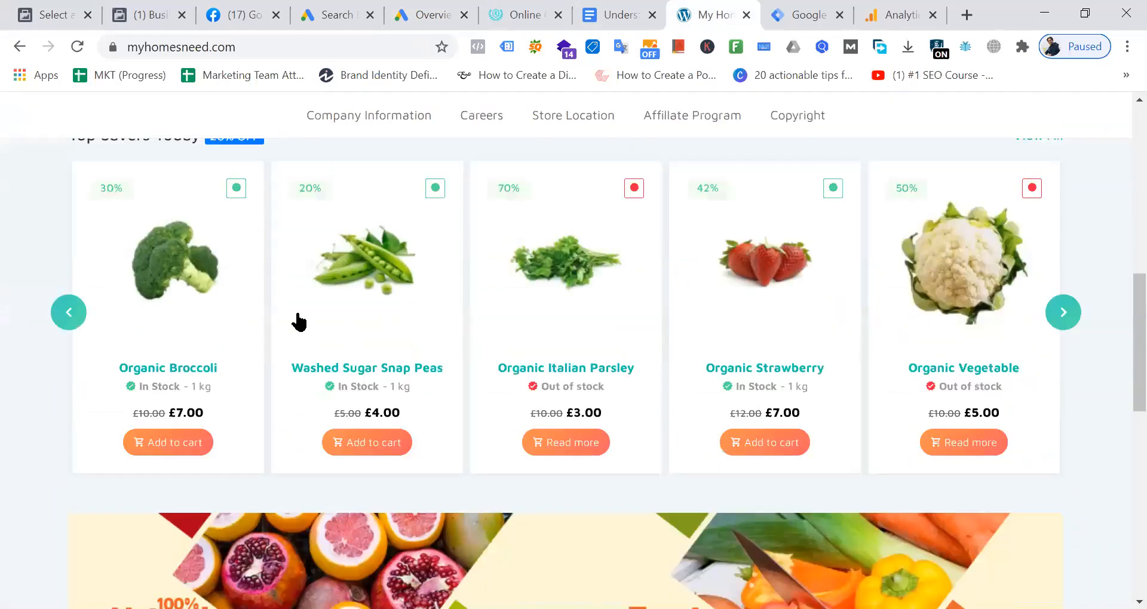
scroll(545, 282, up, 10)
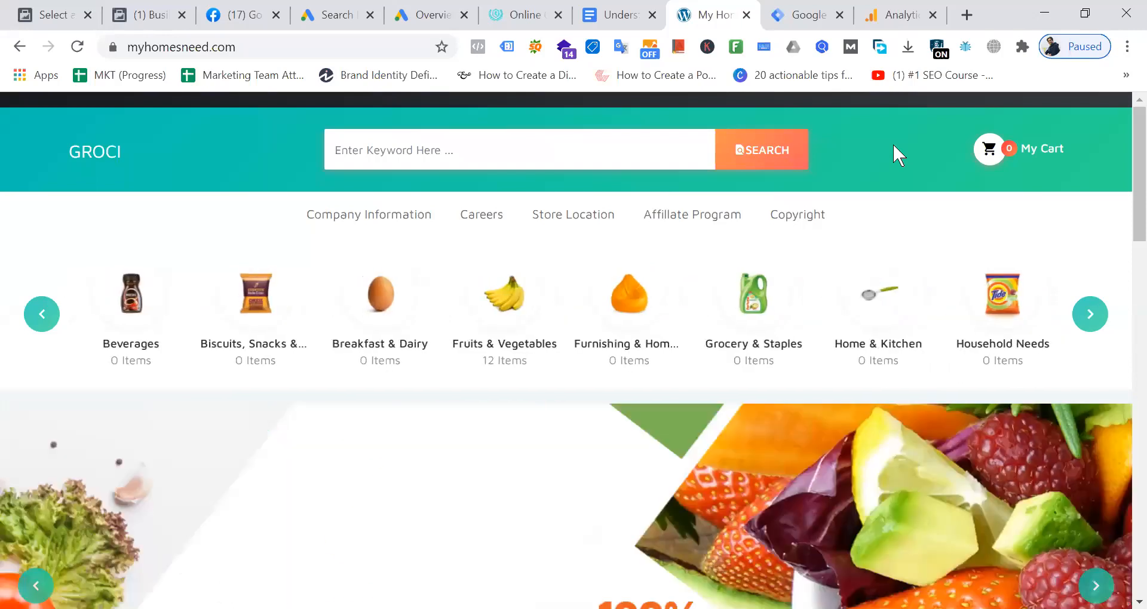
scroll(893, 146, down, 1)
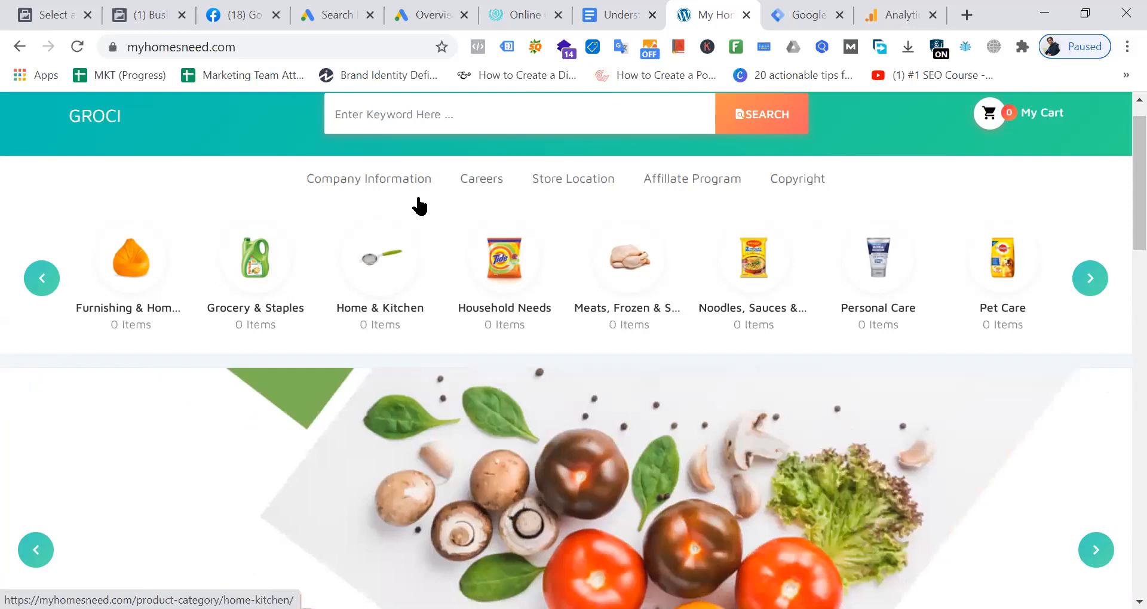
View the Google Analytics home report alongside the store homepage and the Google Ads campaign overview
click(898, 13)
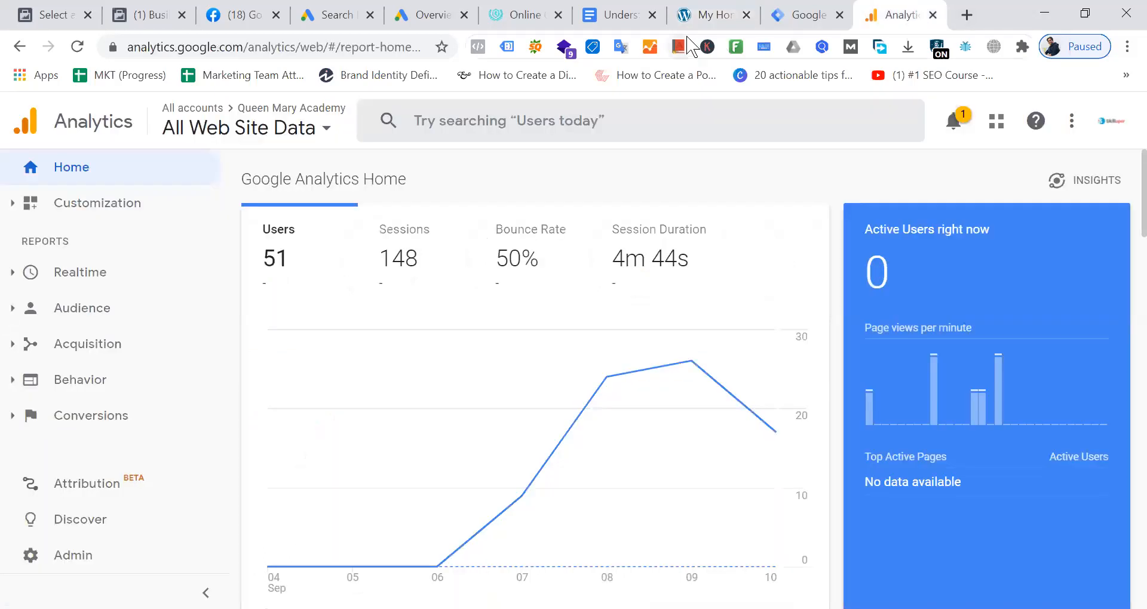
click(717, 15)
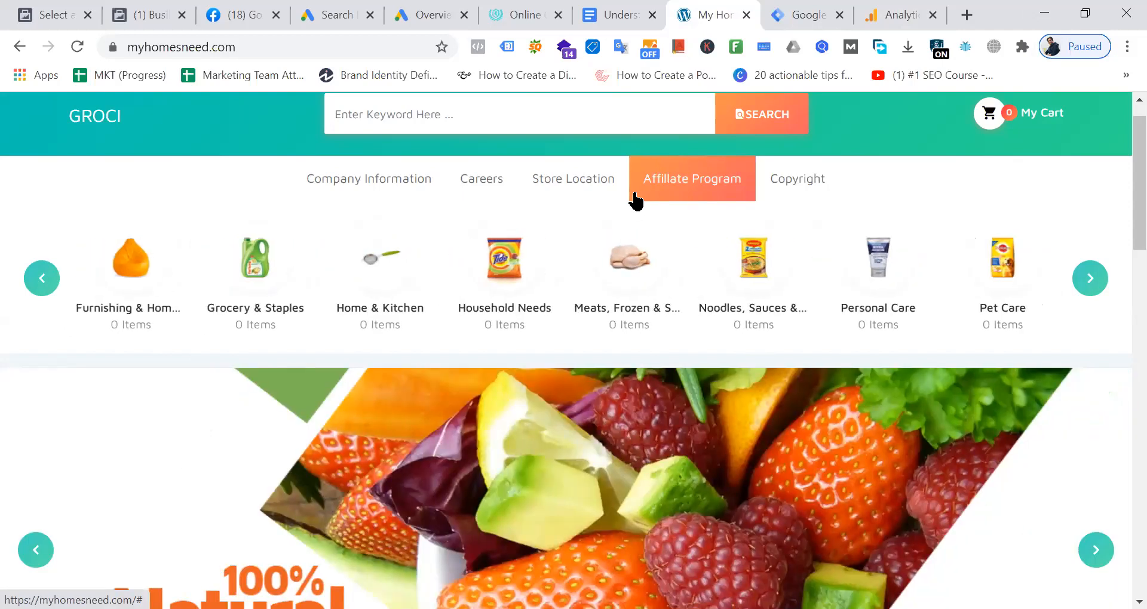
click(430, 14)
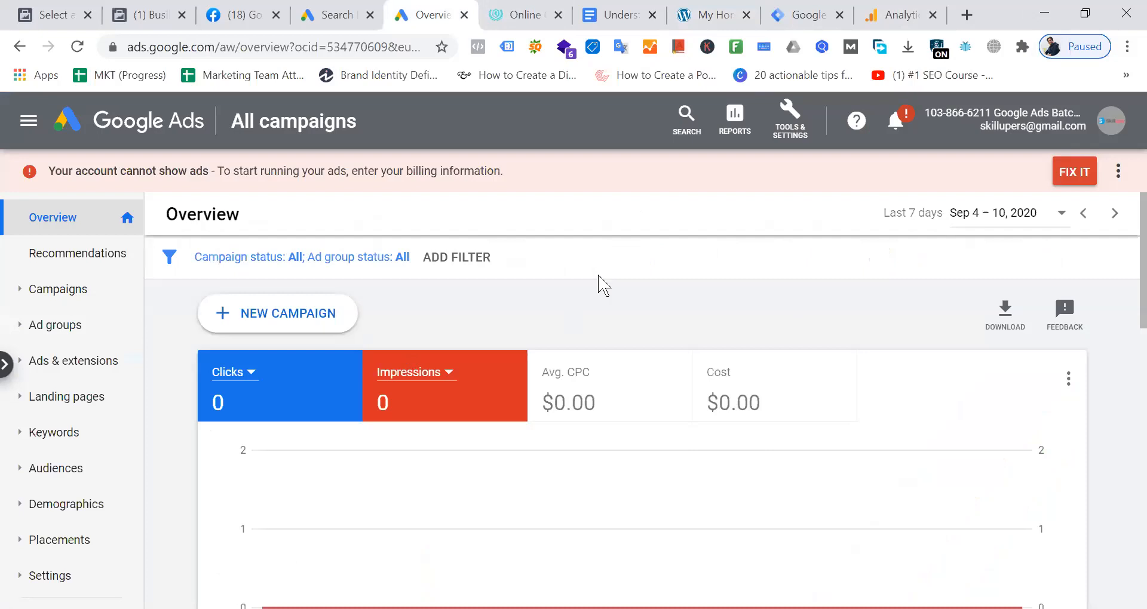
click(907, 15)
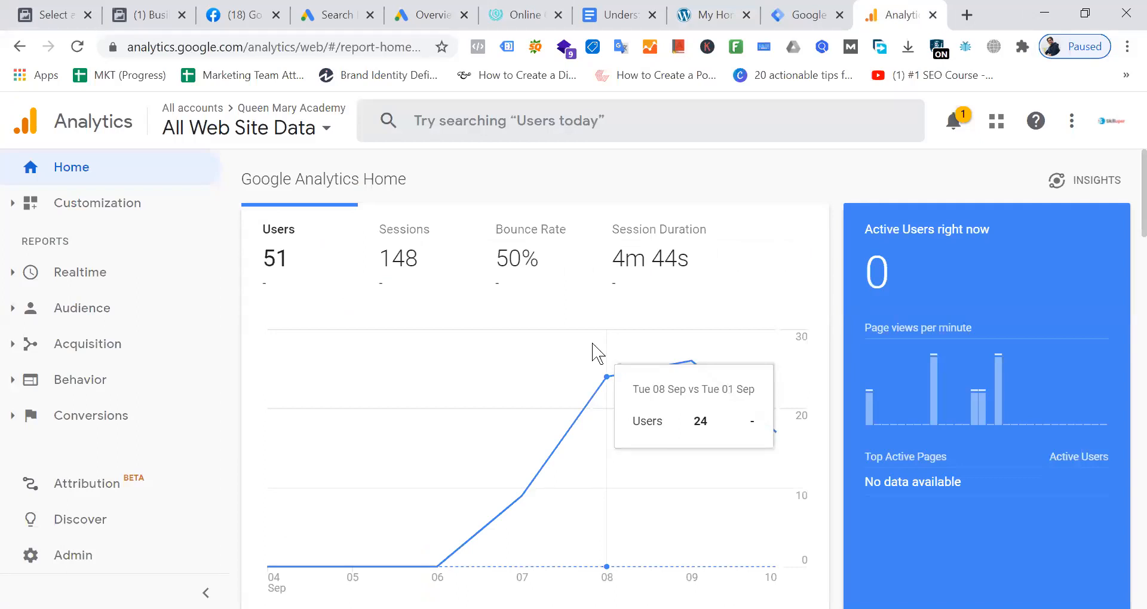
key(shift+F10)
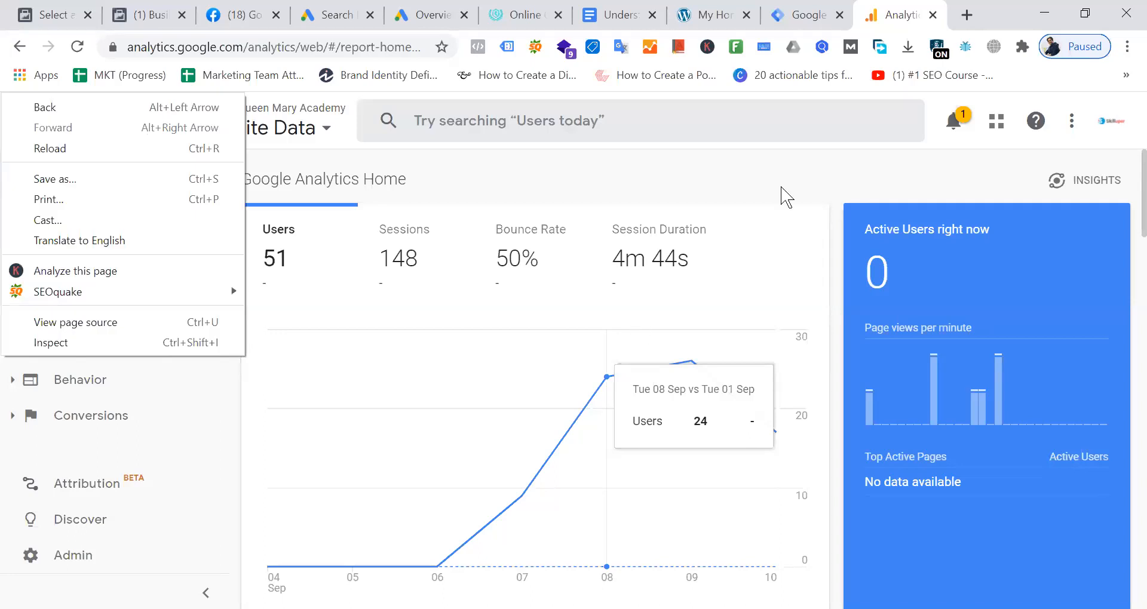
click(802, 163)
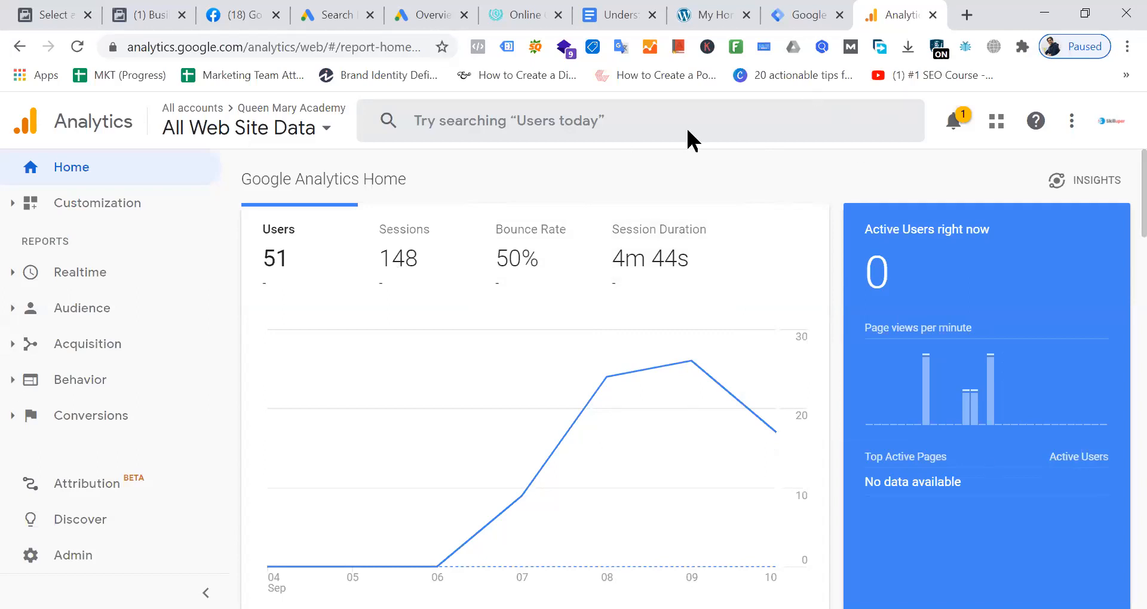
click(410, 25)
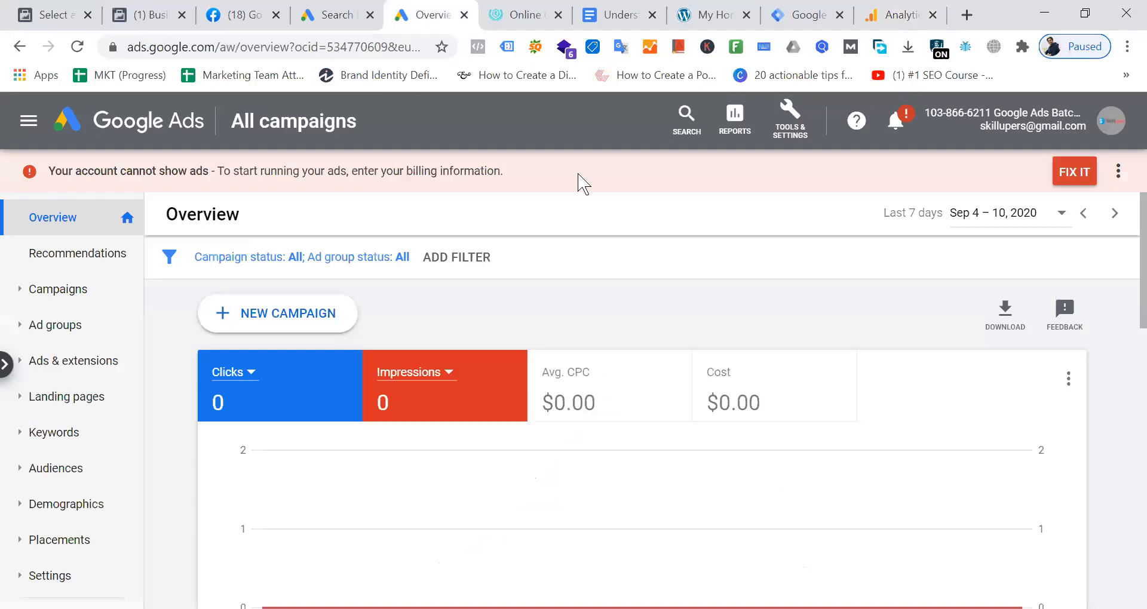
click(906, 17)
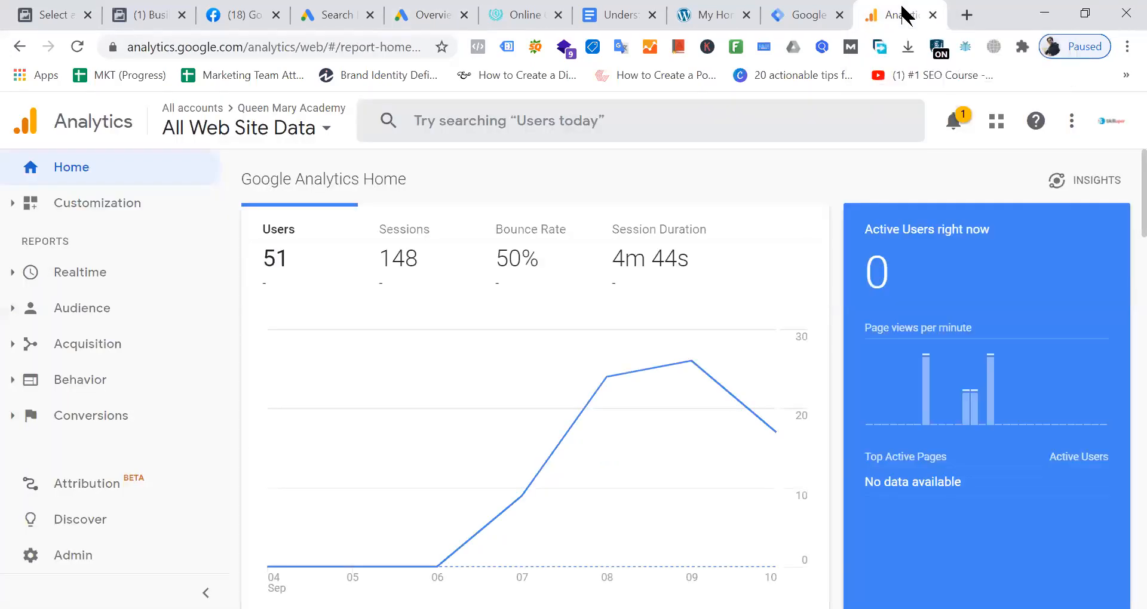
Go through the store homepage, the Google Tag Manager accounts list and the Google Analytics home report
click(717, 14)
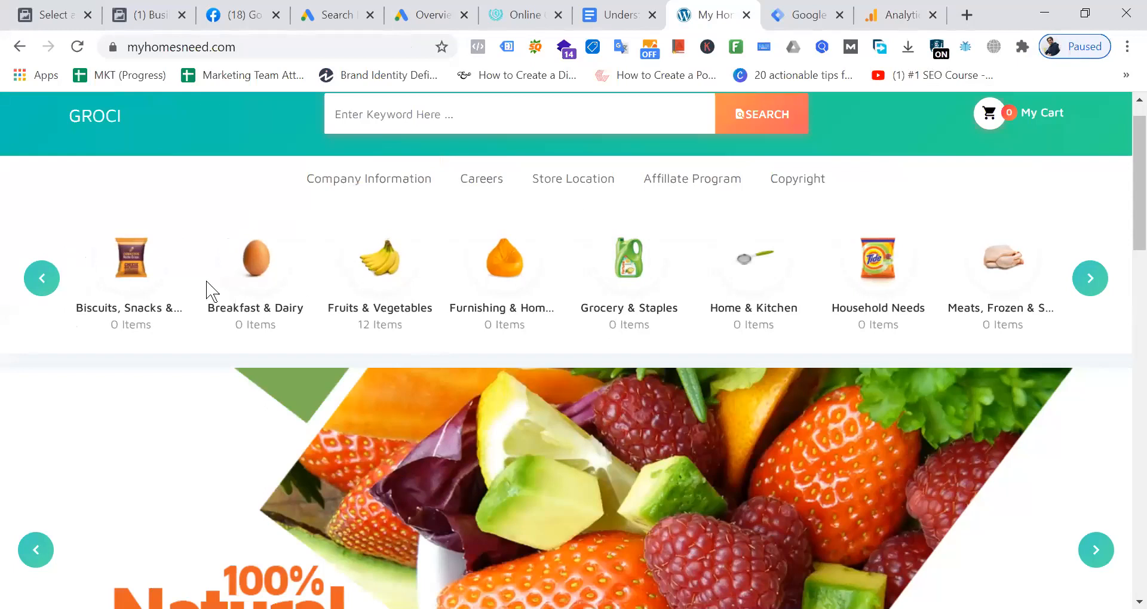
click(900, 14)
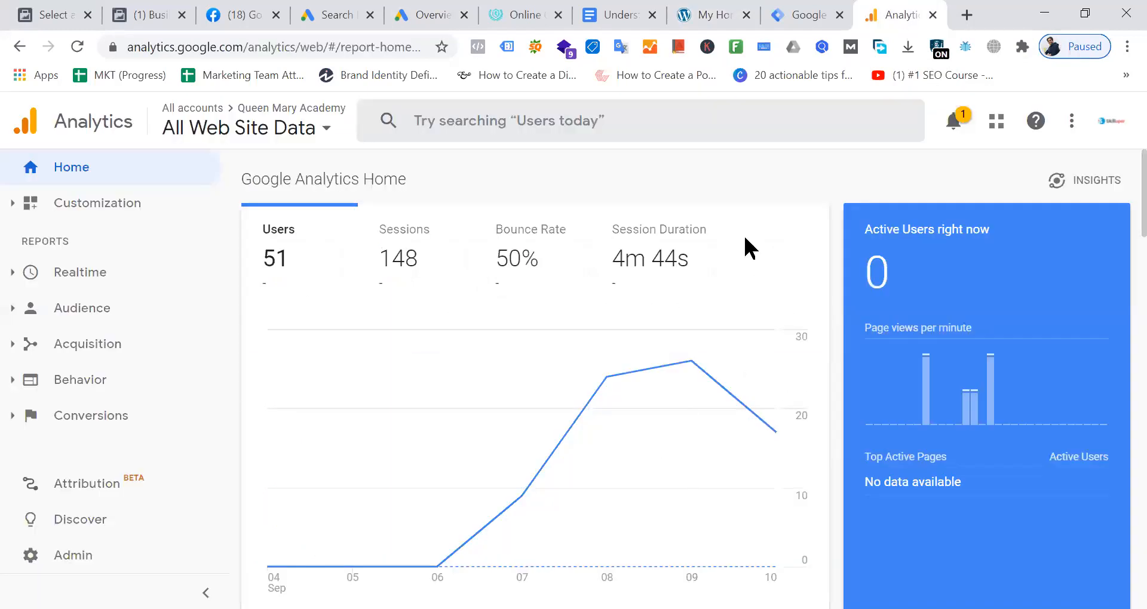
click(707, 13)
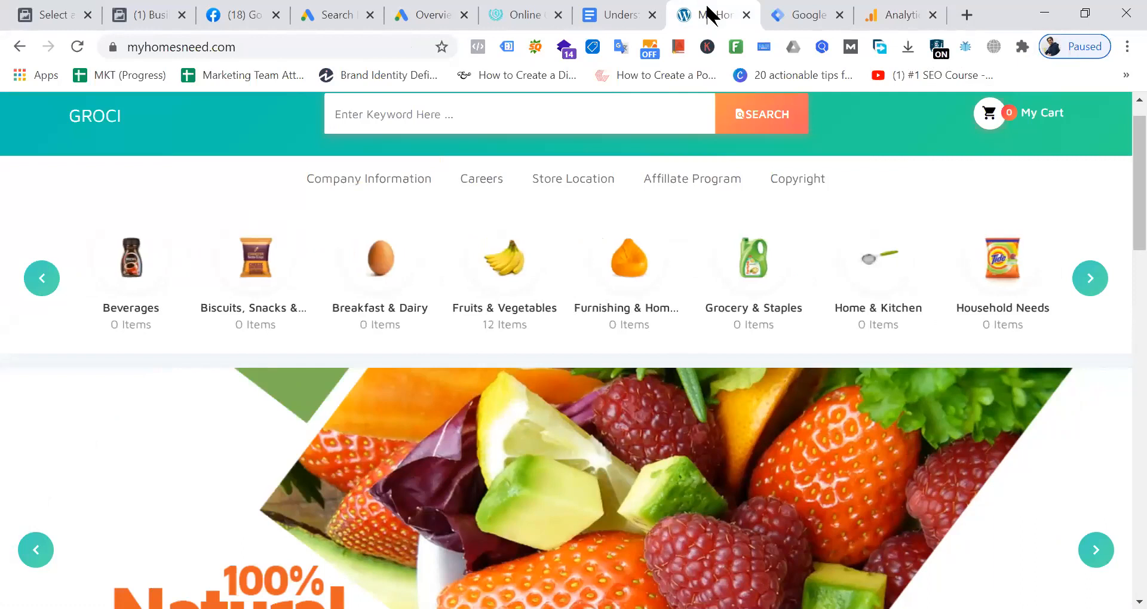
click(826, 14)
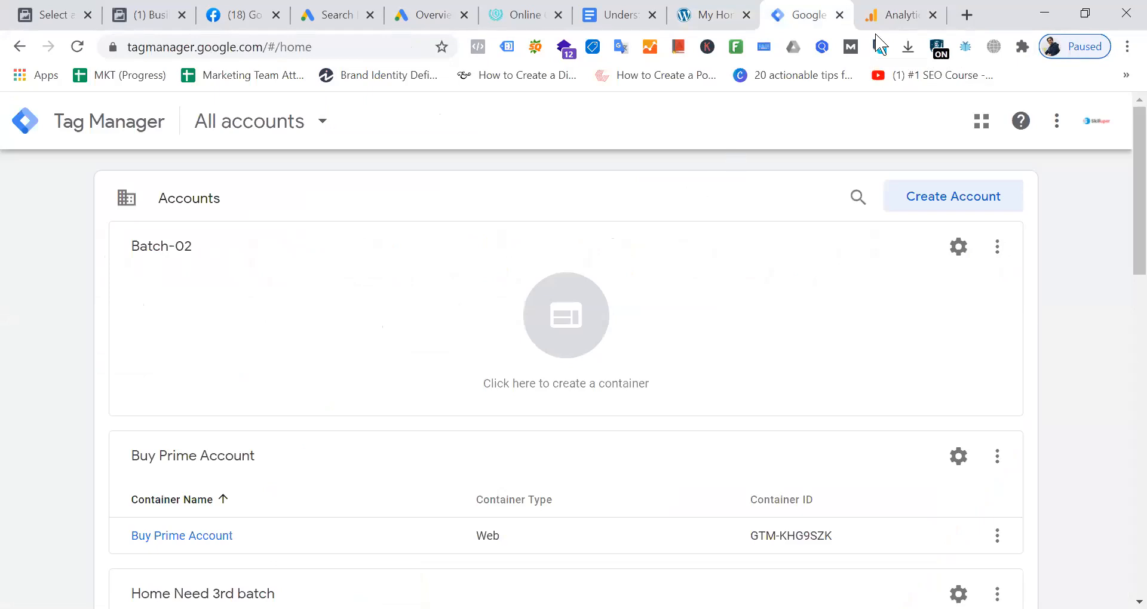
click(887, 13)
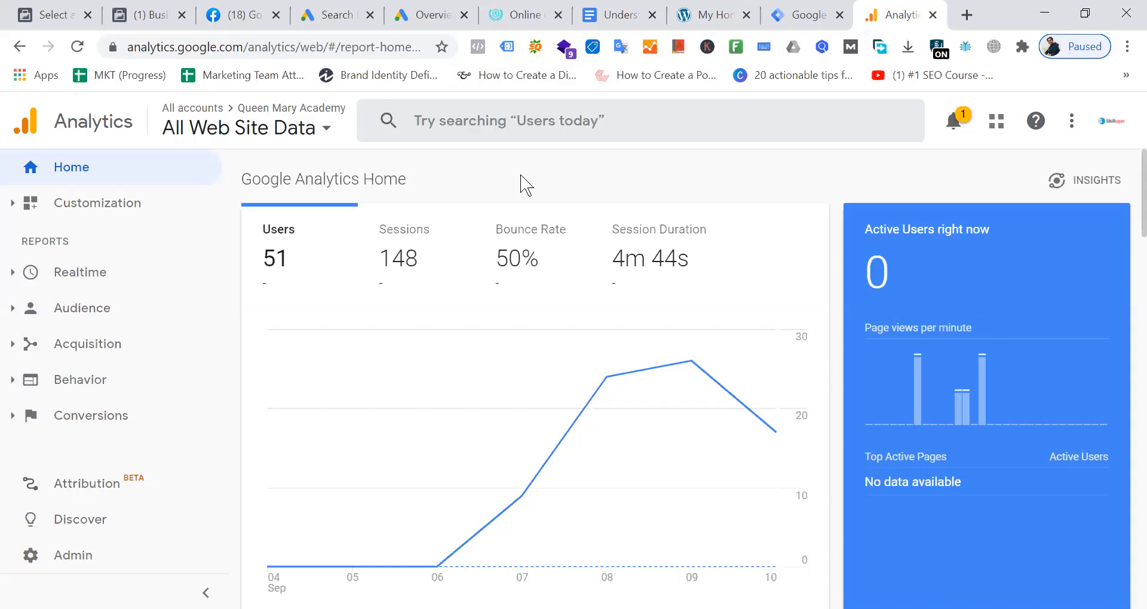
On the myhomesneed.com store, open the Washed Sugar Snap Peas product and from its related products open Organic Strawberry
click(716, 14)
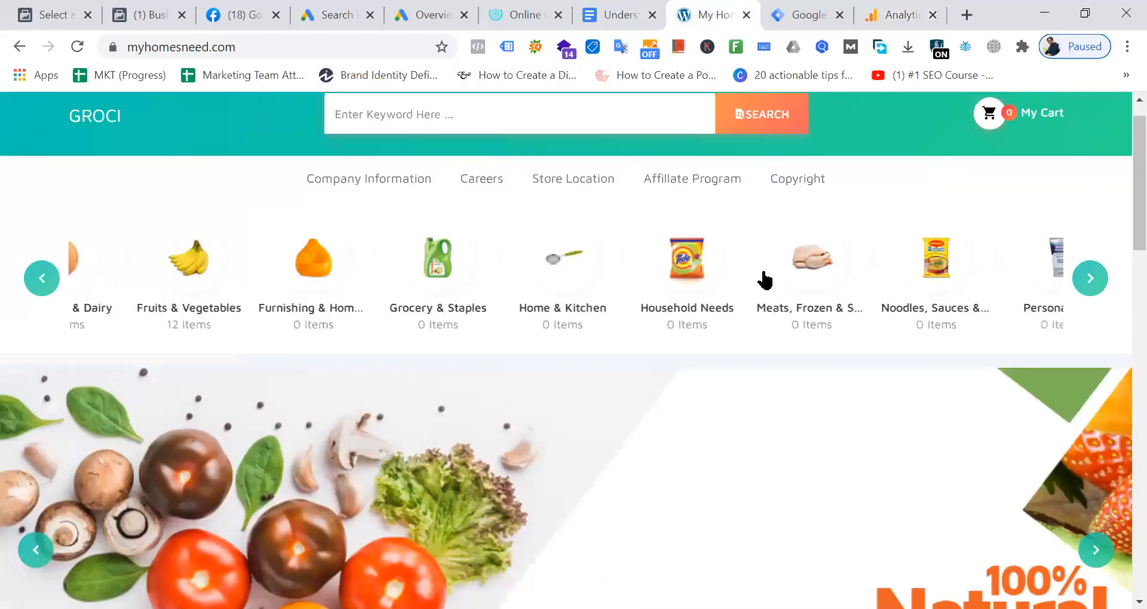
scroll(684, 358, down, 5)
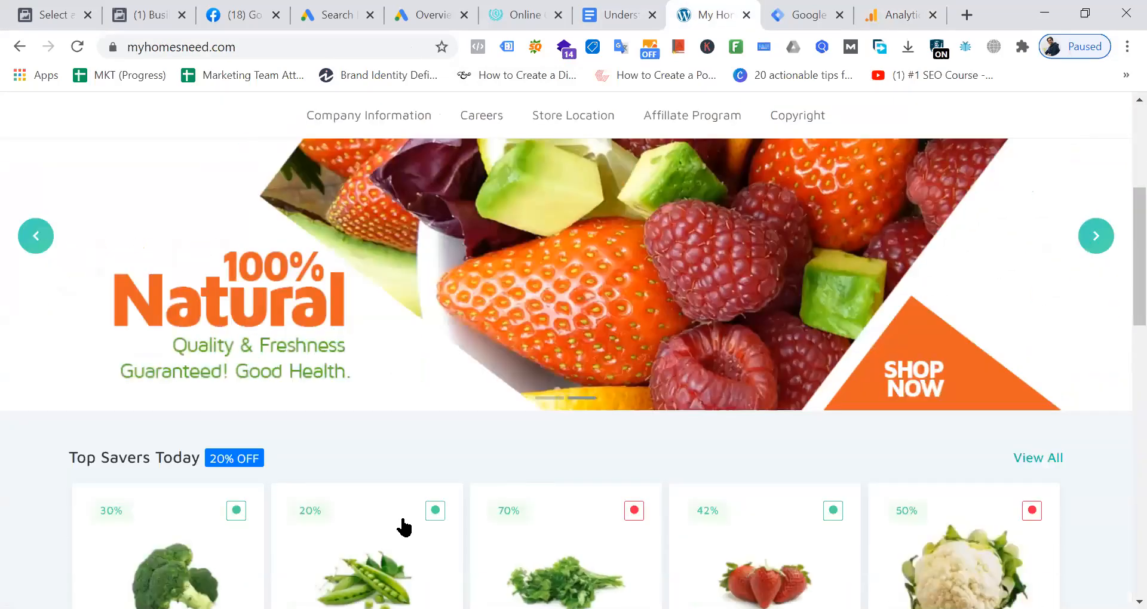
click(358, 546)
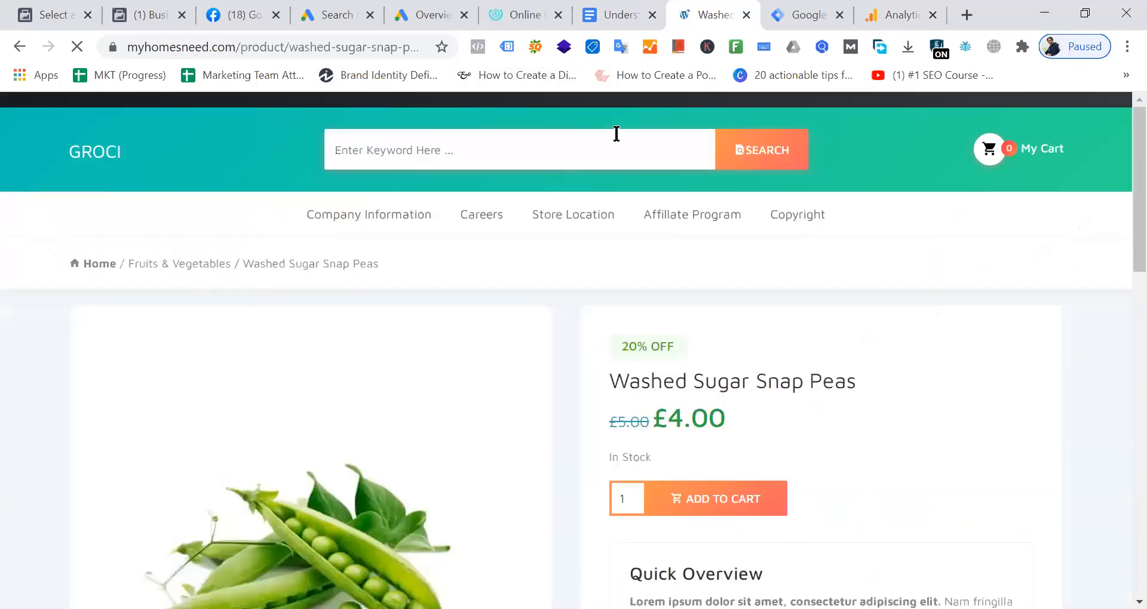
scroll(869, 257, down, 7)
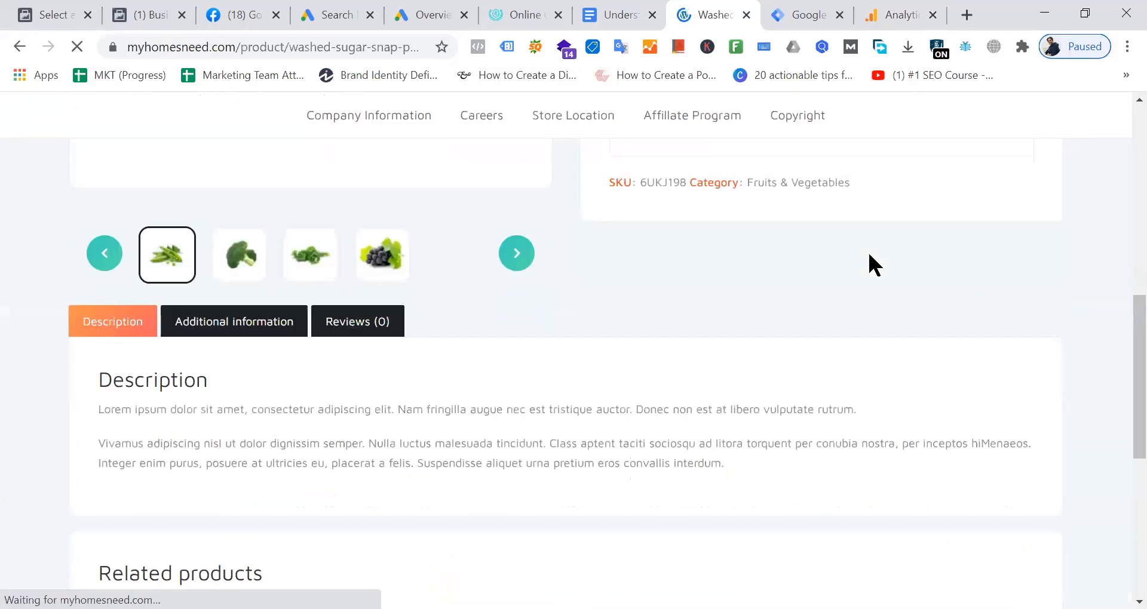
scroll(860, 263, down, 7)
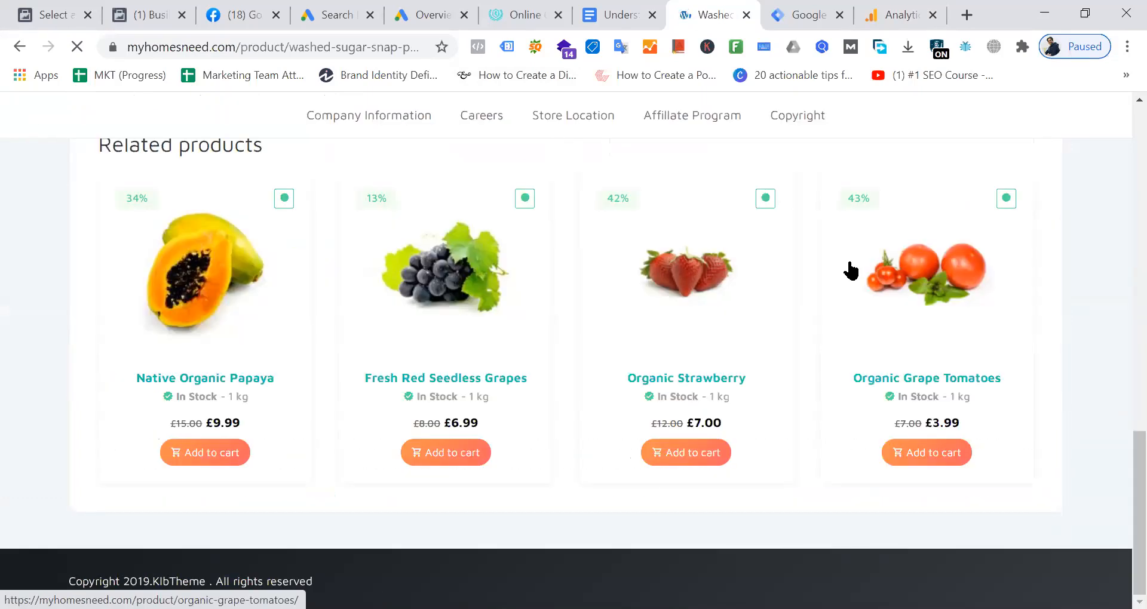
click(697, 362)
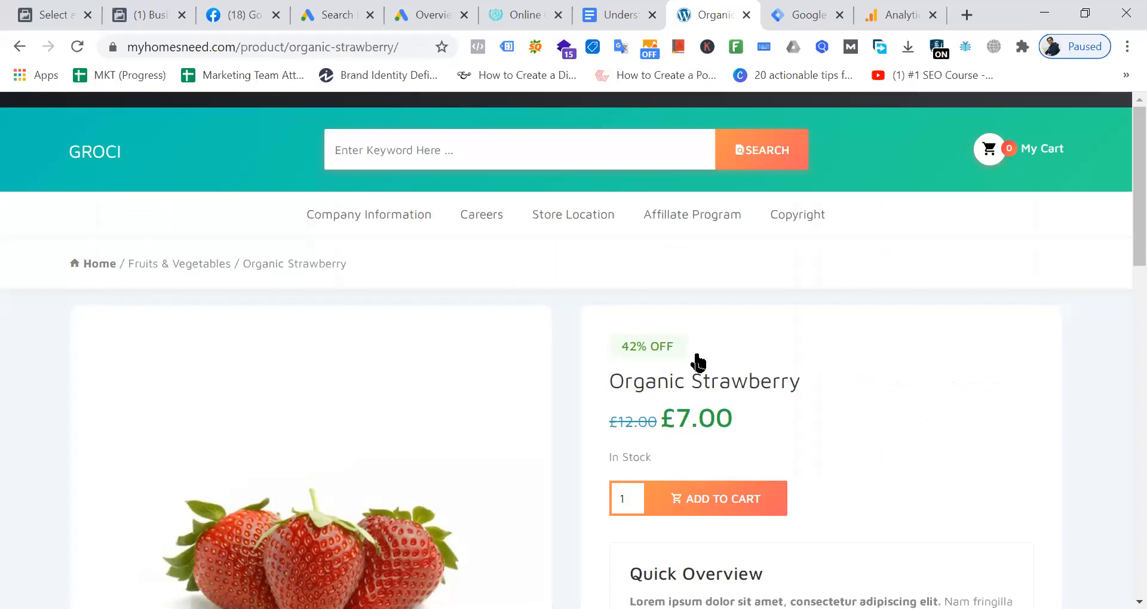
Search the web for "gtmetrix" in a new browser tab and open the GTmetrix website
click(971, 24)
text(gt)
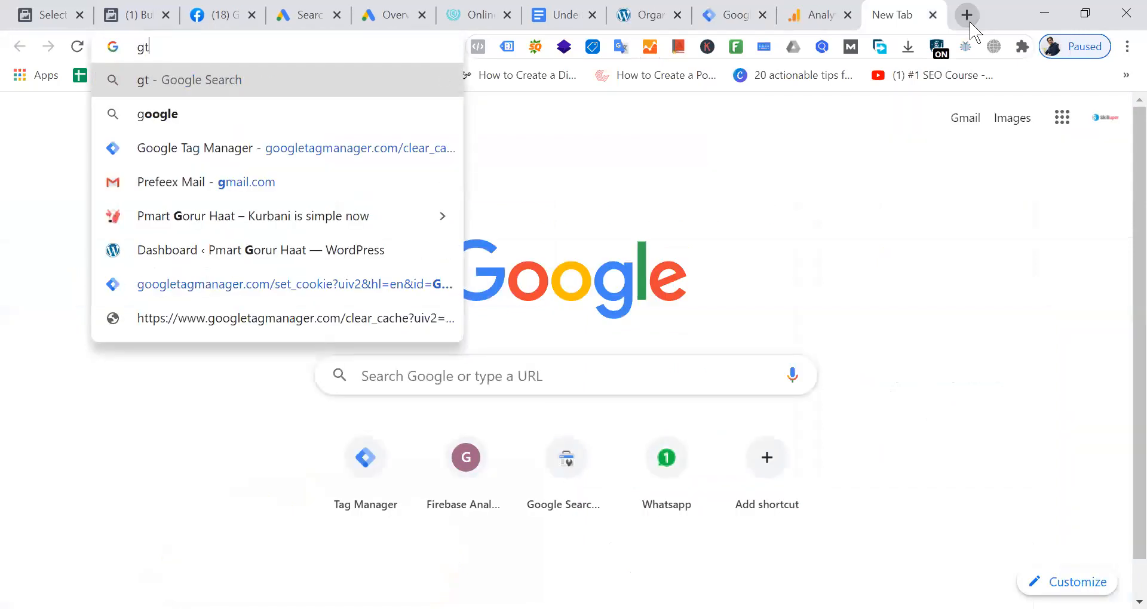
text(metrix)
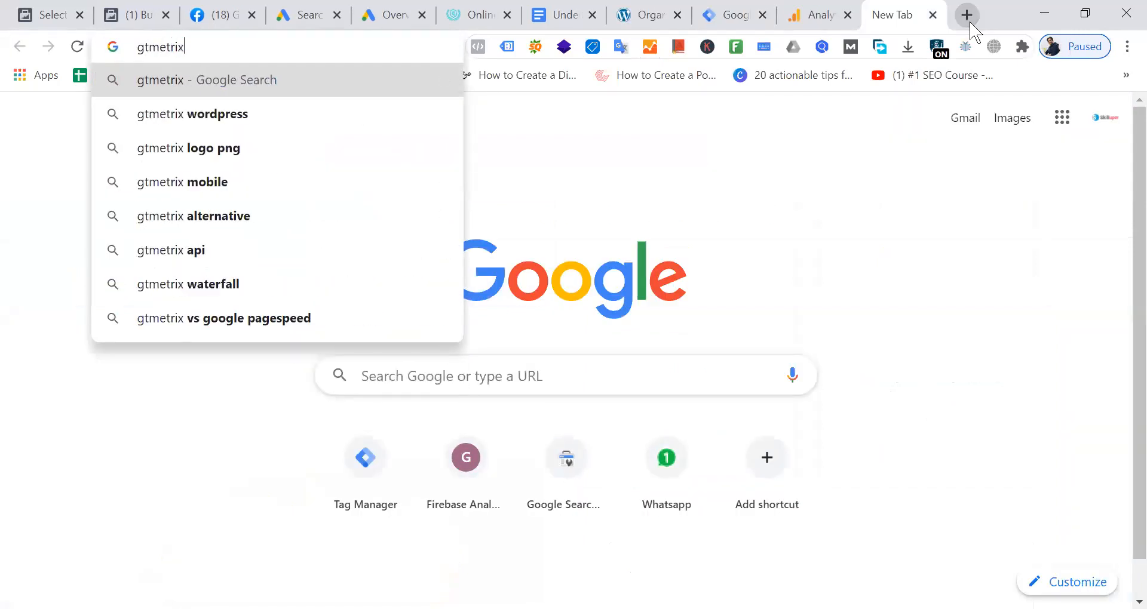
key(Return)
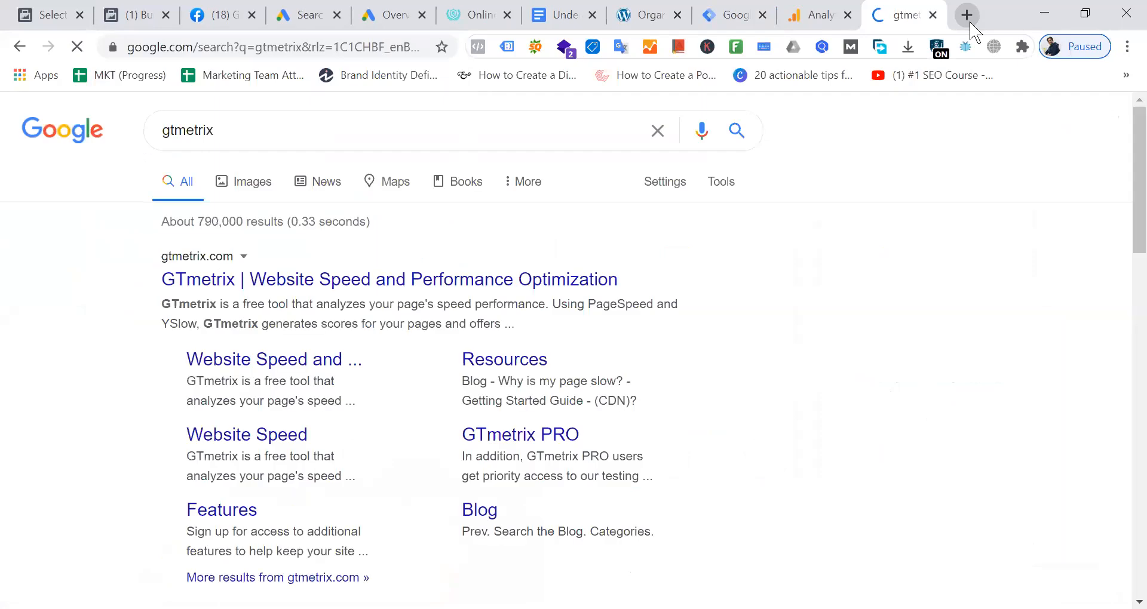
click(391, 281)
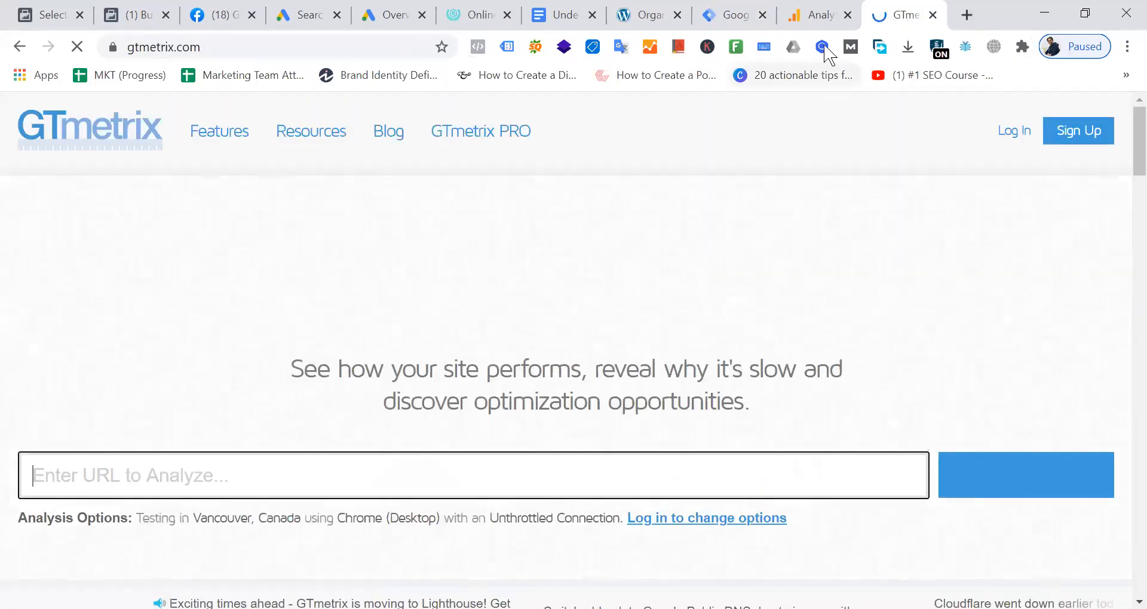
click(659, 11)
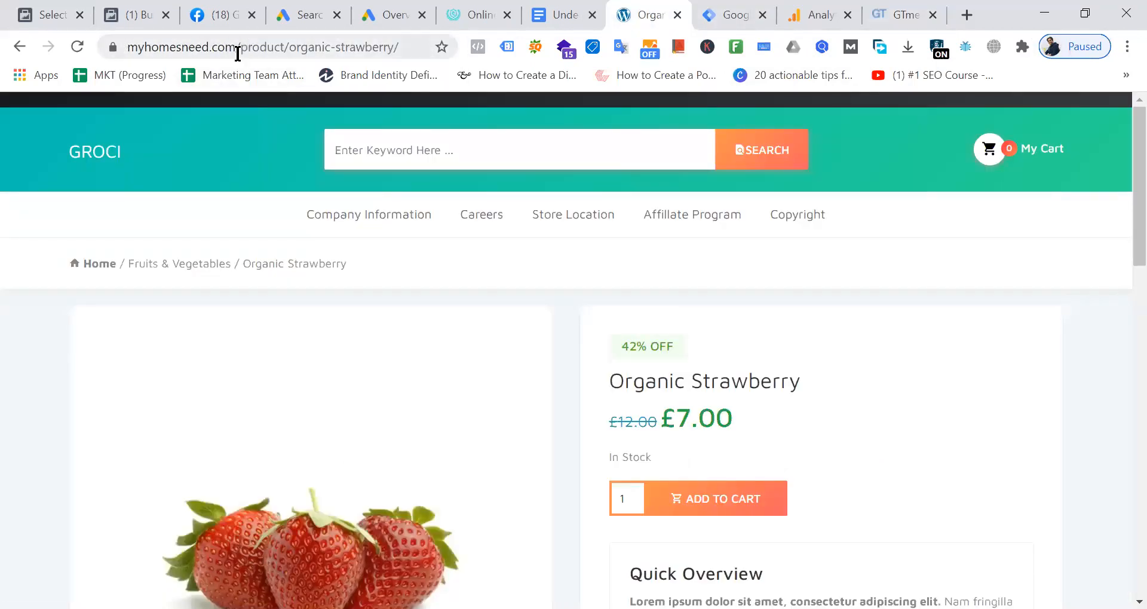
drag(236, 46, 13, 94)
key(ctrl+c)
click(911, 14)
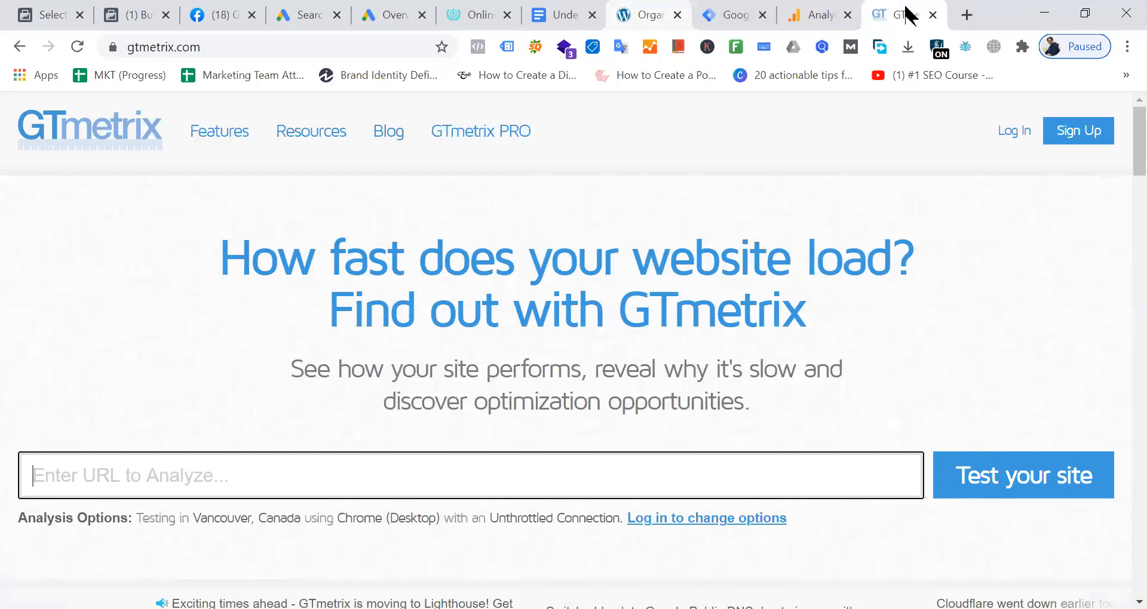
click(286, 475)
key(ctrl+v)
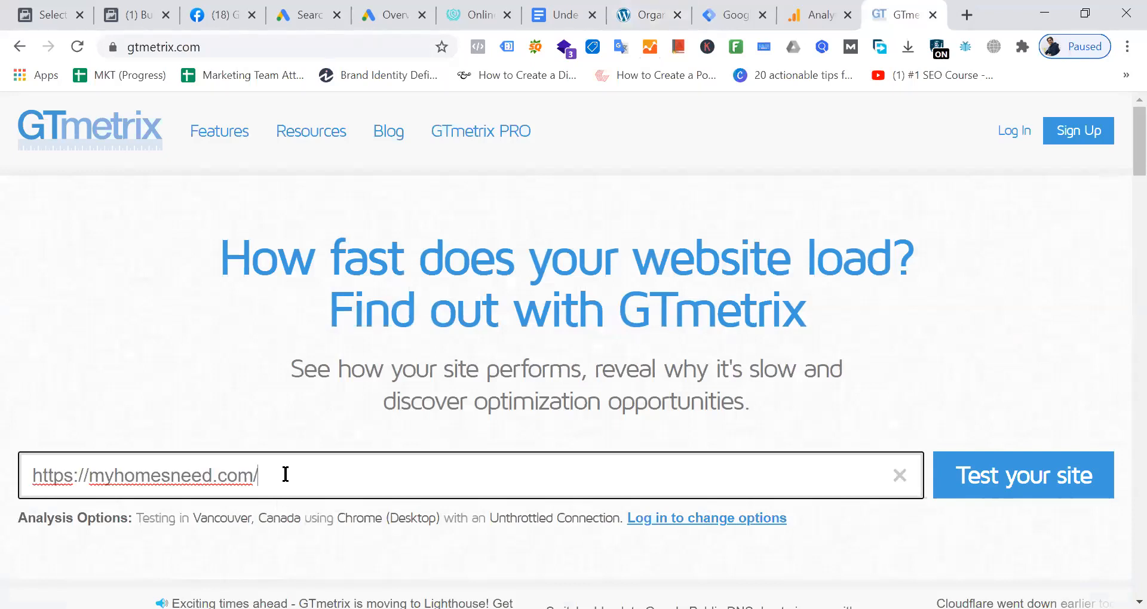
click(1004, 476)
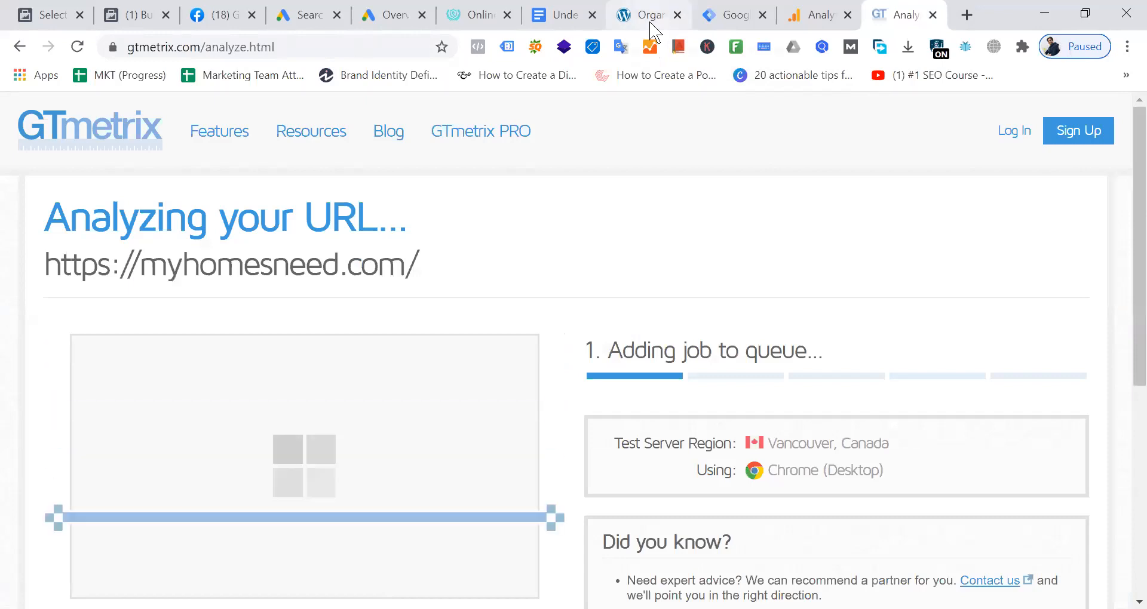
Revisit the Tag Manager accounts list and the strawberry product page, and open the "Understanding Google Tag Manager" document
click(734, 13)
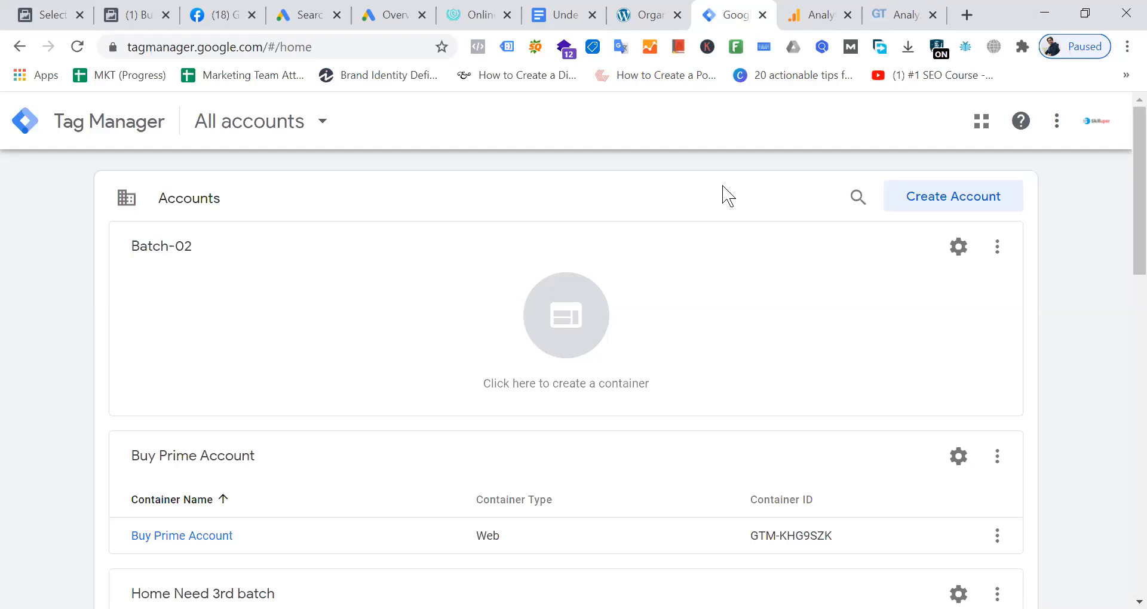
click(642, 13)
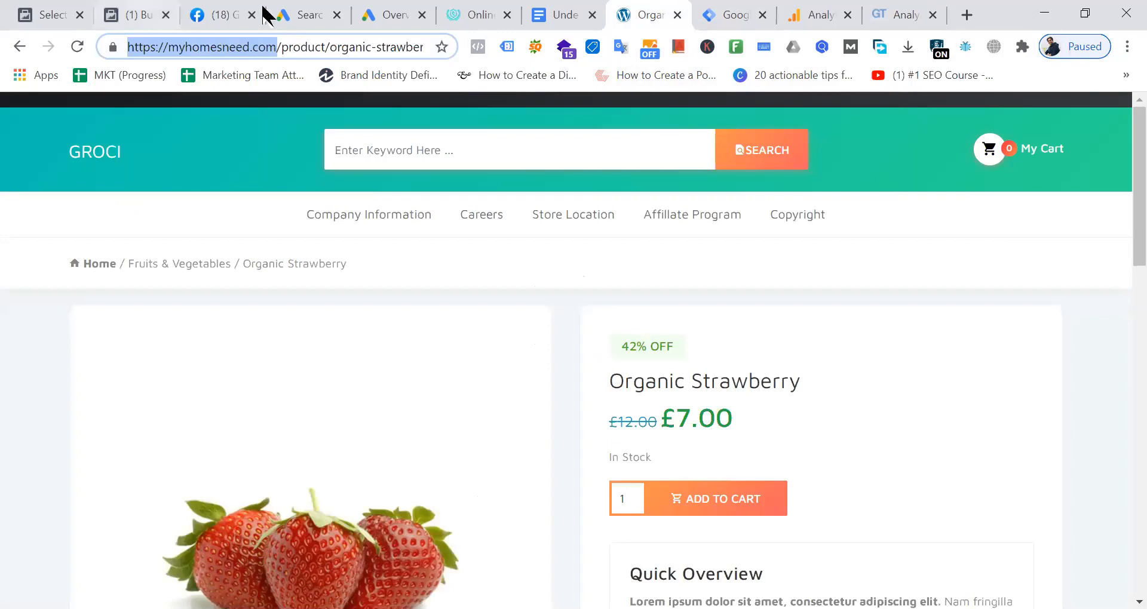
click(392, 13)
click(560, 13)
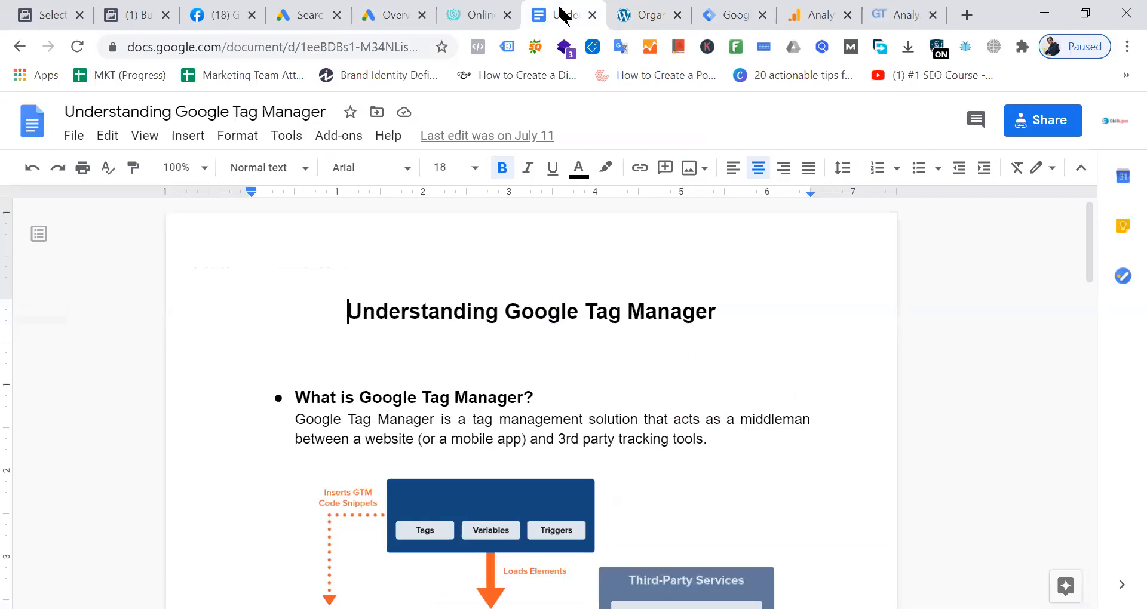
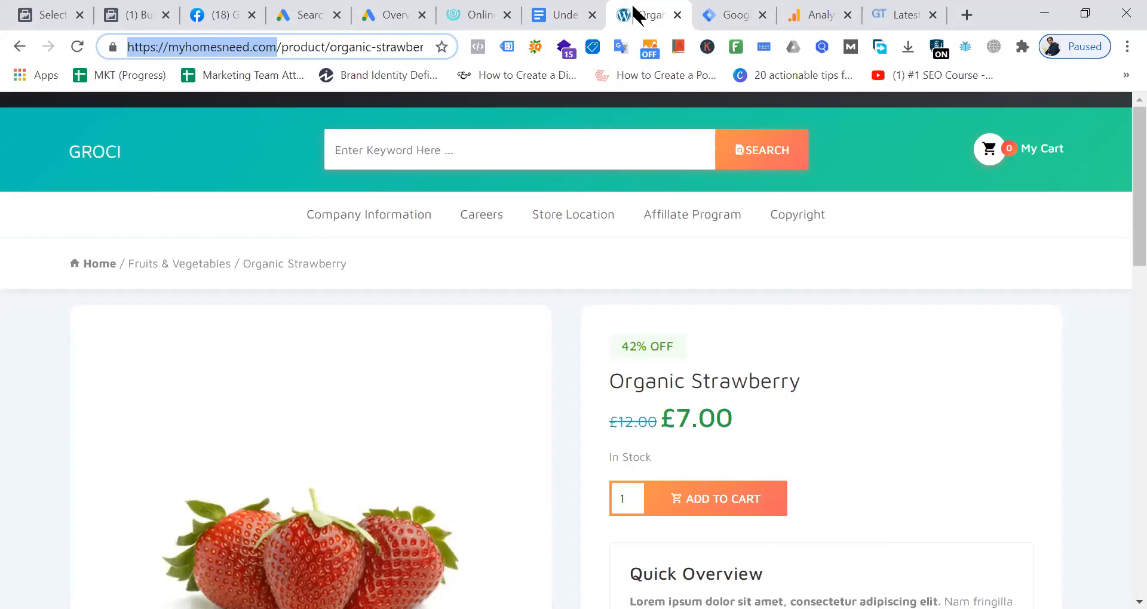
Return to the myhomesneed.com home page, look through its products and open the Fruits & Vegetables category
click(110, 152)
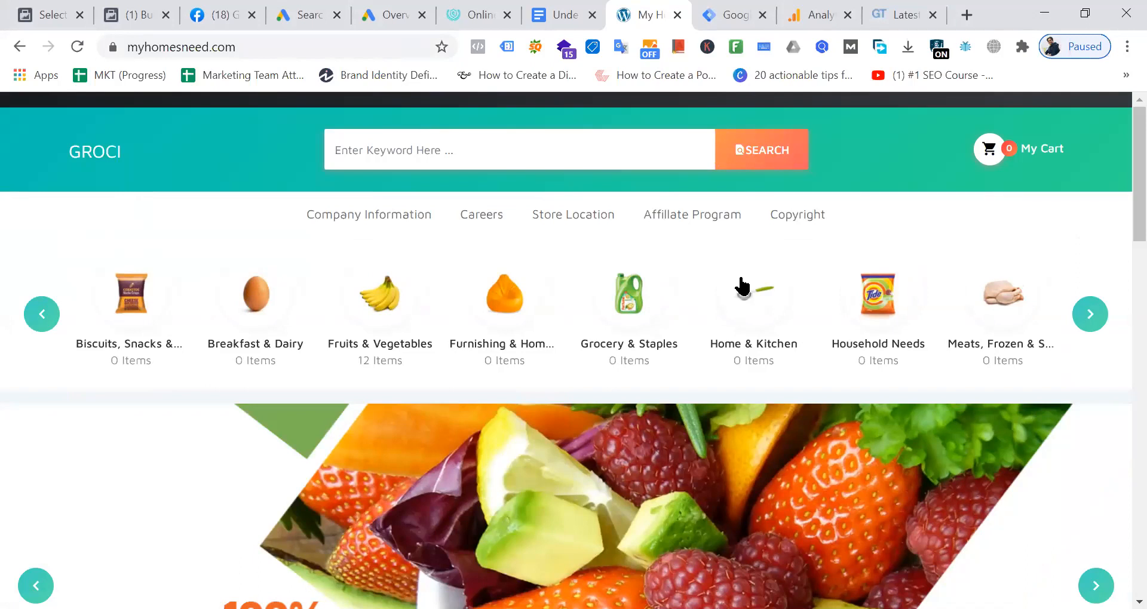
scroll(740, 287, down, 20)
scroll(740, 287, down, 1)
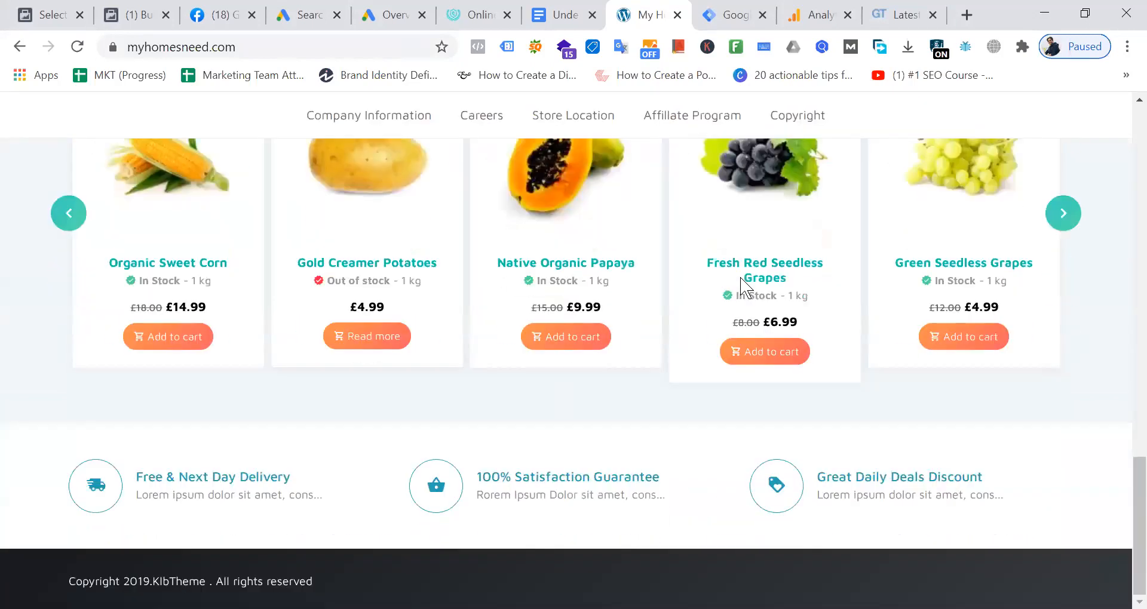
scroll(740, 287, up, 10)
scroll(741, 287, up, 5)
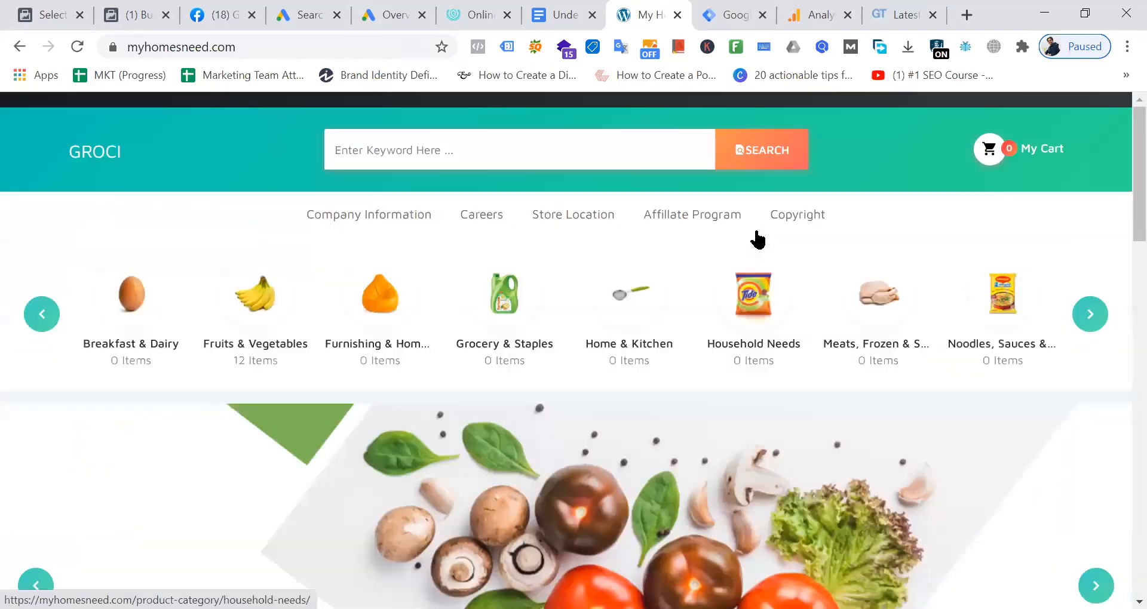
click(263, 353)
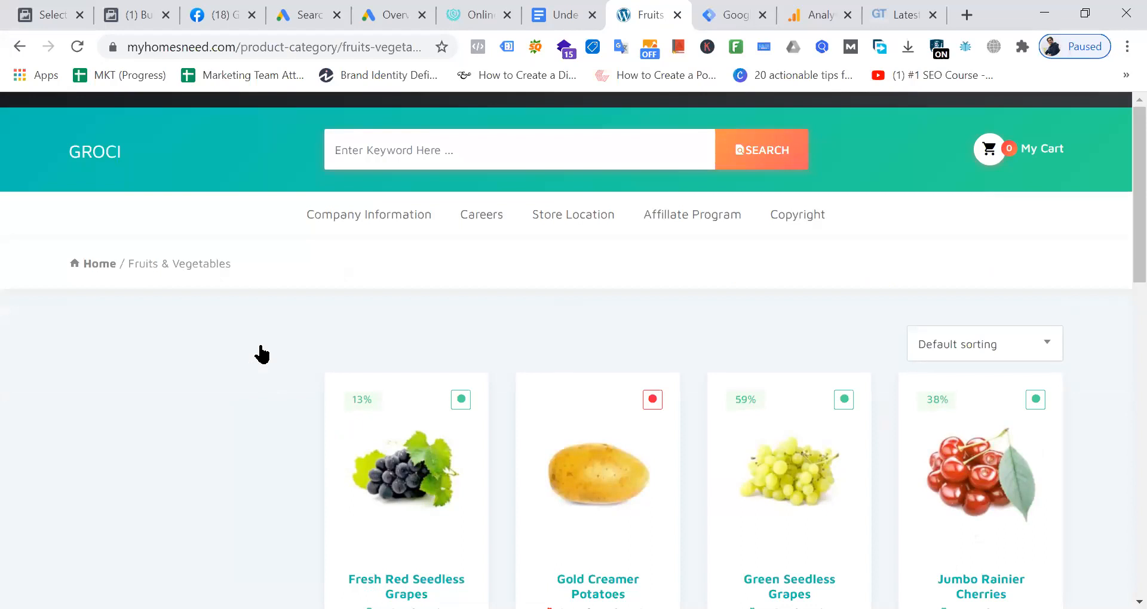
Search the store for "papaya" to reach the Native Organic Papaya product page
text(s)
key(BackSpace)
text(papaya)
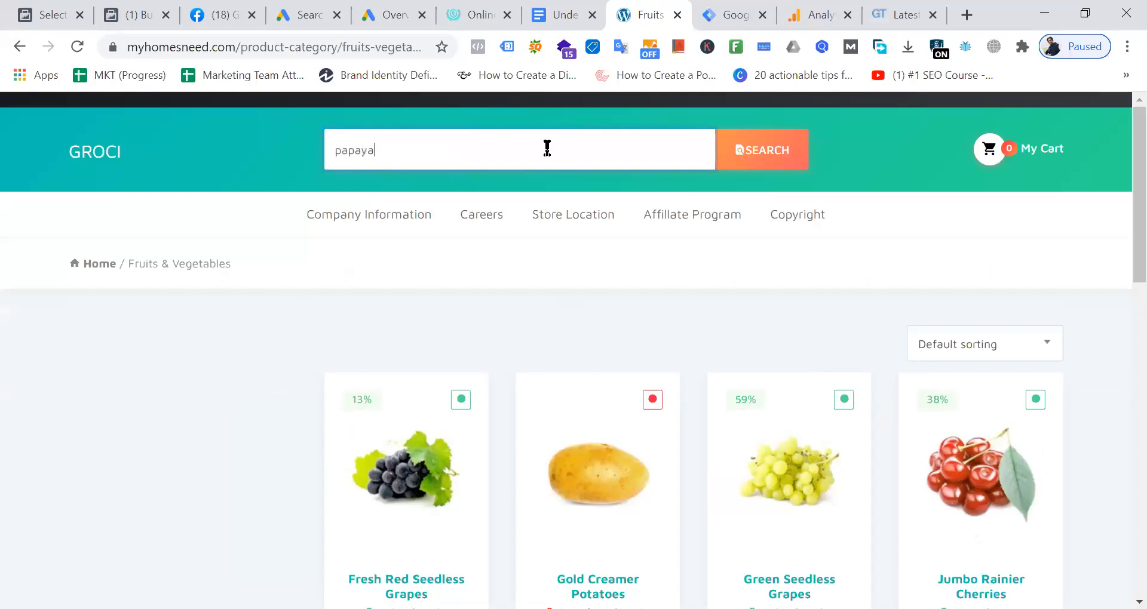
click(769, 155)
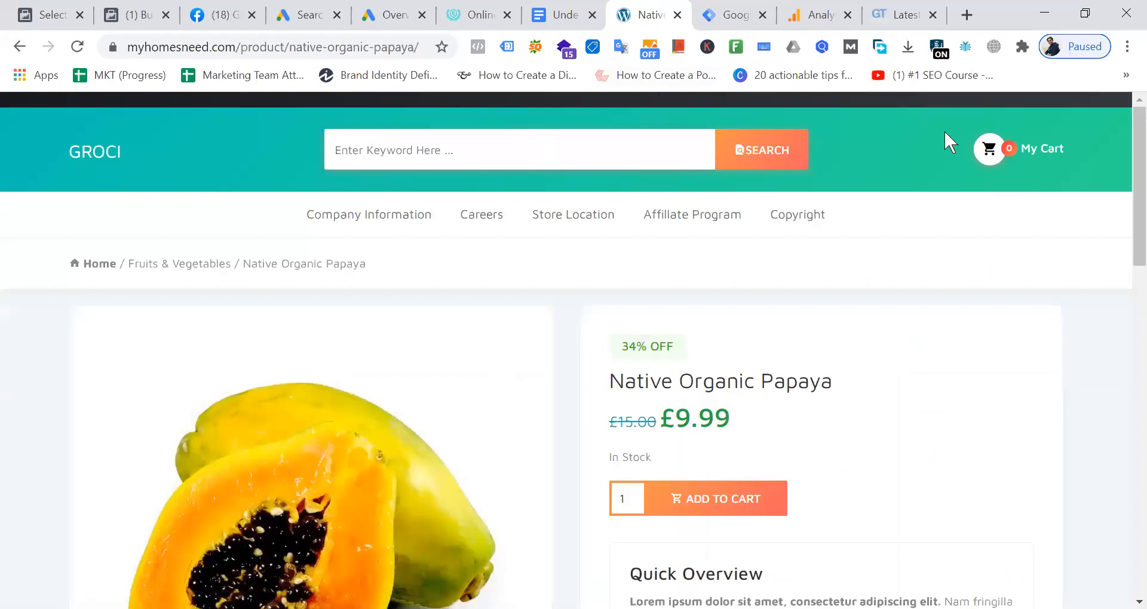
Add one Native Organic Papaya to the cart and look over its product description
click(744, 505)
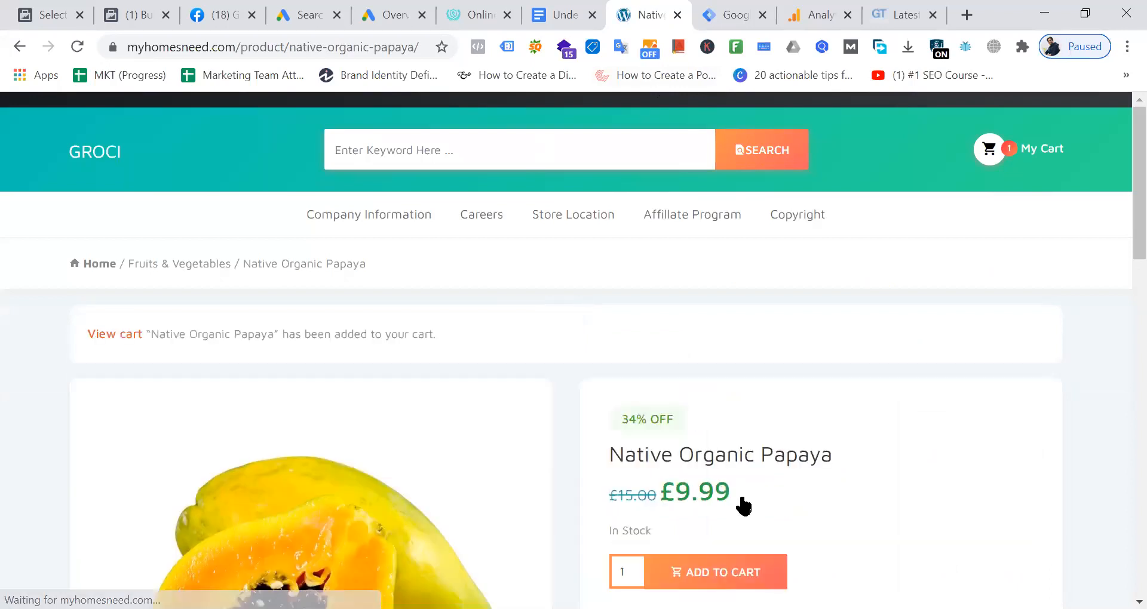
scroll(839, 445, down, 10)
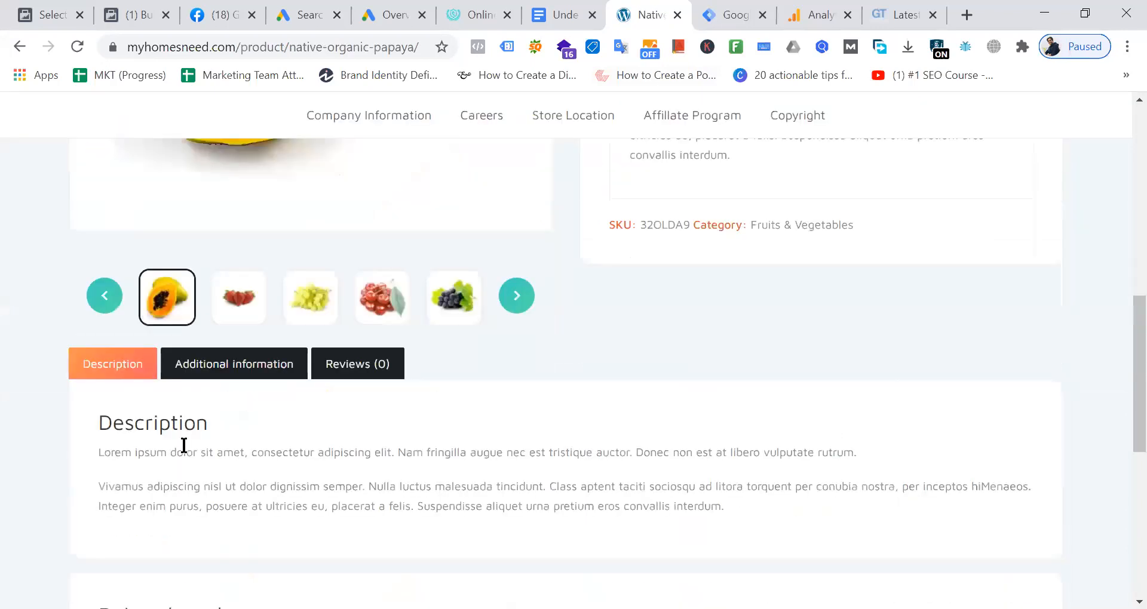
scroll(896, 352, down, 5)
scroll(895, 353, up, 16)
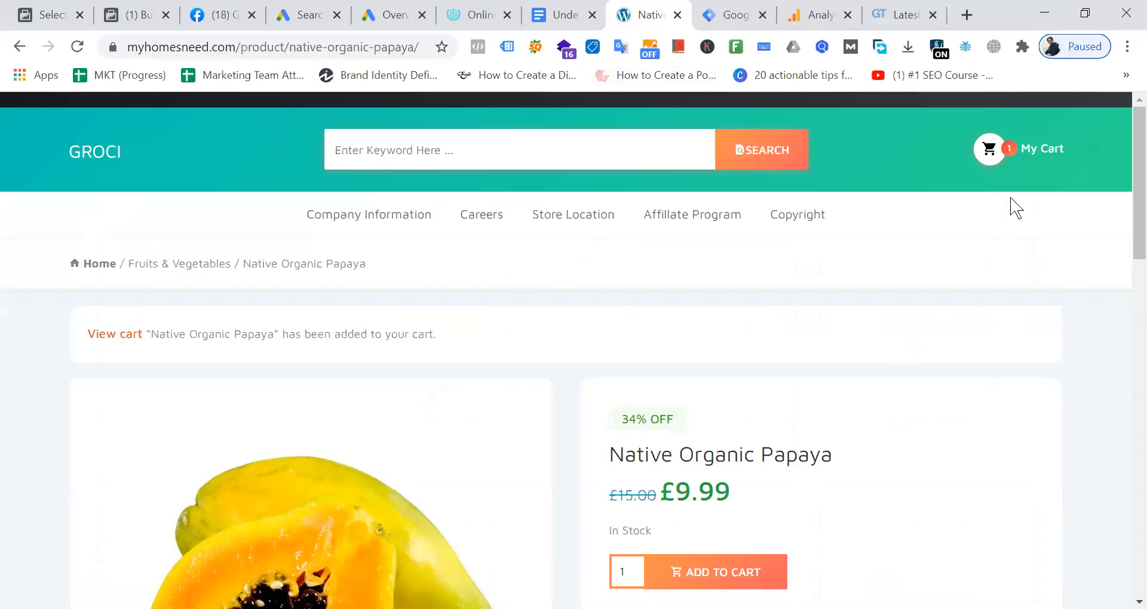
Open the full cart page from My Cart and proceed to the checkout
click(1017, 159)
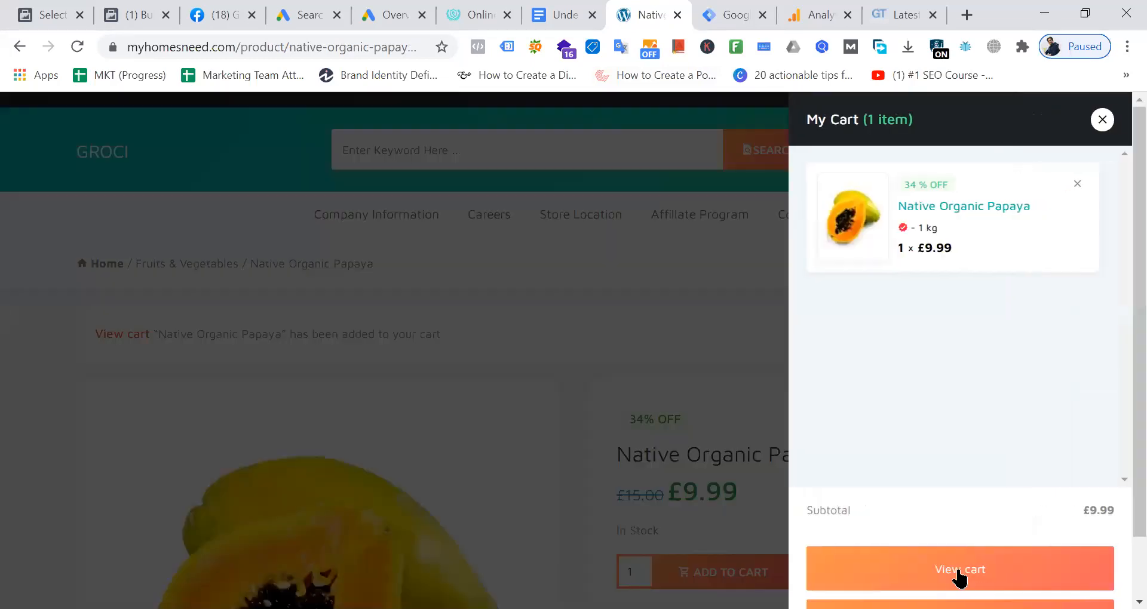
click(959, 576)
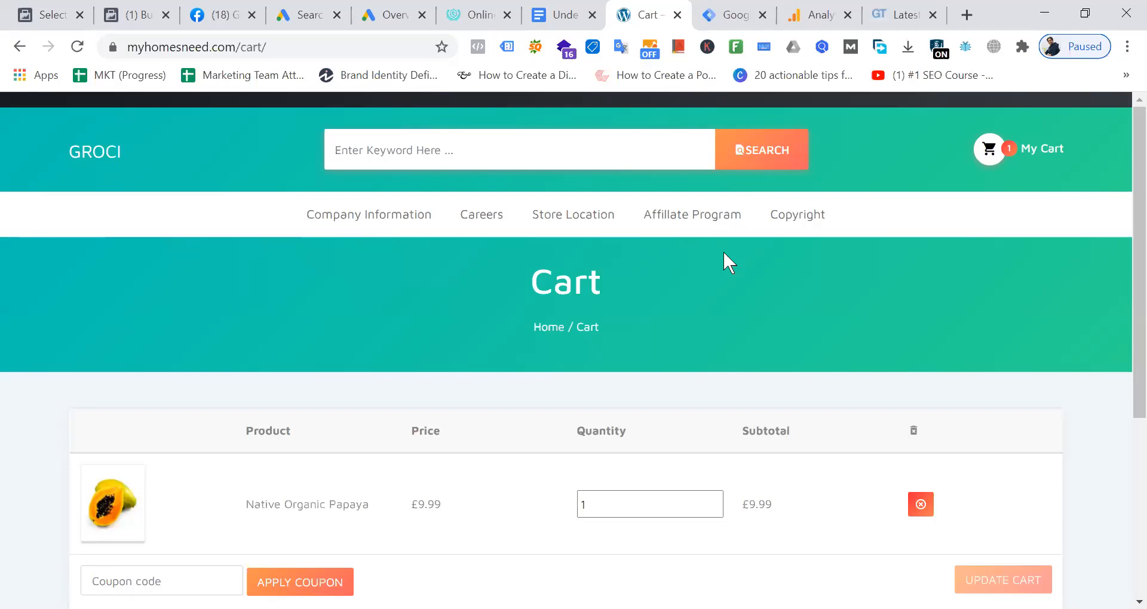
scroll(486, 335, down, 5)
click(148, 479)
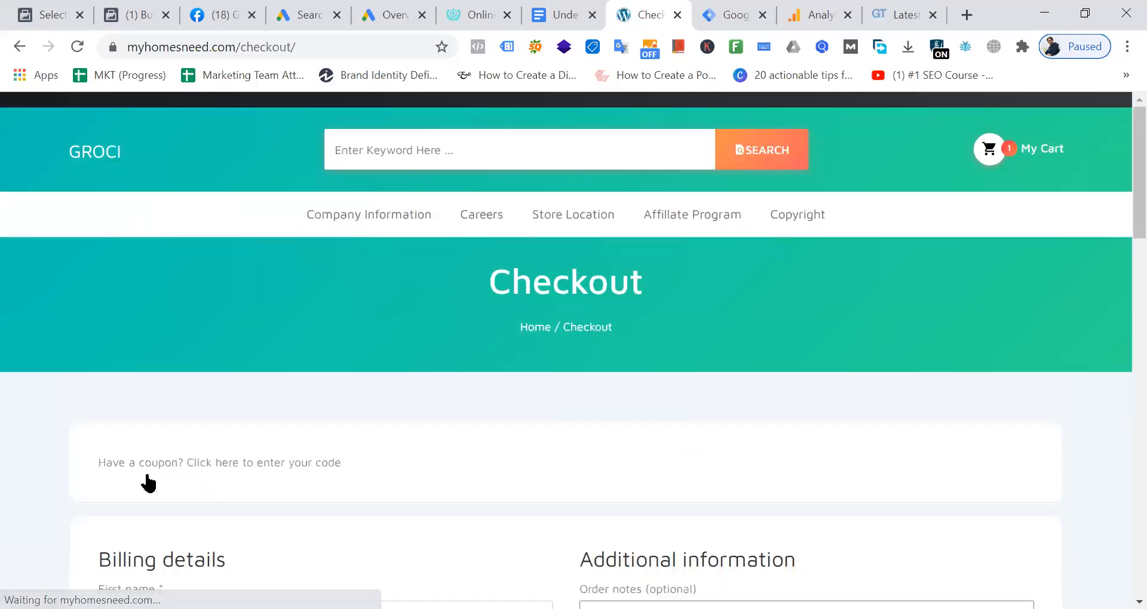
Fill in the checkout's billing details from the saved contact suggestion and choose the customer's district
scroll(440, 159, down, 10)
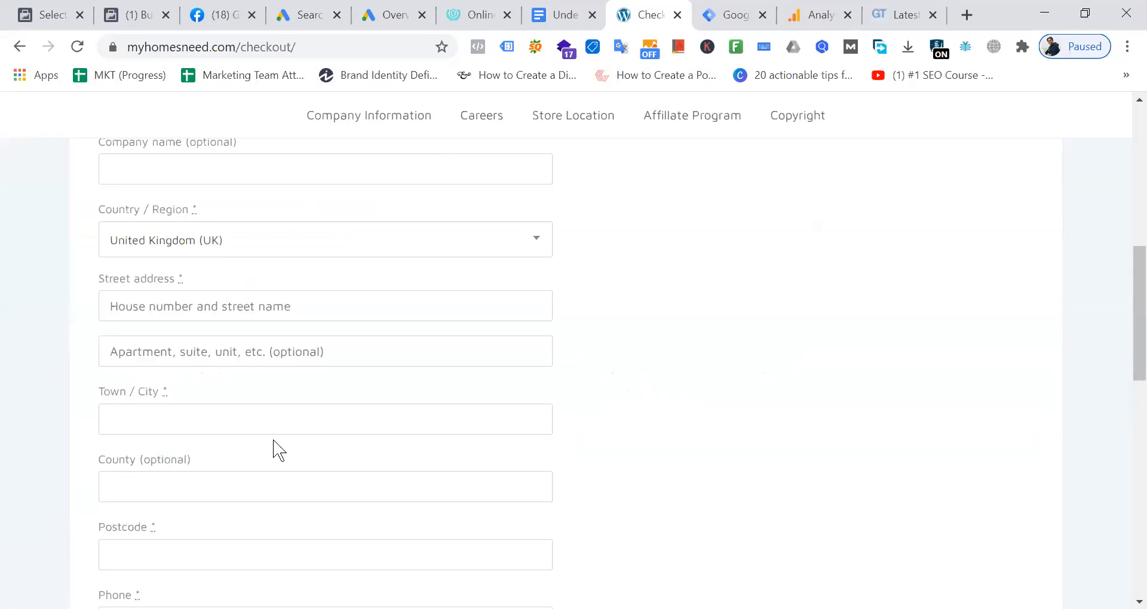
scroll(450, 335, up, 3)
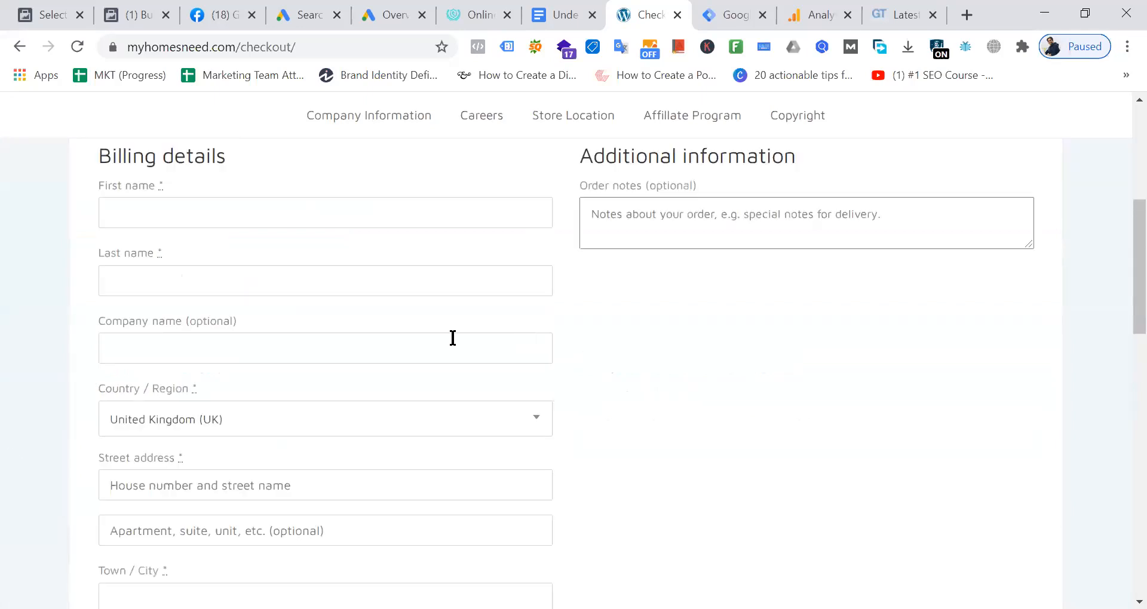
click(236, 213)
click(202, 277)
click(261, 284)
click(230, 325)
scroll(269, 313, down, 6)
click(195, 310)
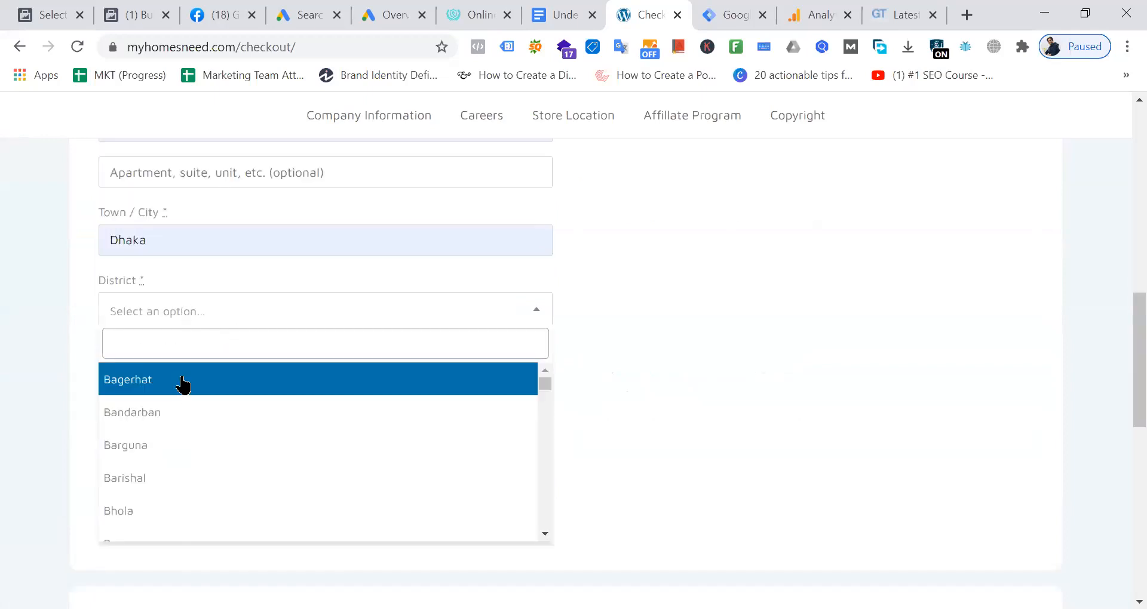
click(179, 393)
Set the payment method to Cash on delivery and place the order
scroll(281, 362, down, 10)
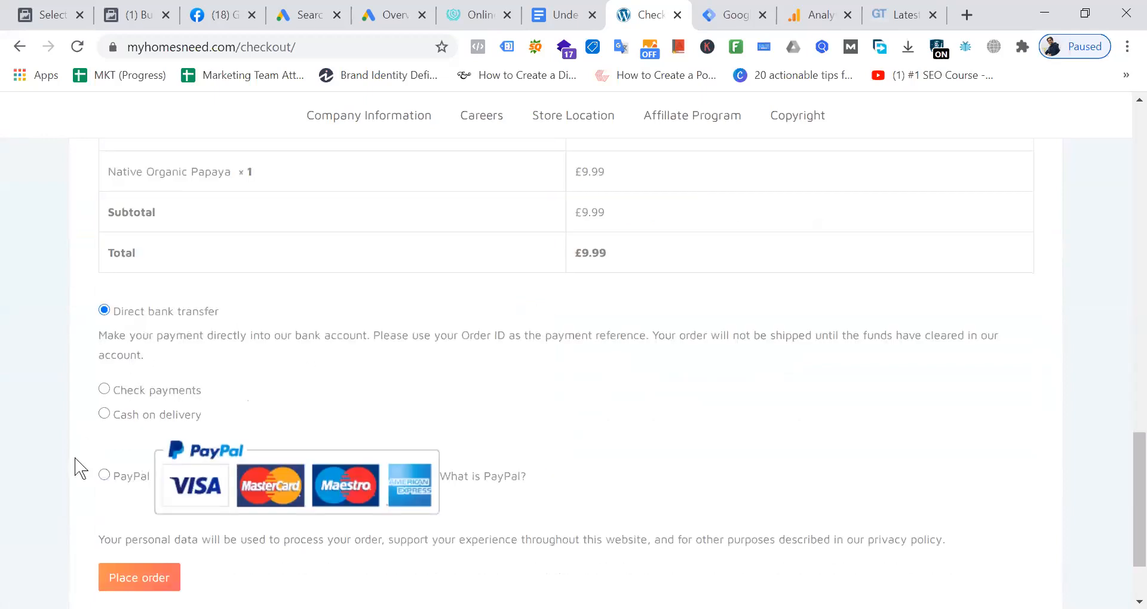
scroll(307, 366, down, 2)
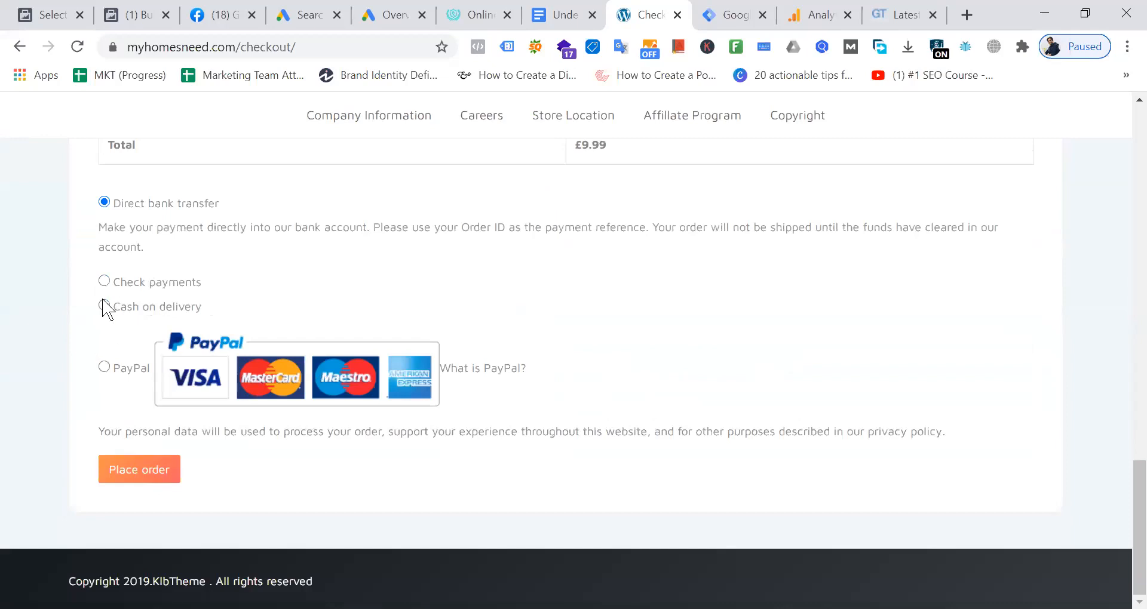
click(104, 306)
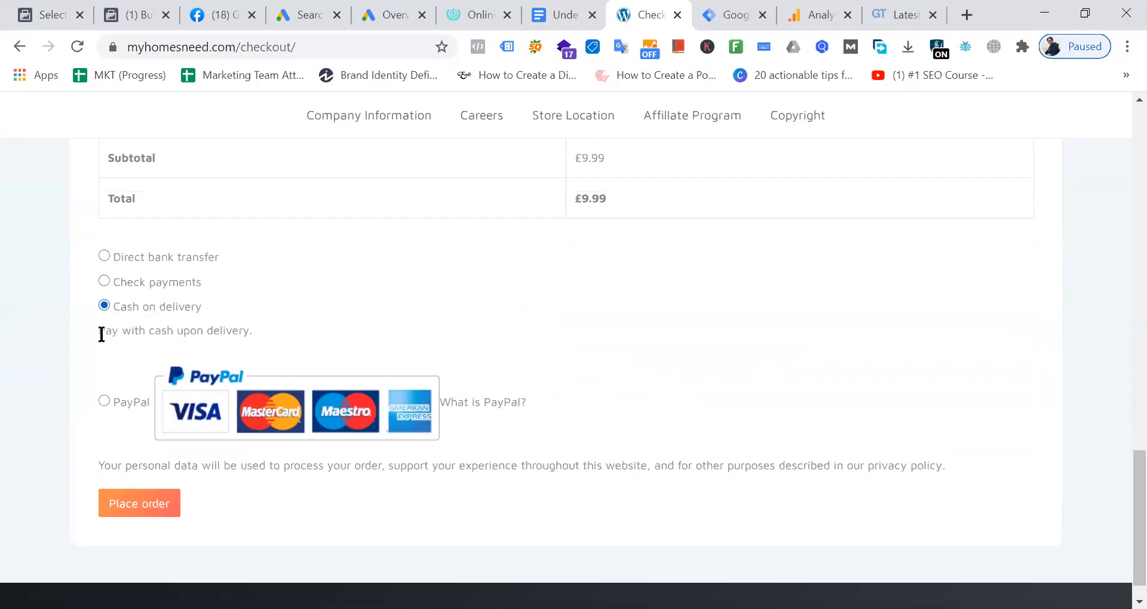
click(152, 505)
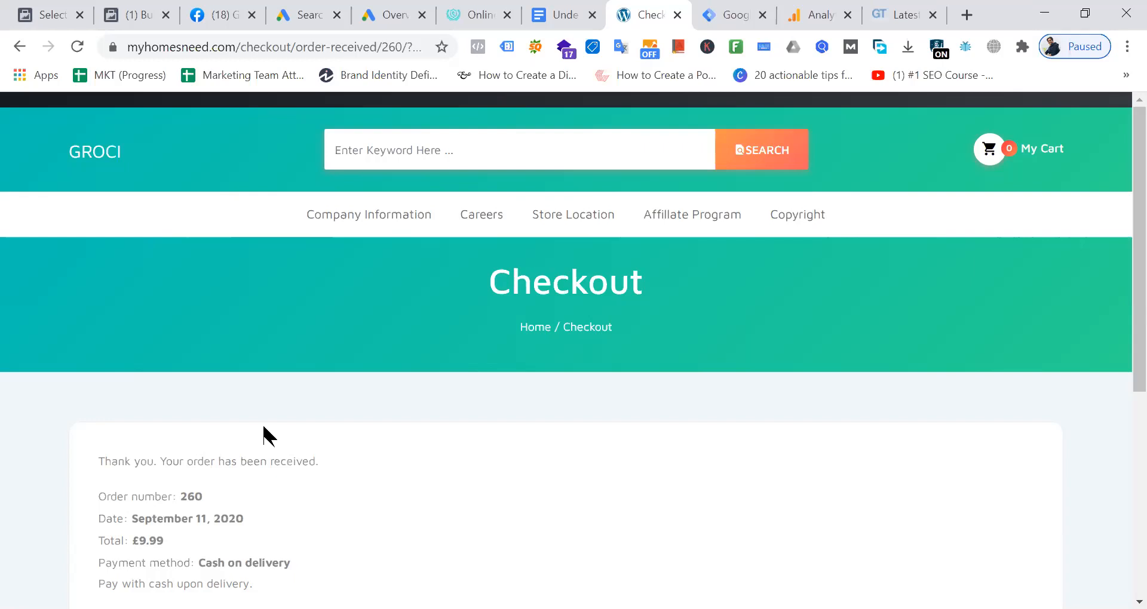
View the Tag Manager accounts list and the "Understanding Google Tag Manager" diagram, then return to the order confirmation page
click(727, 25)
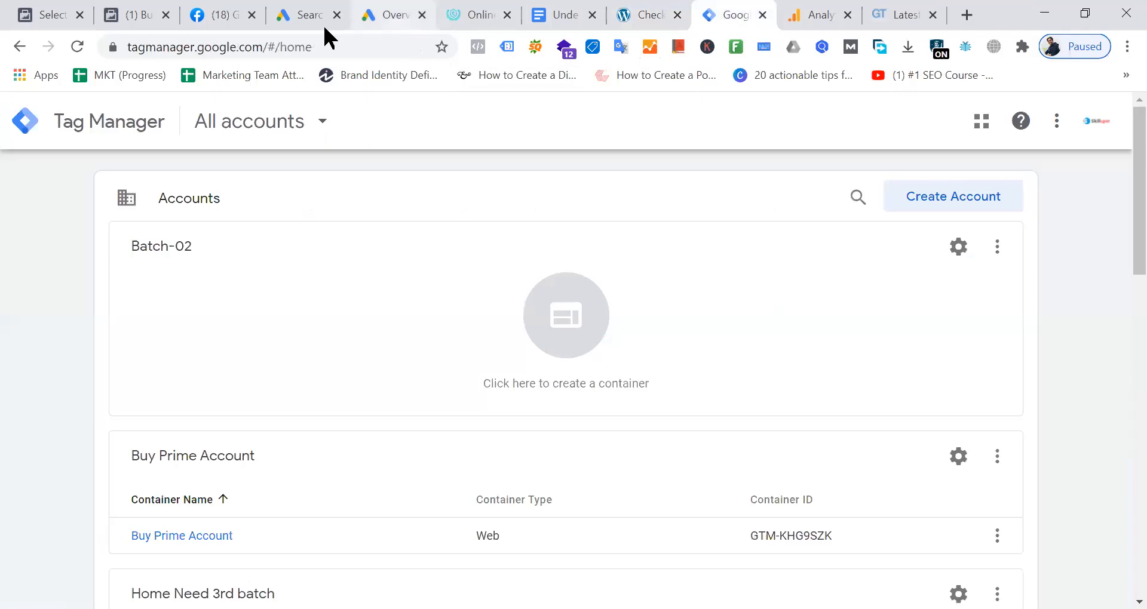
click(546, 14)
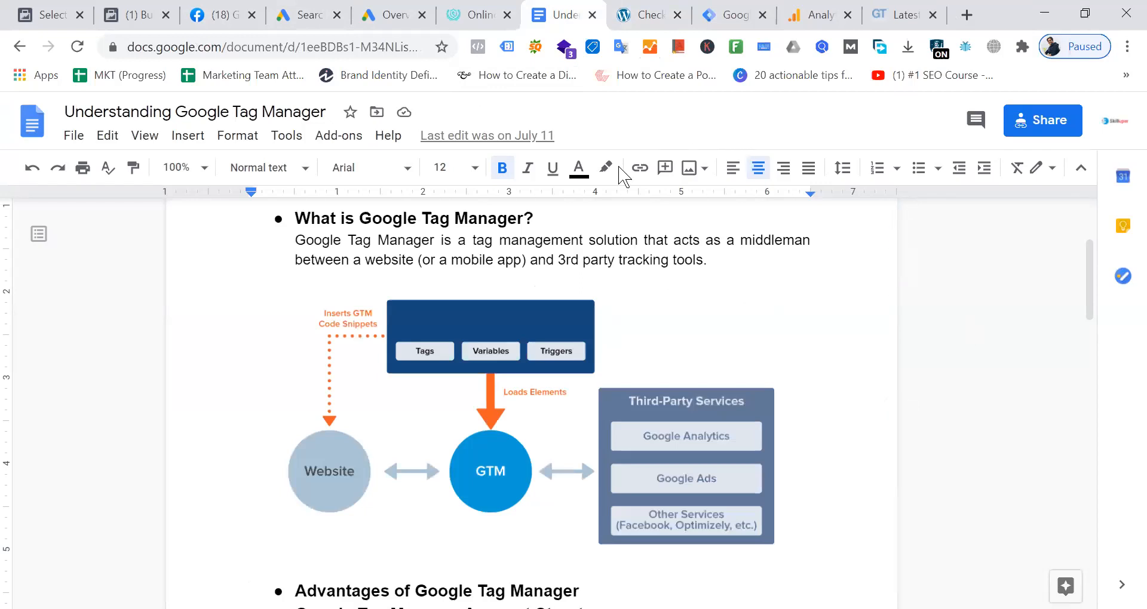
click(645, 15)
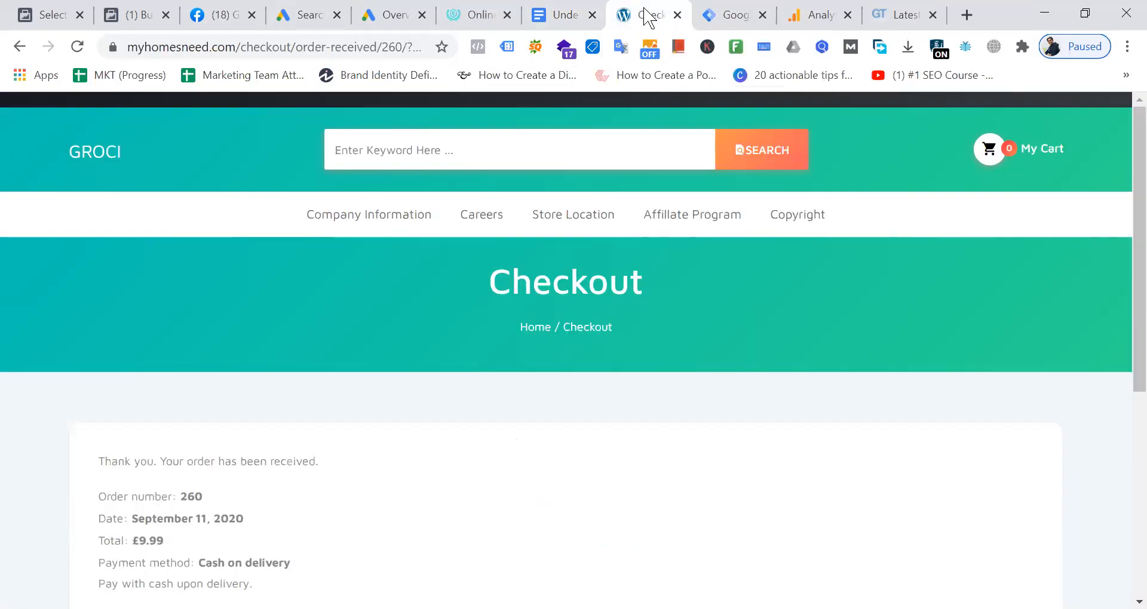
Reorder the browser tabs so Google Ads and Tag Manager sit directly before the store, and compare the store with Tag Manager
drag(400, 16, 532, 9)
drag(744, 24, 662, 24)
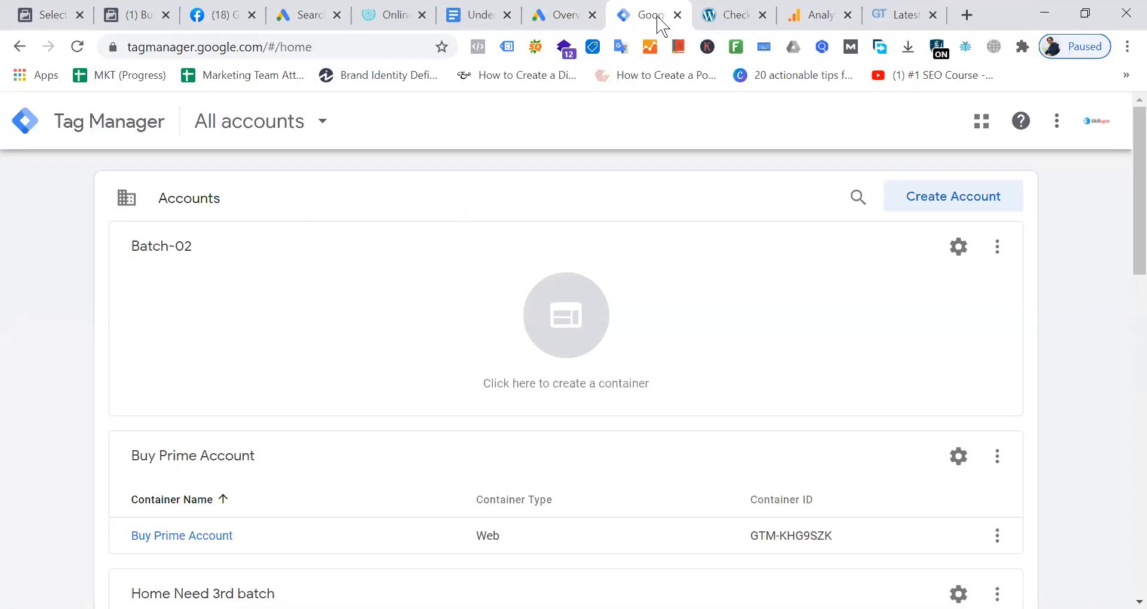
click(729, 16)
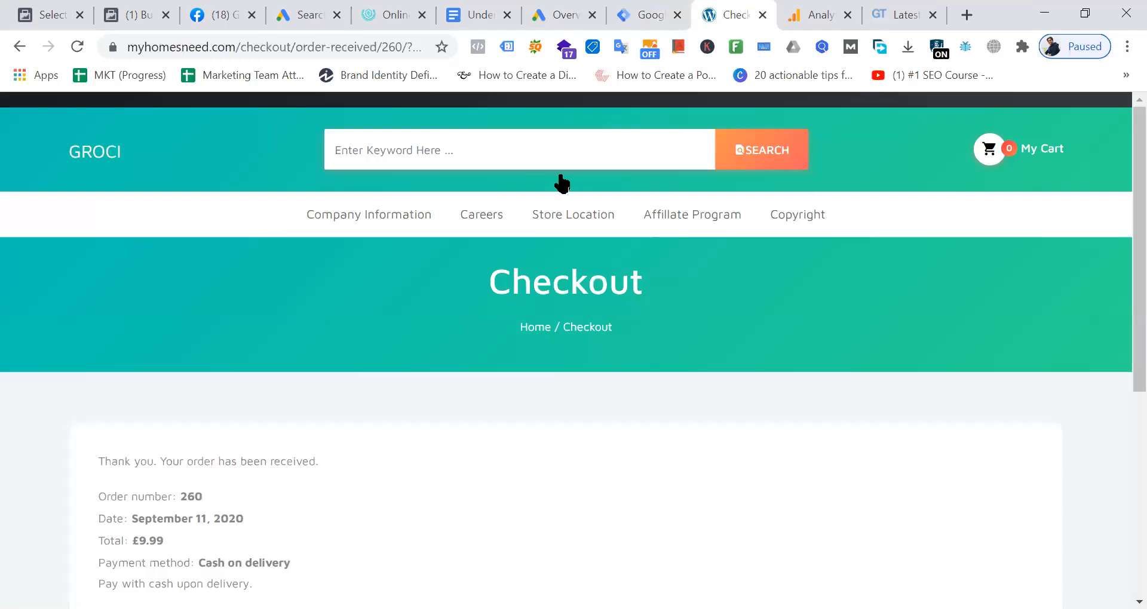
click(645, 19)
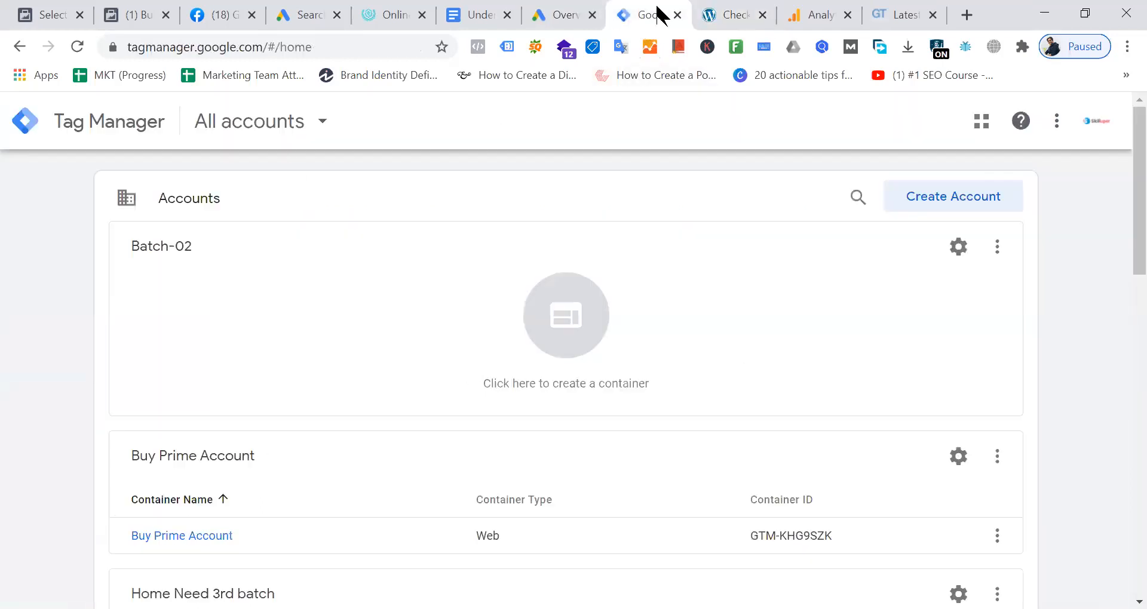
Compare the Google Ads campaign overview with the store's order confirmation and the Tag Manager accounts list
click(574, 27)
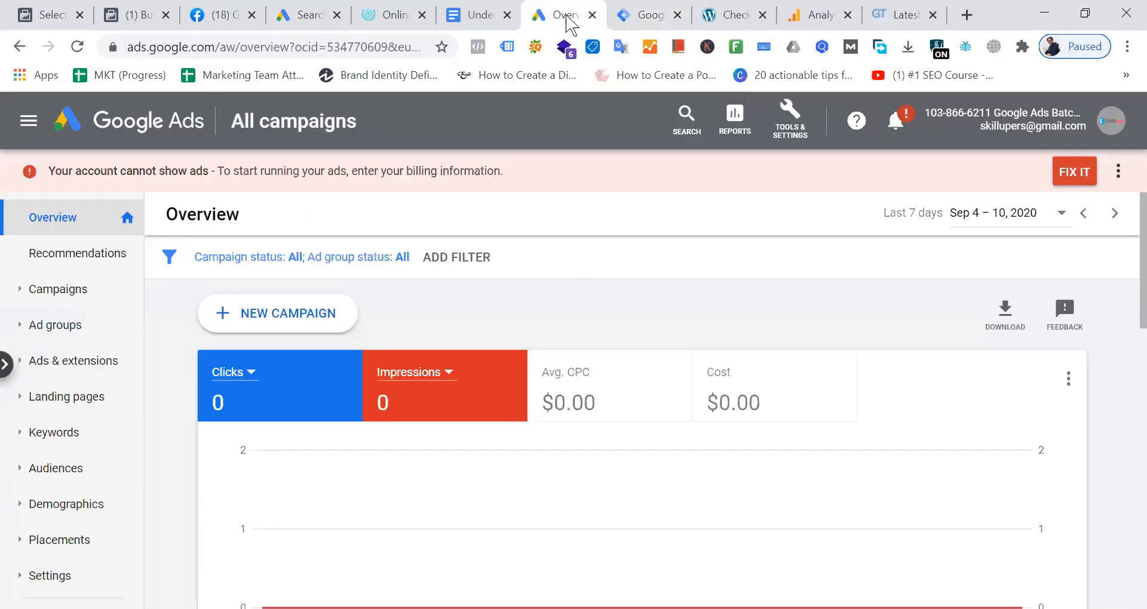
click(742, 20)
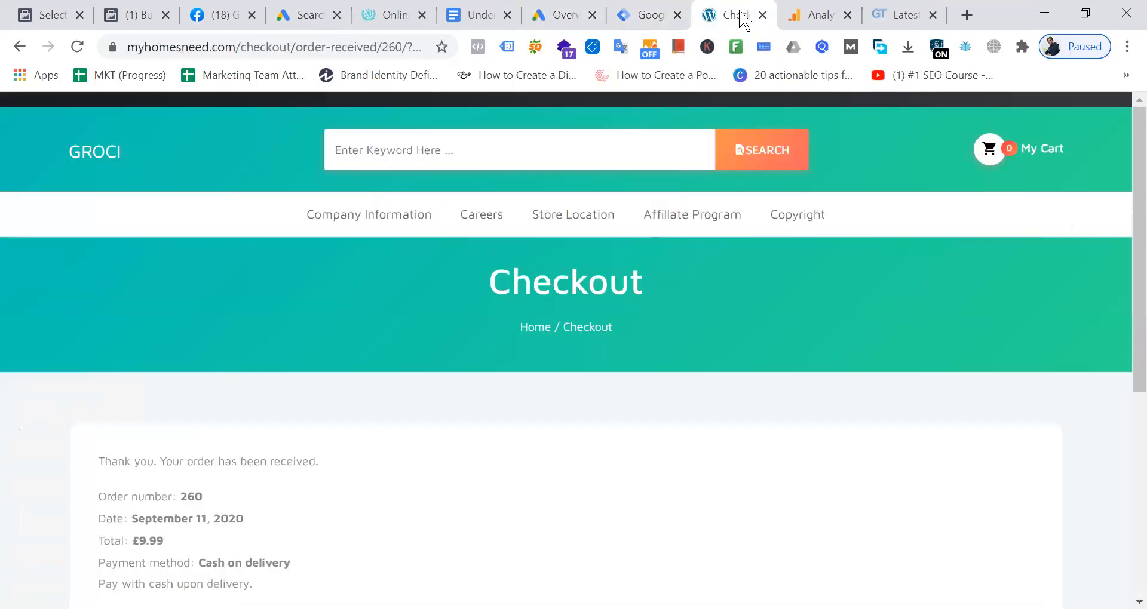
click(662, 18)
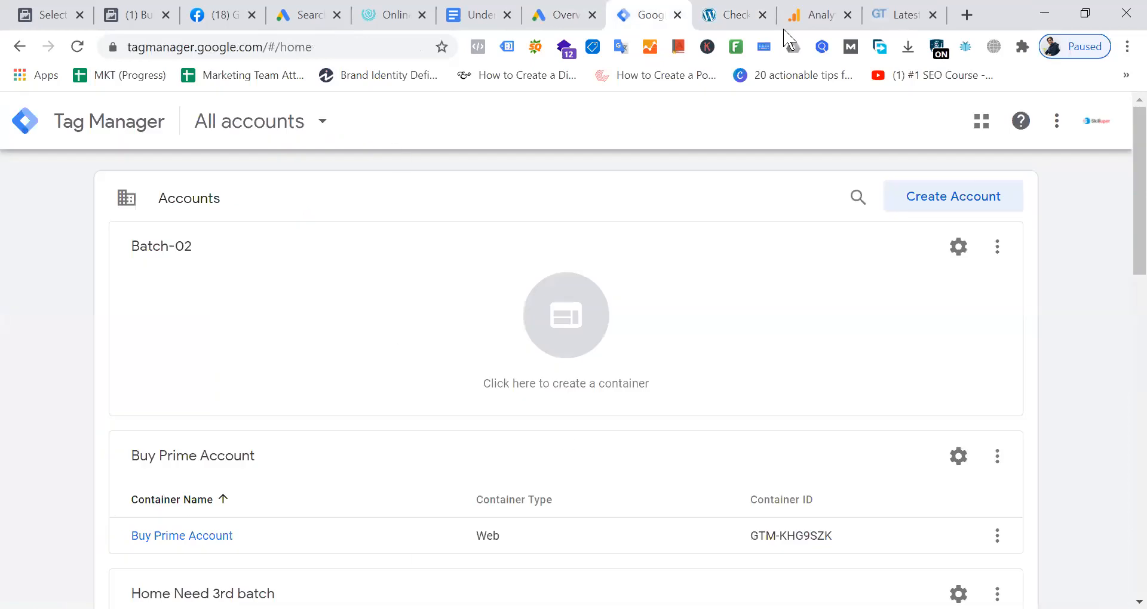
click(749, 14)
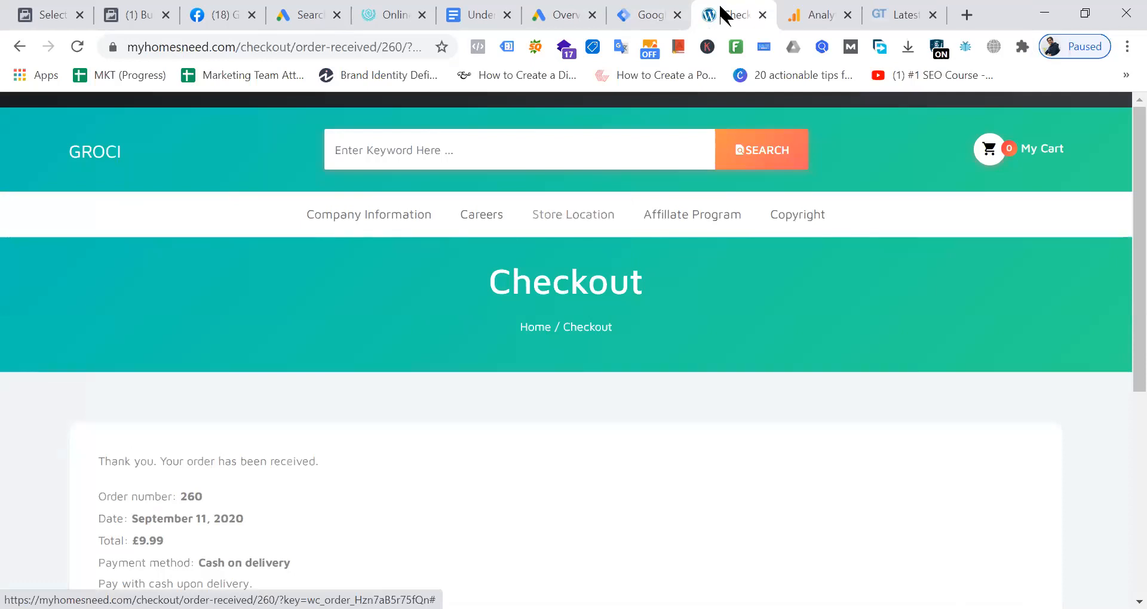
click(568, 14)
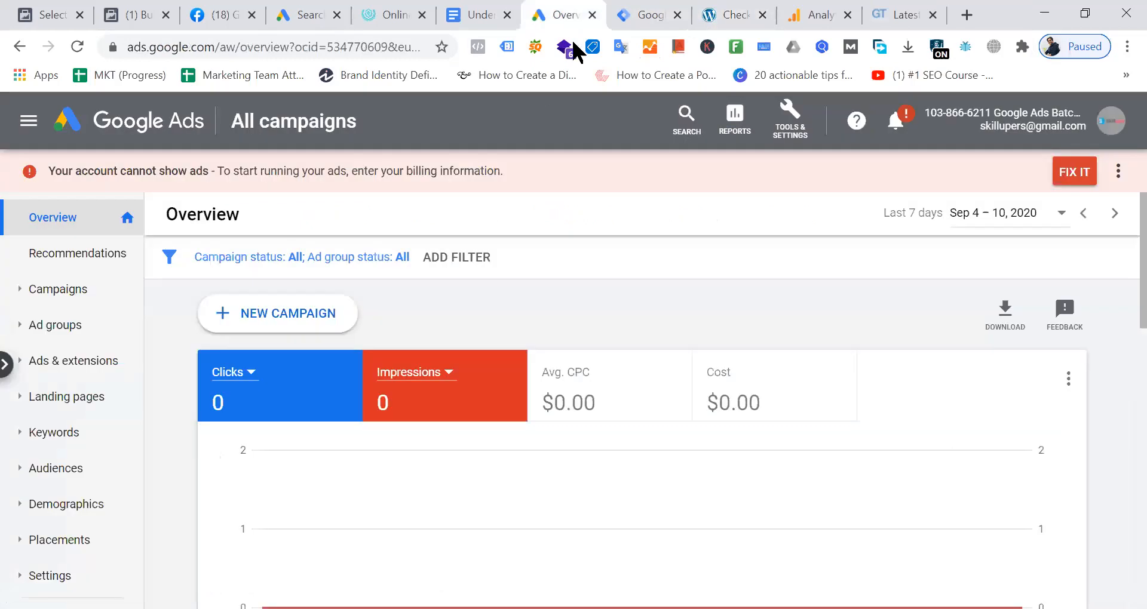
Place the Facebook Business tab directly before Google Ads and alternate between the two advertising platforms
drag(141, 17, 485, 21)
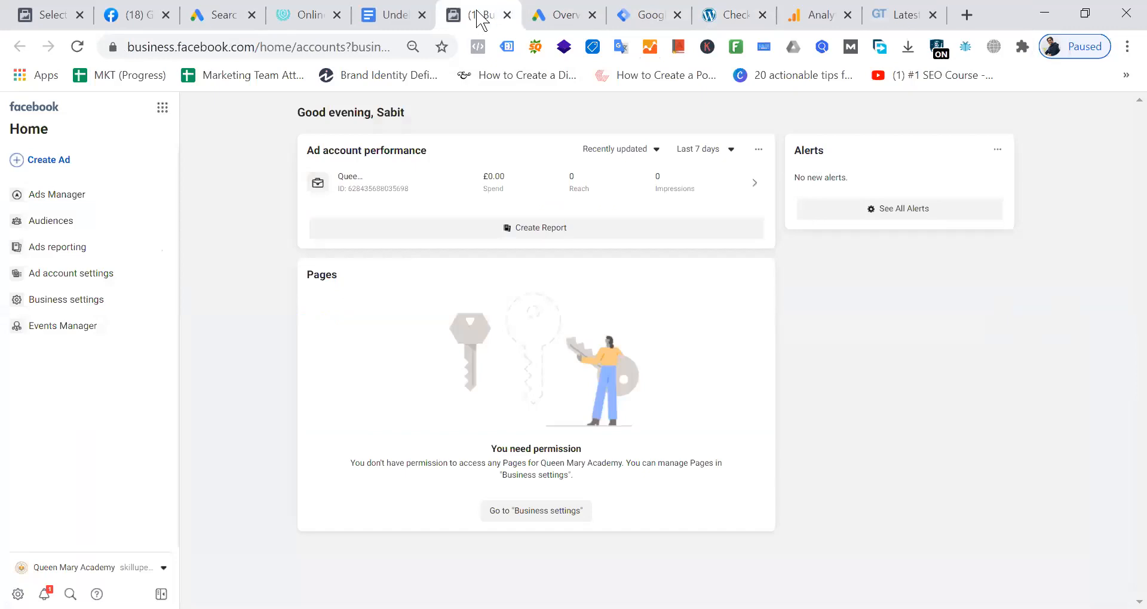
click(552, 13)
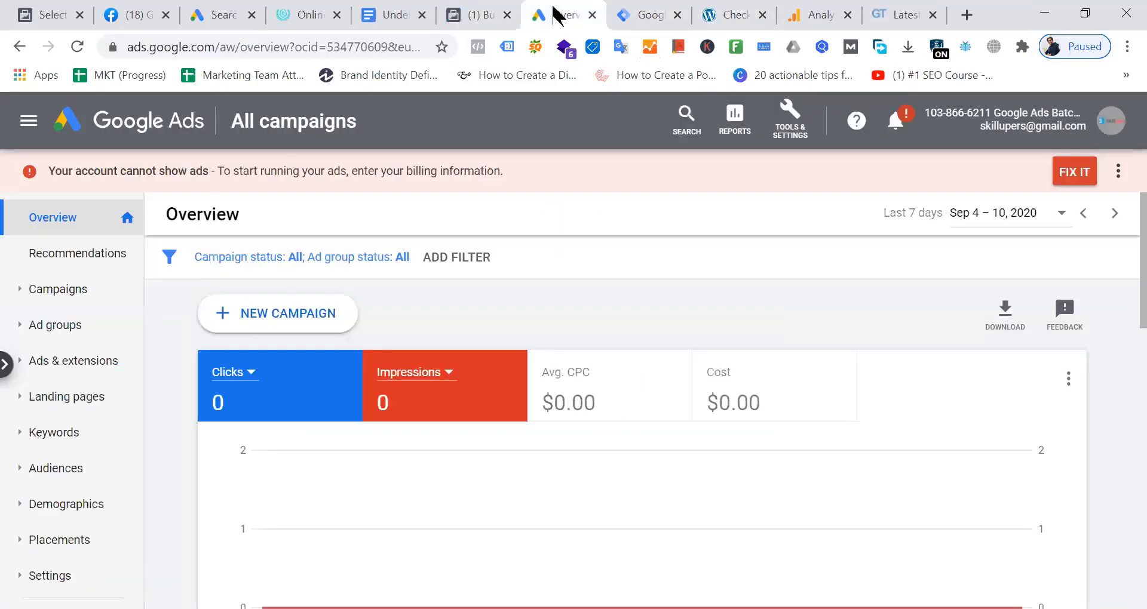
click(475, 15)
click(531, 16)
click(486, 18)
click(550, 15)
click(486, 17)
click(565, 18)
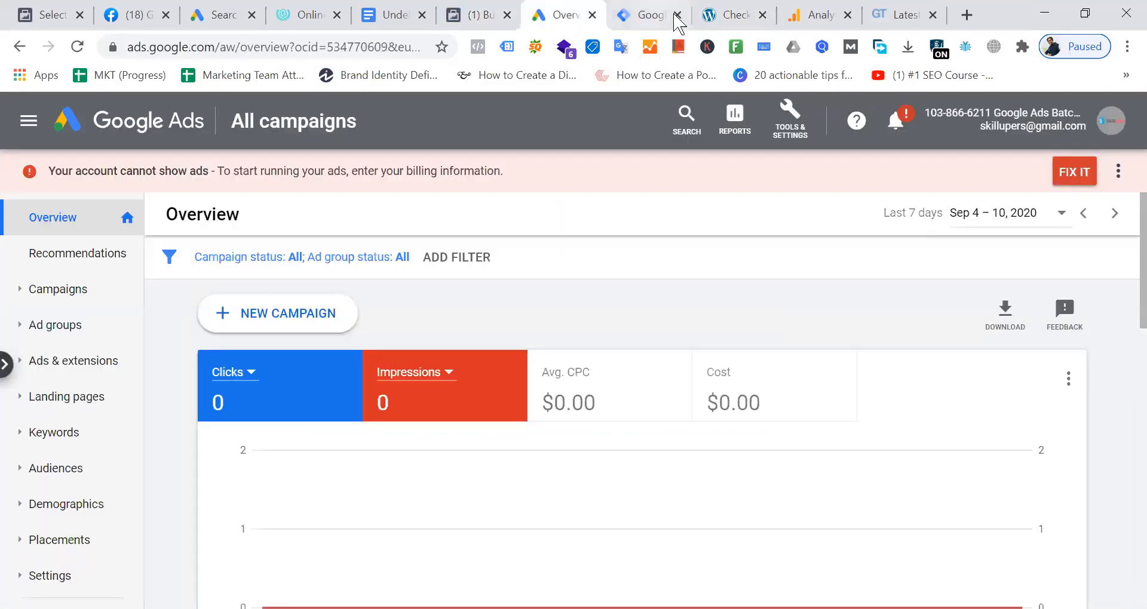
Revisit the store's order confirmation page and return to the Tag Manager accounts list
click(729, 16)
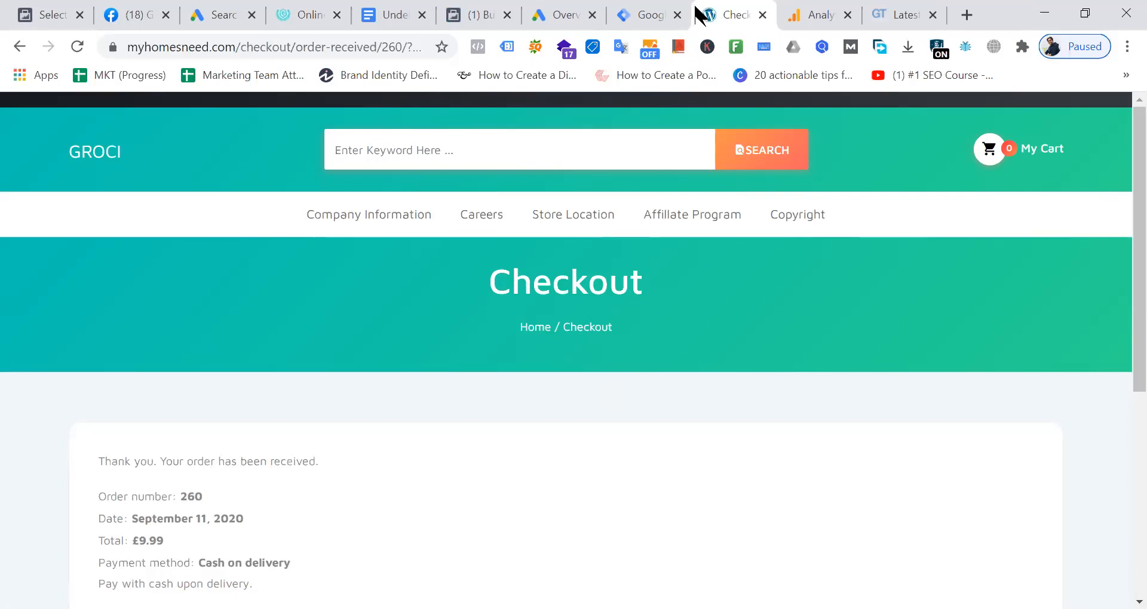
click(654, 15)
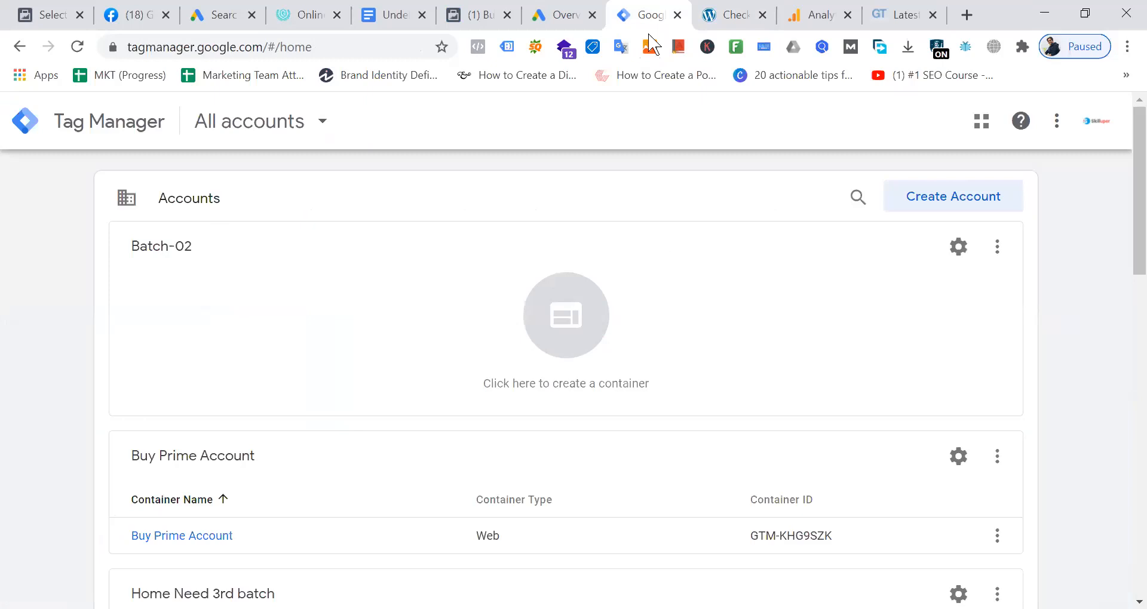
Place the Understanding Google Tag Manager document's tab directly before the Google Ads tab
click(573, 14)
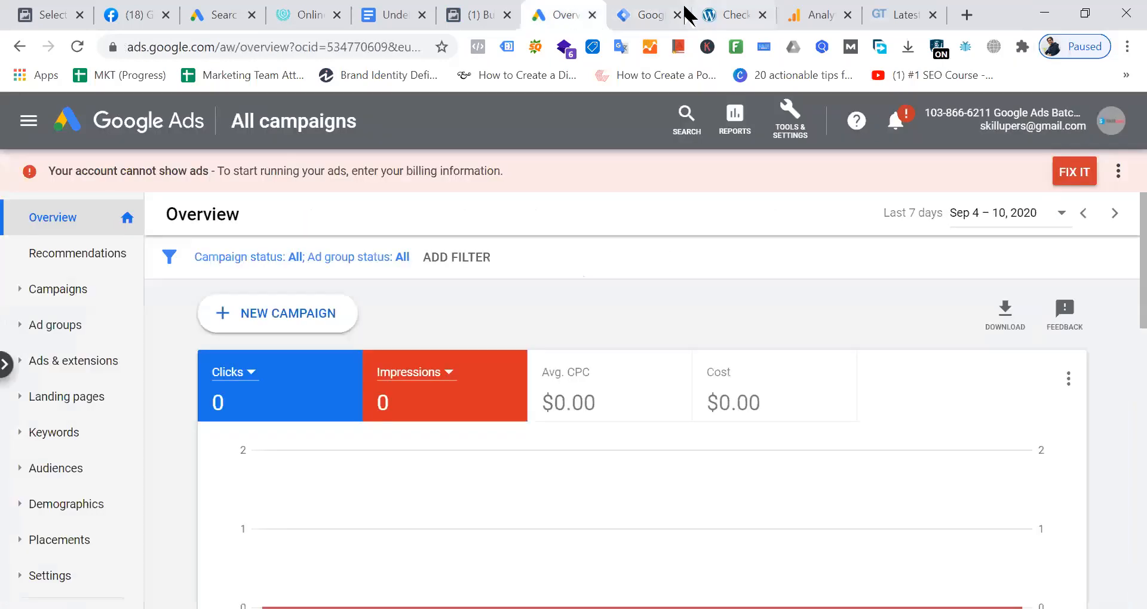
click(616, 15)
drag(406, 15, 526, 18)
Examine the account structure diagram in the Understanding Google Tag Manager document, from account and container down to tags, triggers and variables
scroll(736, 308, down, 5)
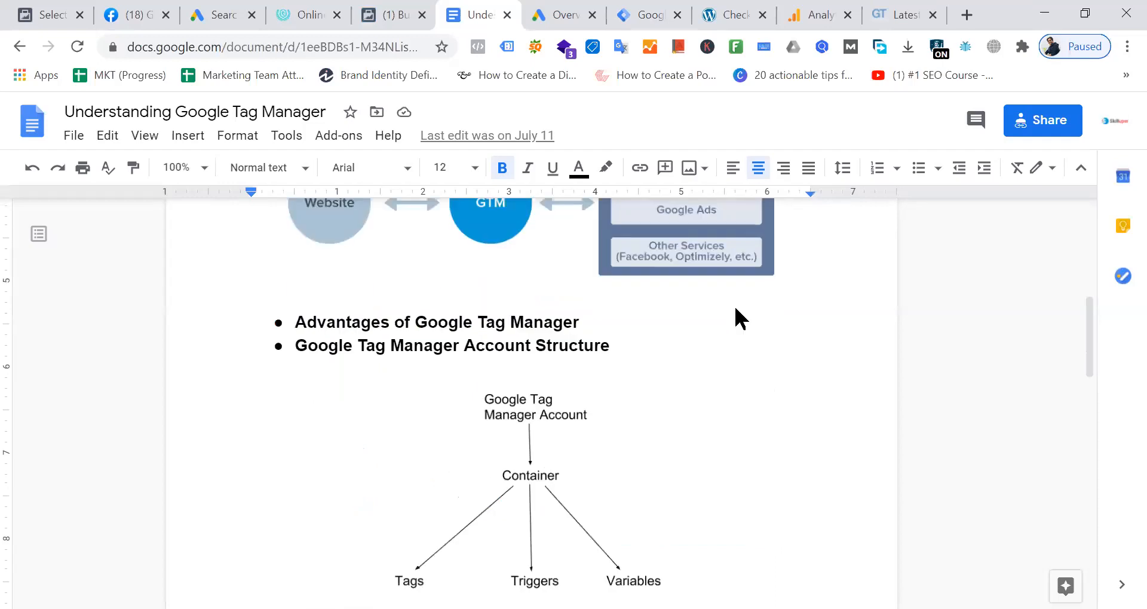
scroll(735, 309, down, 8)
scroll(735, 309, up, 10)
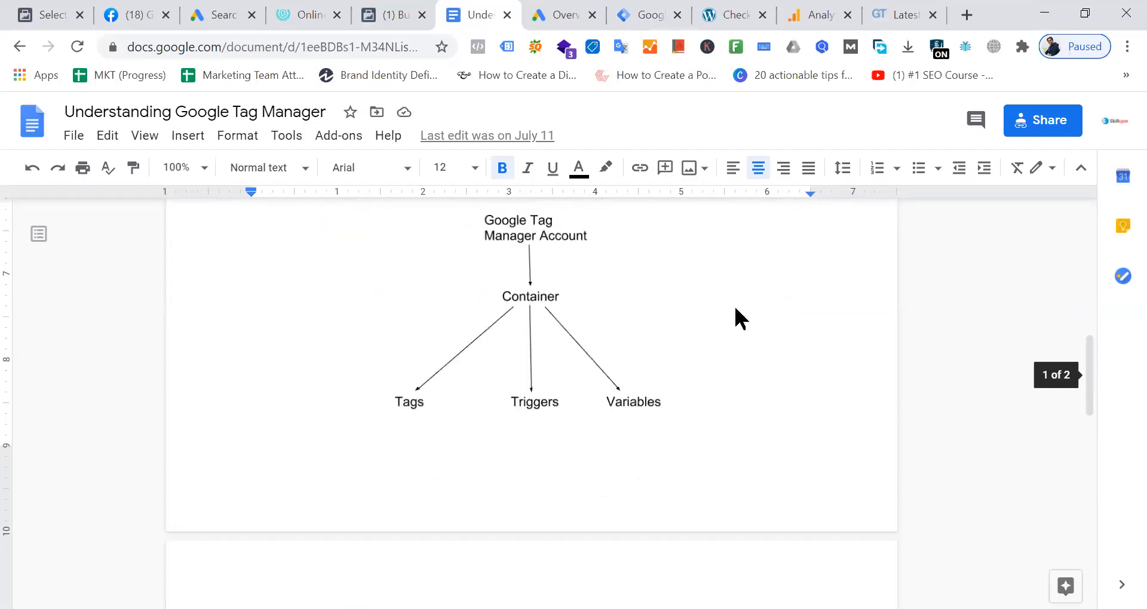
scroll(735, 309, down, 3)
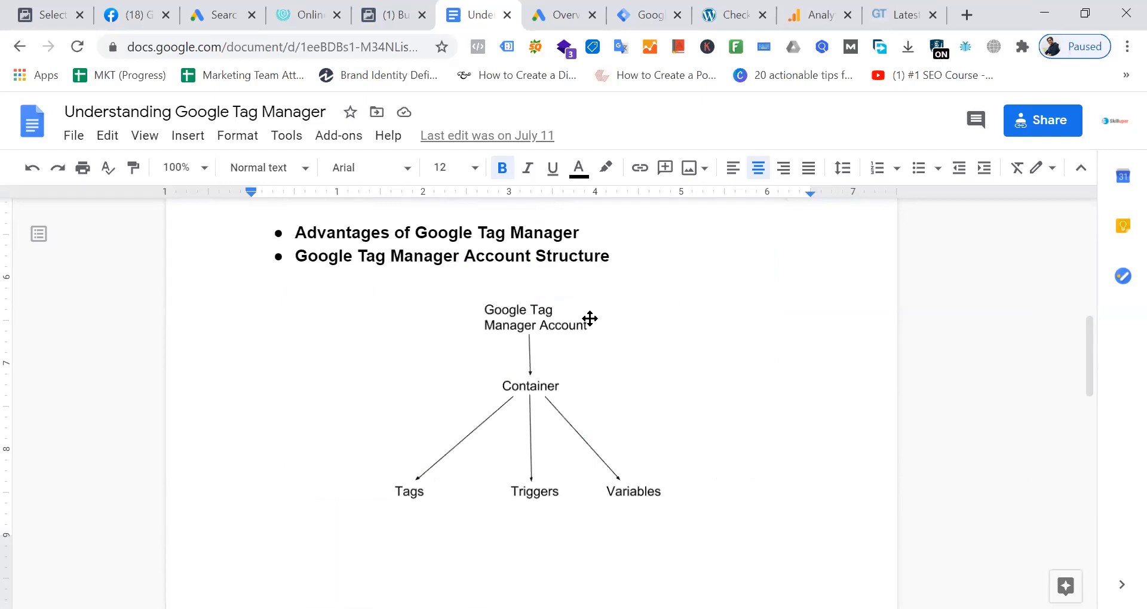
click(547, 334)
click(852, 308)
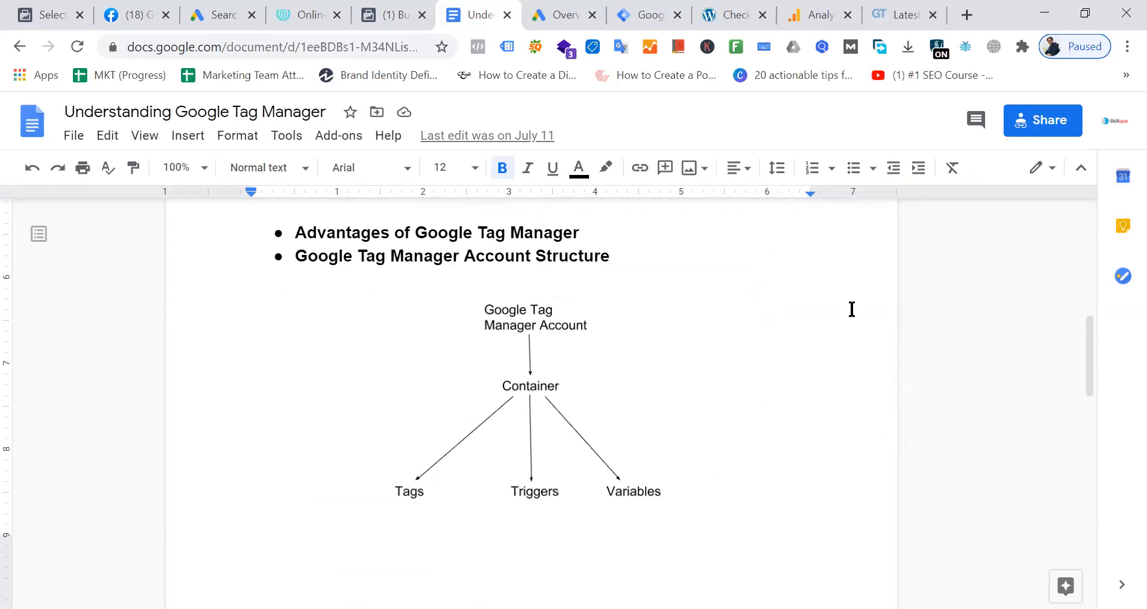
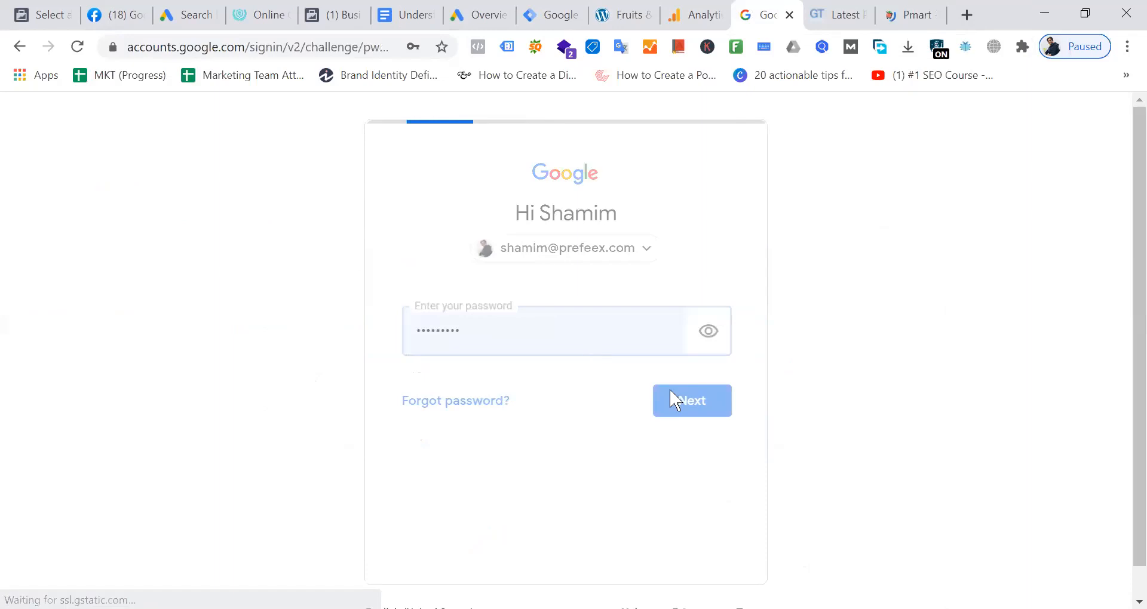
Submit the account password to sign in to Google Analytics, and browse the product sections on the Pmart store's home page
click(696, 403)
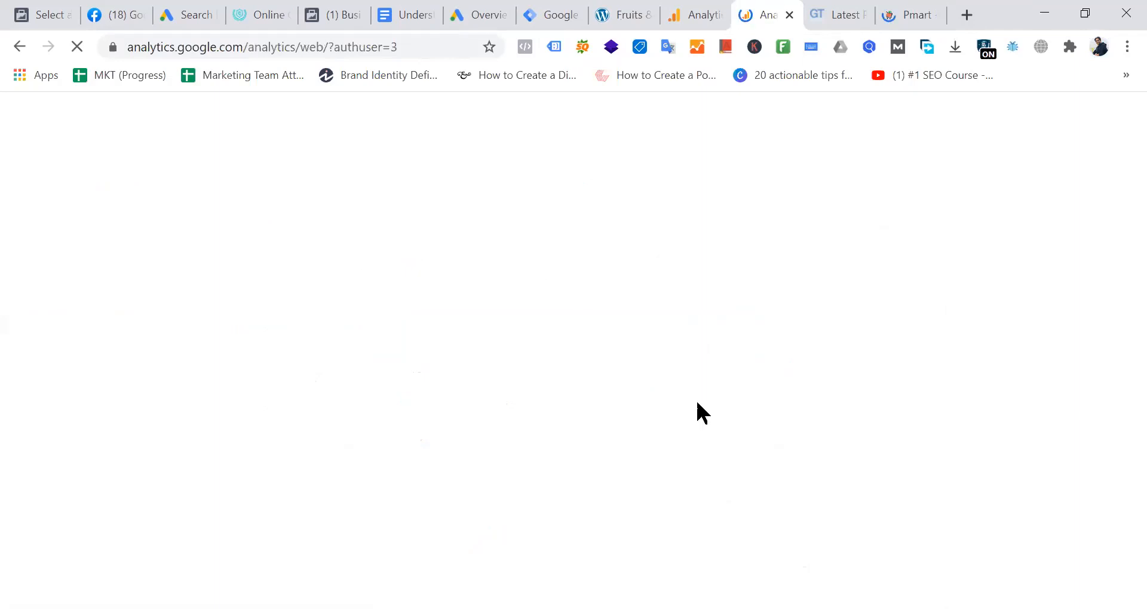
click(925, 8)
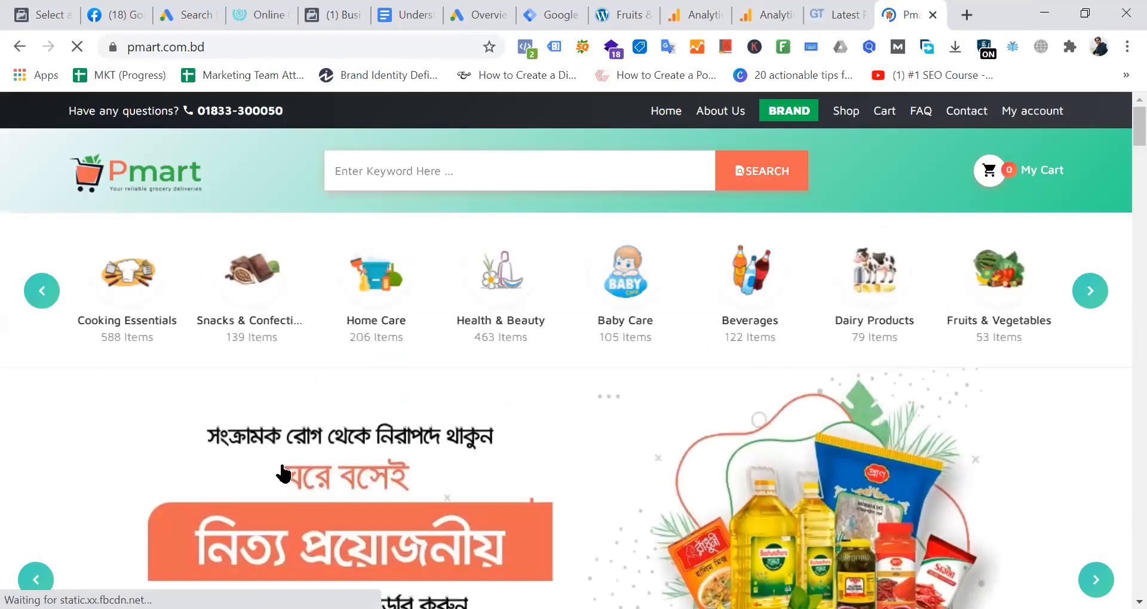
scroll(714, 367, down, 5)
scroll(714, 292, down, 10)
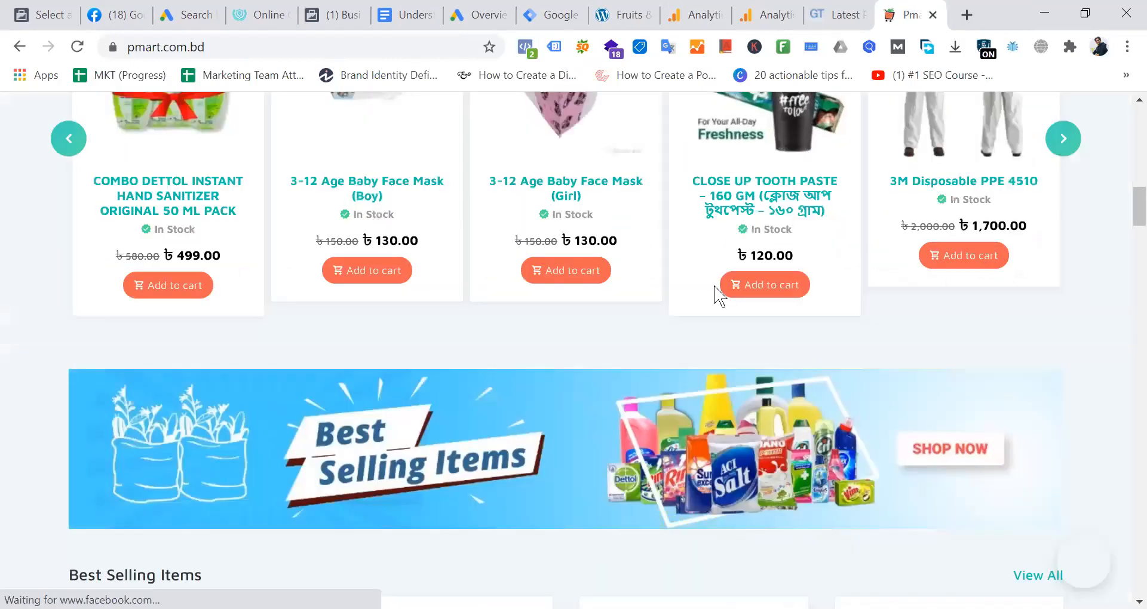
scroll(715, 294, down, 15)
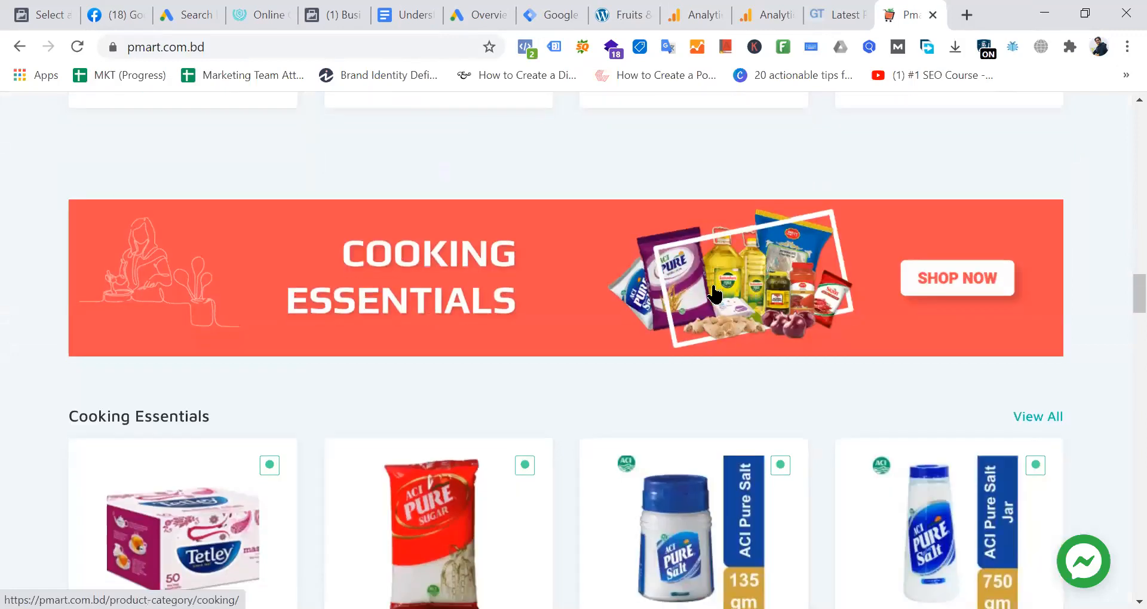
scroll(714, 292, down, 6)
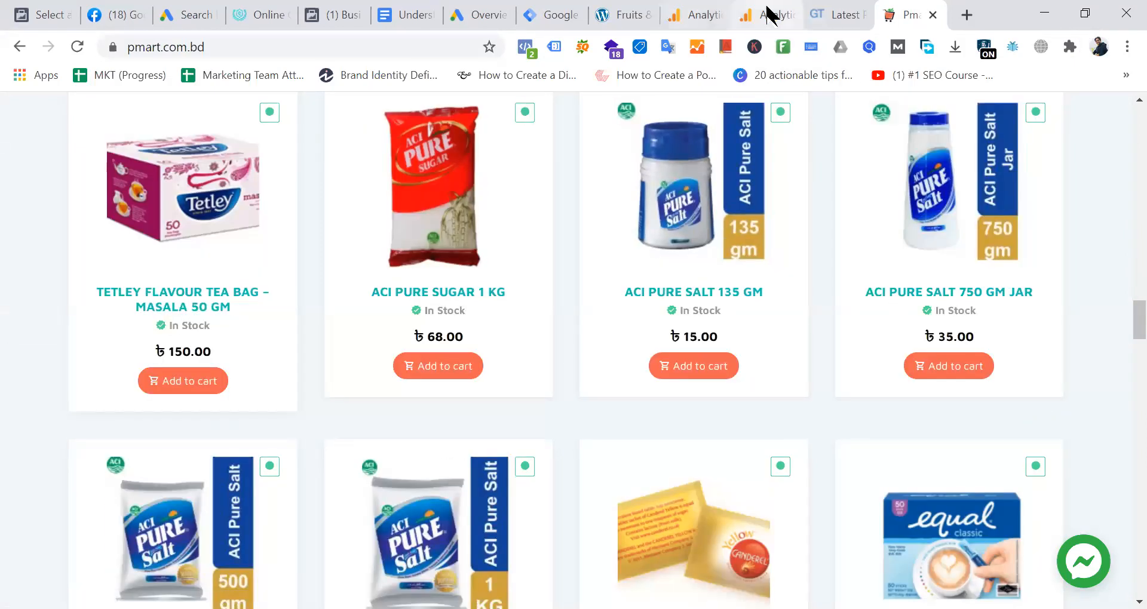
Open the E-commerce Overview report for Pmart in Google Analytics and examine its top-selling products
click(768, 14)
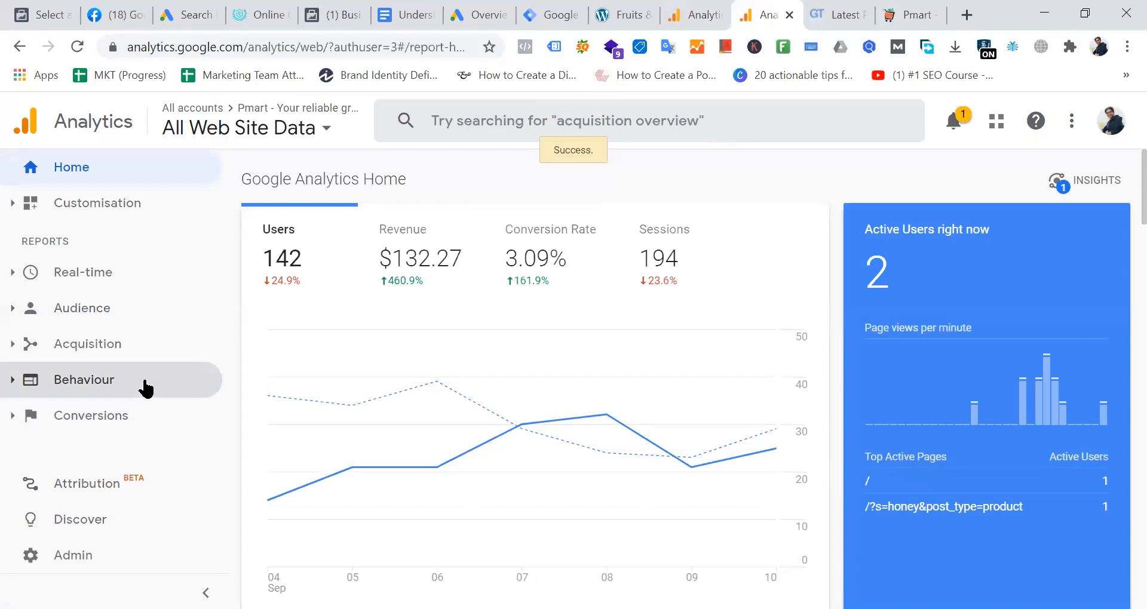
click(109, 422)
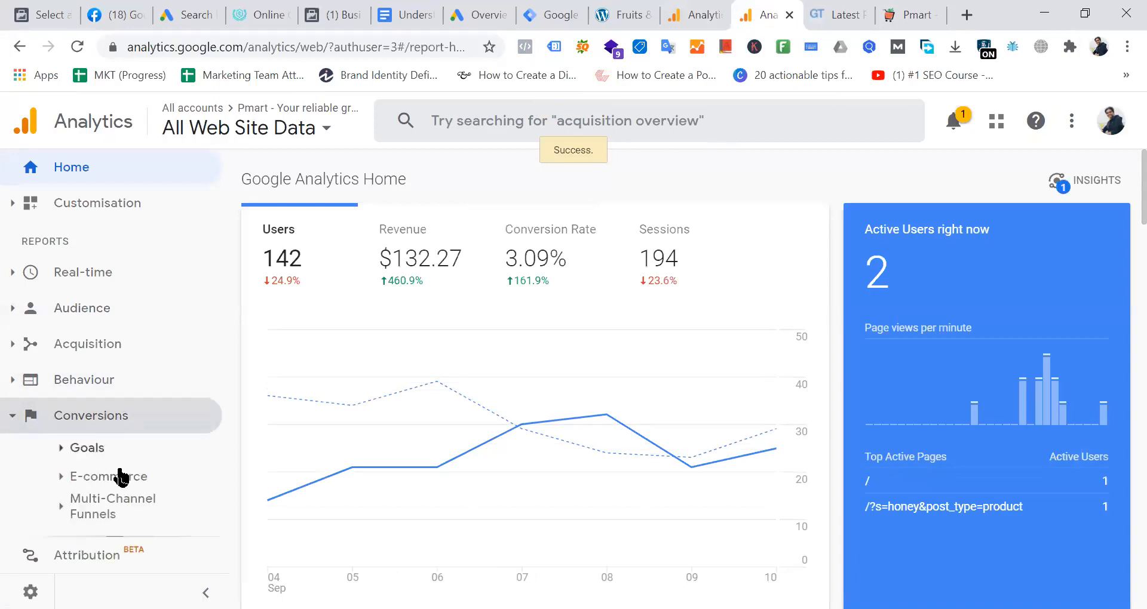
click(121, 478)
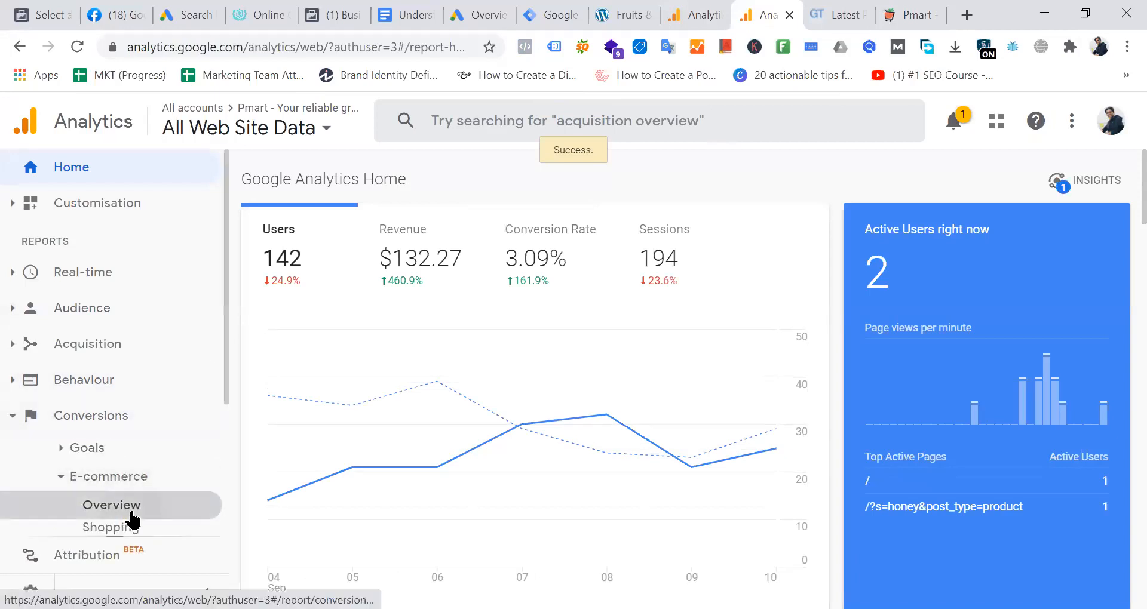
click(131, 511)
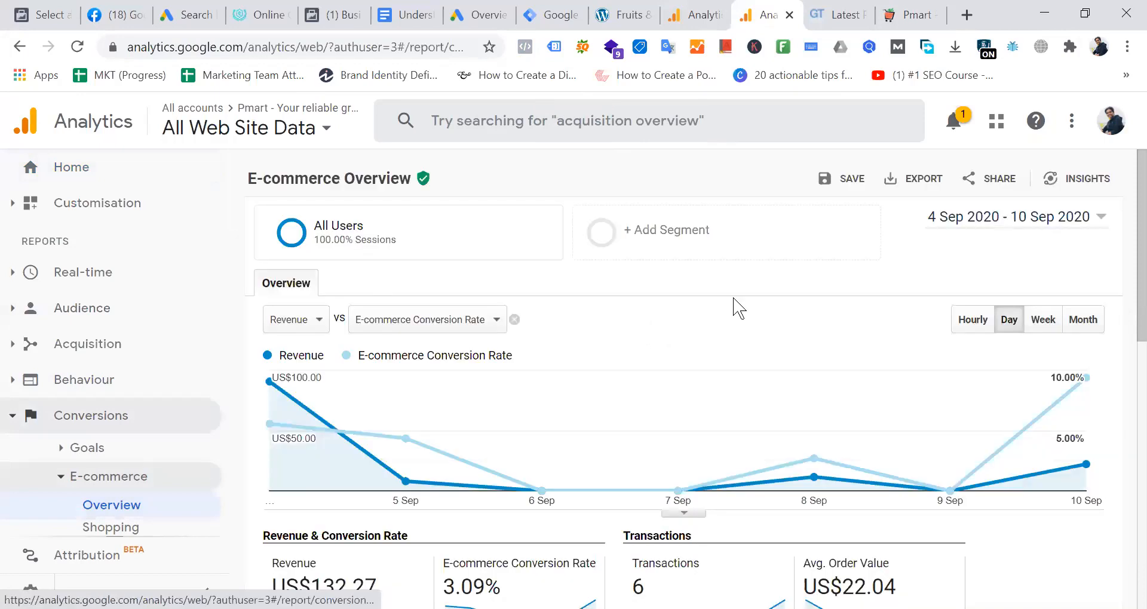
scroll(746, 308, down, 7)
scroll(746, 308, down, 2)
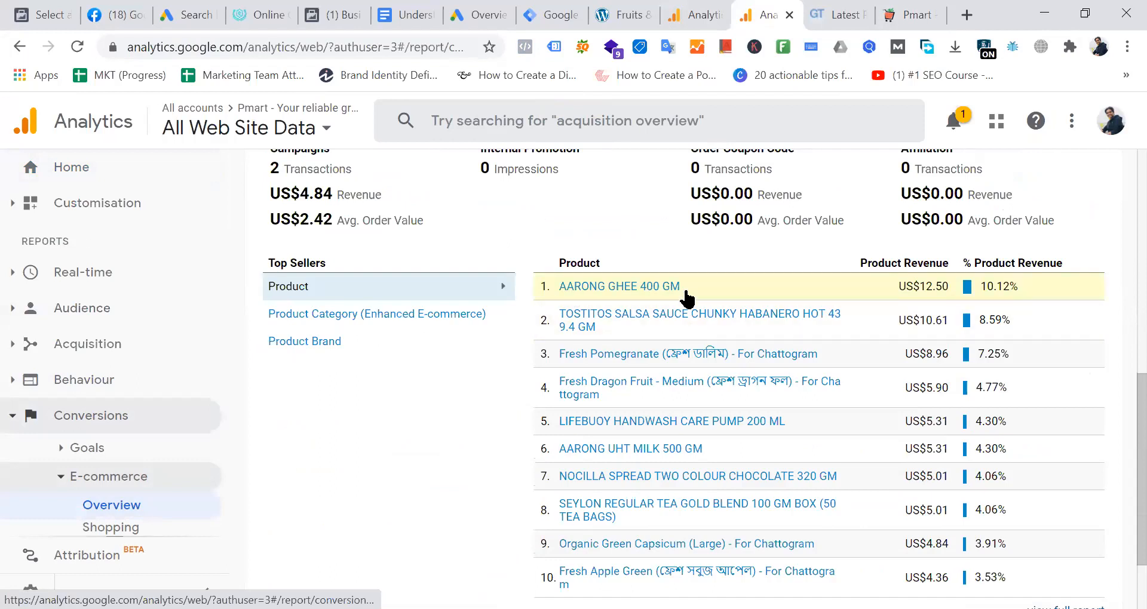
Compare the Pmart store with the top sellers list, check the best-selling product's performance report and return to the overview
click(918, 15)
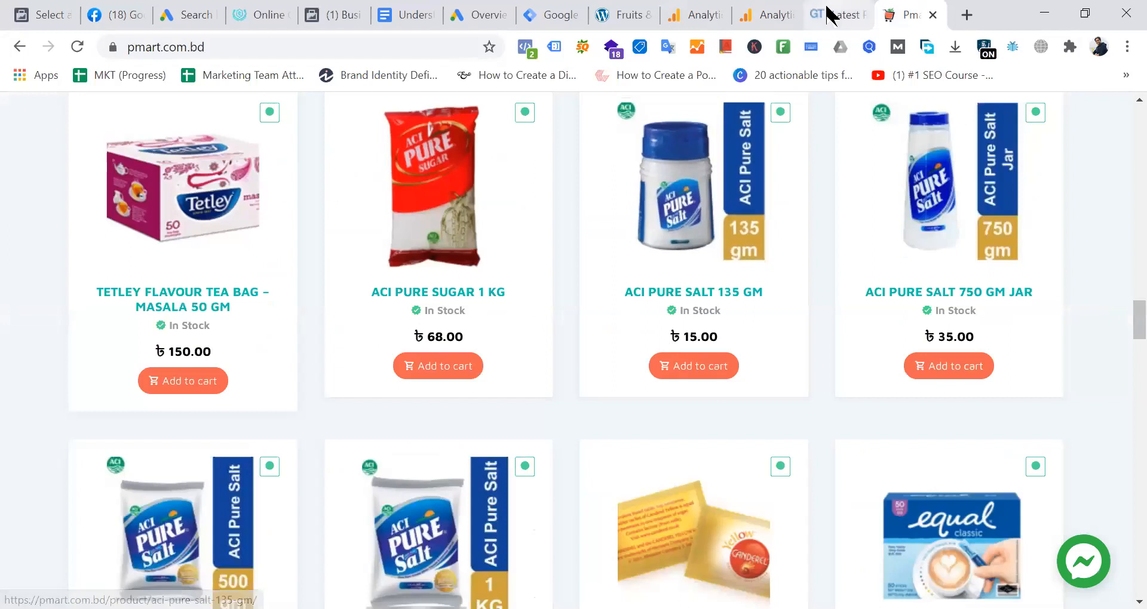
click(776, 13)
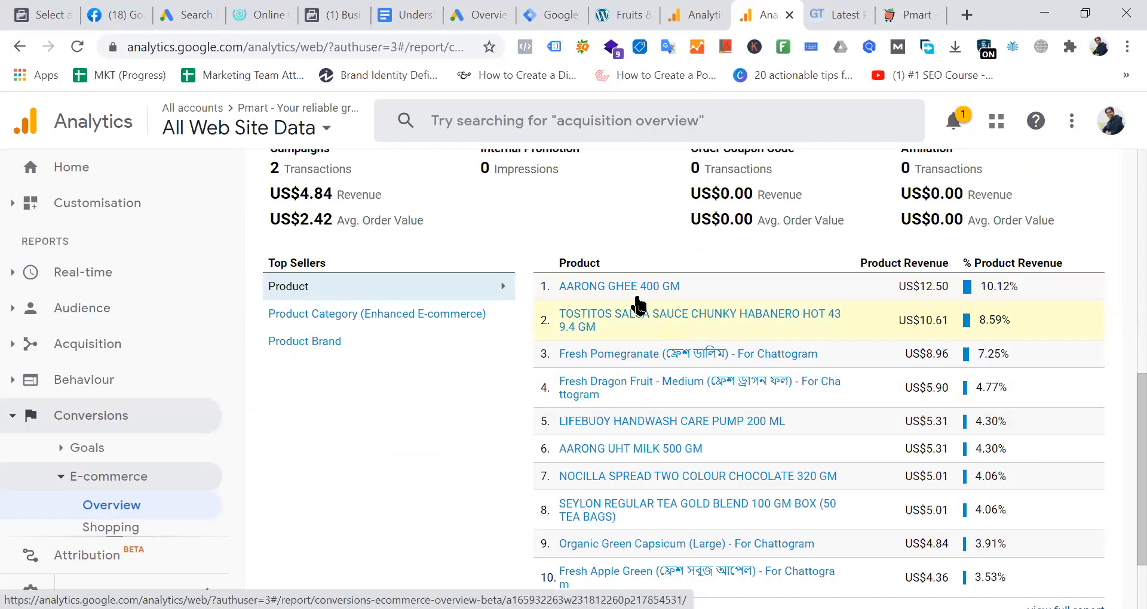
double_click(546, 296)
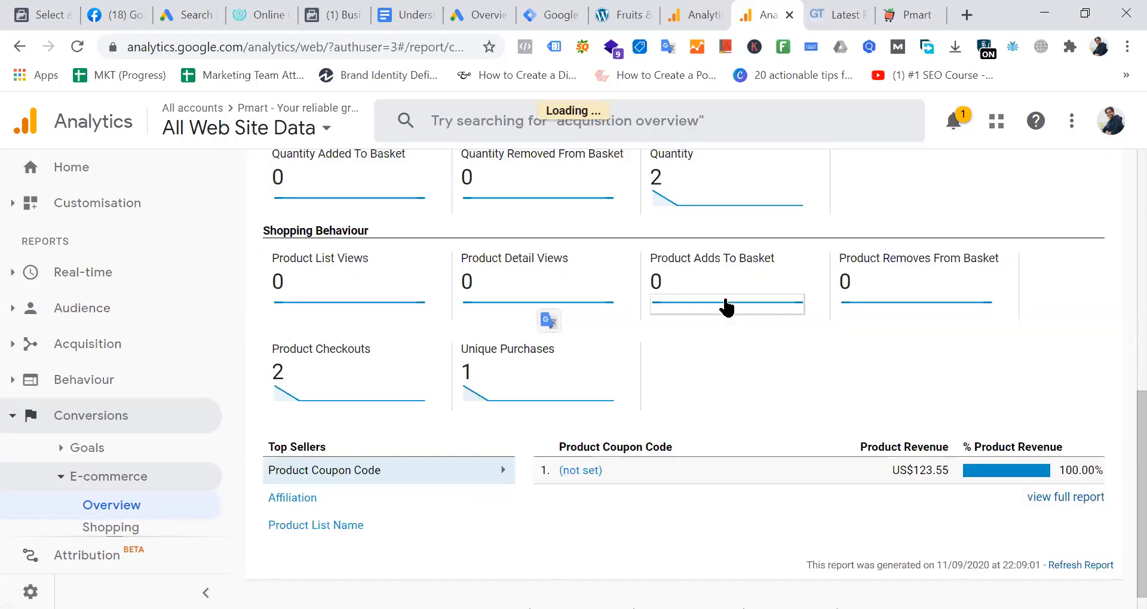
scroll(666, 401, down, 1)
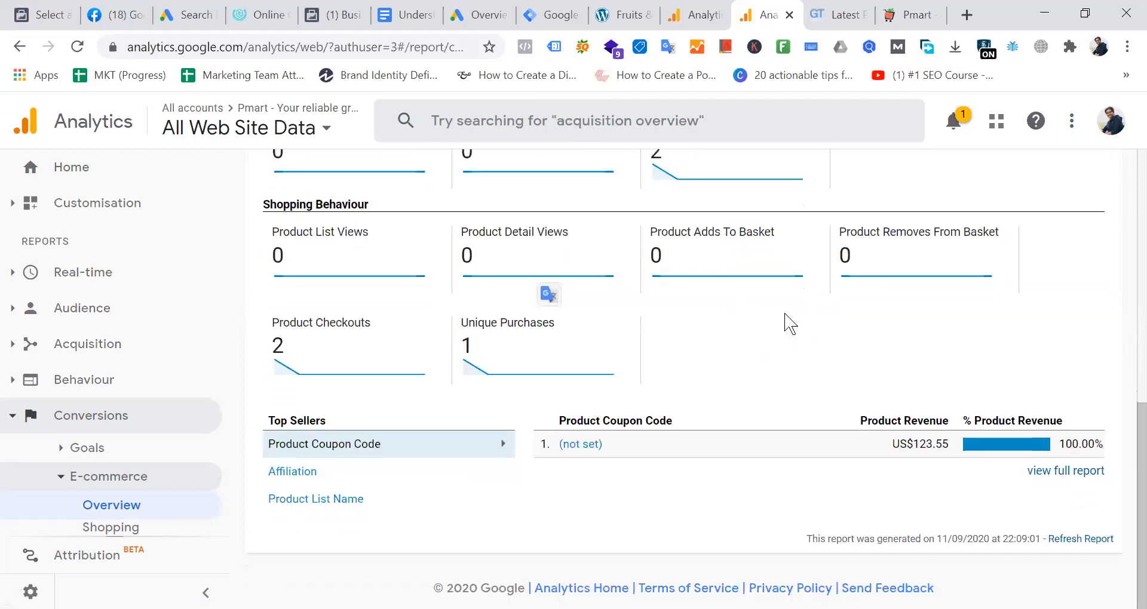
click(22, 50)
click(21, 49)
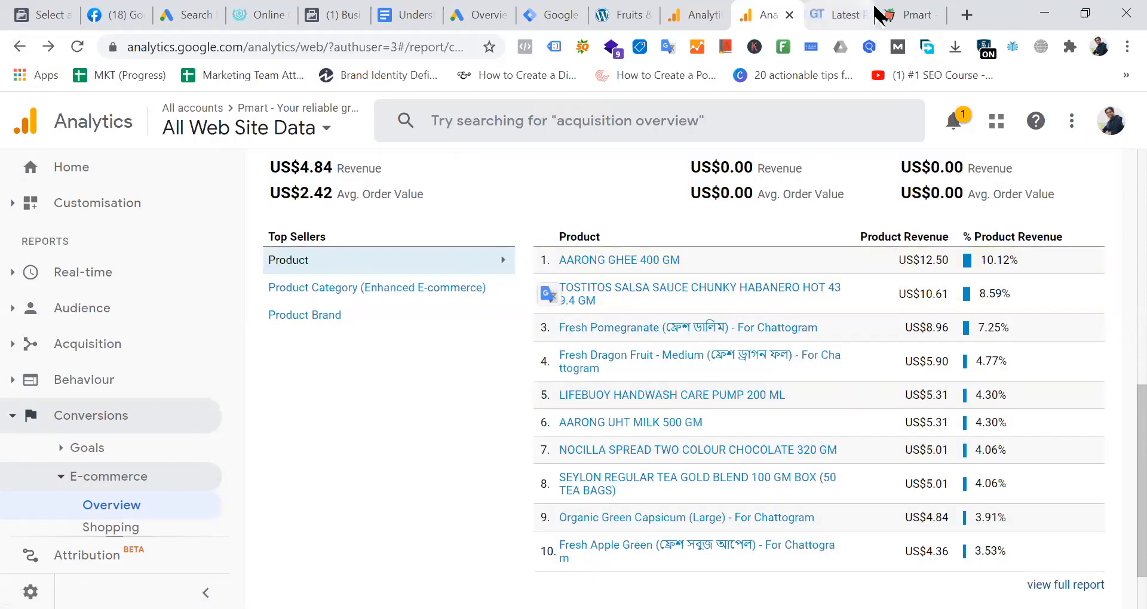
Search the Pmart store for "aarong ghee 400 gm" and highlight the price on its product page
click(911, 14)
scroll(632, 321, up, 20)
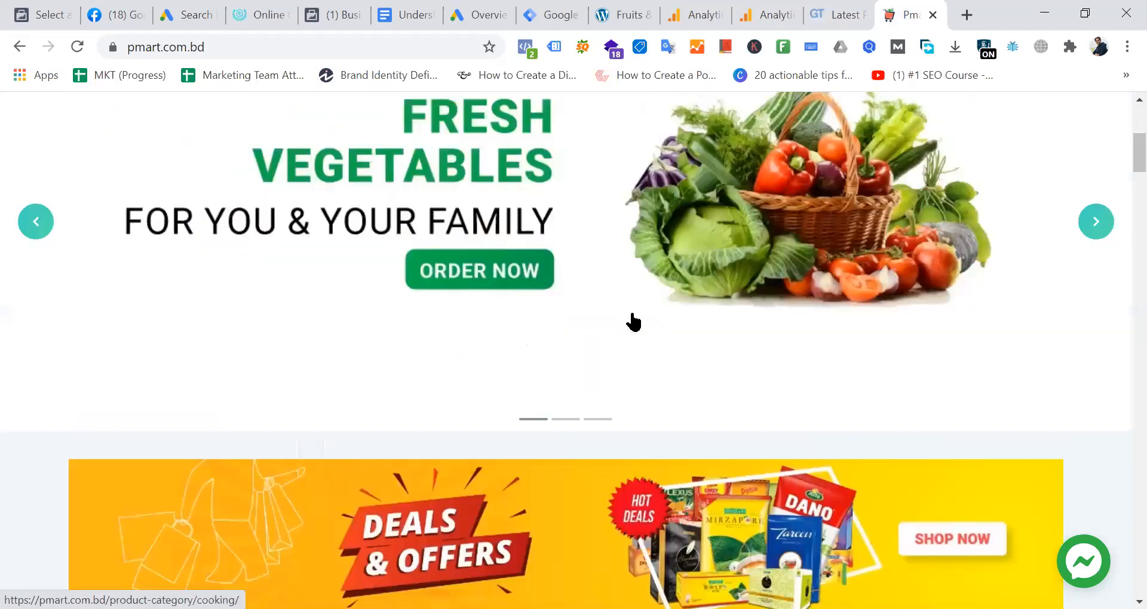
click(405, 173)
text(aa)
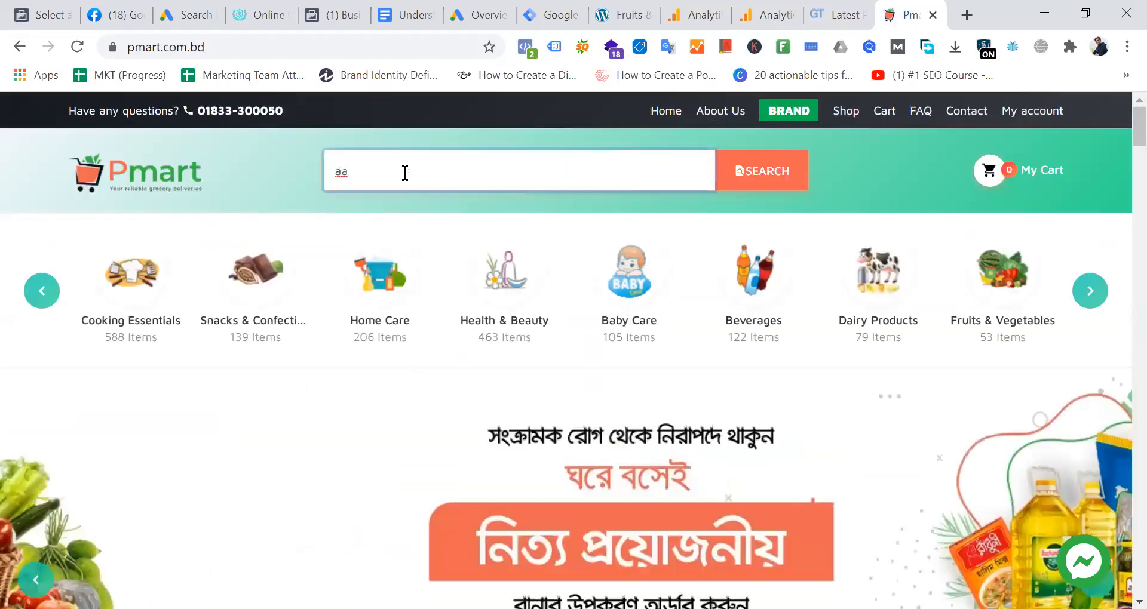
text(rong ghee)
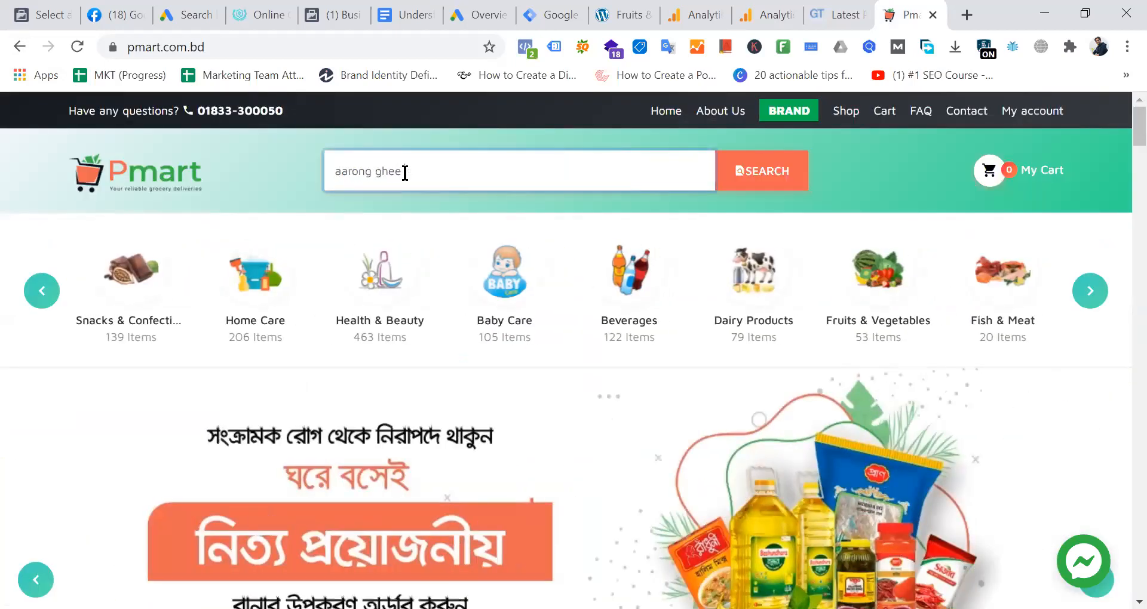
text( 400 gm)
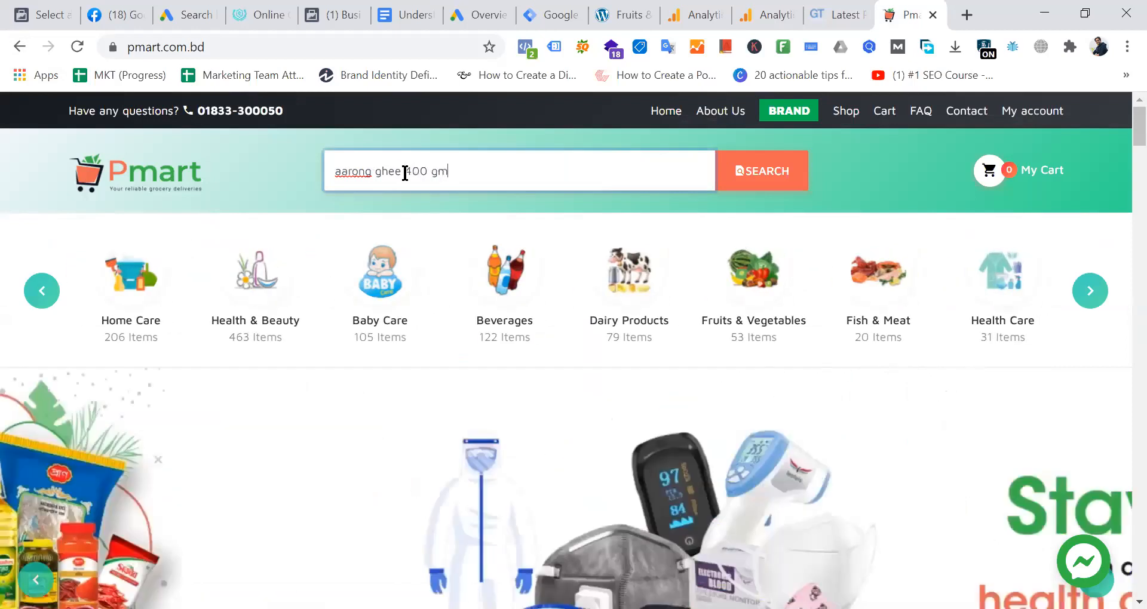
key(Return)
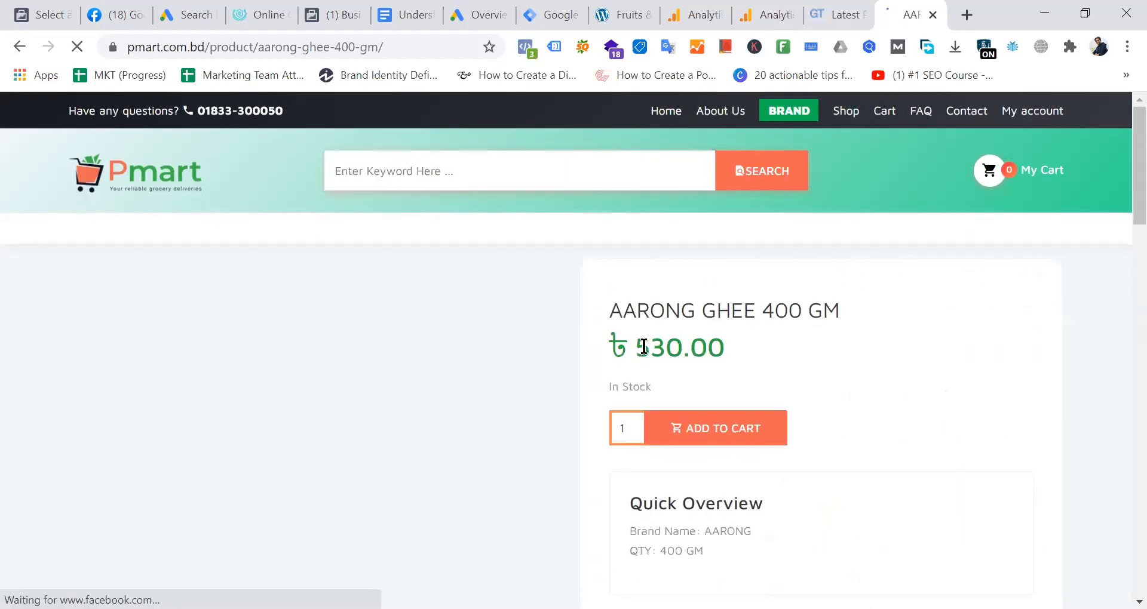
drag(637, 349, 778, 361)
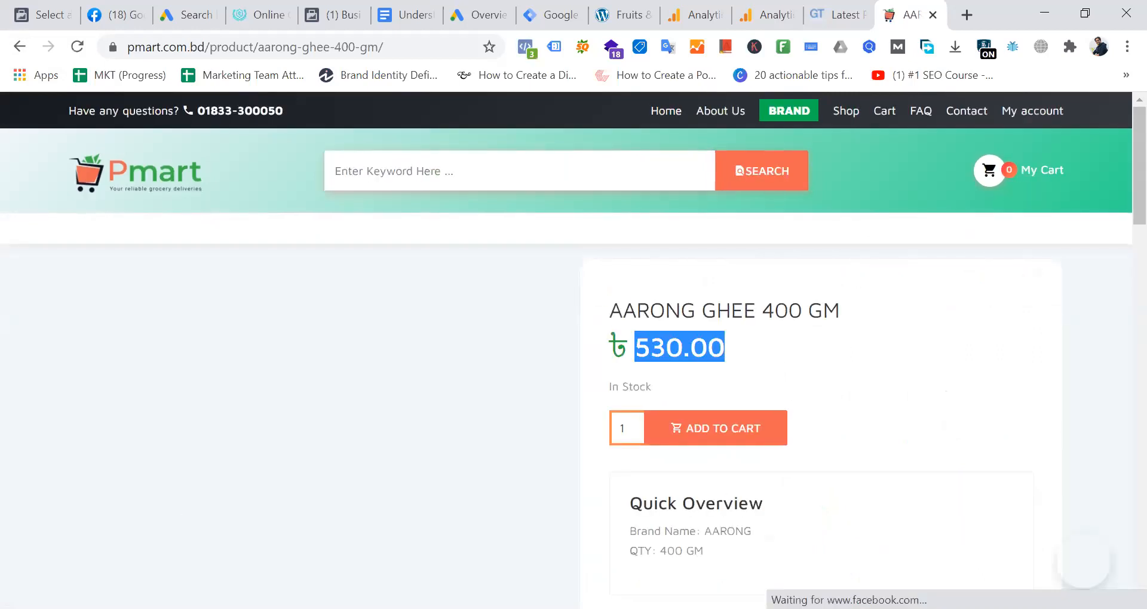
click(158, 608)
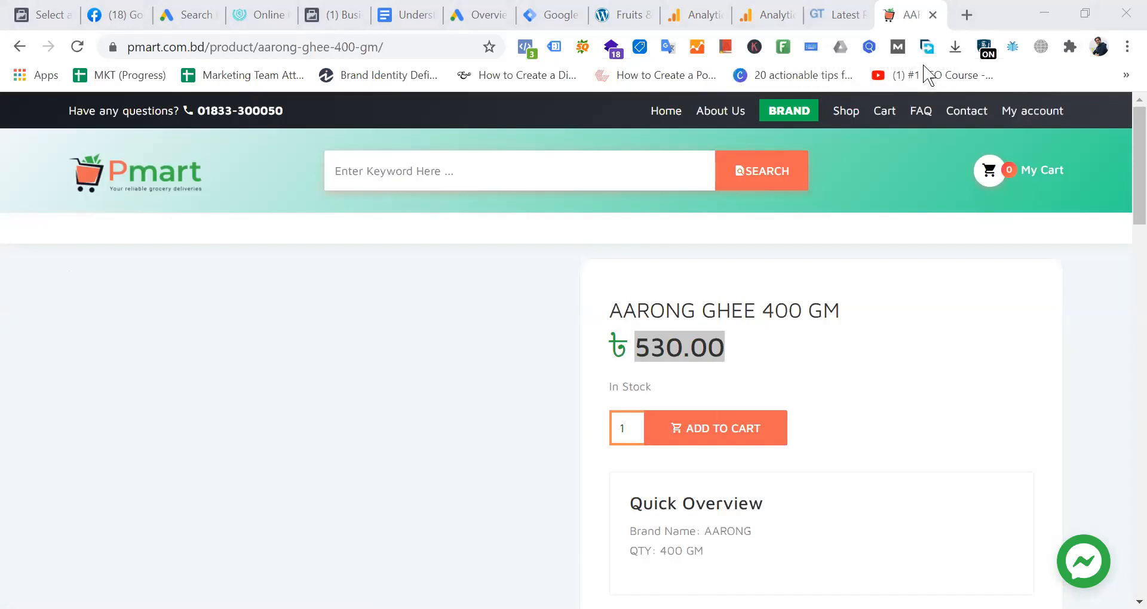
Open the Product Performance report for AARONG GHEE 400 GM in Google Analytics and examine its figures
click(783, 11)
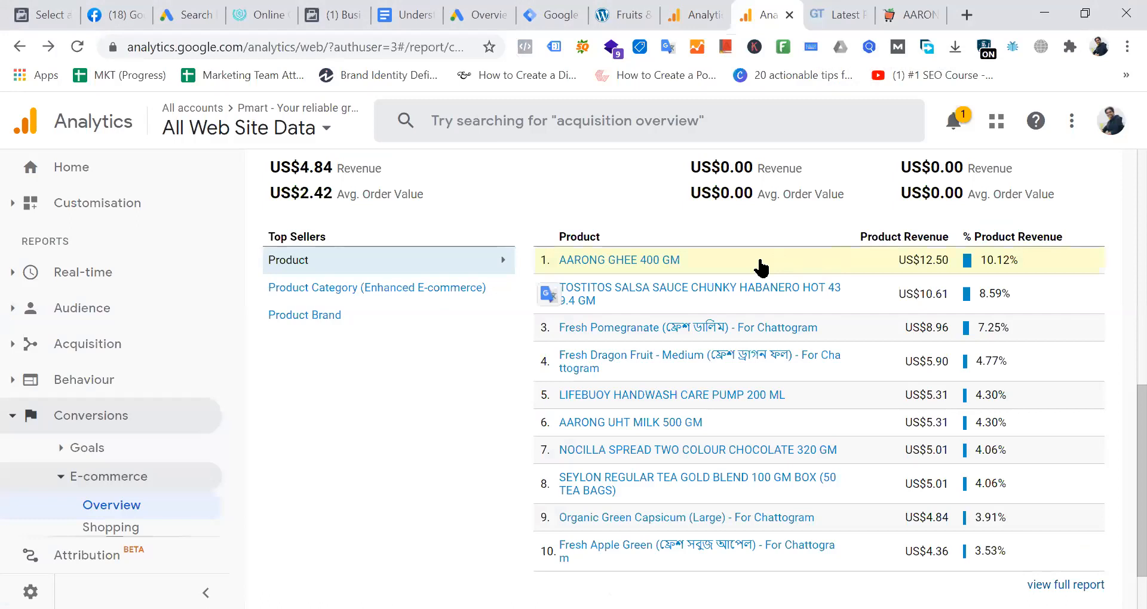
click(666, 262)
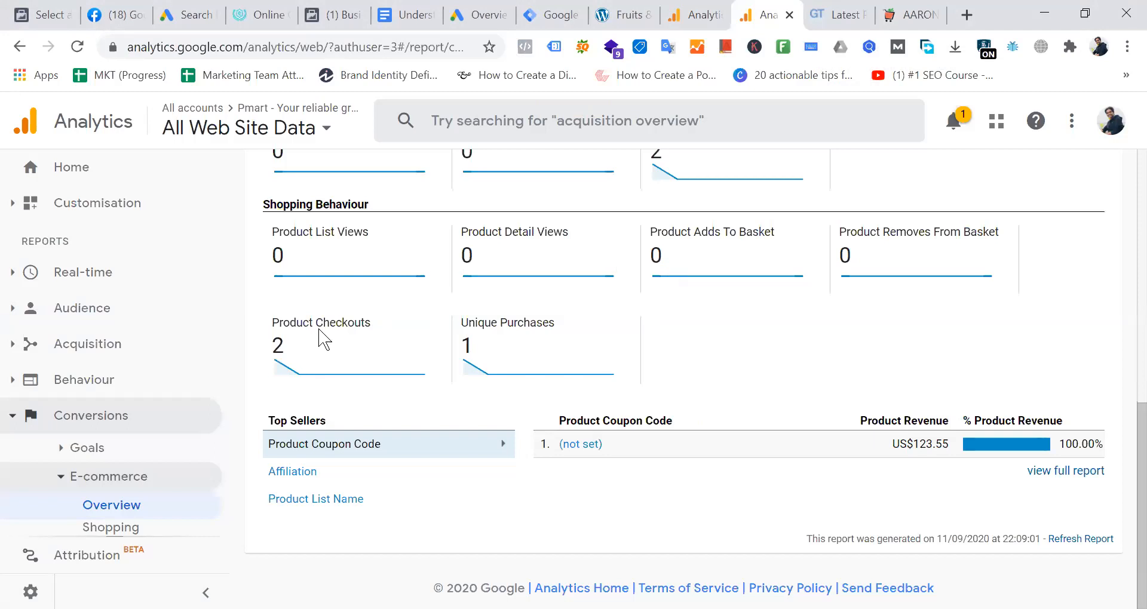
scroll(323, 339, up, 10)
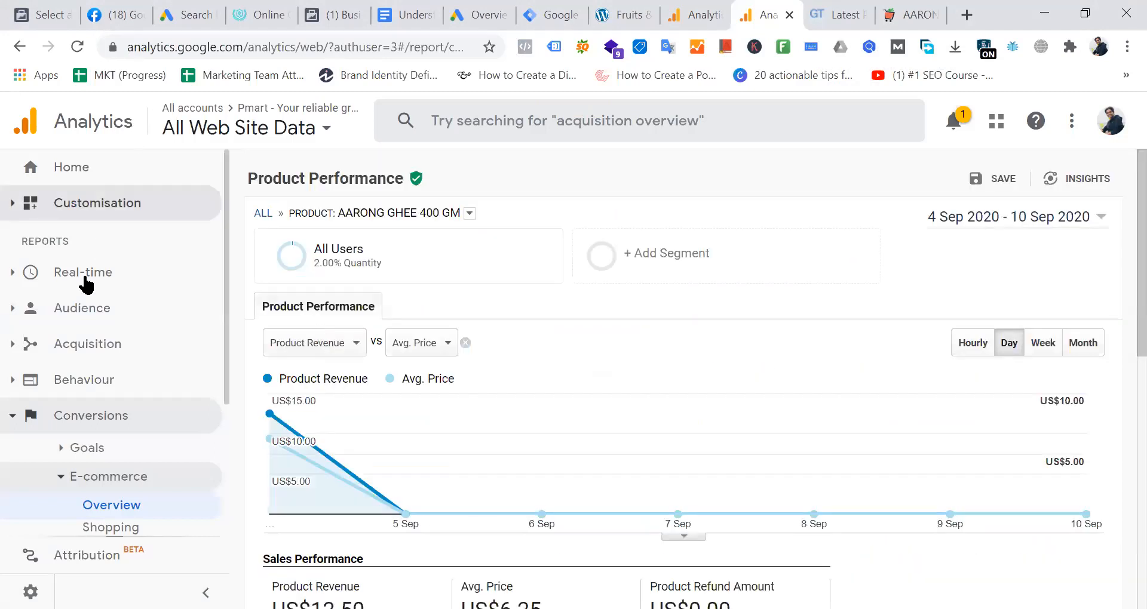
Review revenue, transactions and top sellers in the E-commerce Overview report, and return to the AARONG GHEE 400 GM page in the store
click(114, 507)
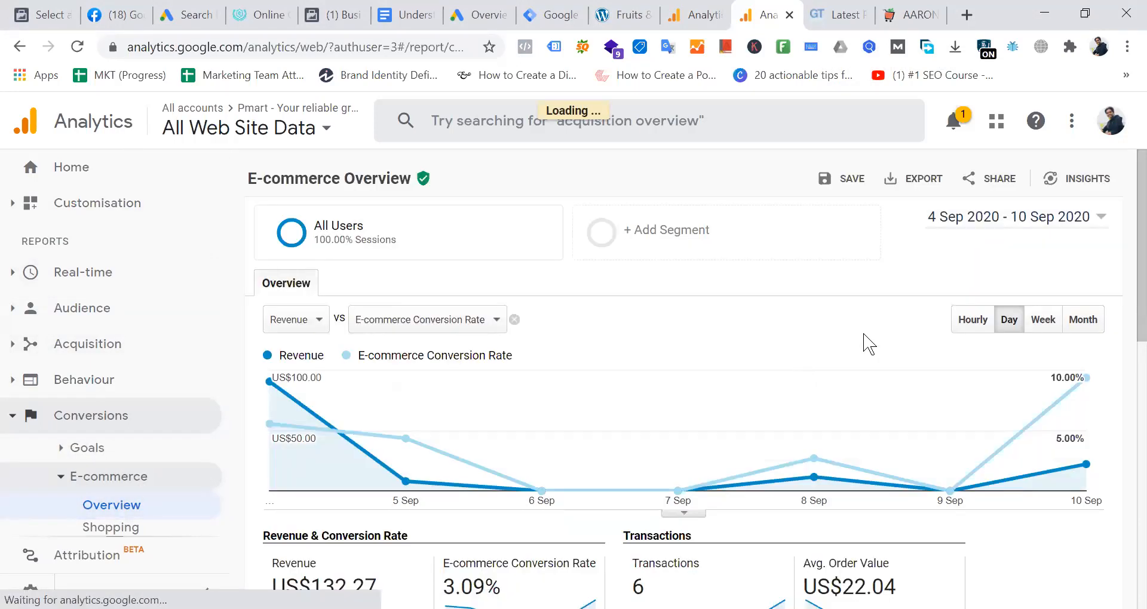
scroll(778, 380, down, 10)
scroll(778, 380, down, 3)
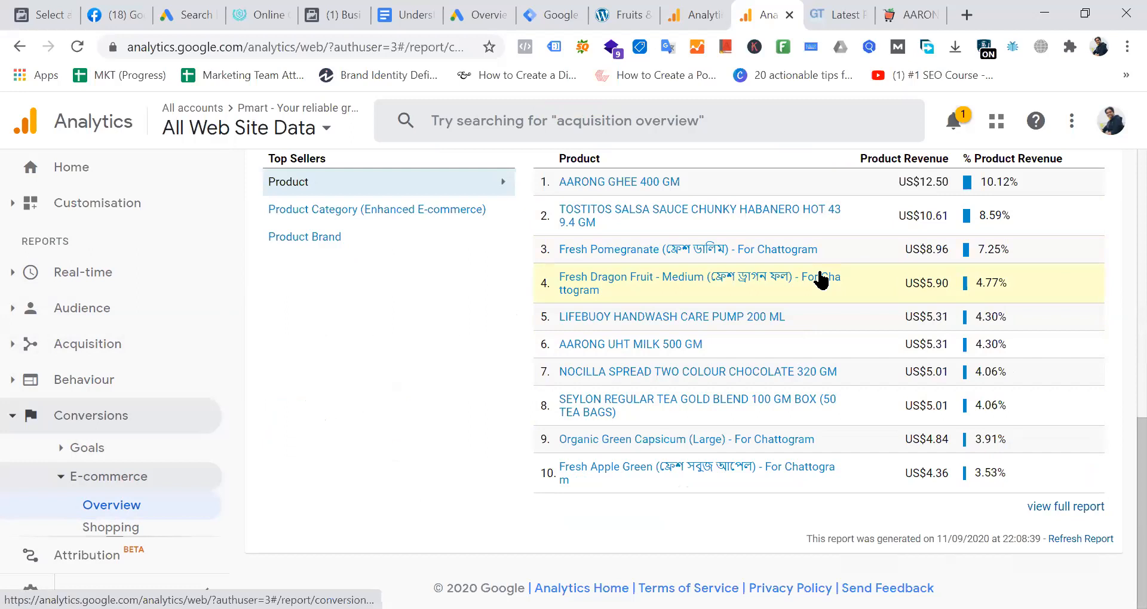
scroll(821, 279, up, 5)
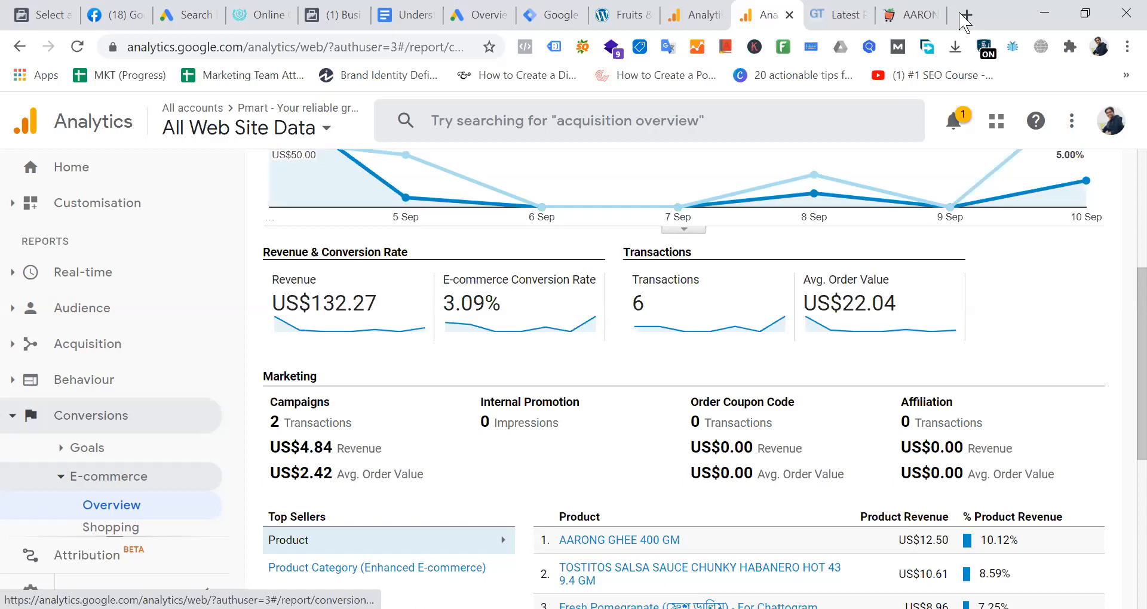
click(911, 15)
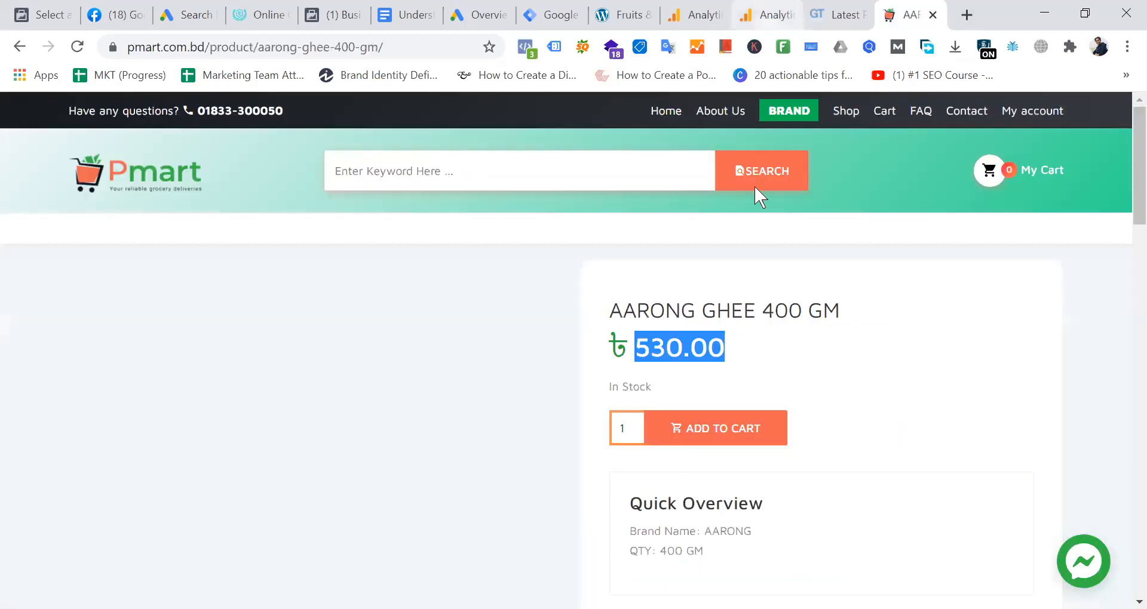
Add one AARONG GHEE 400 GM to the Pmart shopping cart
scroll(839, 302, down, 6)
scroll(839, 301, up, 2)
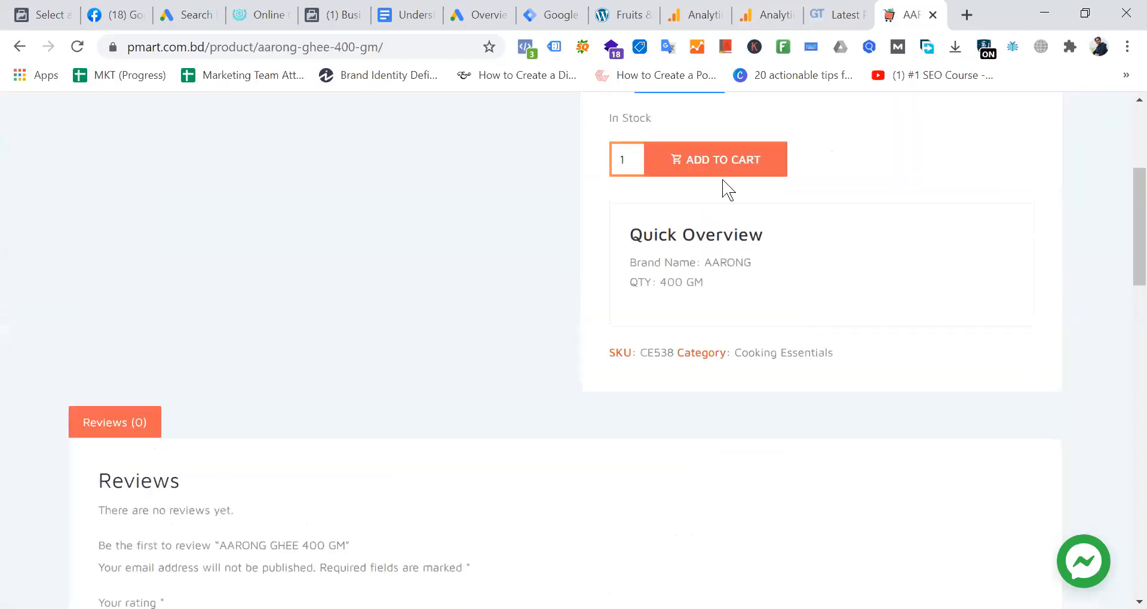
click(723, 166)
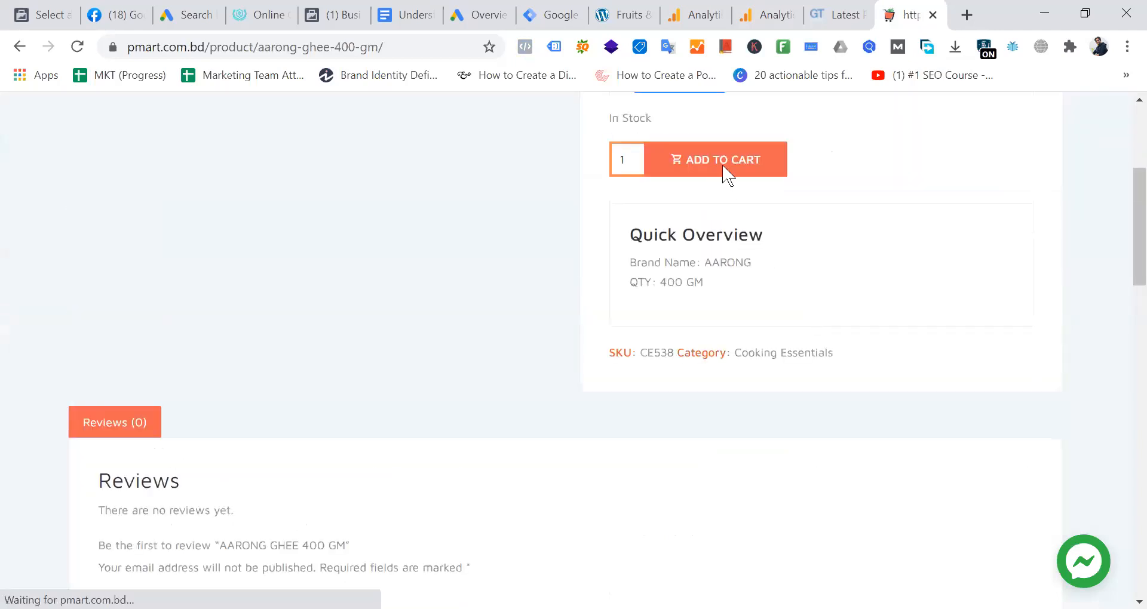
scroll(991, 261, down, 4)
scroll(992, 262, up, 4)
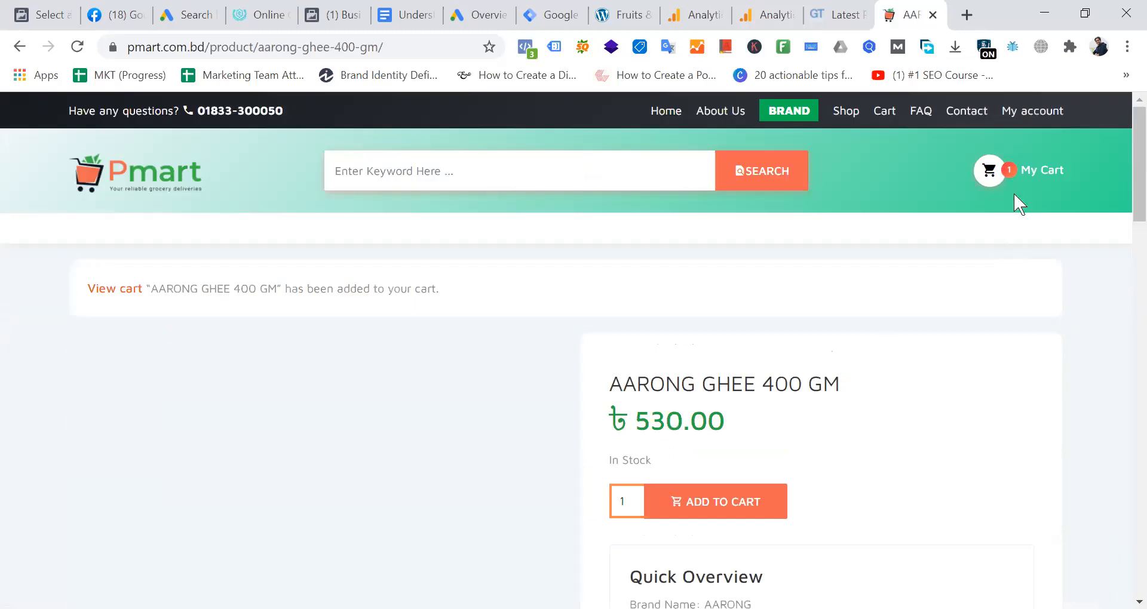
View the full cart with the AARONG GHEE 400 GM item and proceed to checkout
click(1003, 174)
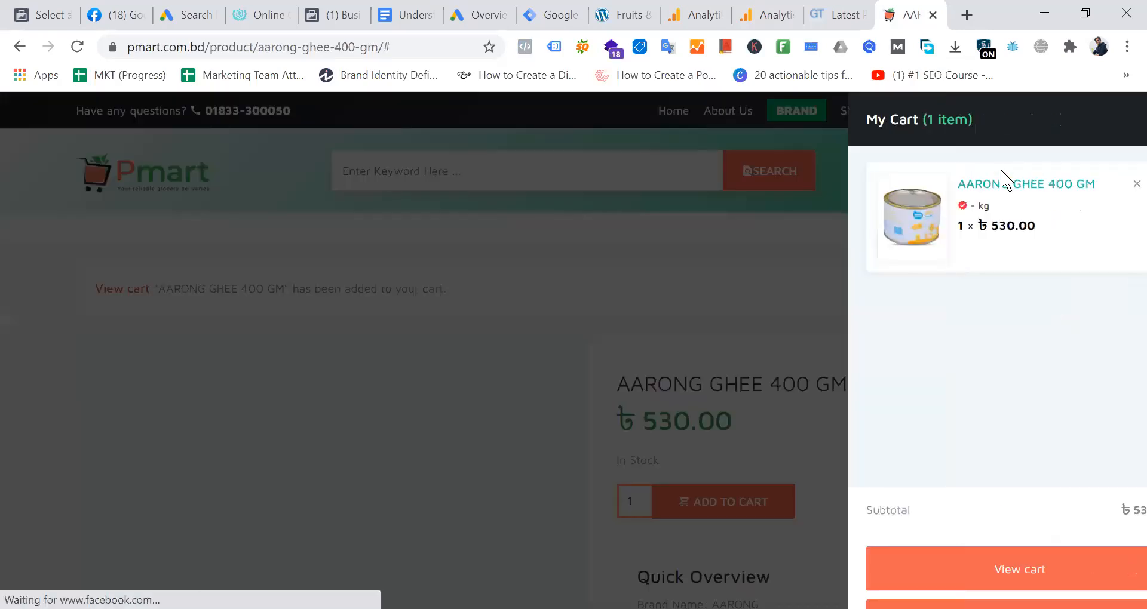
click(983, 578)
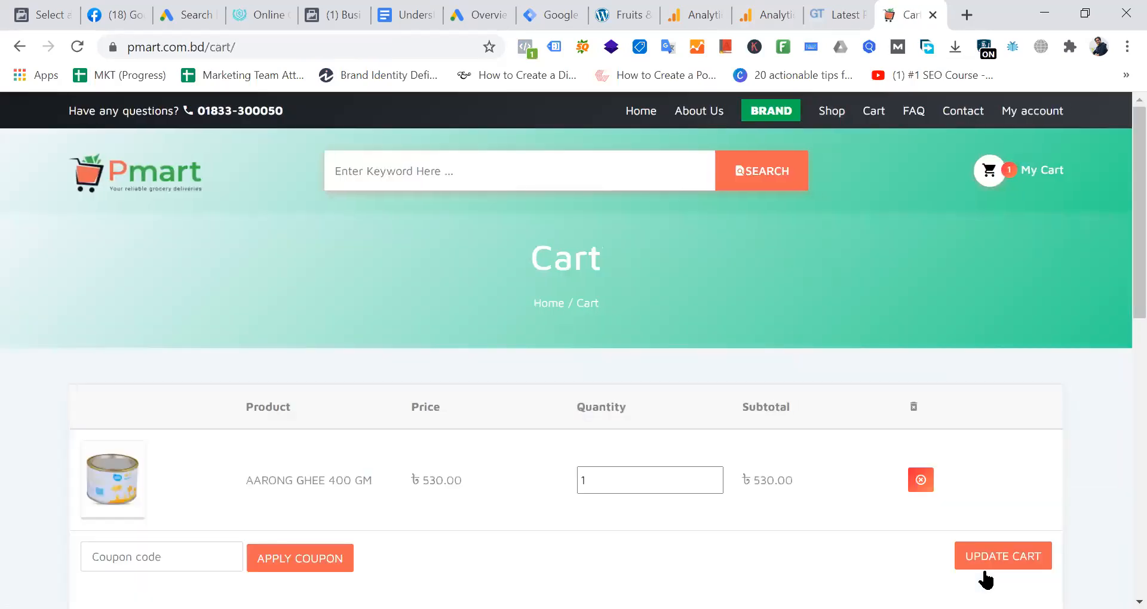
scroll(451, 356, down, 7)
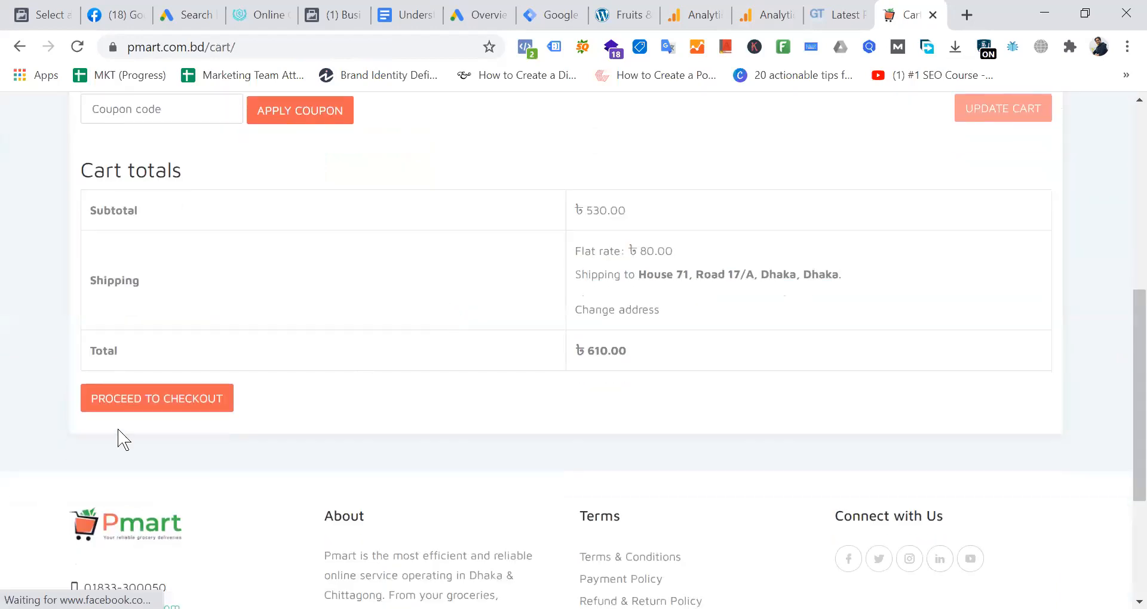
click(169, 405)
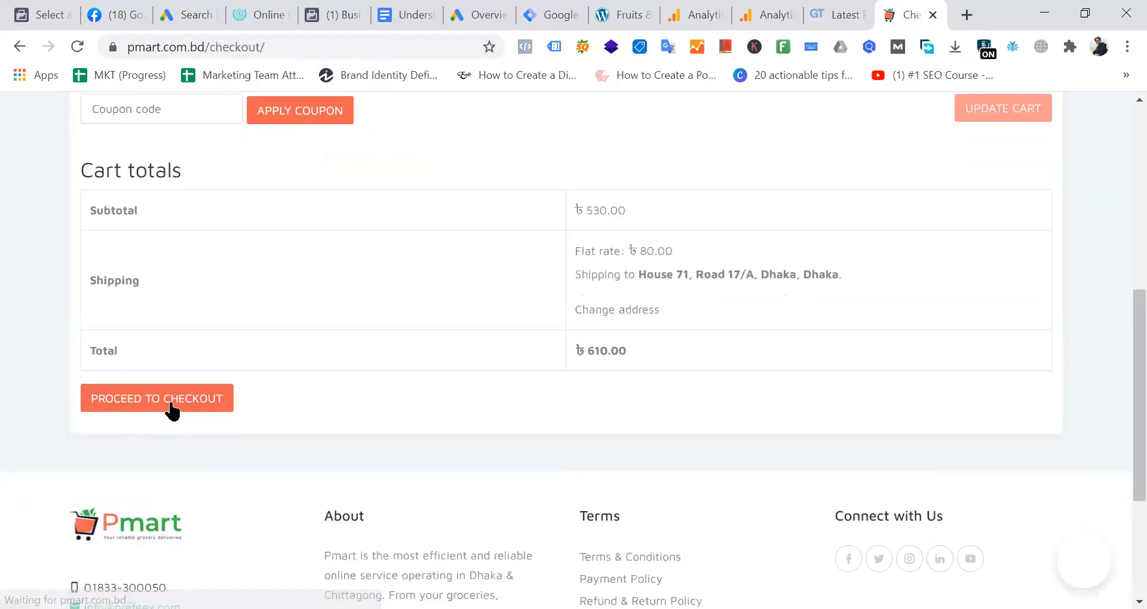
Review the checkout page's billing details, order summary, payment options and terms agreement
scroll(392, 391, down, 6)
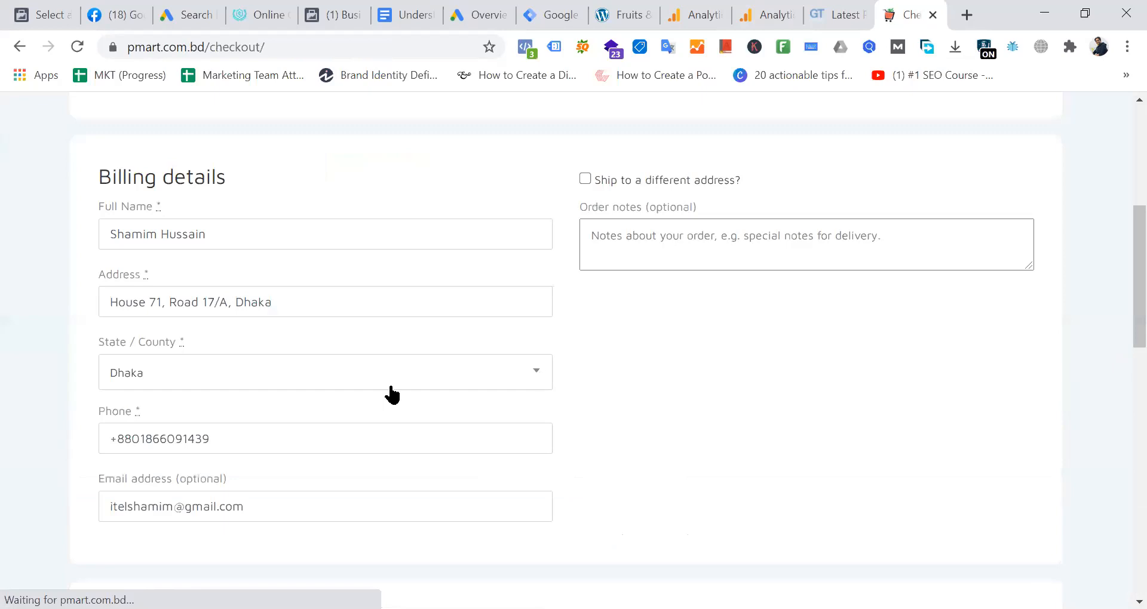
scroll(394, 358, down, 3)
scroll(394, 358, down, 7)
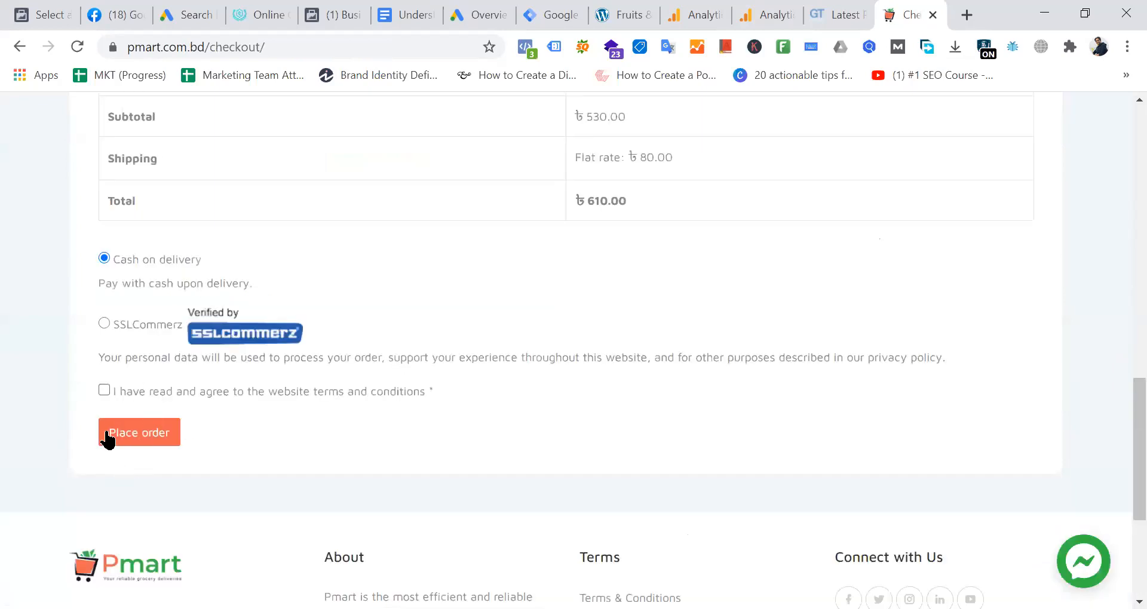
click(104, 390)
click(154, 431)
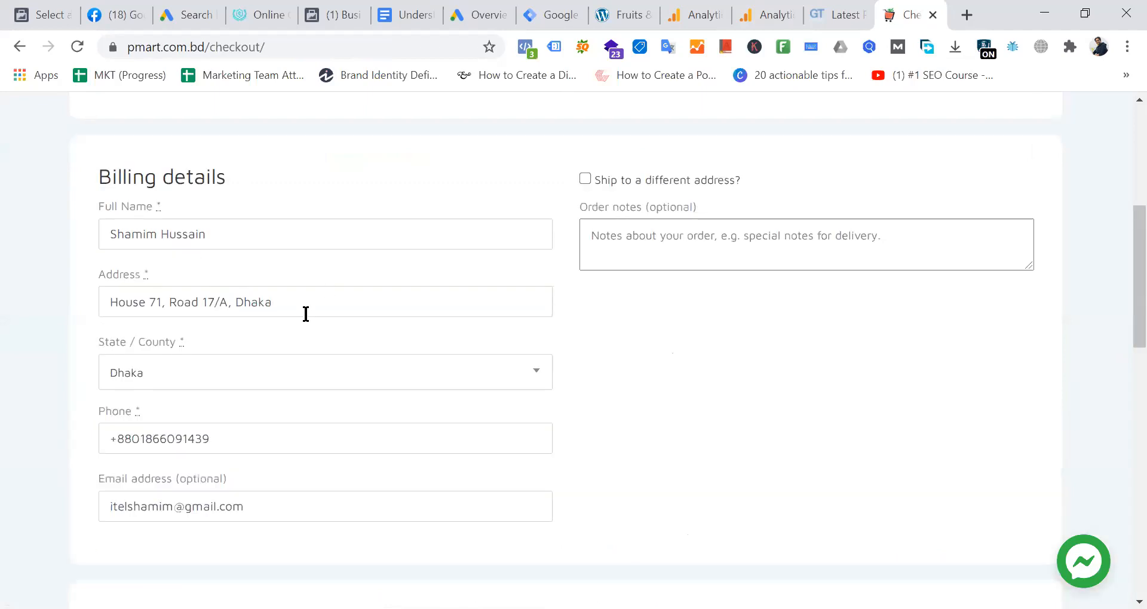
scroll(301, 307, down, 3)
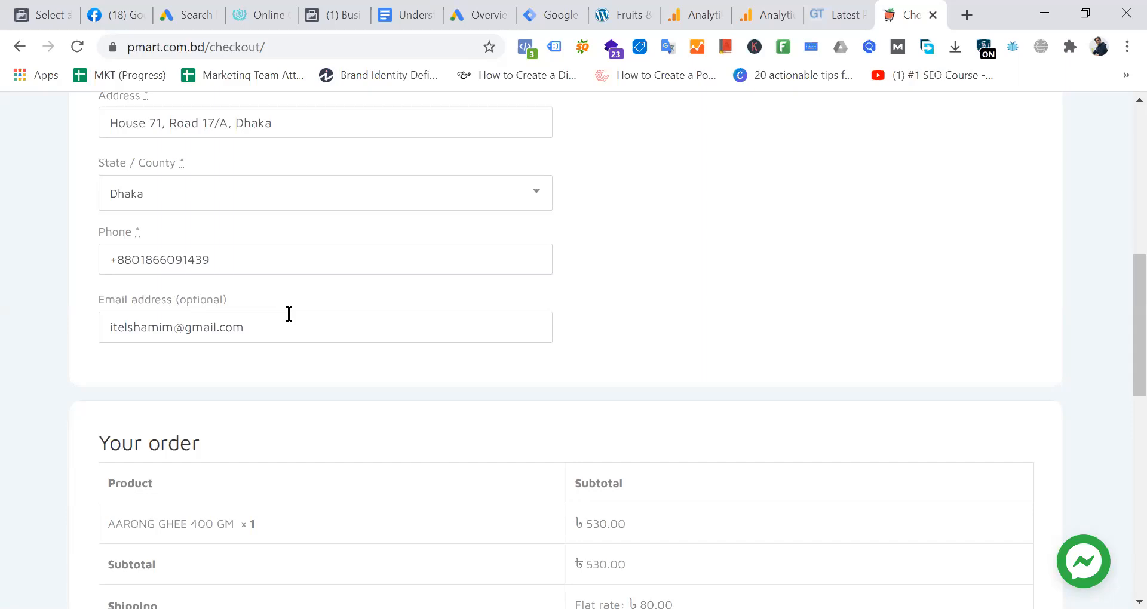
click(799, 11)
click(917, 12)
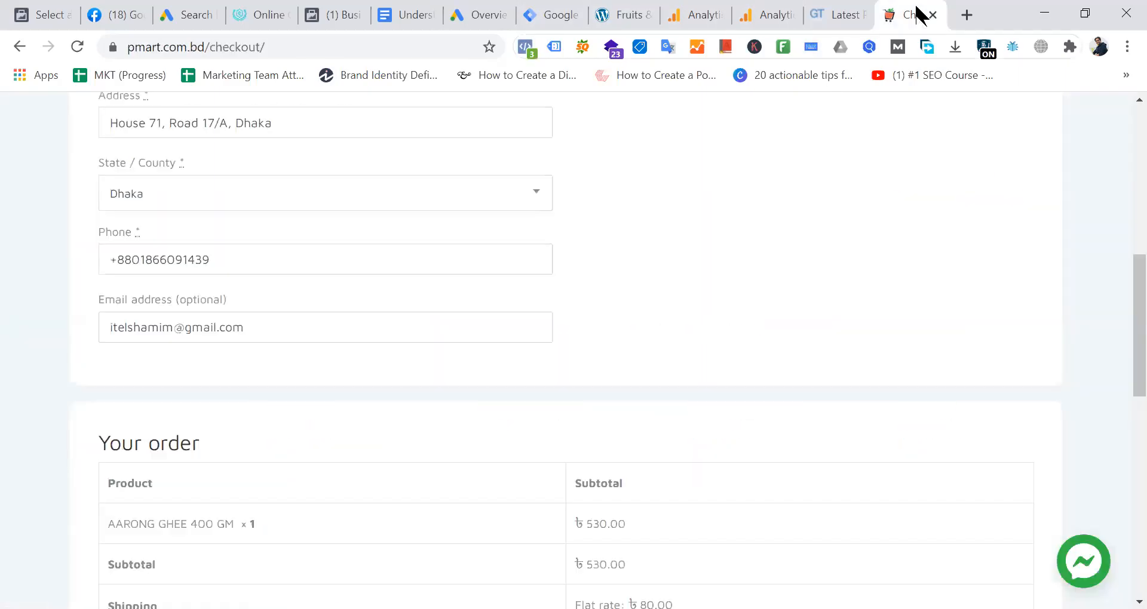
scroll(398, 248, up, 6)
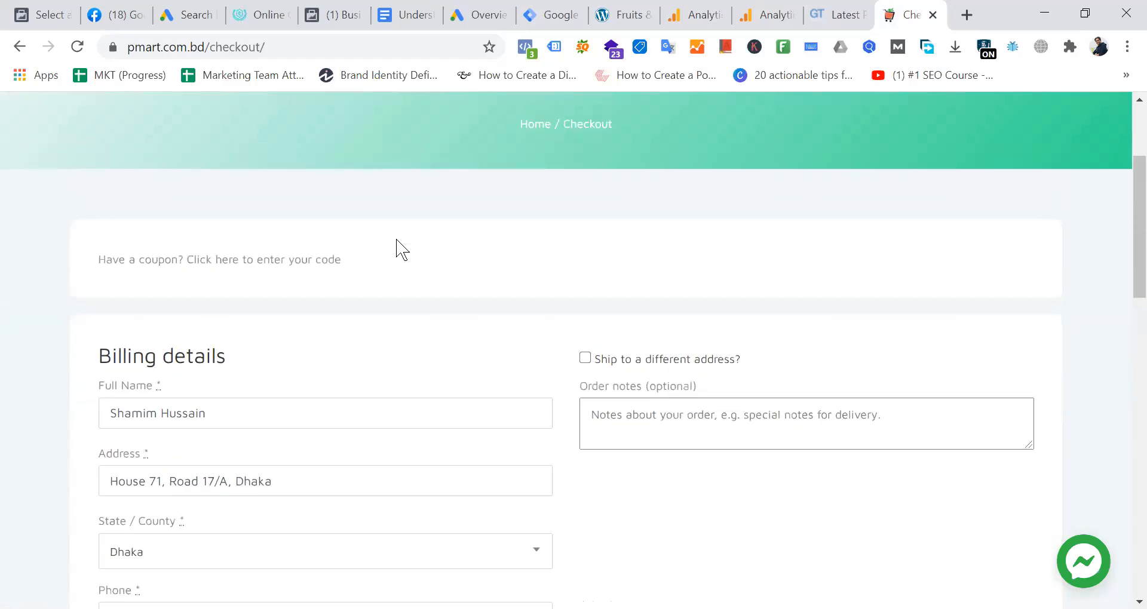
Examine the Marketing figures and Top Sellers list in the Google Analytics E-commerce Overview report
click(791, 21)
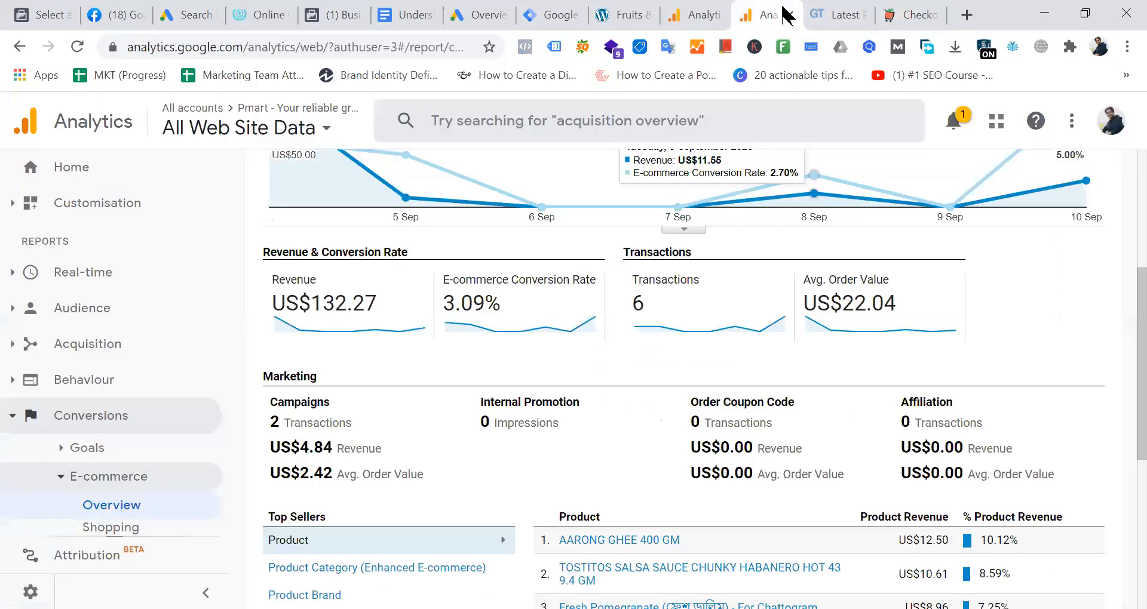
scroll(671, 357, down, 3)
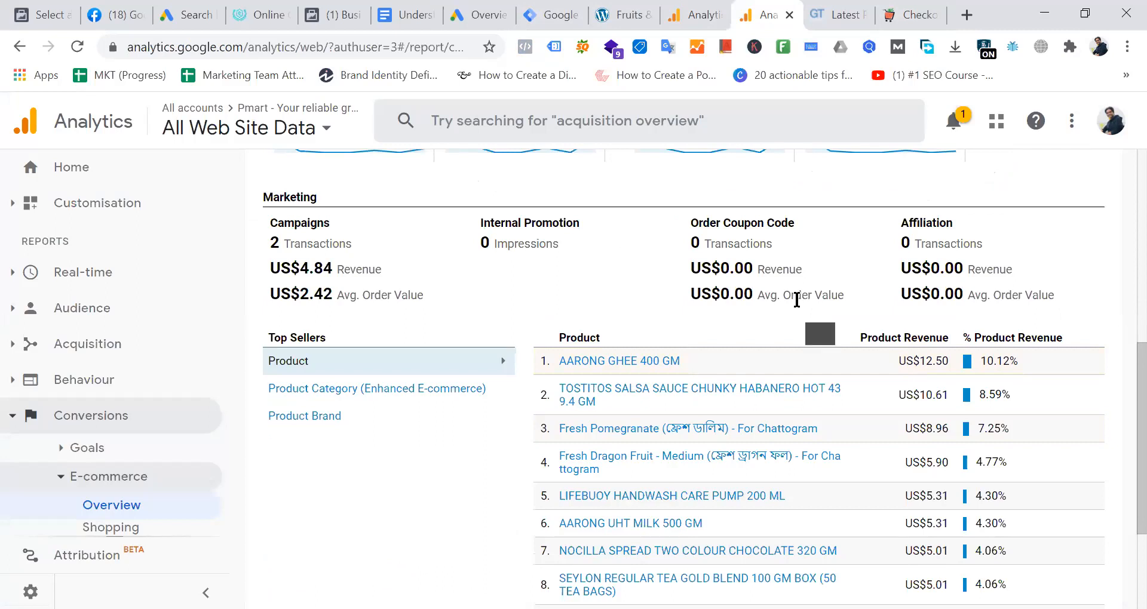
mouse_move(796, 300)
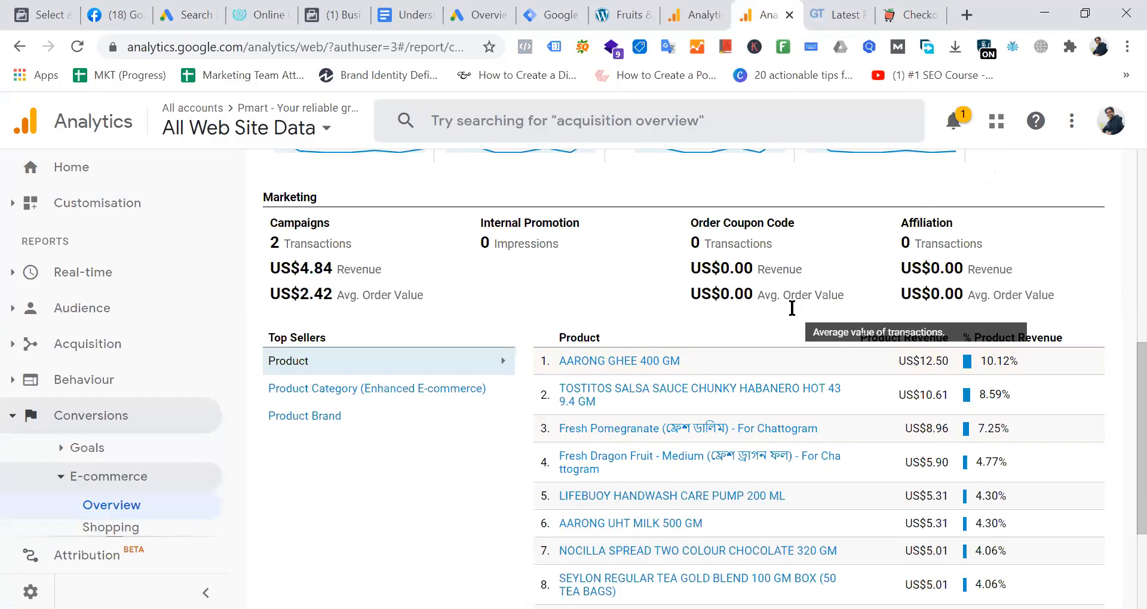
Review the account structure, the tag, trigger and variable definitions, and the introduction in the Understanding Google Tag Manager document
click(567, 13)
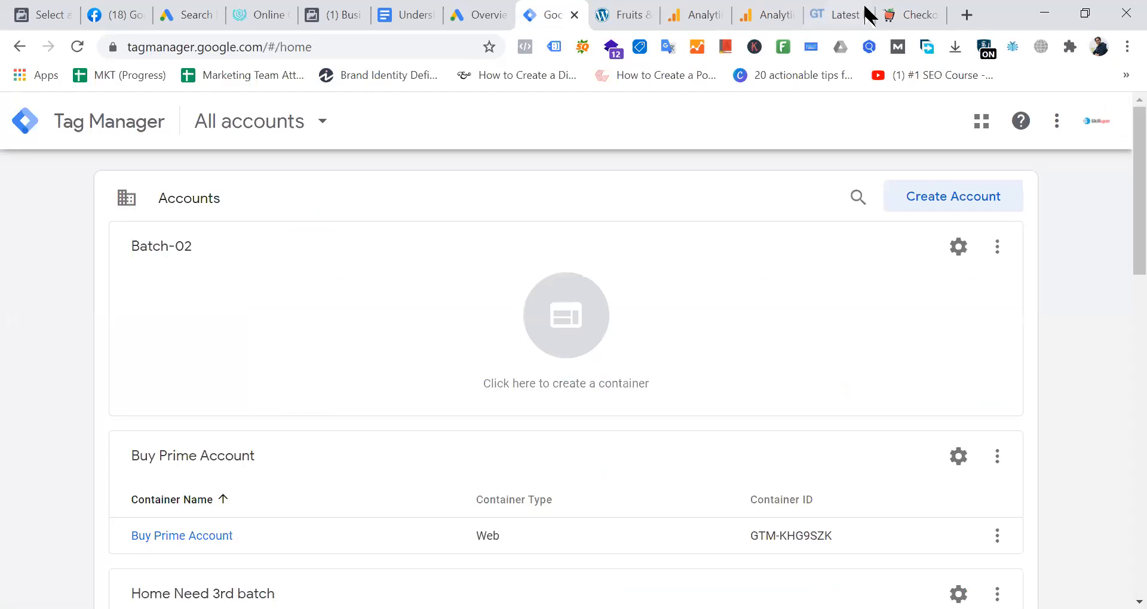
click(407, 14)
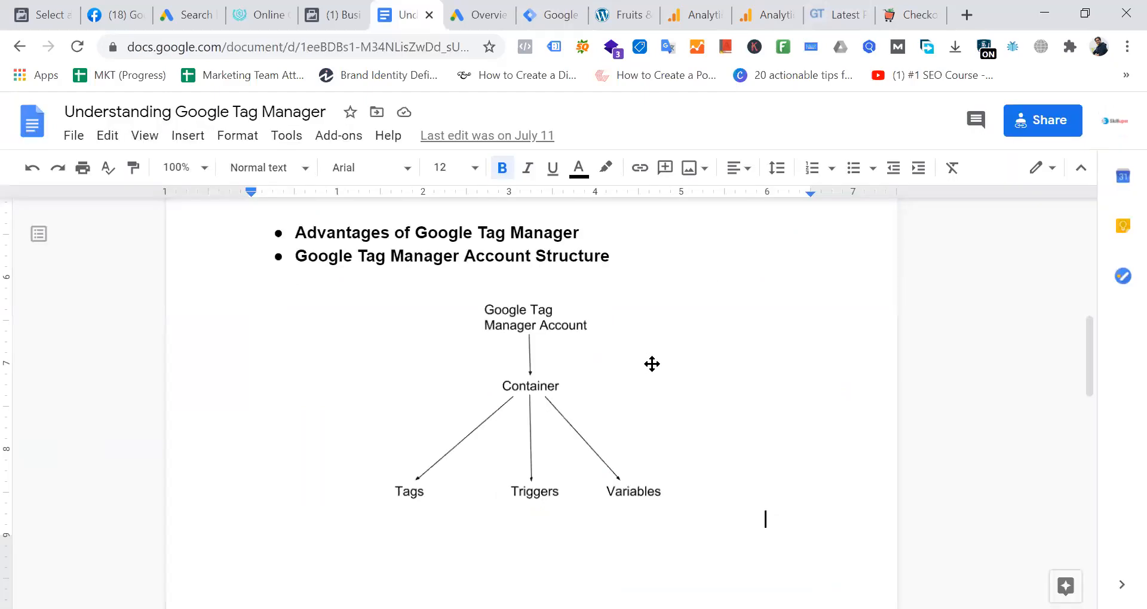
scroll(652, 364, down, 10)
scroll(652, 363, up, 5)
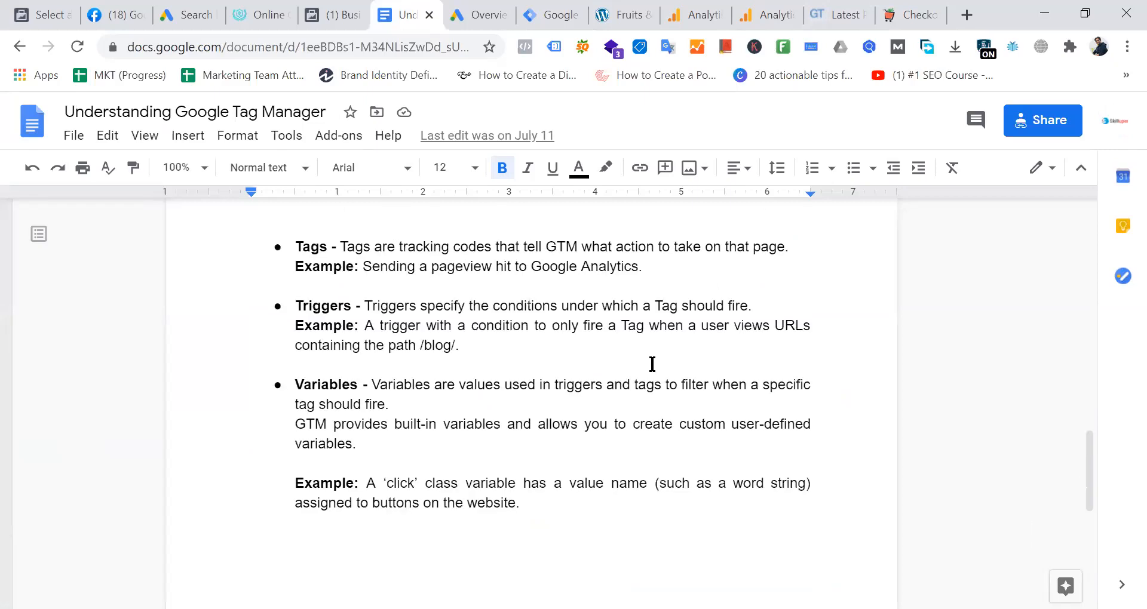
scroll(611, 485, up, 15)
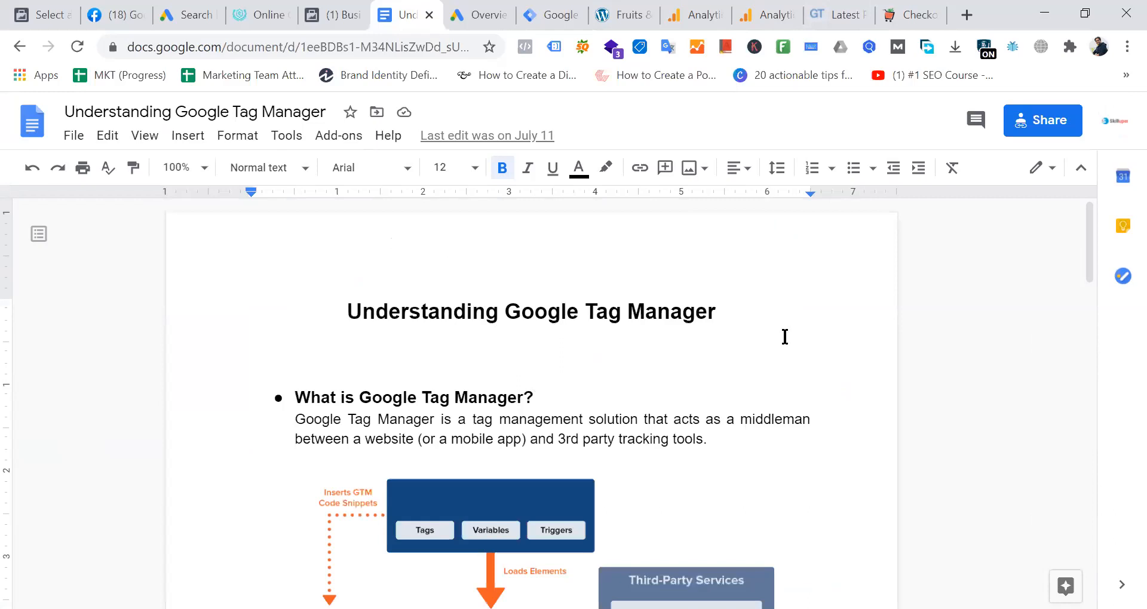
scroll(783, 335, down, 12)
scroll(784, 336, up, 12)
Switch to Google Tag Manager and look through the list of accounts and their containers
click(555, 14)
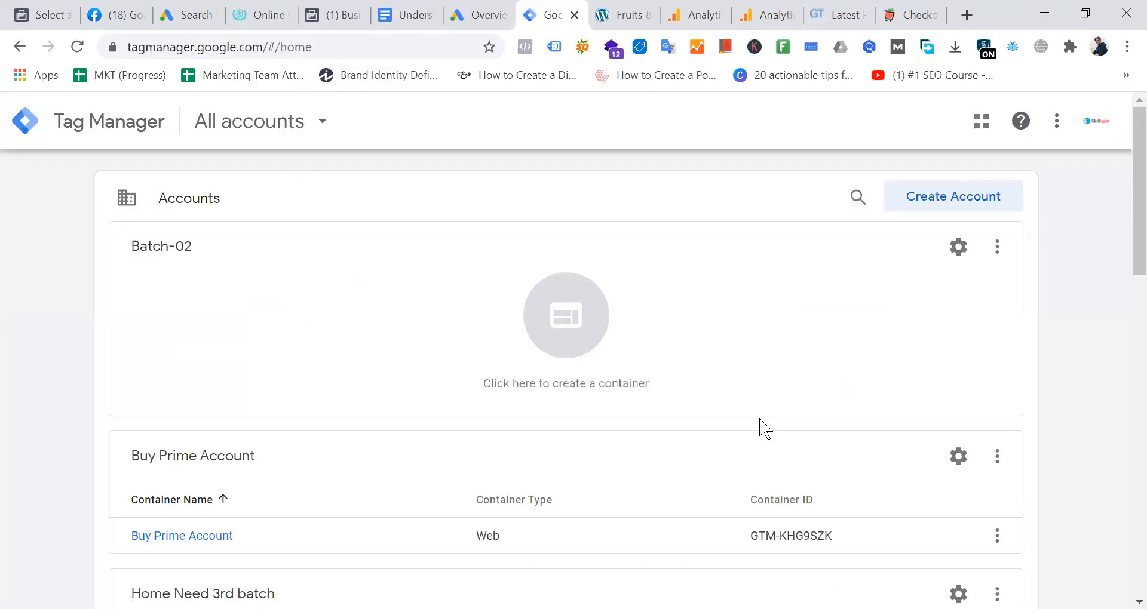
scroll(760, 420, down, 15)
scroll(759, 420, up, 15)
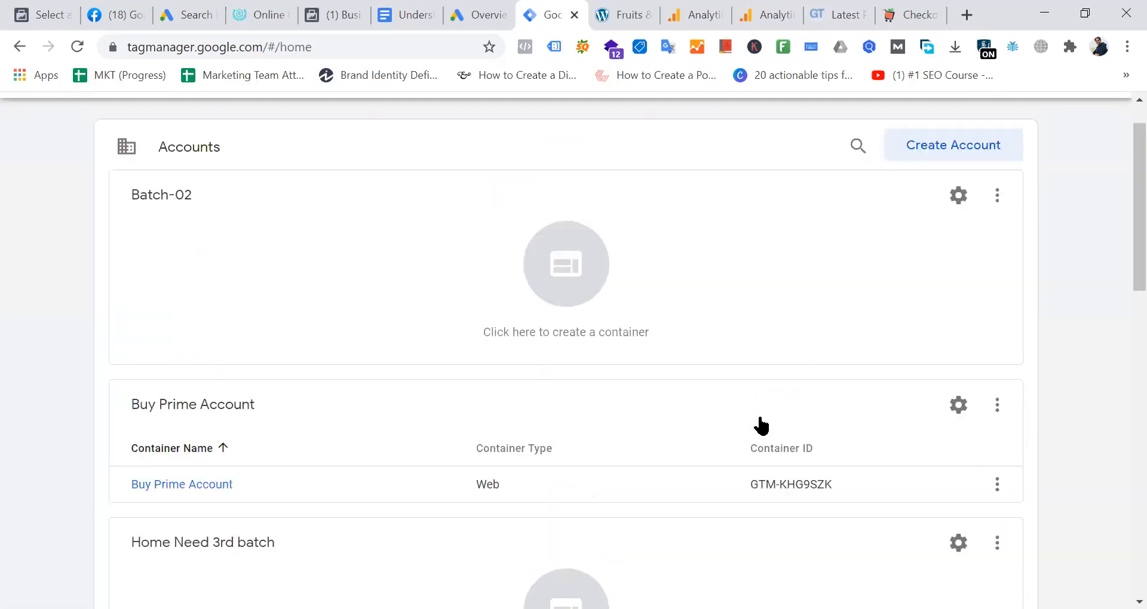
scroll(760, 425, up, 1)
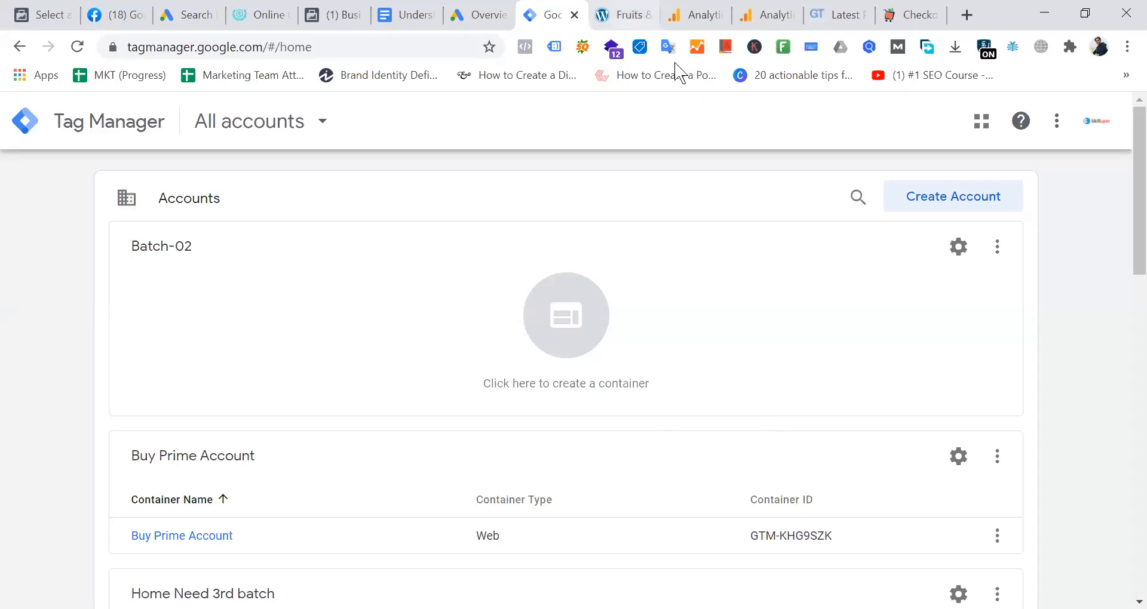
Compare the myhomesneed.com fruits and vegetables page, the Google Ads overview and the Tag Manager accounts list
click(627, 17)
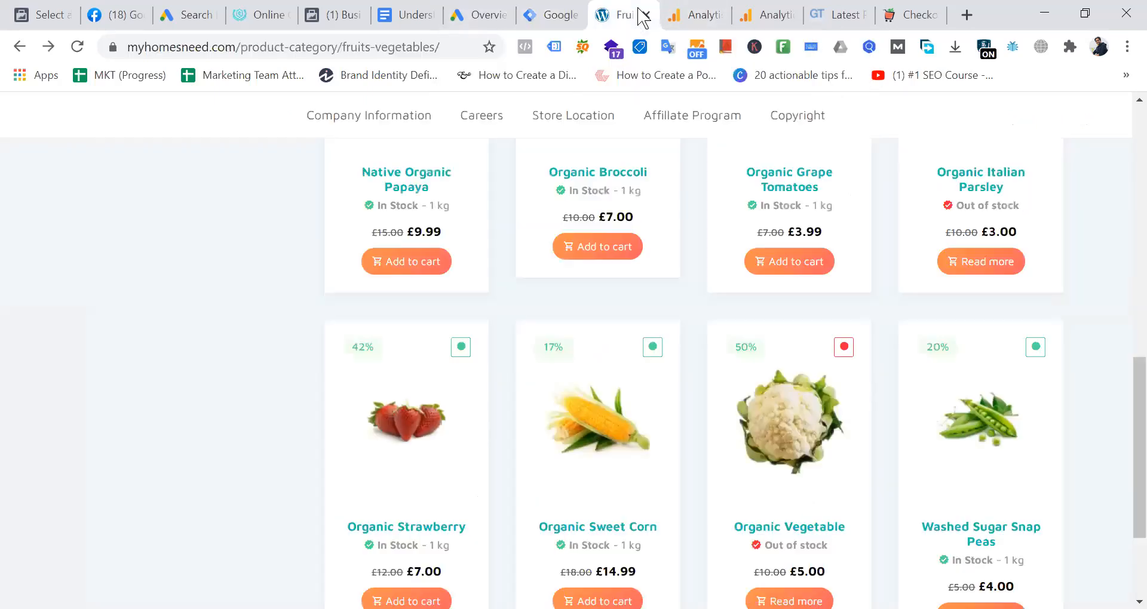
click(562, 15)
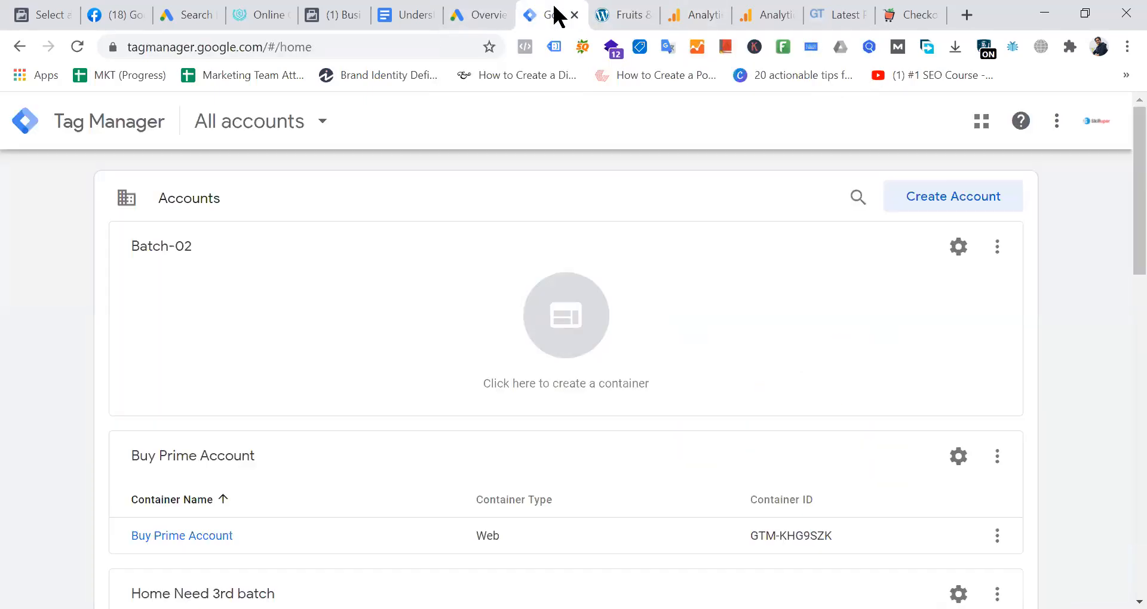
click(477, 14)
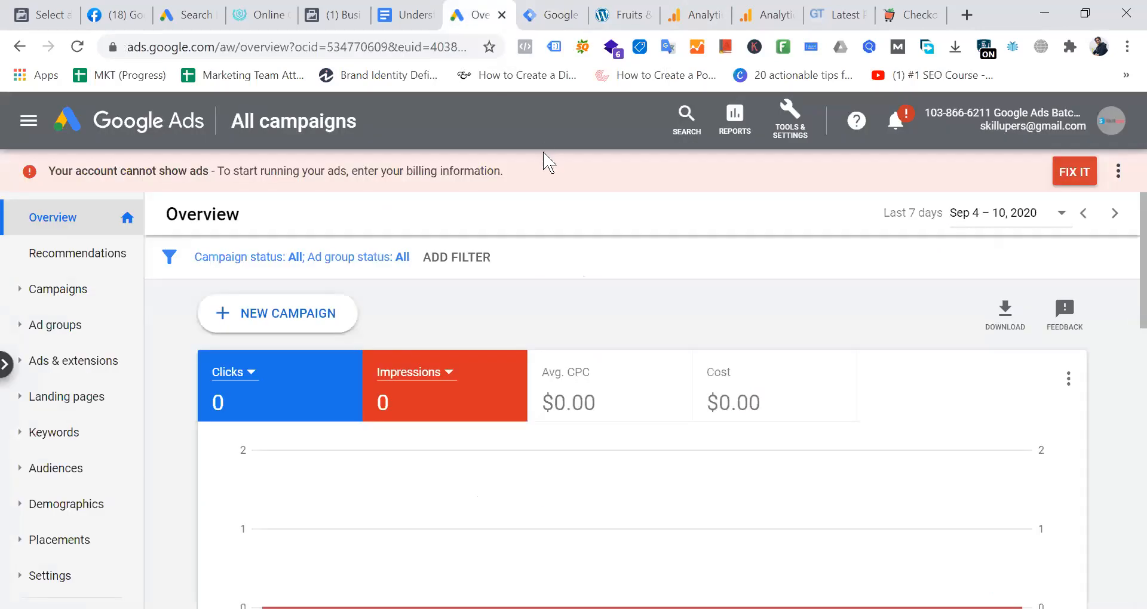
click(555, 15)
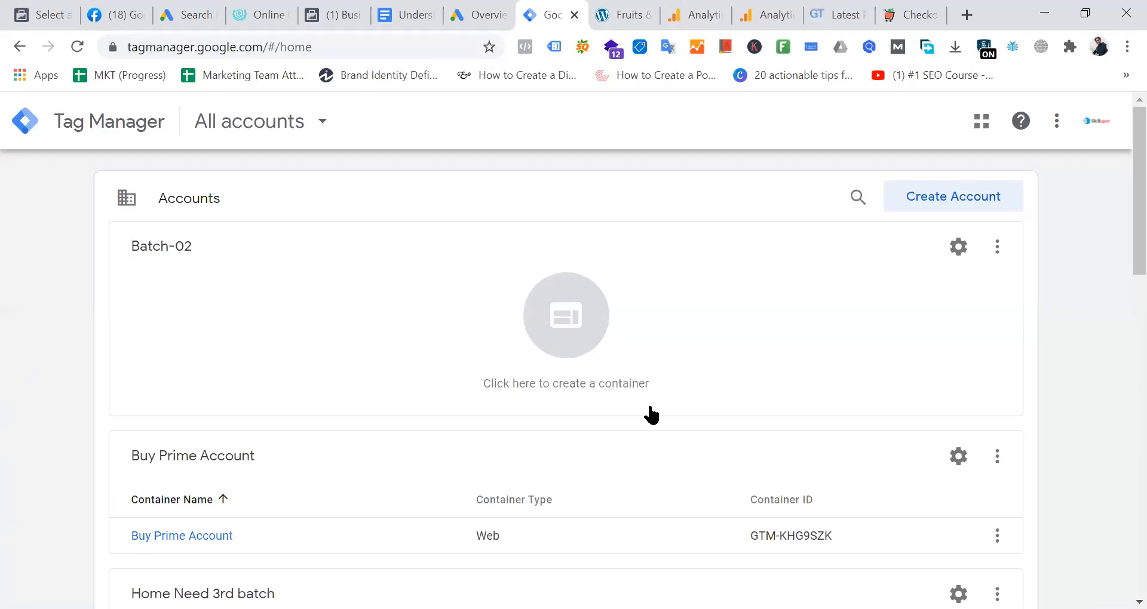
click(621, 14)
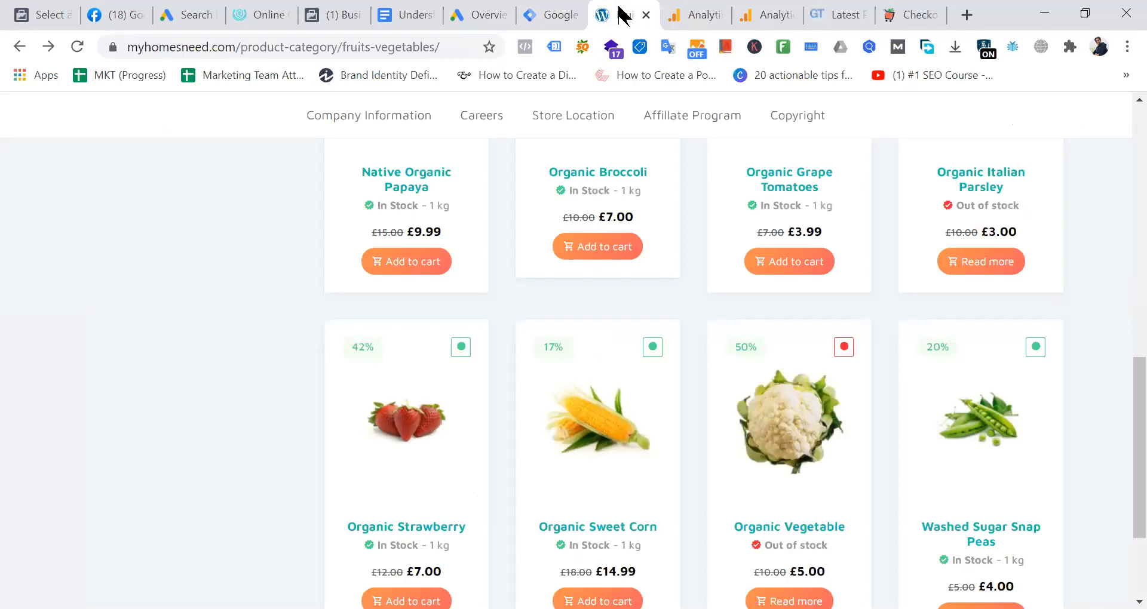
click(548, 13)
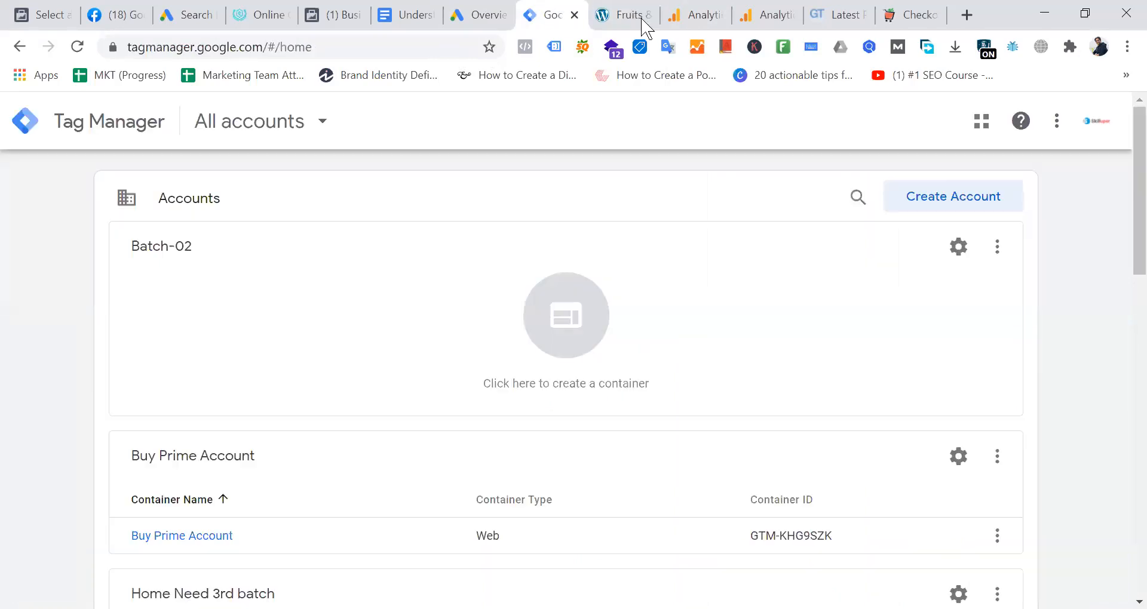
click(624, 14)
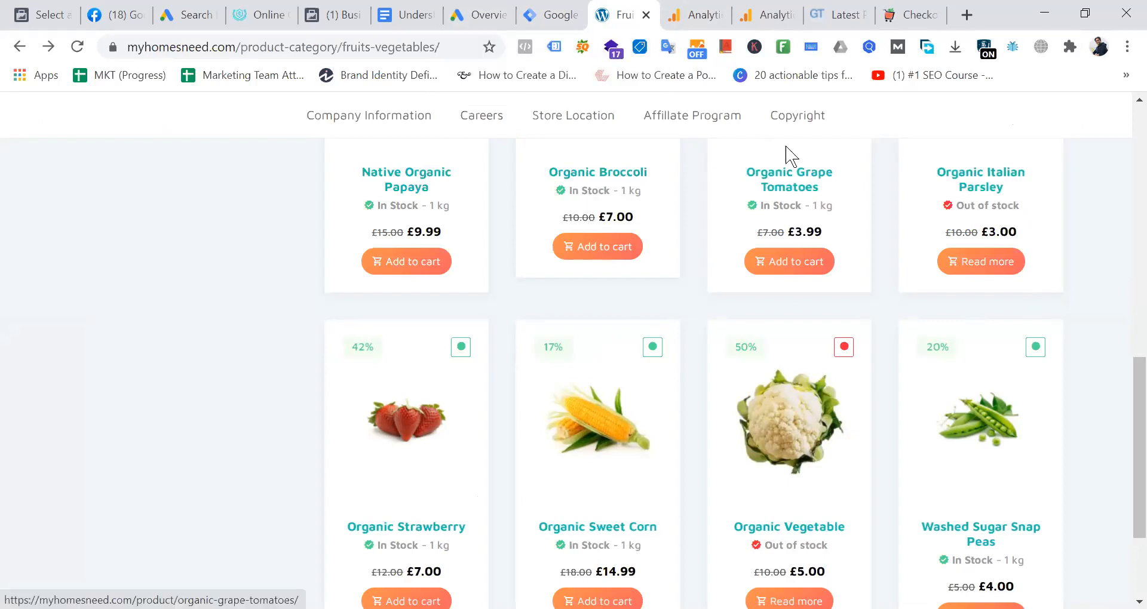
scroll(785, 153, up, 10)
Start creating a new Tag Manager account and name it "Batch - 4 Google Ads"
click(532, 11)
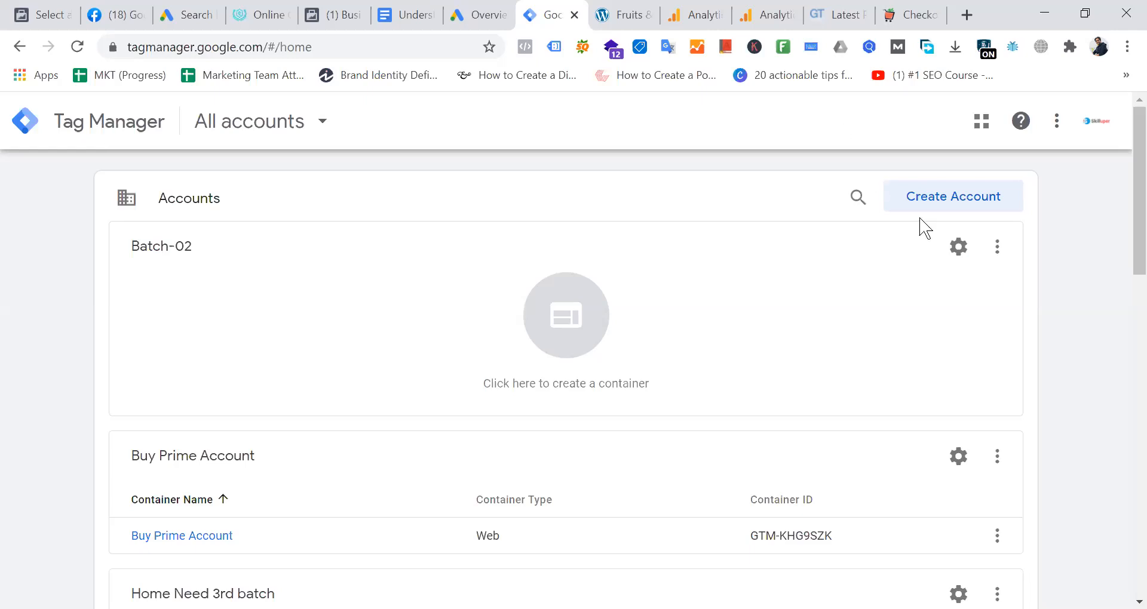
click(942, 205)
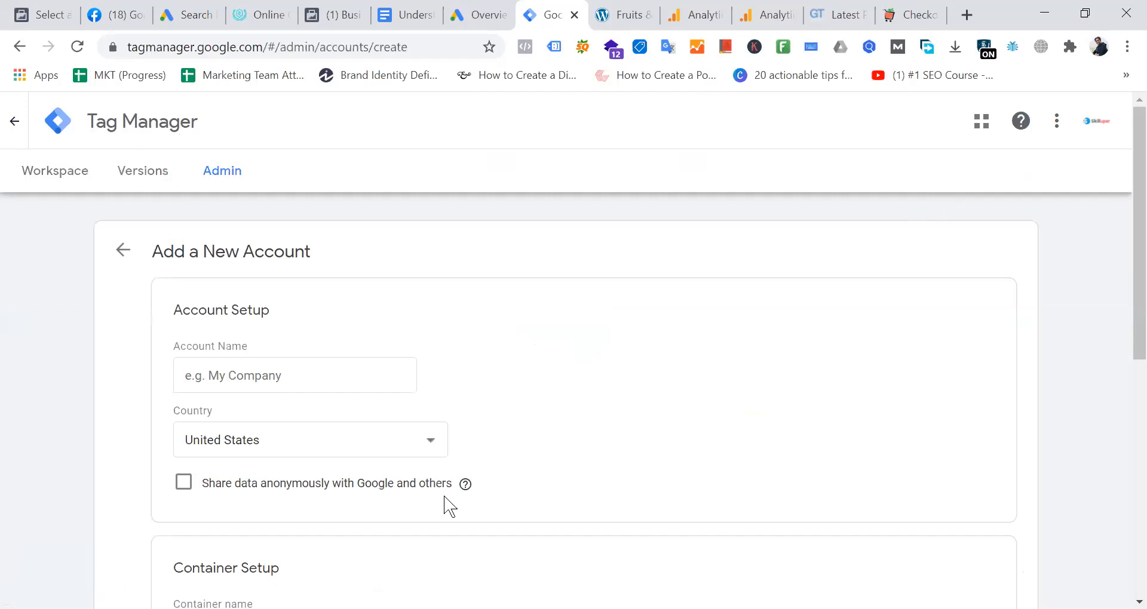
scroll(643, 412, down, 3)
scroll(643, 412, up, 2)
click(302, 288)
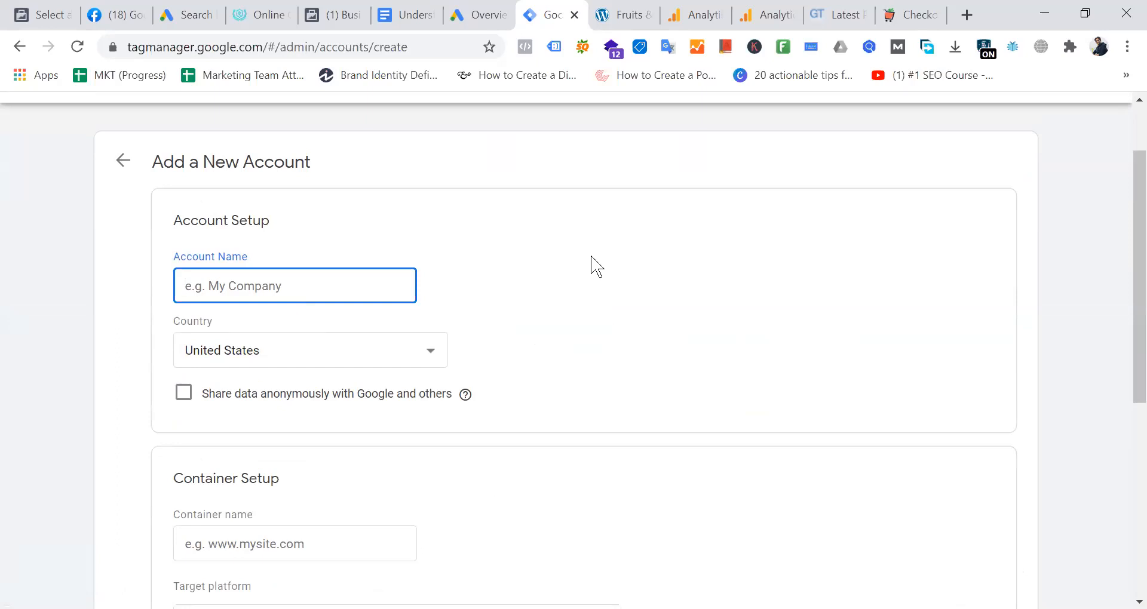
text(Batch)
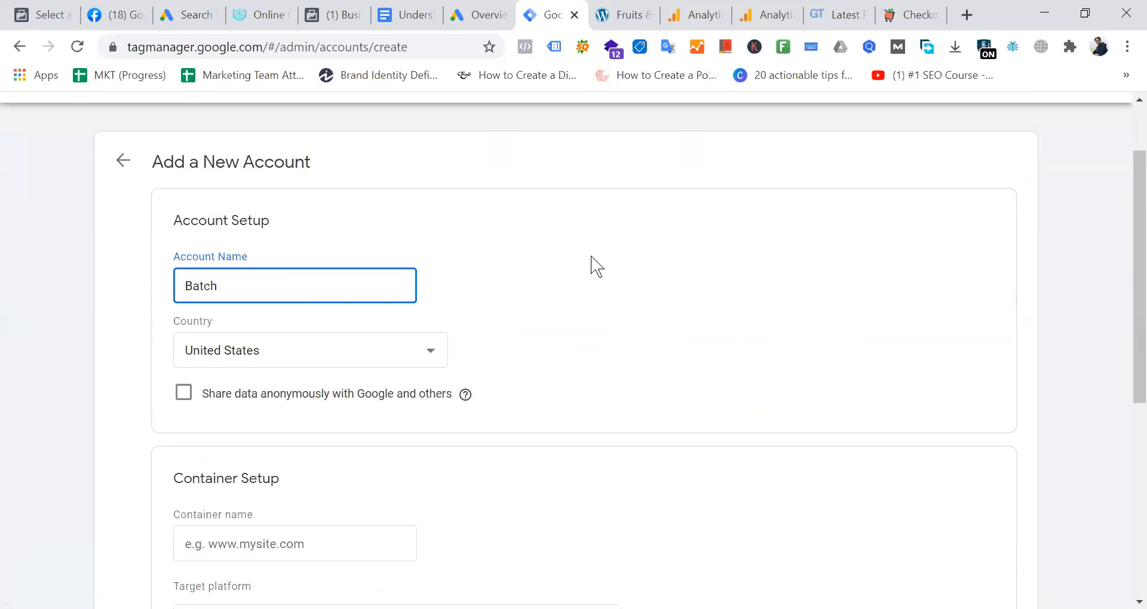
text( - 4 Google)
text(ds)
Set the new account's country to Bangladesh and enable sharing data anonymously with Google and others
scroll(320, 277, down, 2)
click(314, 263)
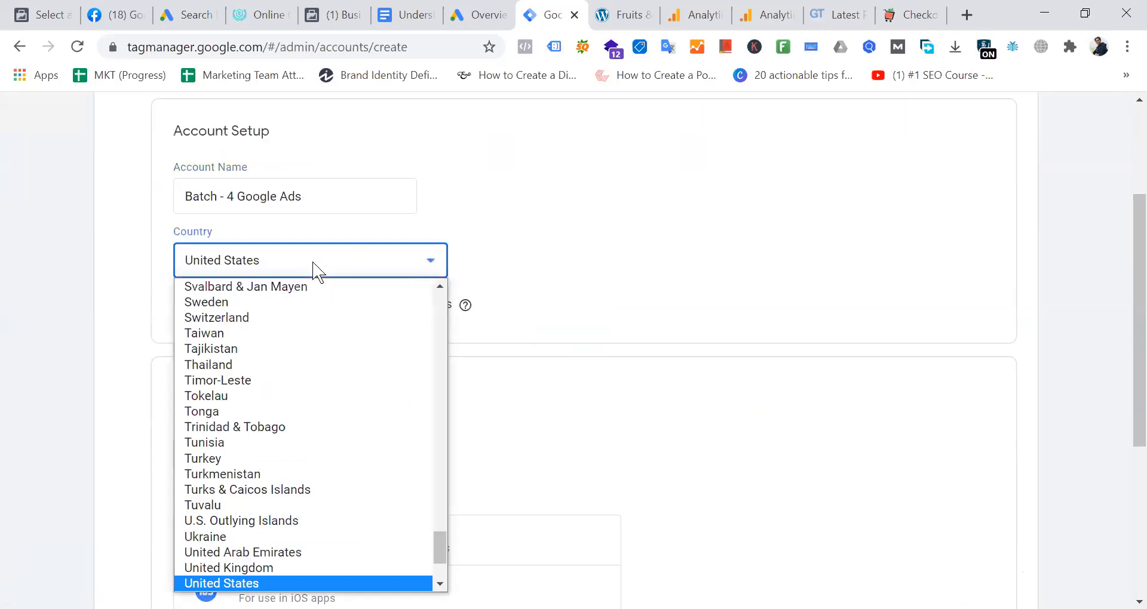
scroll(335, 407, down, 3)
scroll(337, 410, up, 20)
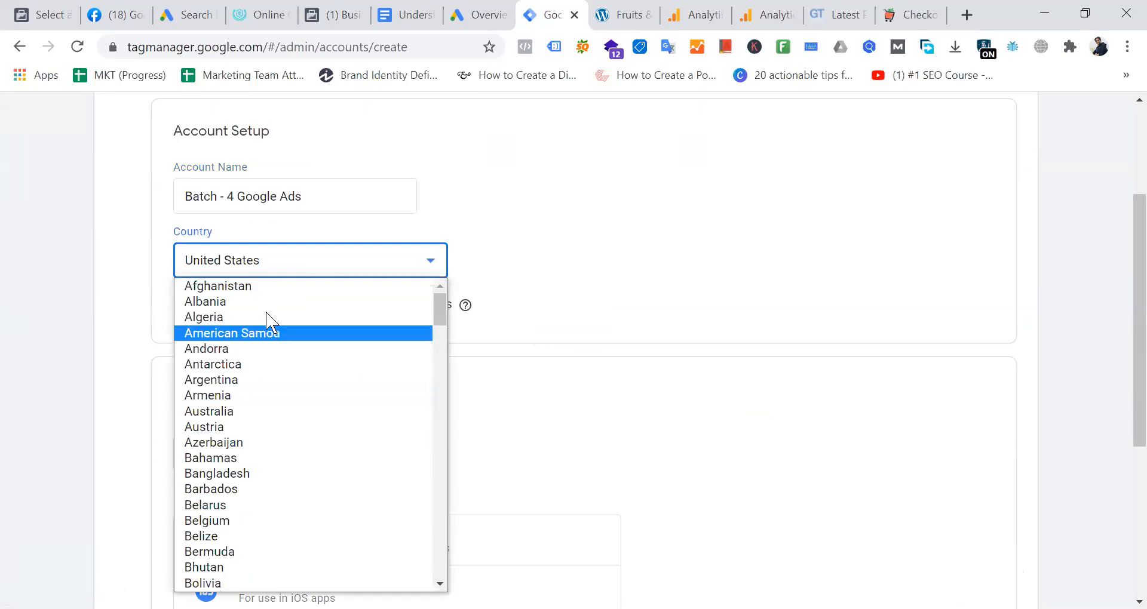
click(257, 473)
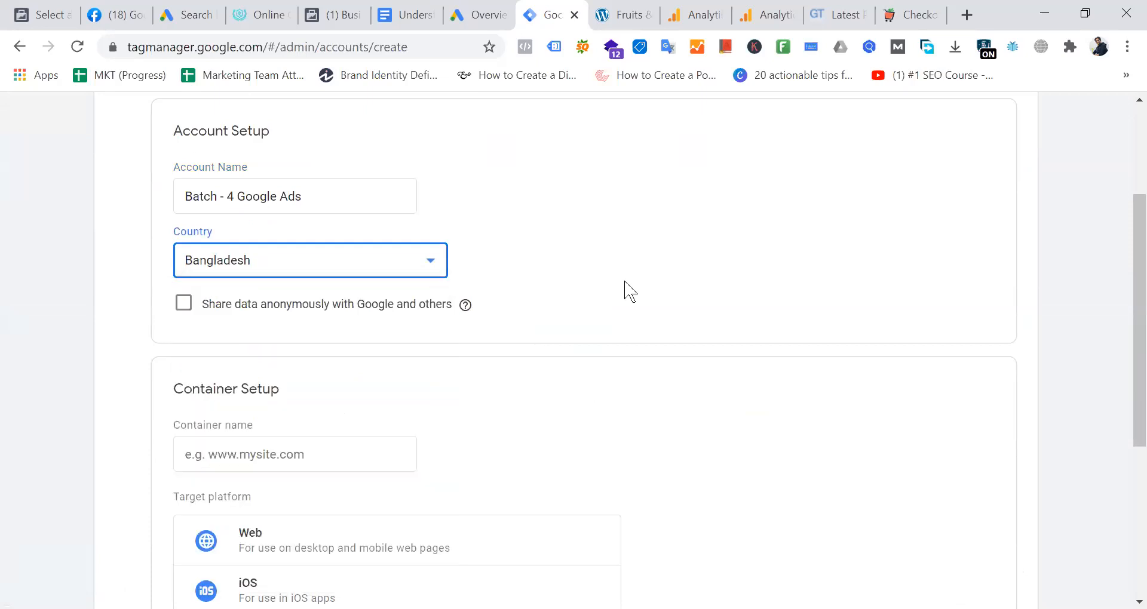
click(185, 314)
click(183, 306)
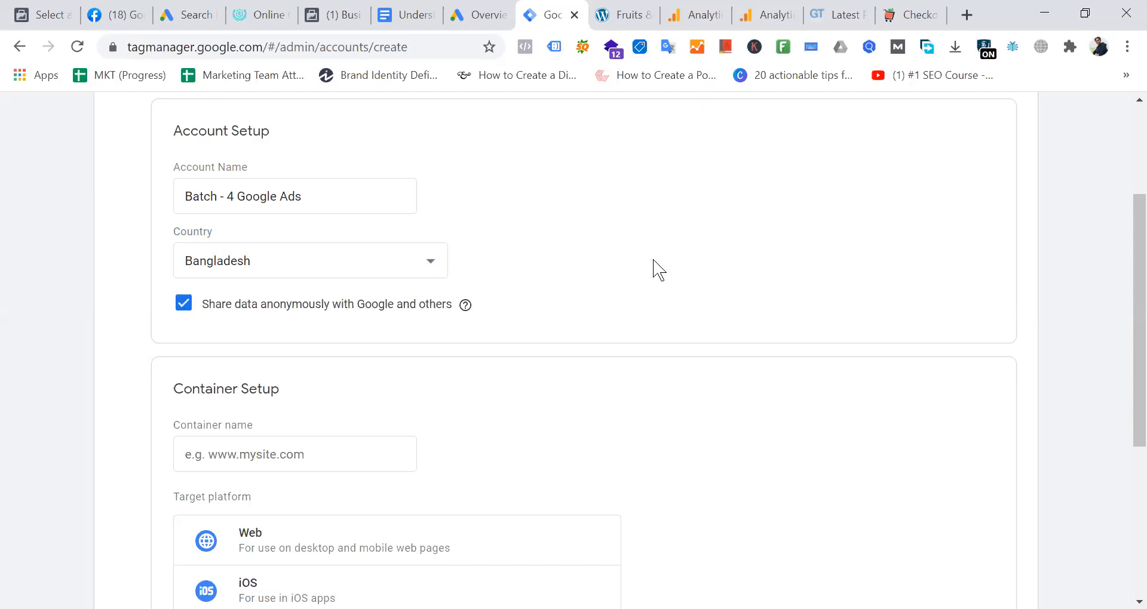
scroll(658, 270, down, 3)
scroll(658, 270, up, 3)
scroll(613, 177, down, 1)
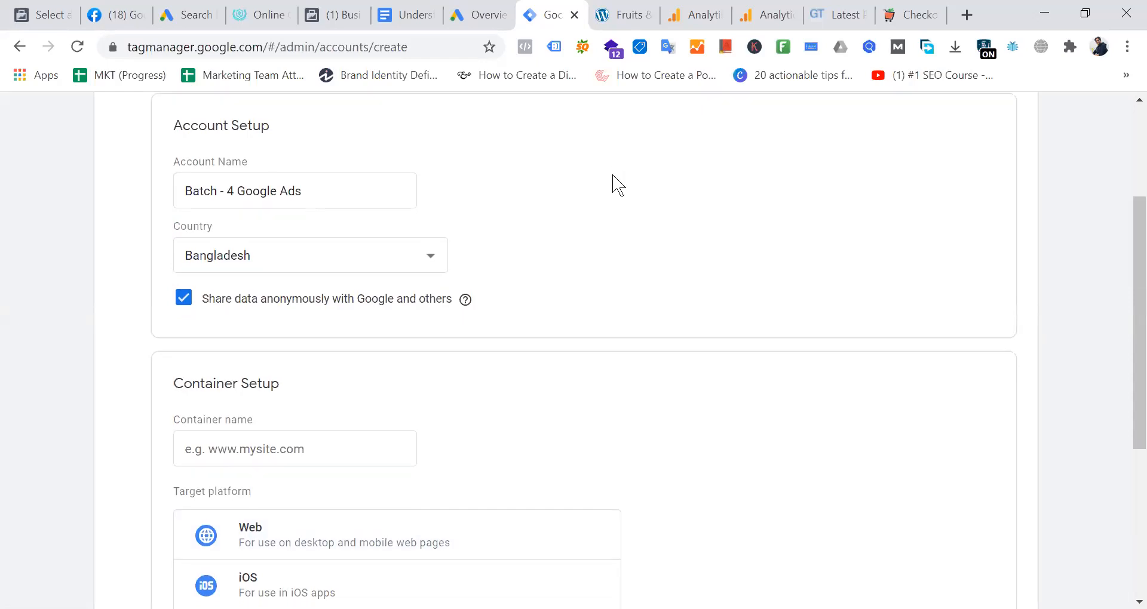
scroll(618, 185, down, 1)
drag(254, 337, 175, 338)
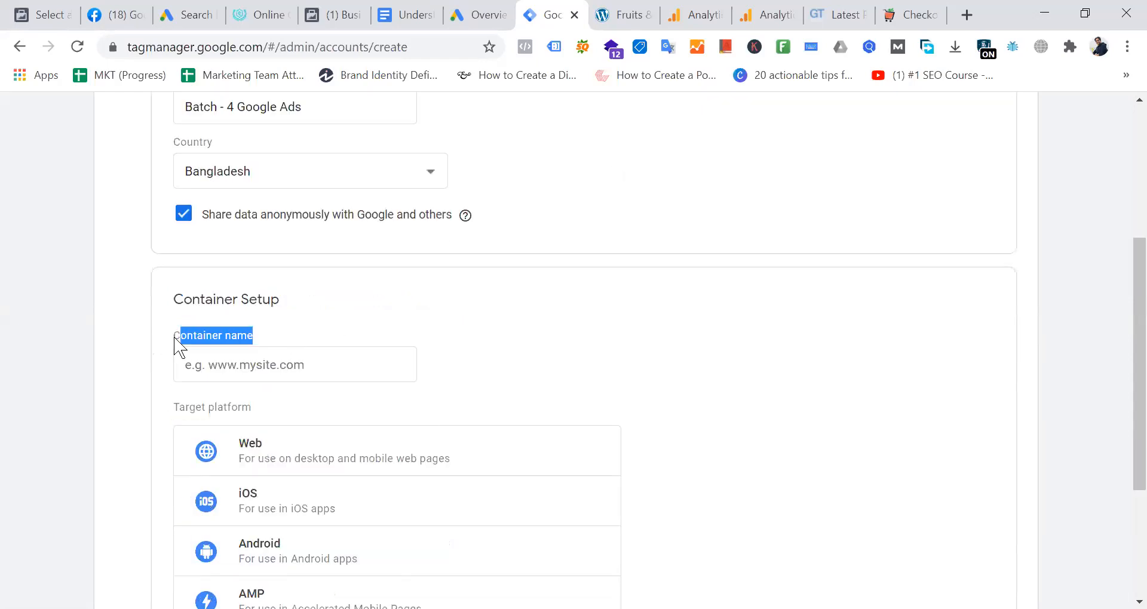
click(485, 310)
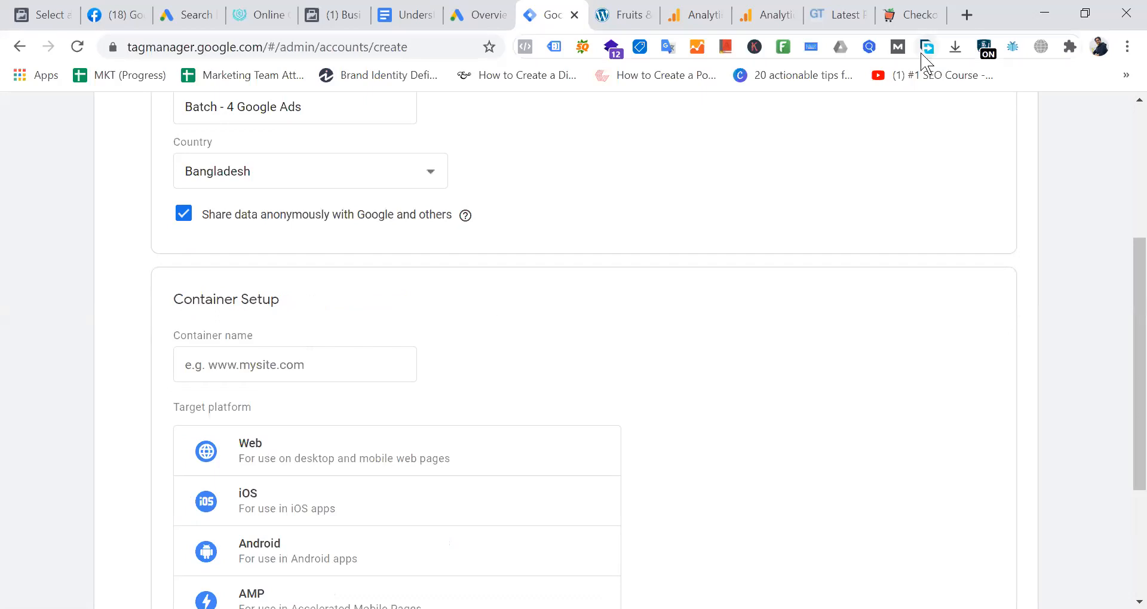
click(633, 13)
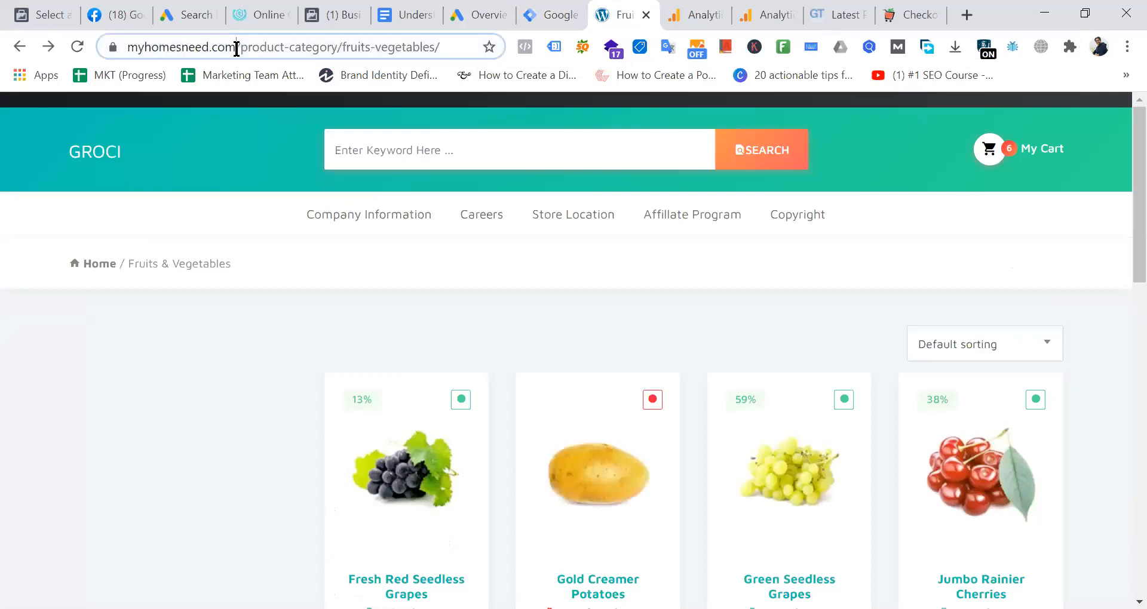
drag(237, 47, 25, 56)
key(ctrl+c)
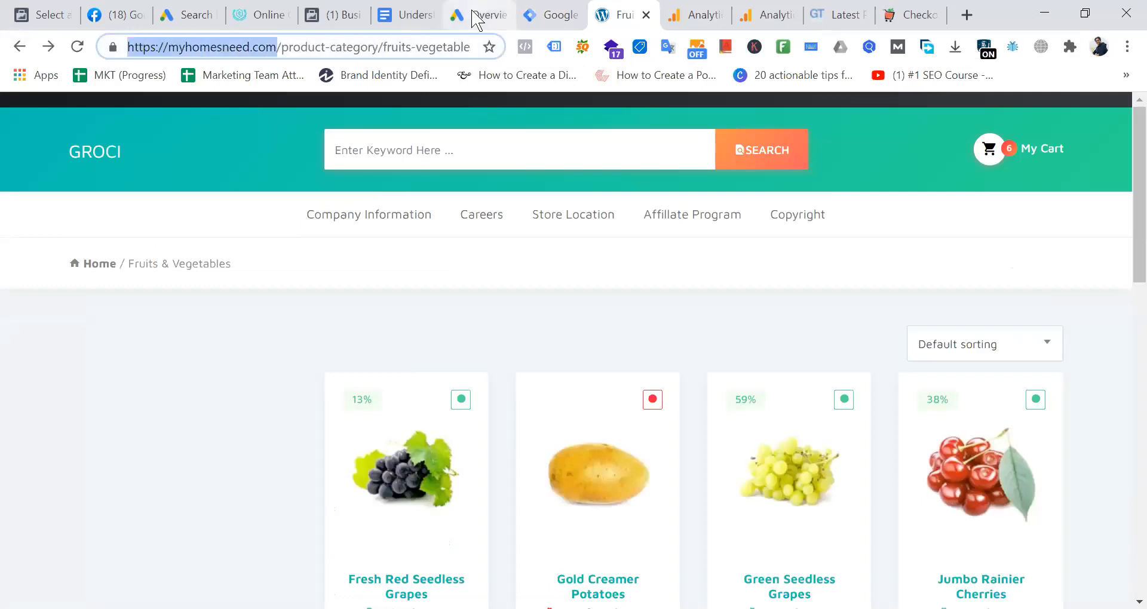
click(539, 15)
click(276, 367)
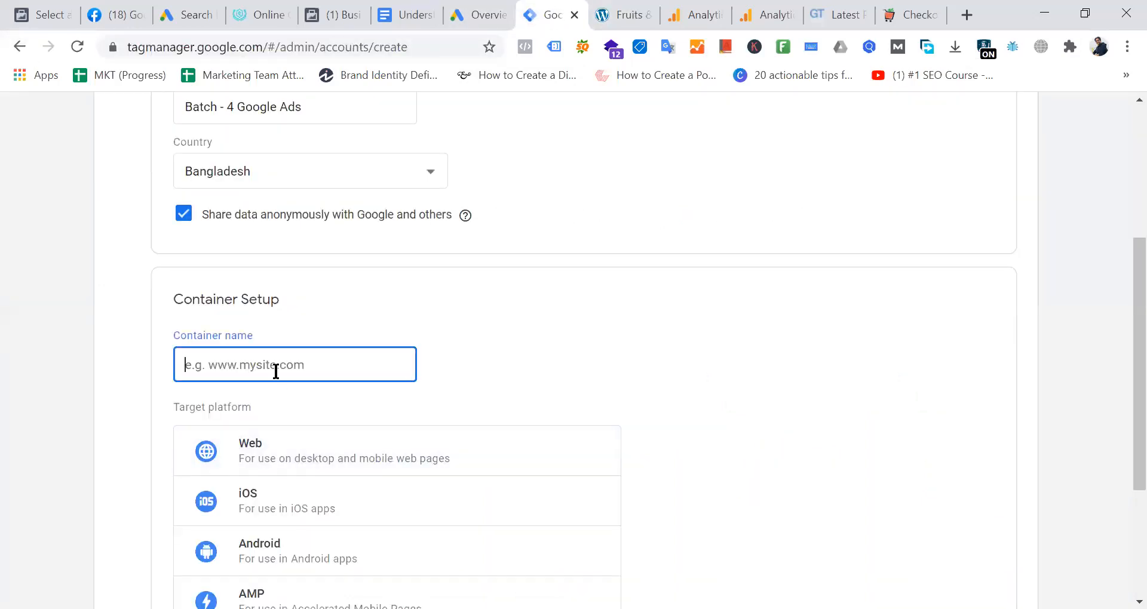
key(ctrl+v)
click(226, 364)
key(BackSpace)
key(BackSpace)
key(BackSpace)
key(BackSpace)
key(BackSpace)
key(BackSpace)
key(BackSpace)
key(BackSpace)
key(BackSpace)
click(659, 307)
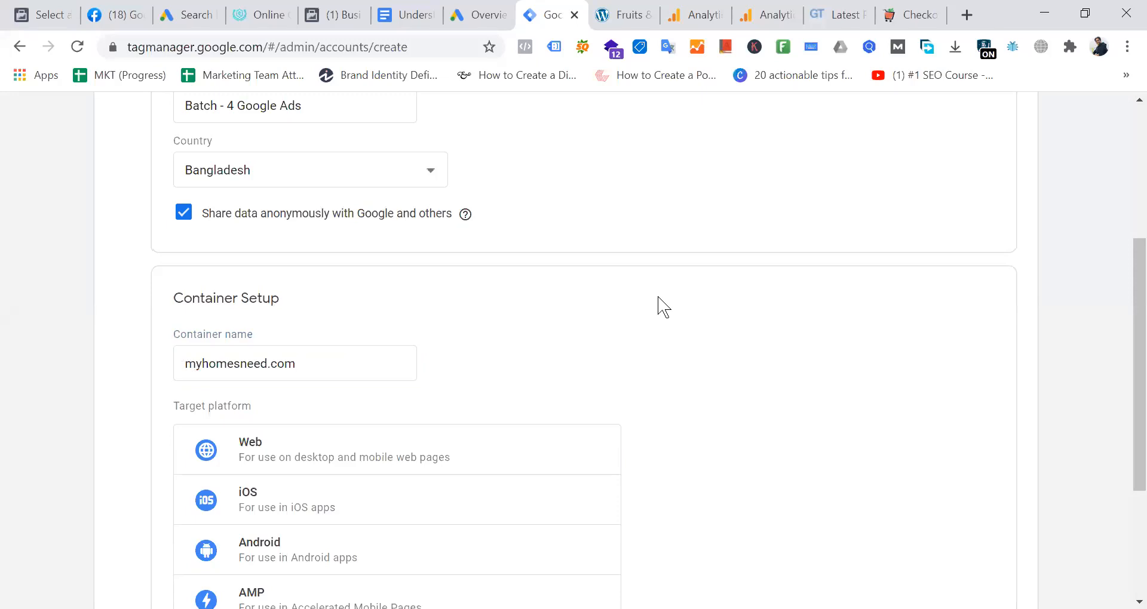
Create the account with a Web container, accepting the Terms of Service Agreement, and highlight the installation code for the page head
scroll(658, 307, down, 3)
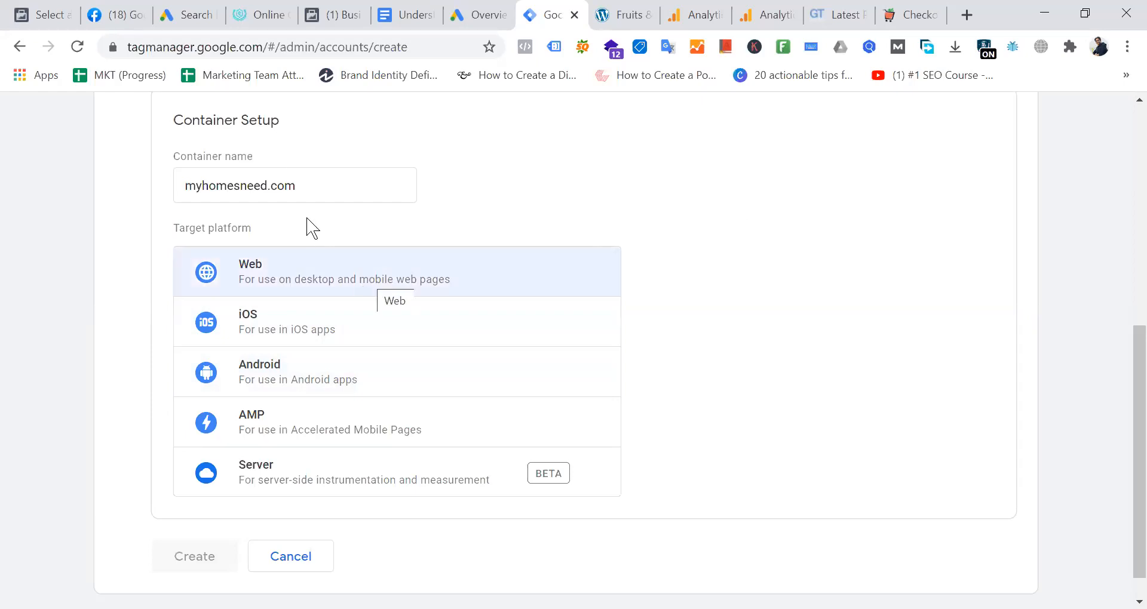
drag(271, 160, 164, 174)
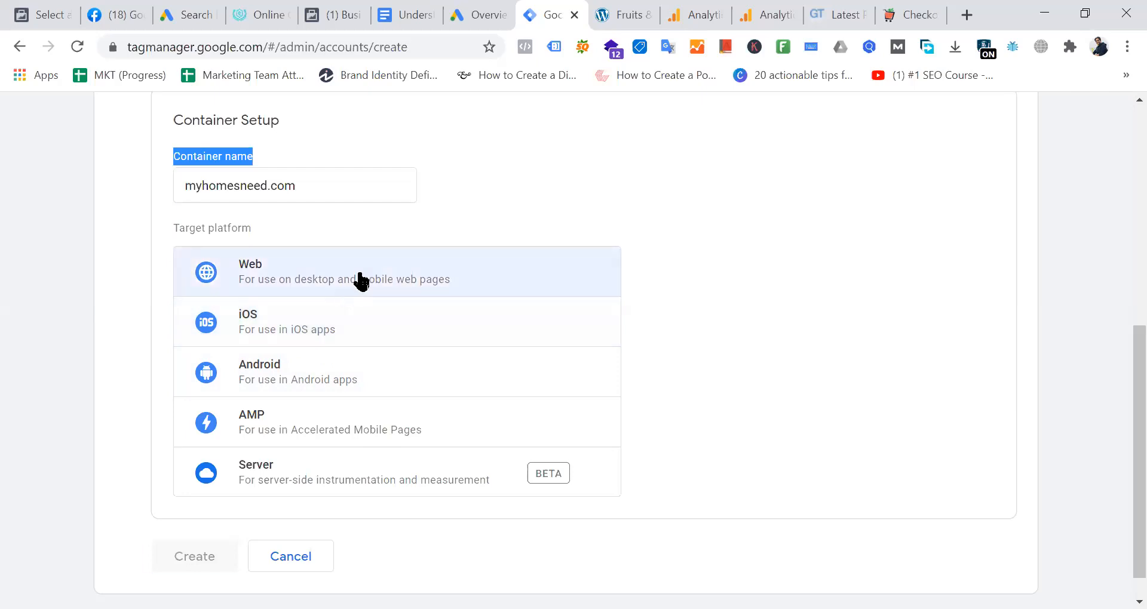
click(379, 278)
click(199, 563)
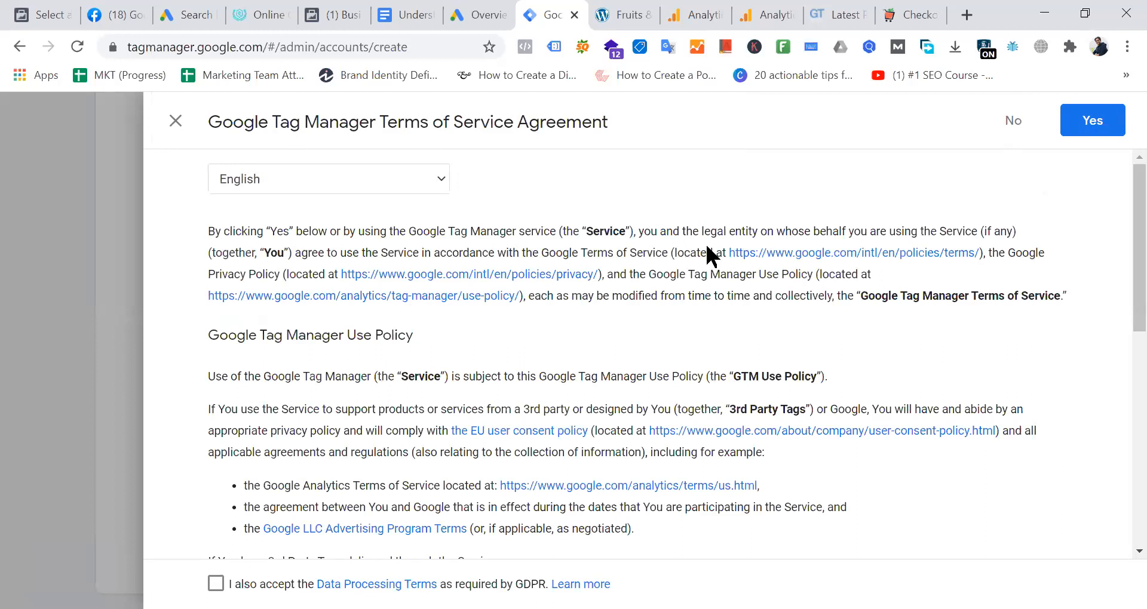
scroll(663, 251, down, 10)
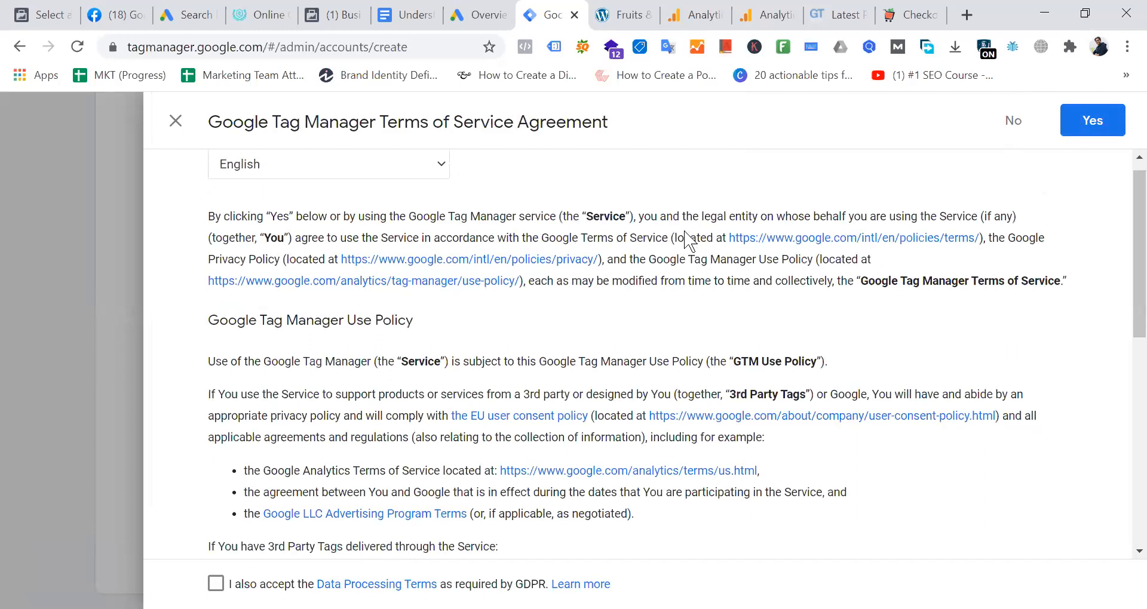
click(1091, 120)
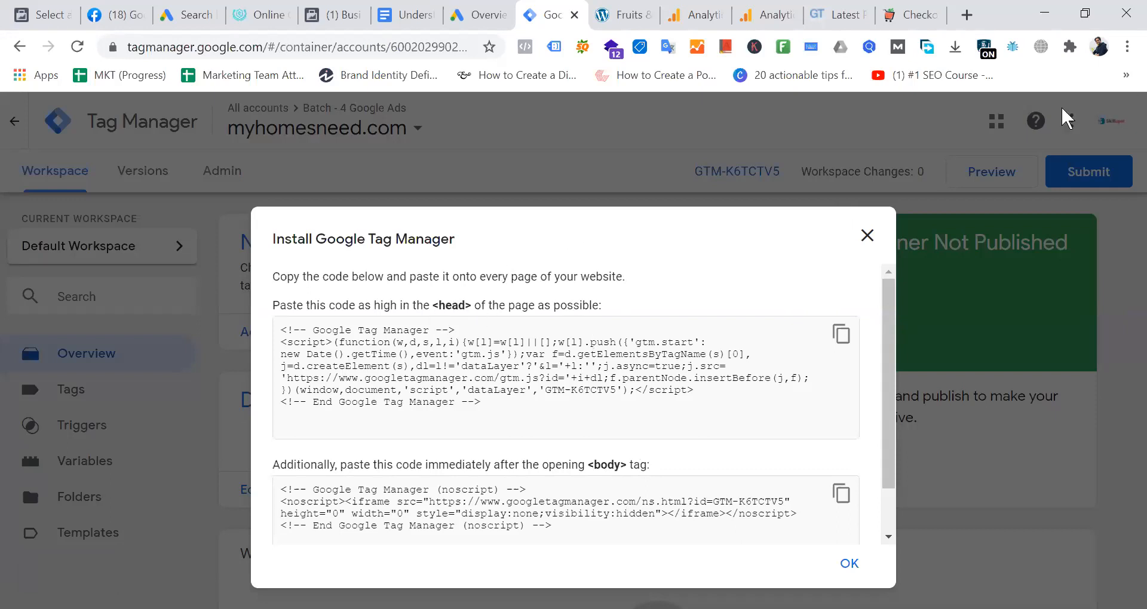
click(337, 330)
drag(337, 330, 609, 405)
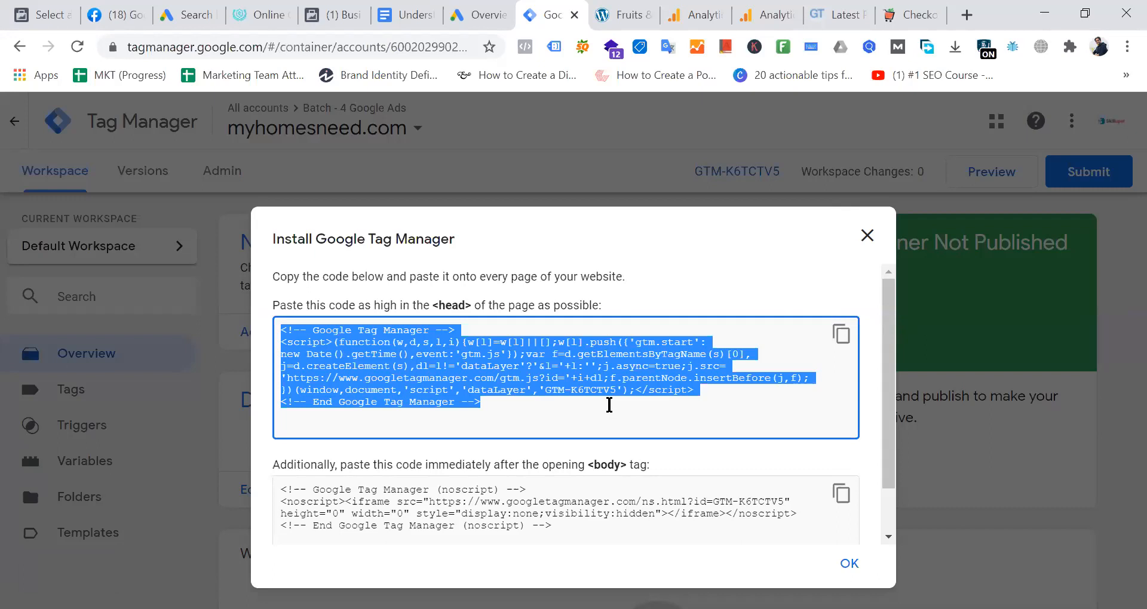
Switch to the shop site, go to myhomesneed.com/wp-admin and log in to WordPress with the prefilled credentials
click(609, 16)
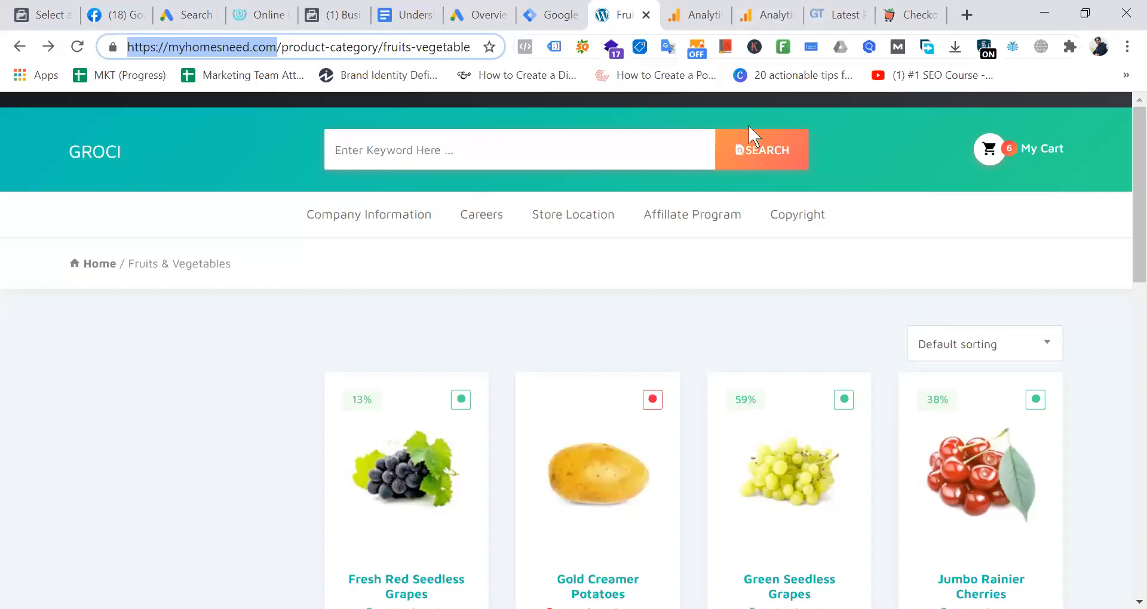
drag(277, 46, 1129, 29)
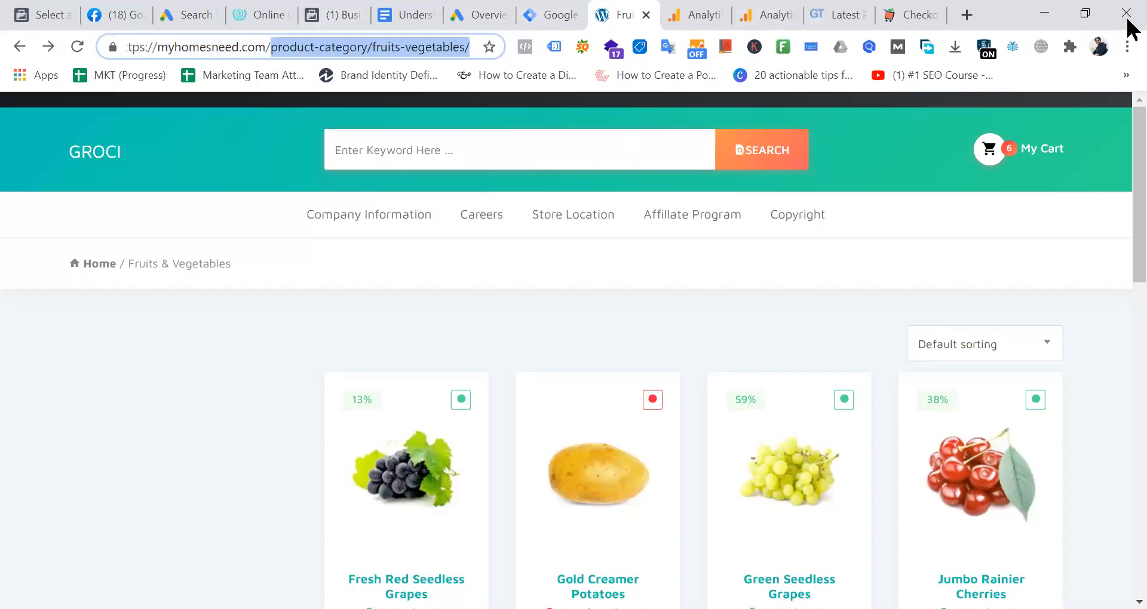
text(wp)
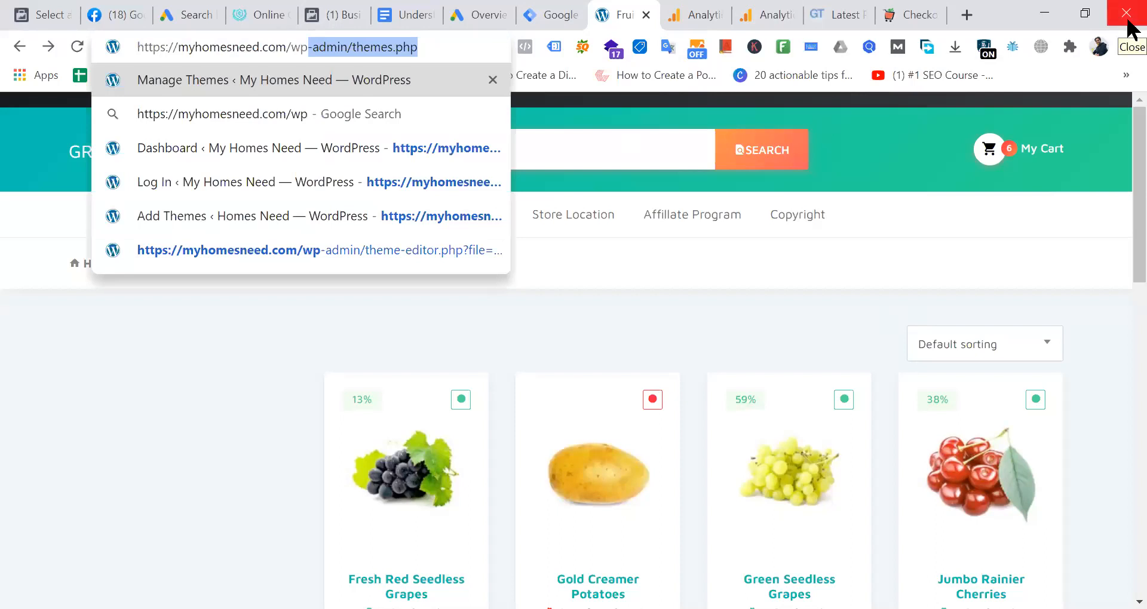
key(End)
key(BackSpace)
key(BackSpace)
key(BackSpace)
key(BackSpace)
key(BackSpace)
key(BackSpace)
key(BackSpace)
key(BackSpace)
key(BackSpace)
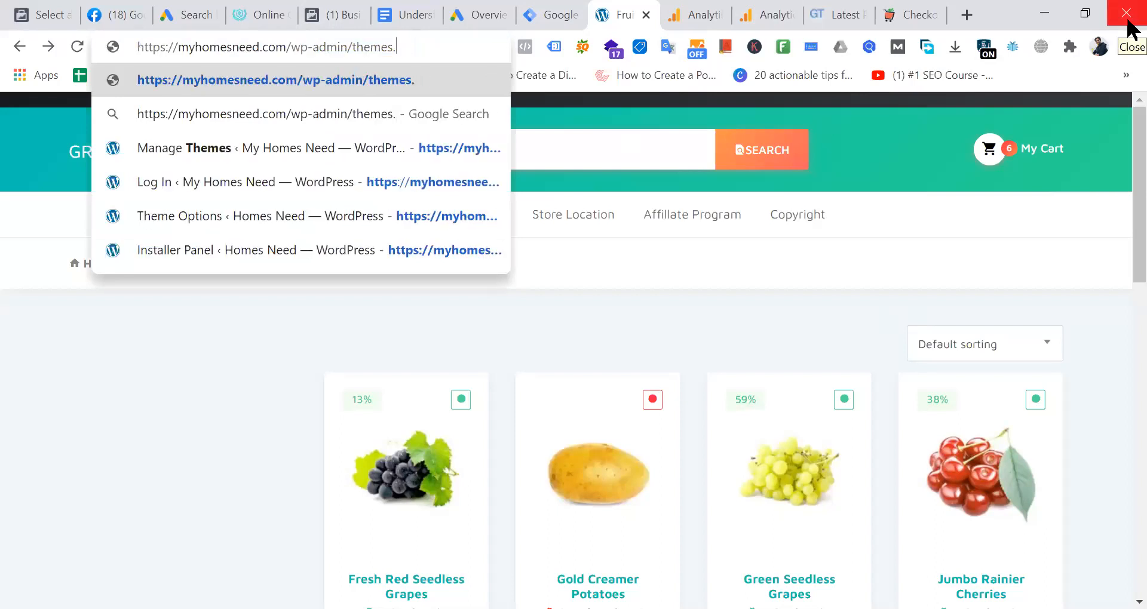
key(BackSpace)
key(Return)
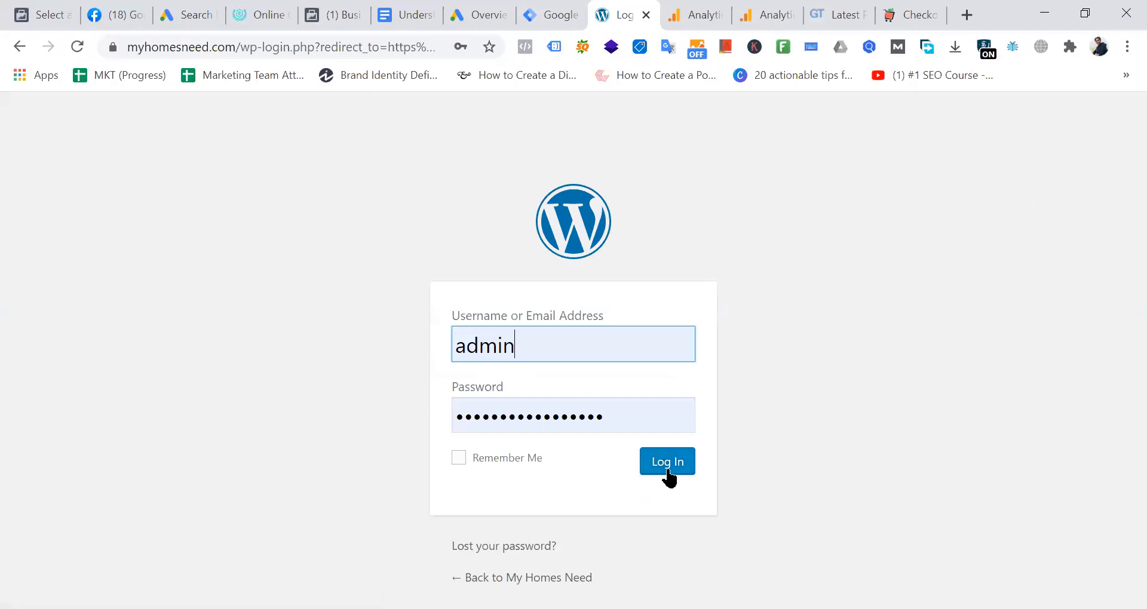
click(667, 472)
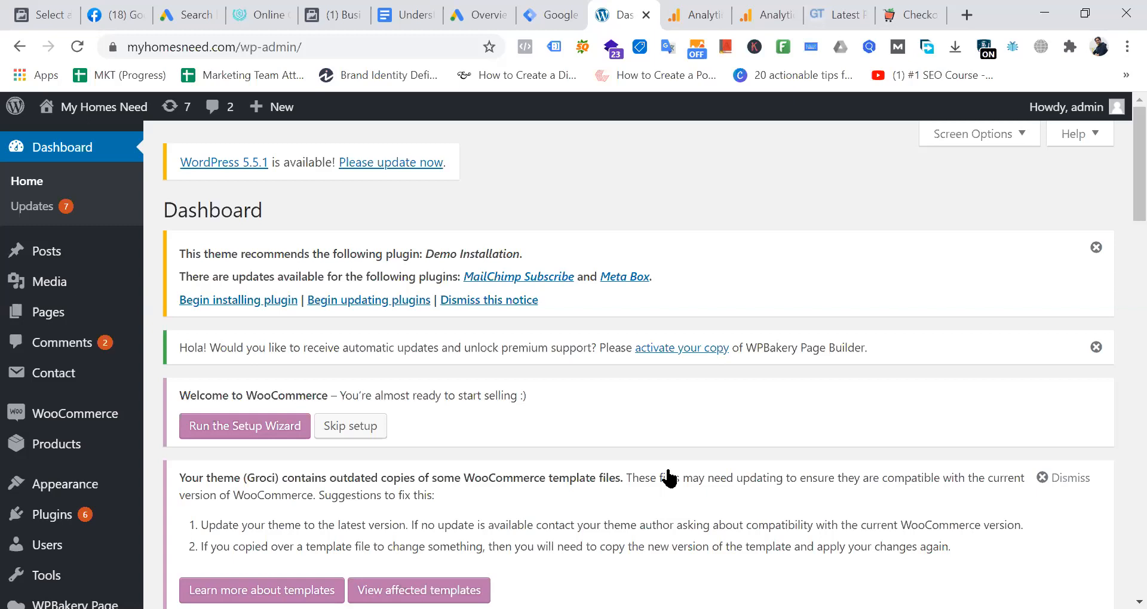
Copy the Google Tag Manager head code from the installation dialog and return to the WordPress dashboard
click(569, 14)
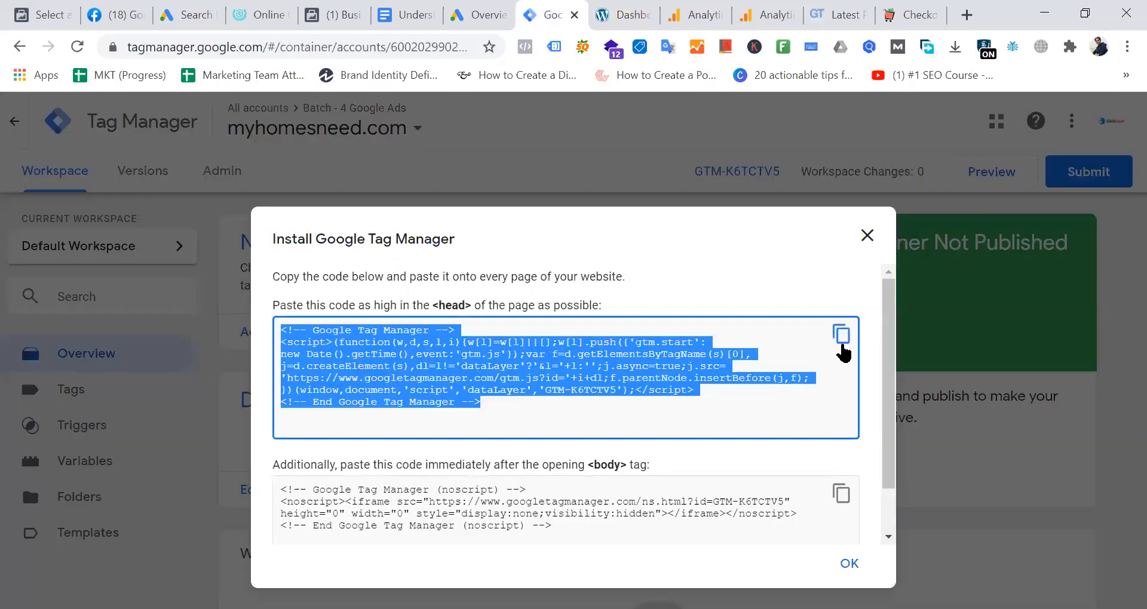
click(840, 342)
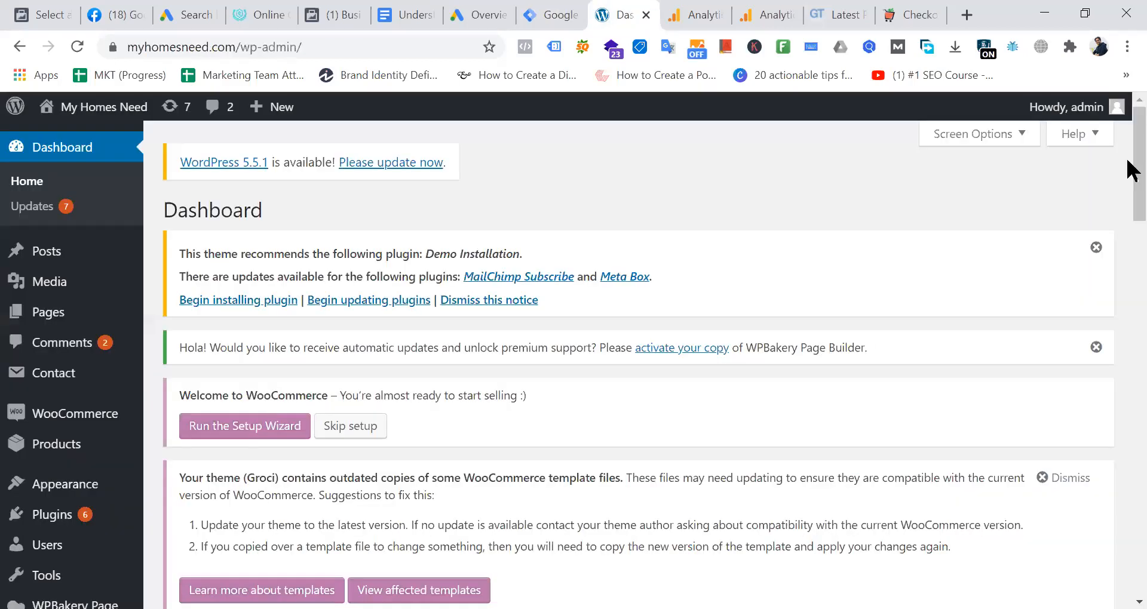
click(634, 15)
Open the WordPress theme file editor
scroll(78, 421, down, 5)
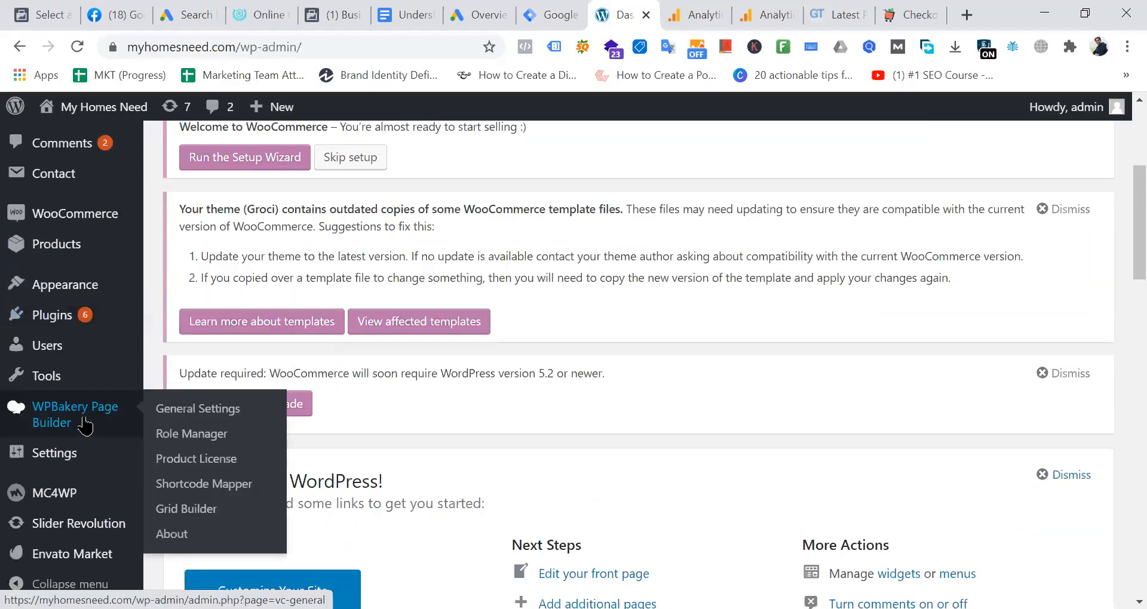
mouse_move(94, 369)
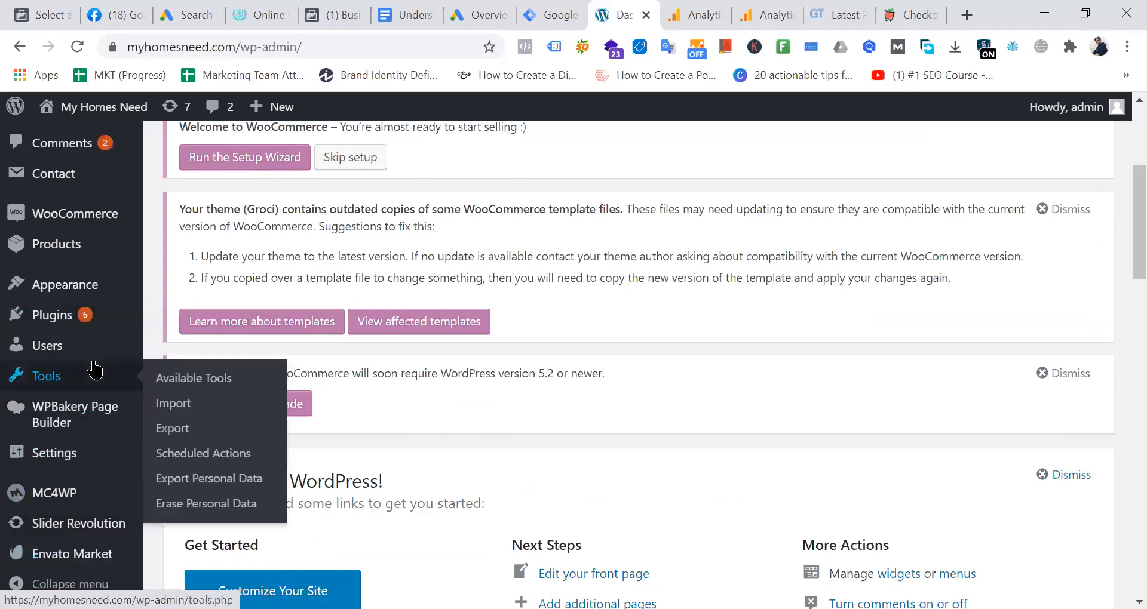
scroll(98, 352, down, 5)
mouse_move(95, 506)
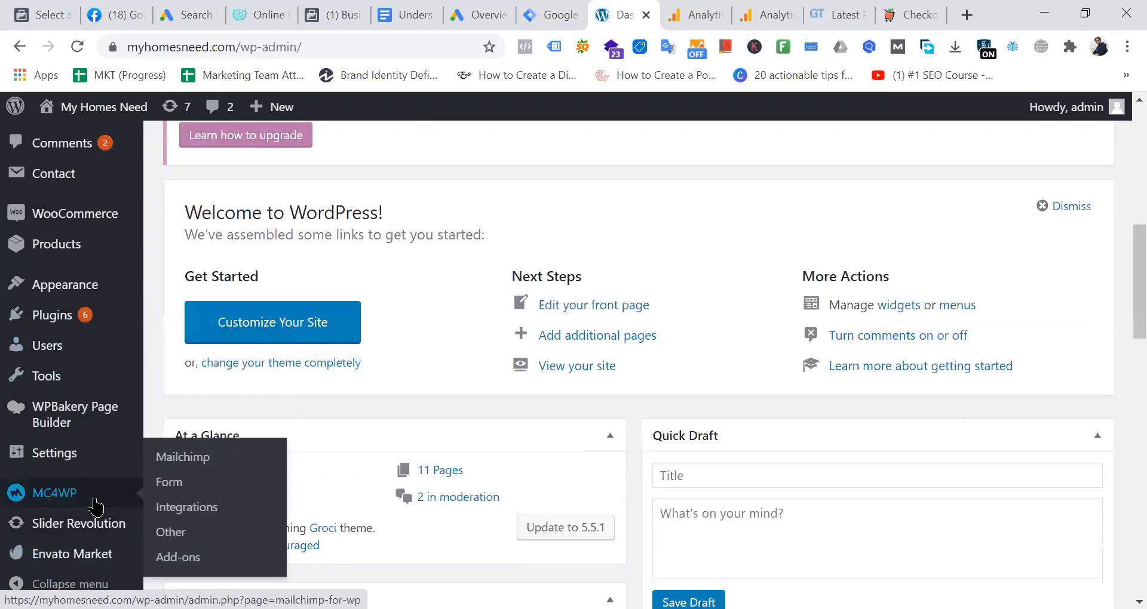
scroll(86, 478, up, 2)
scroll(690, 276, up, 8)
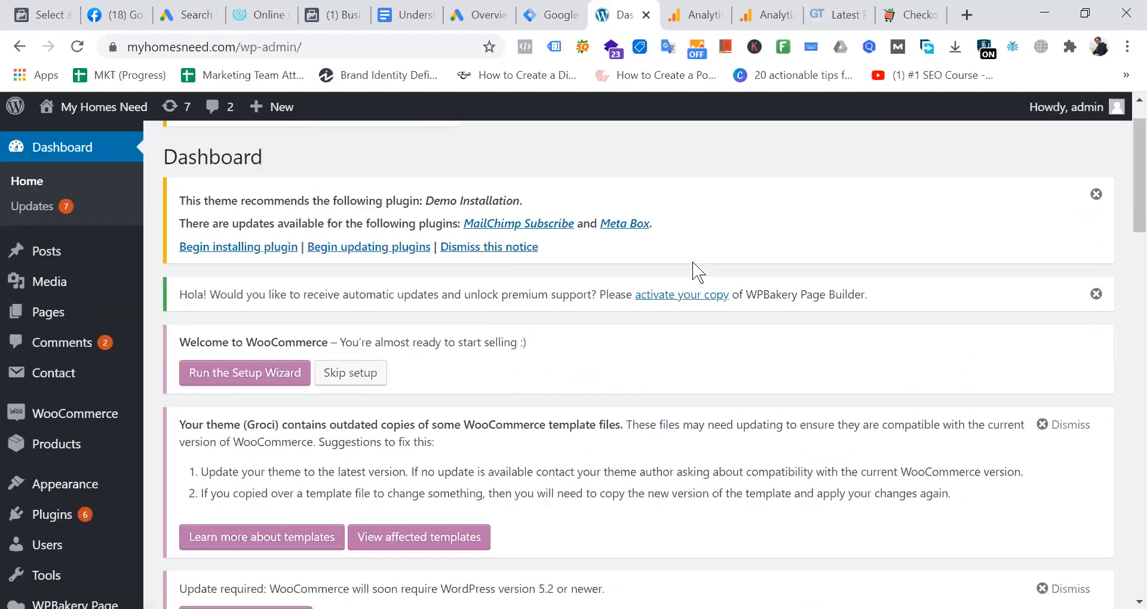
scroll(695, 271, down, 8)
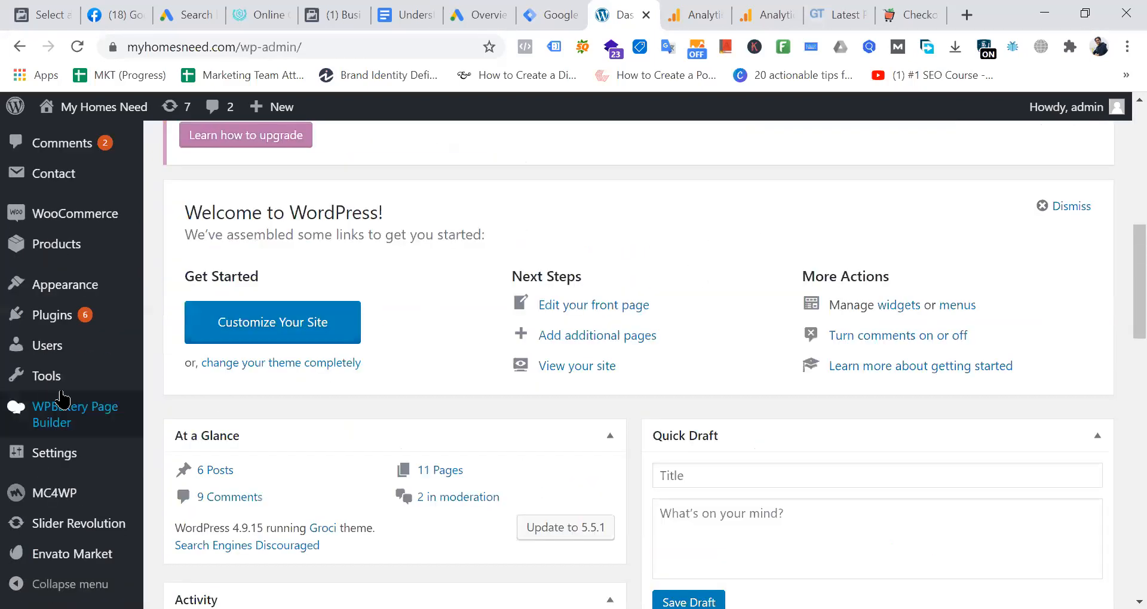
scroll(63, 399, down, 4)
scroll(78, 323, up, 1)
mouse_move(74, 291)
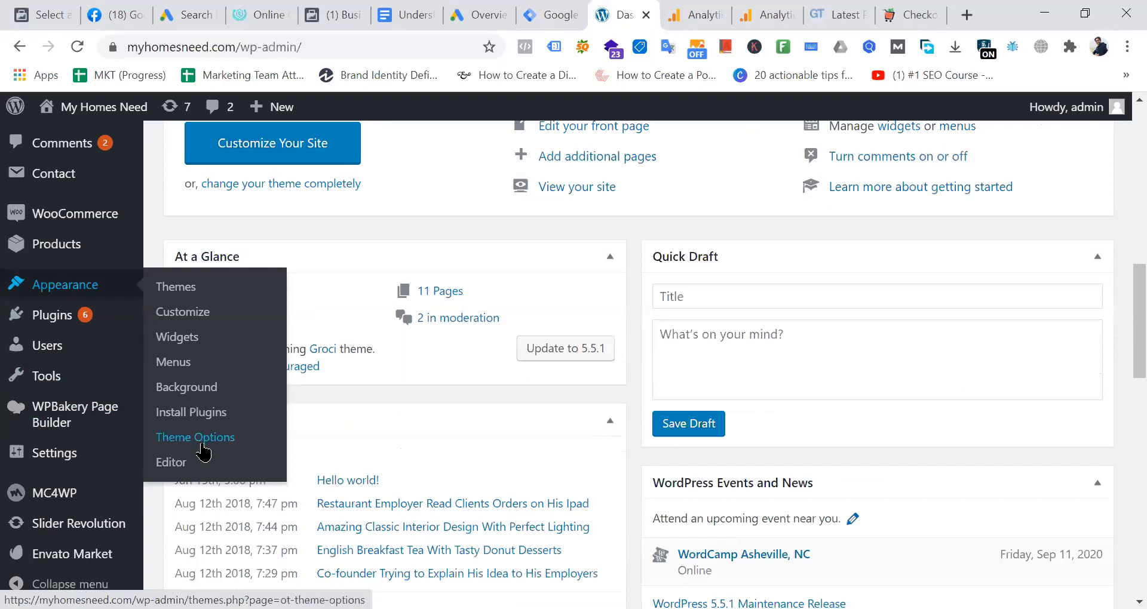
click(174, 465)
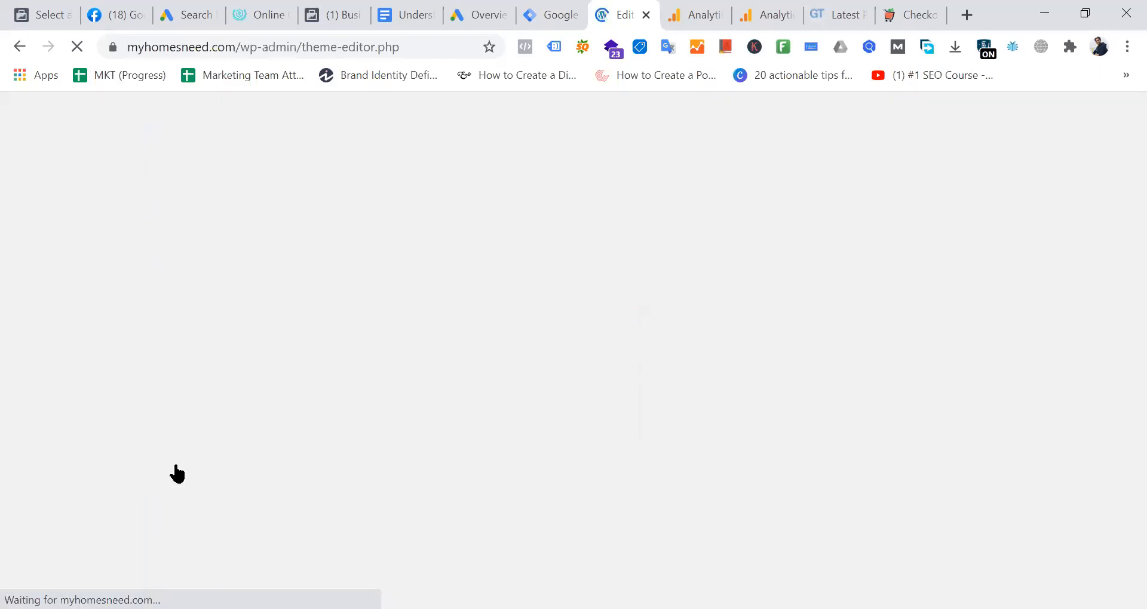
Open the Groci theme's Theme Header file (header.php) for editing
scroll(1002, 353, down, 8)
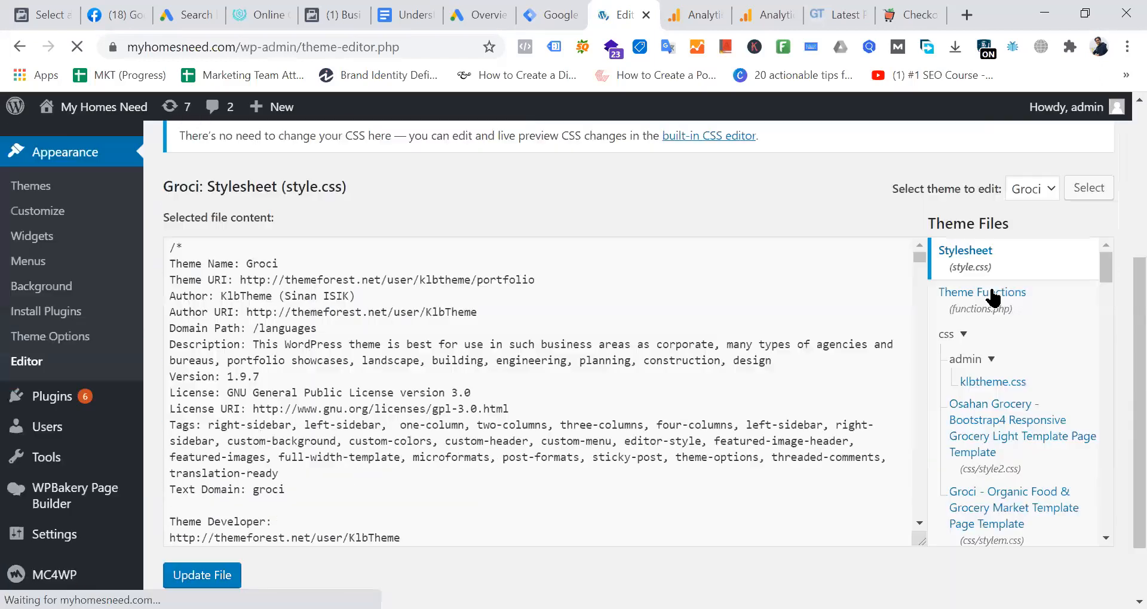
scroll(1046, 337, down, 2)
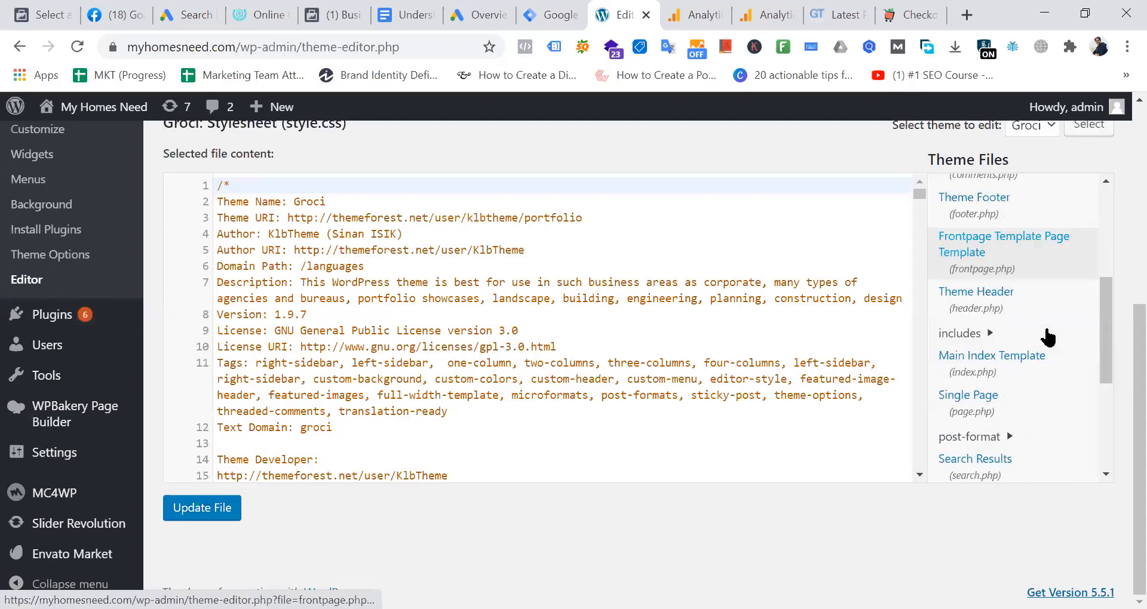
click(988, 305)
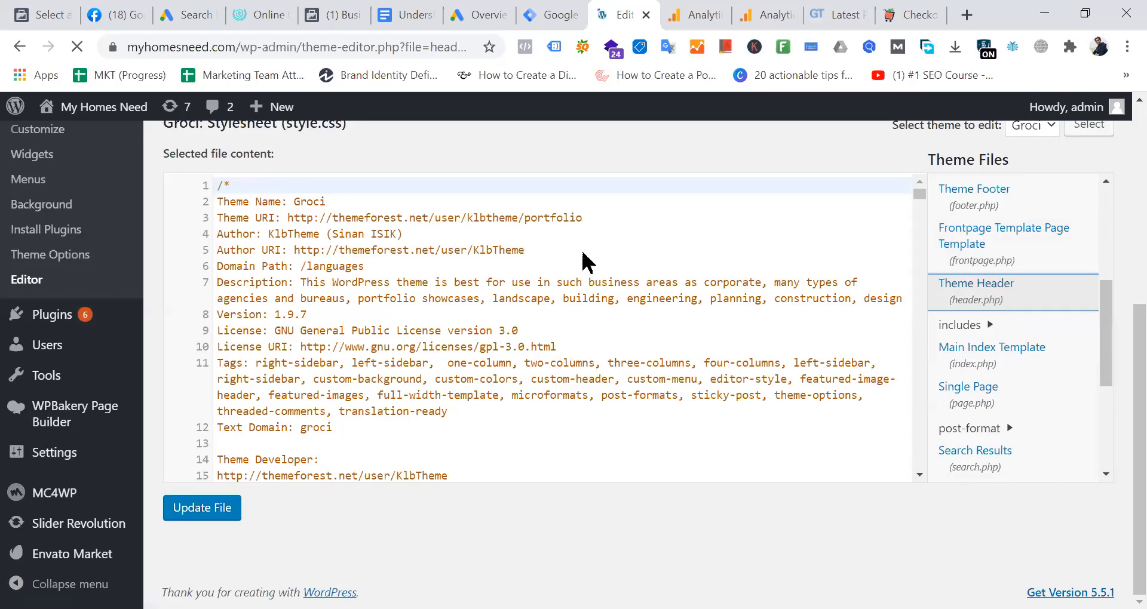
Paste the Google Tag Manager head code on the blank lines below the opening <head> tag in header.php, adding a line break after it
scroll(606, 328, down, 5)
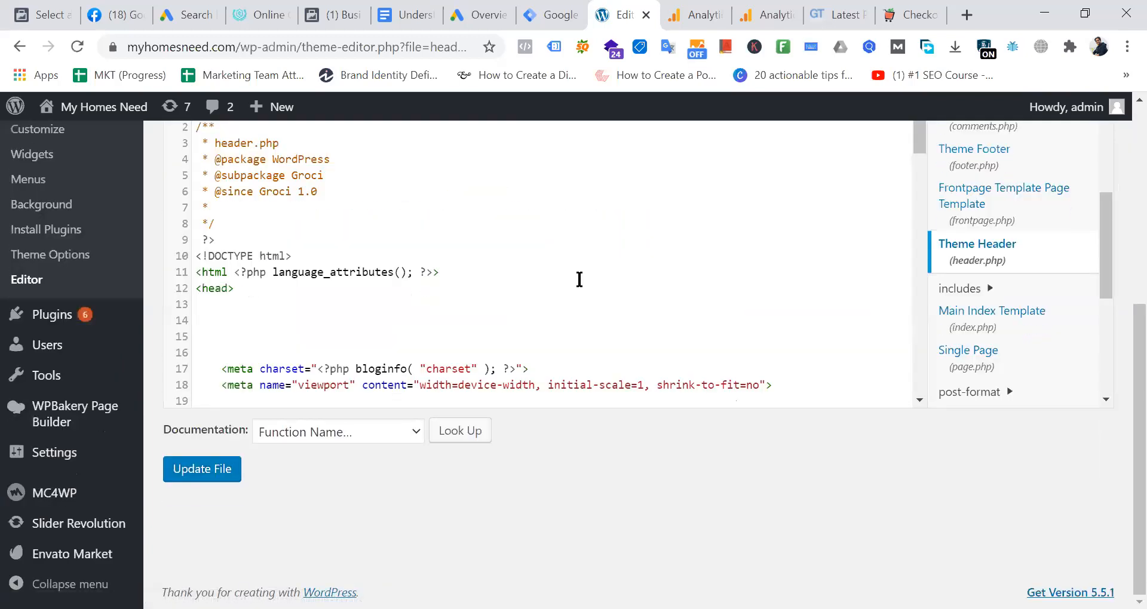
scroll(578, 279, up, 2)
click(225, 409)
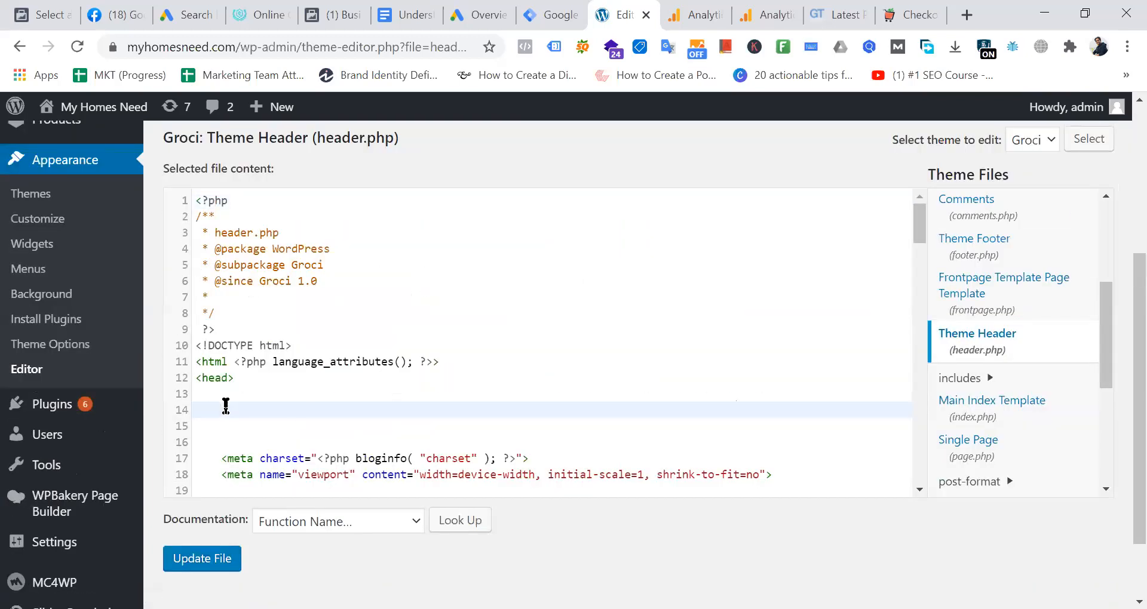
key(ctrl+v)
scroll(734, 344, down, 3)
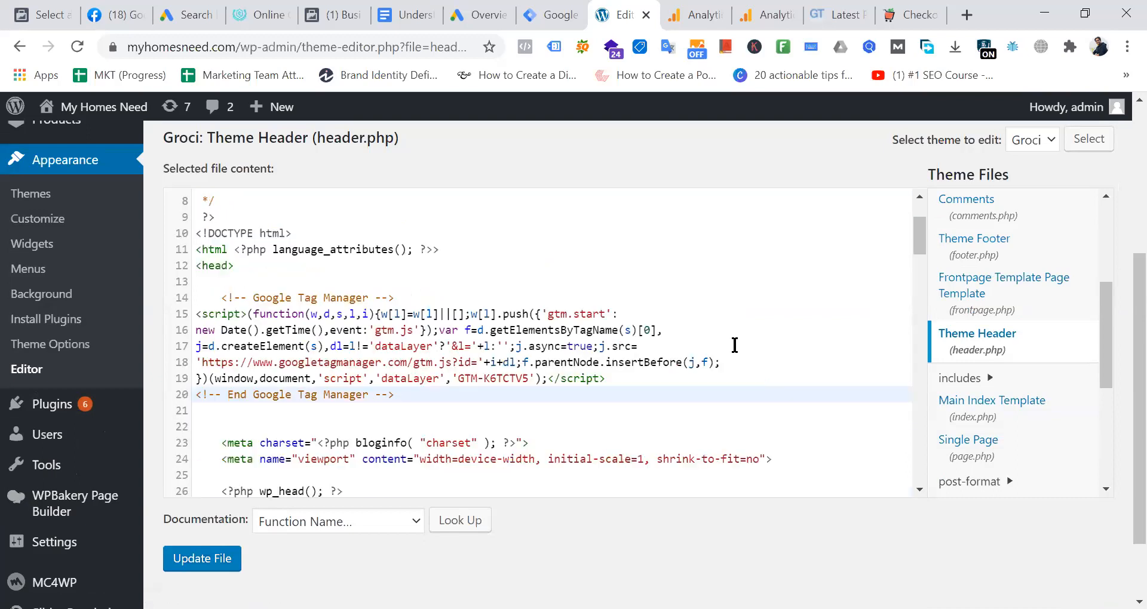
key(Return)
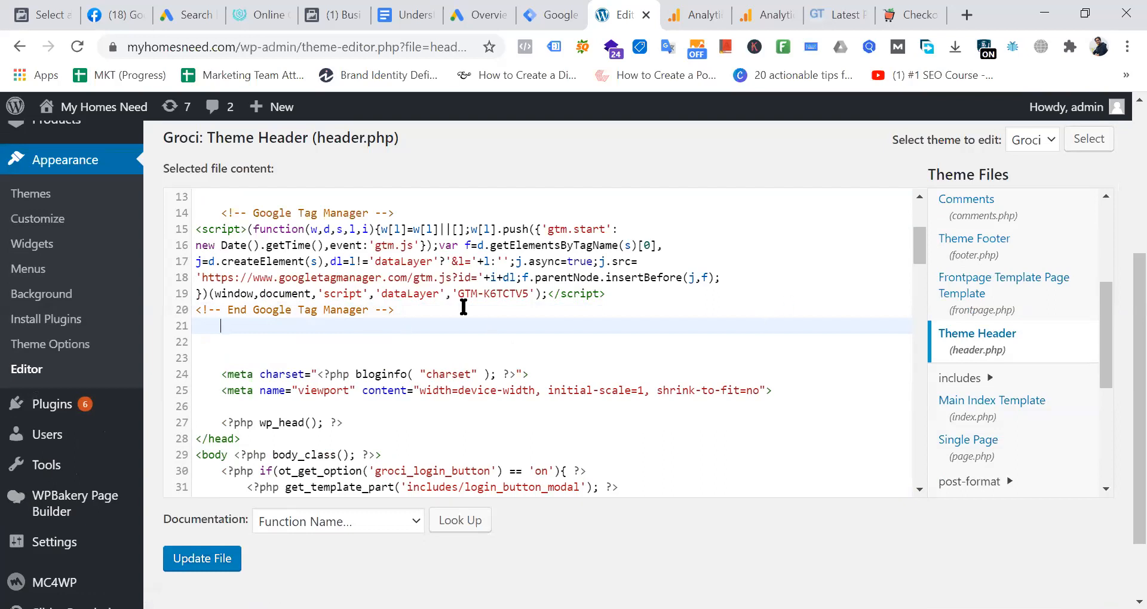
drag(441, 311, 212, 213)
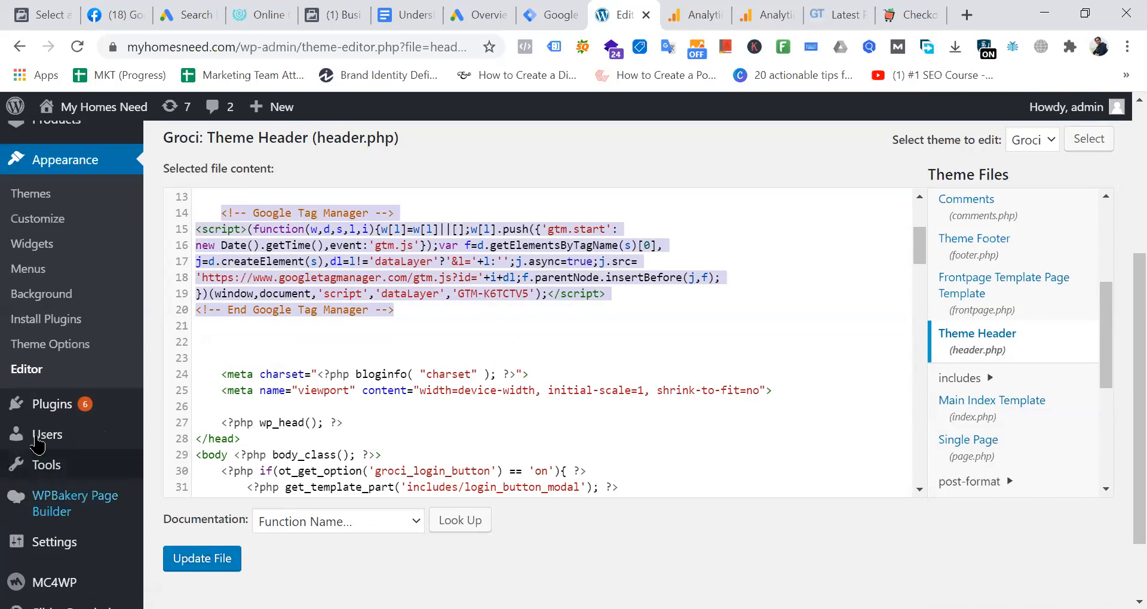
Leave the theme editor without saving the header changes and open the page for adding new plugins
mouse_move(55, 411)
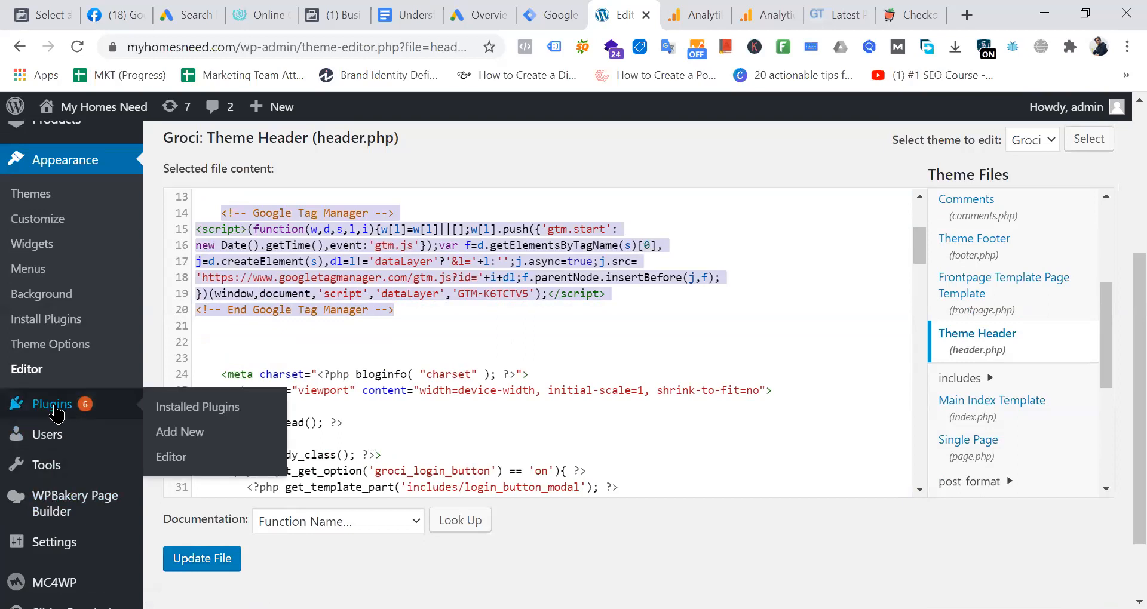
click(193, 434)
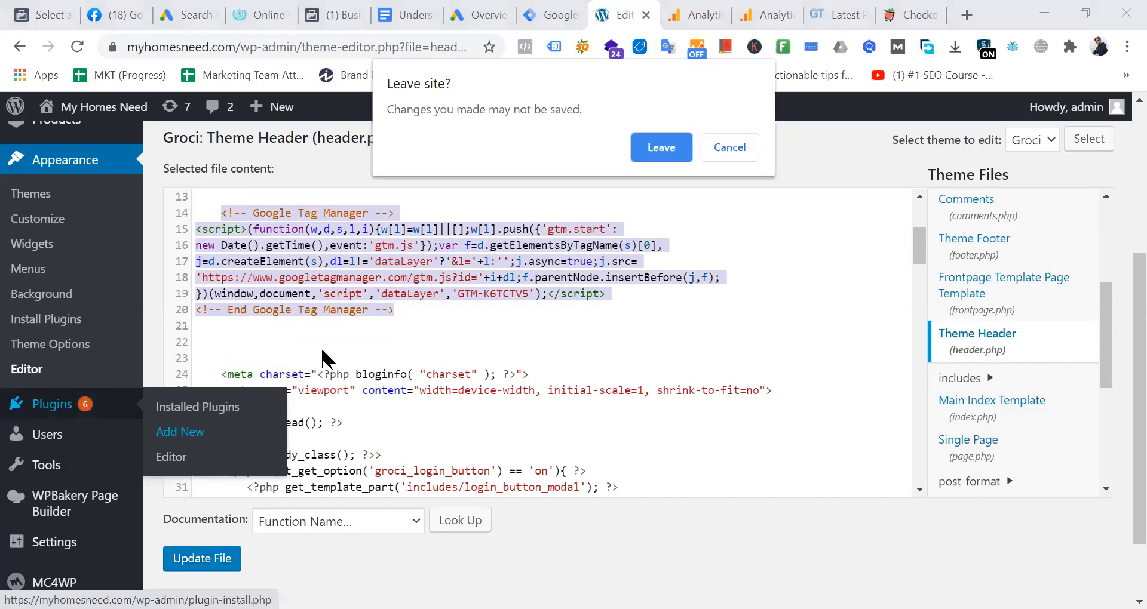
click(657, 145)
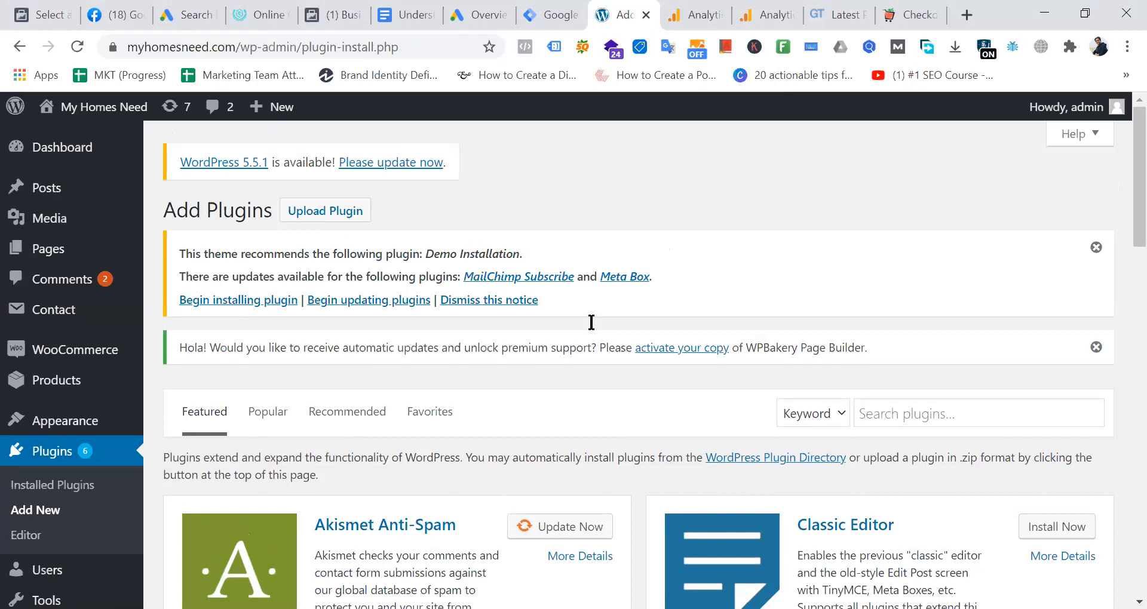
Search the WordPress plugin directory for "google analytics"
scroll(883, 244, down, 5)
click(937, 146)
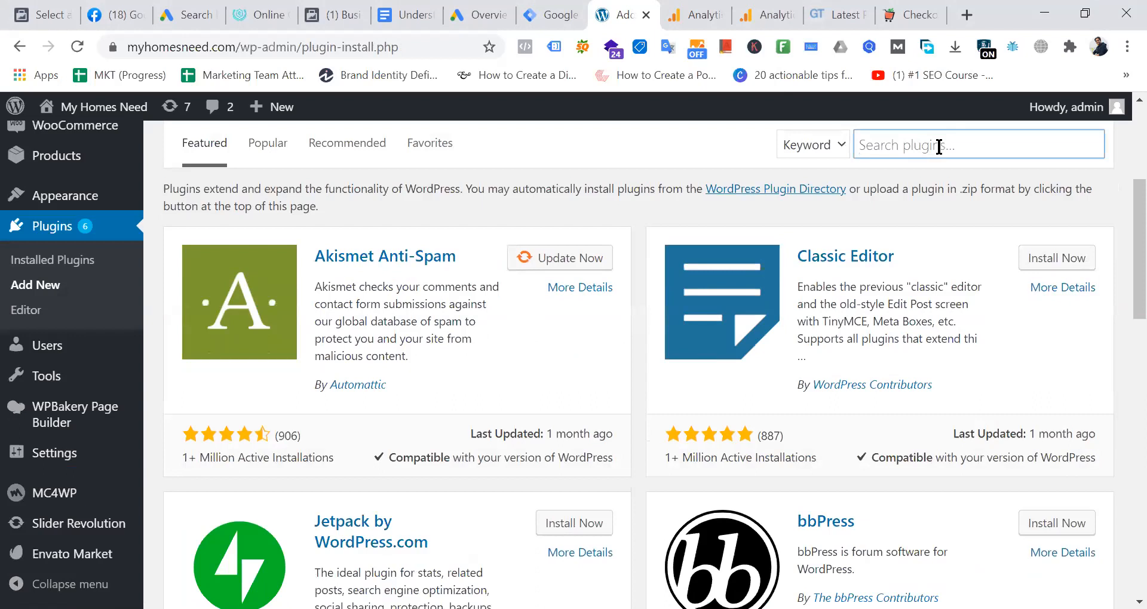
text(gogol)
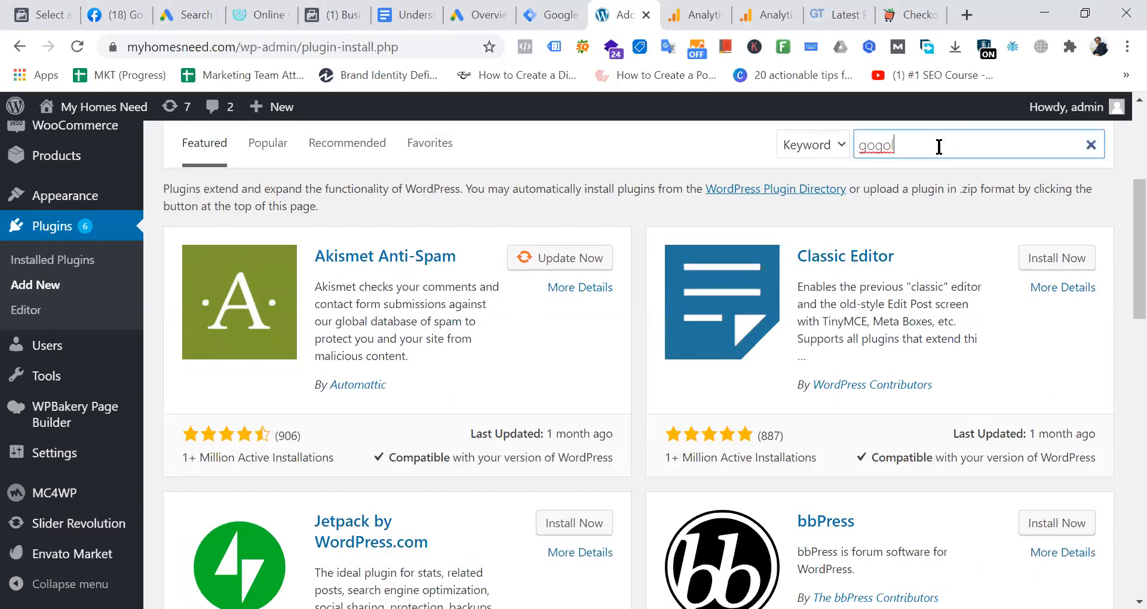
key(BackSpace)
key(BackSpace)
key(BackSpace)
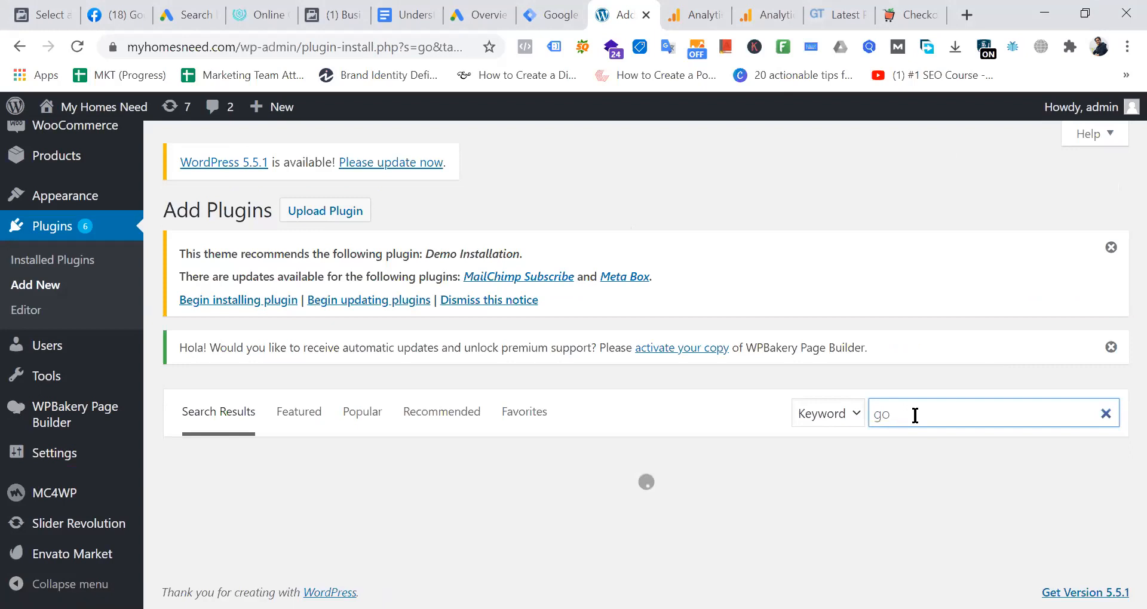
text(ogle analytics)
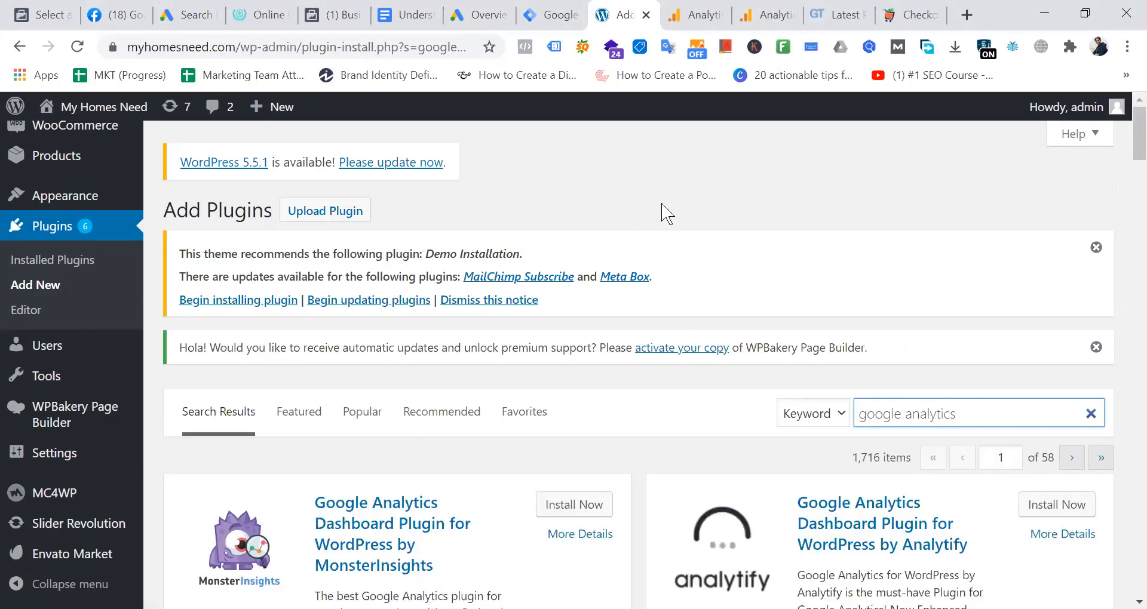
View the pmart.com.bd store and reread the <head> placement instruction in the Tag Manager installation dialog
click(907, 13)
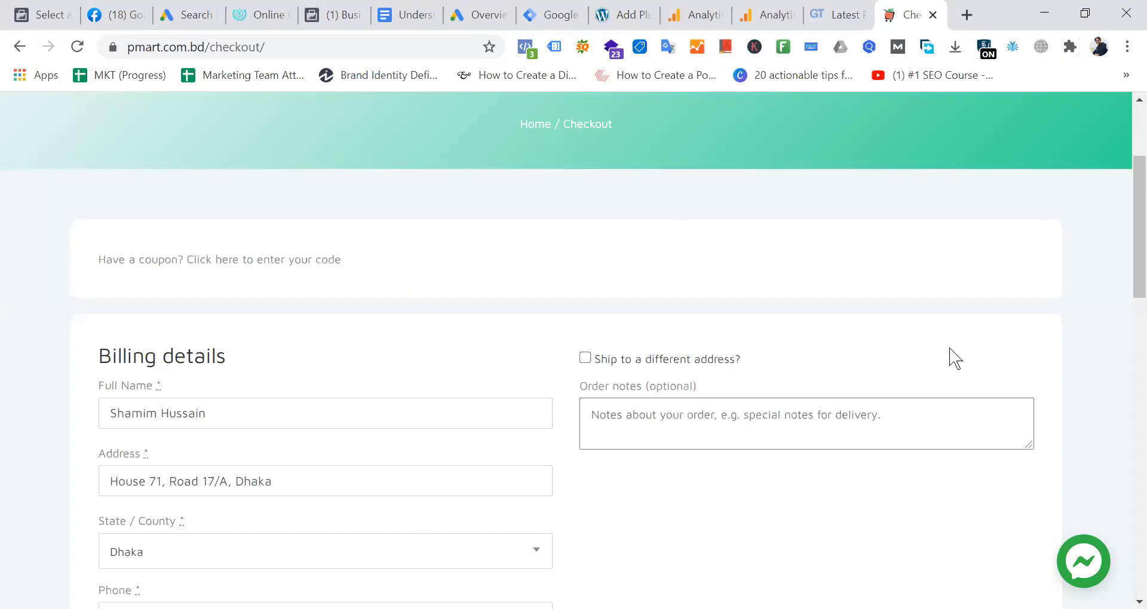
scroll(673, 249, up, 3)
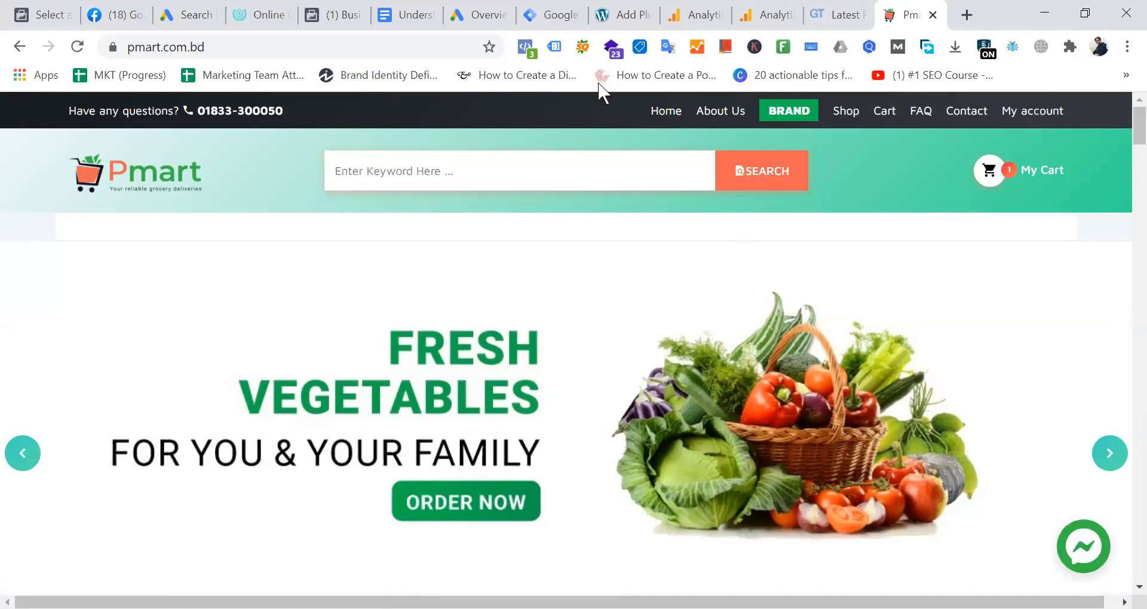
click(573, 15)
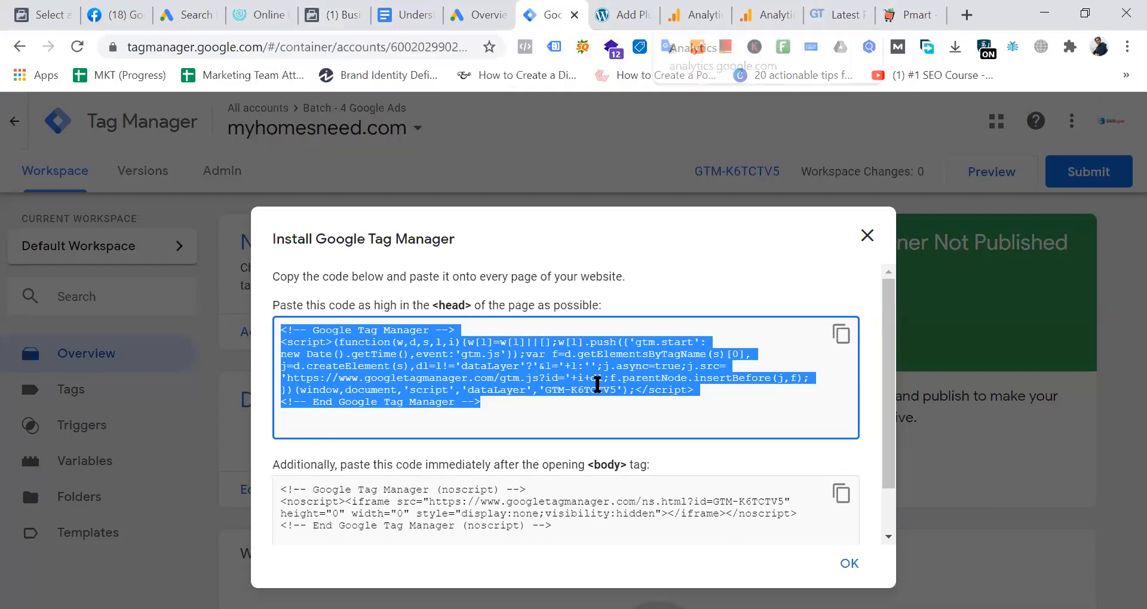
drag(274, 305, 664, 299)
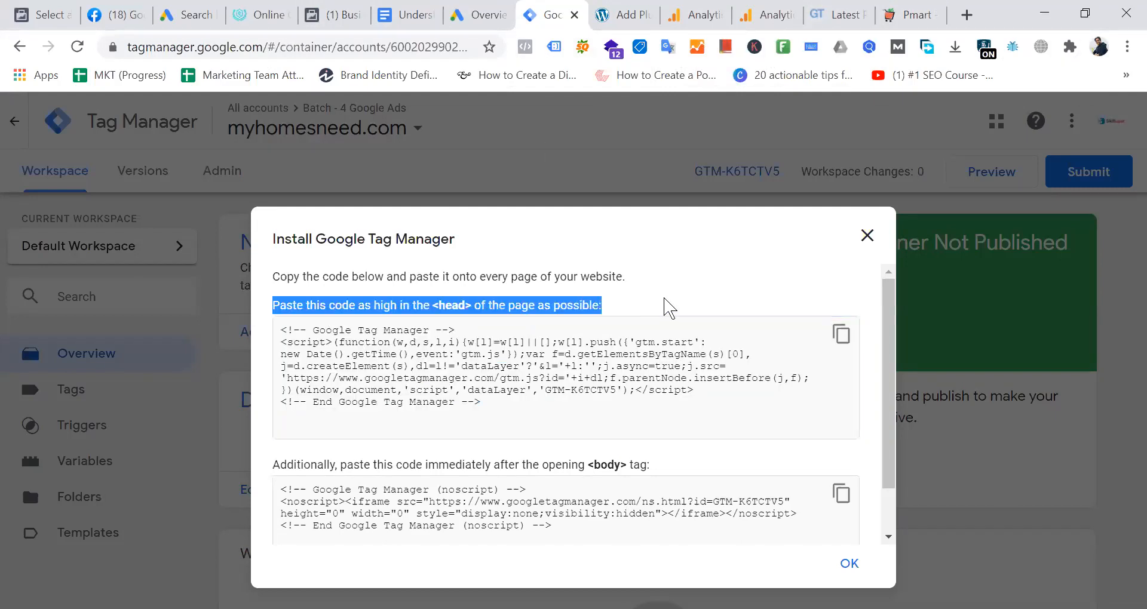
click(275, 478)
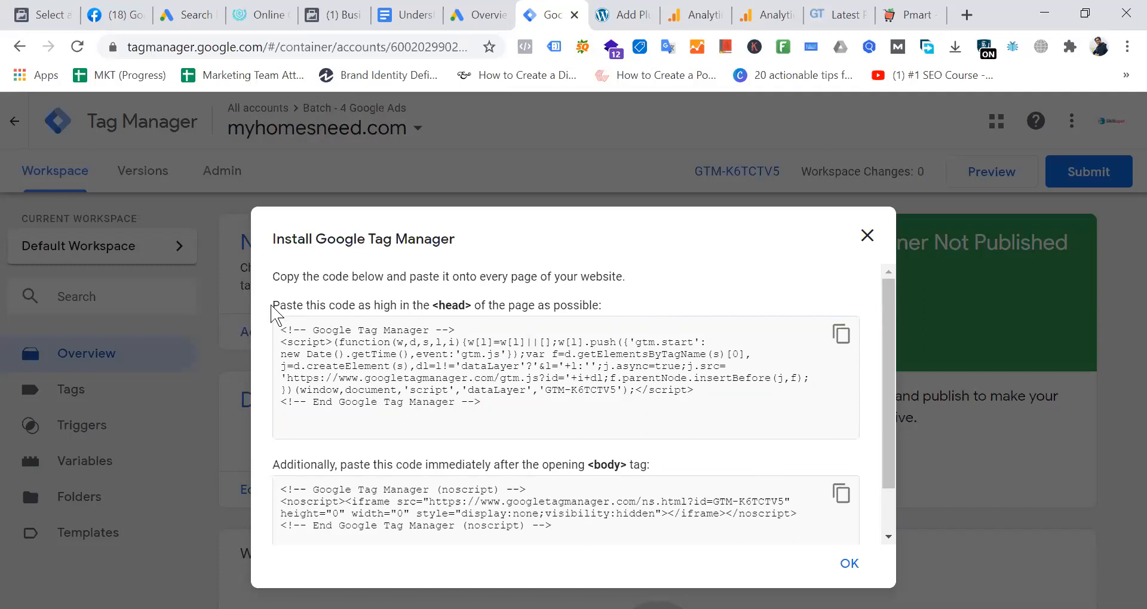
drag(274, 305, 885, 320)
Return to the WordPress plugin search and browse the Google Analytics plugins
click(627, 16)
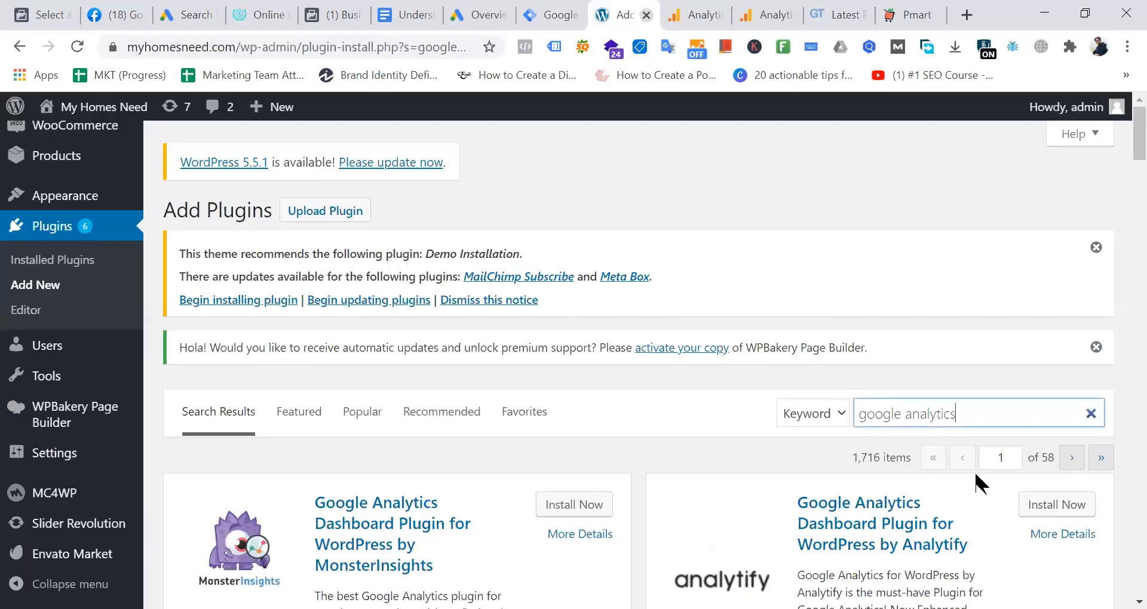
scroll(1034, 291, down, 10)
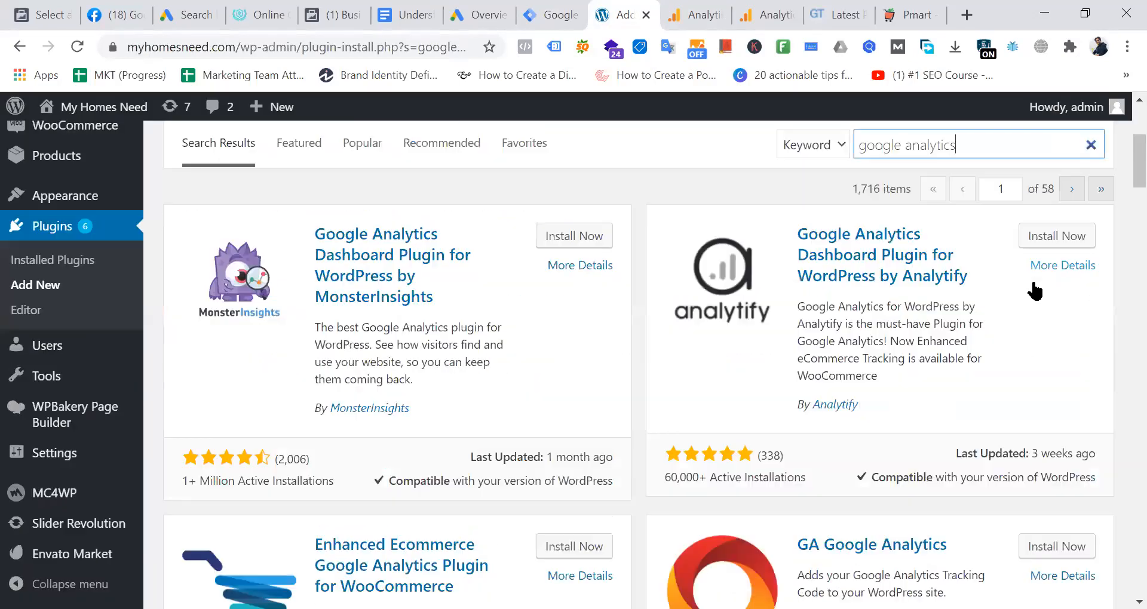
scroll(92, 466, down, 5)
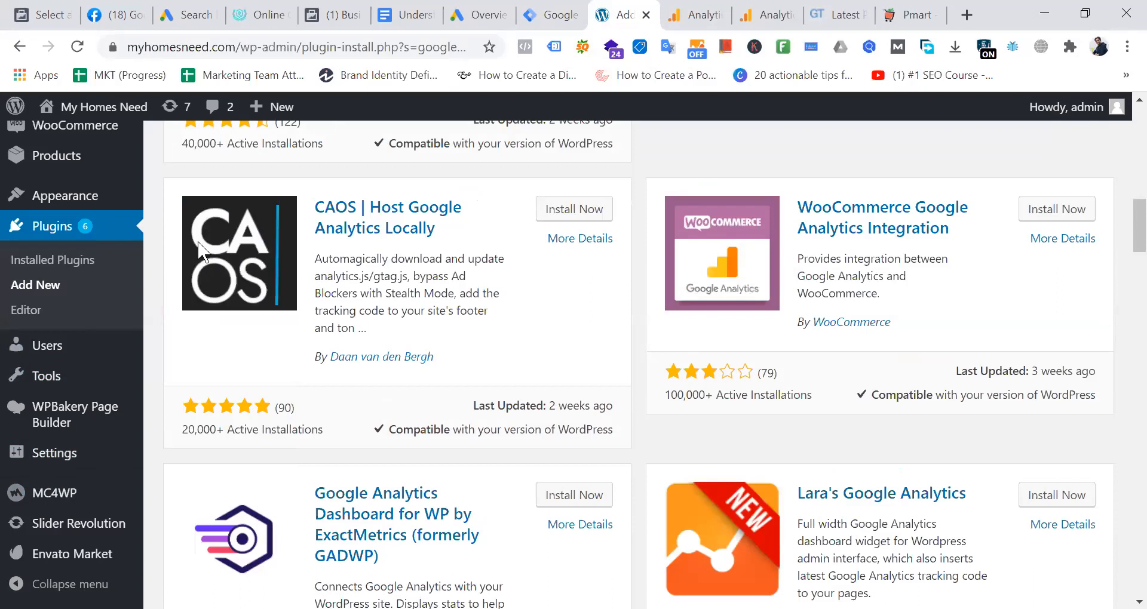
Open the list of installed plugins and review which ones the site already has
click(67, 268)
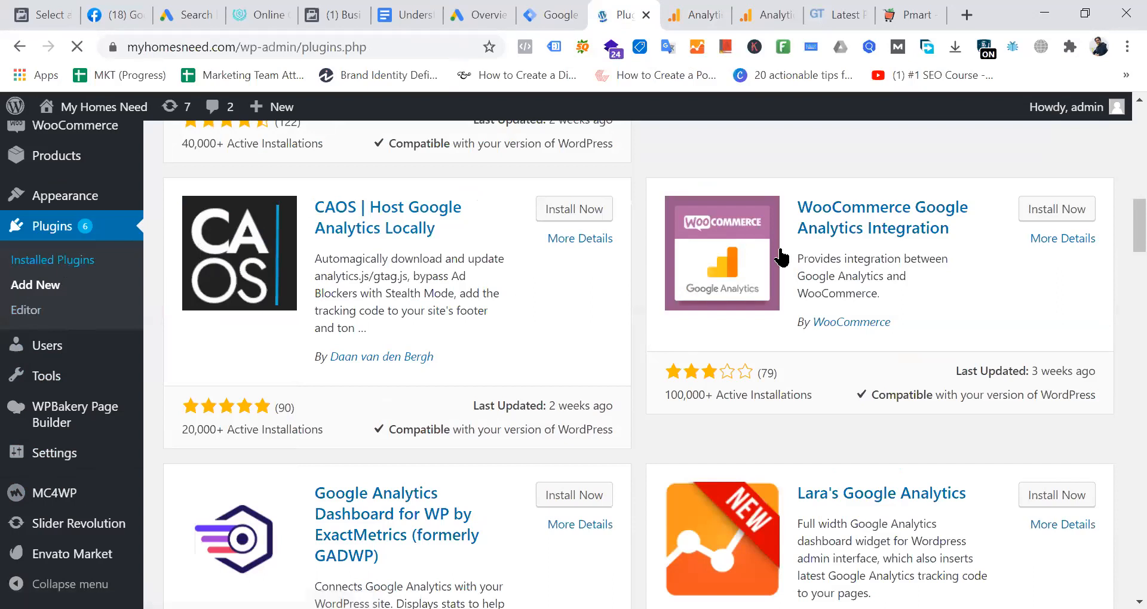
scroll(934, 317, down, 6)
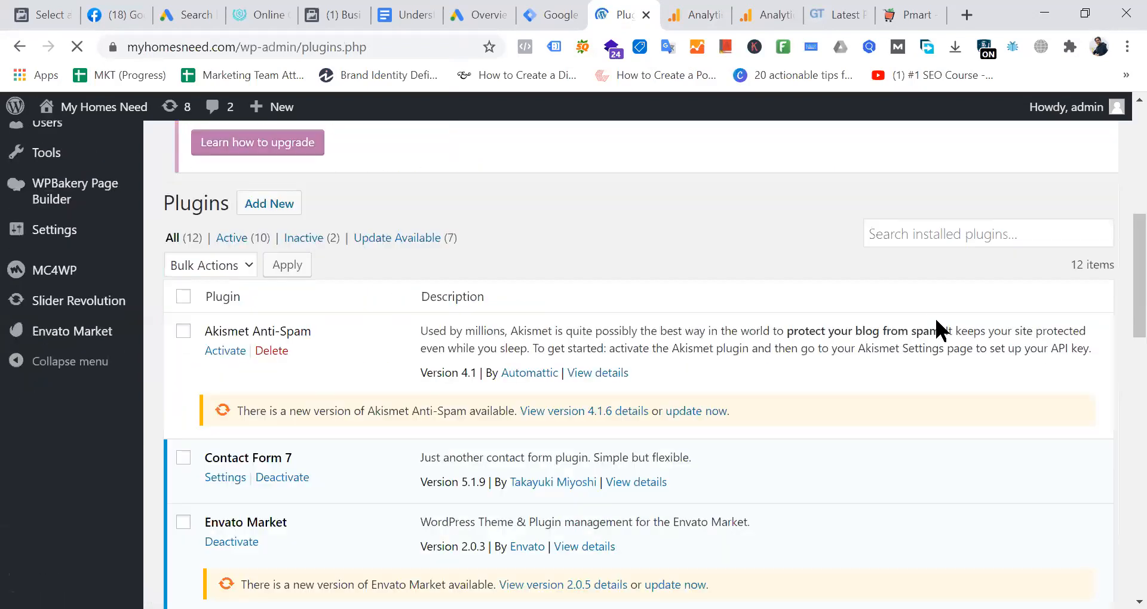
scroll(935, 322, down, 7)
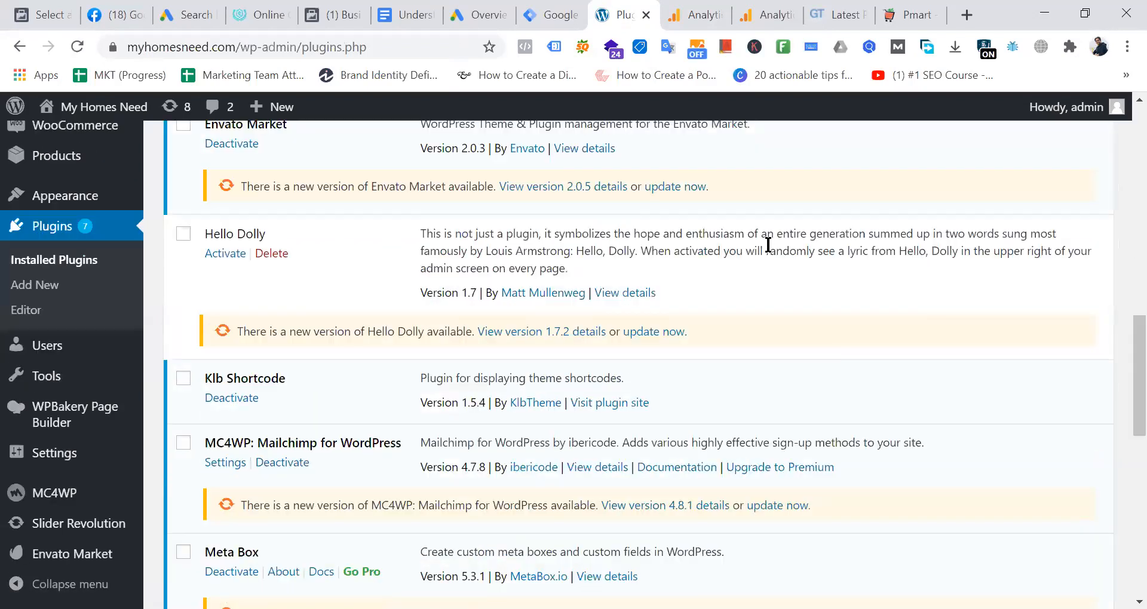
scroll(769, 246, down, 3)
scroll(768, 246, down, 6)
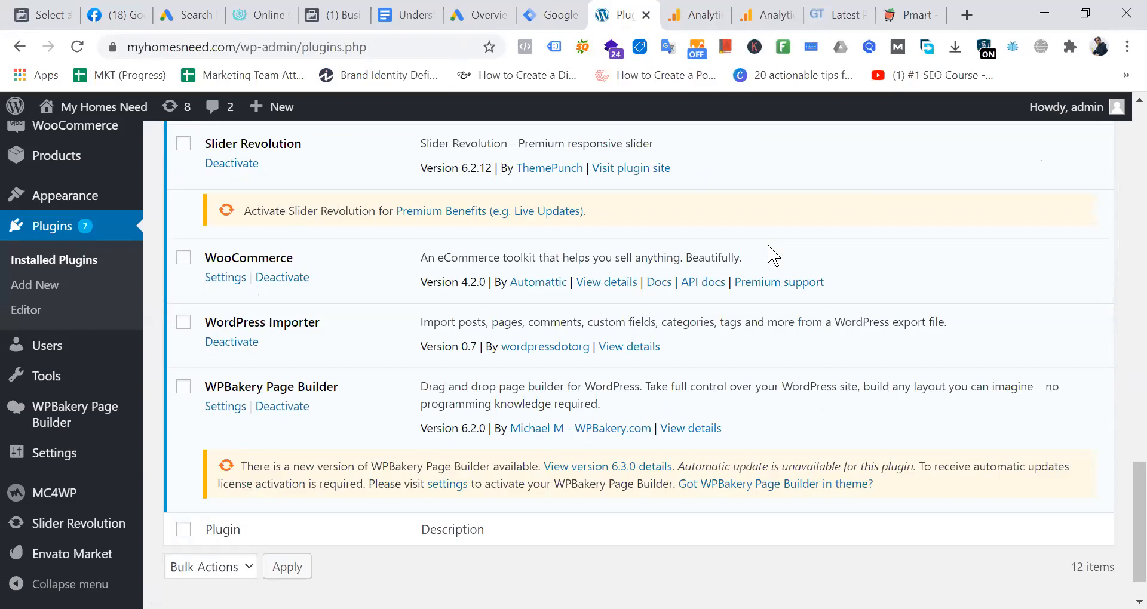
scroll(774, 255, up, 12)
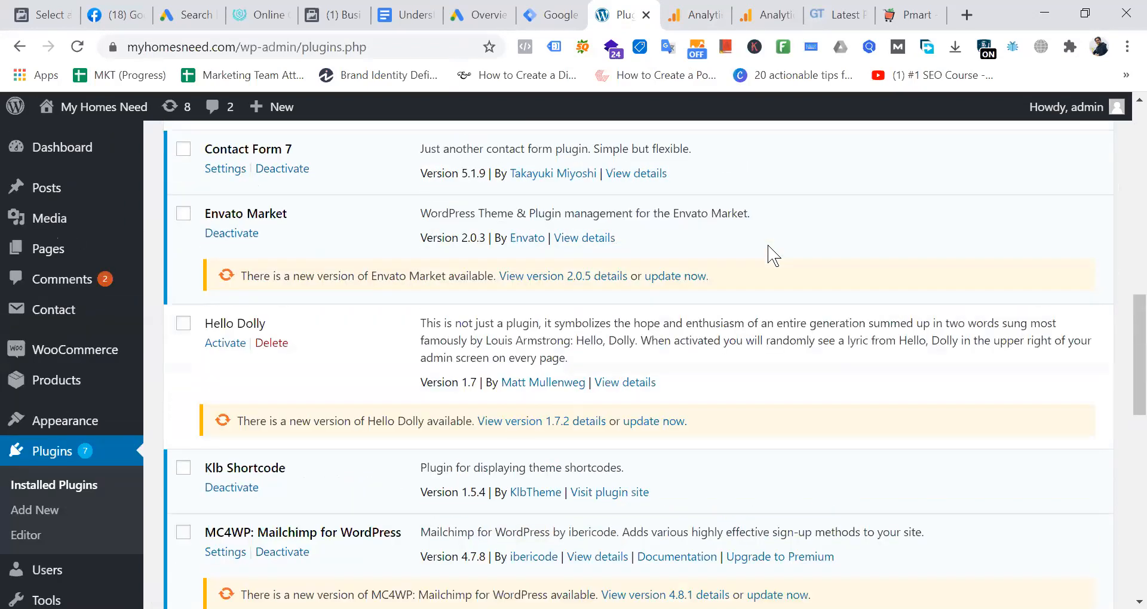
scroll(773, 255, up, 5)
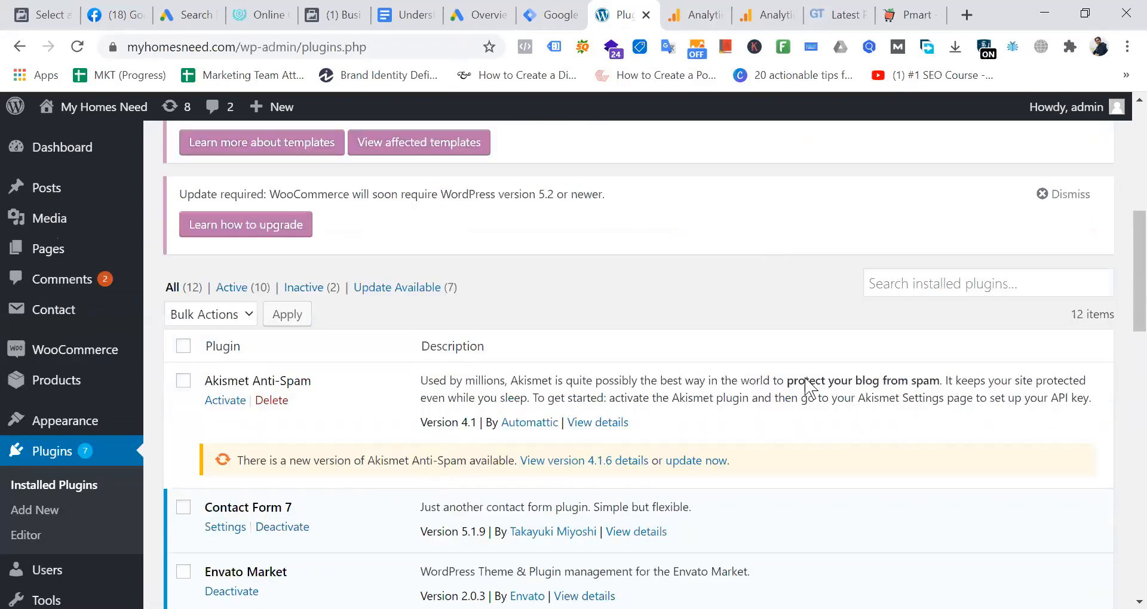
Search the plugin directory for "google tag manger" and look through the plugins offered
click(38, 514)
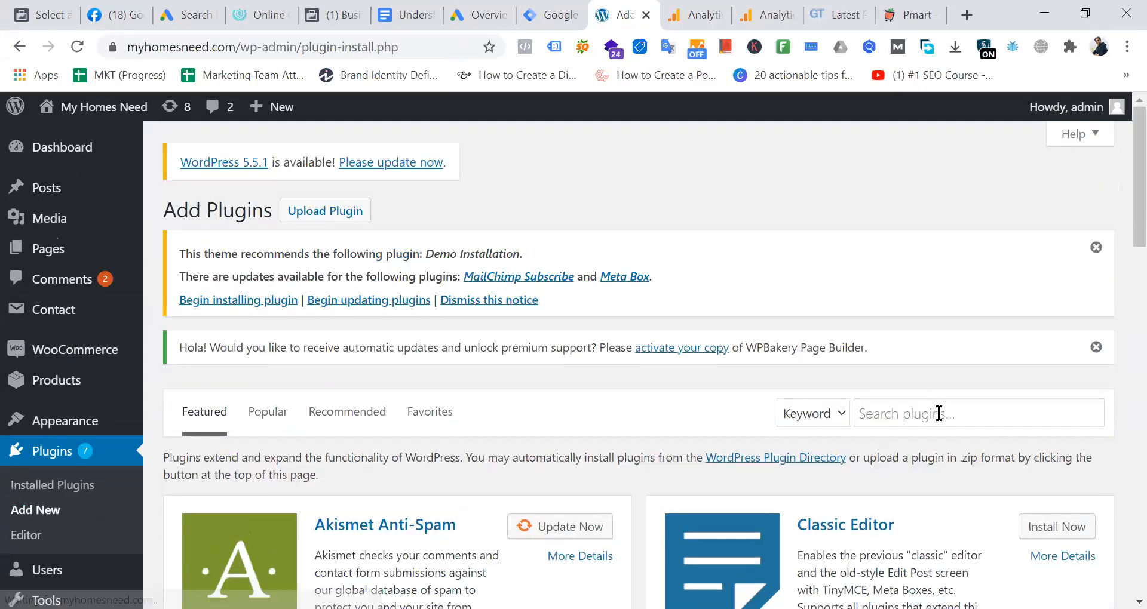
click(939, 413)
text(google tag ana)
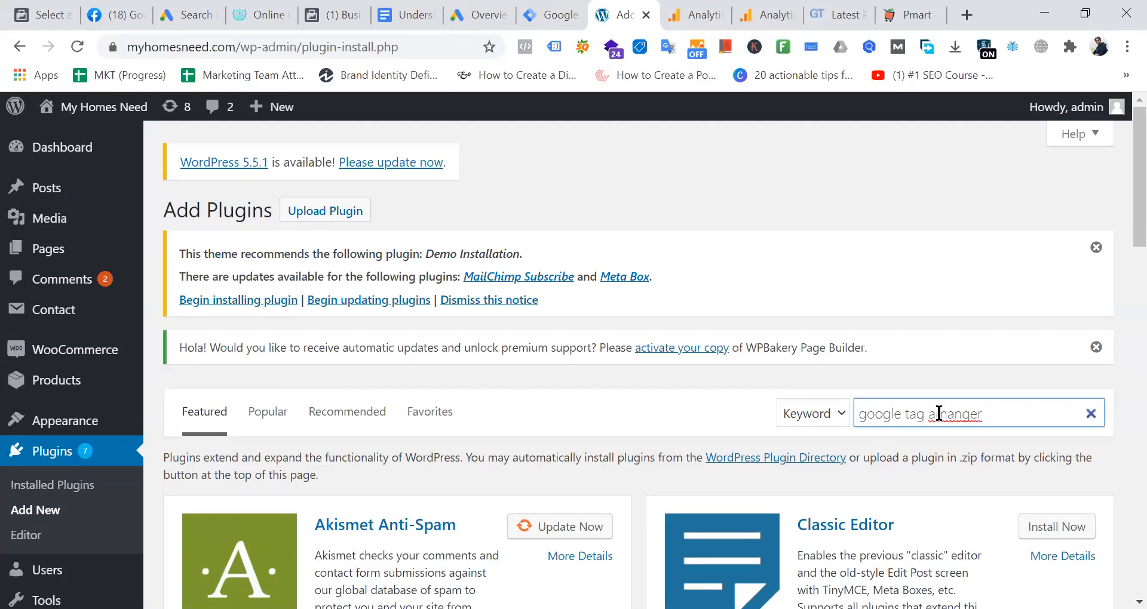
scroll(881, 274, down, 2)
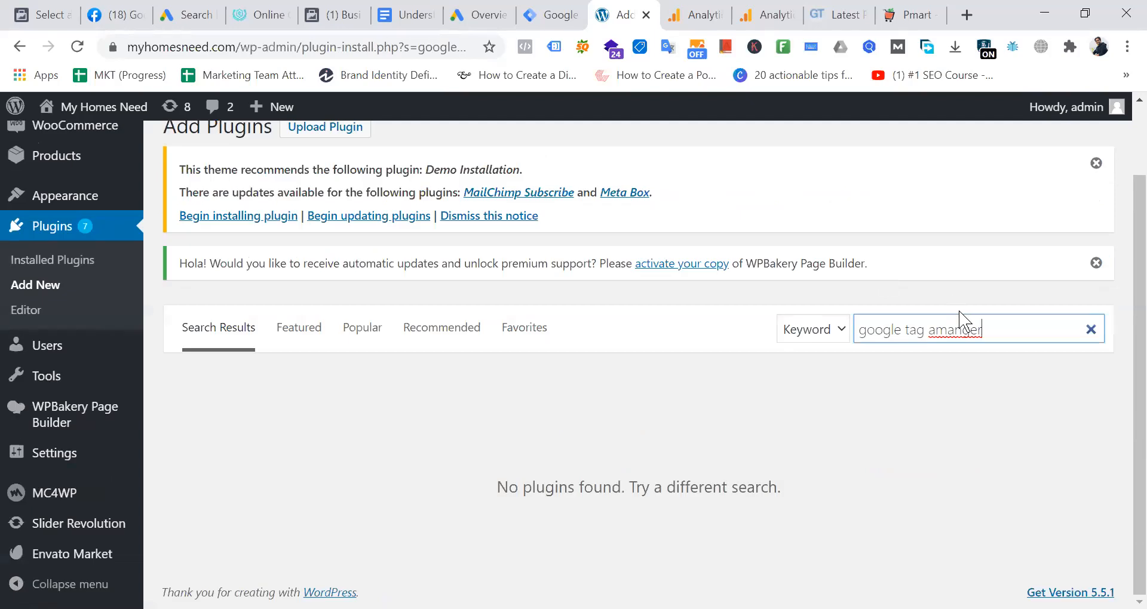
click(934, 332)
key(BackSpace)
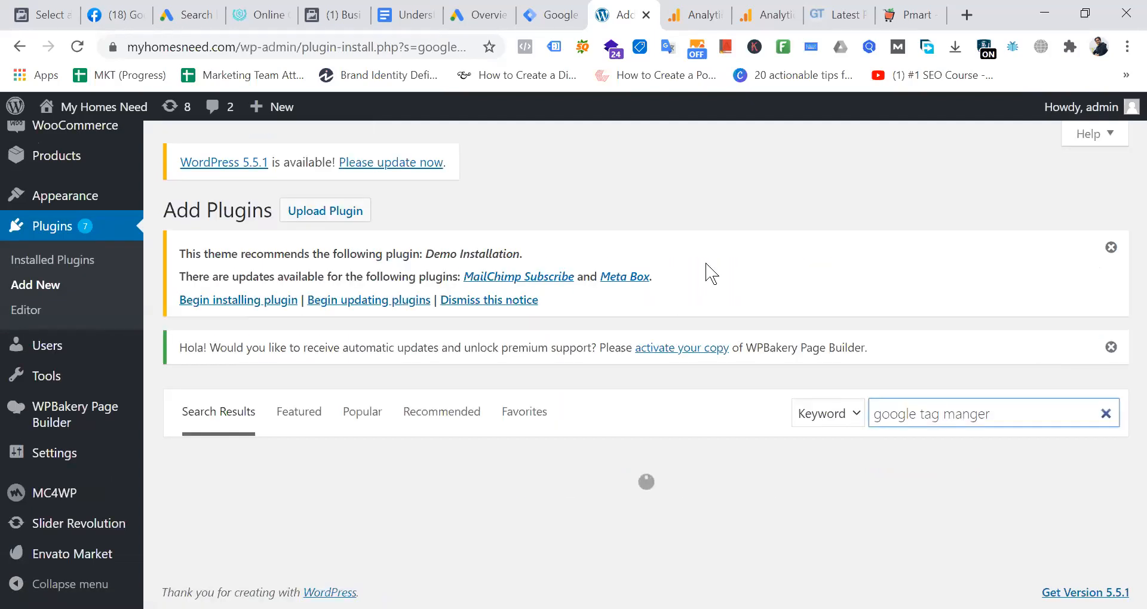
scroll(710, 274, down, 5)
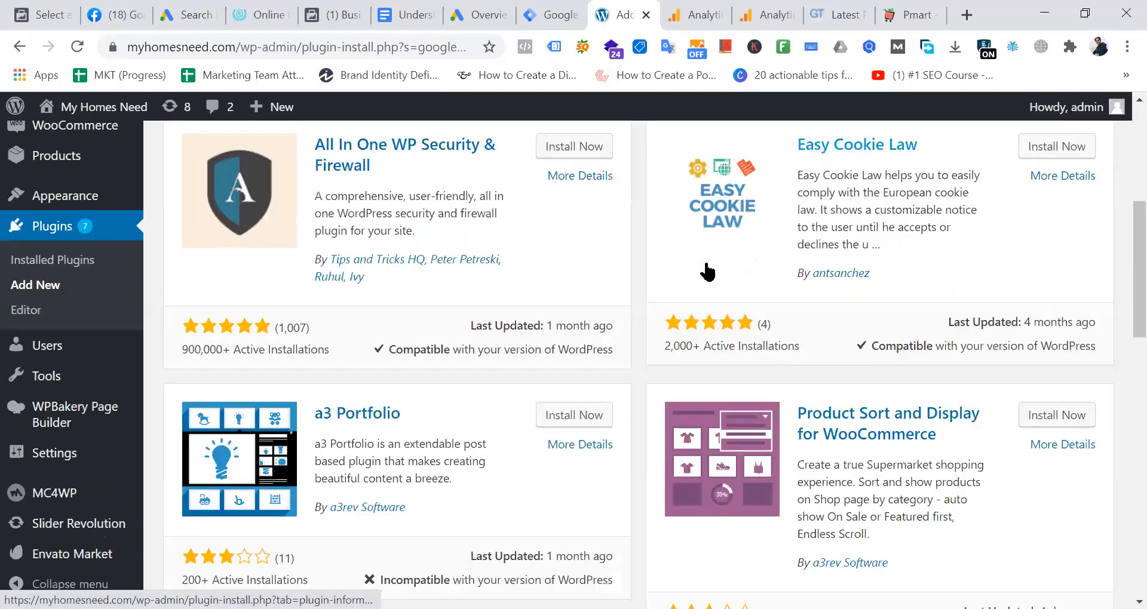
scroll(710, 273, down, 10)
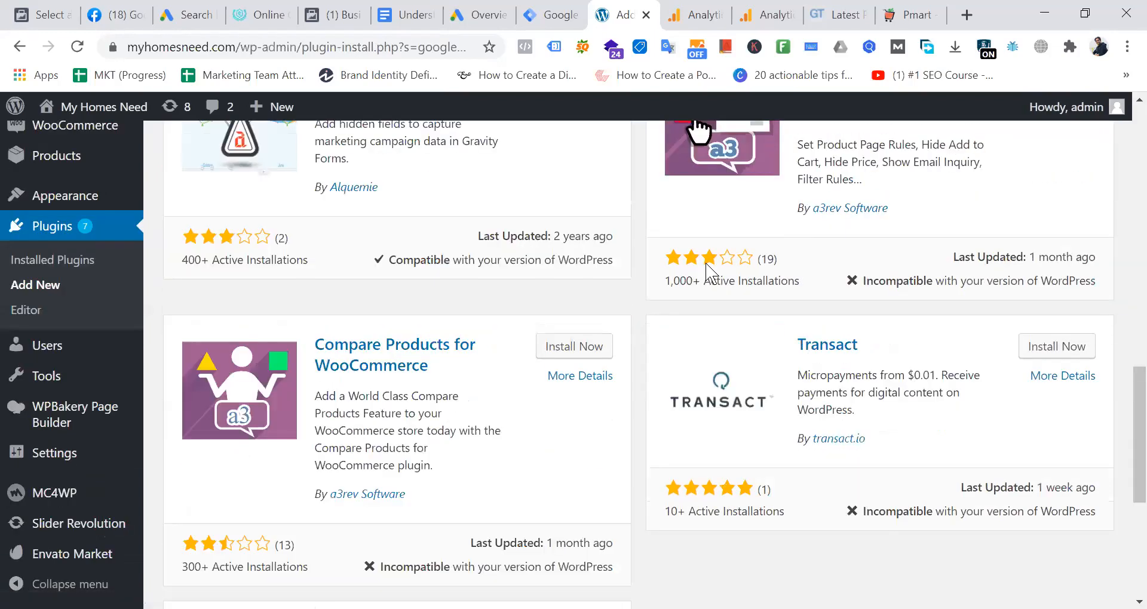
scroll(709, 274, up, 15)
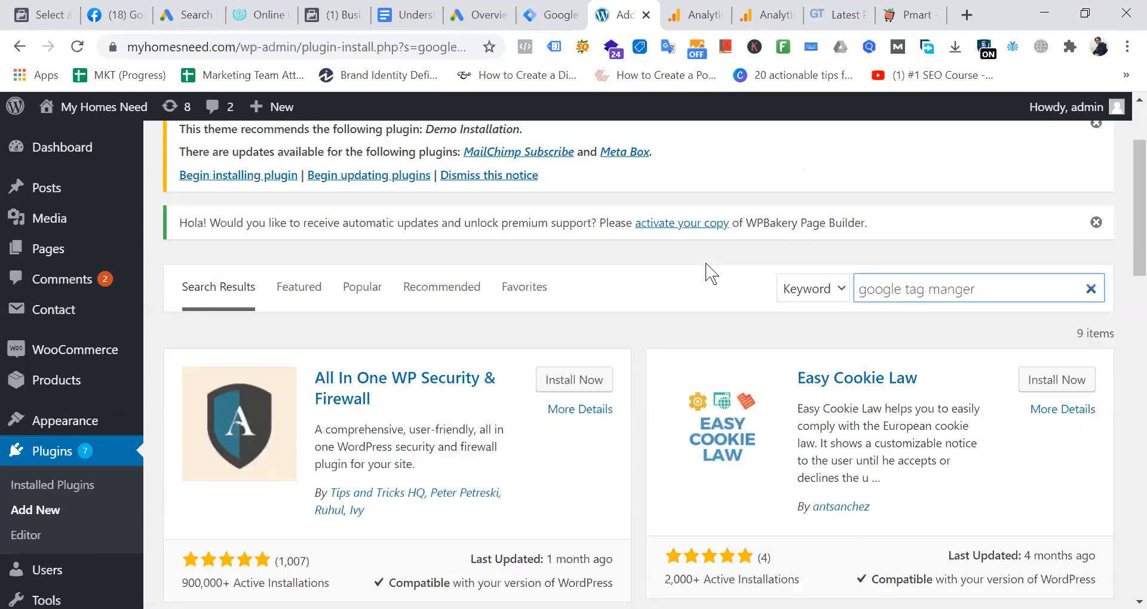
Open the installed plugins list in a new browser tab
right_click(65, 488)
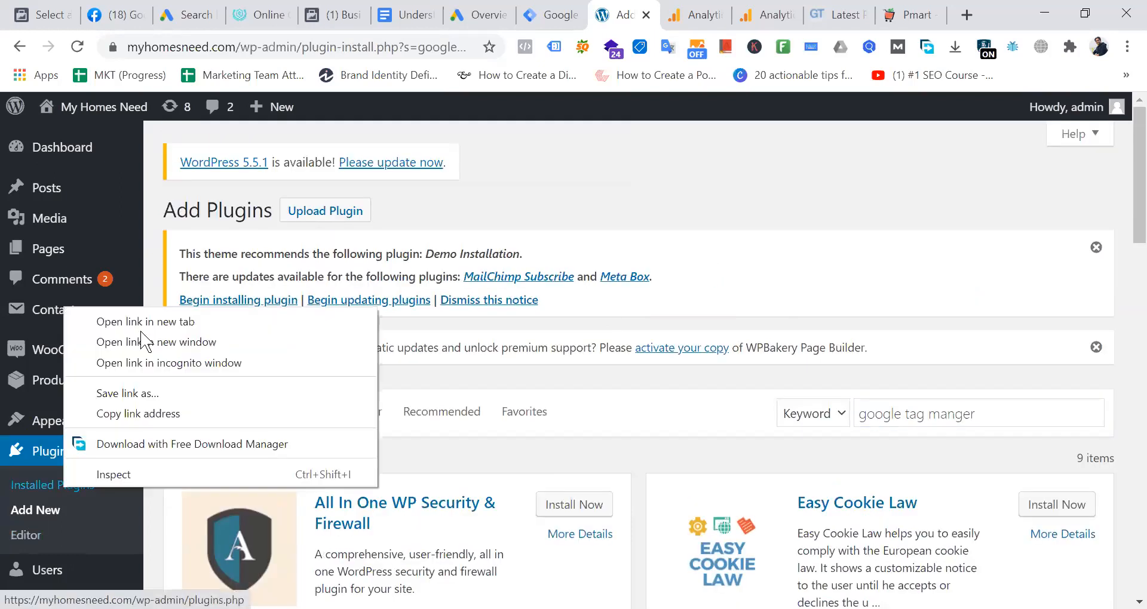
click(153, 326)
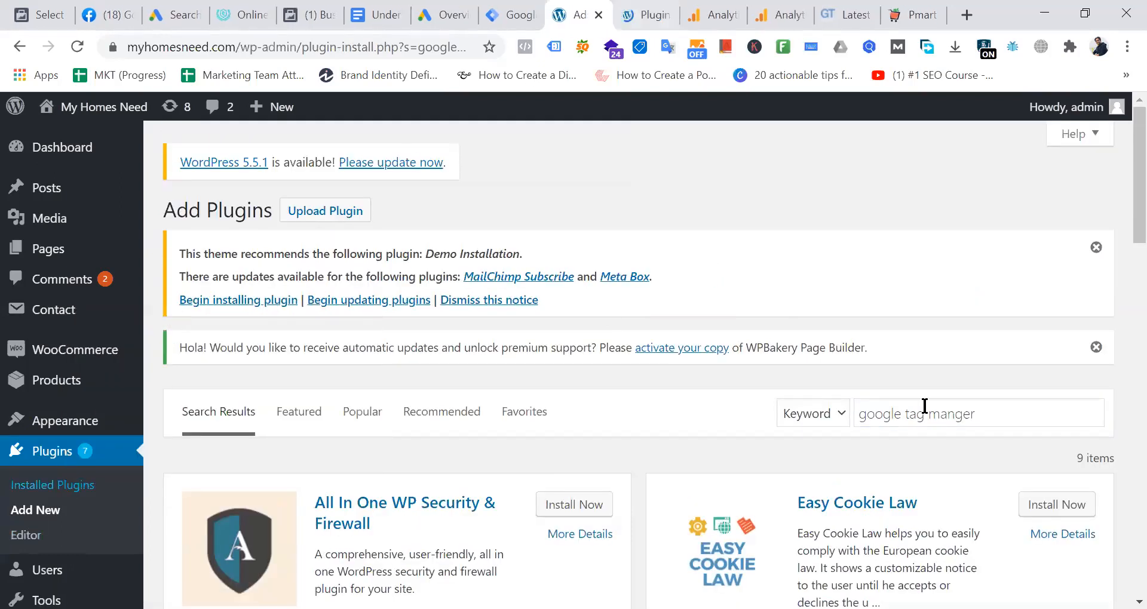
Correct the plugin search to "google tag manager" and look through the plugins offered
click(956, 413)
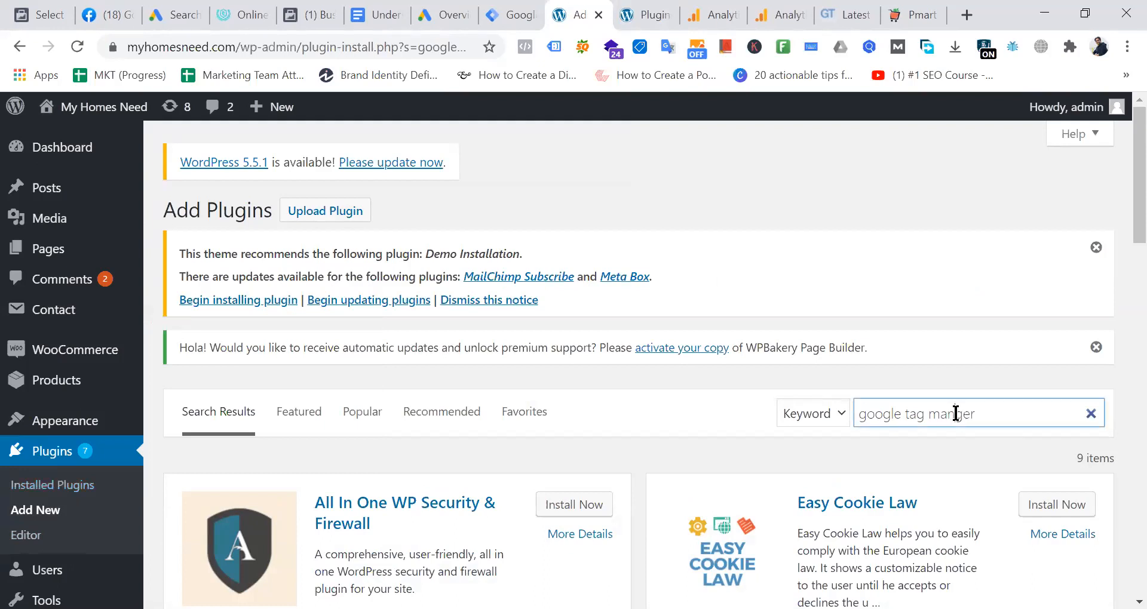
text(a)
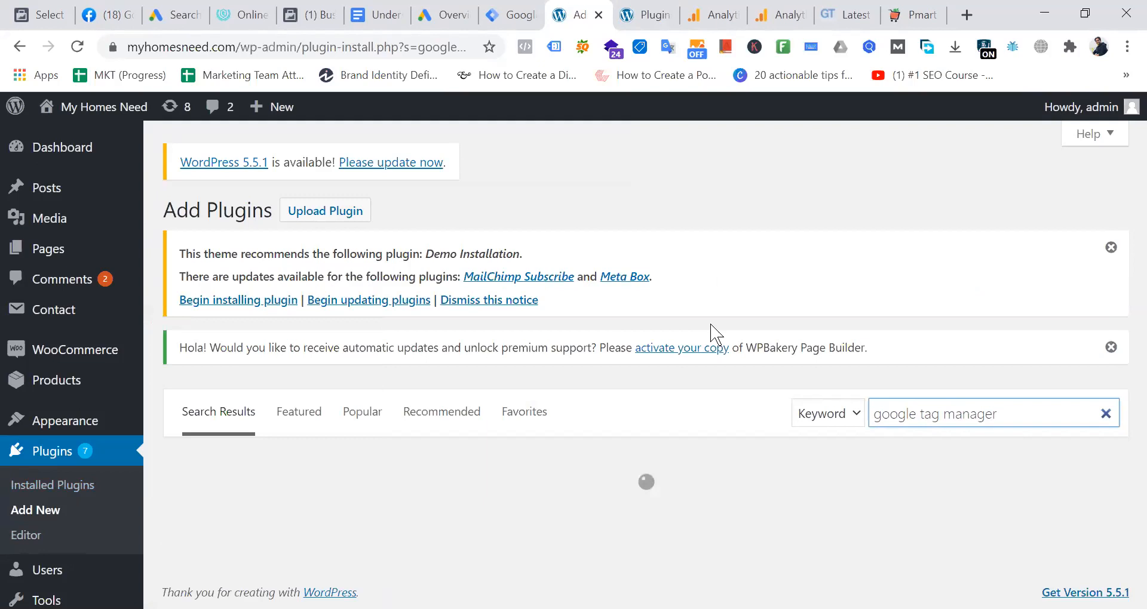
scroll(714, 332, down, 3)
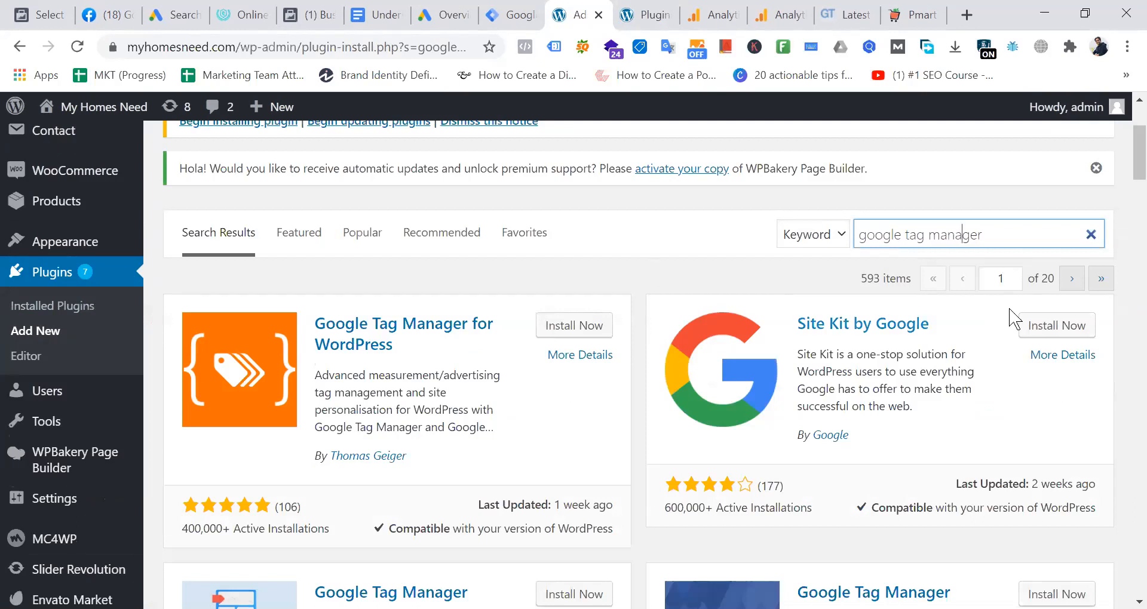
scroll(941, 379, down, 3)
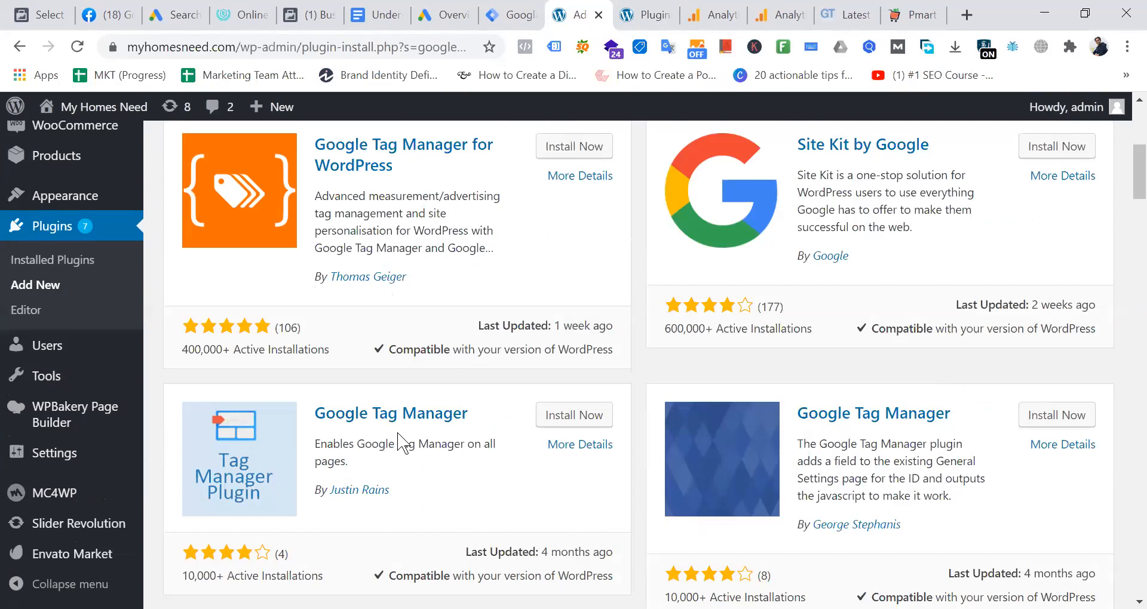
scroll(598, 385, down, 9)
scroll(742, 346, up, 12)
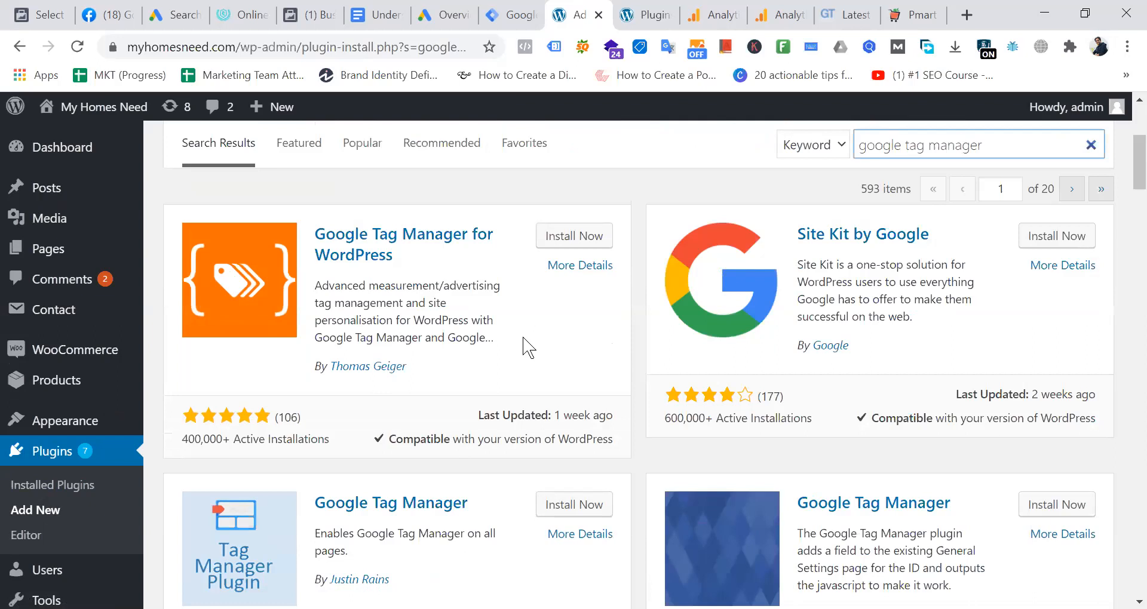
click(794, 16)
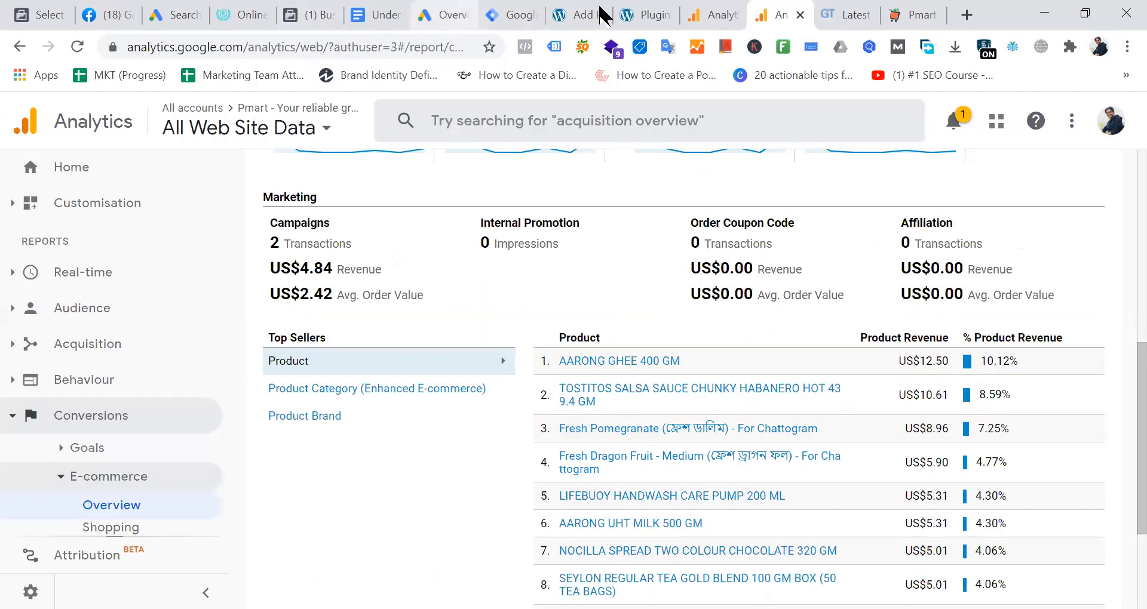
click(648, 15)
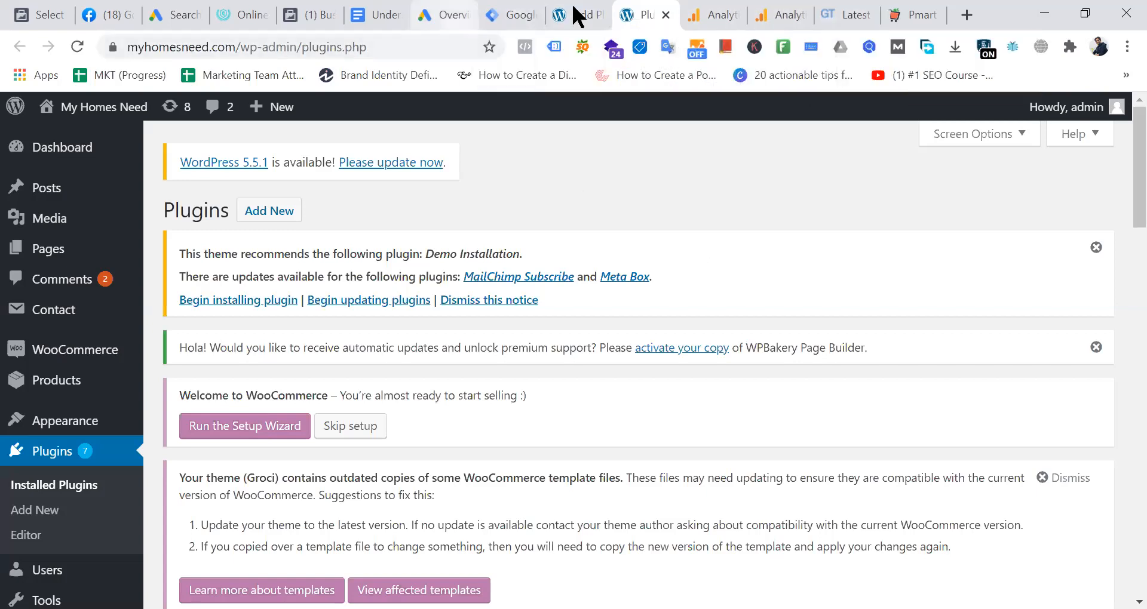
click(591, 17)
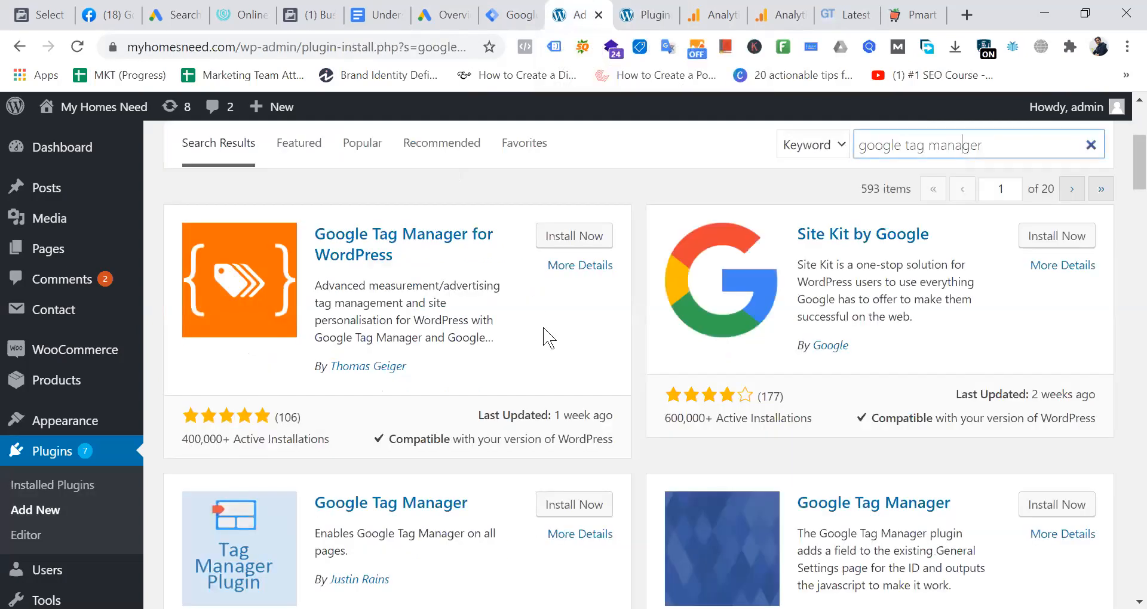
Install and activate the Google Tag Manager for WordPress plugin
click(571, 243)
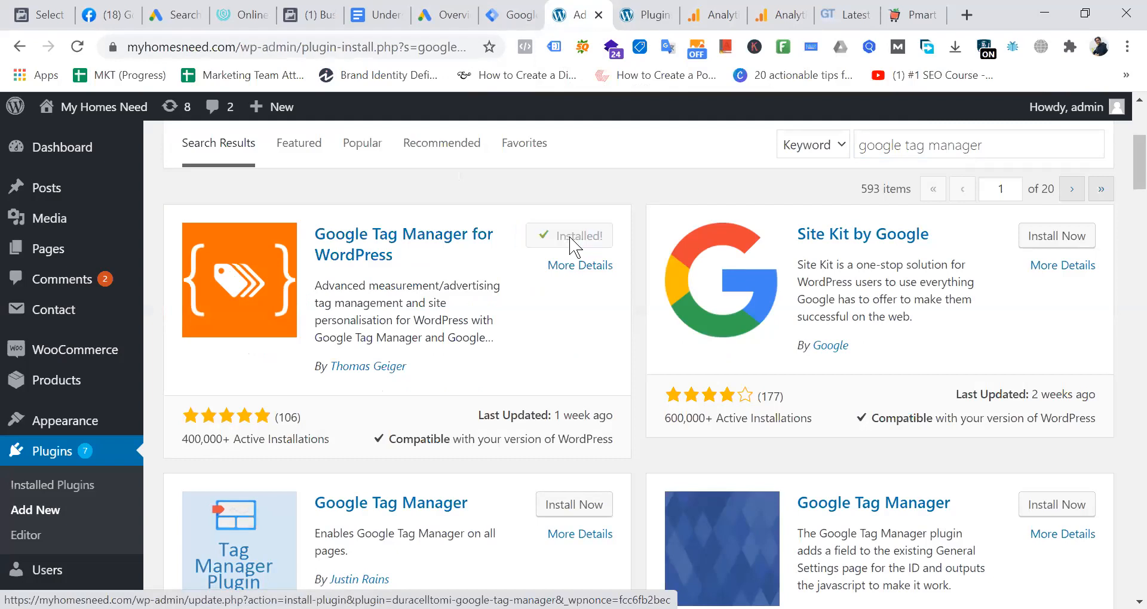
click(574, 240)
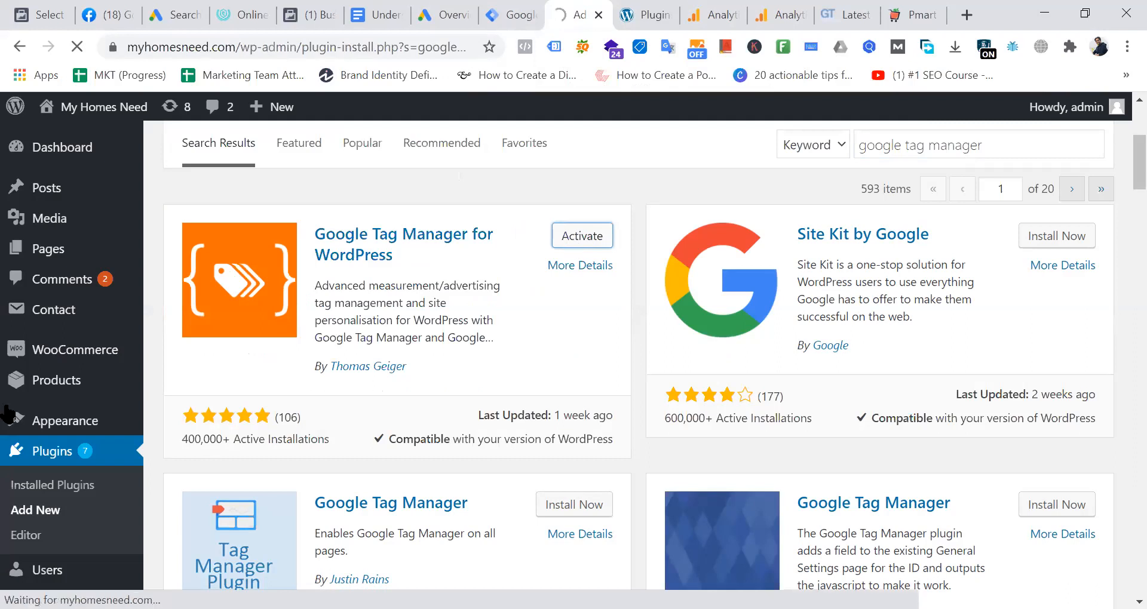
mouse_move(104, 350)
scroll(105, 350, down, 4)
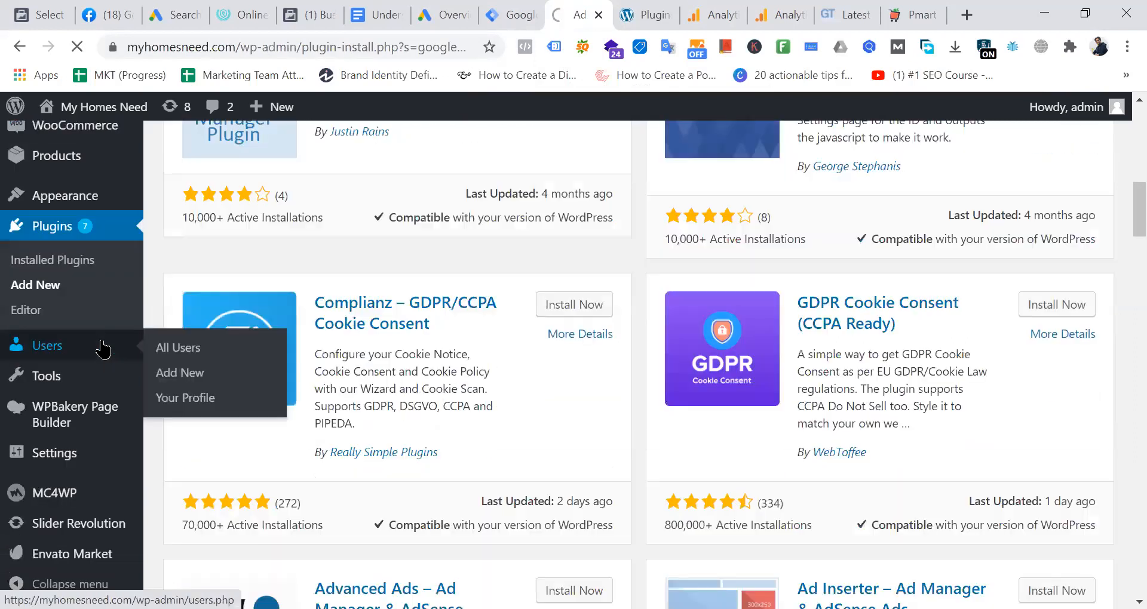
mouse_move(69, 469)
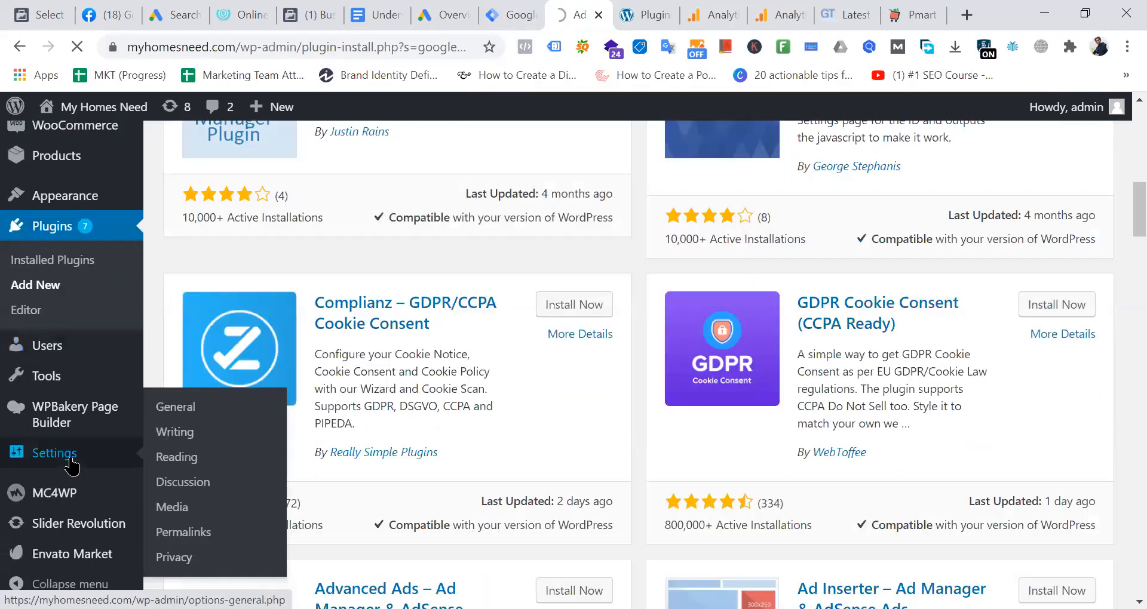
scroll(589, 233, up, 8)
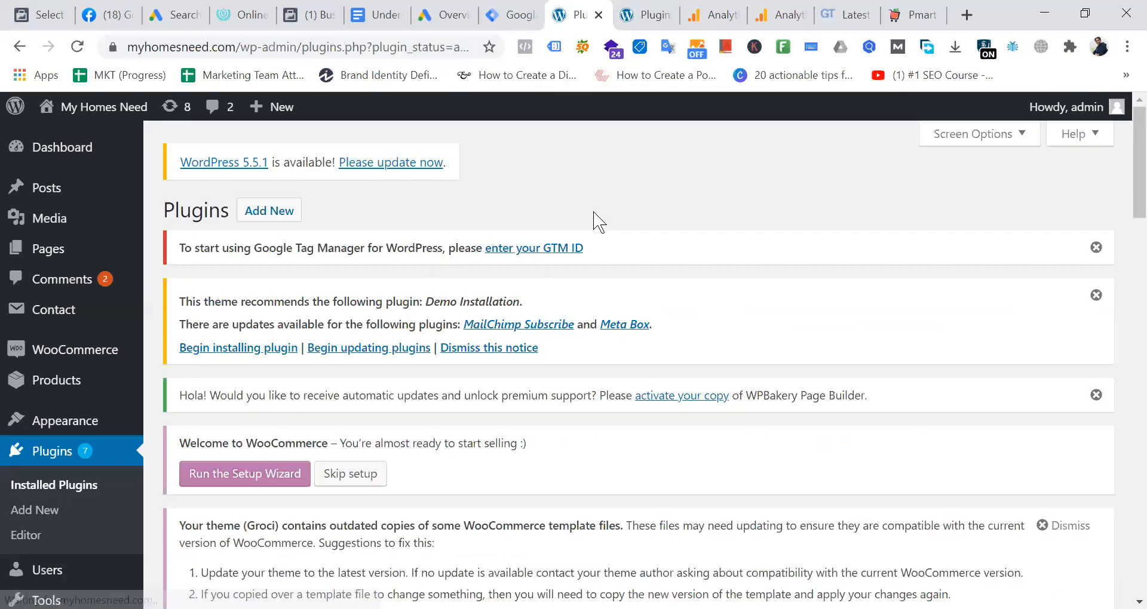
Open the settings page of the Google Tag Manager plugin
scroll(591, 221, down, 4)
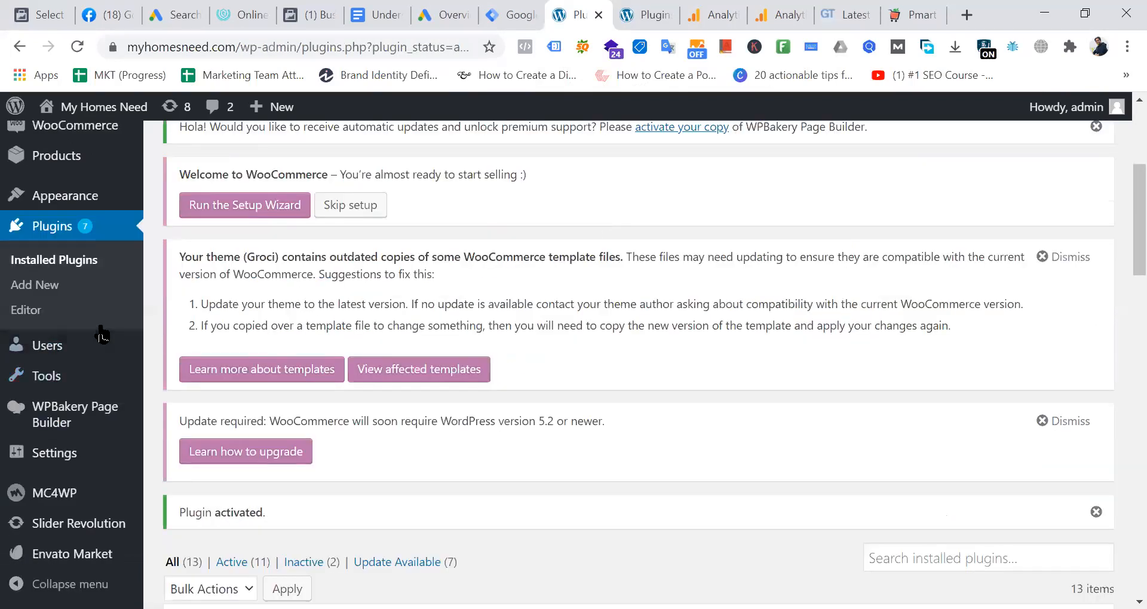
scroll(98, 328, down, 3)
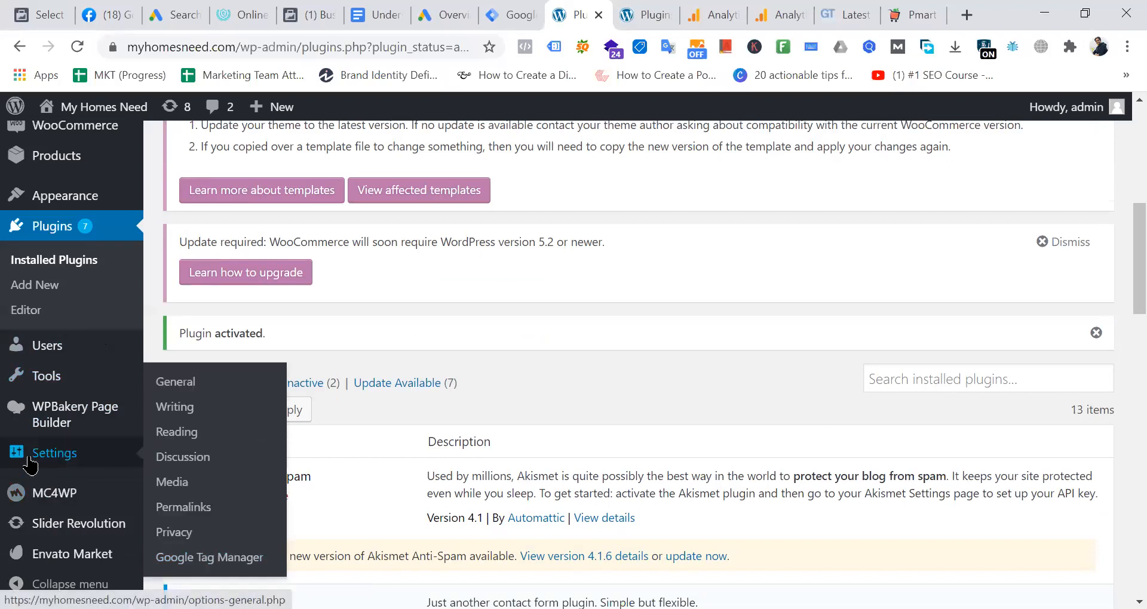
click(240, 566)
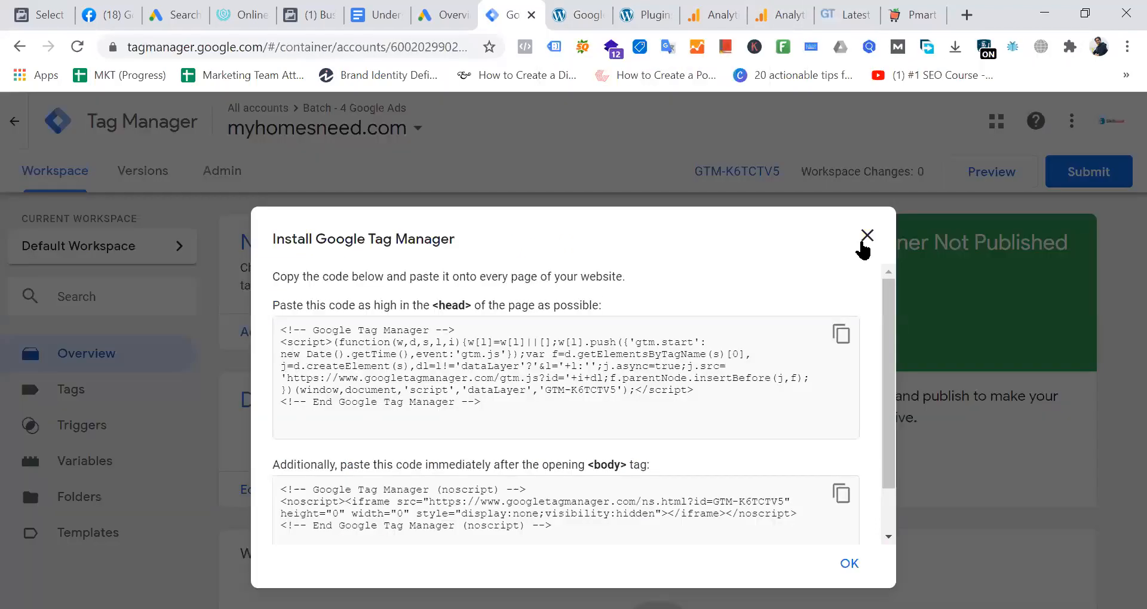
In Tag Manager, reopen the myhomesneed.com installation code and copy the container ID from the head snippet
click(862, 239)
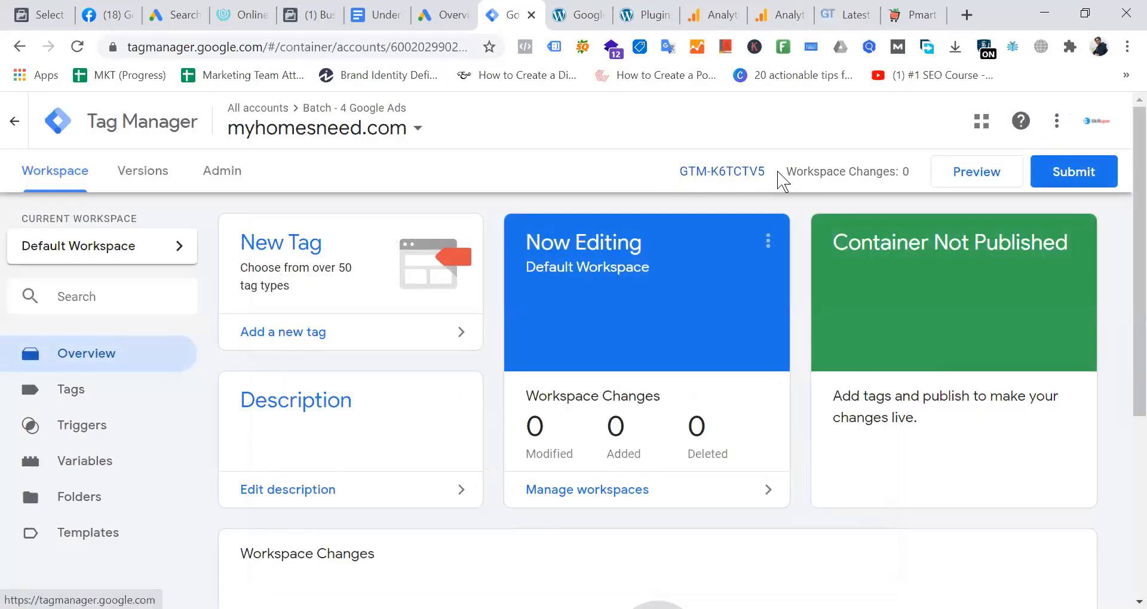
click(707, 178)
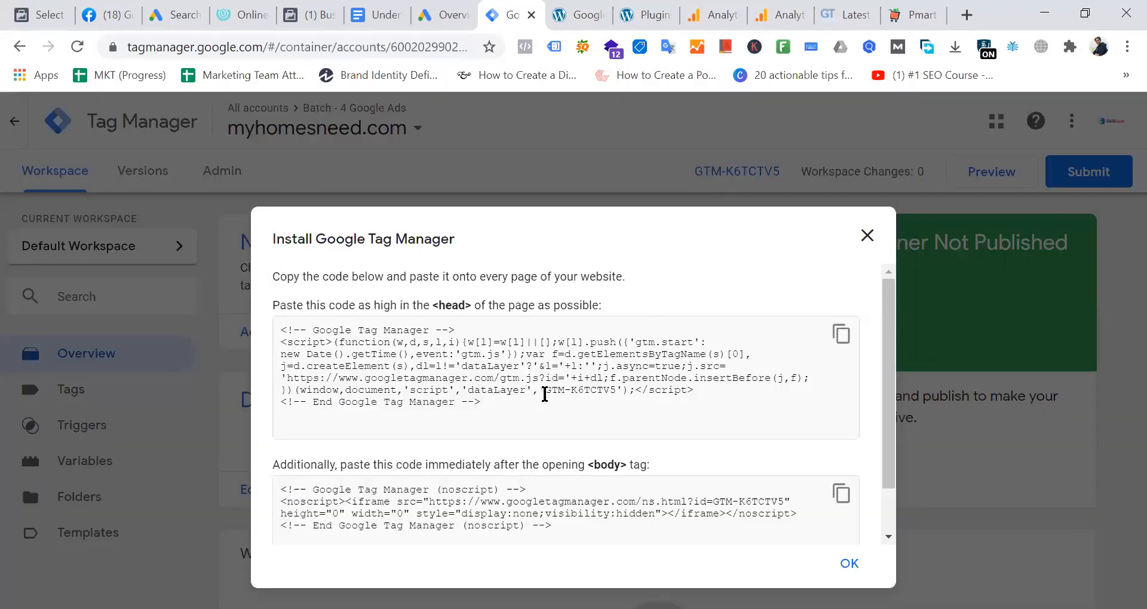
drag(545, 391, 616, 391)
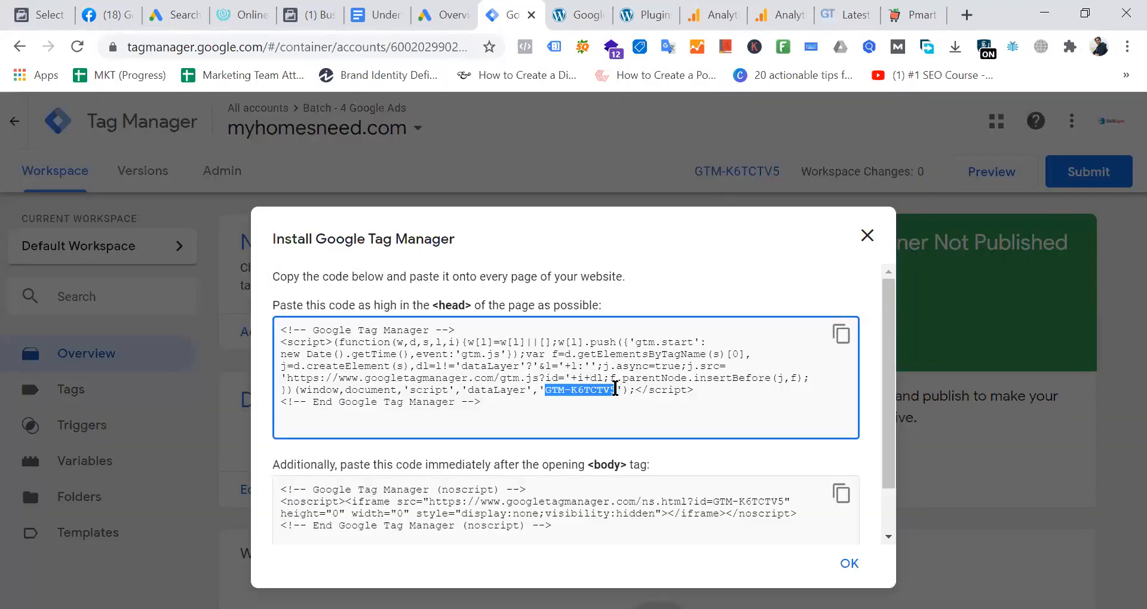
right_click(595, 394)
click(629, 398)
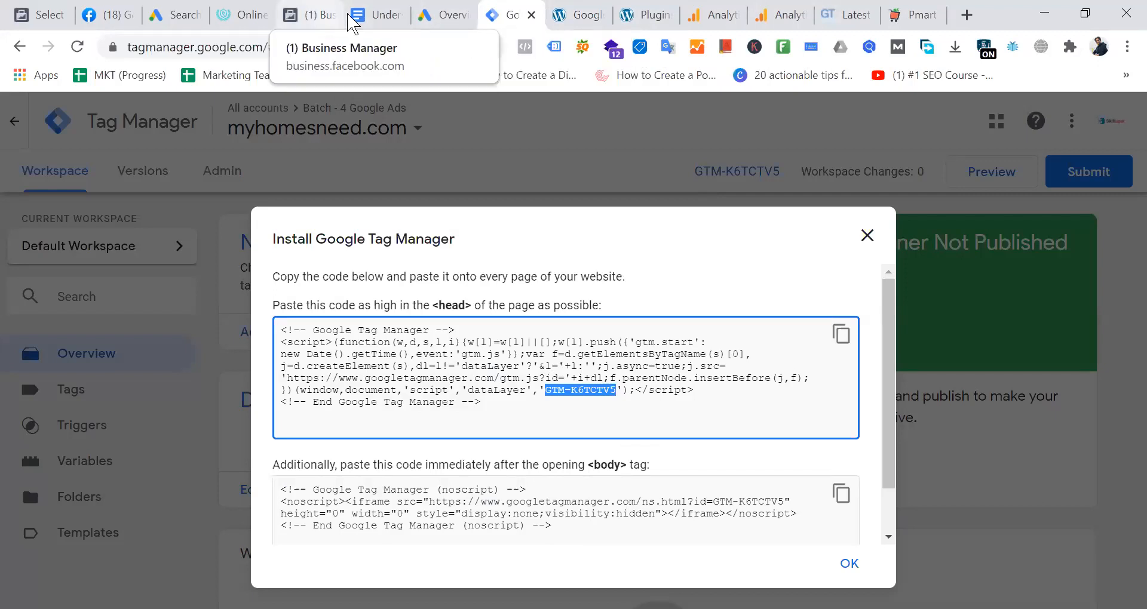
Switch to the WordPress plugin options, enter GTM-K6TCTV5 as the Google Tag Manager ID and save the changes
click(657, 14)
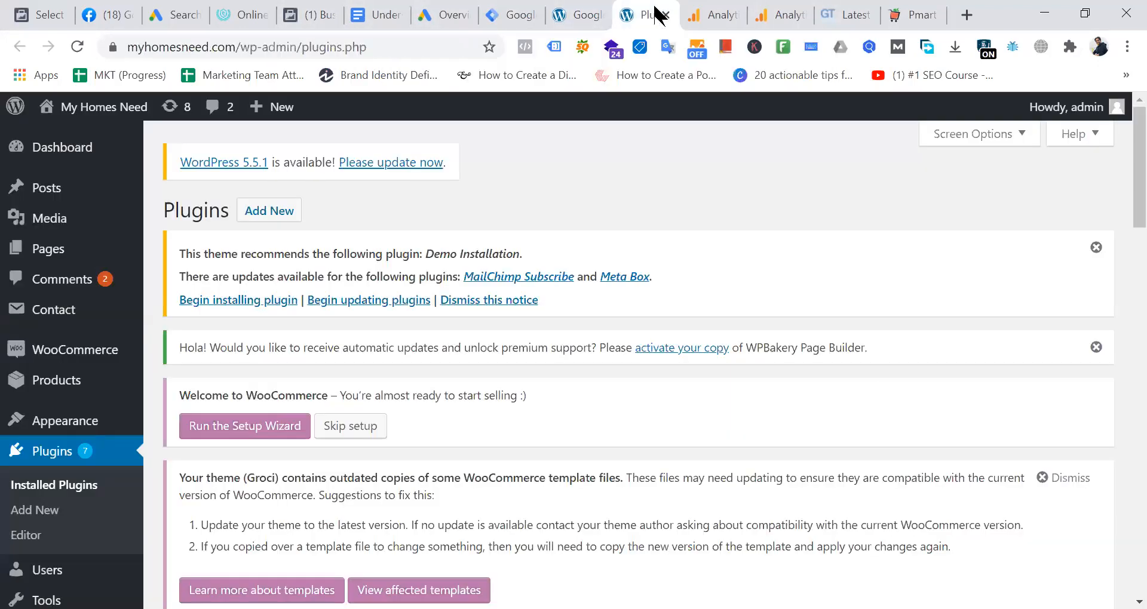
click(582, 15)
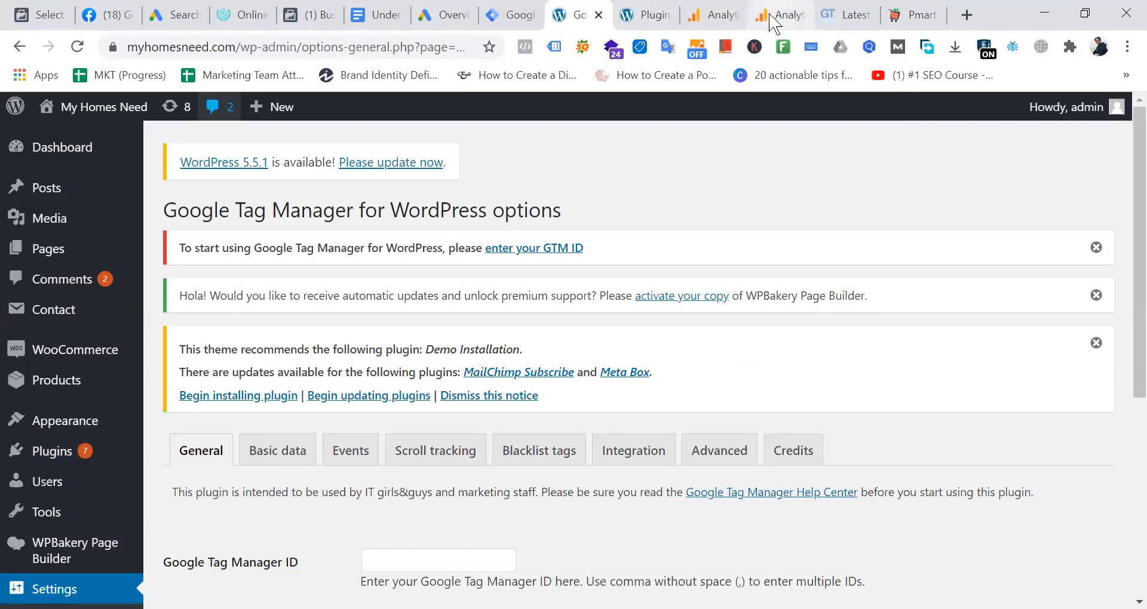
click(657, 18)
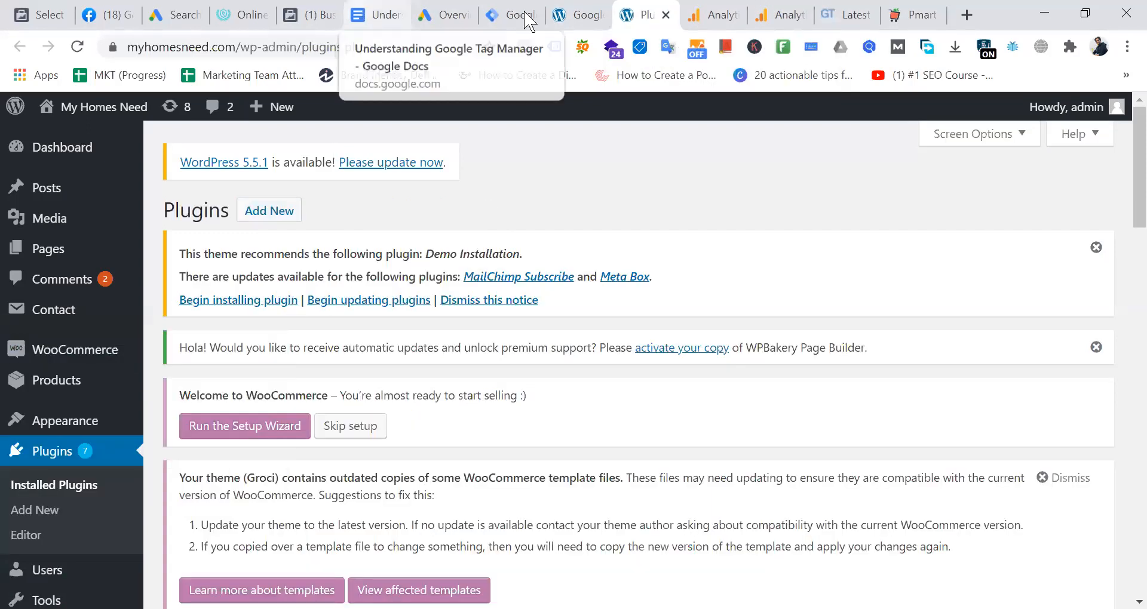
click(591, 14)
scroll(651, 328, down, 5)
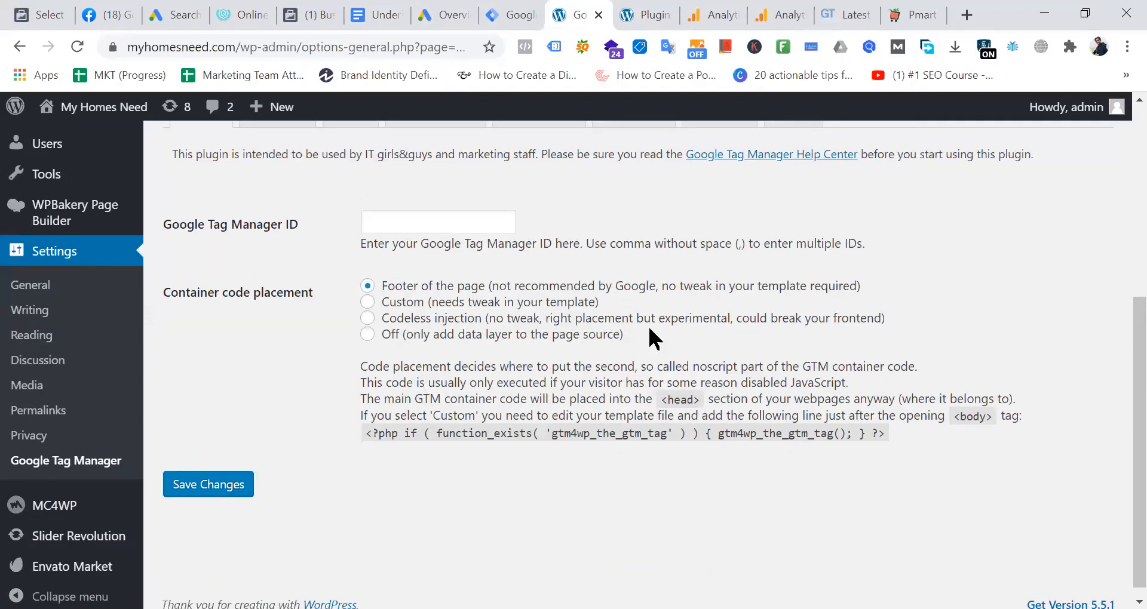
scroll(649, 338, up, 1)
click(418, 304)
key(ctrl+v)
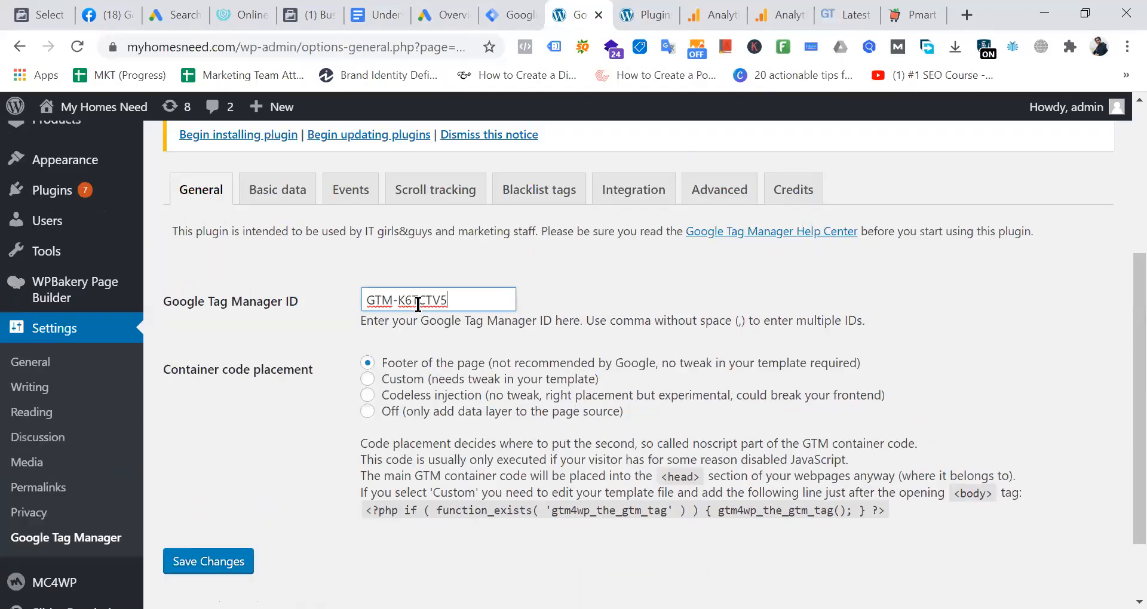
click(643, 298)
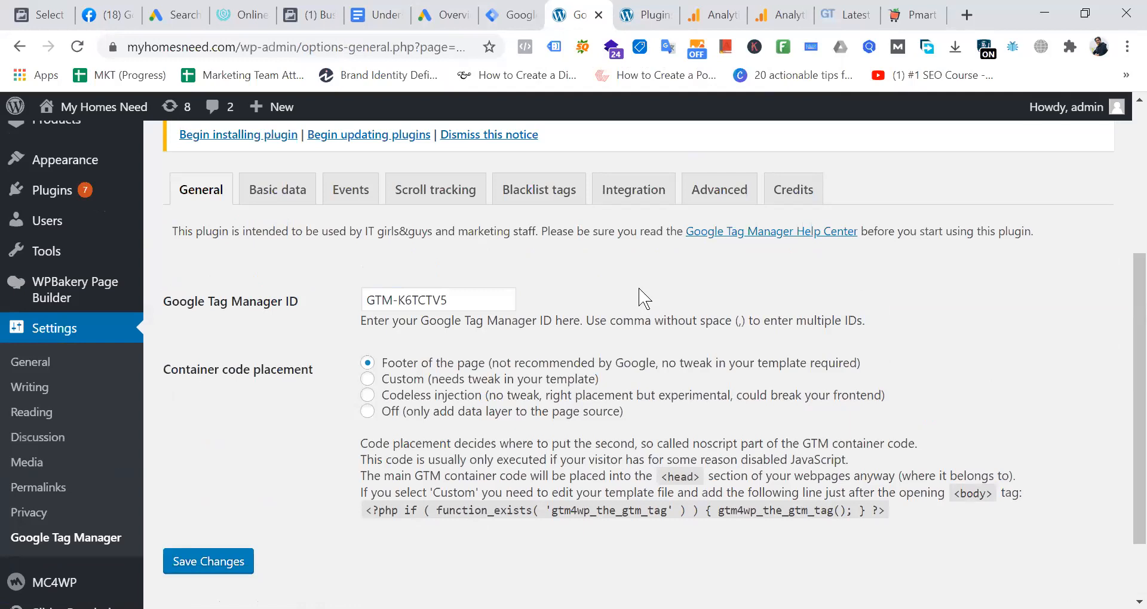
click(231, 563)
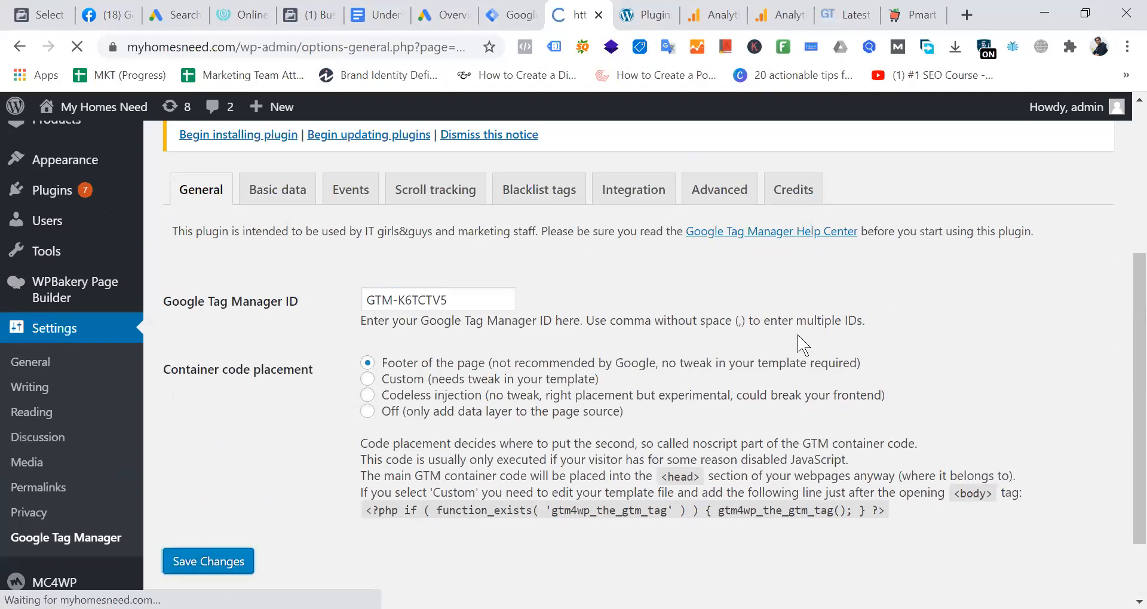
Review the Tag Manager plugin's general, integration and advanced settings
scroll(783, 269, down, 5)
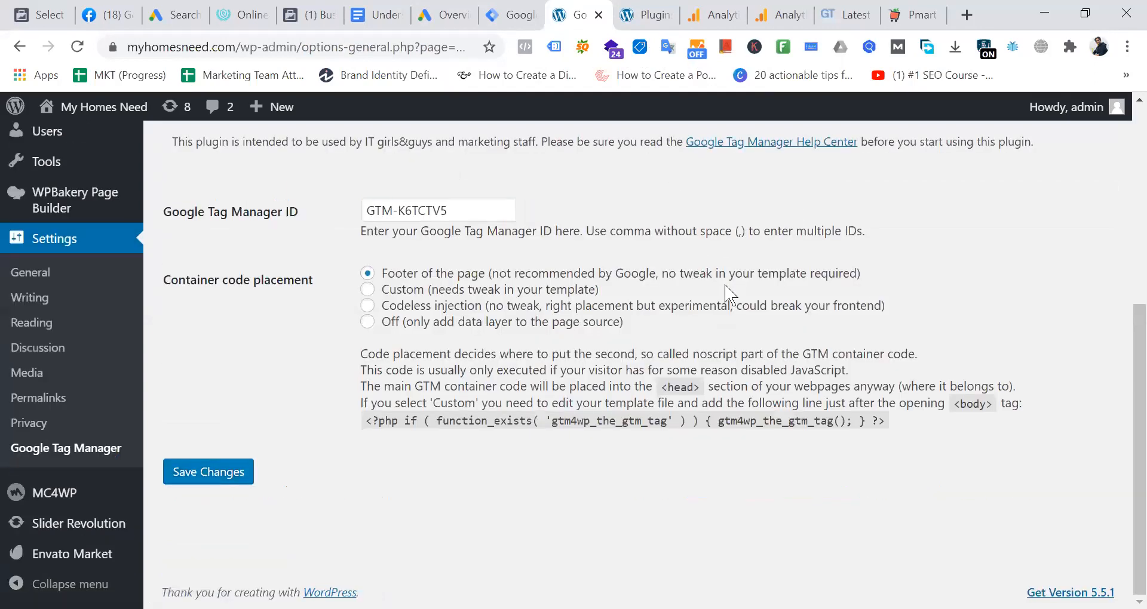
scroll(724, 293, up, 3)
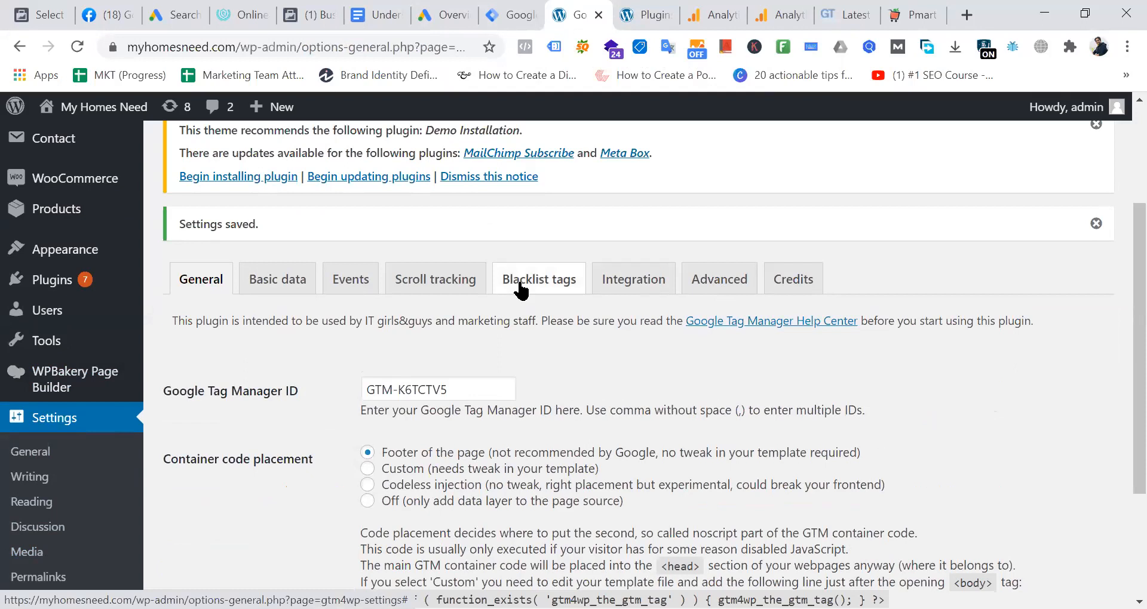
click(528, 14)
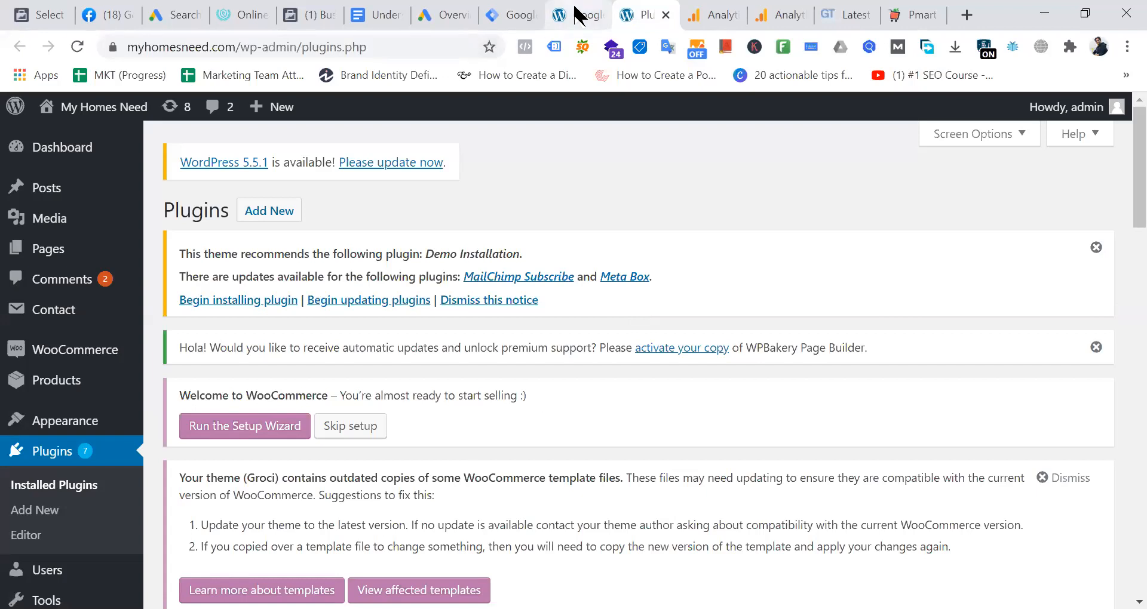
click(576, 15)
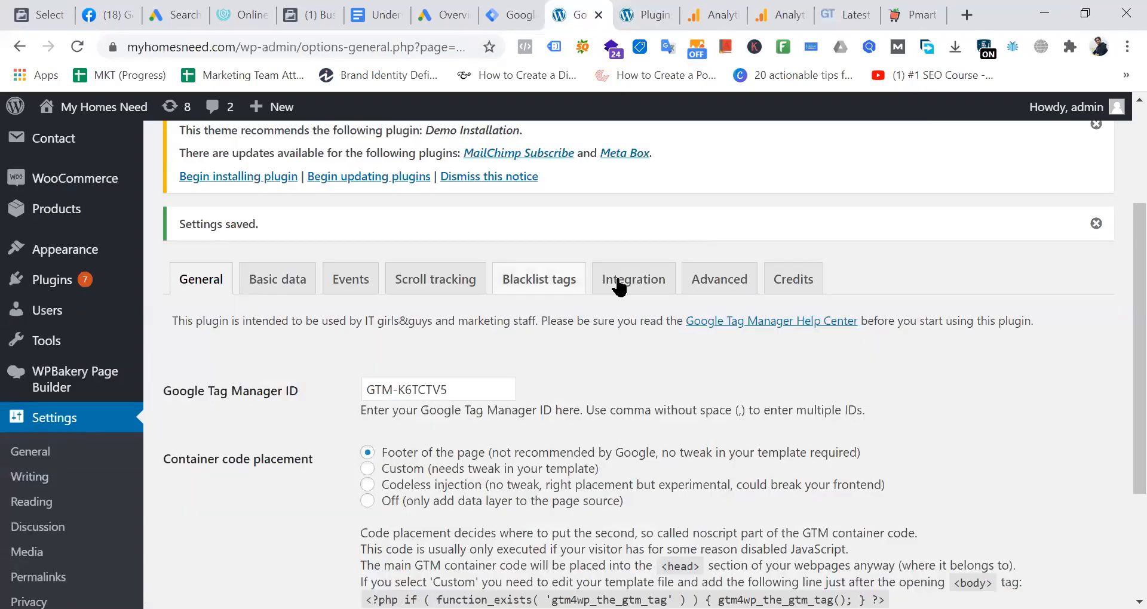
click(619, 286)
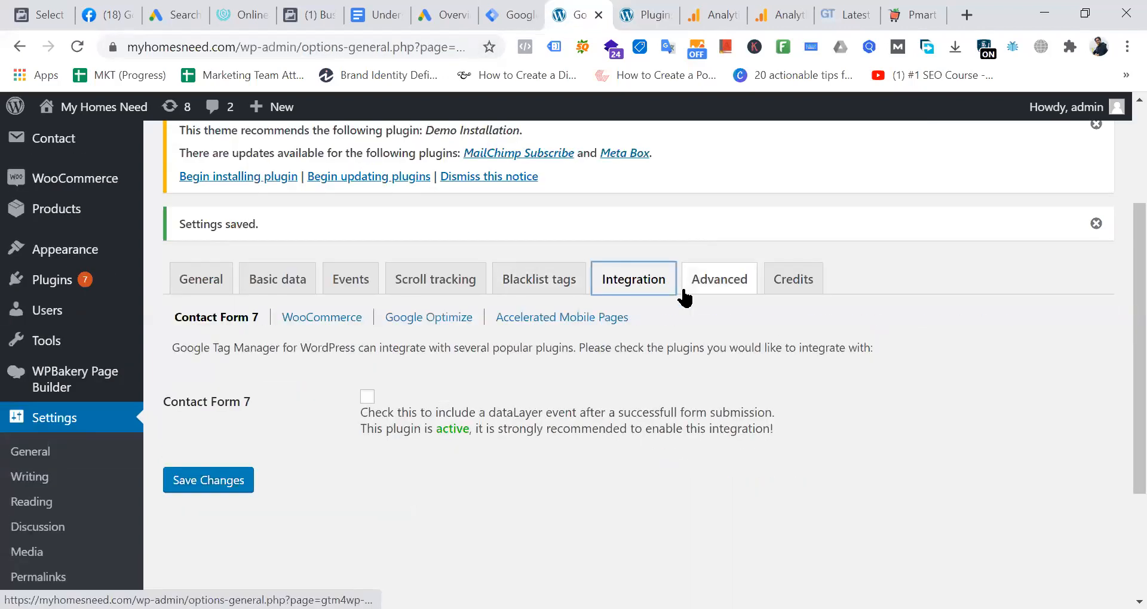
click(714, 289)
scroll(715, 289, down, 3)
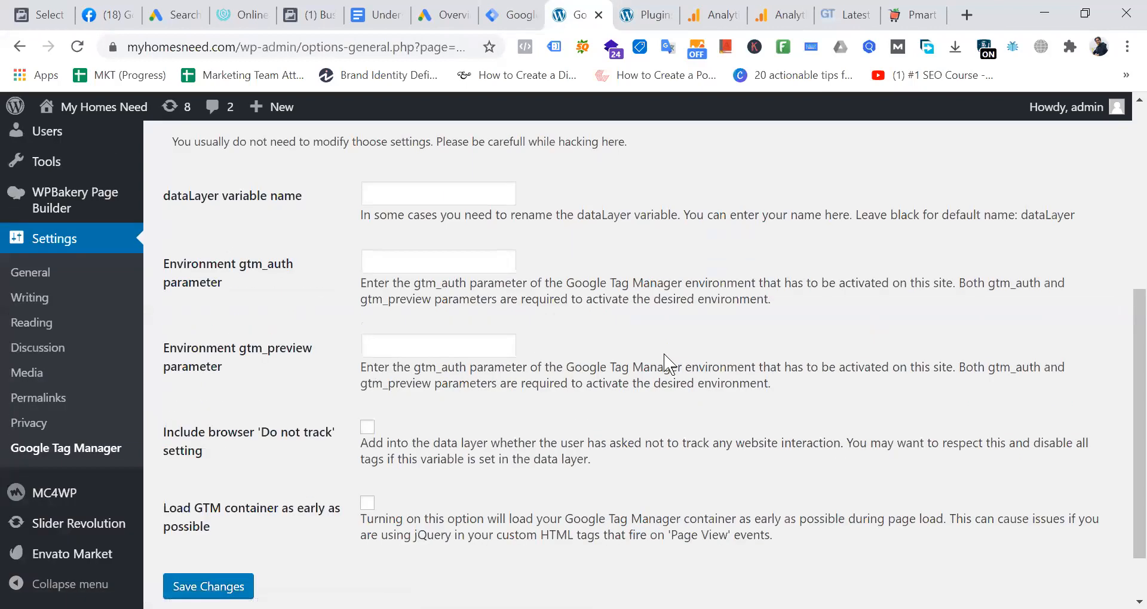
scroll(668, 363, up, 2)
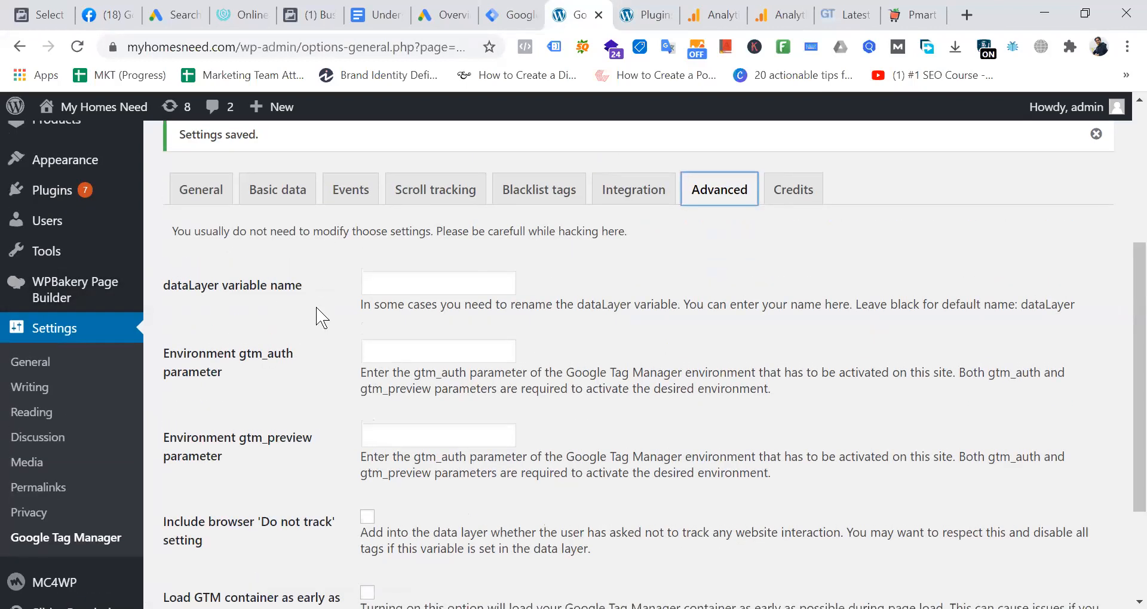
scroll(322, 318, down, 3)
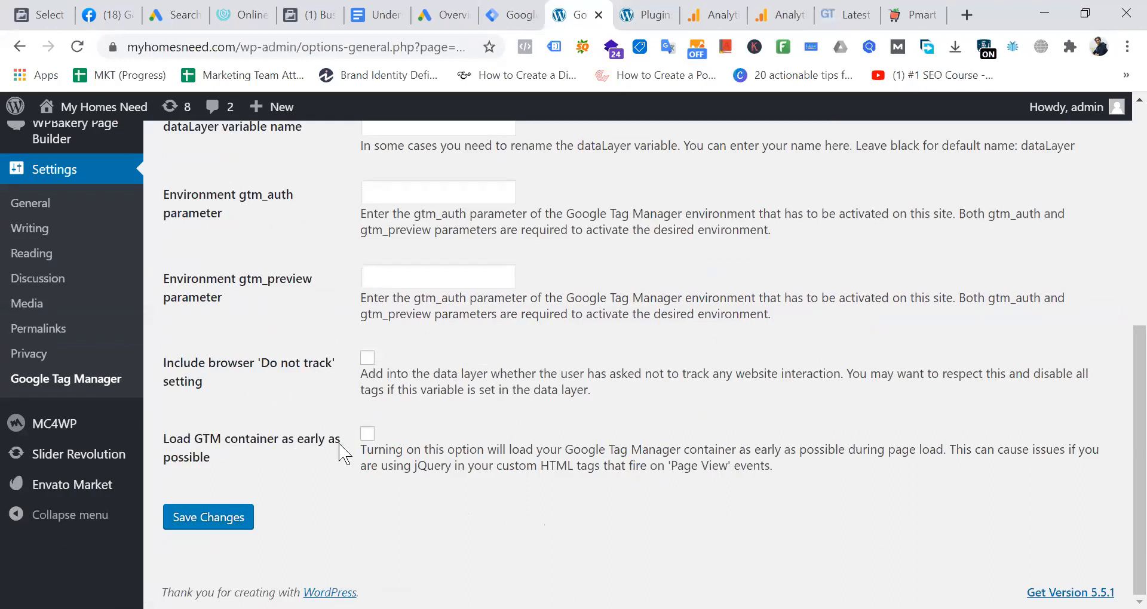
Turn on loading the GTM container as early as possible in the plugin's advanced settings and save the changes
click(366, 434)
scroll(587, 293, up, 3)
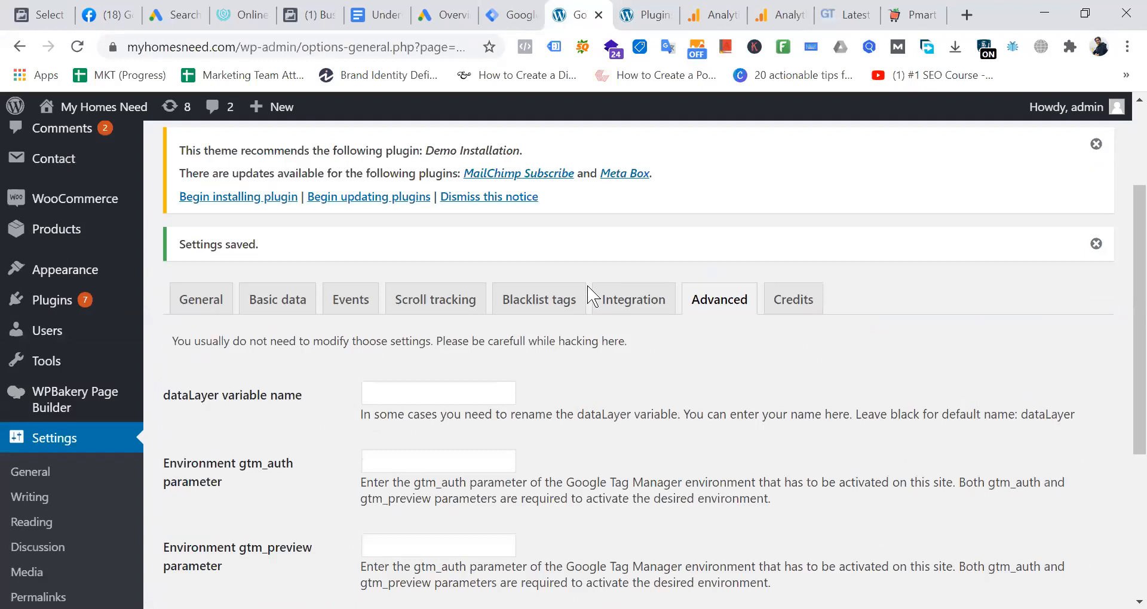
scroll(591, 294, down, 1)
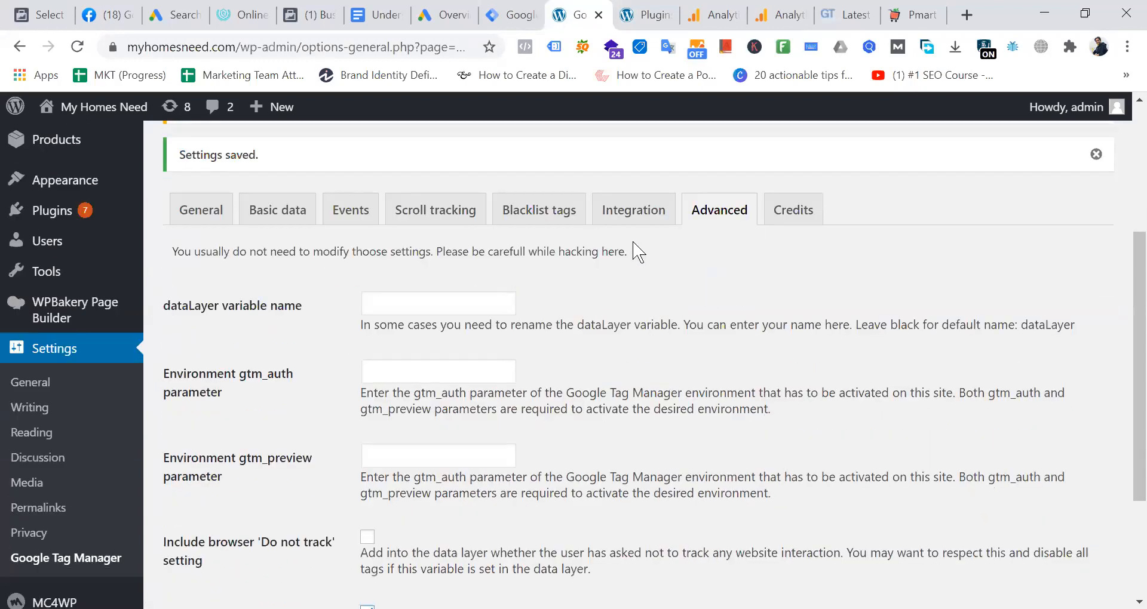
click(788, 218)
click(221, 412)
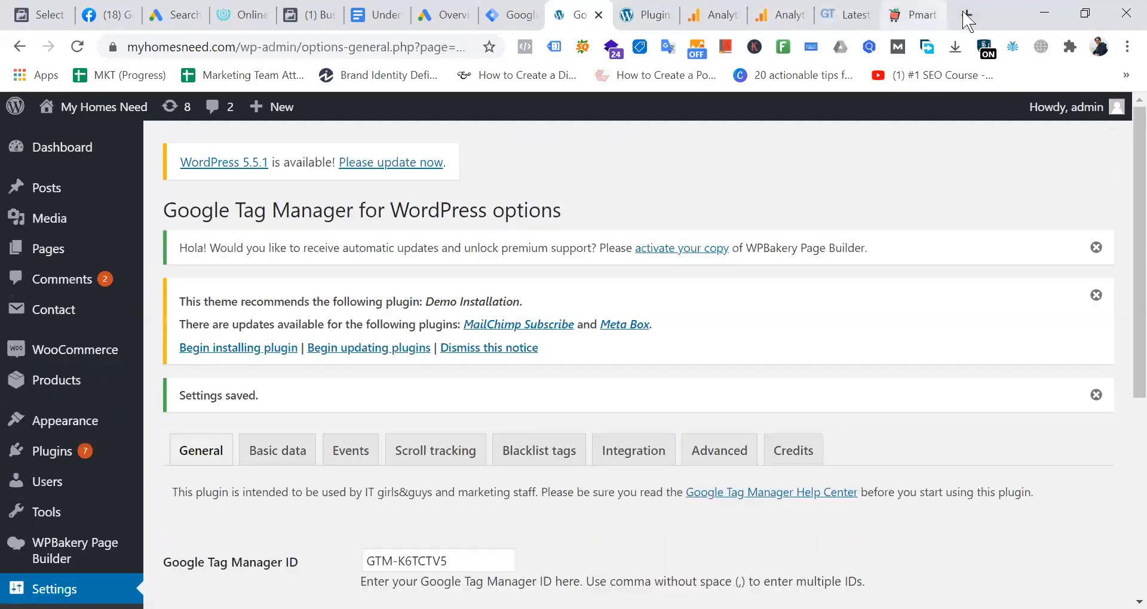
Search Google for "google tag assistant" in a new browser tab and open the Tag Assistant (by Google) extension page
click(966, 15)
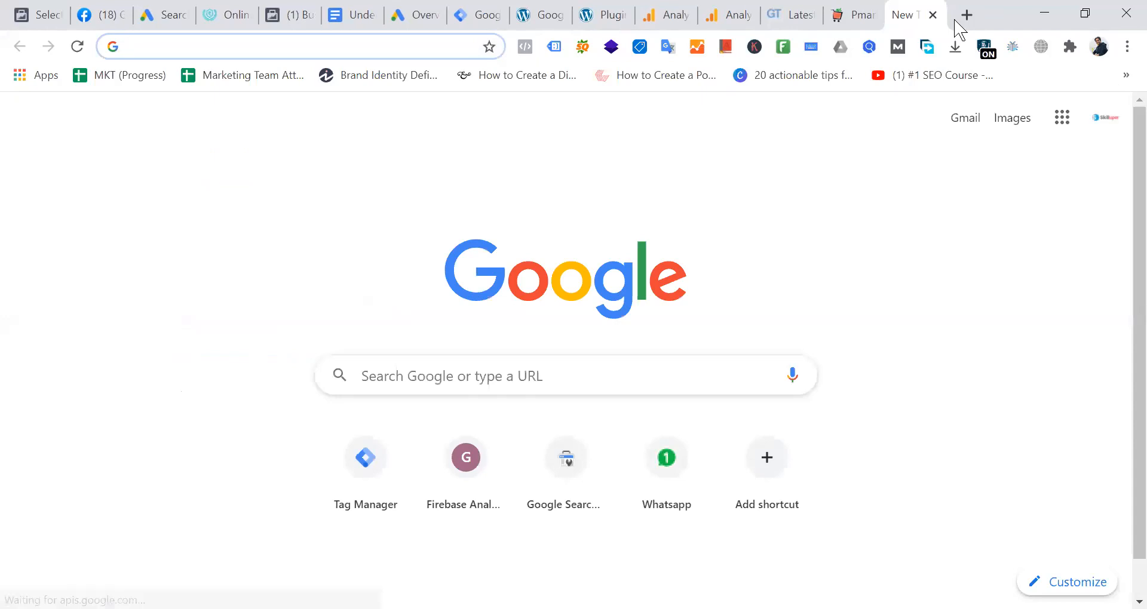
text(google ta)
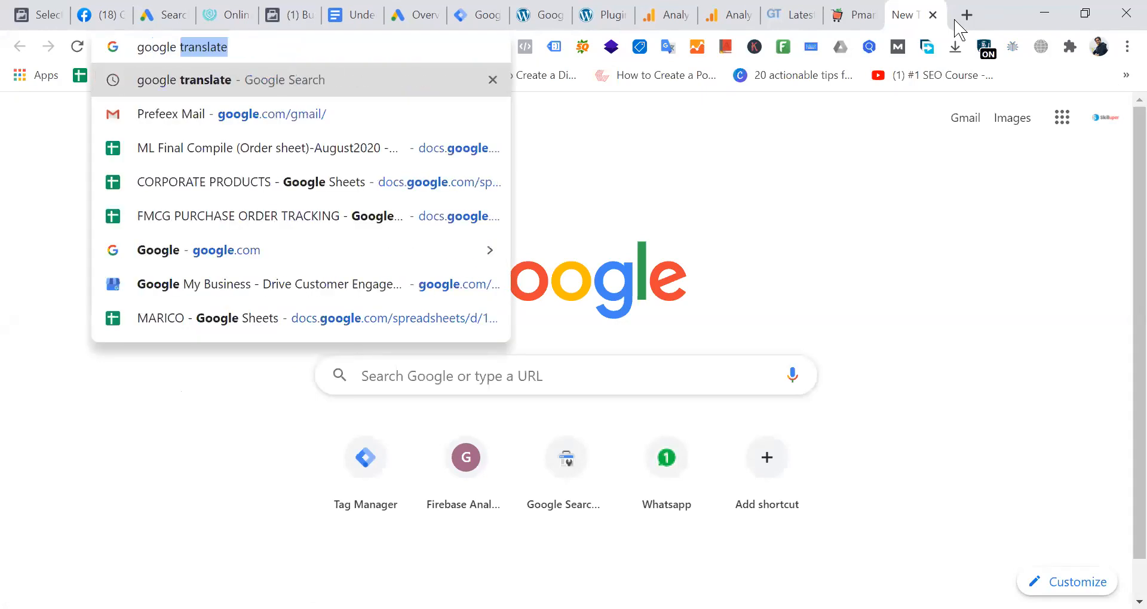
text(g assi)
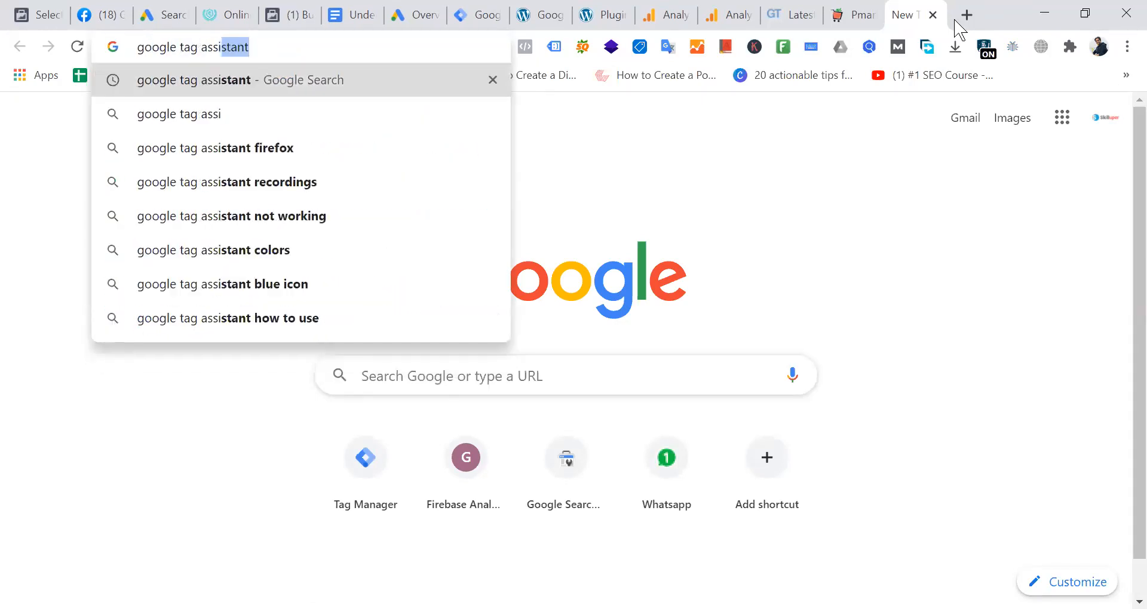
key(Return)
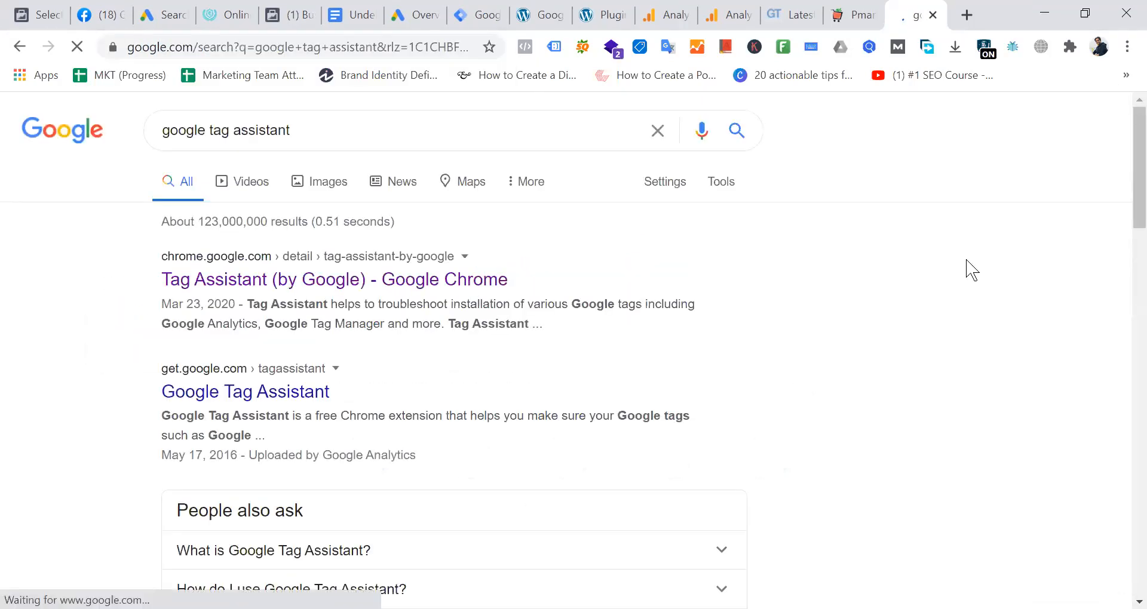
click(443, 295)
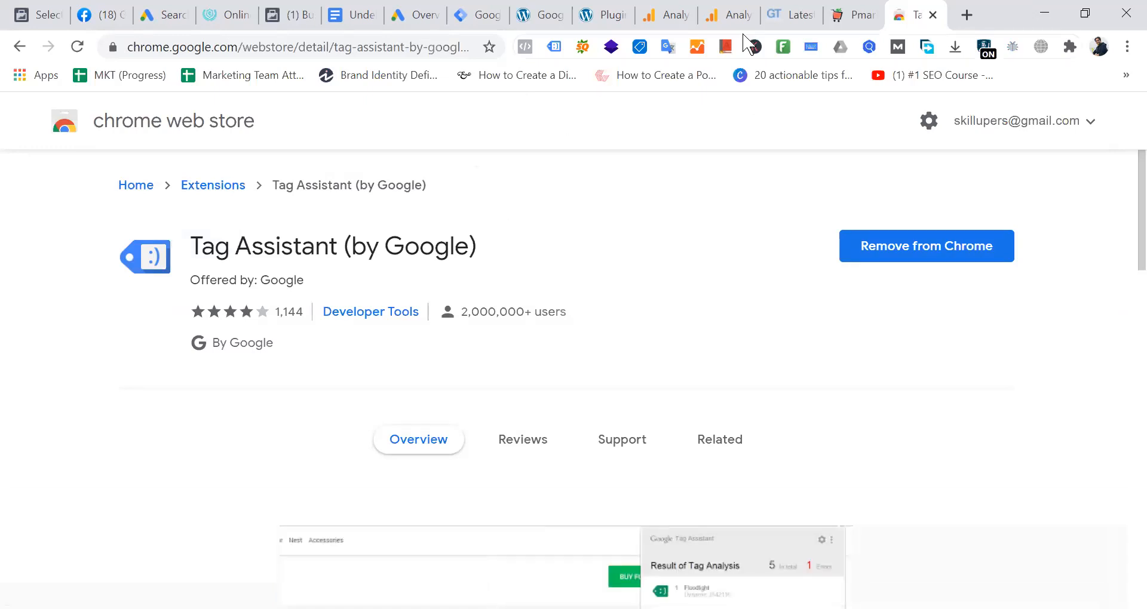
Copy the myhomesneed.com domain from the WordPress admin address and open the site in a new browser tab
click(544, 17)
drag(237, 52, 128, 47)
key(ctrl+c)
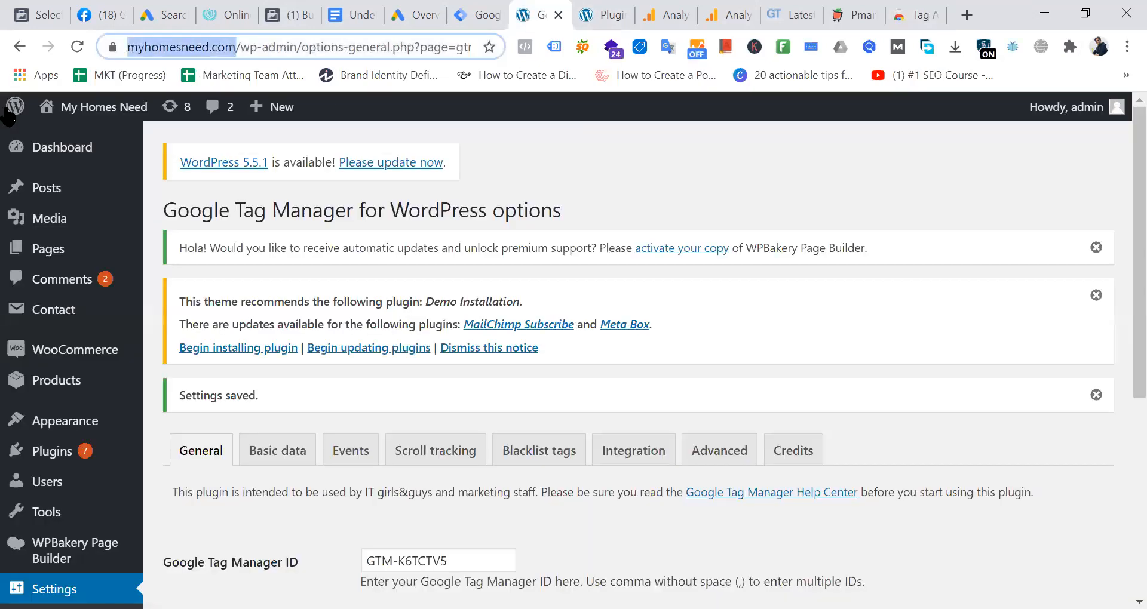
click(921, 18)
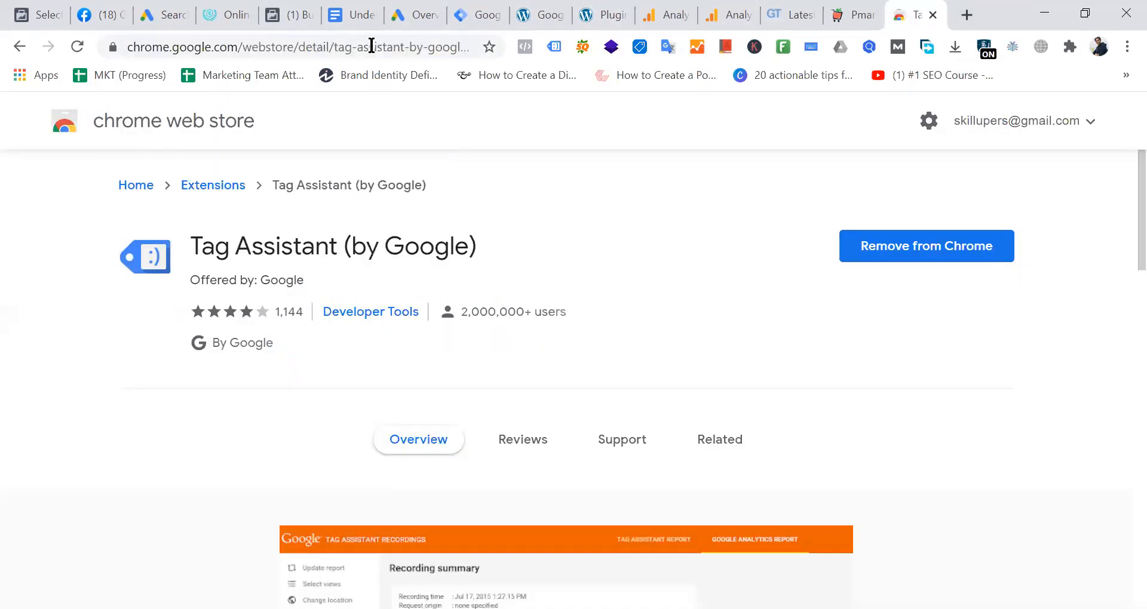
click(965, 15)
key(ctrl+v)
key(Return)
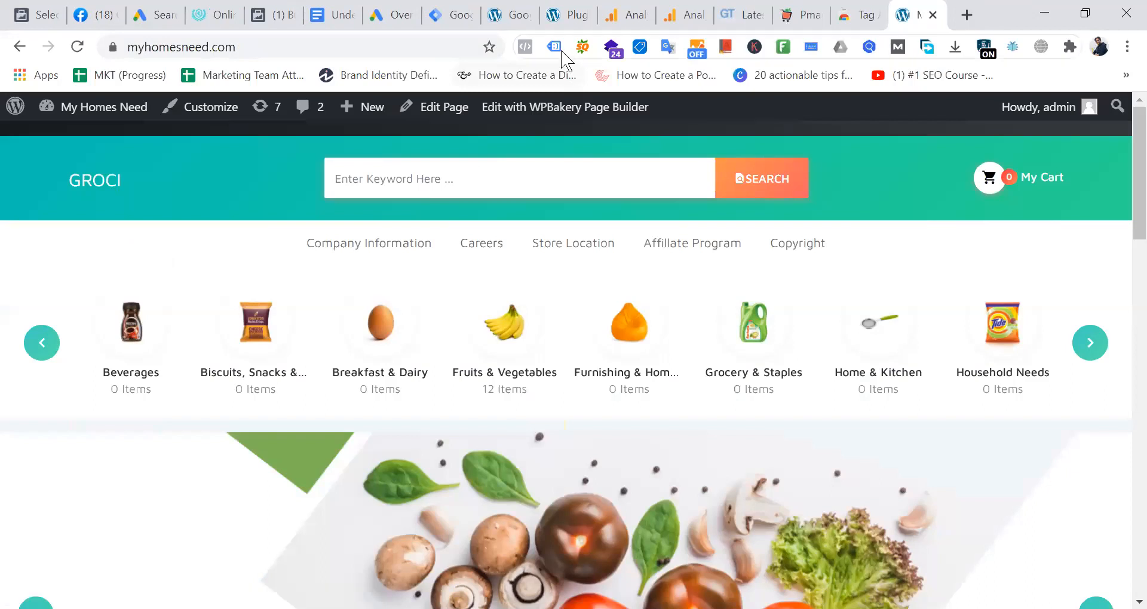
Enable Google Tag Assistant on the myhomesneed.com page and reload the site to run the tag analysis
click(555, 47)
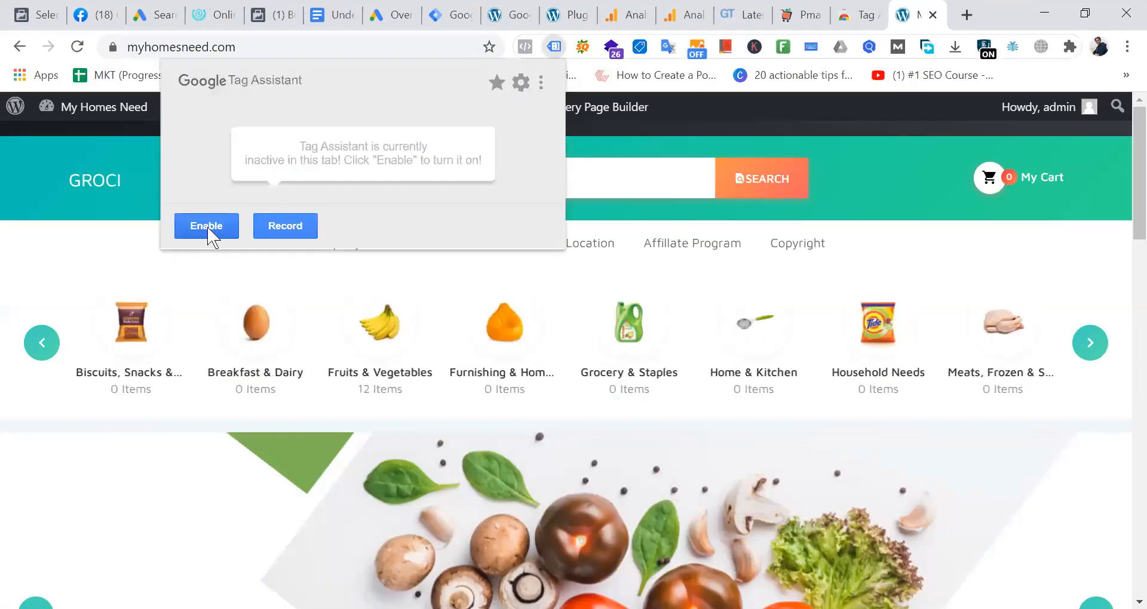
click(432, 47)
key(Return)
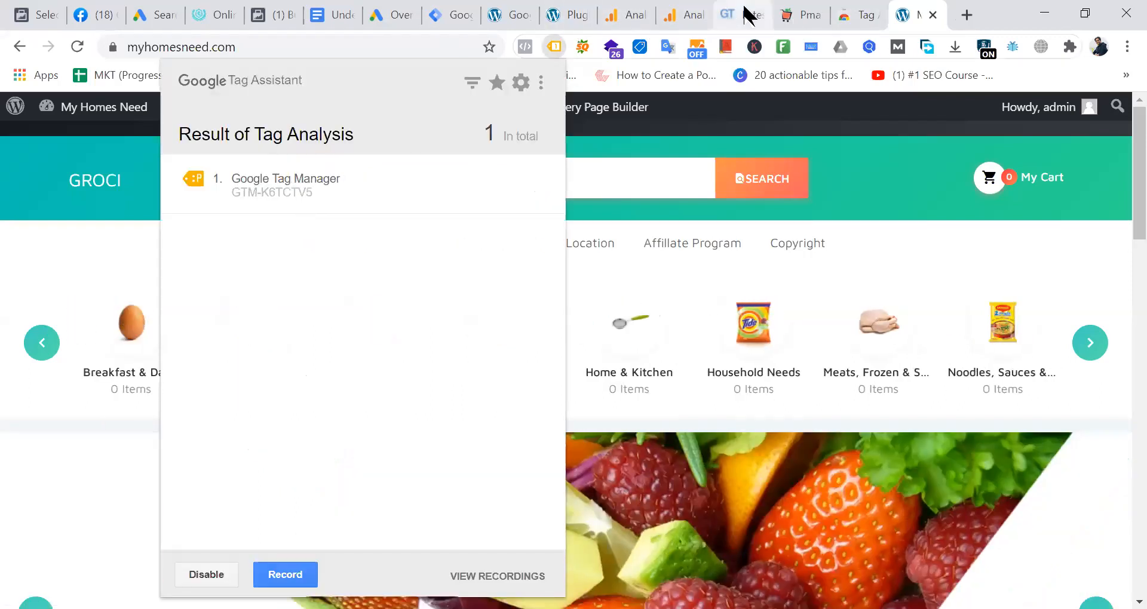
Close the installation code dialog in Tag Manager, and review the Tag Assistant analysis on the myhomesneed.com page
click(459, 15)
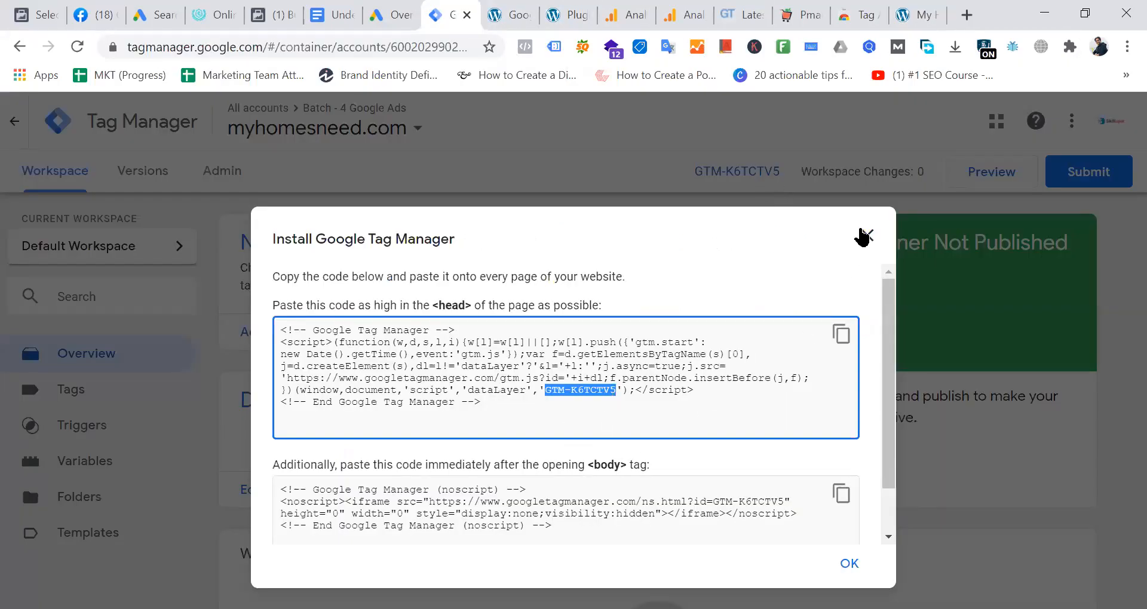
click(846, 561)
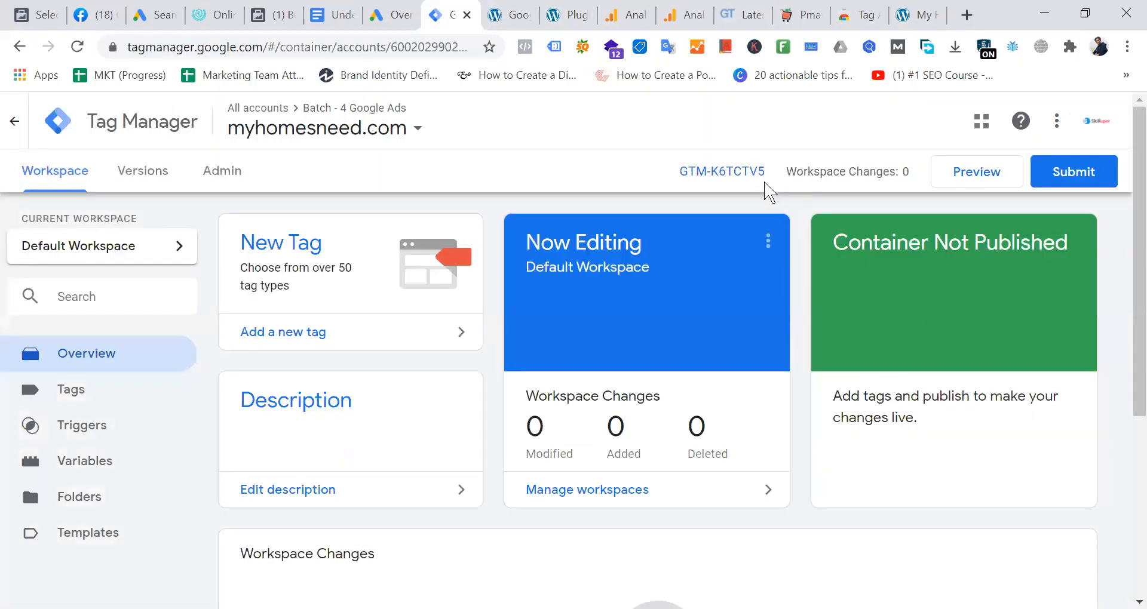
click(930, 15)
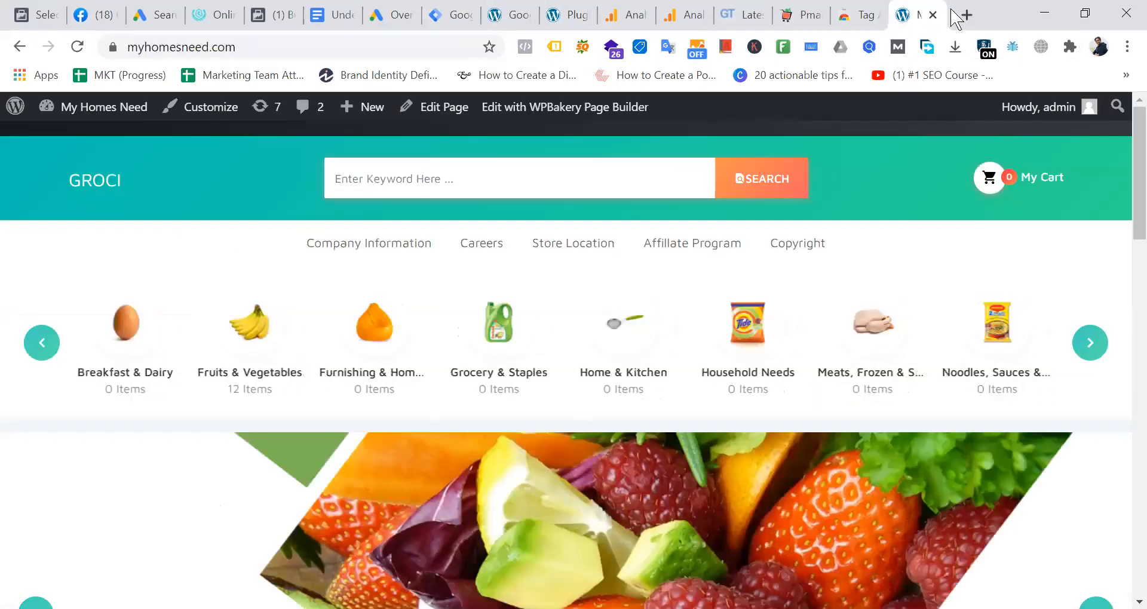
click(554, 47)
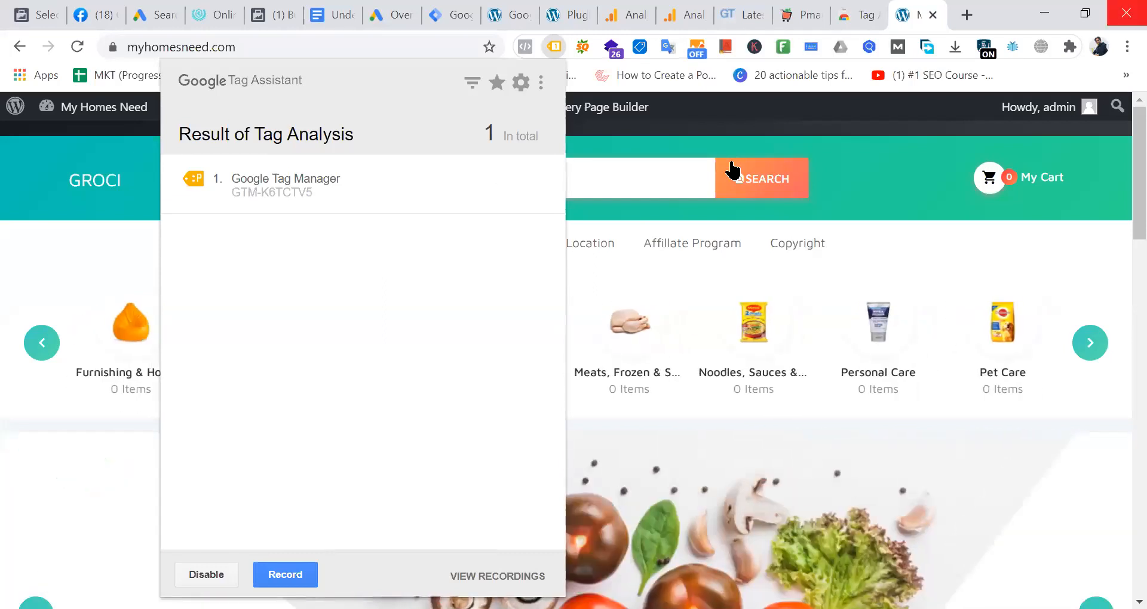
click(852, 113)
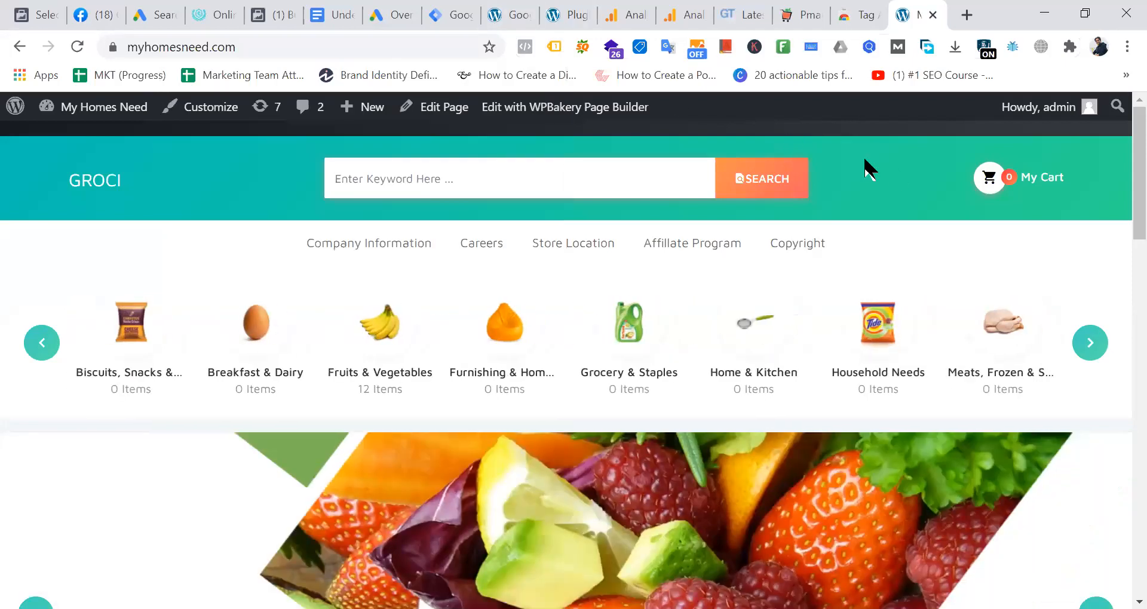
Switch to Tag Manager and submit the container, publishing a version named "Google Tag Manager"
click(450, 14)
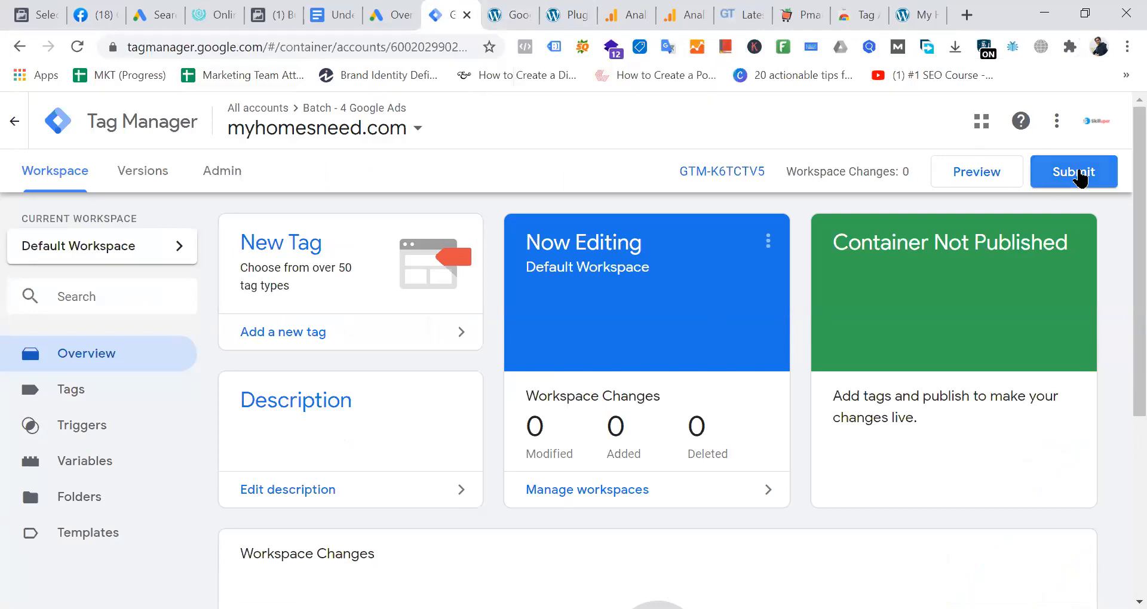
click(1080, 178)
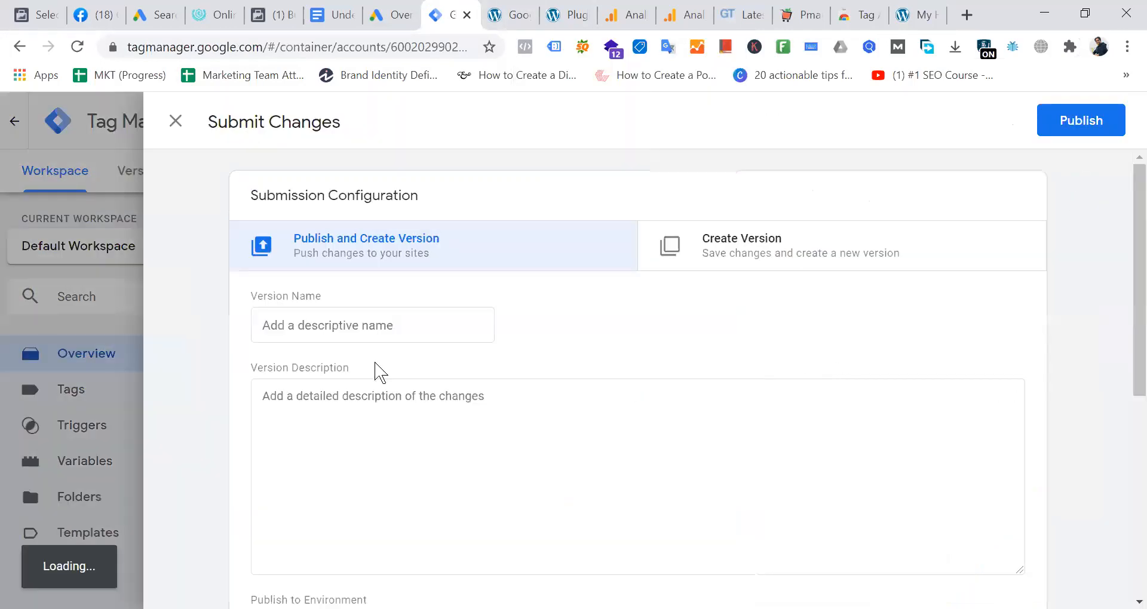
click(370, 328)
text(Google)
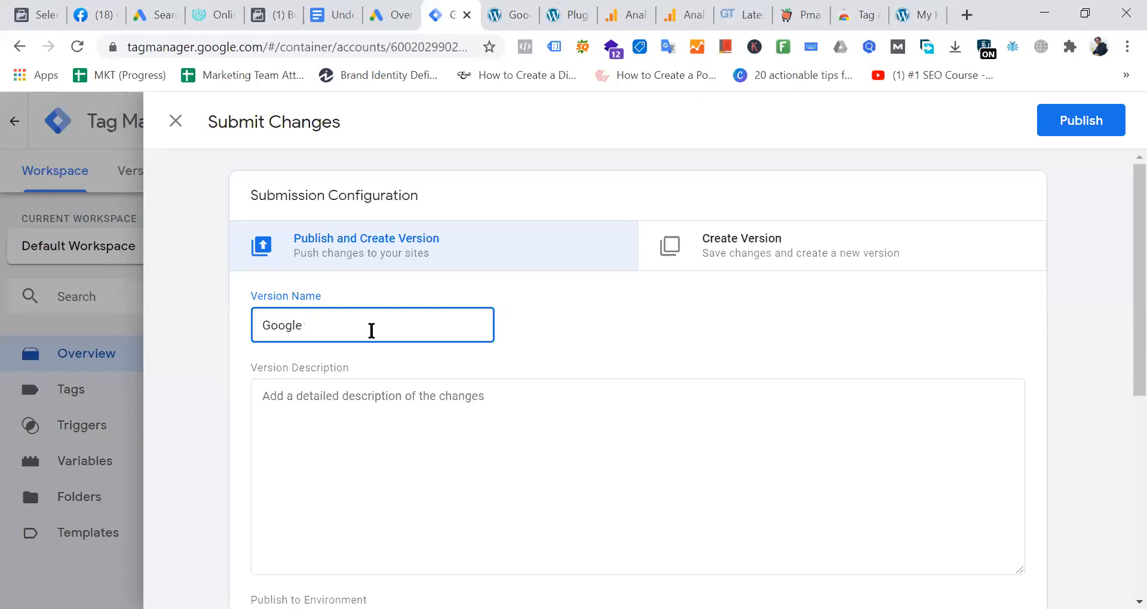
text(Tag Manager)
click(1098, 126)
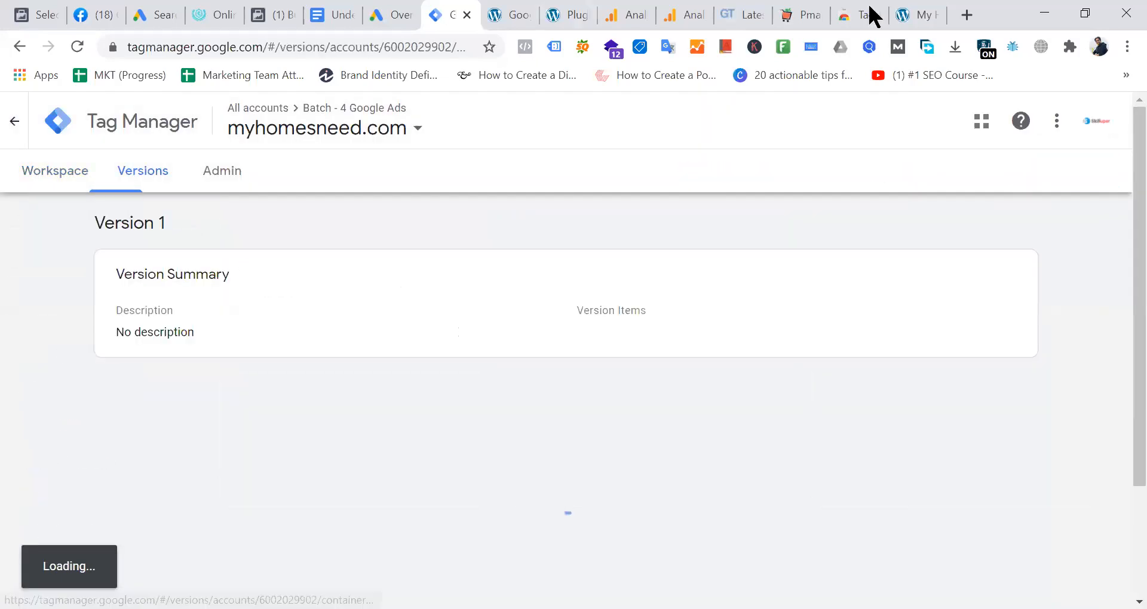
Switch to the myhomesneed.com page, reload it and check the Google Tag Manager tag's status in Tag Assistant
click(923, 14)
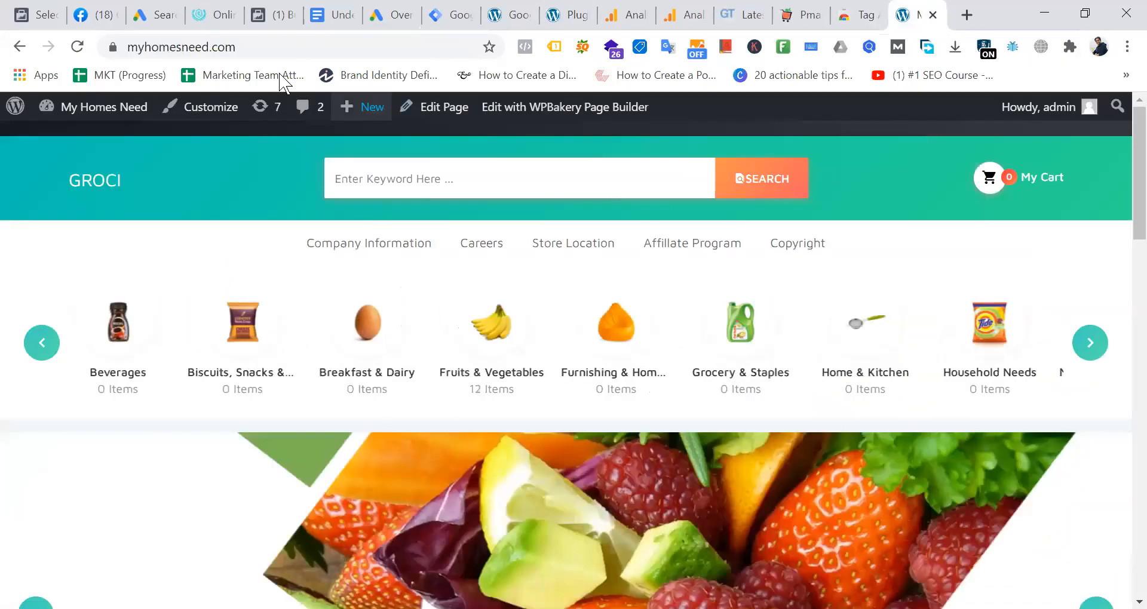
click(287, 51)
key(Return)
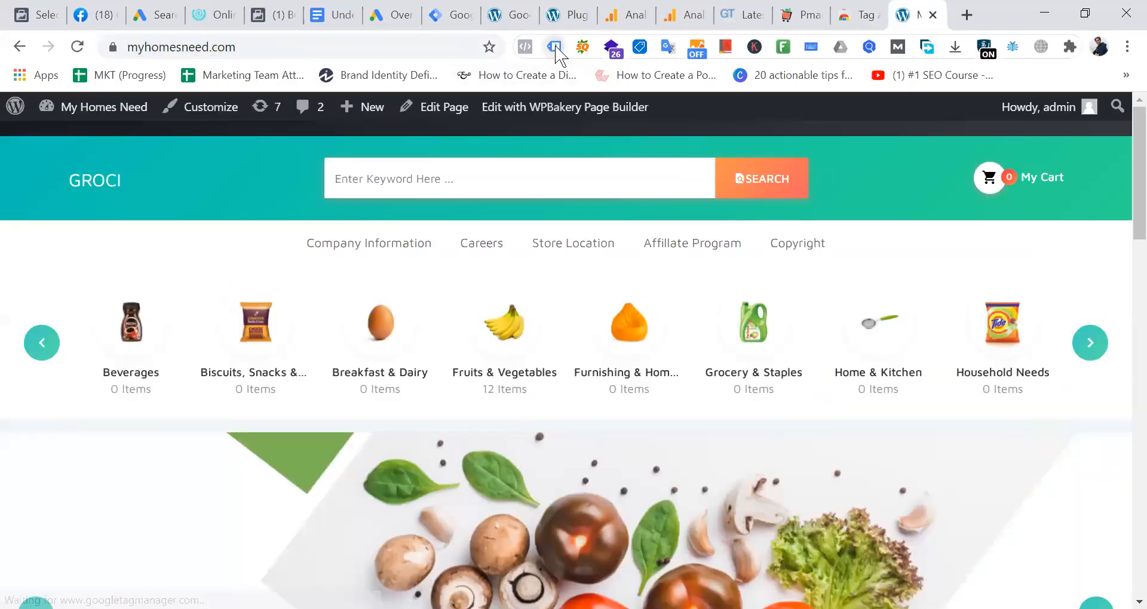
click(554, 48)
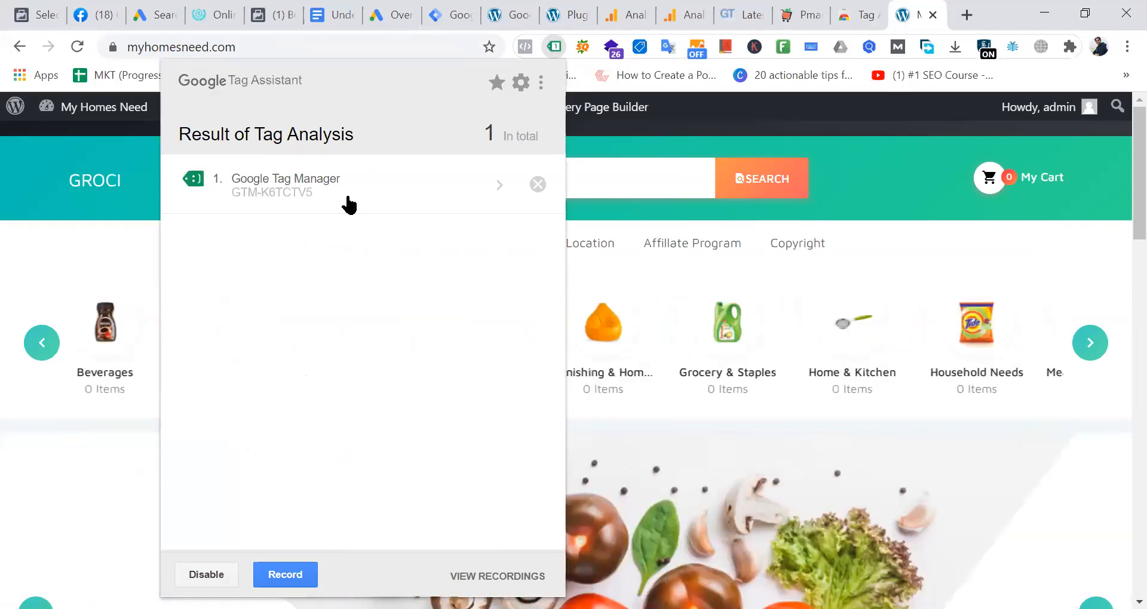
click(894, 124)
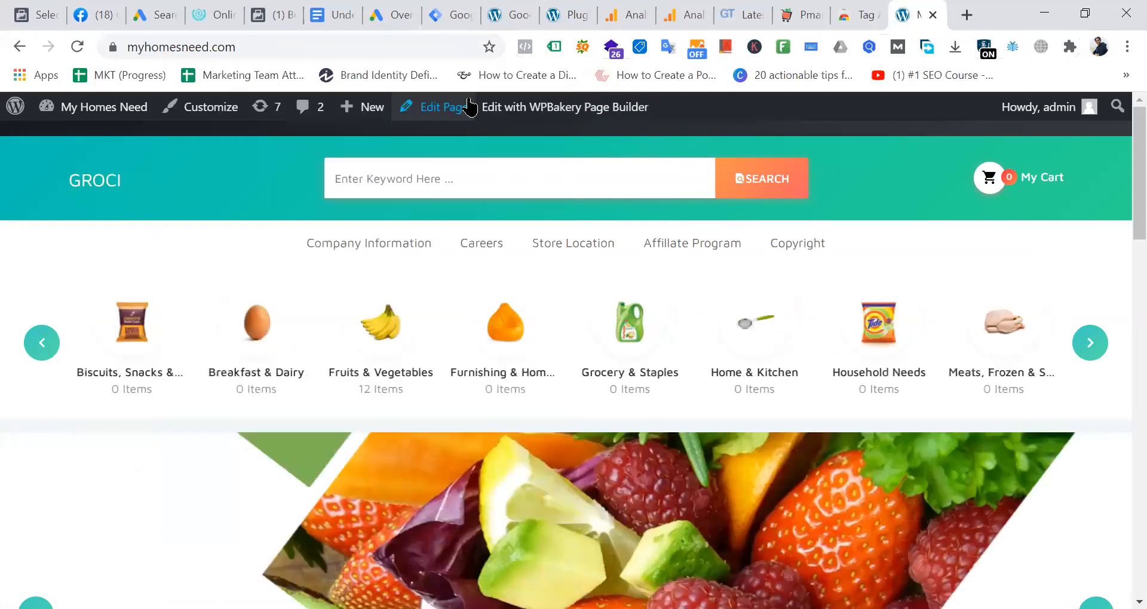
Switch to Tag Manager and return from the published version to the container's workspace overview
click(460, 15)
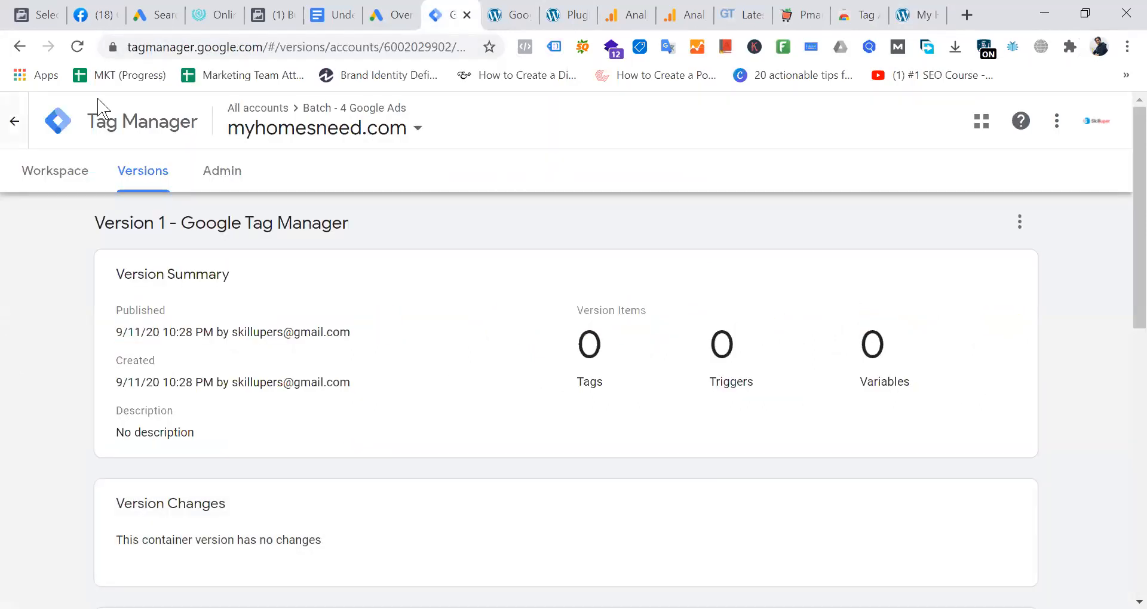
click(52, 172)
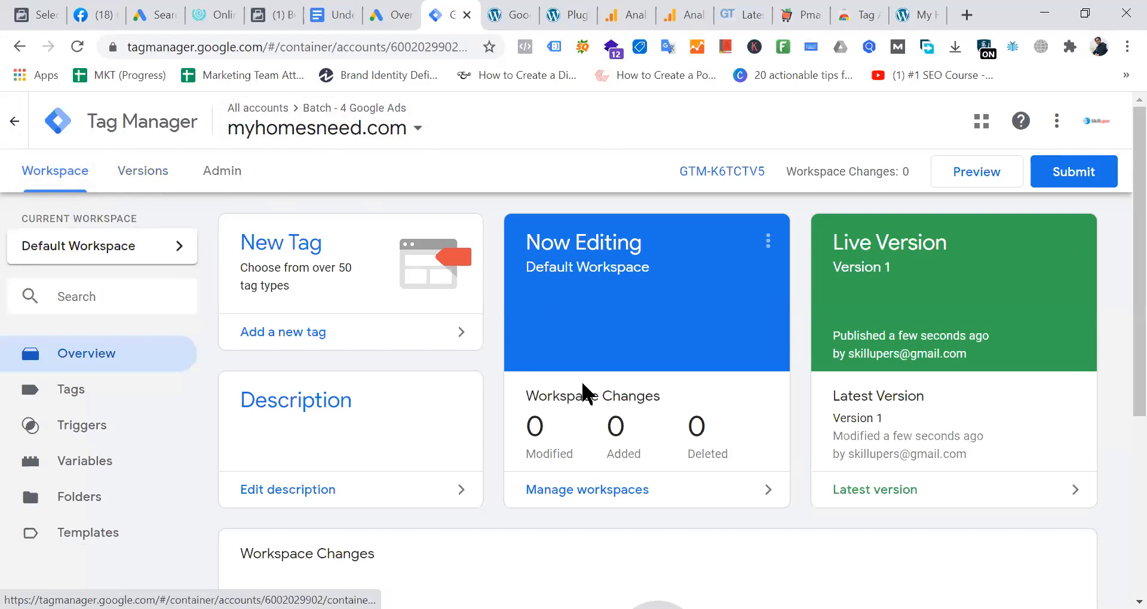
click(922, 15)
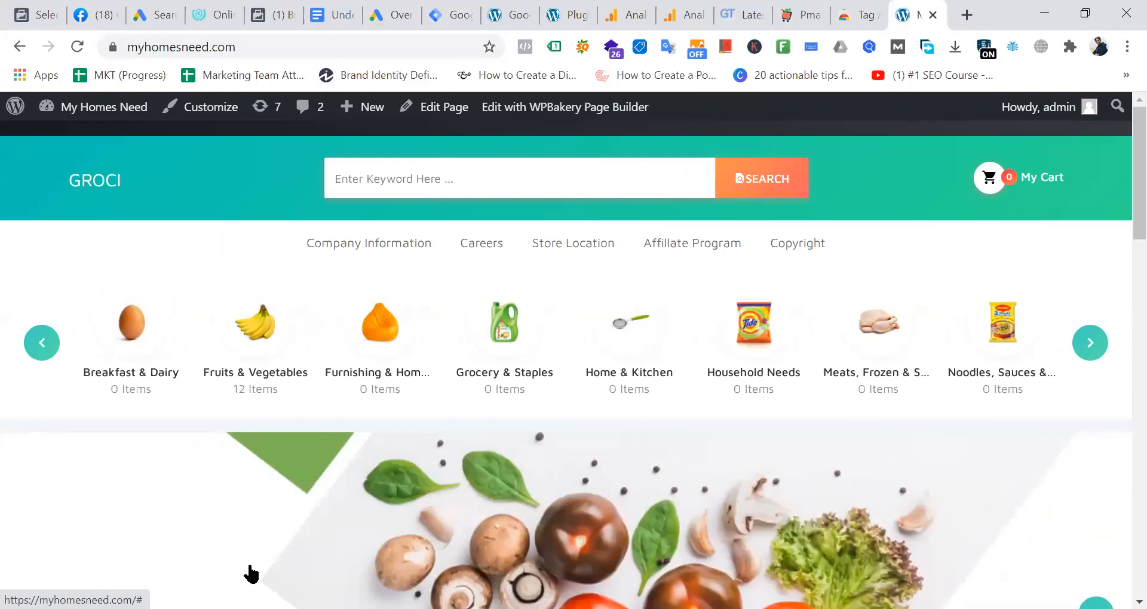
click(461, 15)
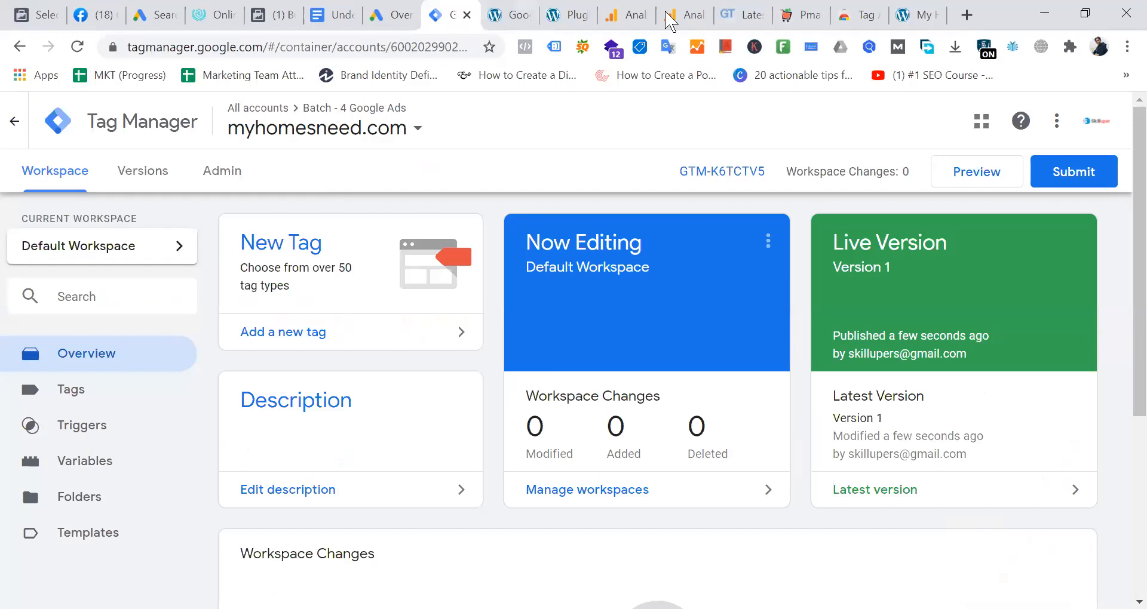
click(399, 19)
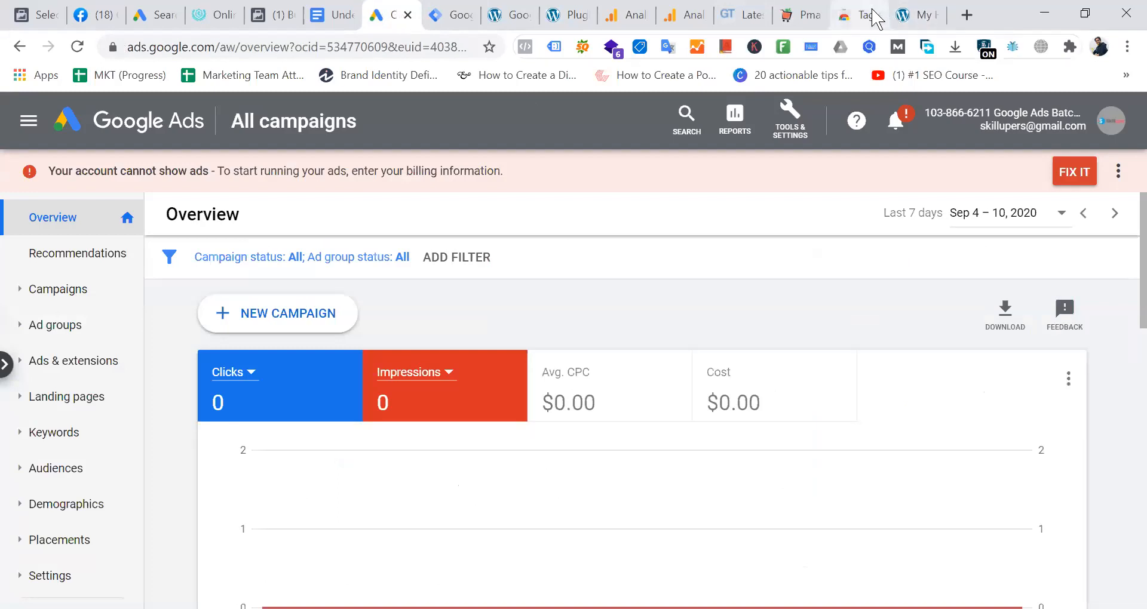
click(916, 15)
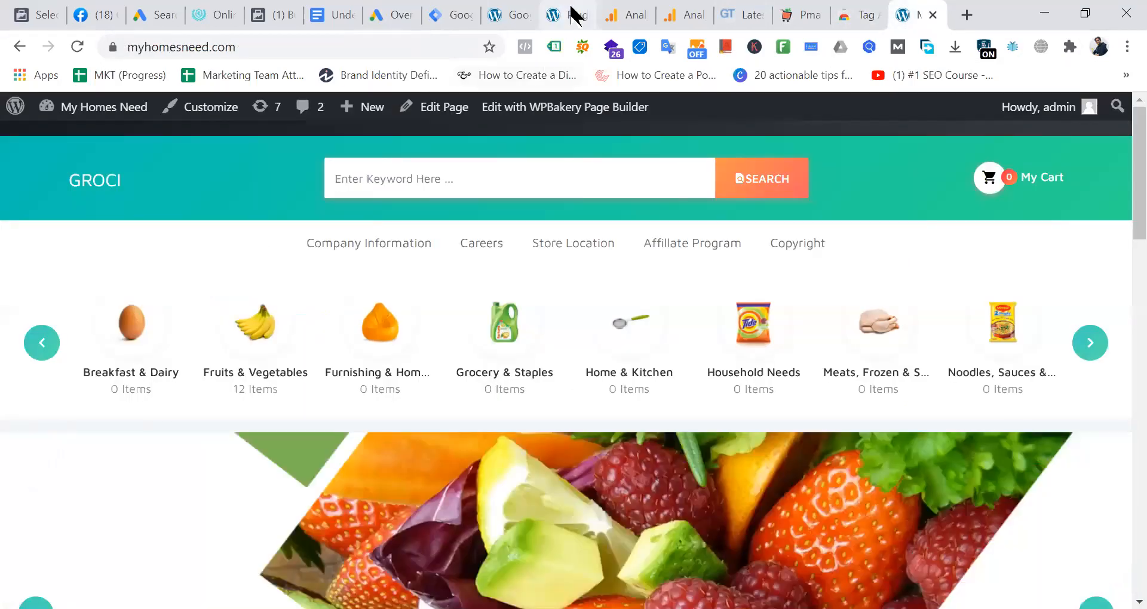
click(574, 15)
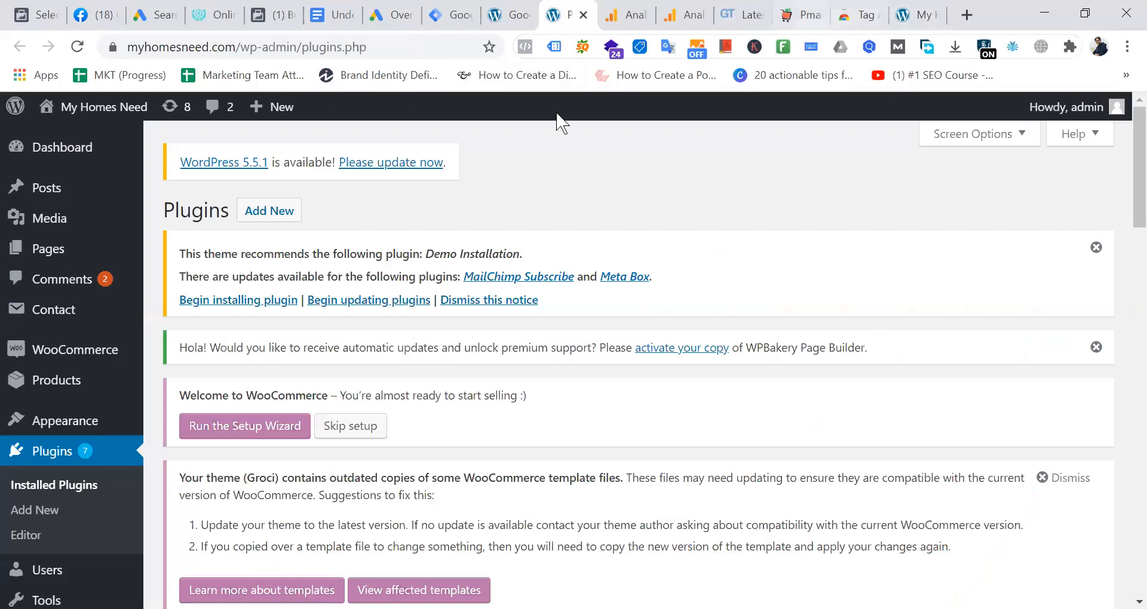
Switch back to the Tag Manager workspace and open its list of tags
click(449, 15)
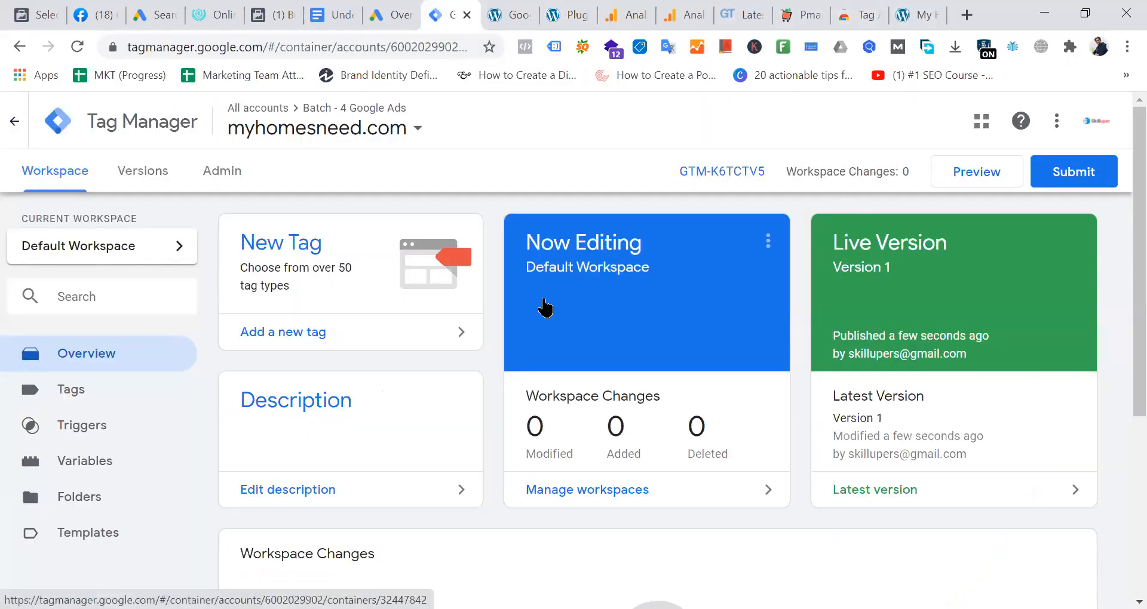
click(77, 405)
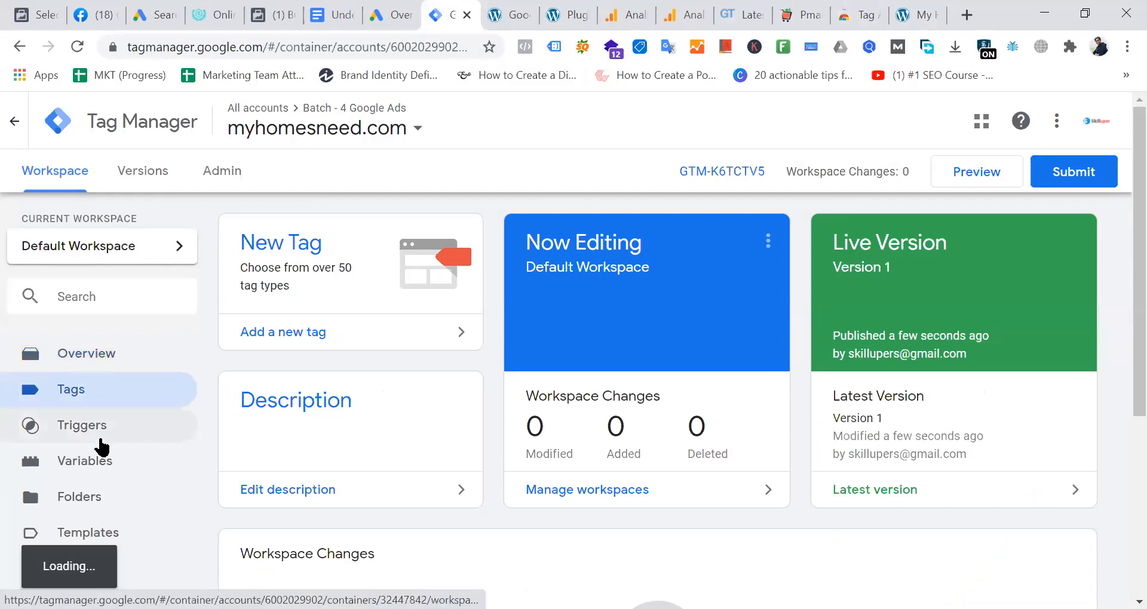
Open the list of variables in the container's workspace
click(99, 445)
click(100, 470)
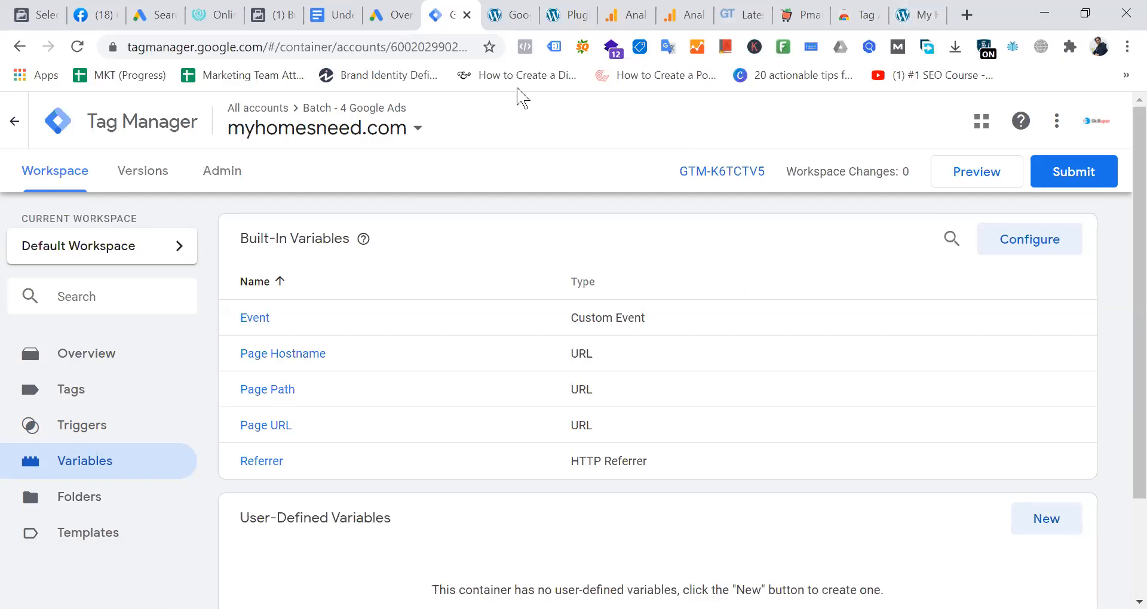
Close the WordPress plugins page, look over the open Analytics and GTmetrix pages, and return to Tag Manager
click(521, 15)
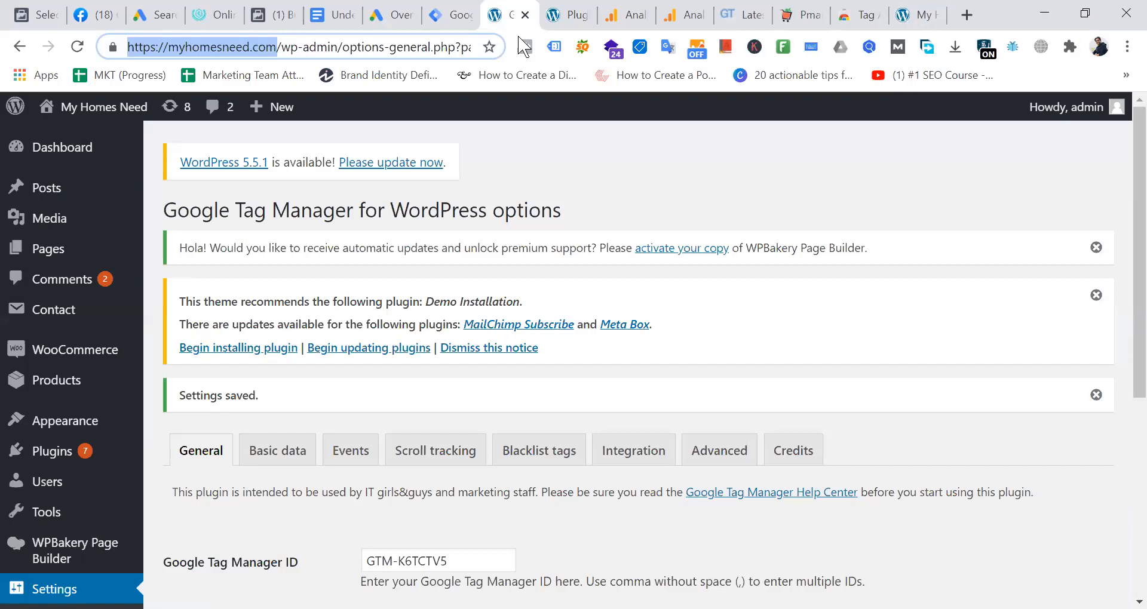
click(567, 15)
click(584, 15)
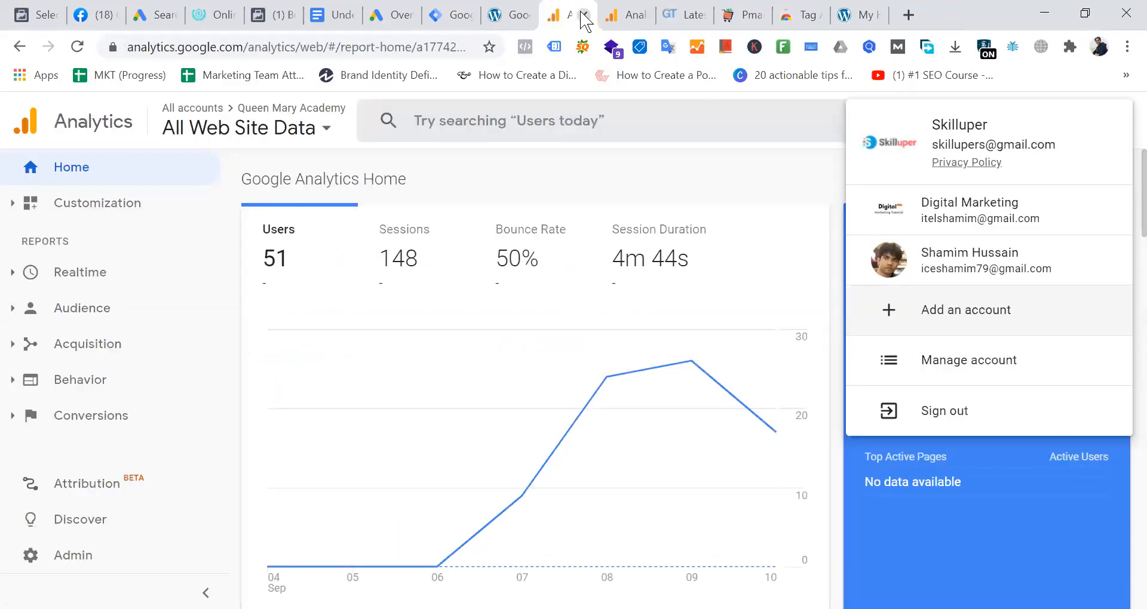
click(627, 14)
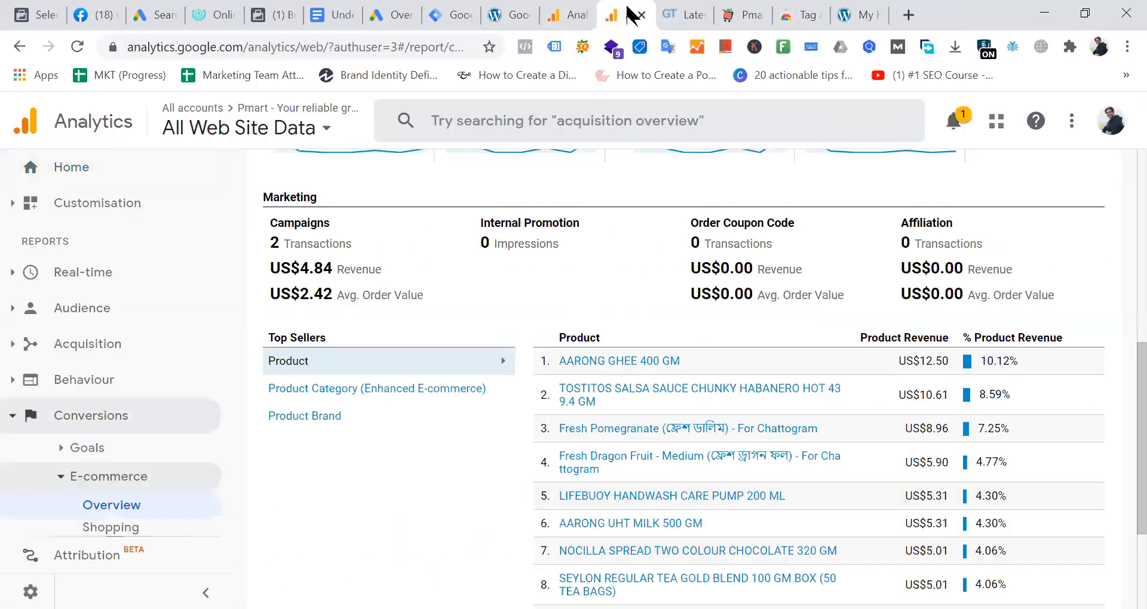
click(678, 14)
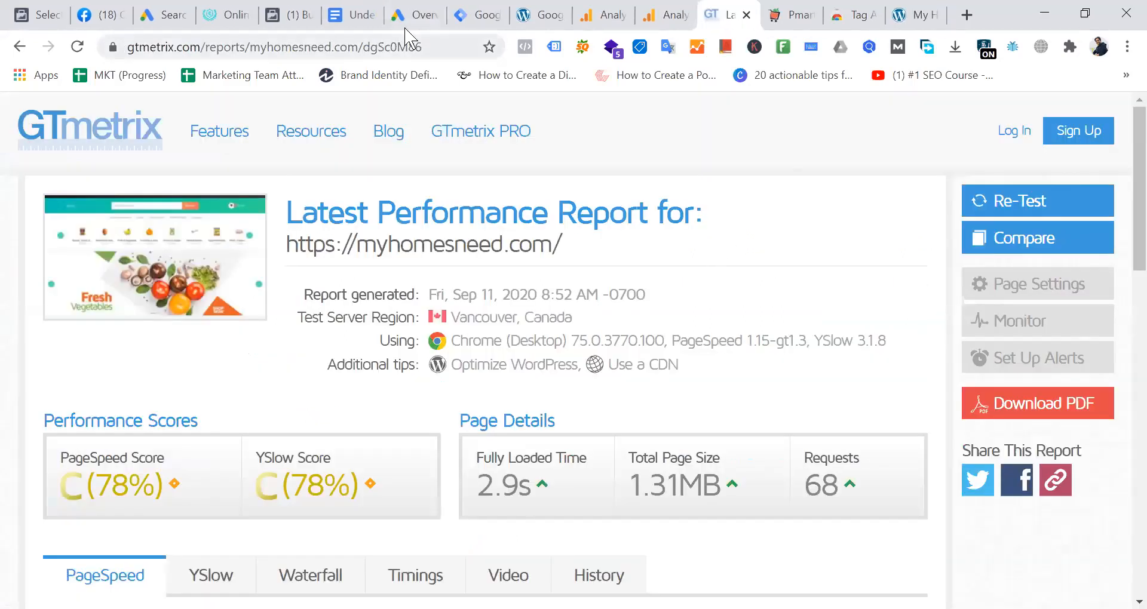
click(477, 15)
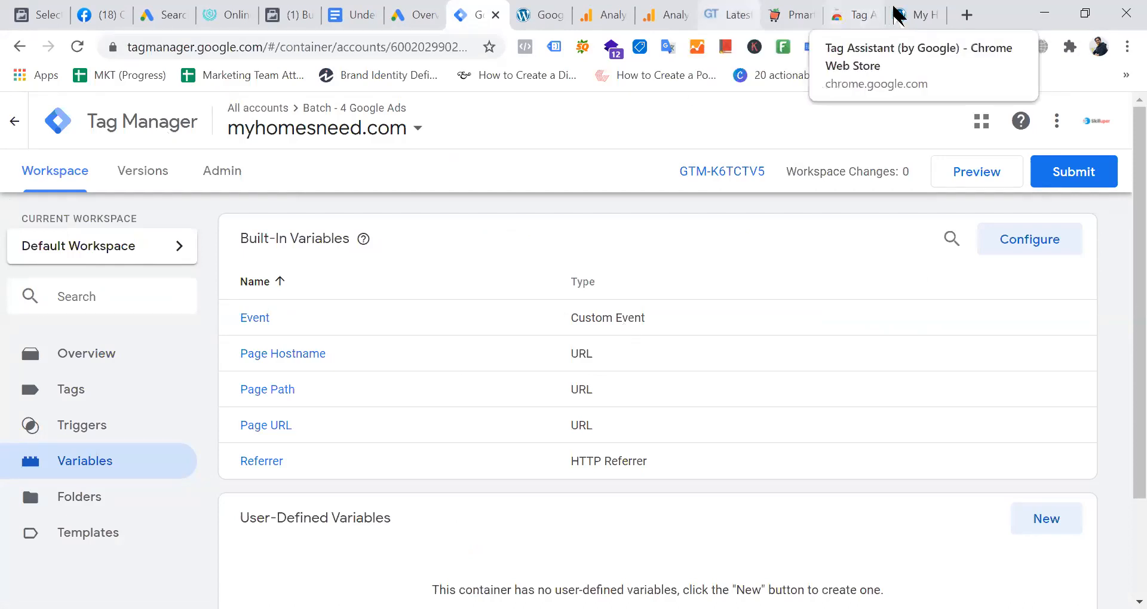
Switch to the myhomesneed.com page and check its Google Tag Manager tag in Tag Assistant
click(902, 15)
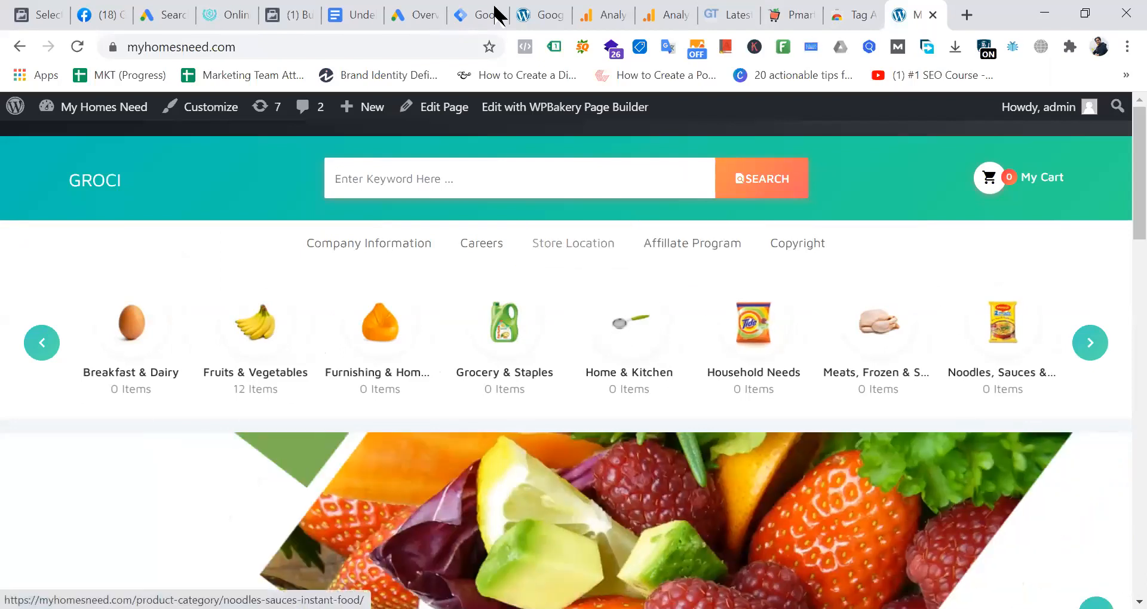
click(554, 46)
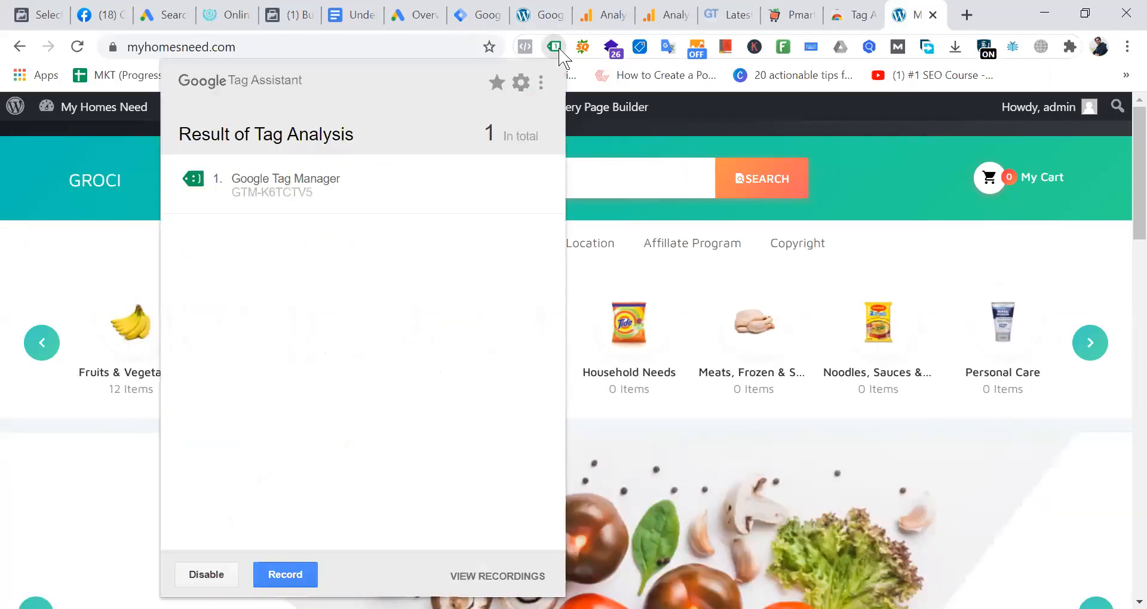
click(555, 48)
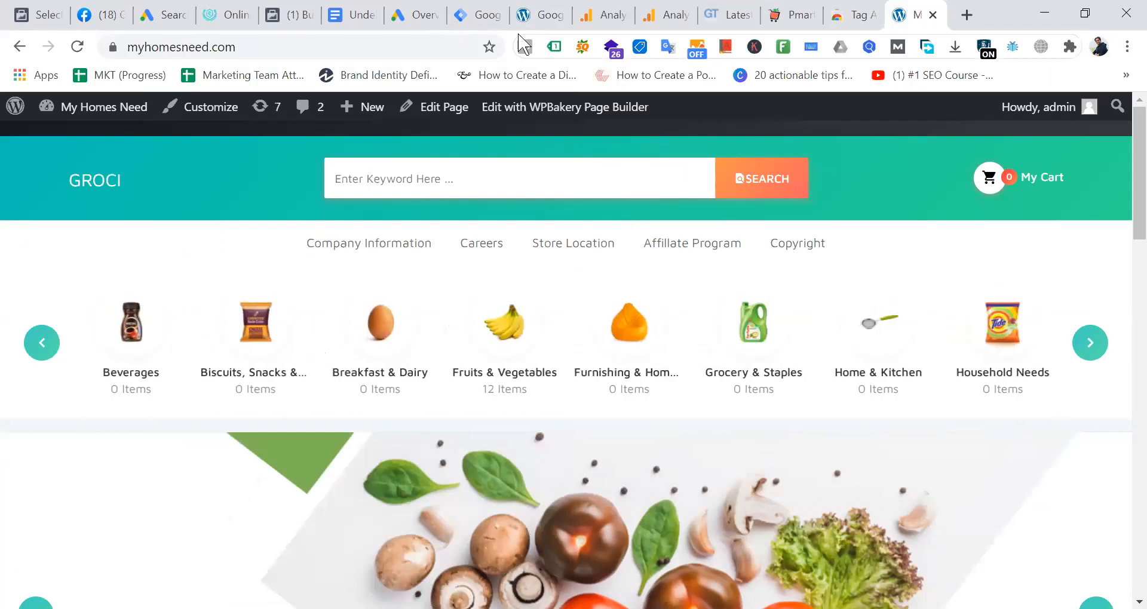
click(681, 14)
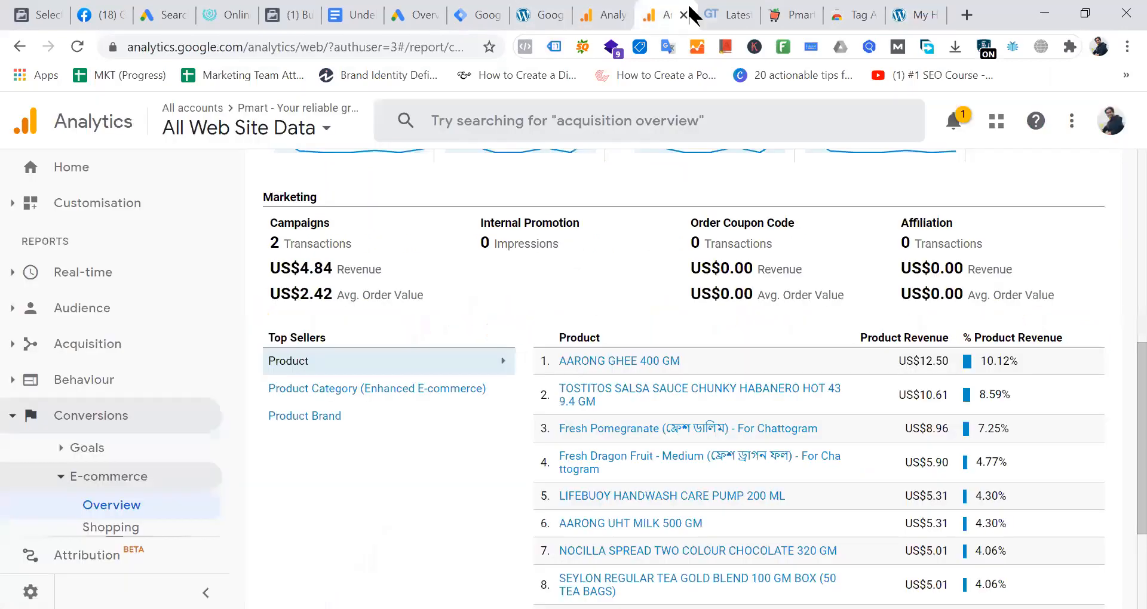
click(619, 13)
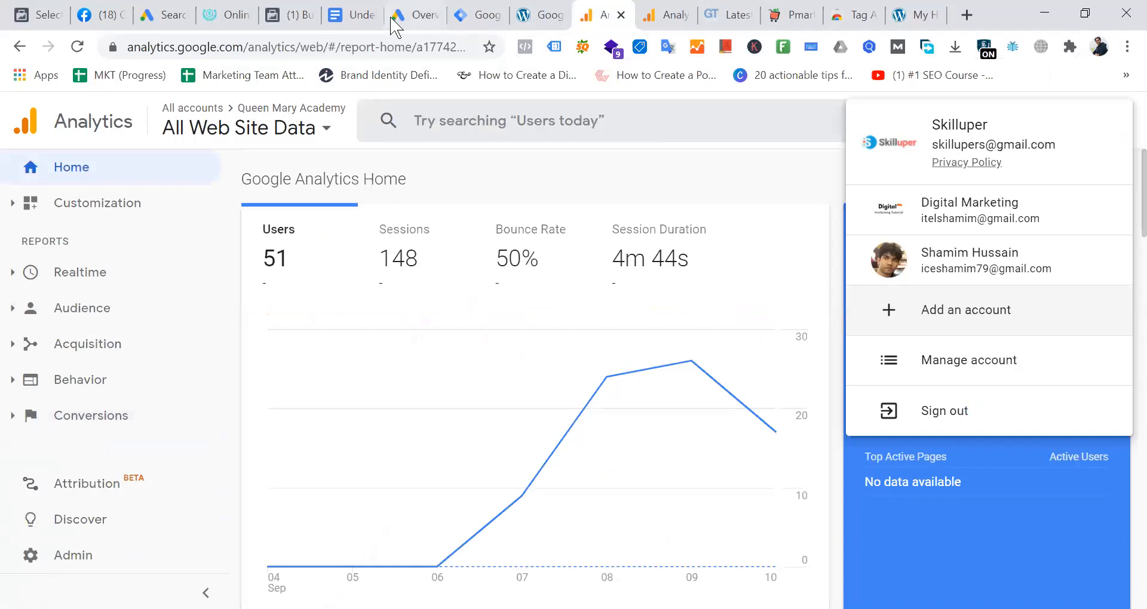
click(476, 18)
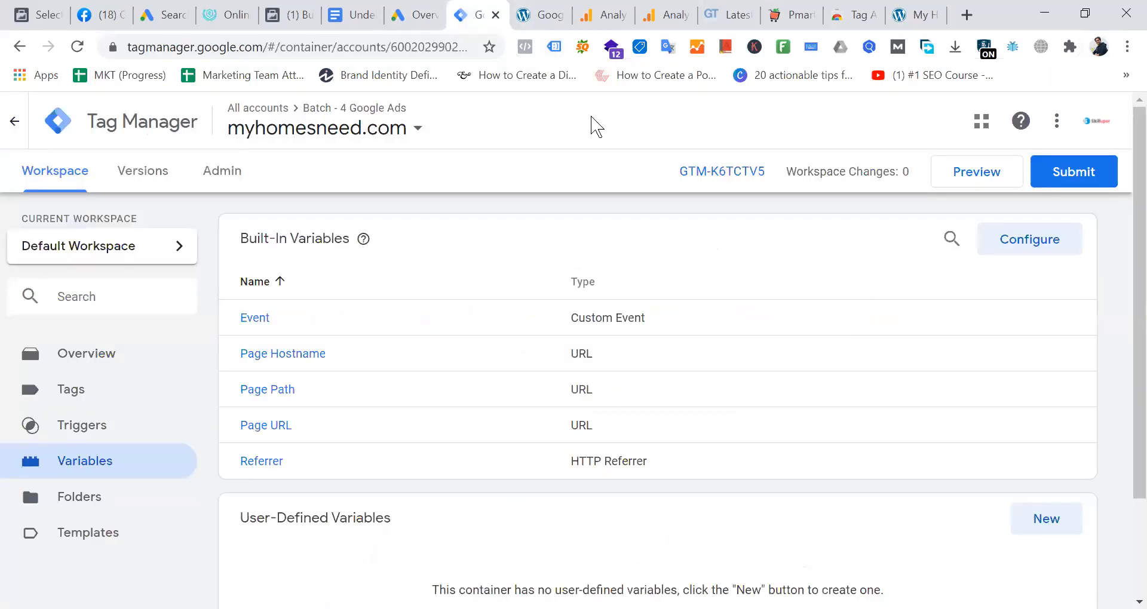
click(173, 15)
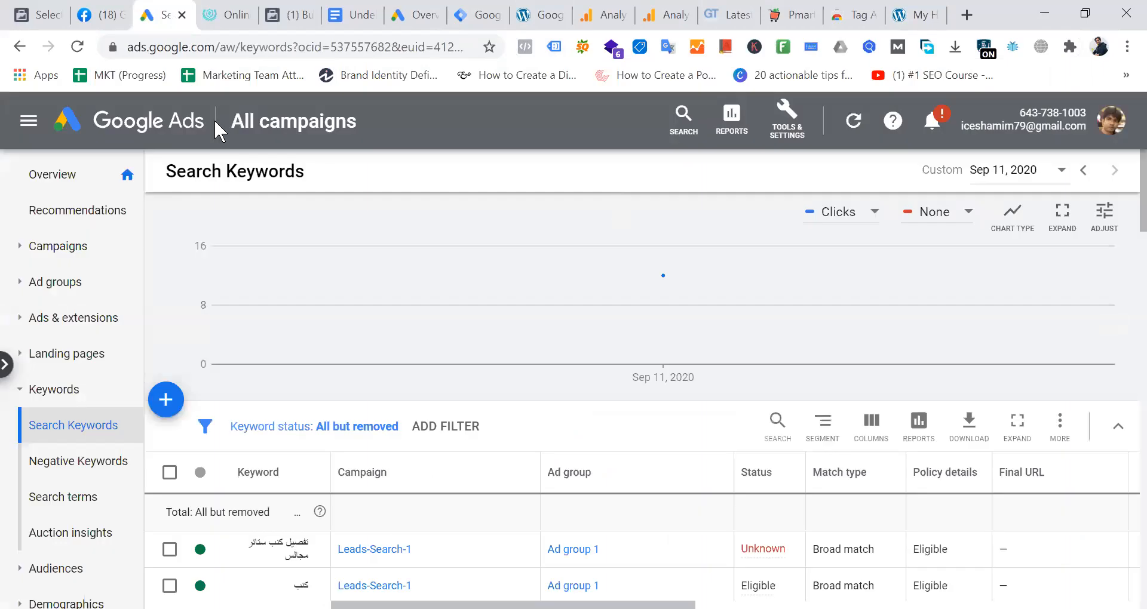
Switch to the Google Ads account's campaign overview and open its conversion actions
click(409, 17)
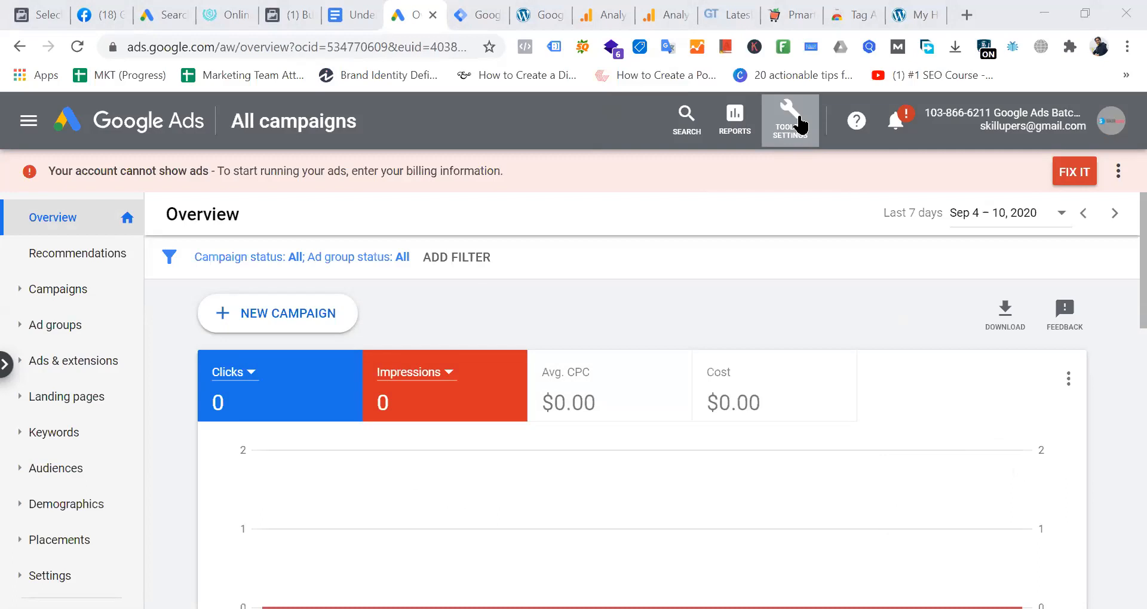
click(799, 125)
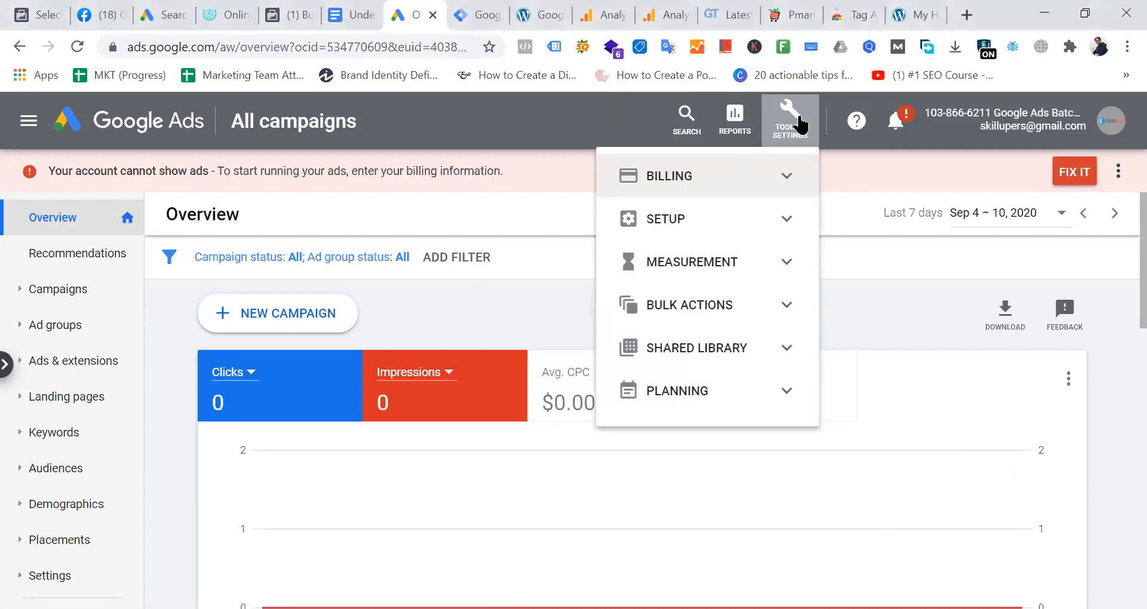
click(789, 224)
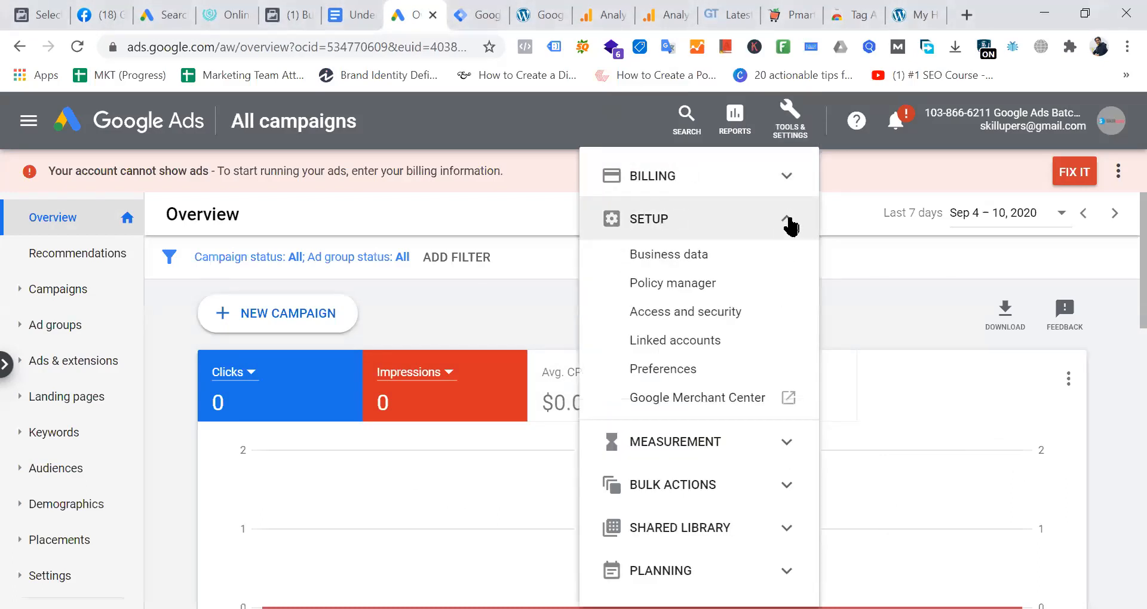
click(790, 226)
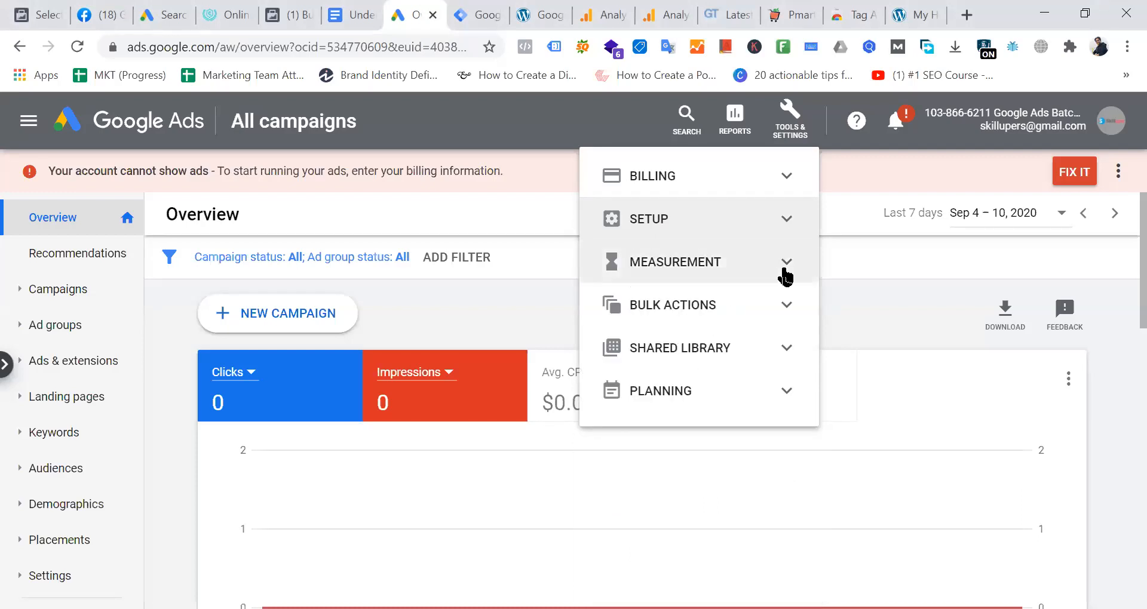
click(787, 262)
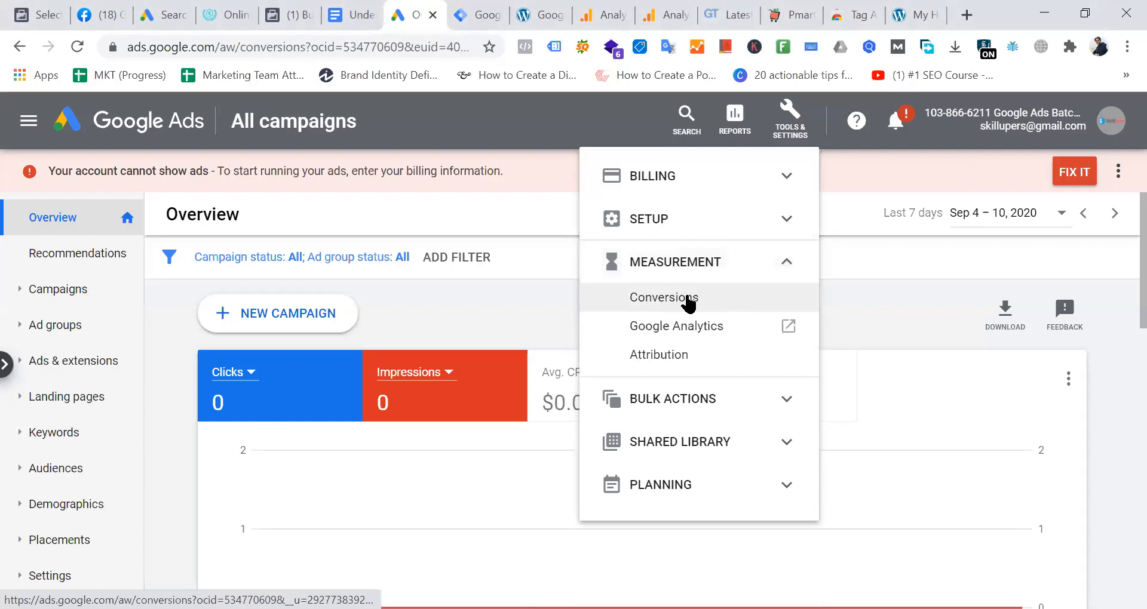
click(687, 297)
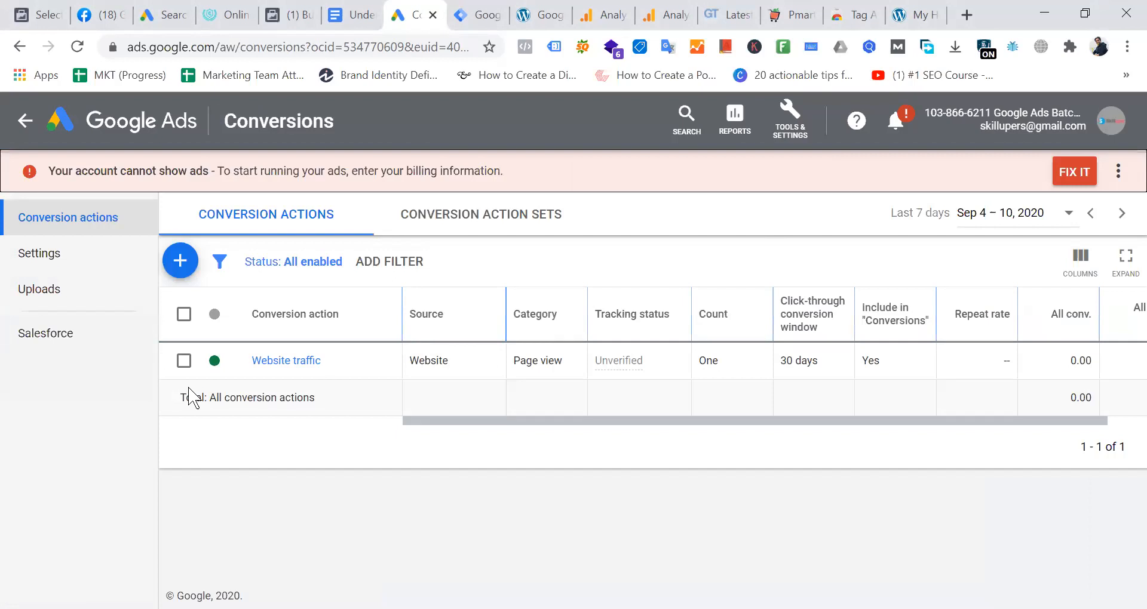
Remove the Website traffic conversion action and clear the row selection
click(184, 361)
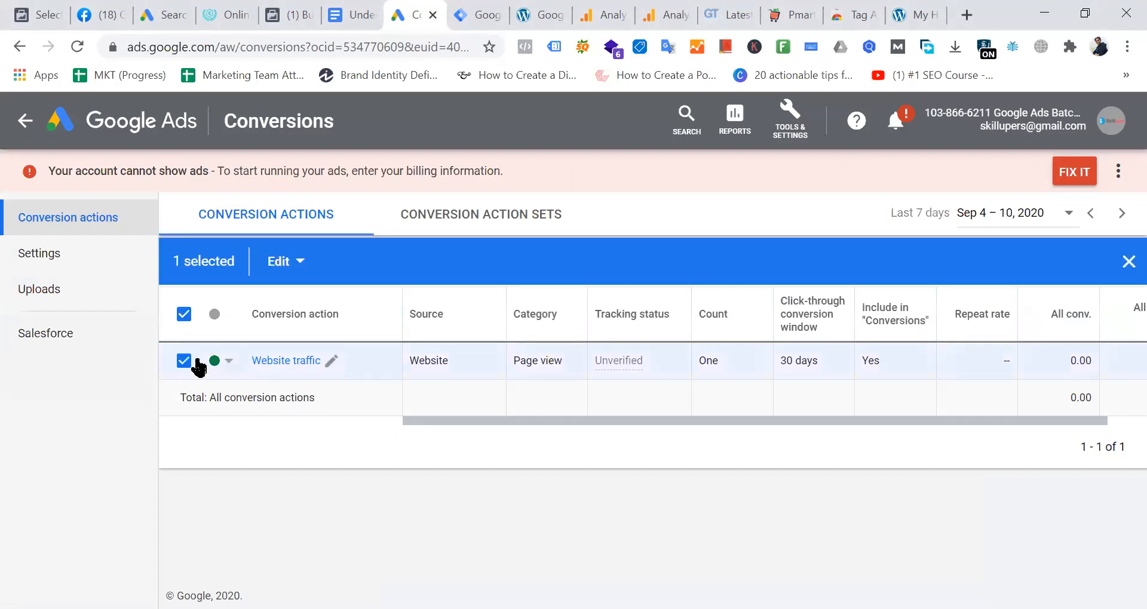
click(299, 269)
click(295, 335)
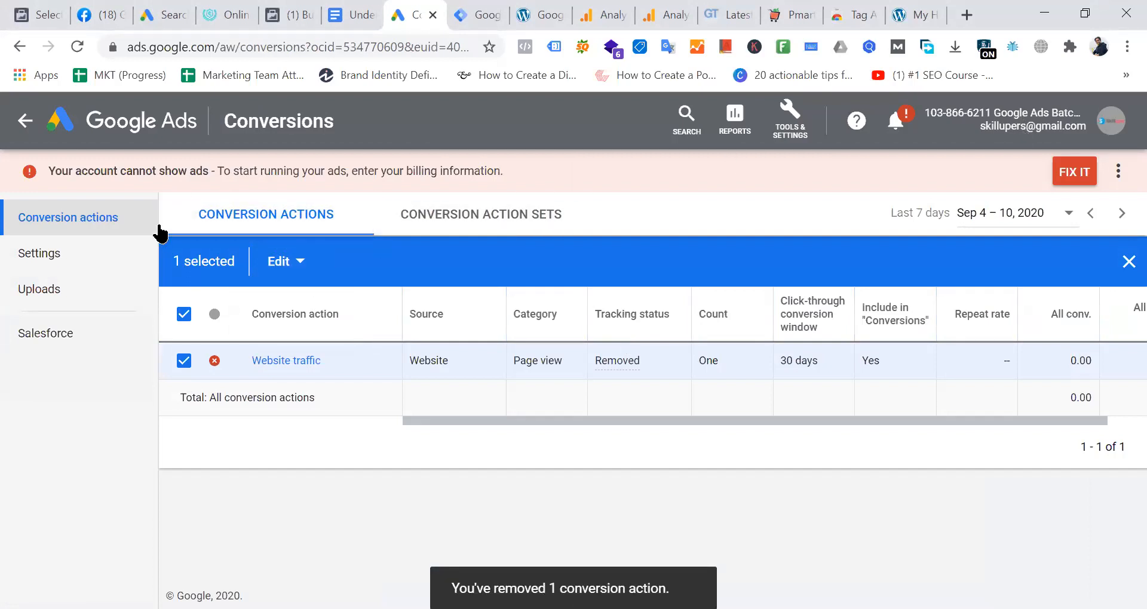
click(86, 229)
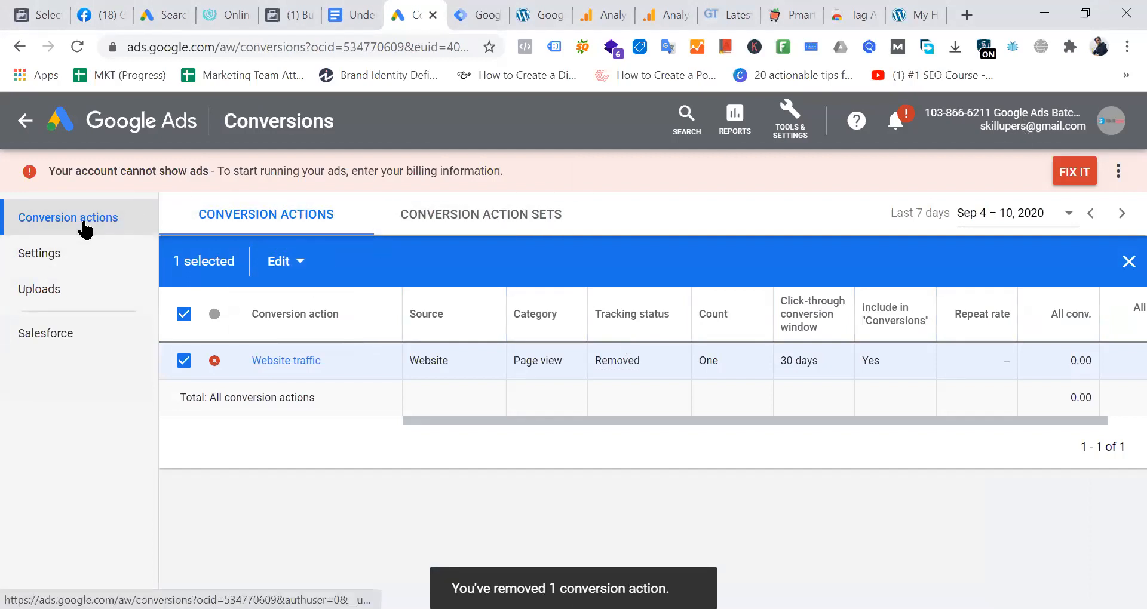
click(299, 262)
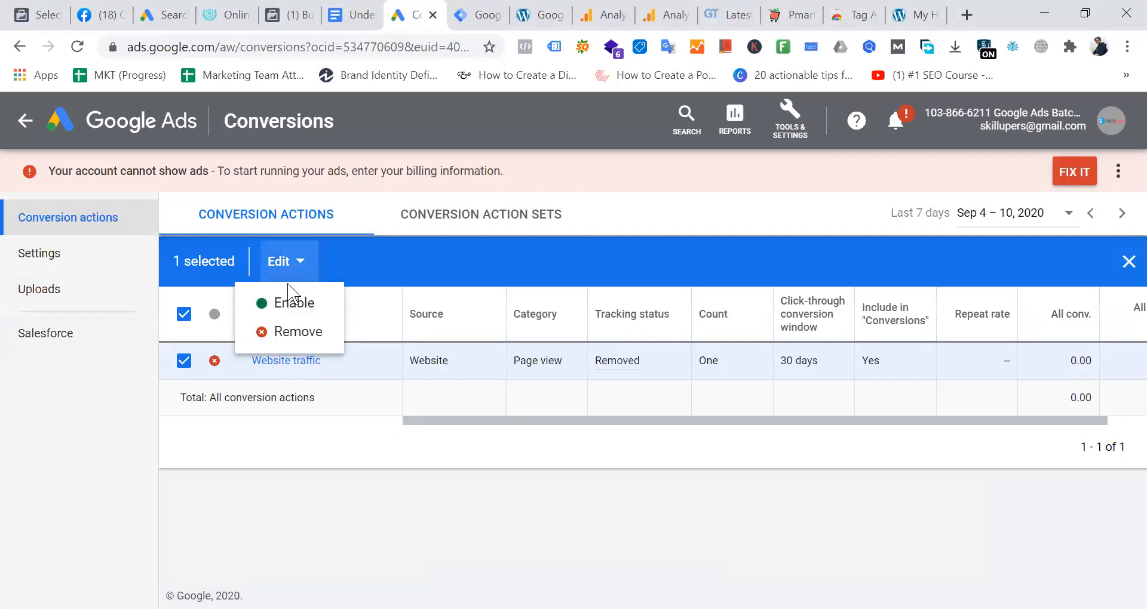
click(182, 315)
click(183, 313)
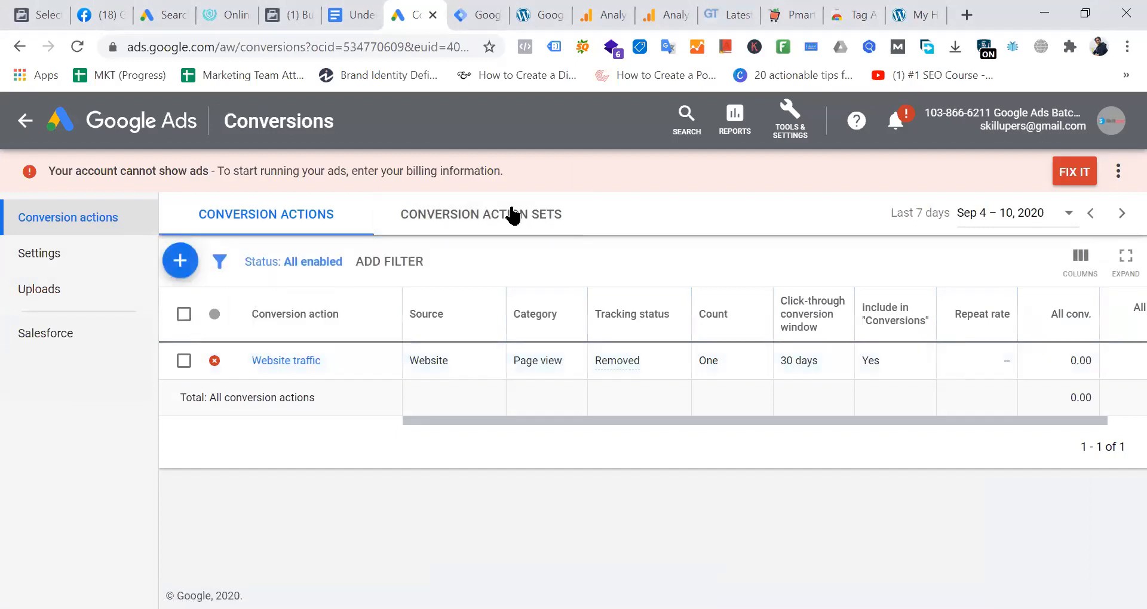
Reapply the All enabled status filter to the conversion actions list and close the filter editor
click(307, 264)
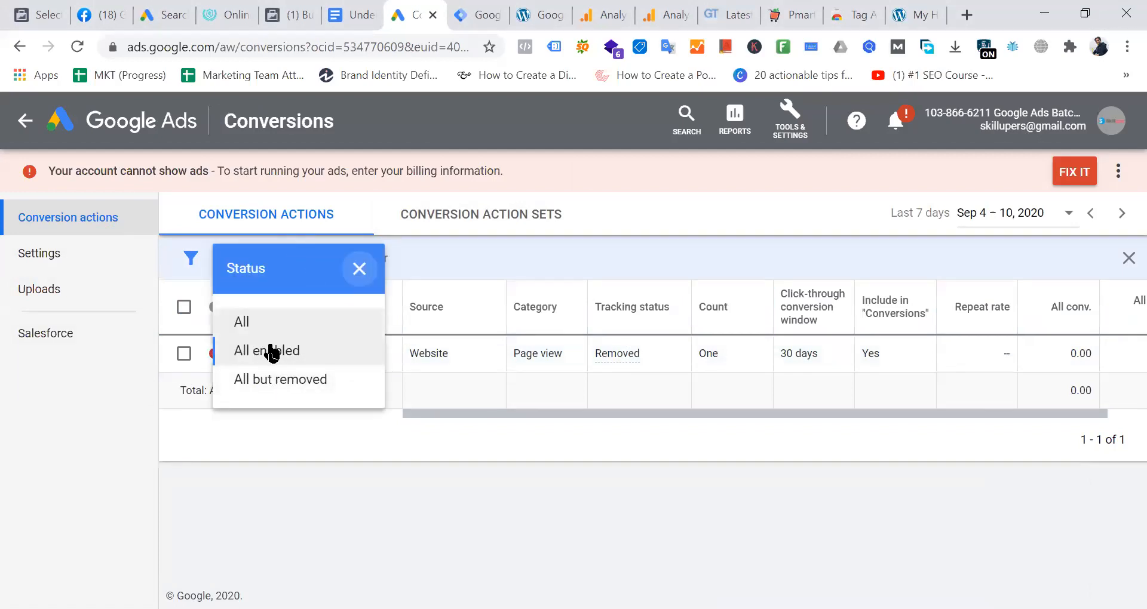
click(267, 350)
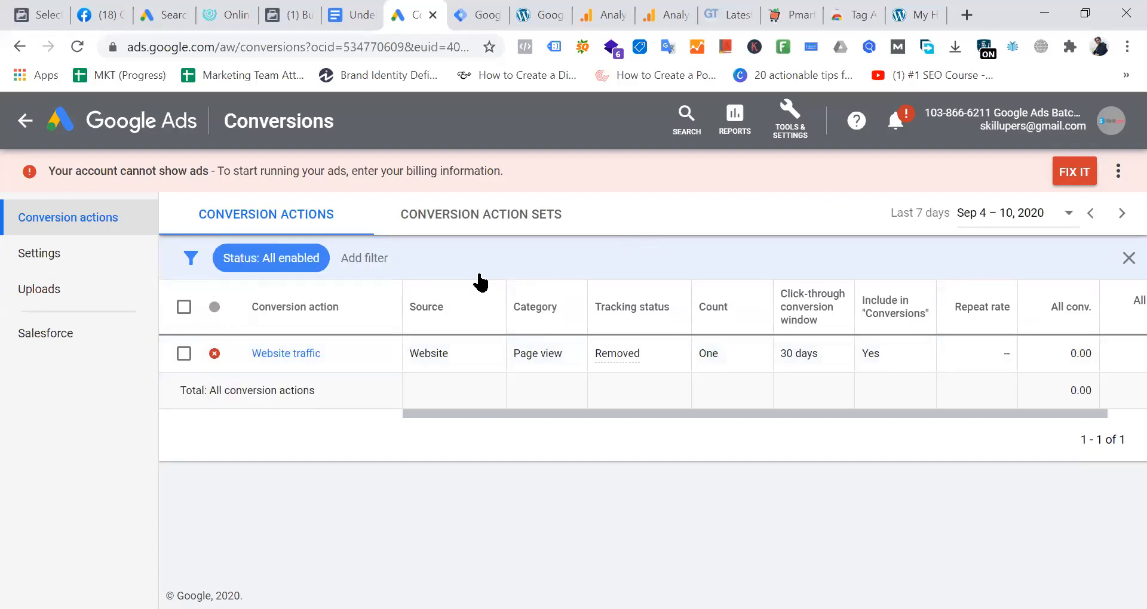
click(1128, 258)
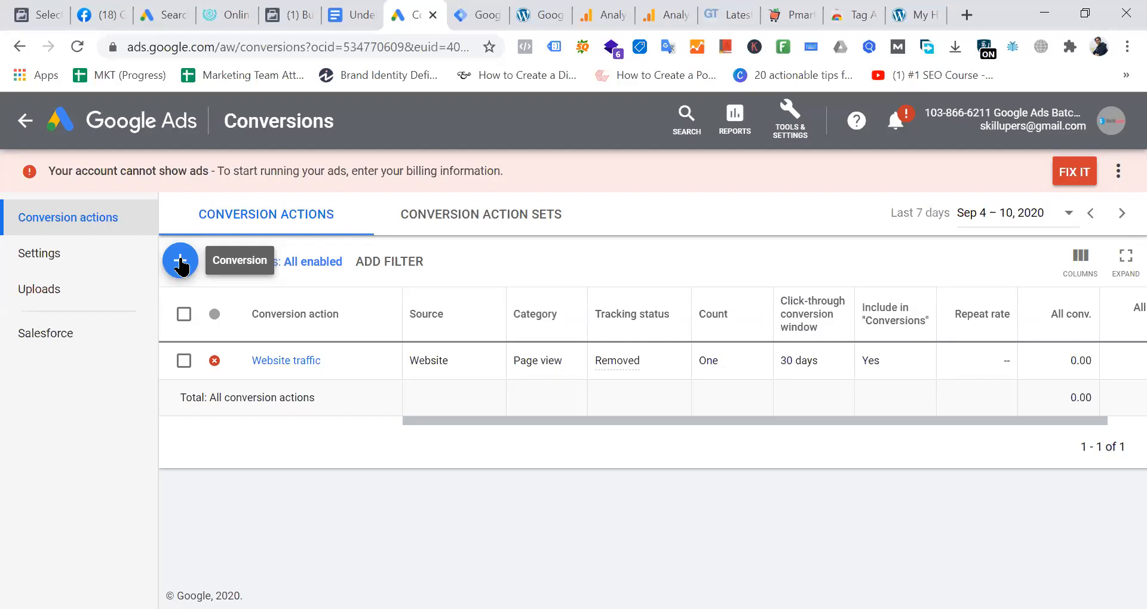
Start a new conversion action that tracks website conversions
click(180, 263)
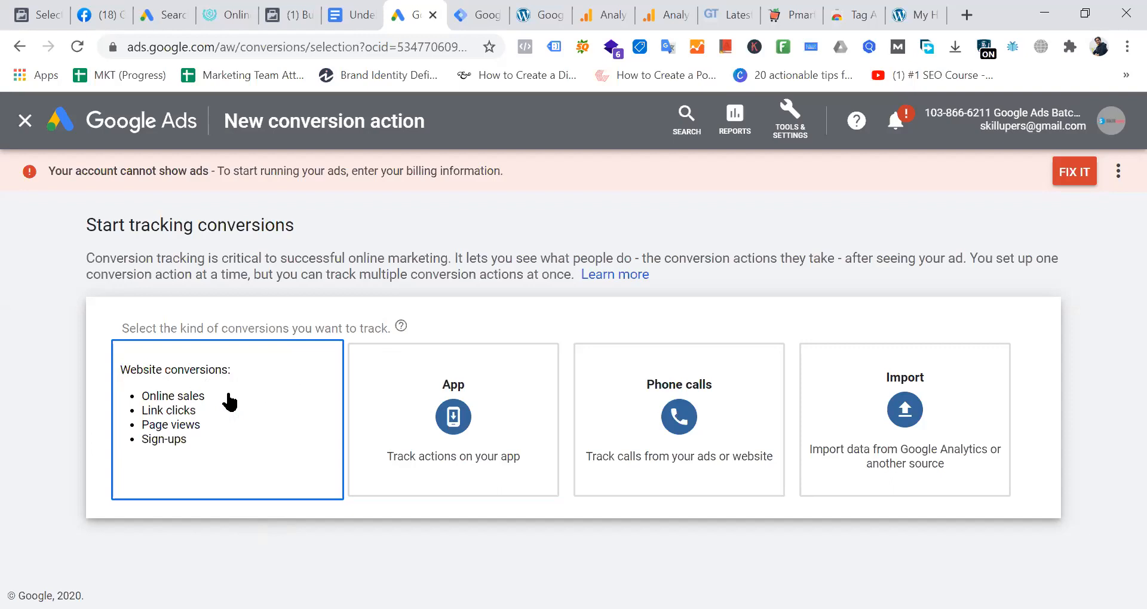
click(229, 402)
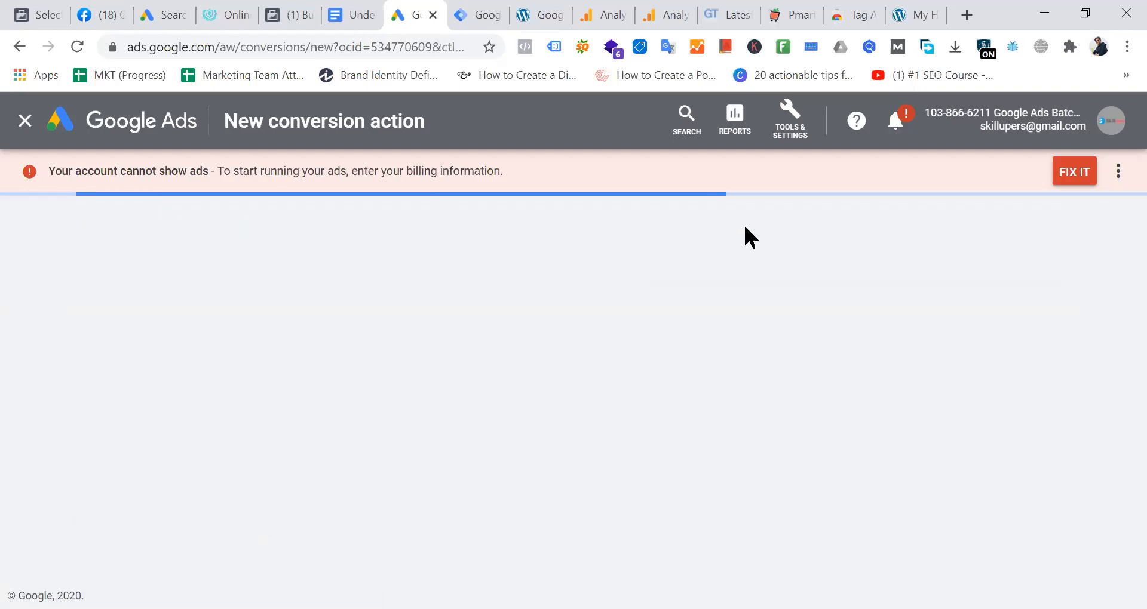
scroll(609, 259, down, 4)
scroll(615, 272, up, 4)
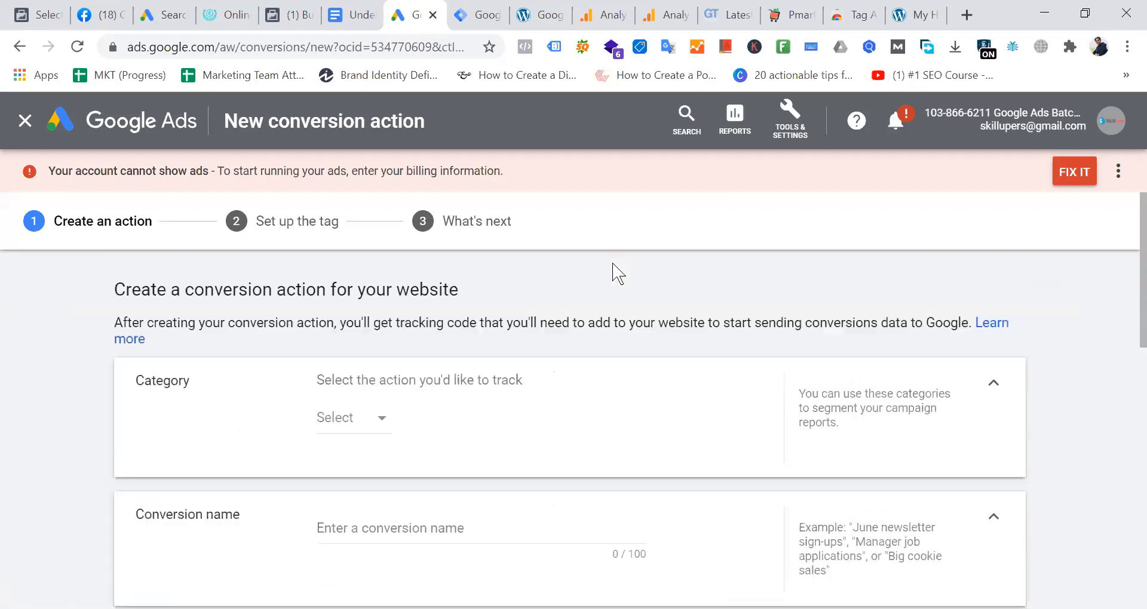
Review the available conversion categories and set the new action's category to Purchase
click(382, 421)
scroll(428, 219, down, 2)
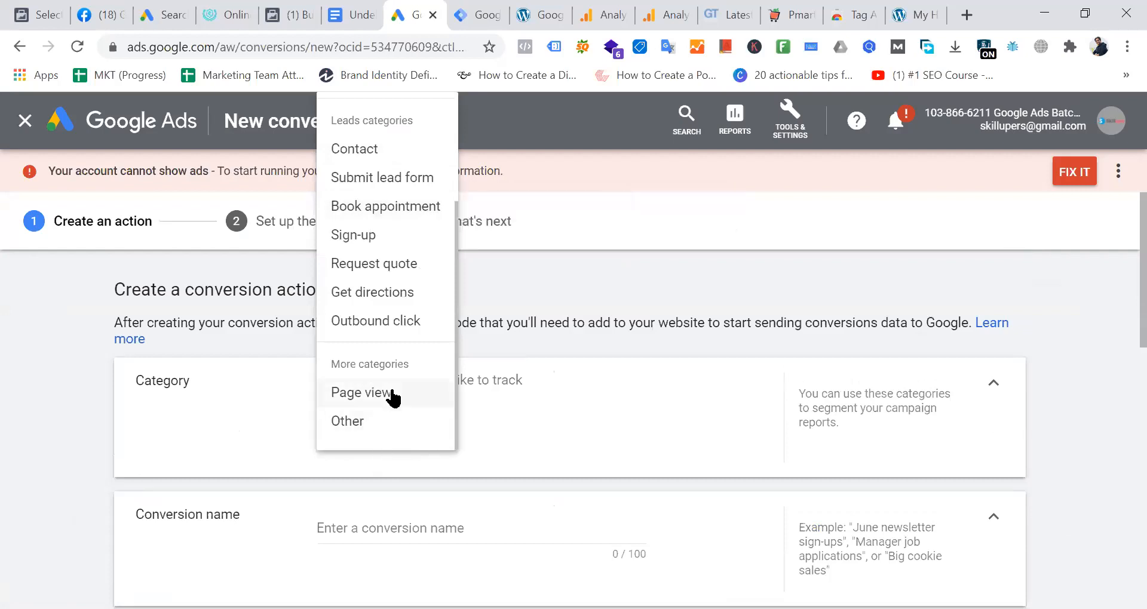
scroll(395, 382, up, 2)
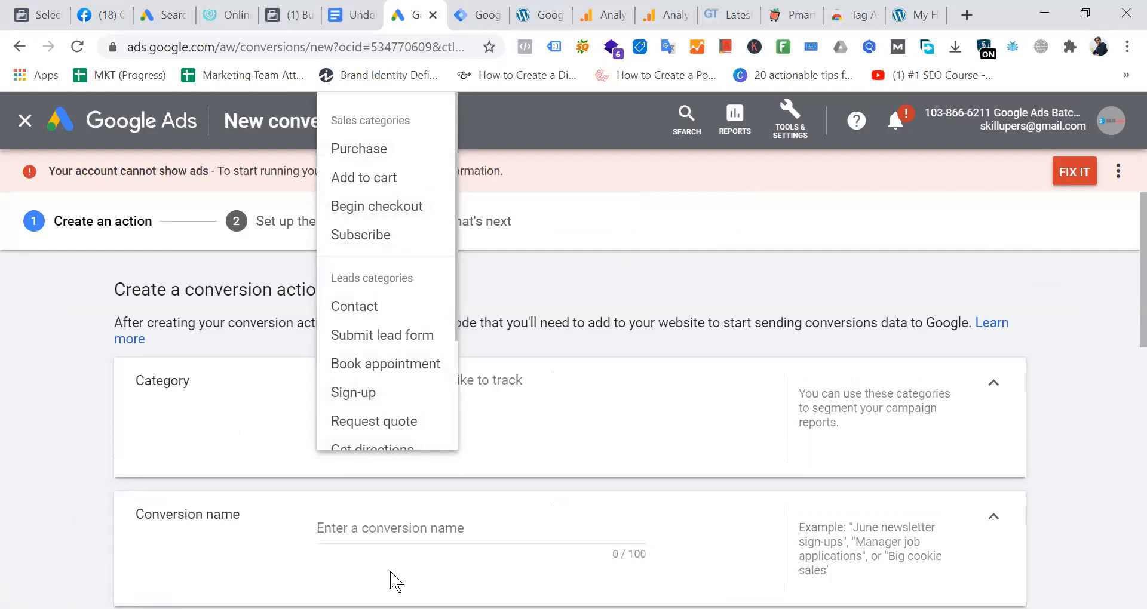
scroll(406, 345, down, 3)
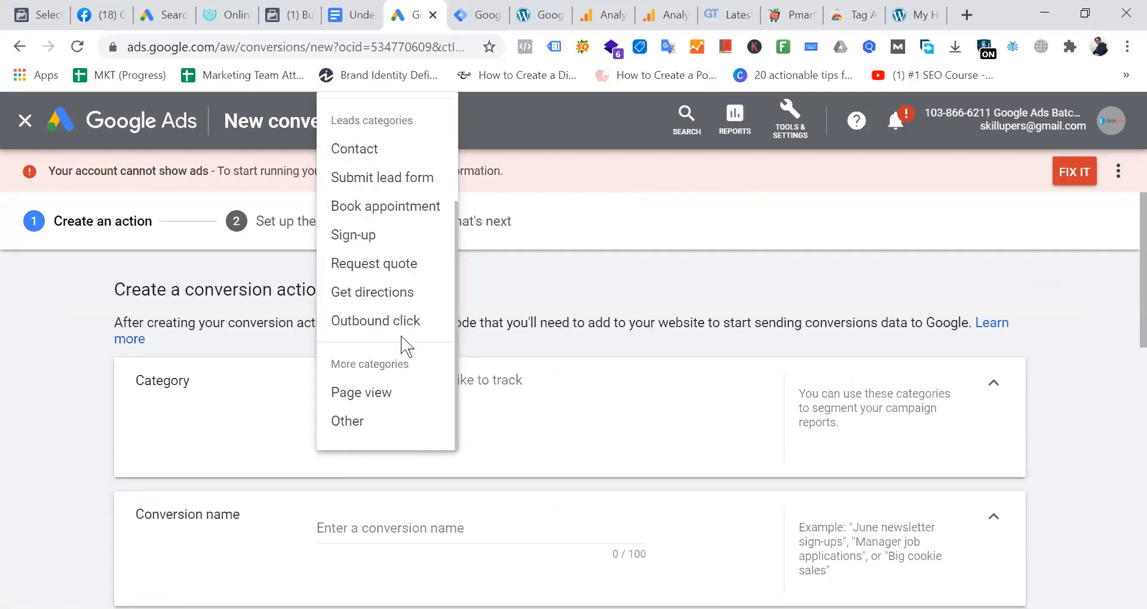
scroll(406, 345, up, 3)
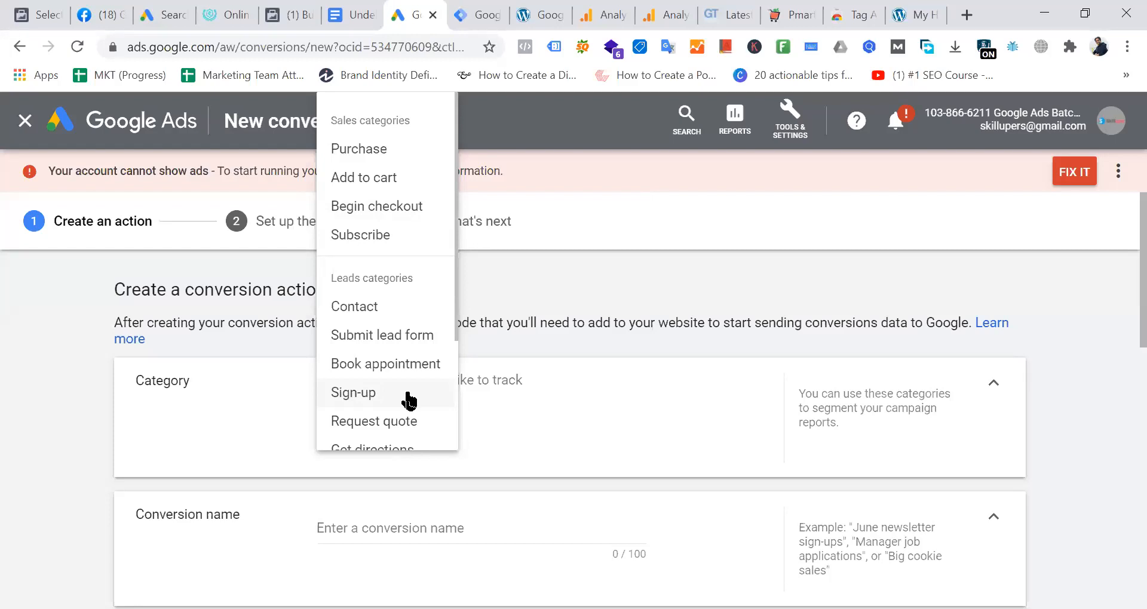
click(396, 156)
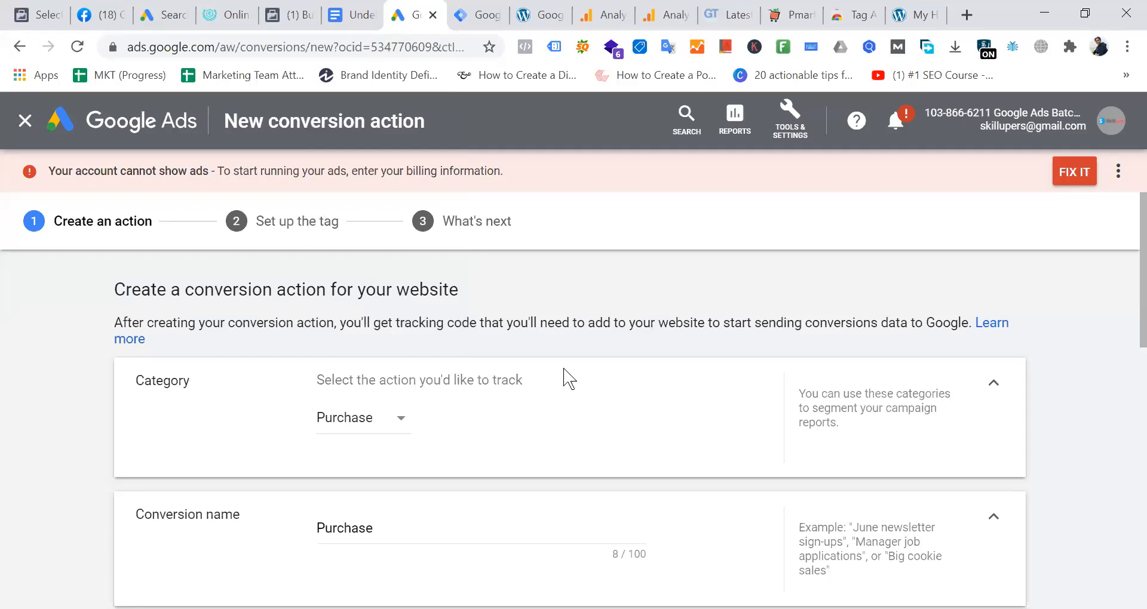
Change the conversion name to "Product Sale"
scroll(702, 327, down, 4)
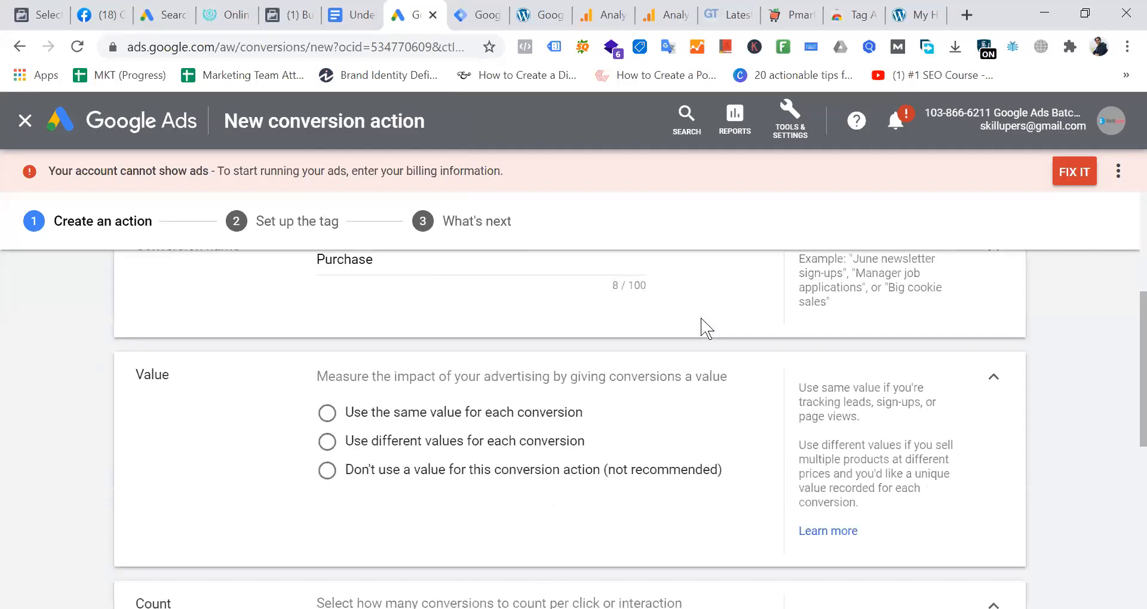
scroll(703, 327, up, 2)
click(430, 392)
key(ctrl+a)
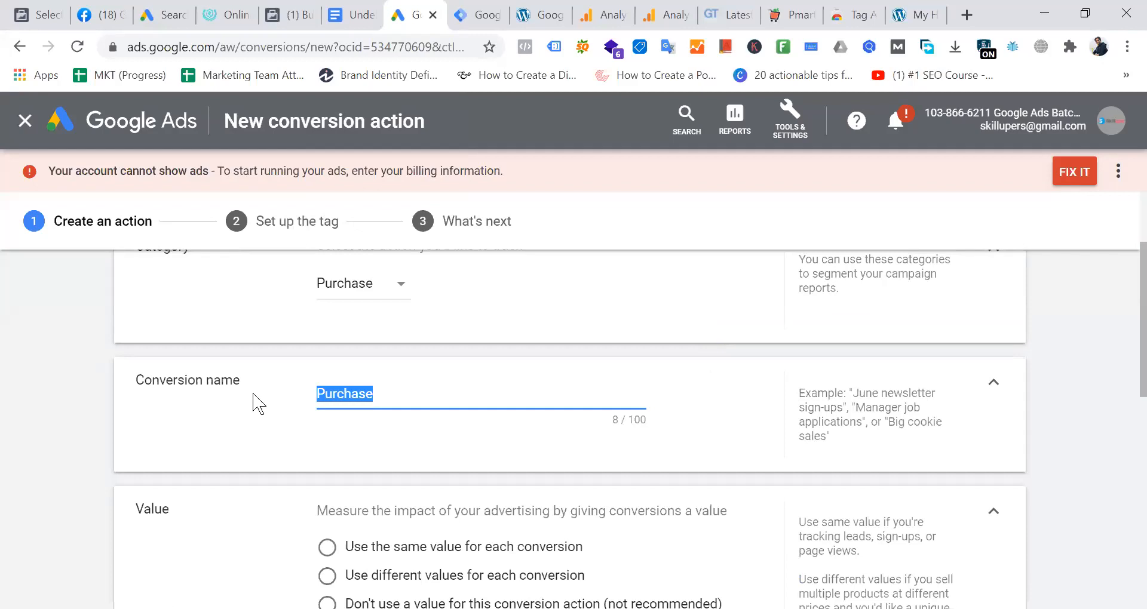
text(Prodcut)
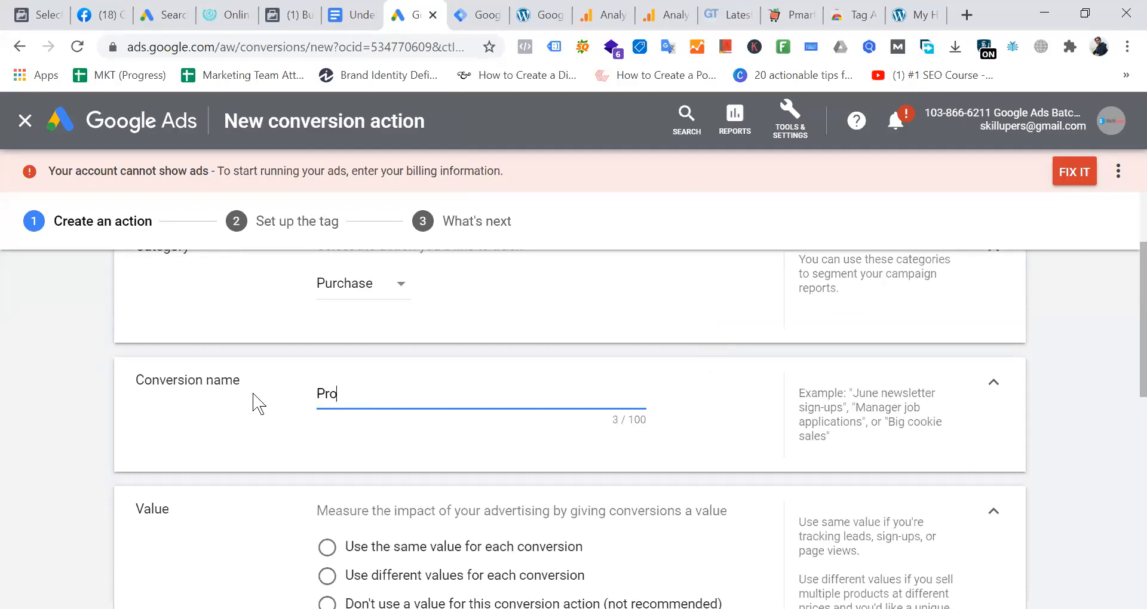
key(BackSpace)
key(BackSpace)
key(BackSpace)
key(BackSpace)
text(uct Sale)
key(BackSpace)
key(BackSpace)
text(le)
Reopen the category choices of the new conversion action
scroll(258, 404, up, 2)
click(391, 421)
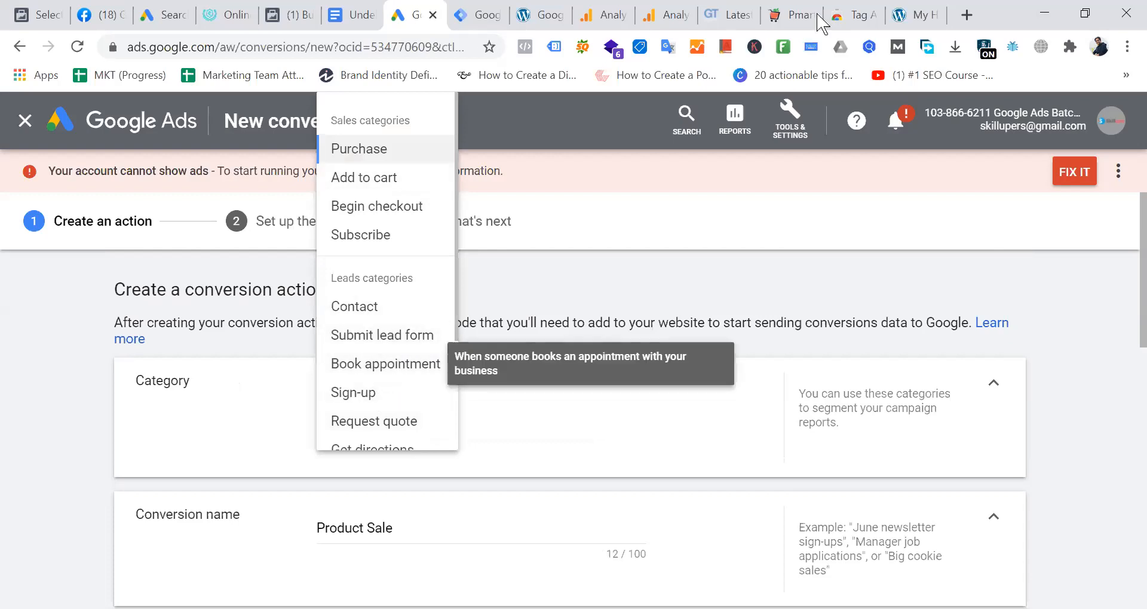
Check the Pmart store and review the available conversion categories, closing the list with Purchase kept
click(791, 14)
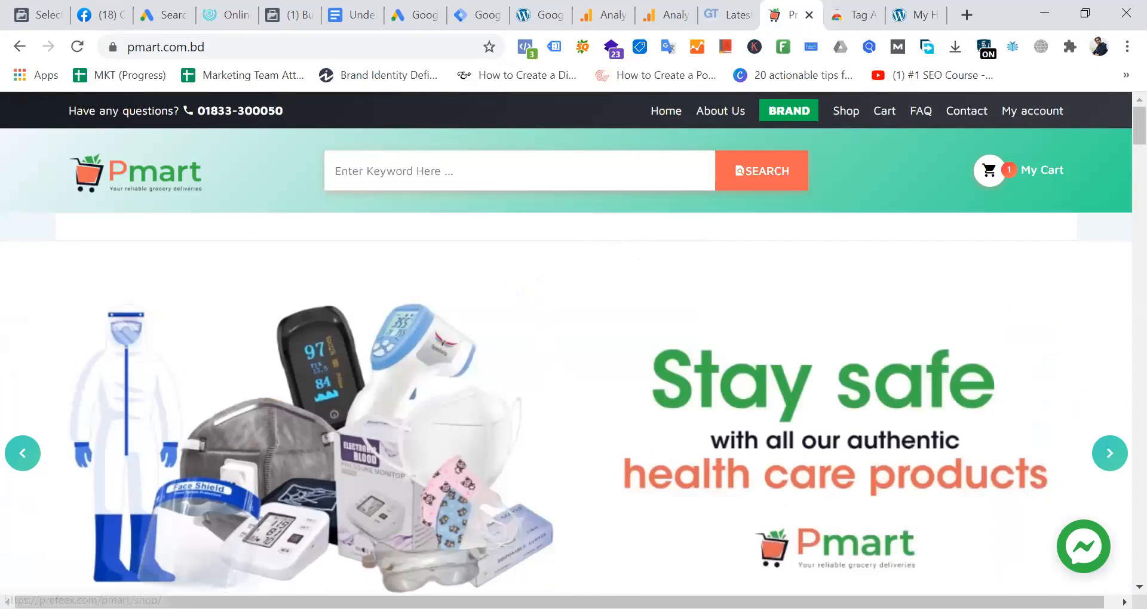
click(421, 14)
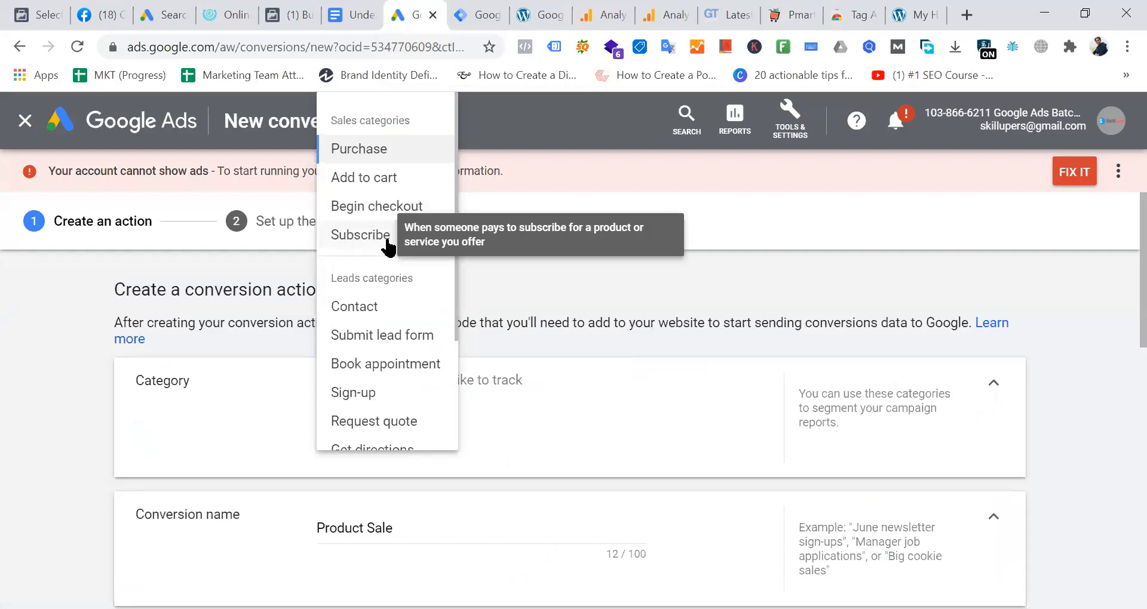
scroll(388, 245, down, 2)
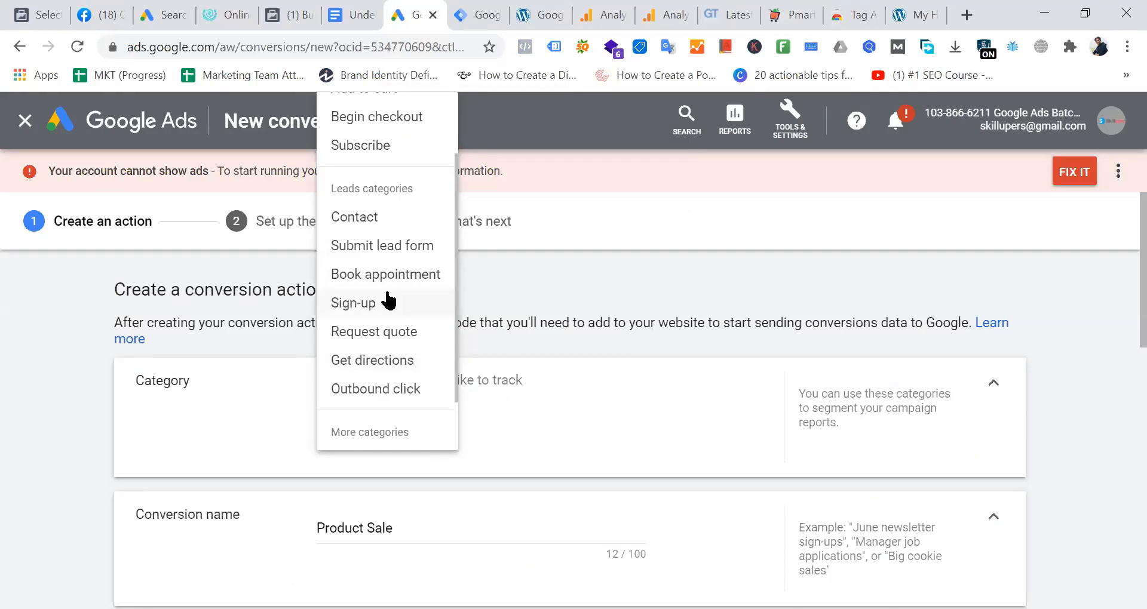
scroll(388, 302, up, 2)
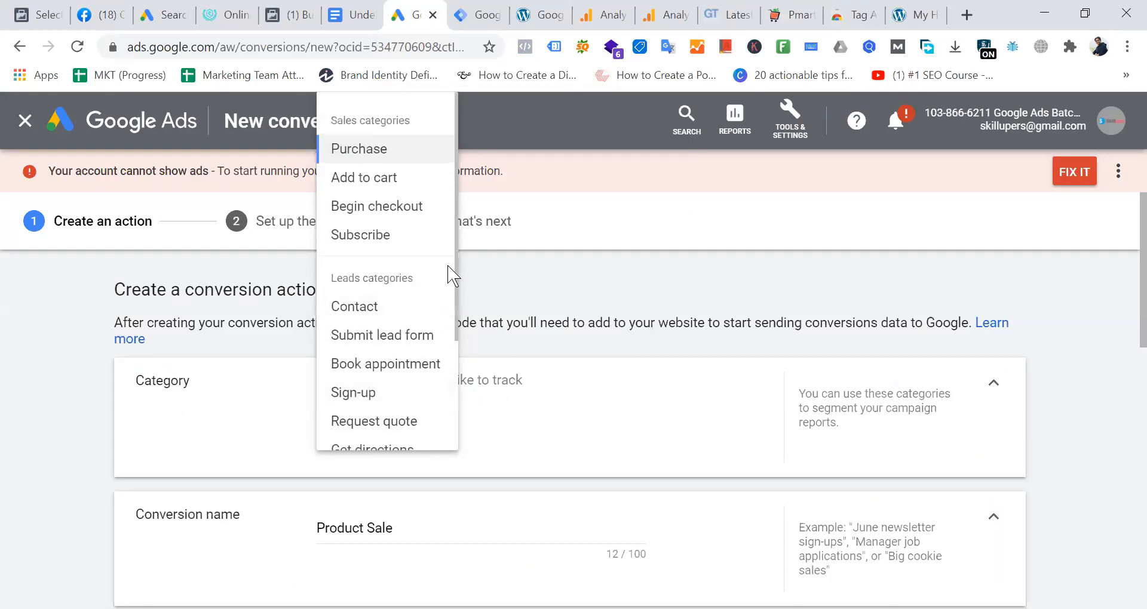
scroll(435, 282, down, 3)
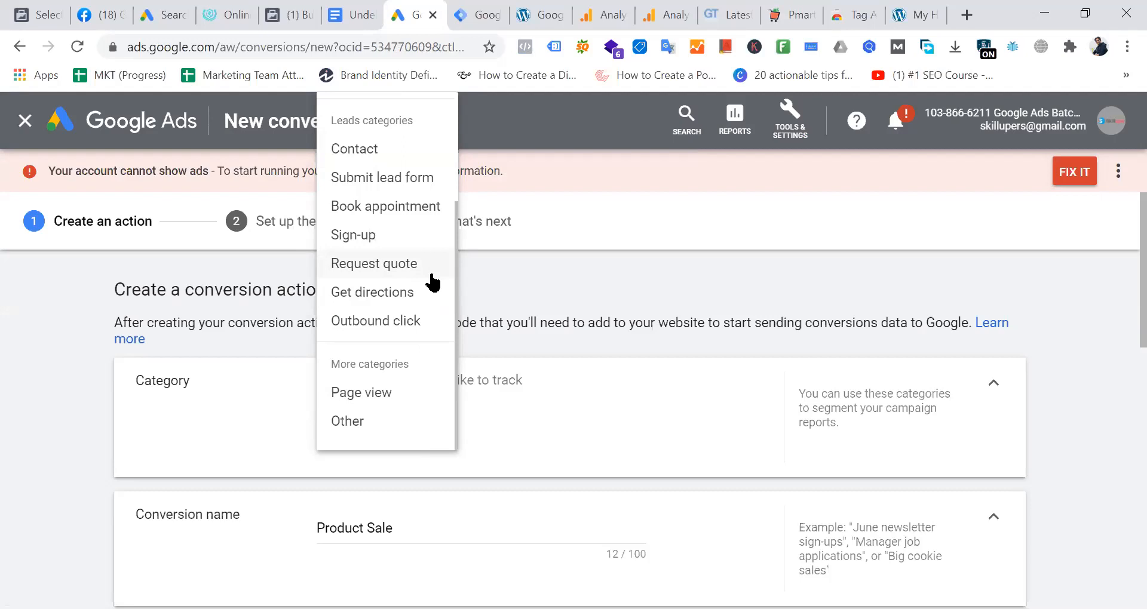
scroll(433, 282, up, 3)
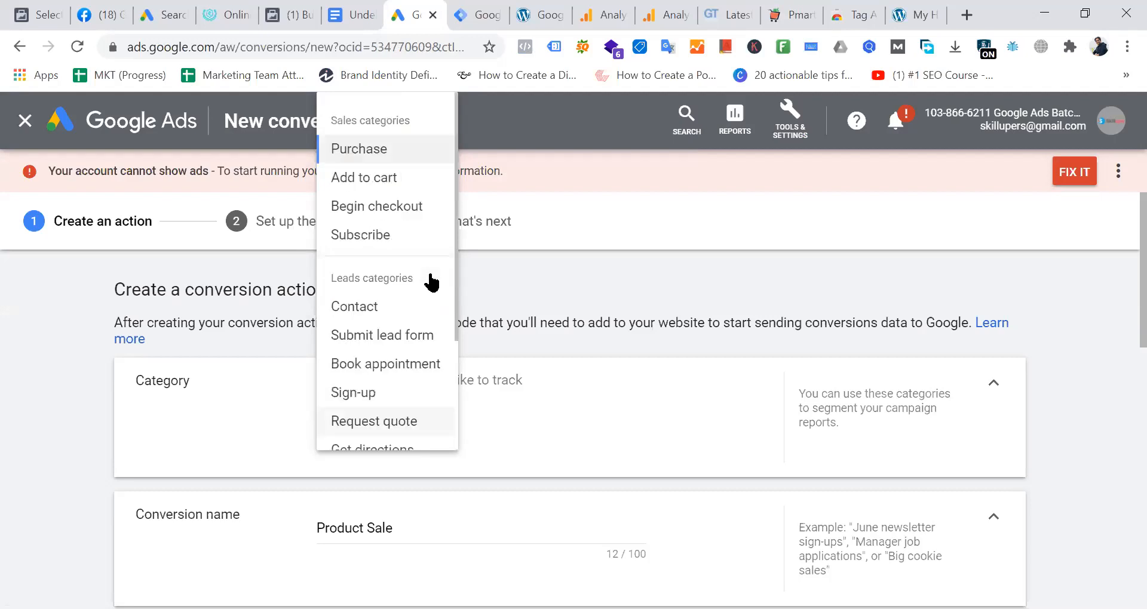
click(673, 197)
Give every conversion the same value of 100 US dollars, and switch to using different values for each conversion
scroll(555, 284, down, 4)
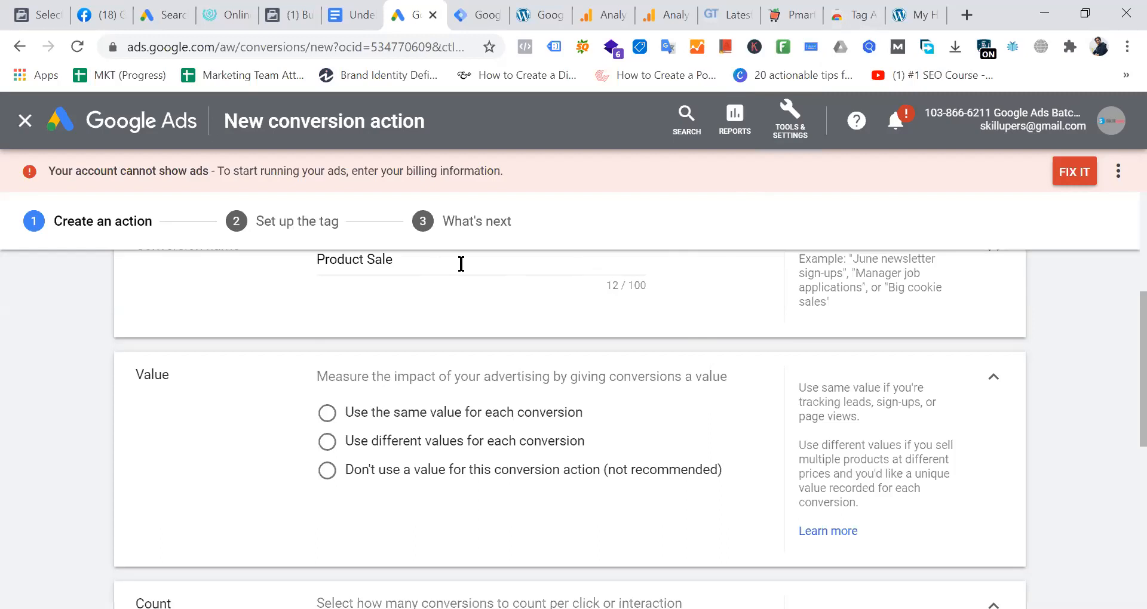
scroll(542, 278, up, 5)
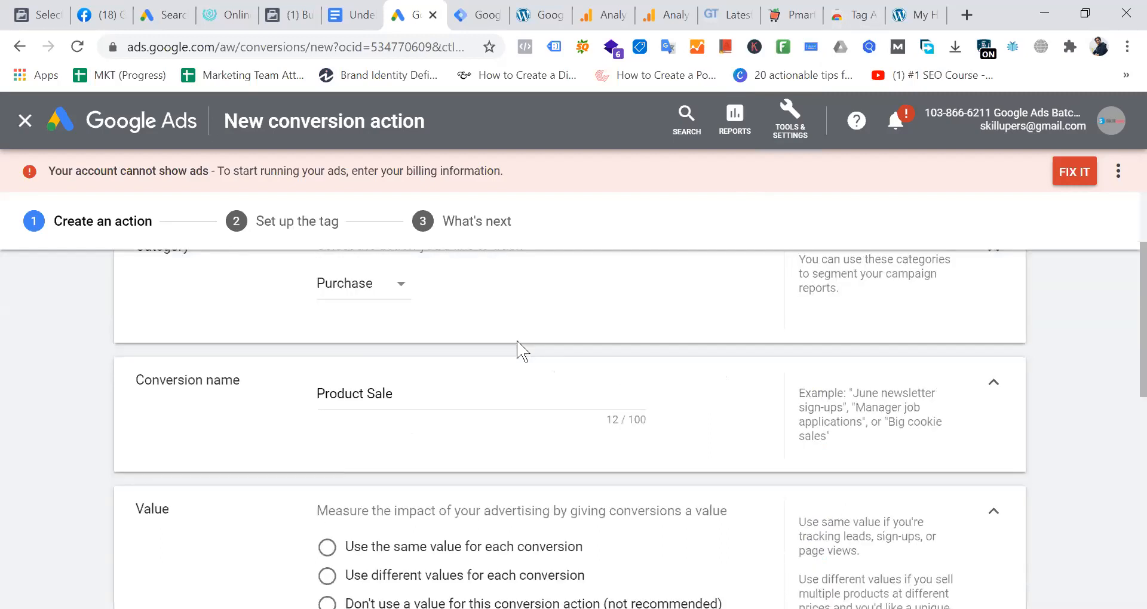
scroll(523, 350, down, 2)
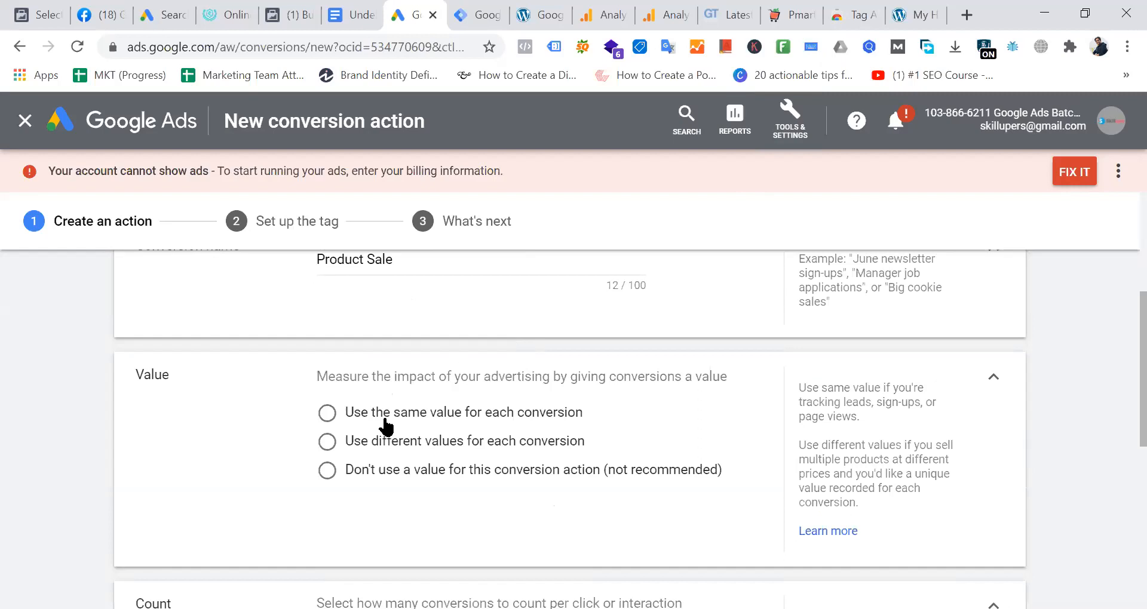
click(329, 417)
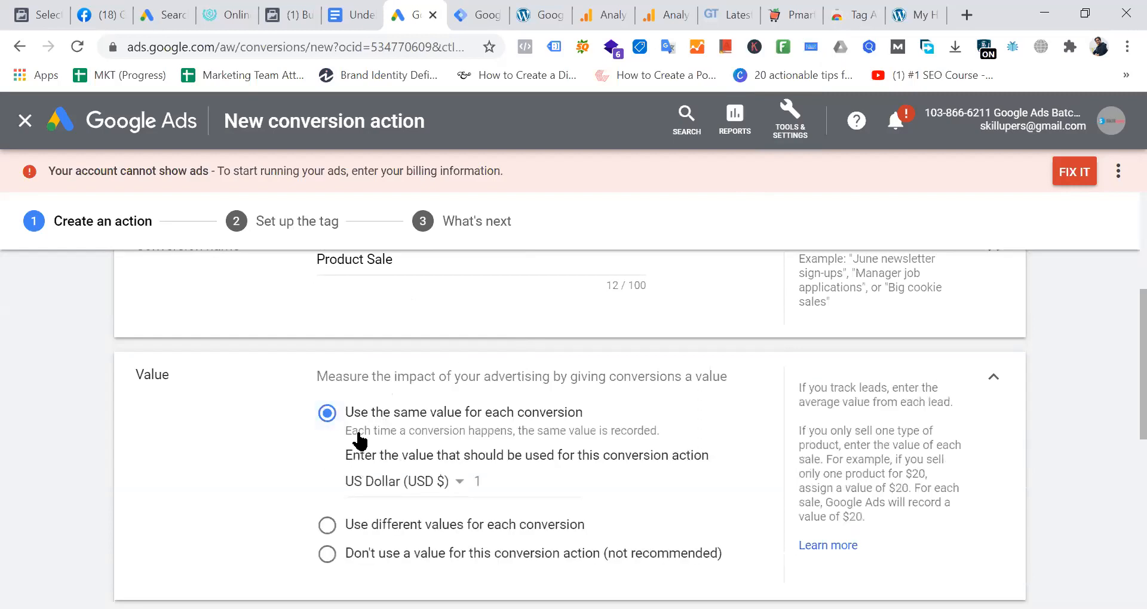
click(530, 477)
text(00)
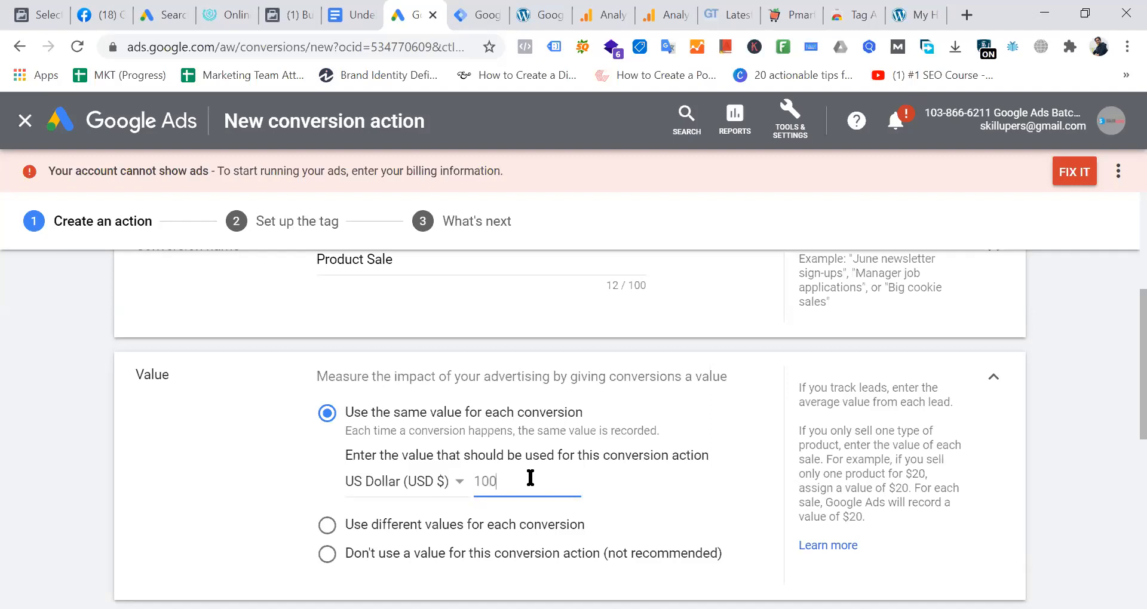
click(328, 526)
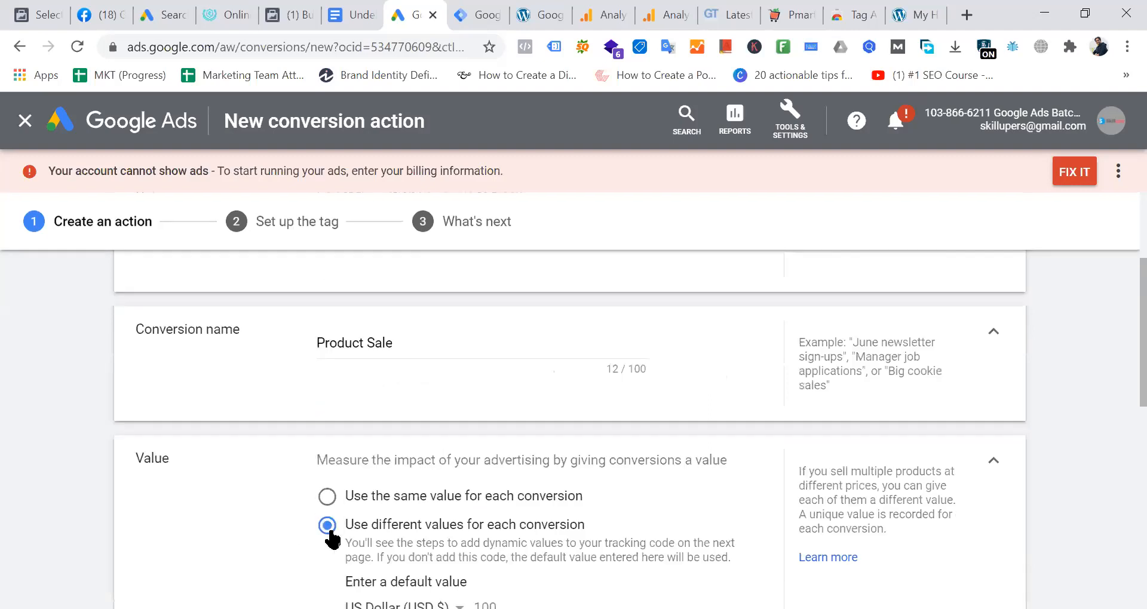
Browse the Pmart store's product listings to examine how prices differ between products
click(805, 15)
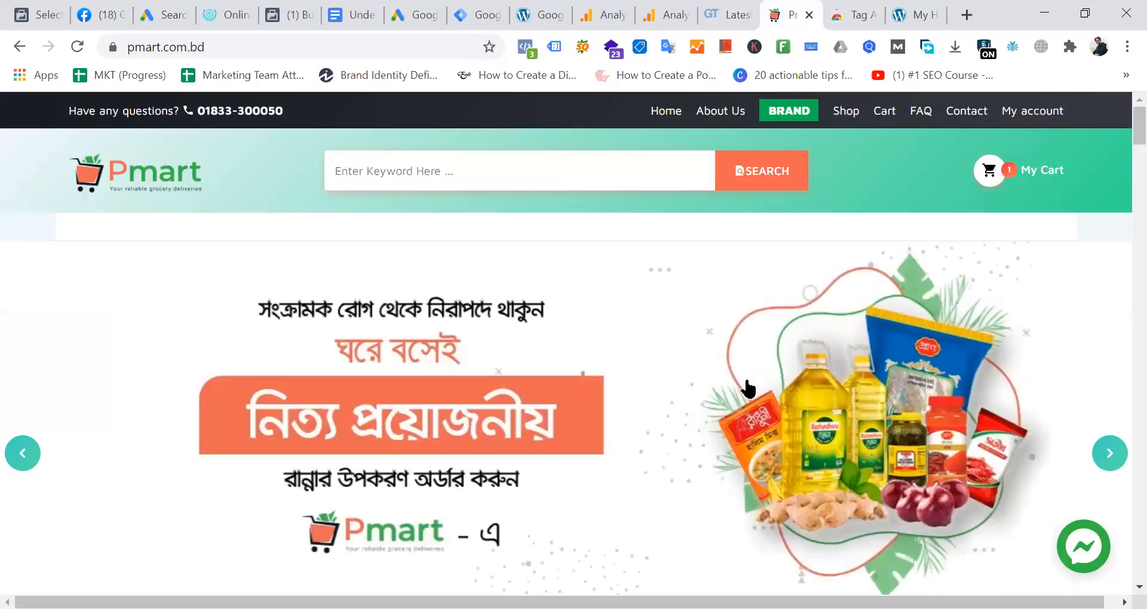
scroll(748, 388, down, 15)
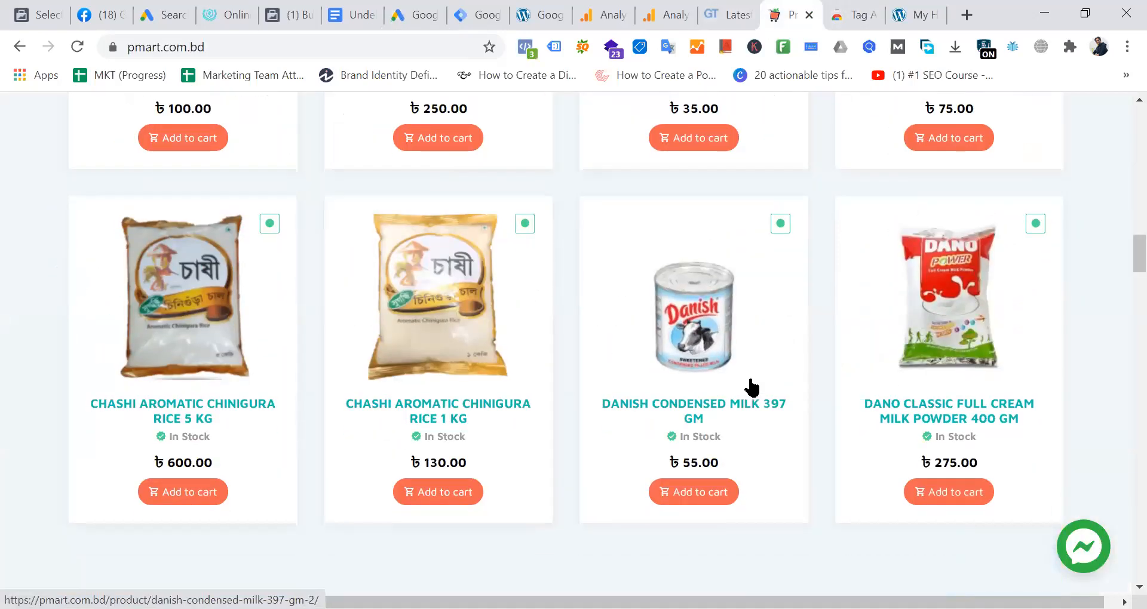
scroll(752, 387, down, 10)
scroll(751, 387, down, 5)
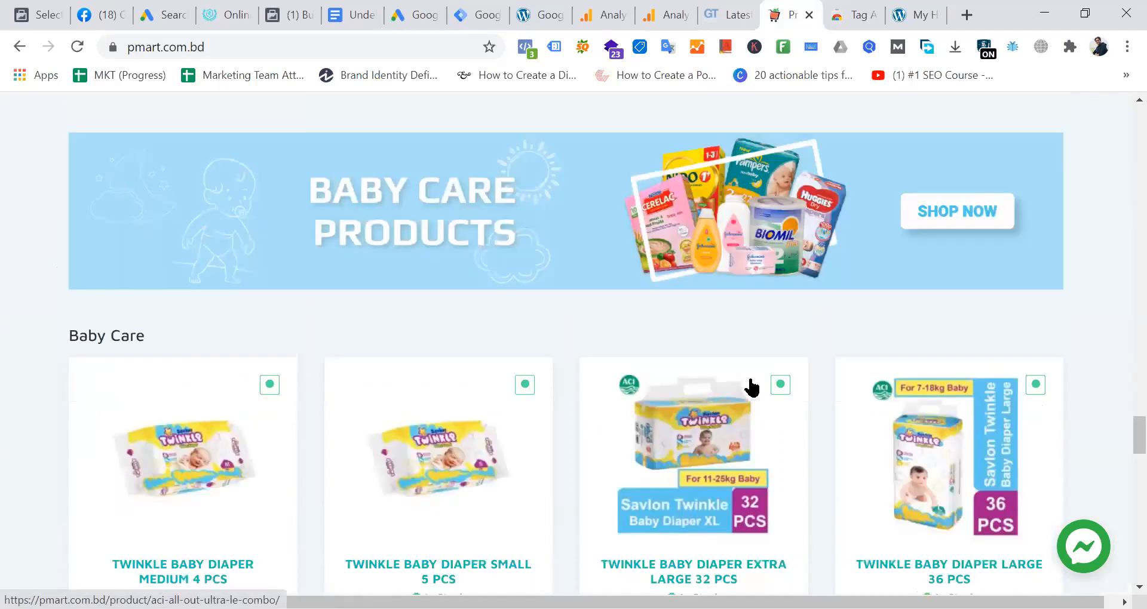
scroll(751, 387, up, 15)
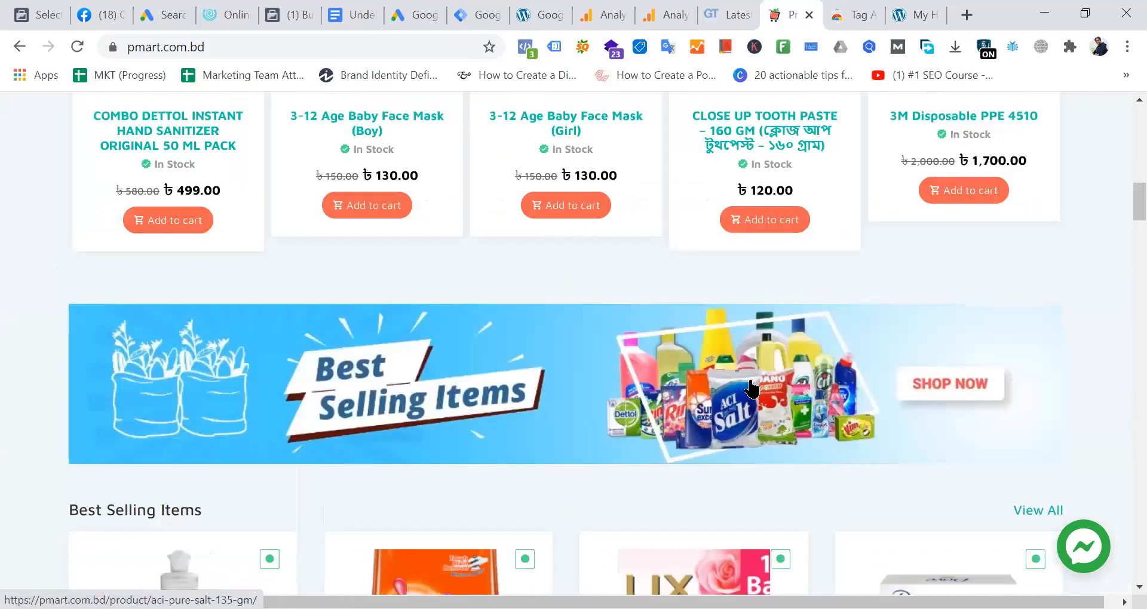
scroll(751, 387, up, 10)
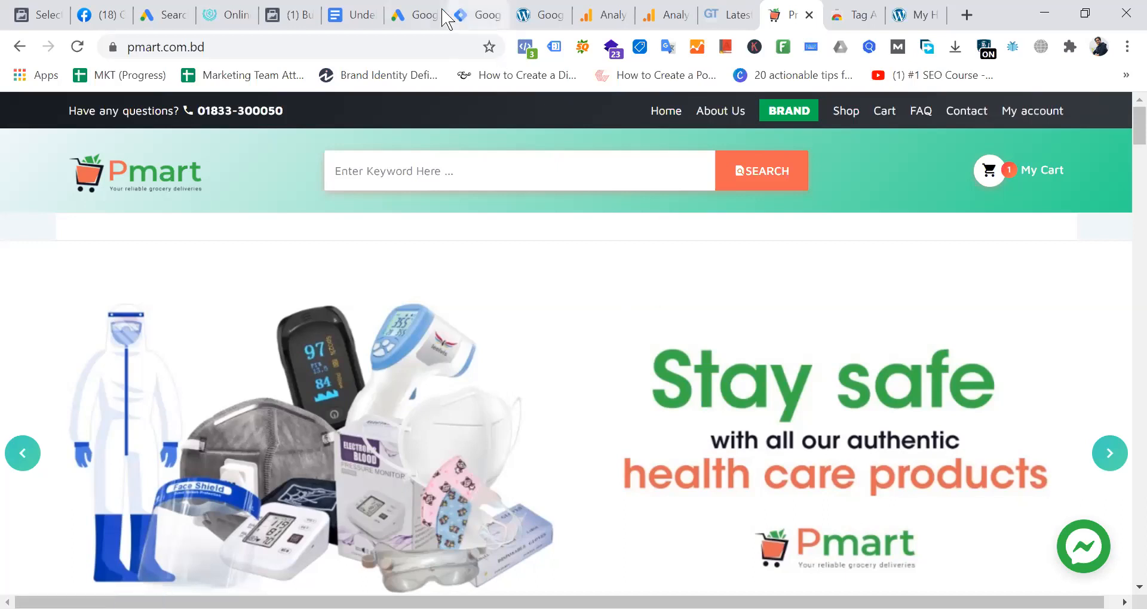
Set the default value of the Product Sale conversion to 150 US dollars
click(418, 15)
scroll(683, 330, down, 2)
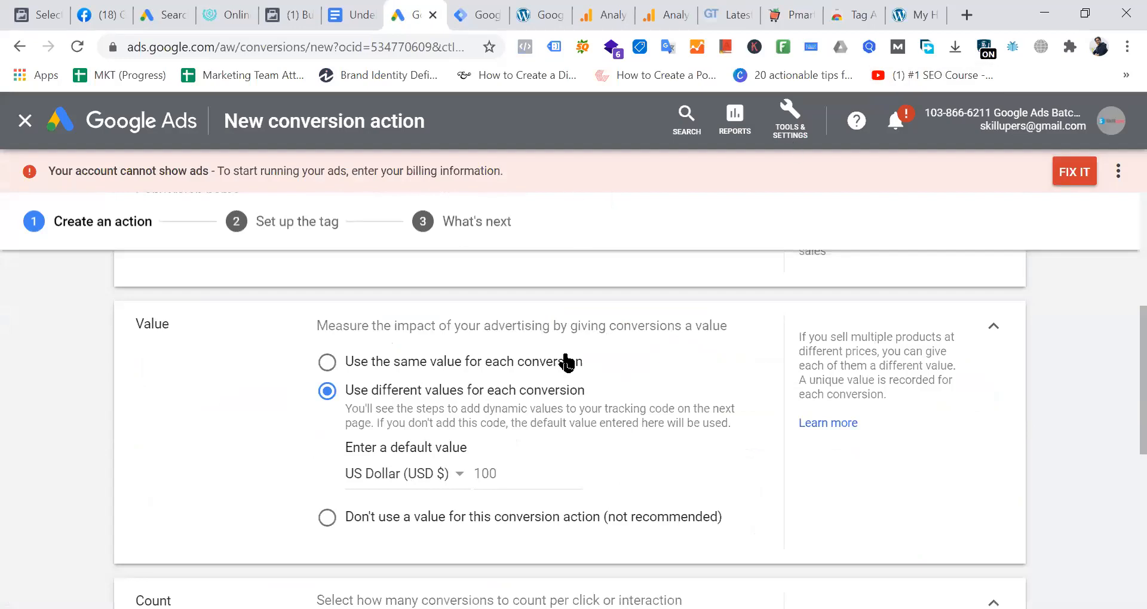
drag(517, 475, 457, 486)
click(529, 474)
key(BackSpace)
key(BackSpace)
key(BackSpace)
text(150)
click(682, 463)
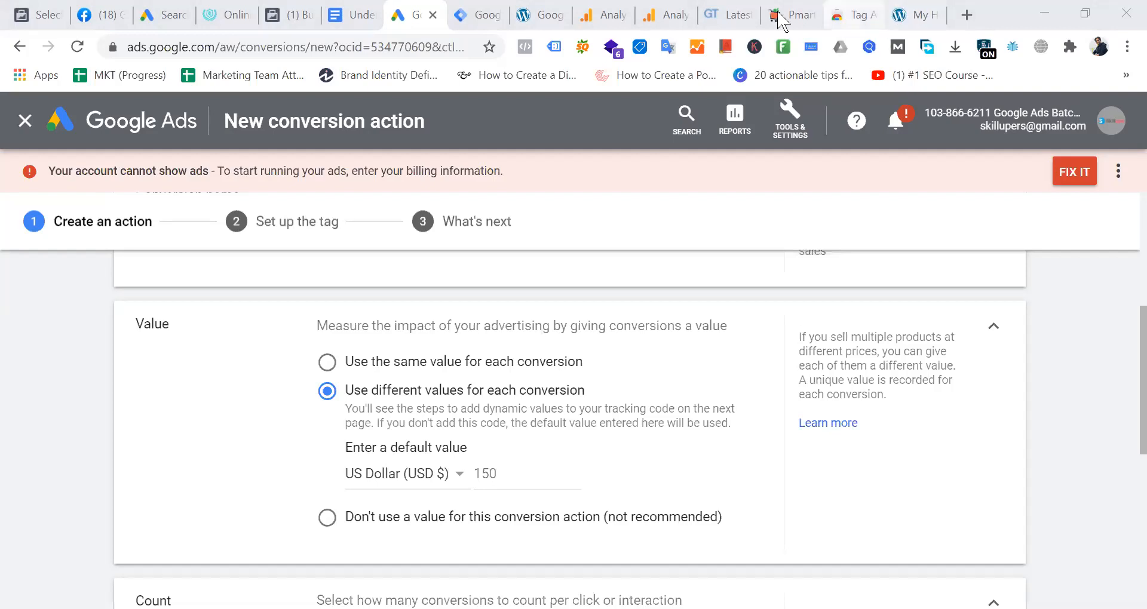
Consult the Analytics top sellers report and the Pmart store, and choose the same value for each conversion in Google Ads
click(668, 15)
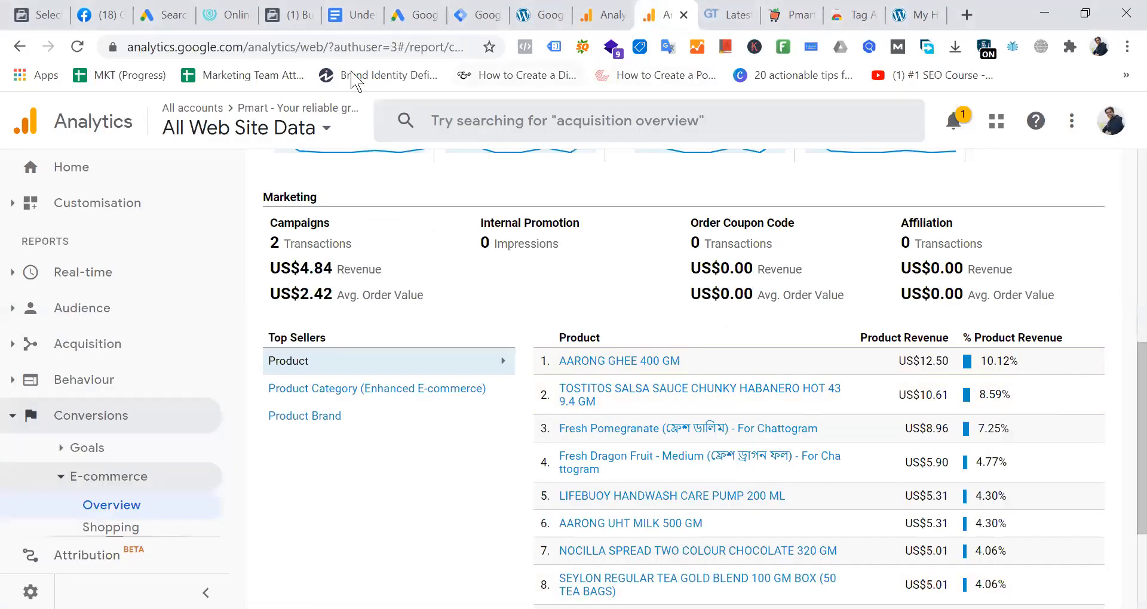
click(418, 15)
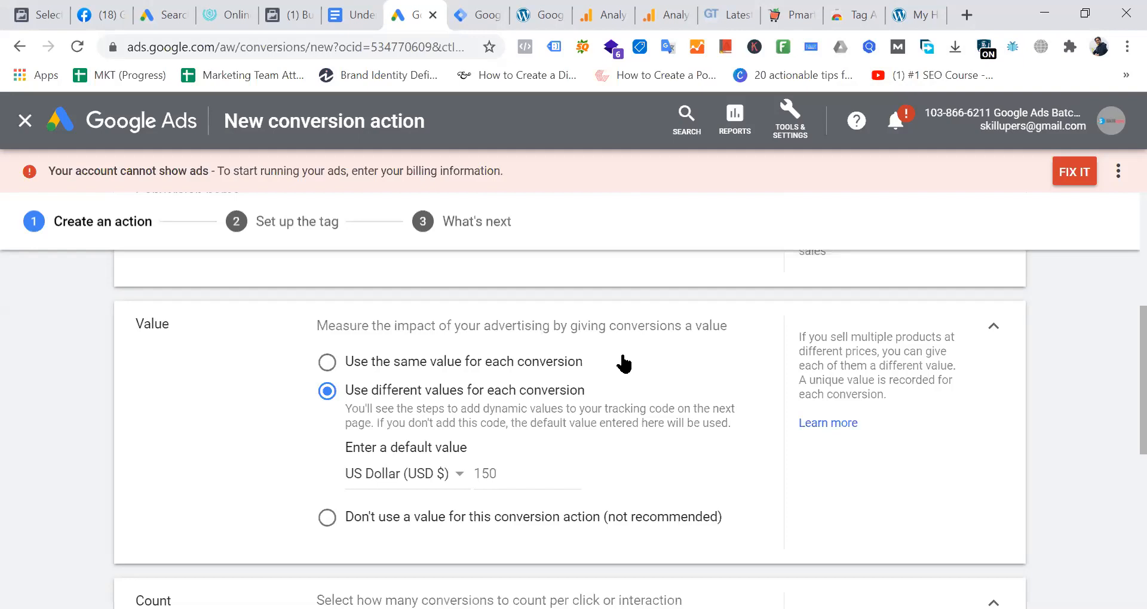
click(784, 15)
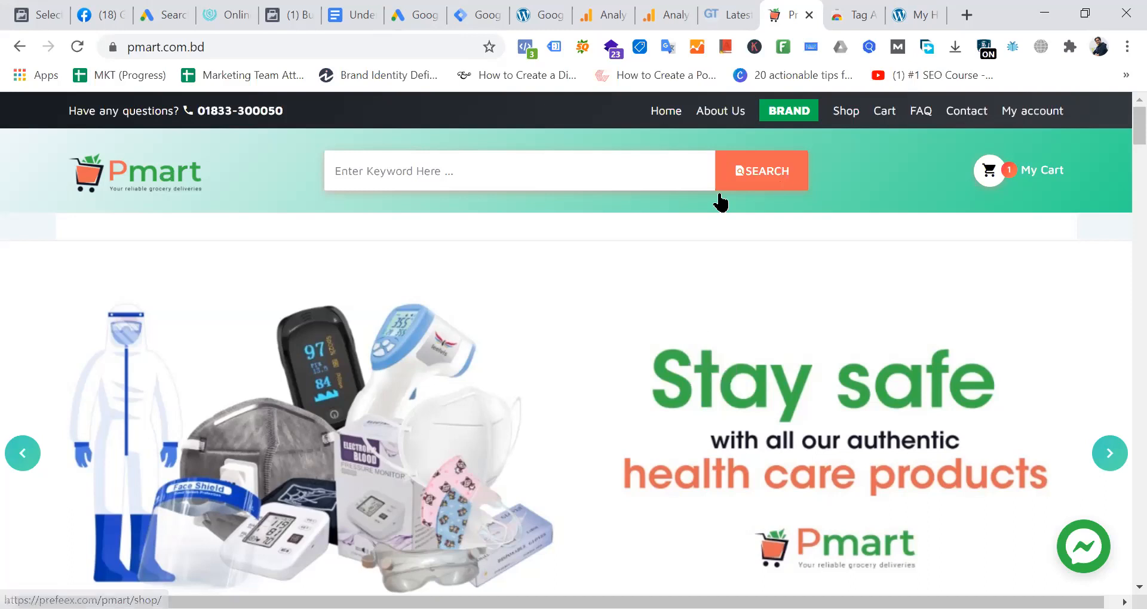
click(417, 13)
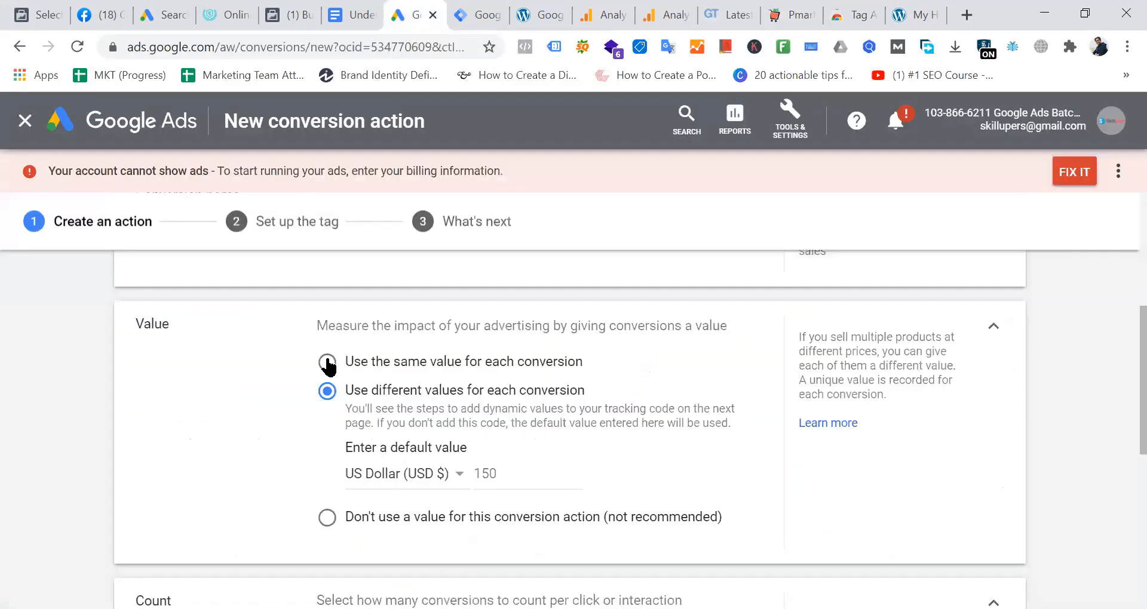
click(327, 363)
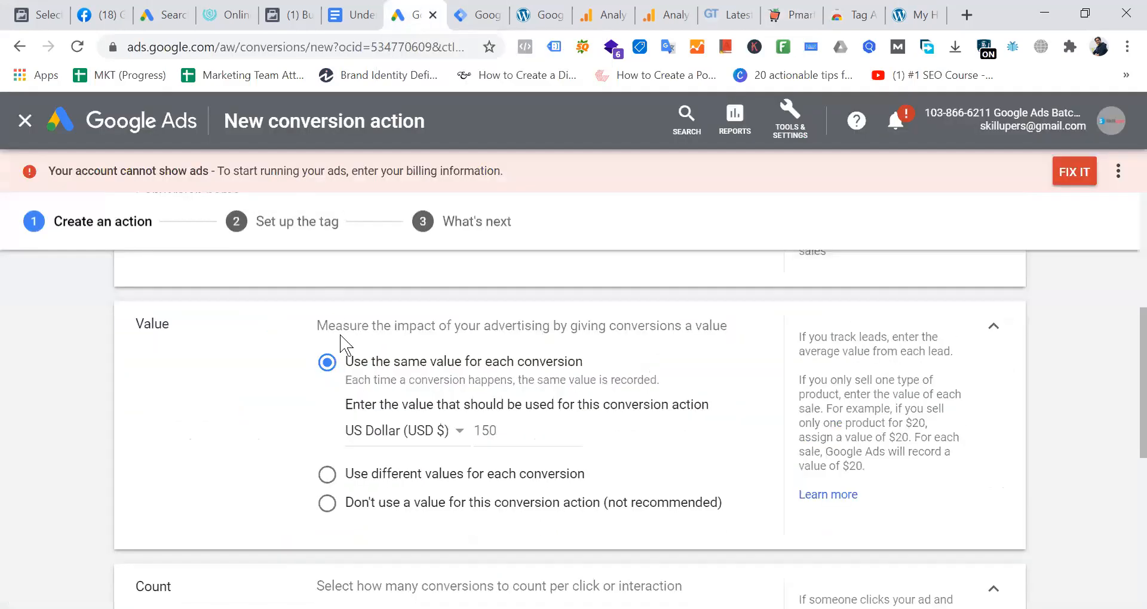
Look over the Pmart store, its Analytics report, the WordPress Tag Manager options and the My Homes Need storefront, and return to Google Ads
click(783, 4)
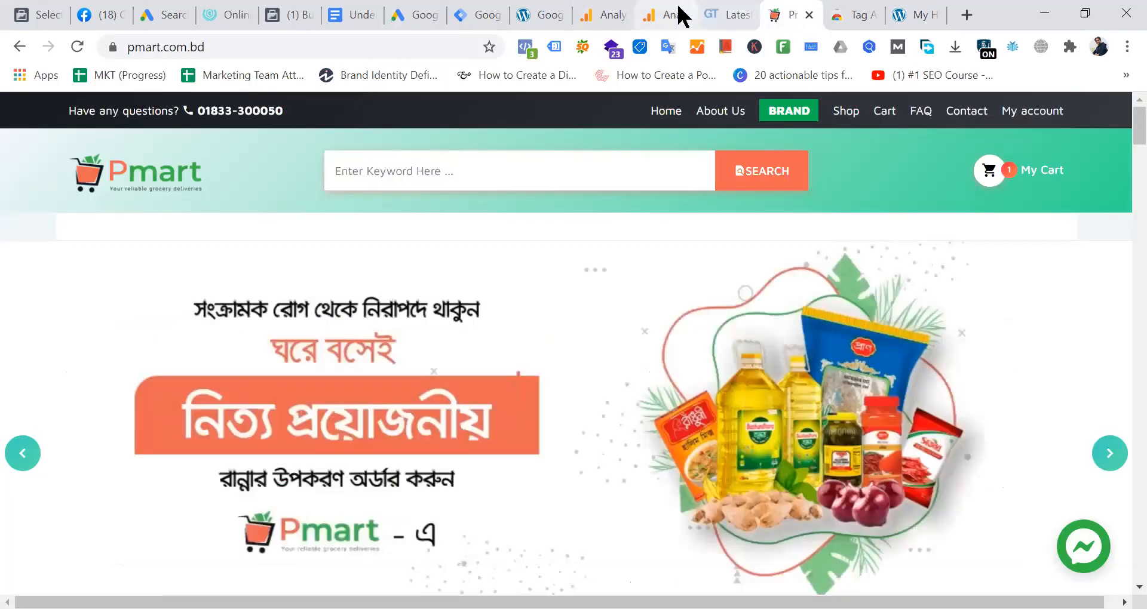
click(672, 16)
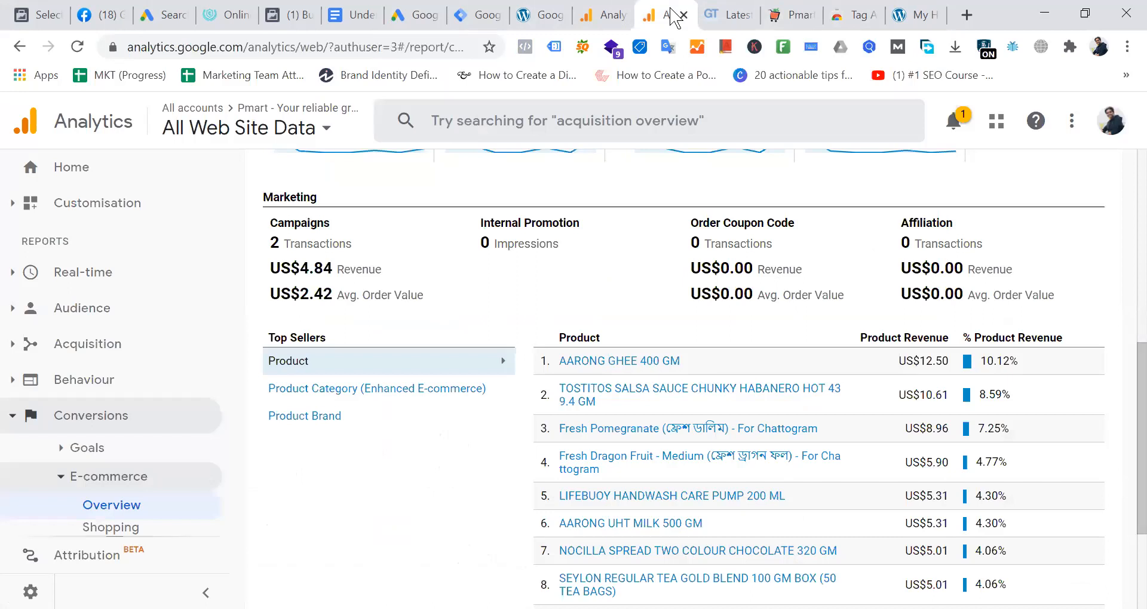
click(550, 14)
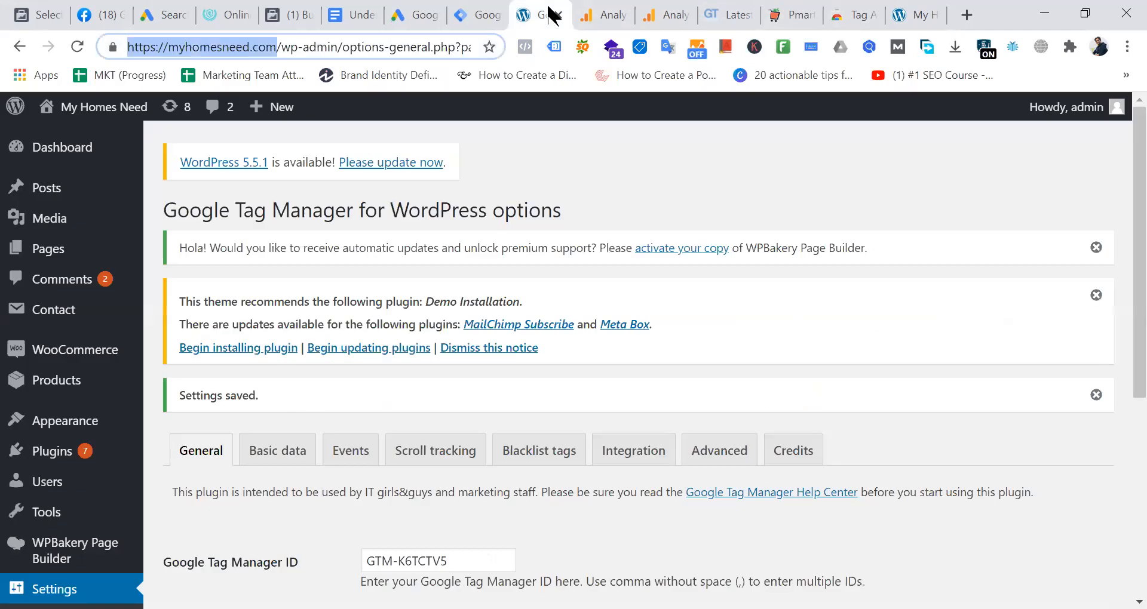
click(920, 14)
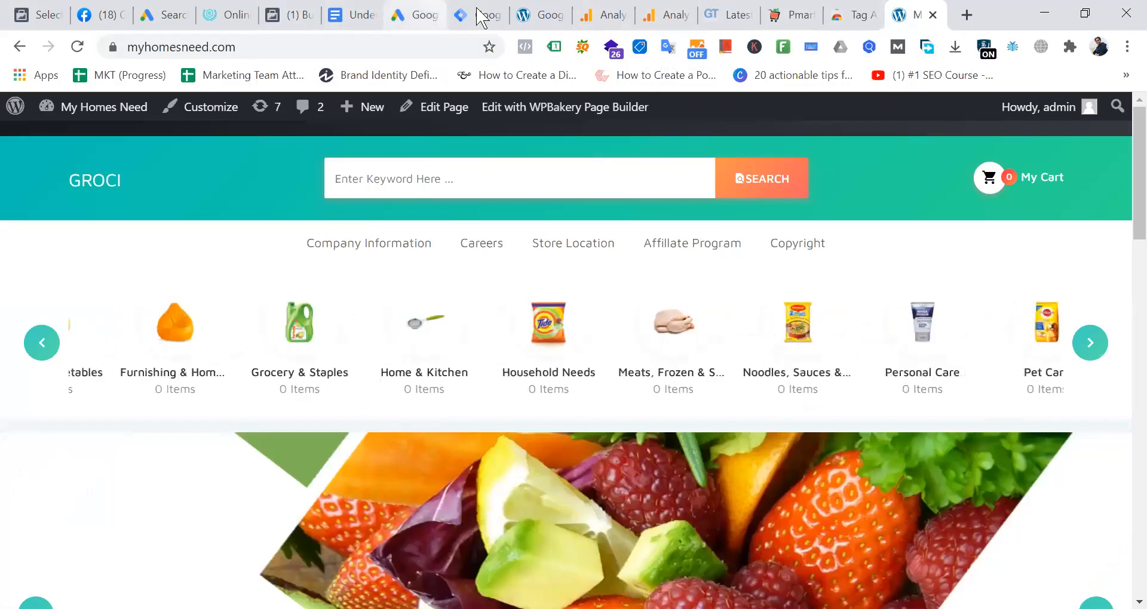
click(424, 15)
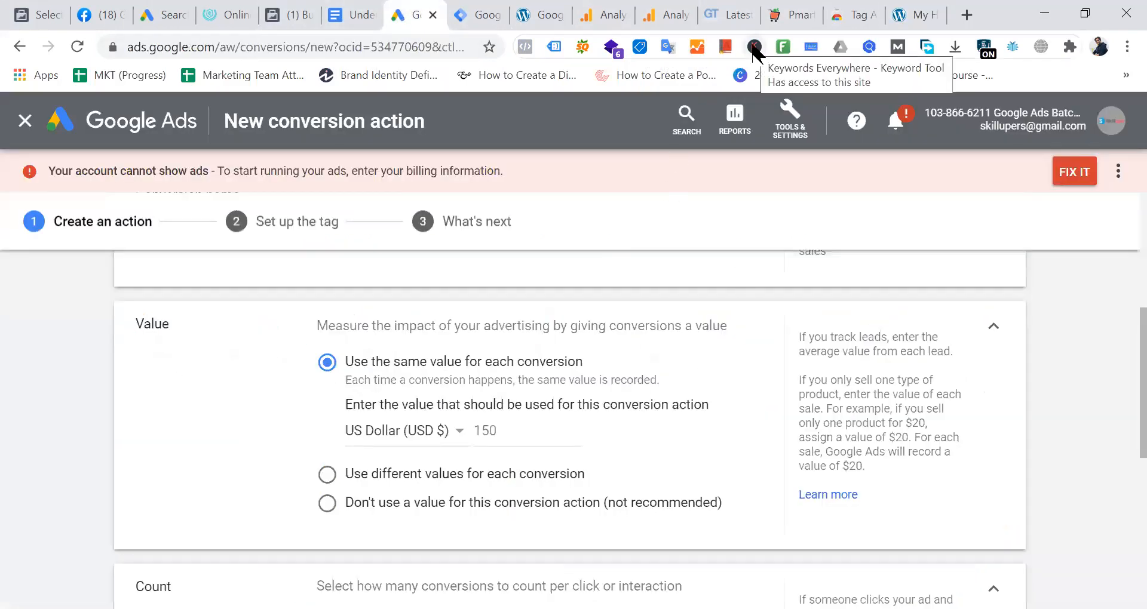
click(789, 14)
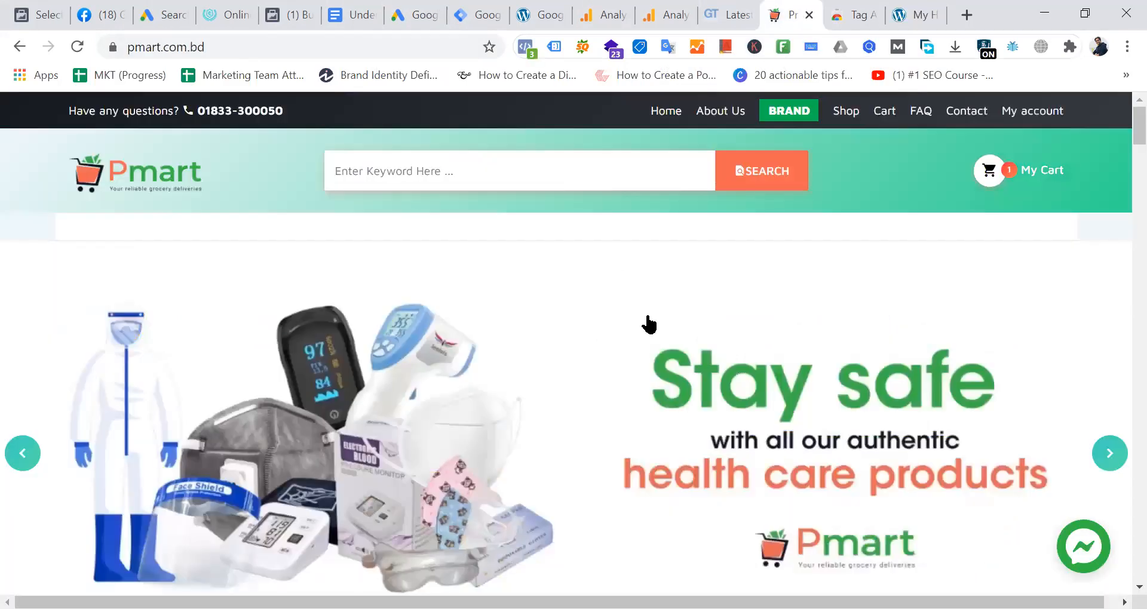
scroll(651, 328, down, 2)
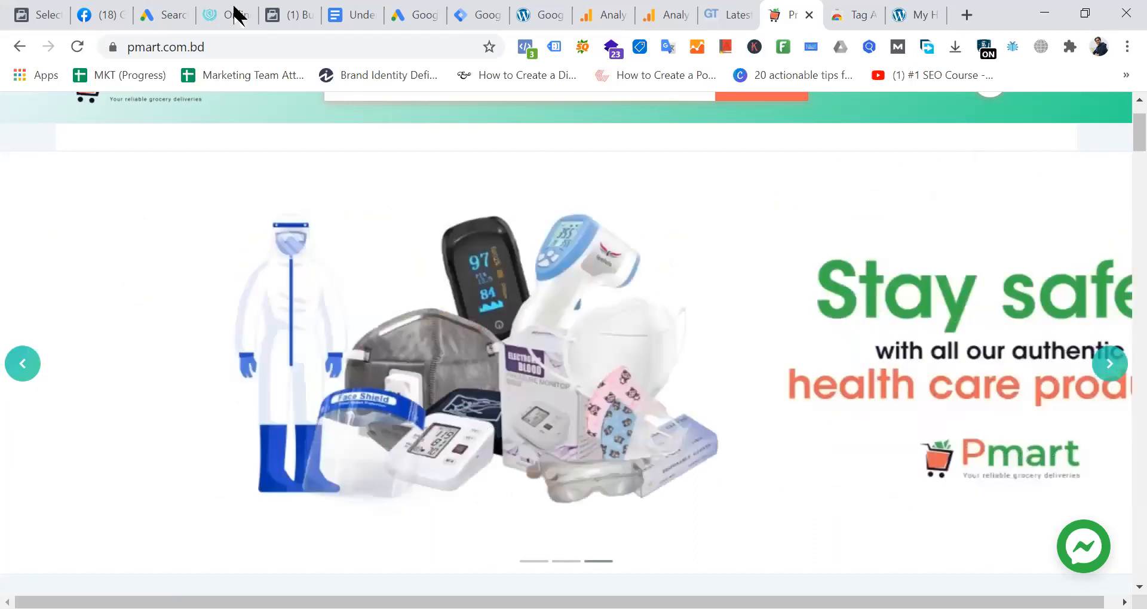
click(425, 15)
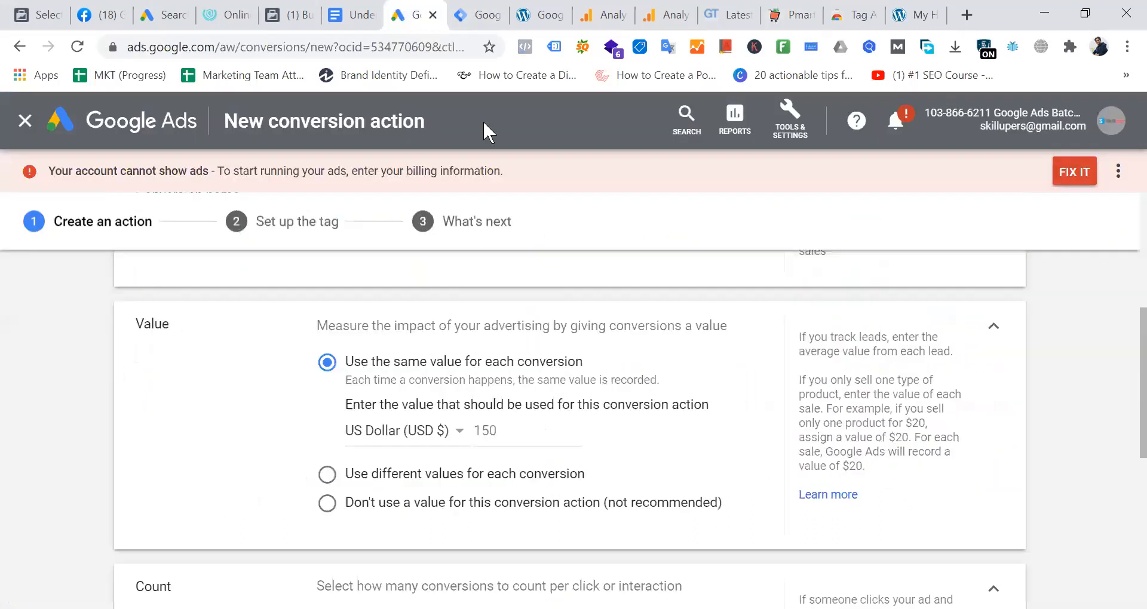
View the conversion window and attribution settings, and search Google for "web hosting" in a new tab
scroll(653, 271, down, 9)
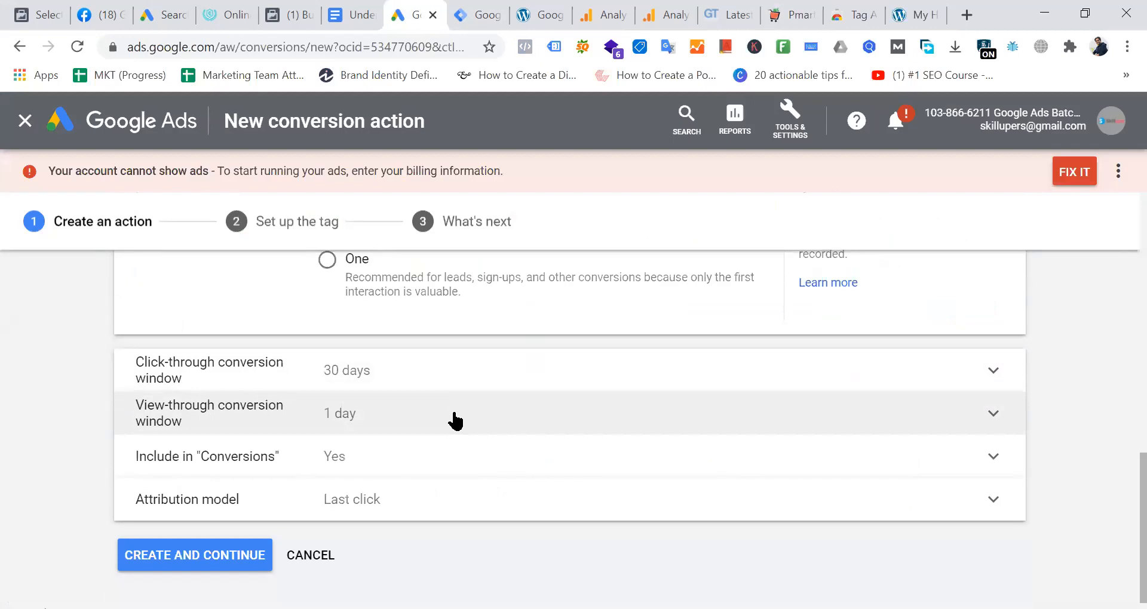
click(967, 13)
text(web hs)
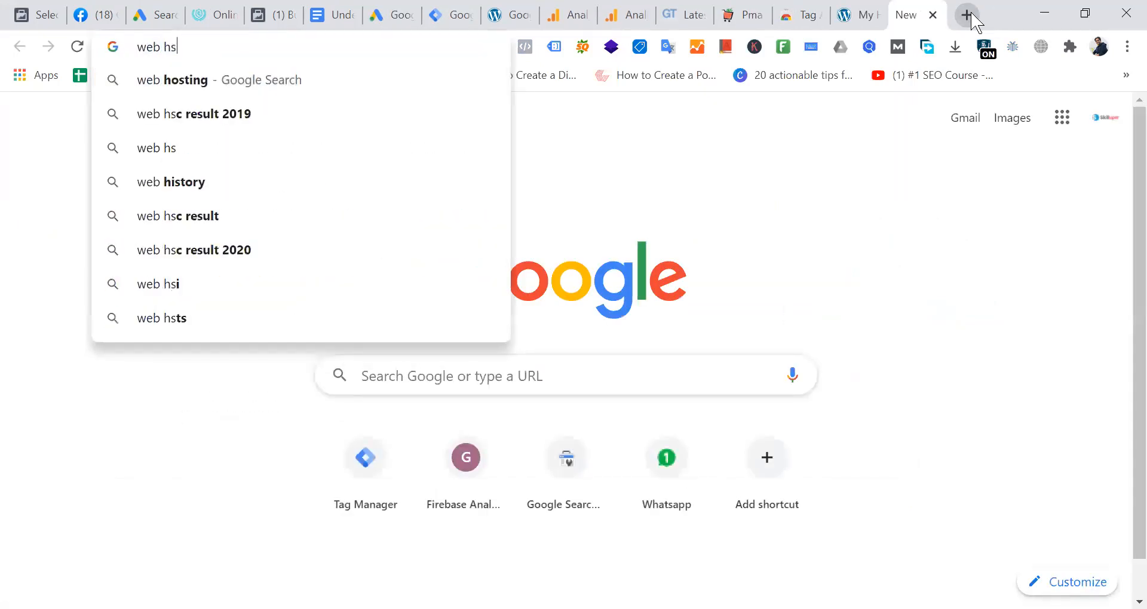
key(BackSpace)
text(s)
key(BackSpace)
text(ost)
key(Return)
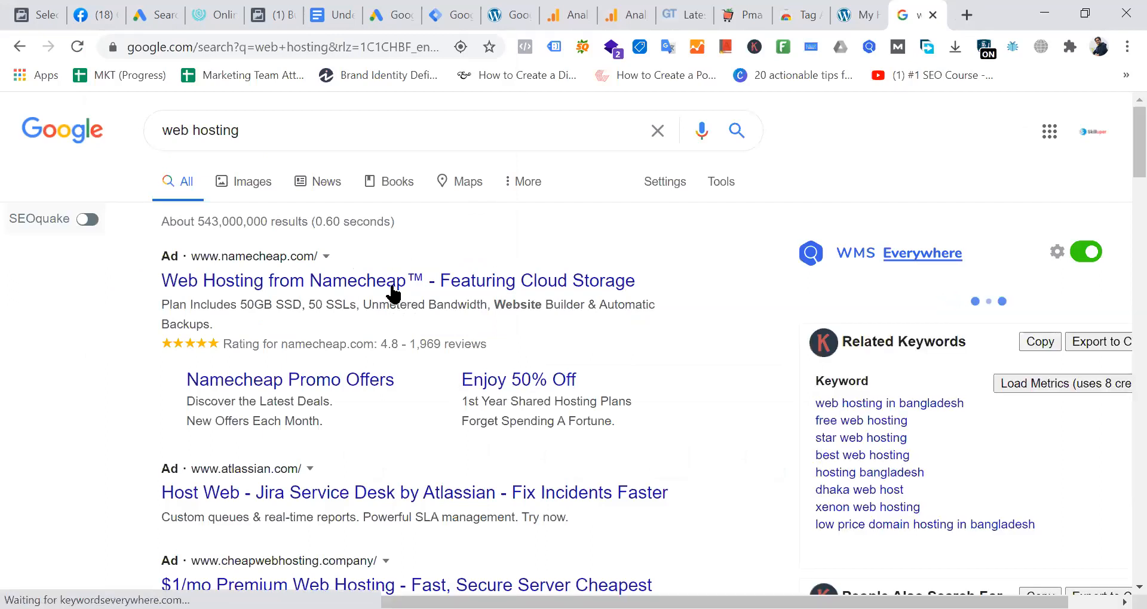
Open the Namecheap web hosting ad in a new tab, look over its shared hosting plans, and return to the Google Ads conversion form
right_click(392, 283)
click(454, 297)
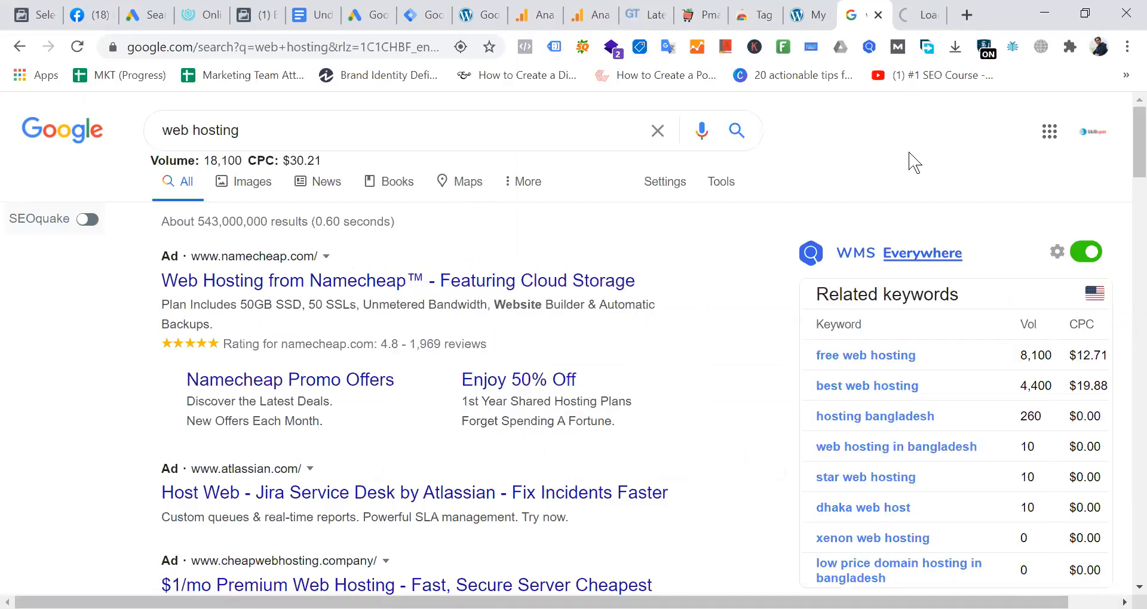
click(914, 15)
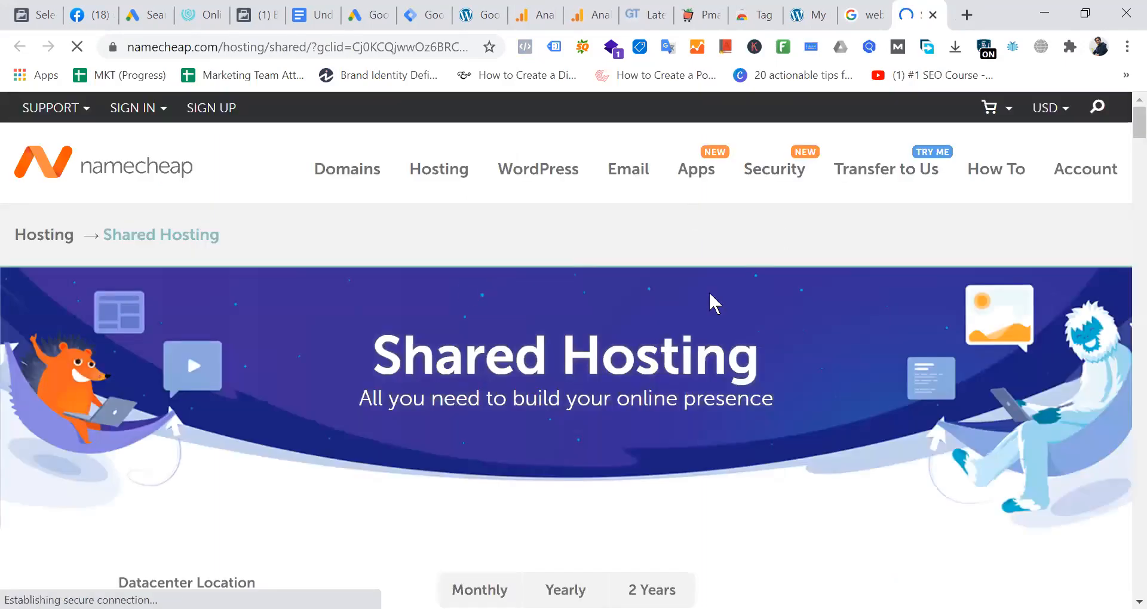
scroll(709, 299, down, 15)
scroll(711, 302, down, 6)
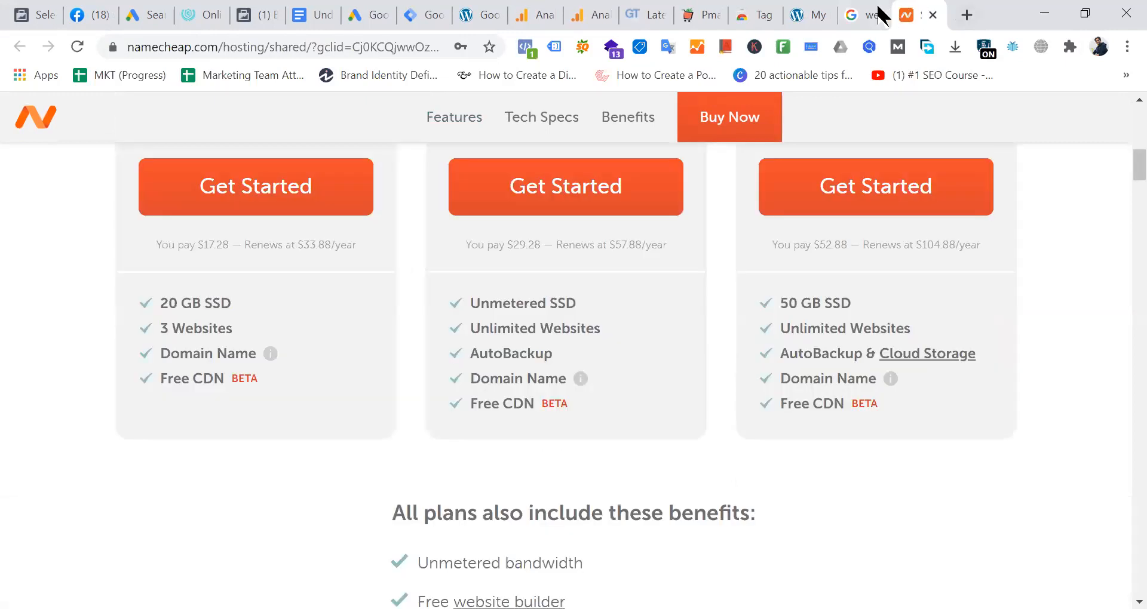
click(875, 13)
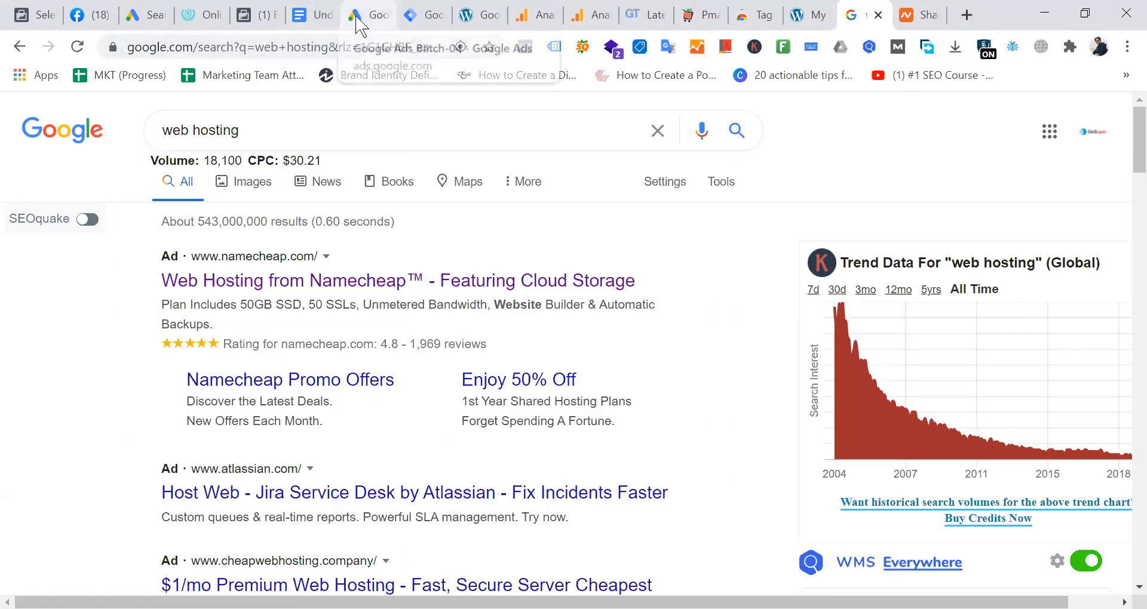
click(373, 14)
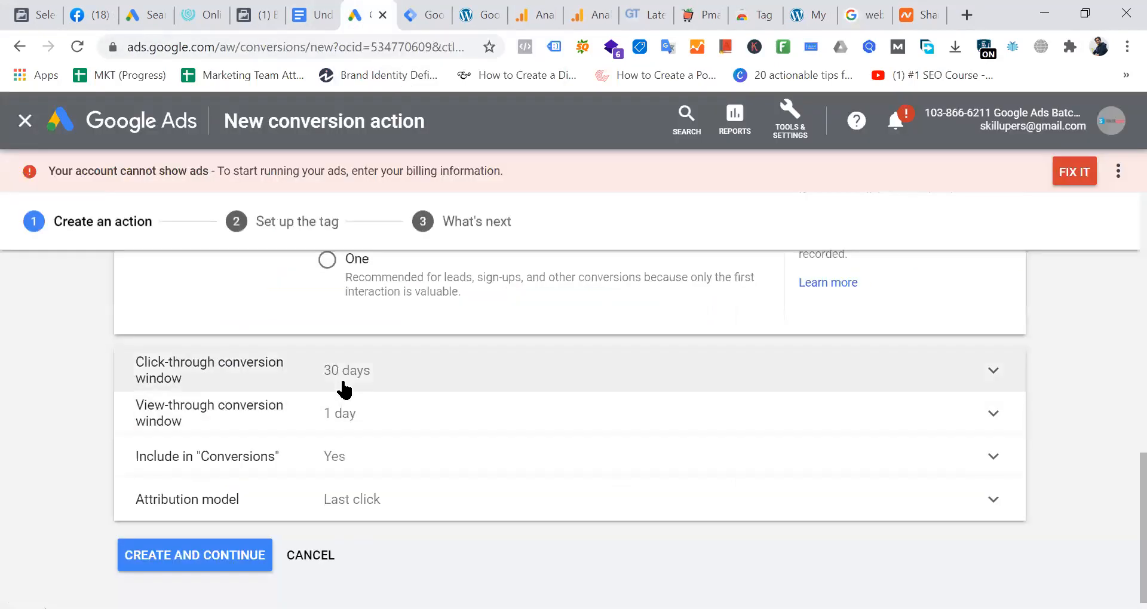
Try to set a custom click-through conversion window of 360 days
click(354, 380)
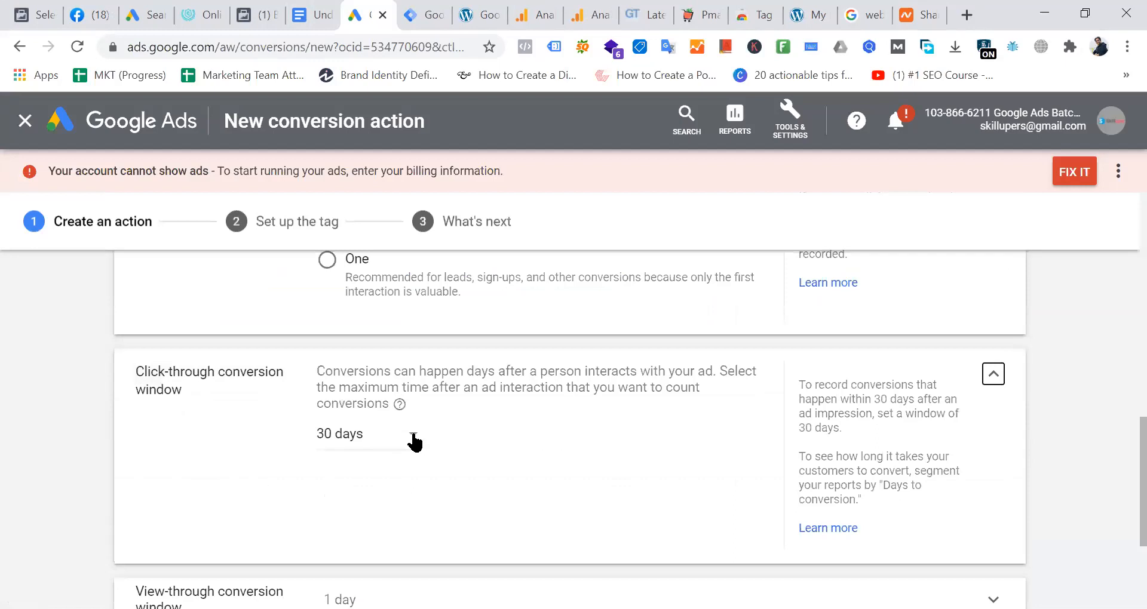
click(412, 440)
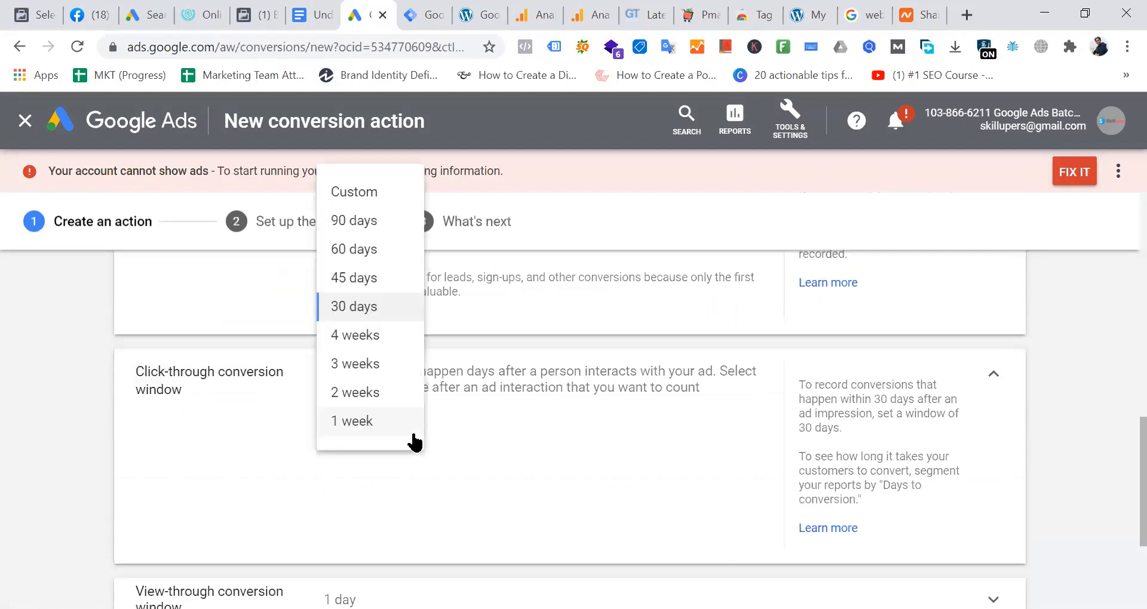
click(365, 194)
click(491, 437)
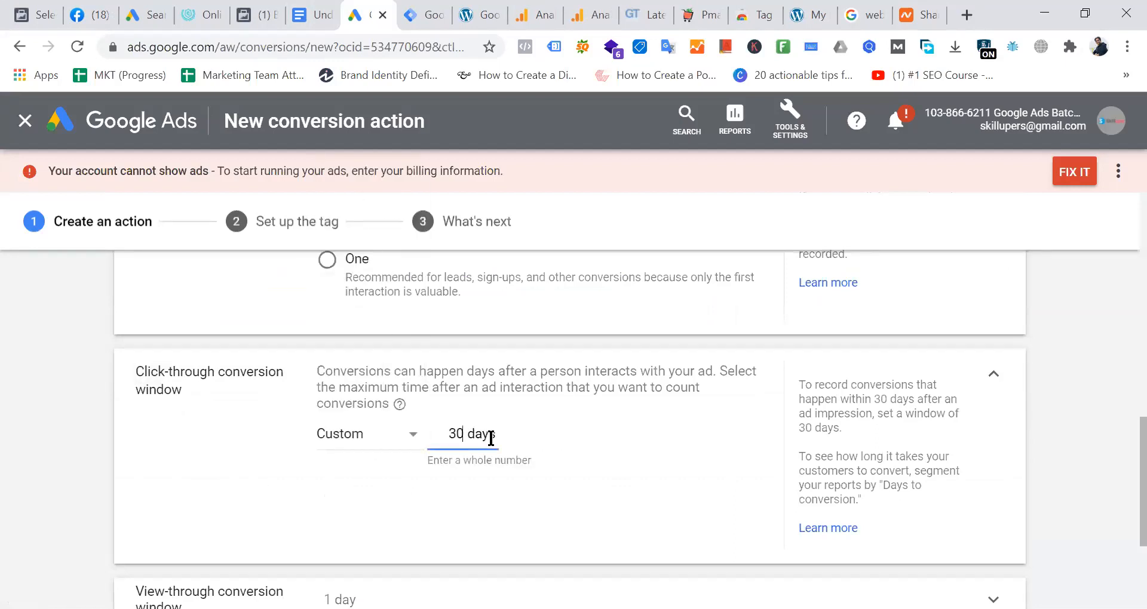
key(BackSpace)
key(BackSpace)
text(360)
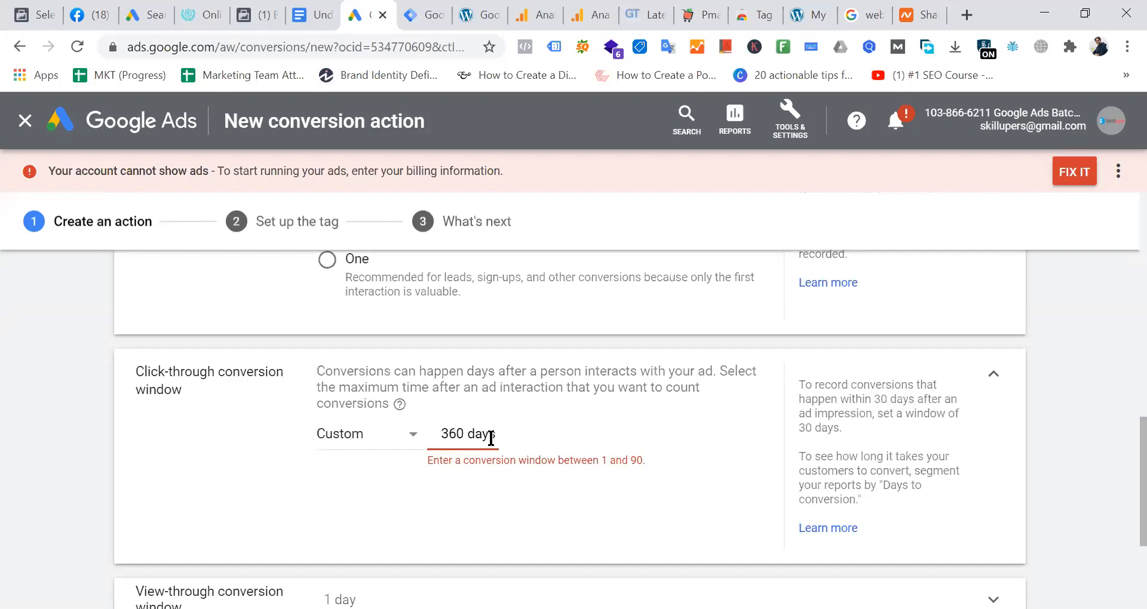
Enter 90 days as the custom click-through conversion window, and switch the window back to the preset 30 days
key(BackSpace)
key(BackSpace)
key(BackSpace)
text(90)
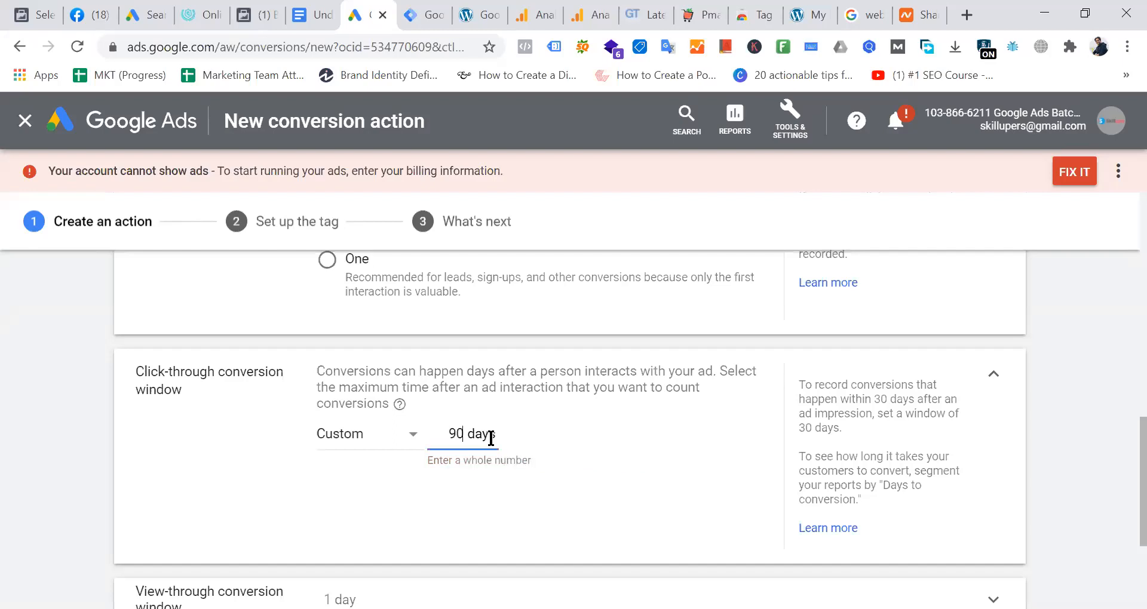
click(696, 505)
click(411, 437)
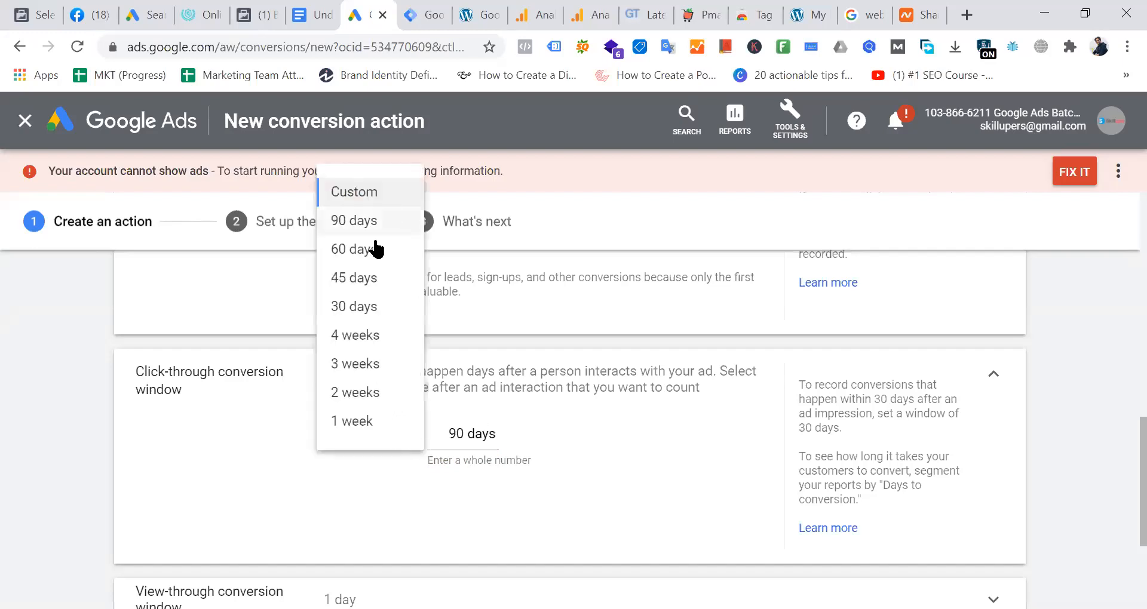
click(366, 306)
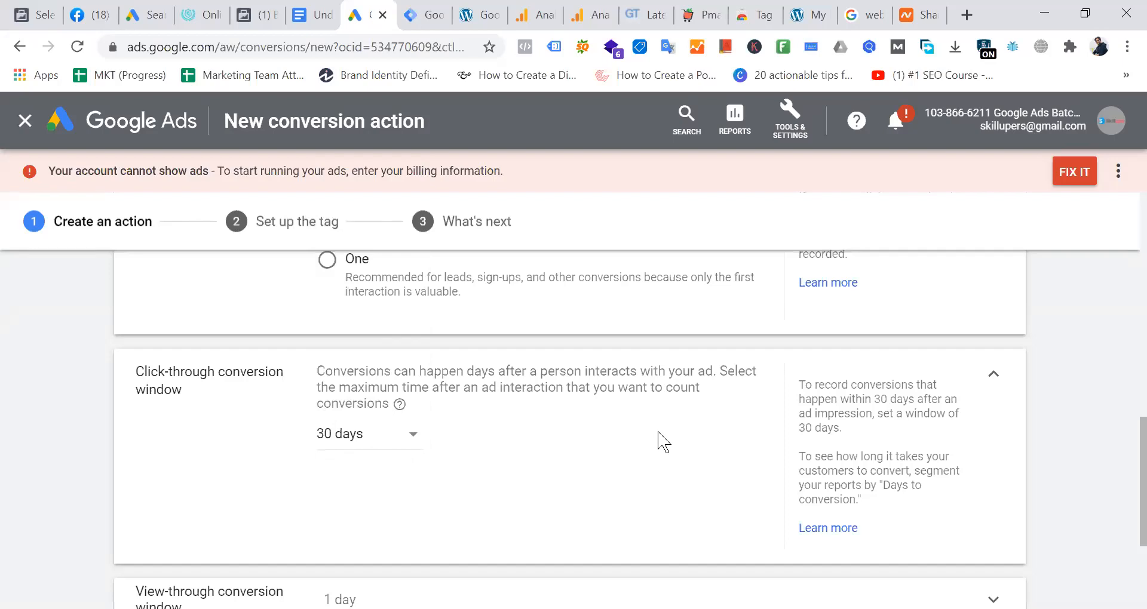
Revisit the web hosting results and the Namecheap plans, and move the Google Ads conversion tab beside the search results tab
click(866, 15)
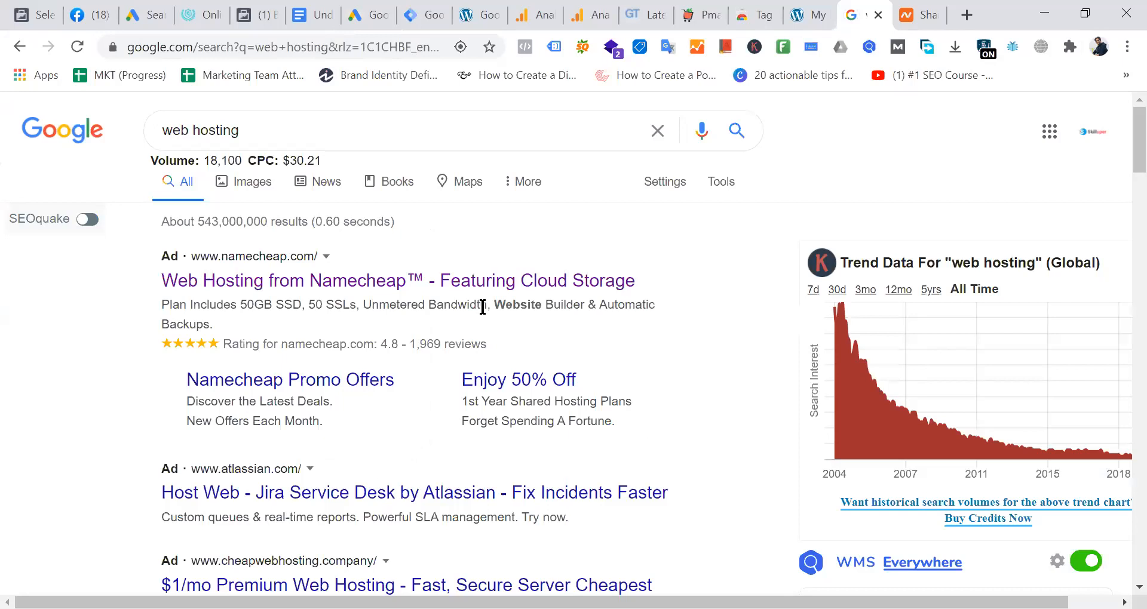
click(916, 15)
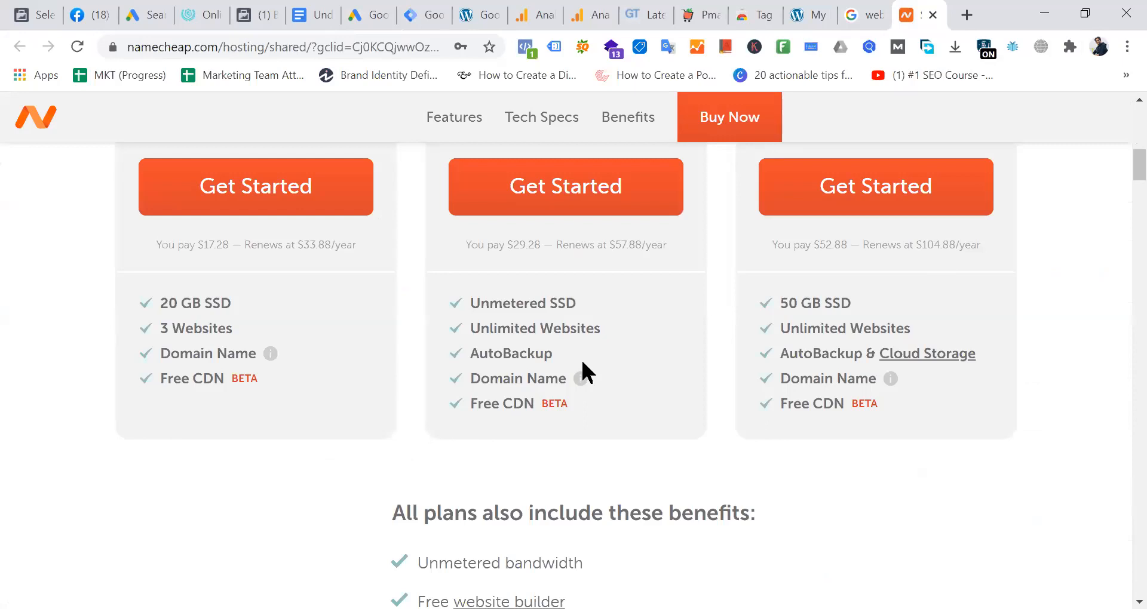
click(379, 12)
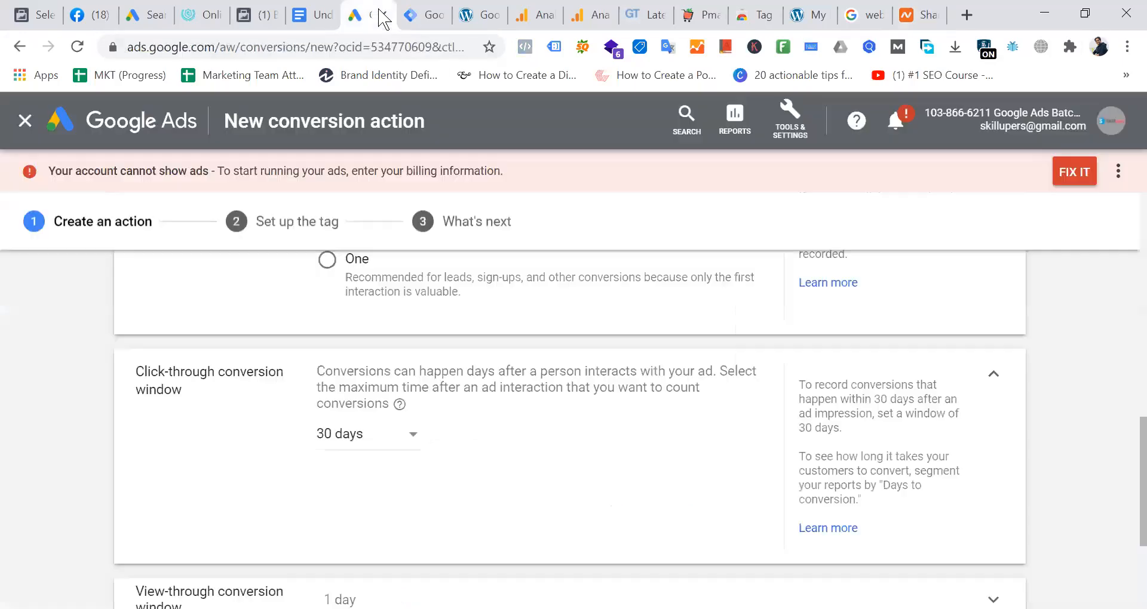
drag(363, 25, 808, 25)
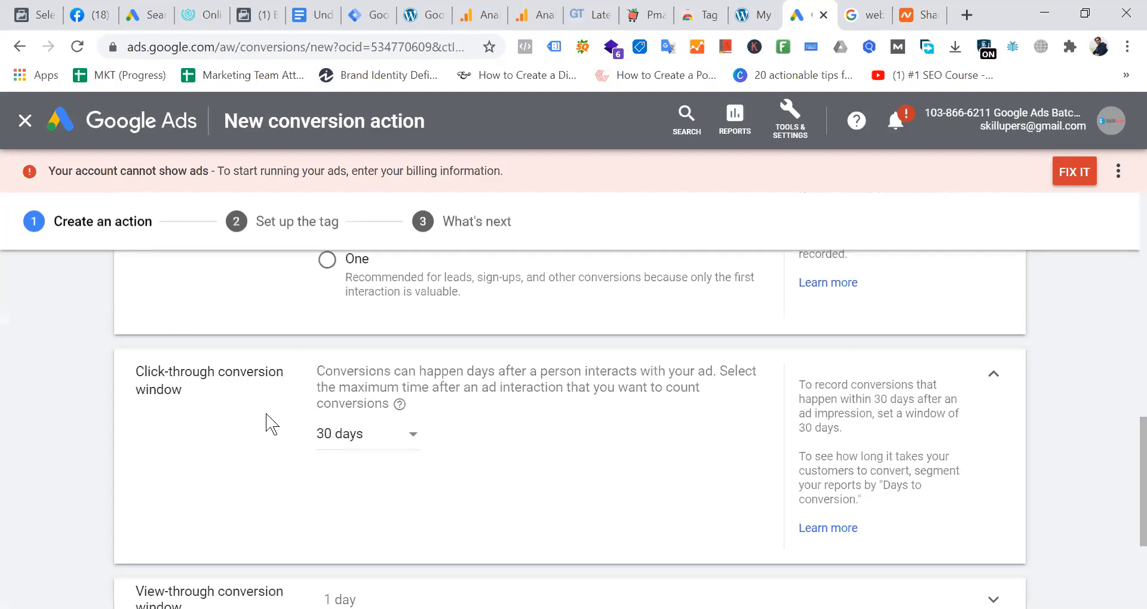
Review the hosting search ad and its Namecheap page, and return to Google Ads to open the view-through conversion window setting
click(867, 14)
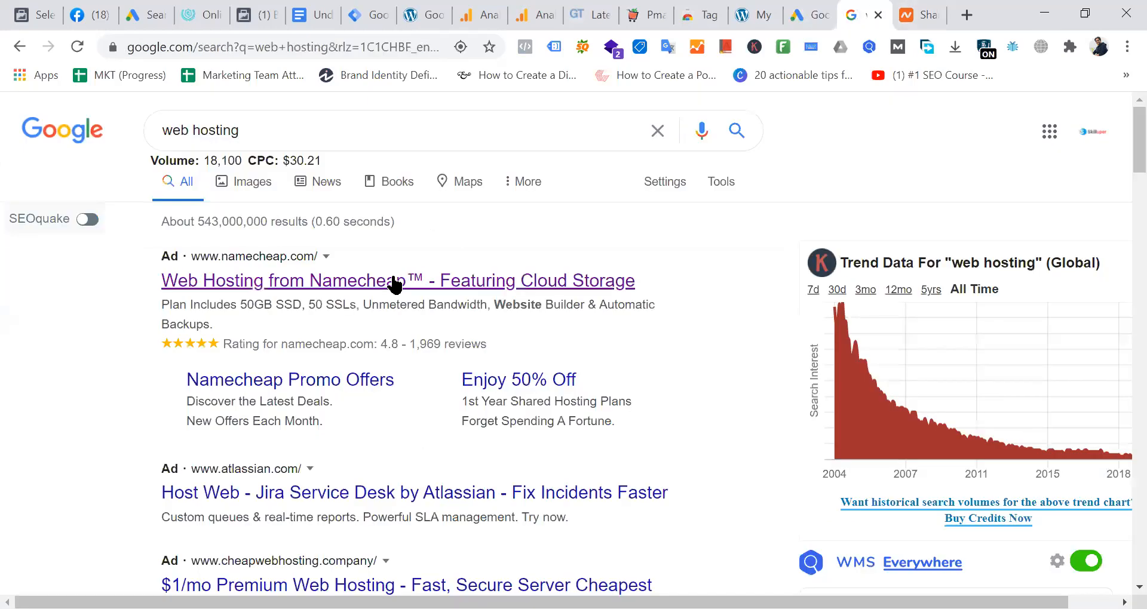
click(926, 13)
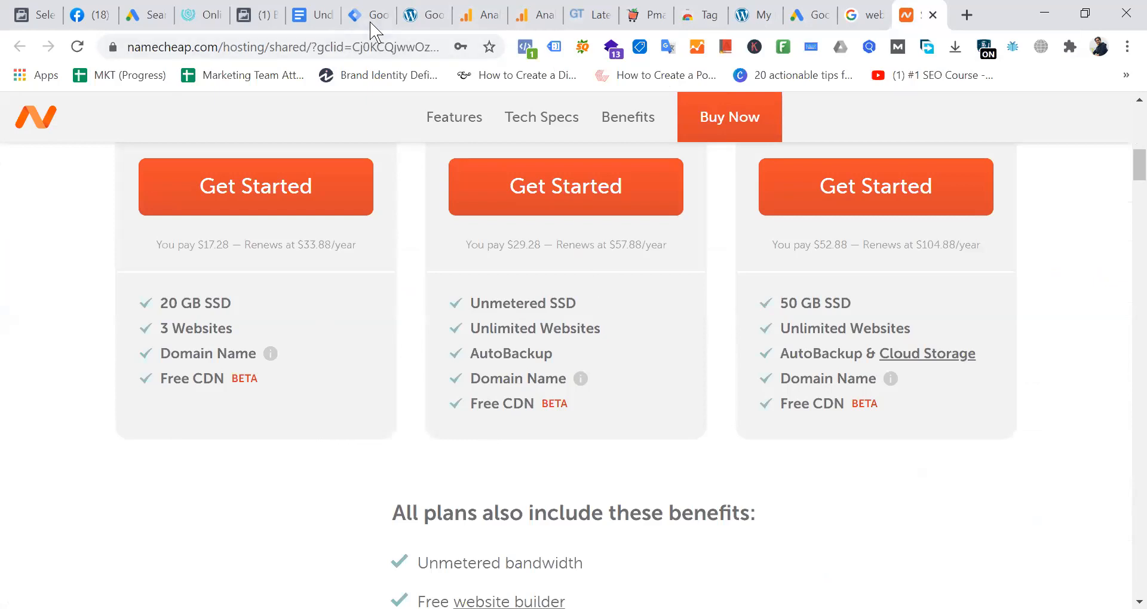
click(817, 16)
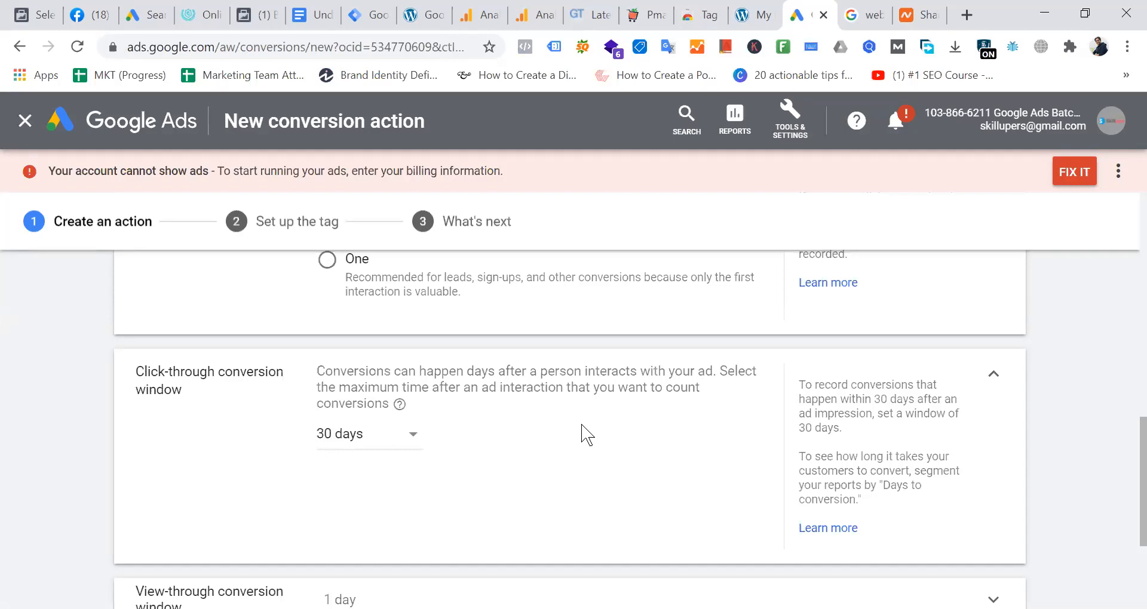
scroll(581, 425, down, 2)
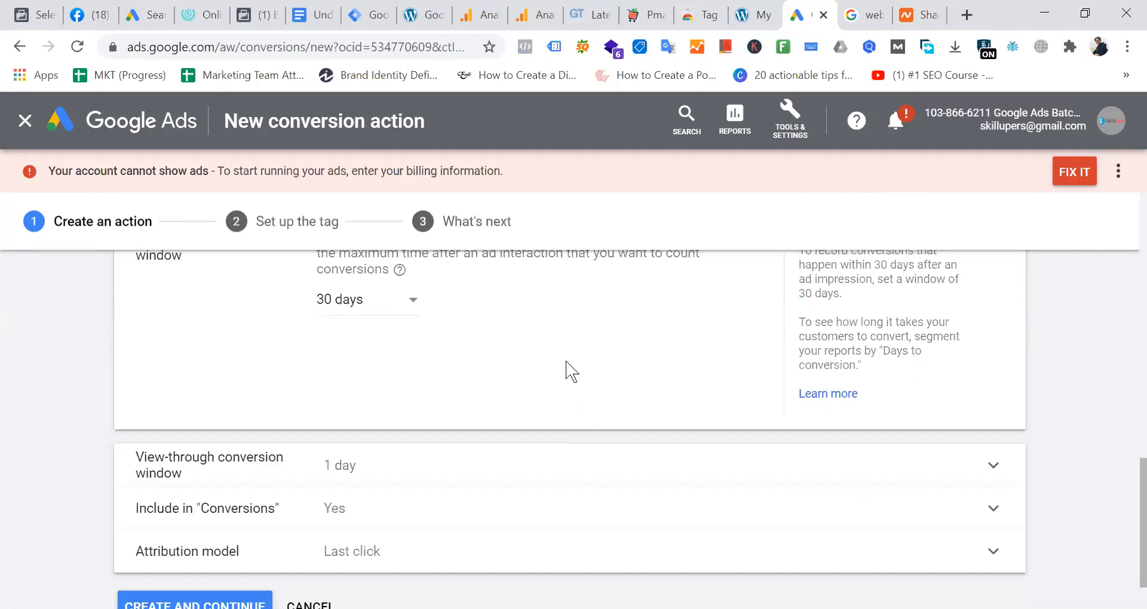
click(409, 472)
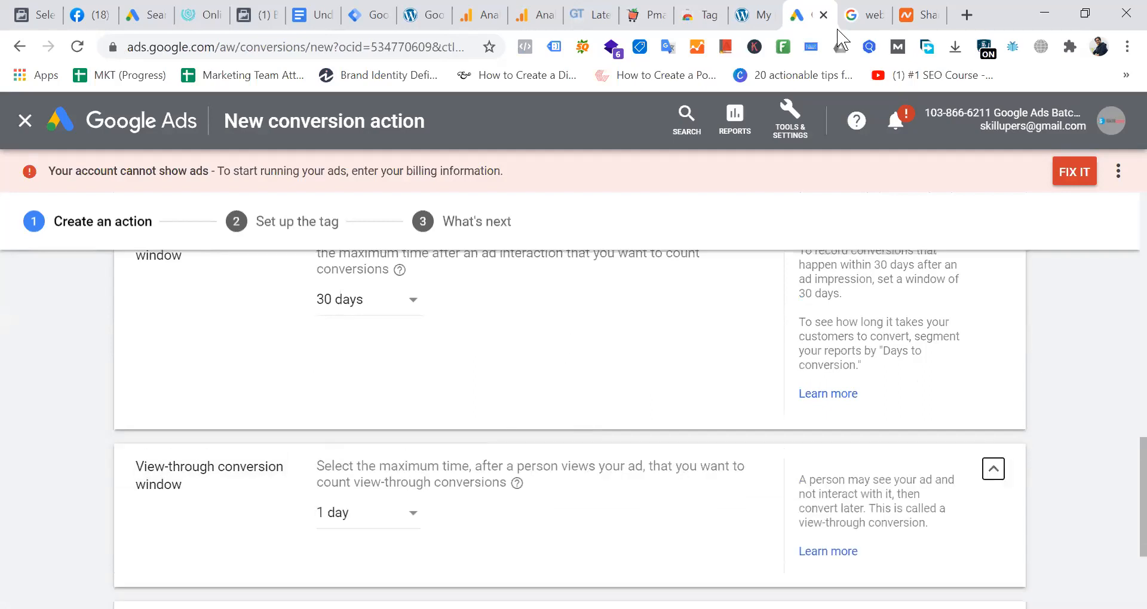
Look over the web hosting results, the Namecheap shared hosting page and the Analytics accounts, and return to the Google Ads conversion form
click(876, 14)
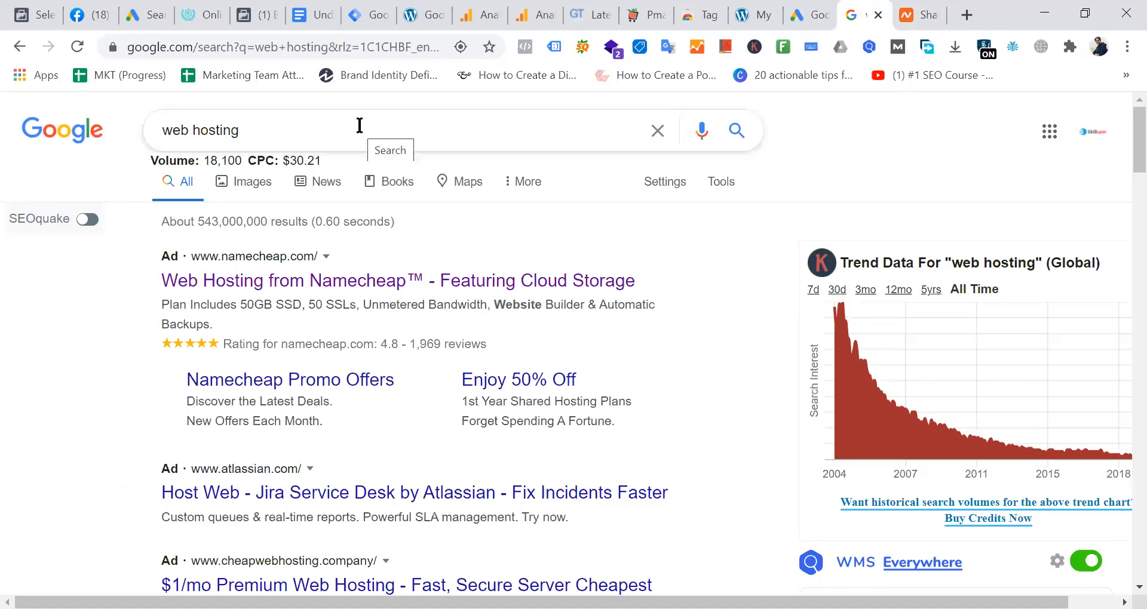
key(Return)
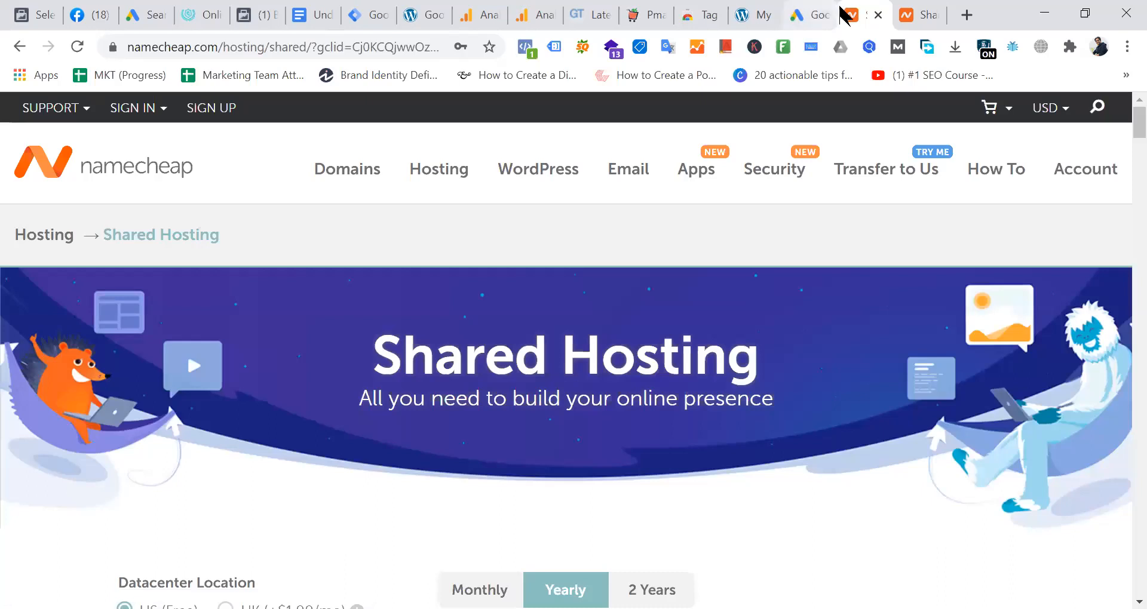
click(20, 47)
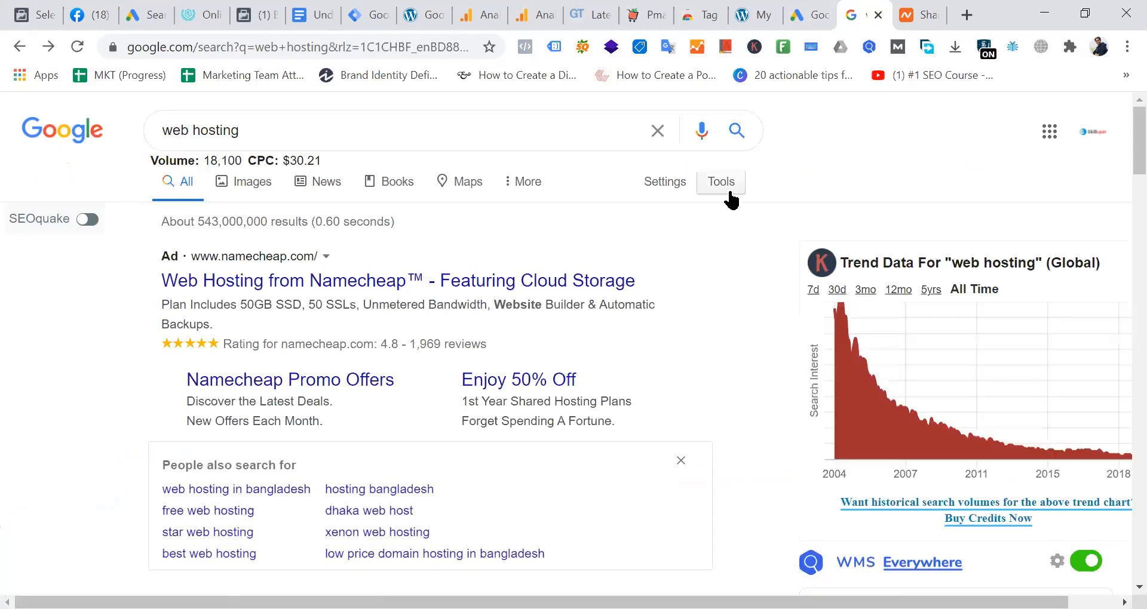
click(472, 14)
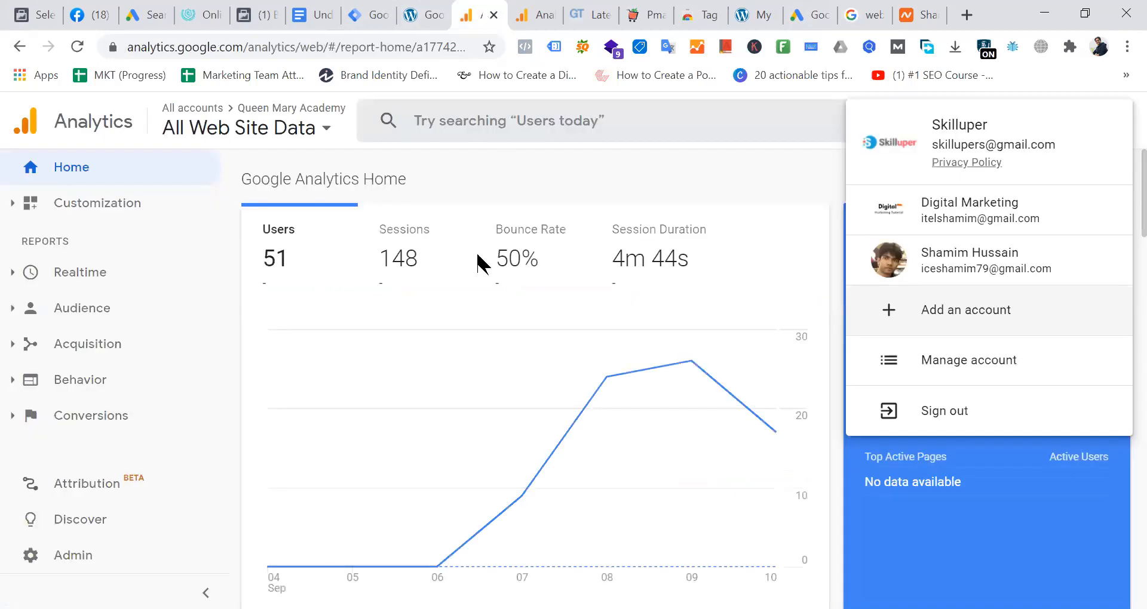
click(537, 15)
click(797, 15)
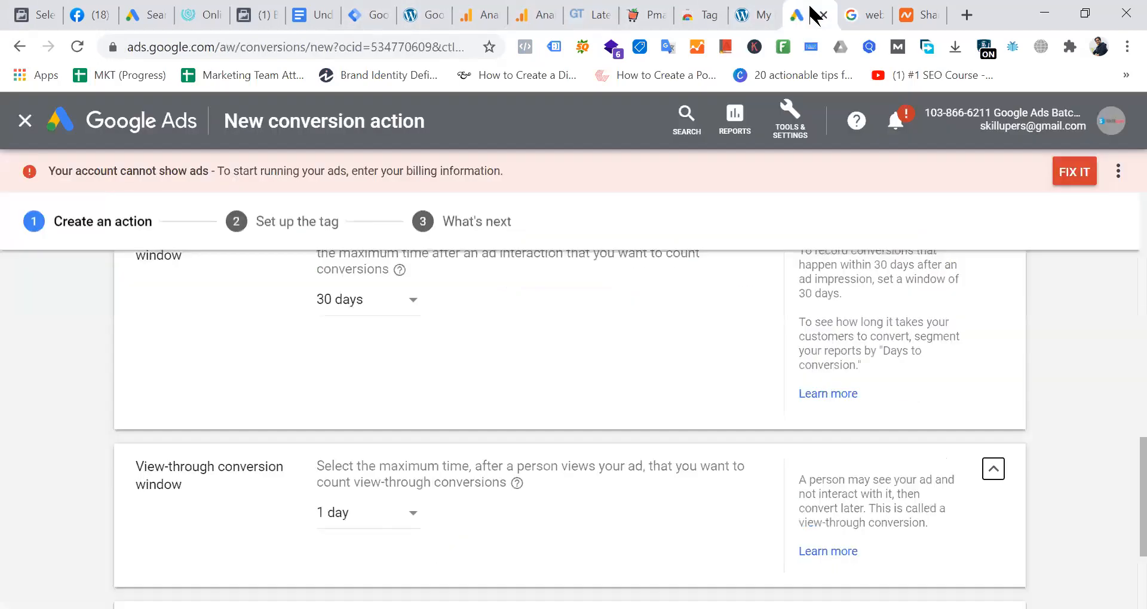
Try a 30-day view-through conversion window, and set it back to 1 day
click(372, 514)
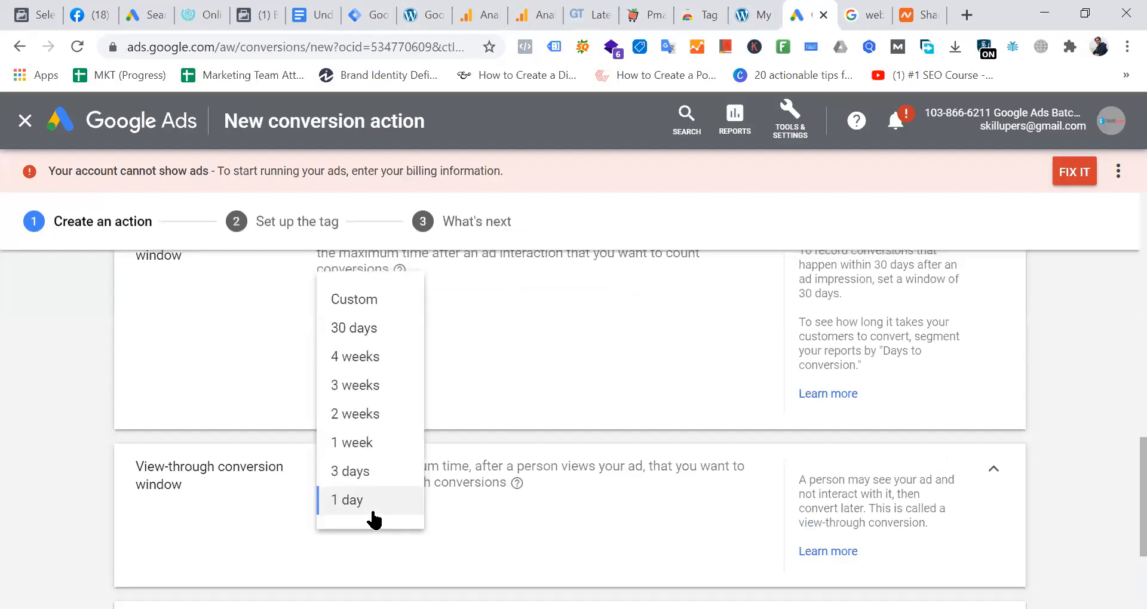
click(376, 330)
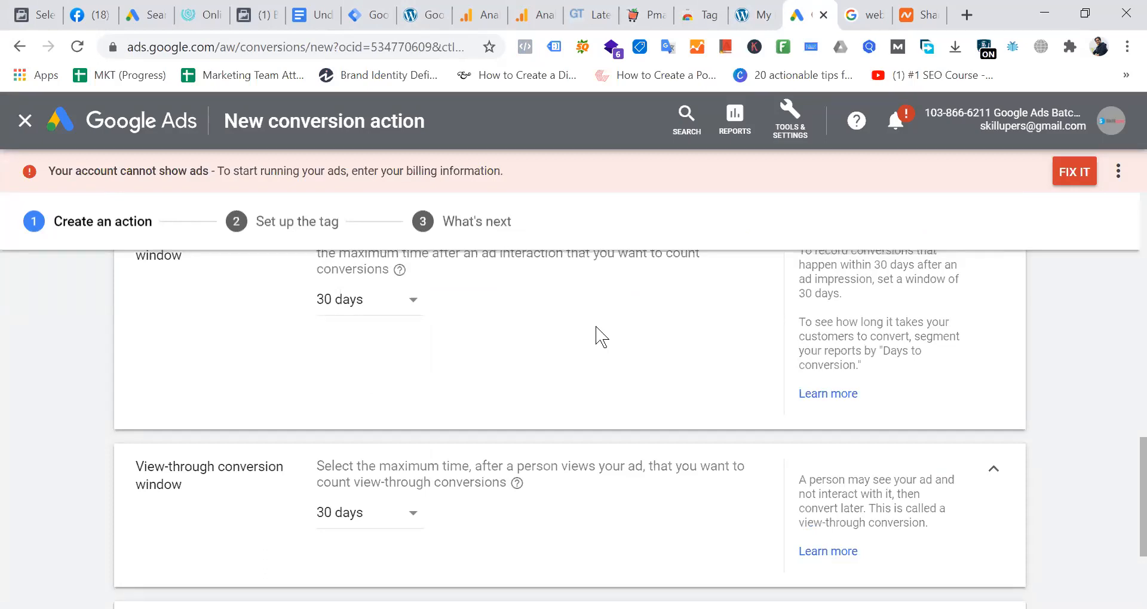
click(410, 516)
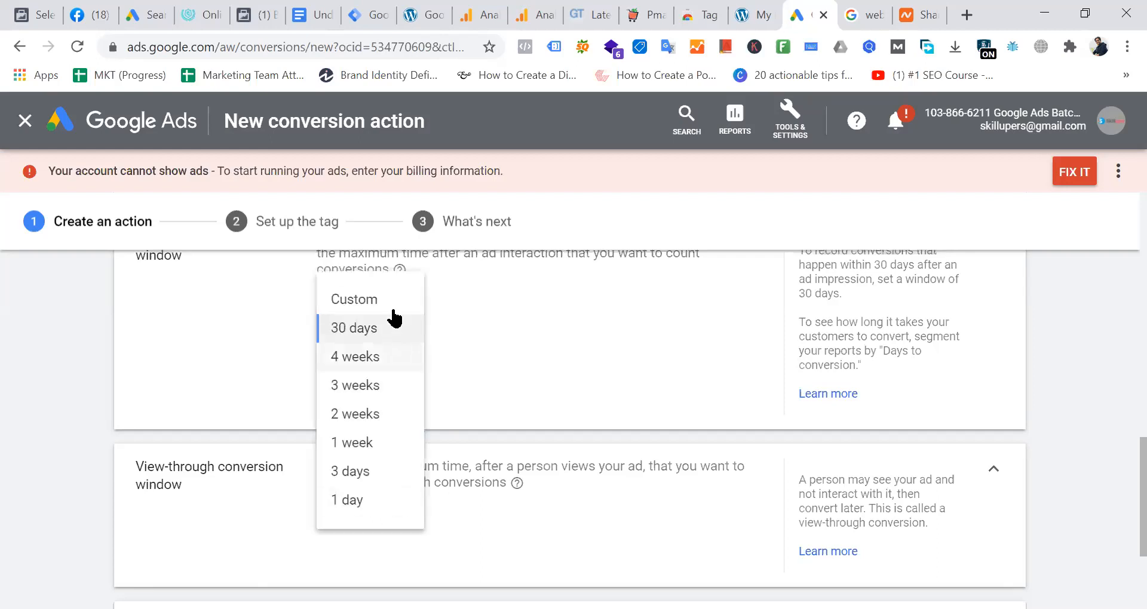
click(359, 506)
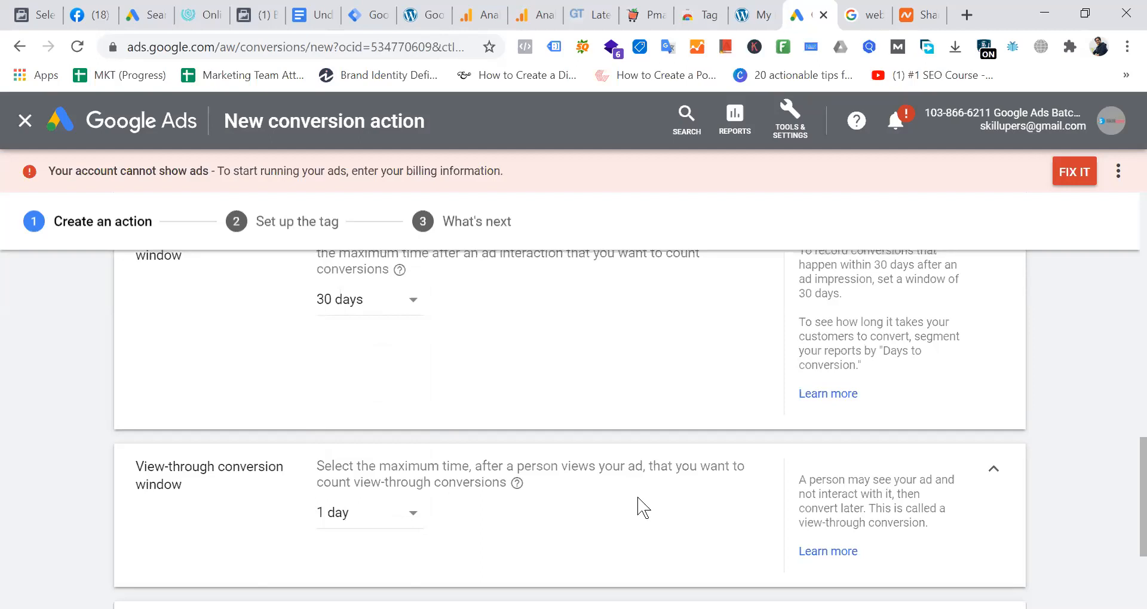
View the remaining conversion settings, and examine the ads and campaigns lists in the other Google Ads account
scroll(639, 504, down, 3)
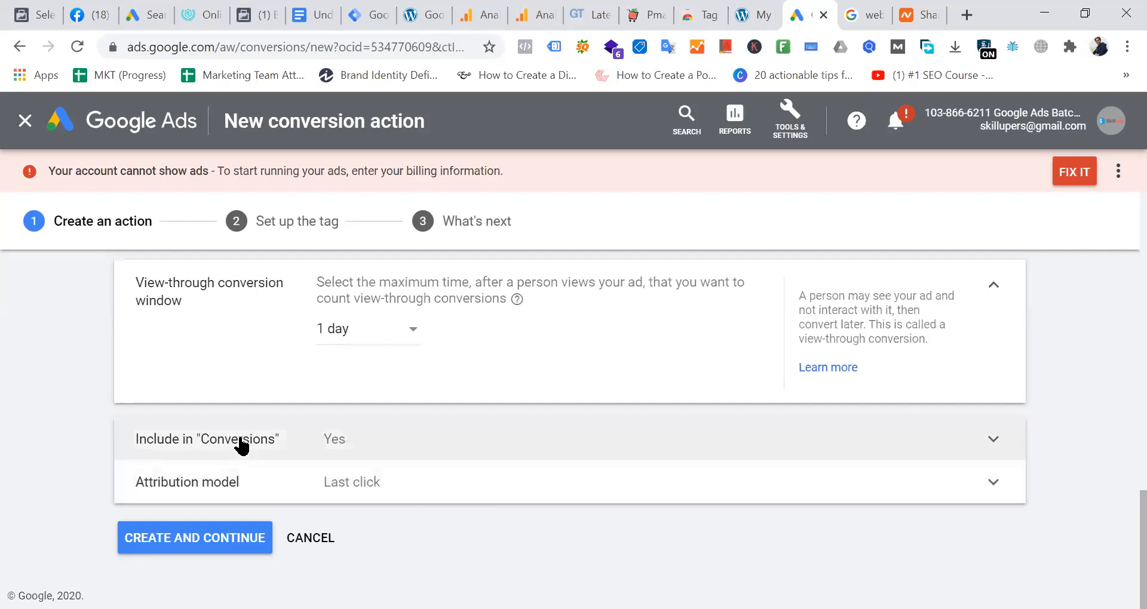
click(141, 15)
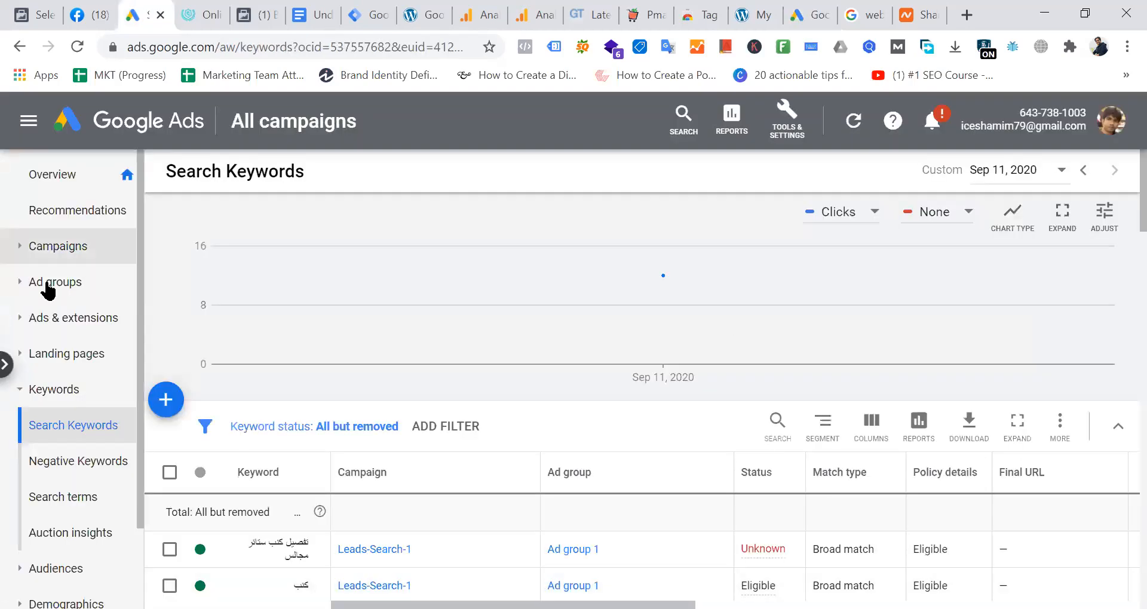
click(74, 317)
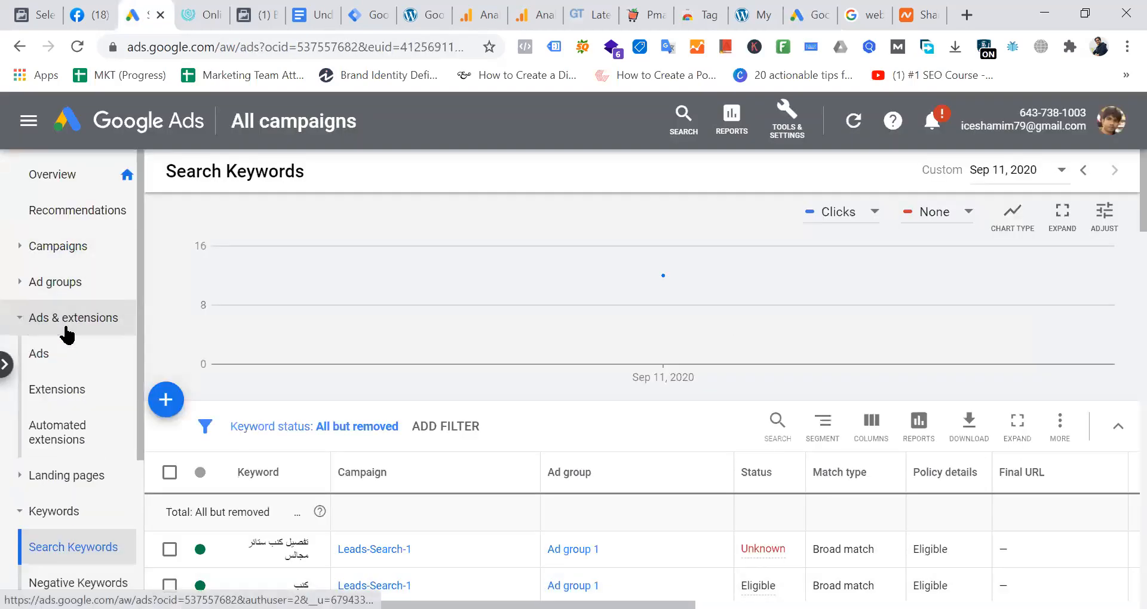
click(39, 354)
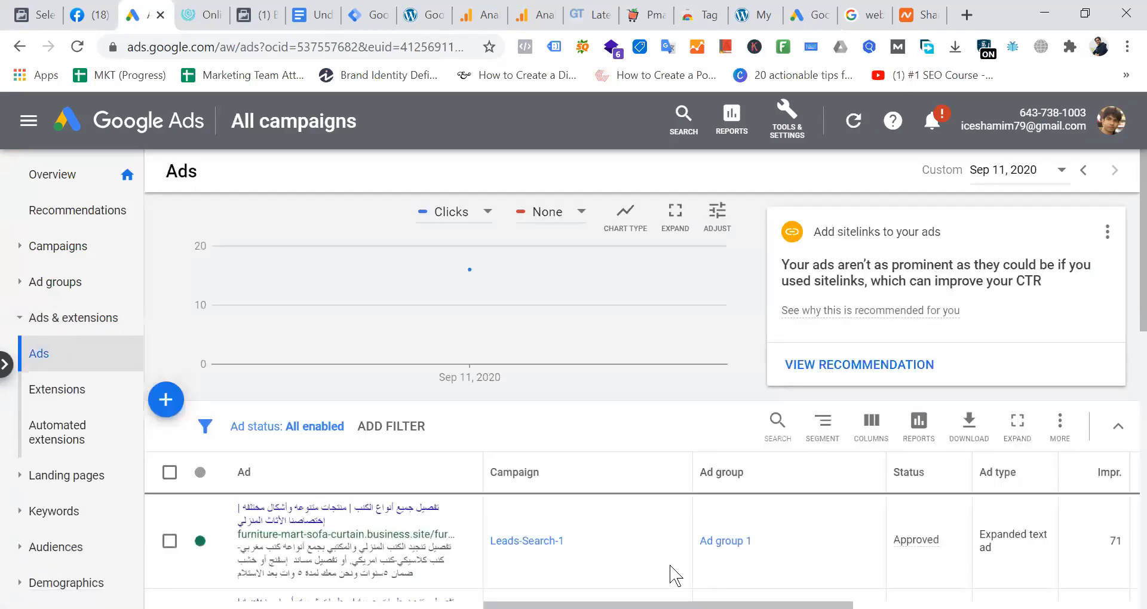
click(64, 247)
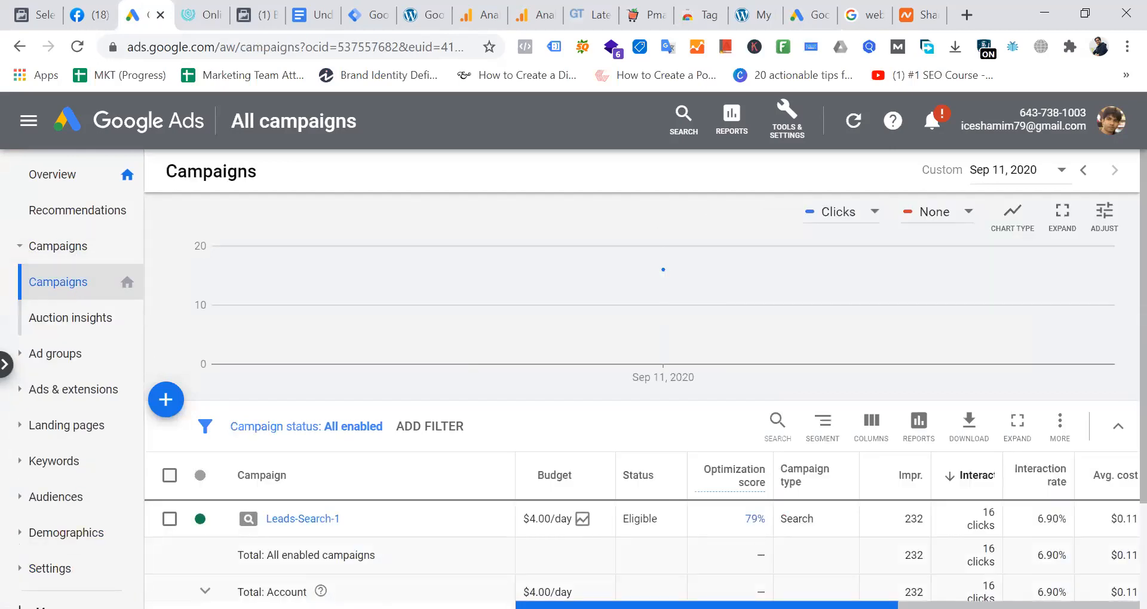
Examine the Leads-Search-1 campaign's cost, conversion and bid strategy columns, and return to the new conversion action form
drag(704, 605, 879, 605)
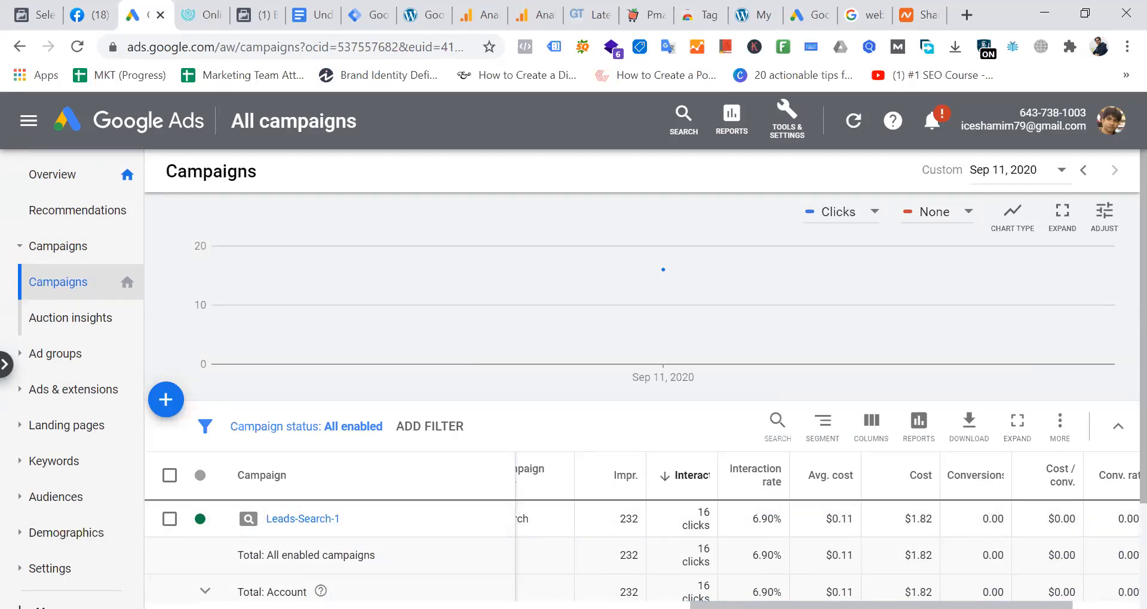
drag(787, 599, 746, 608)
click(892, 520)
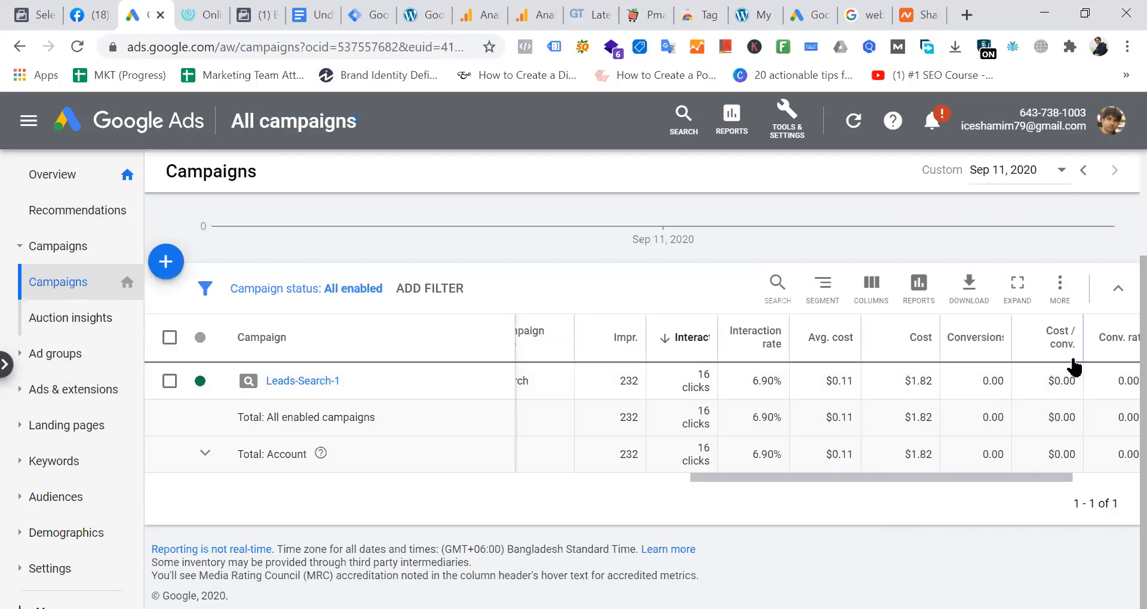
drag(1008, 477, 1076, 490)
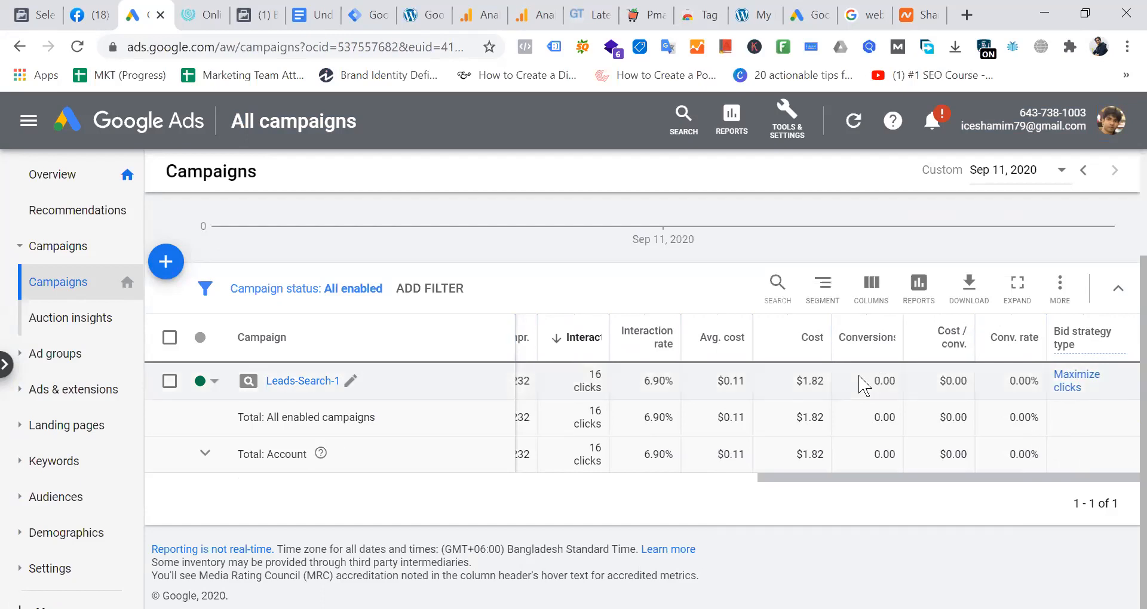
click(807, 14)
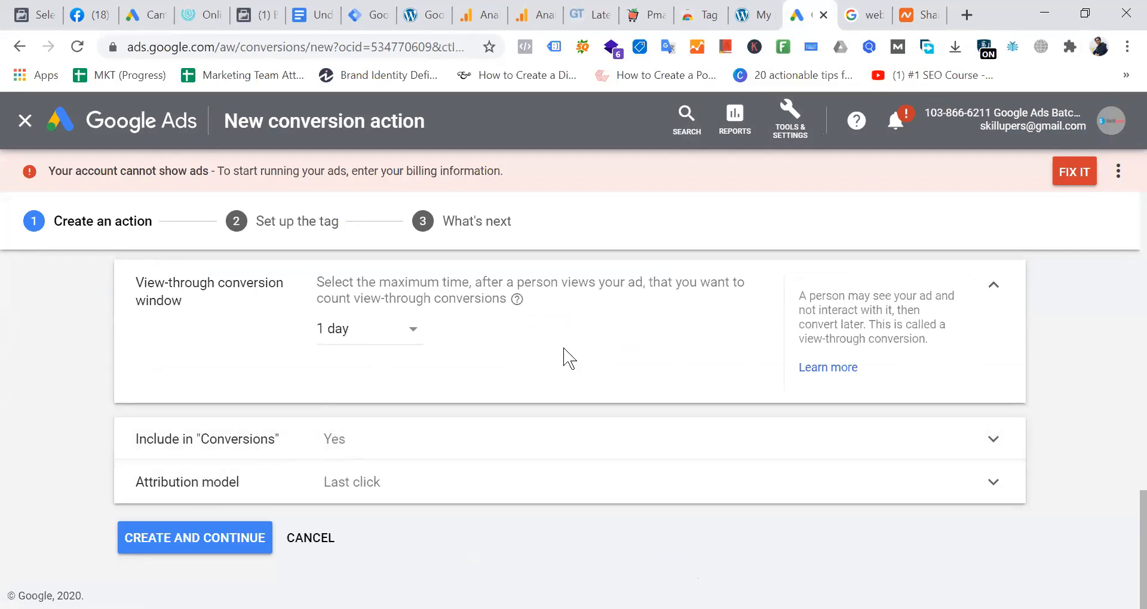
Try the First click attribution model, review the other models' descriptions, and set the attribution model back to Last click
click(389, 490)
scroll(389, 491, down, 2)
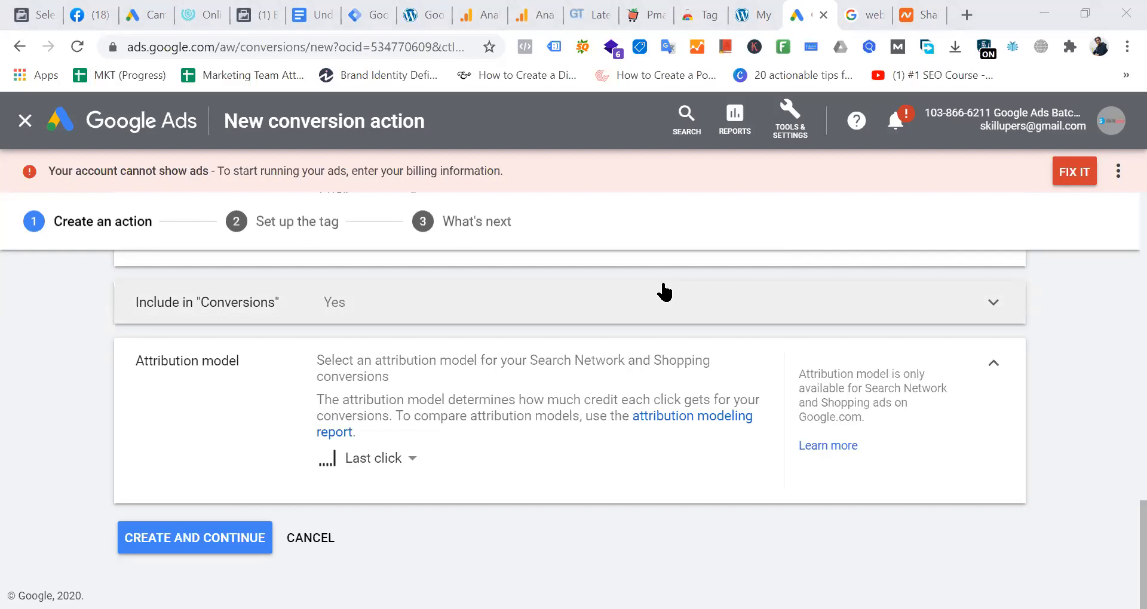
click(412, 458)
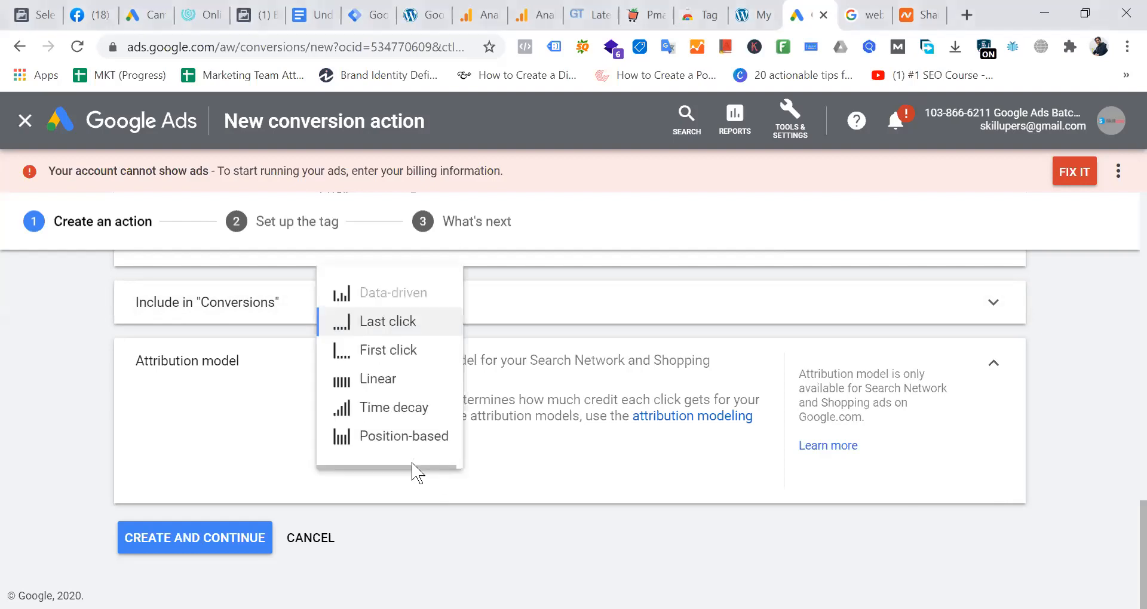
click(416, 362)
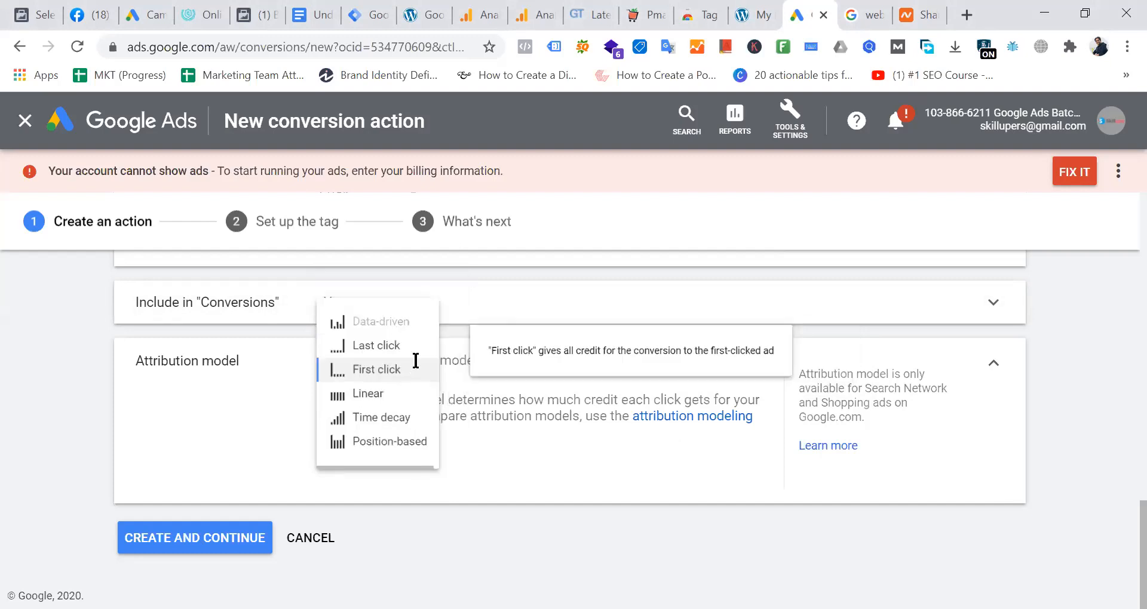
click(411, 460)
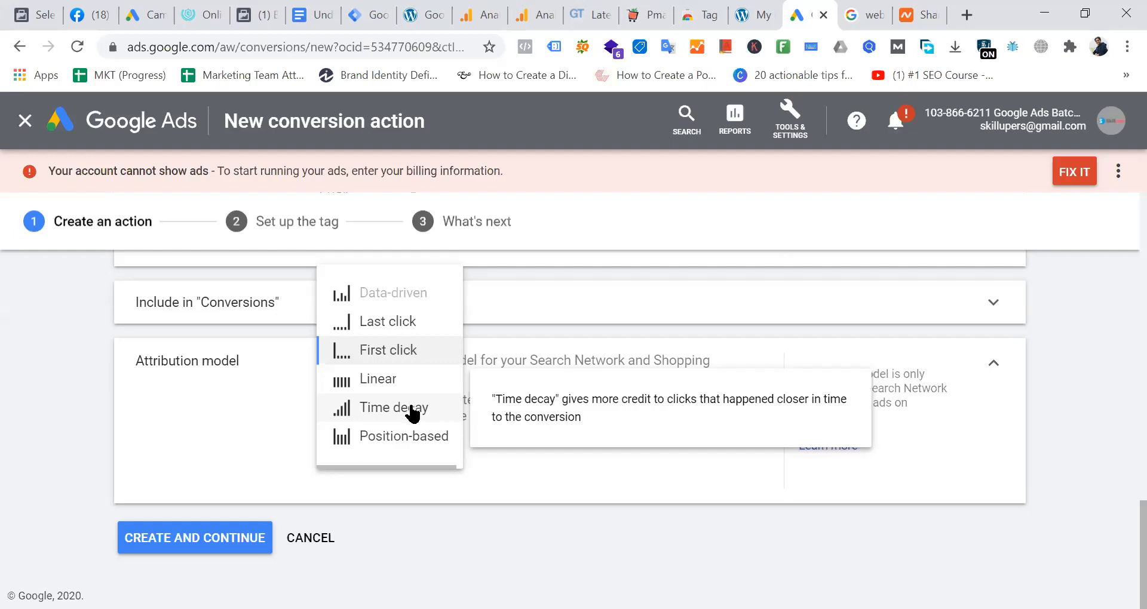
click(264, 435)
click(397, 459)
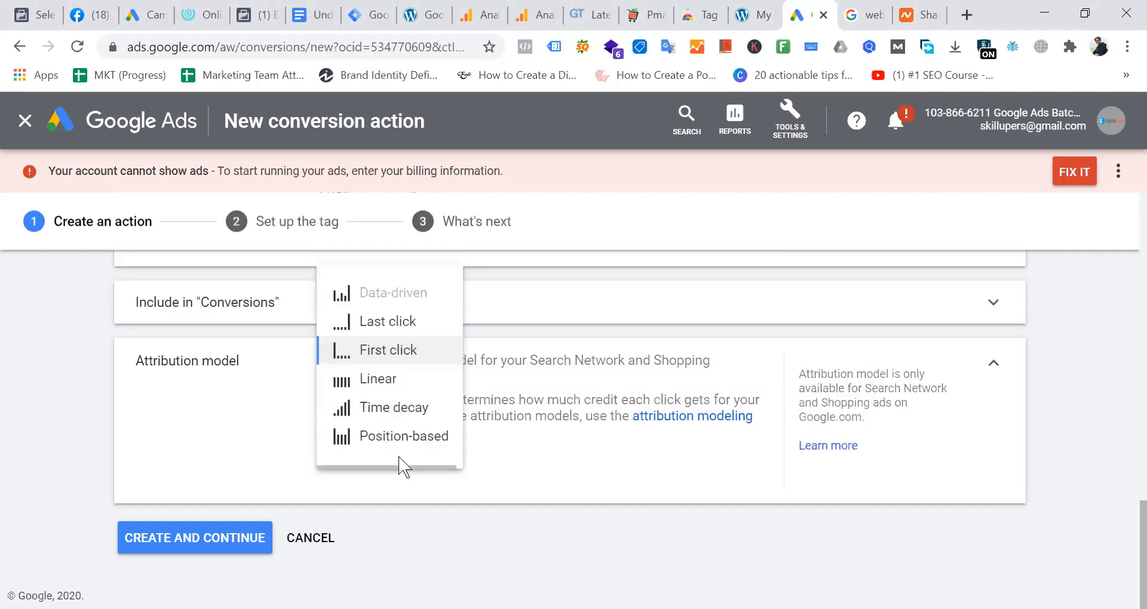
click(403, 323)
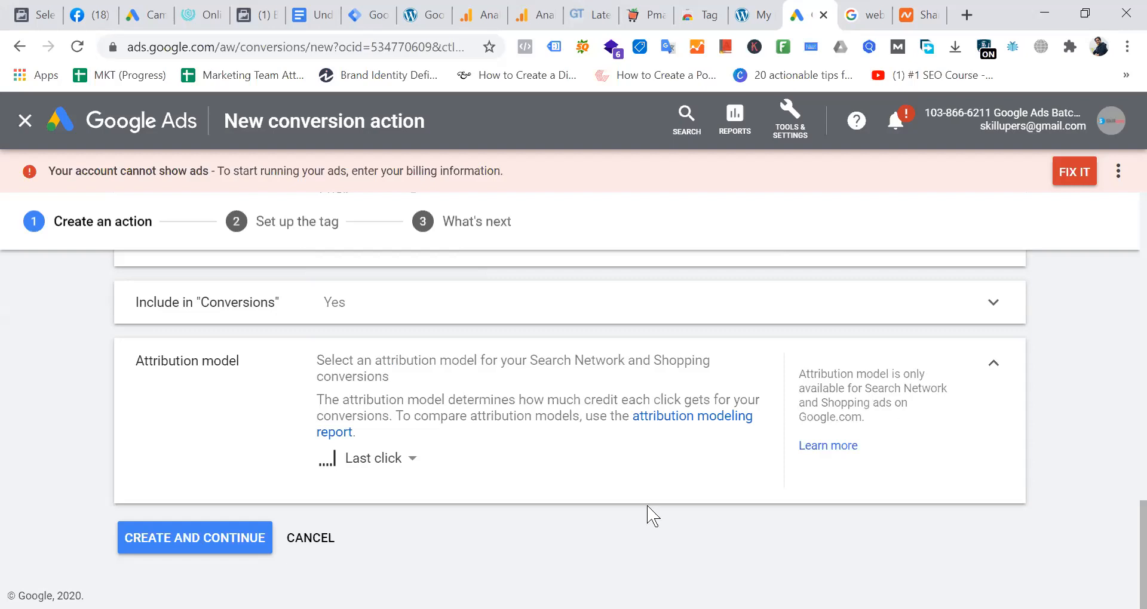
Create the Product Sale conversion action, and choose Google Tag Manager as the tag installation method
click(199, 538)
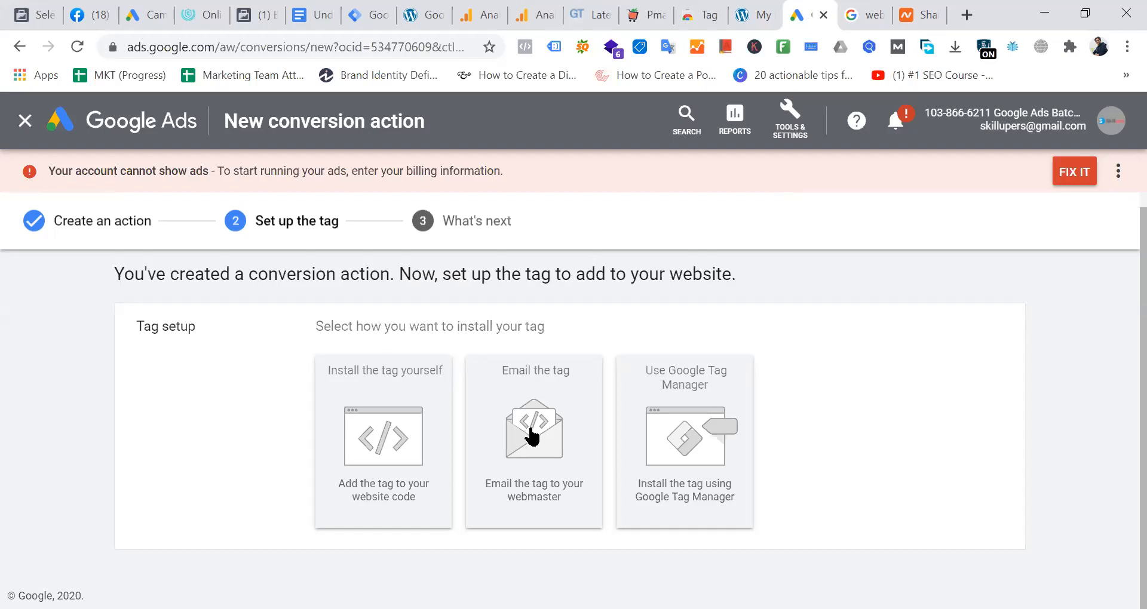
click(701, 426)
scroll(776, 305, down, 3)
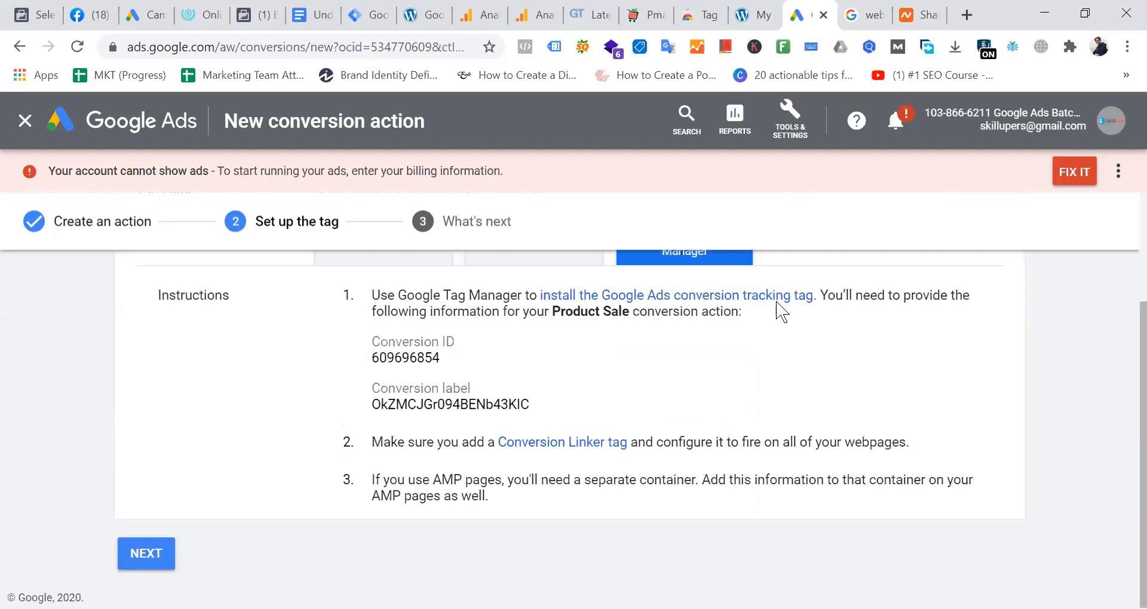
scroll(428, 421, up, 3)
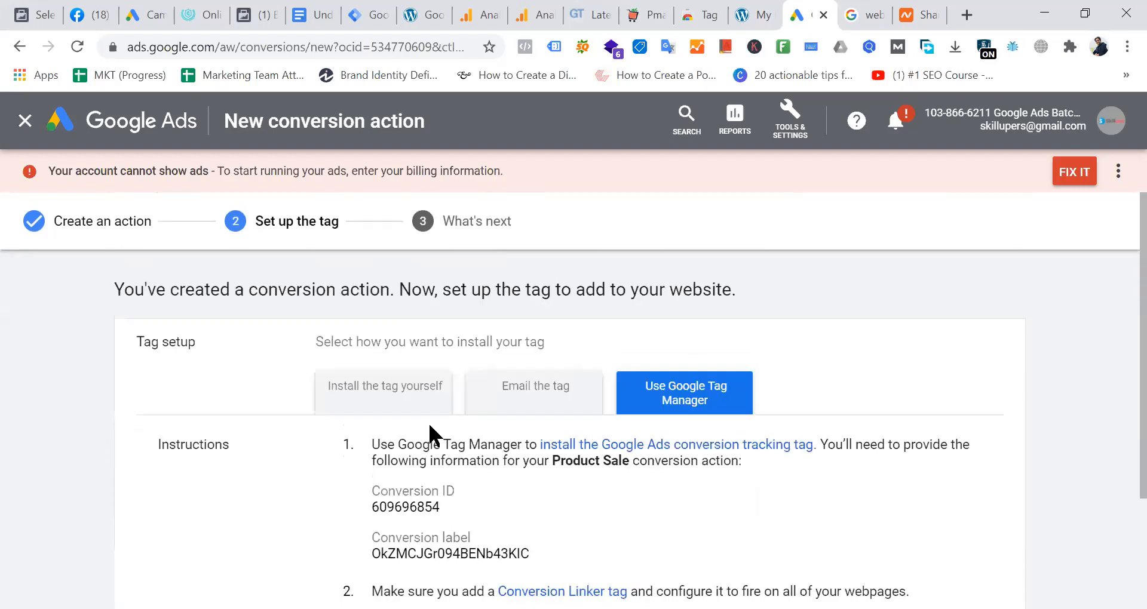
Look over the self-install and email tag setup options, and return to the Google Tag Manager instructions
click(390, 400)
scroll(611, 365, down, 5)
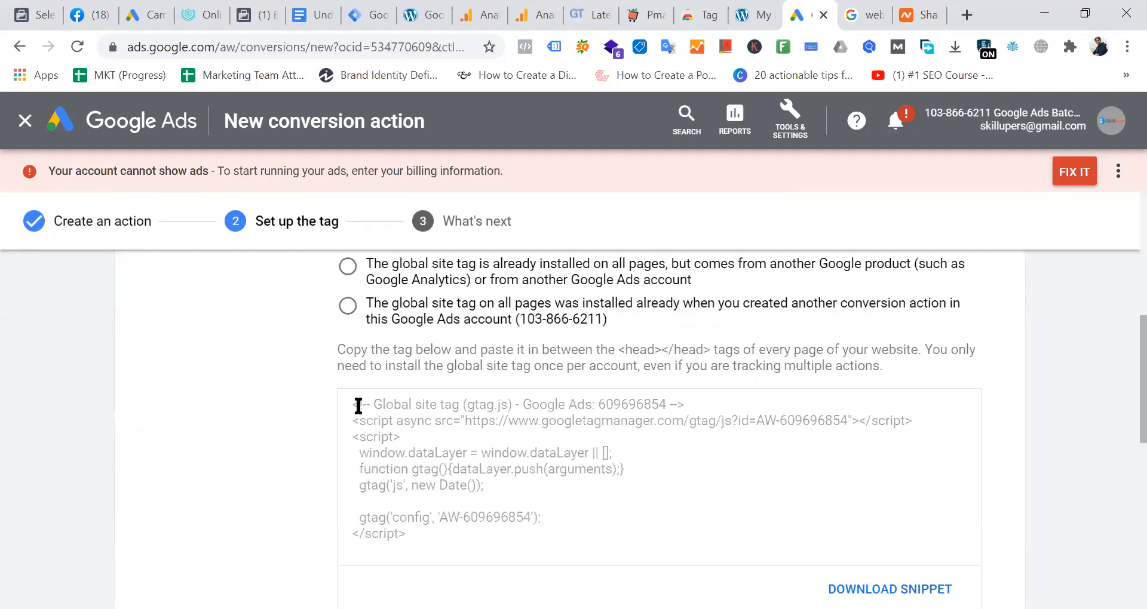
click(432, 448)
scroll(592, 538, up, 8)
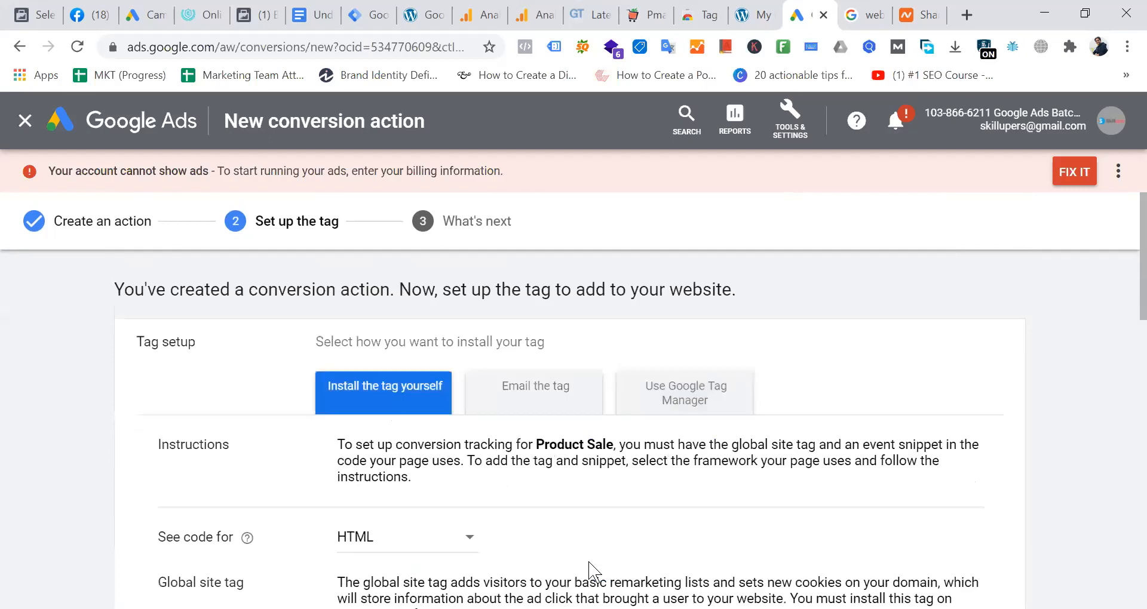
click(553, 385)
scroll(627, 442, down, 6)
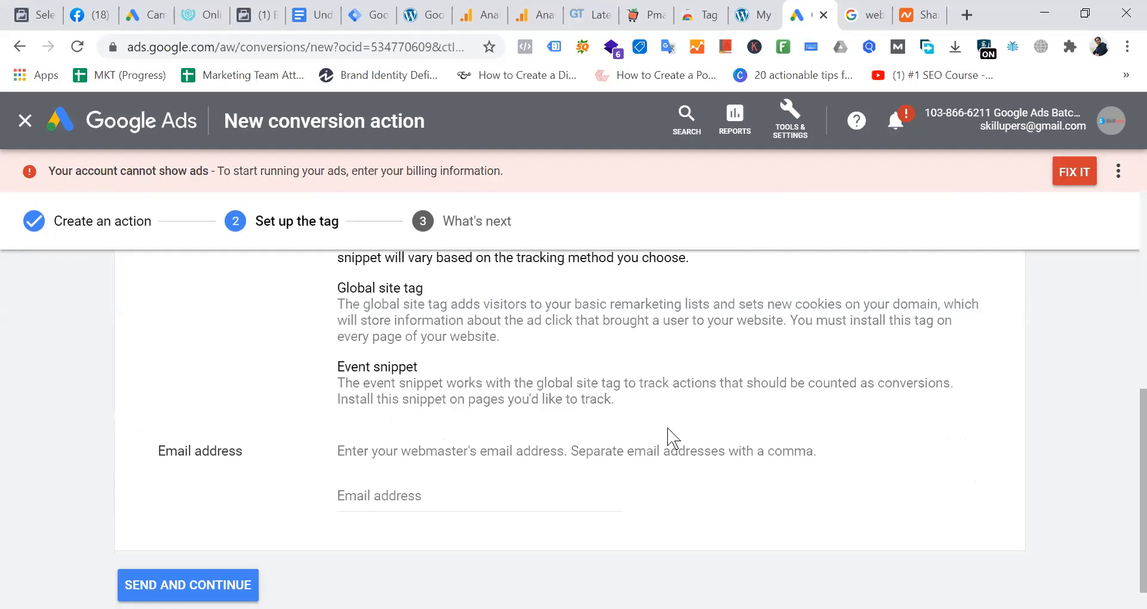
scroll(672, 439, up, 5)
click(691, 400)
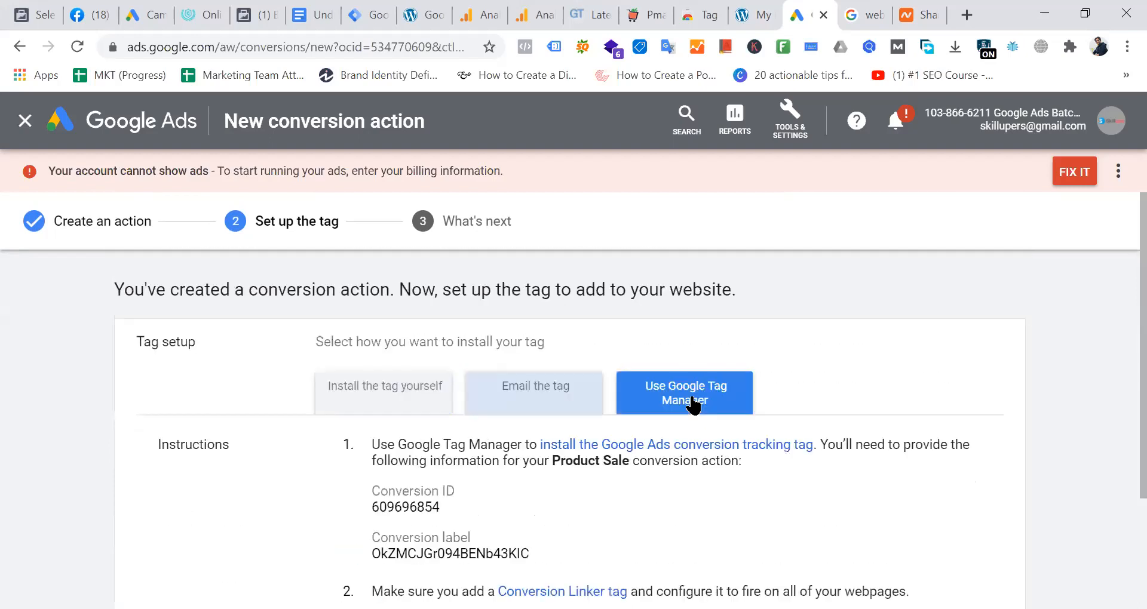
Examine the conversion ID, conversion label and Conversion Linker instructions for setting up the tag through Google Tag Manager
scroll(693, 406, down, 3)
double_click(374, 357)
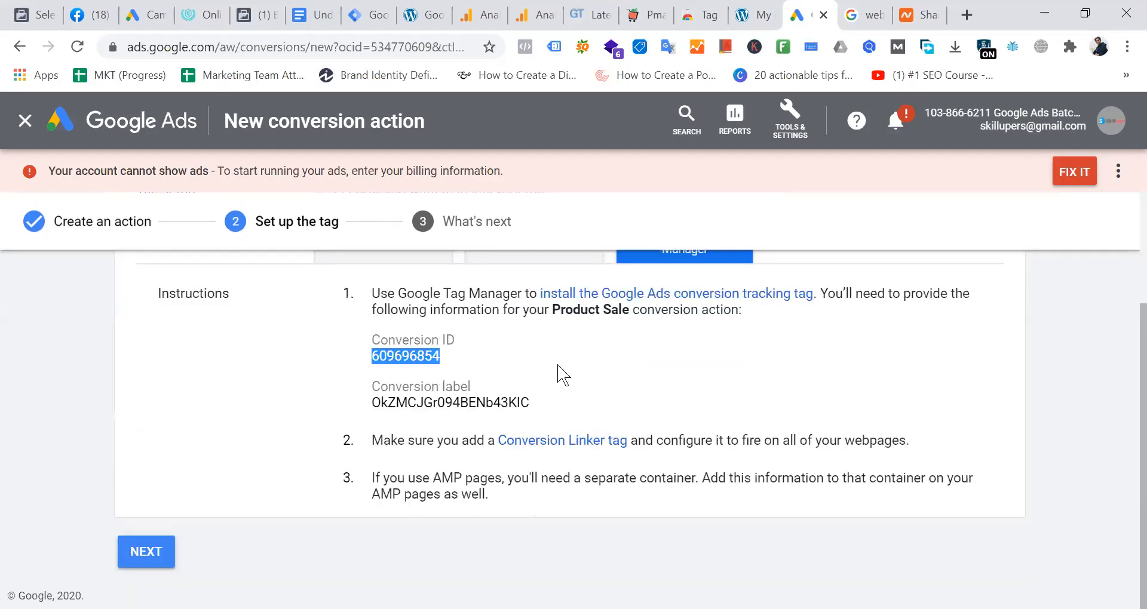
drag(374, 402, 615, 422)
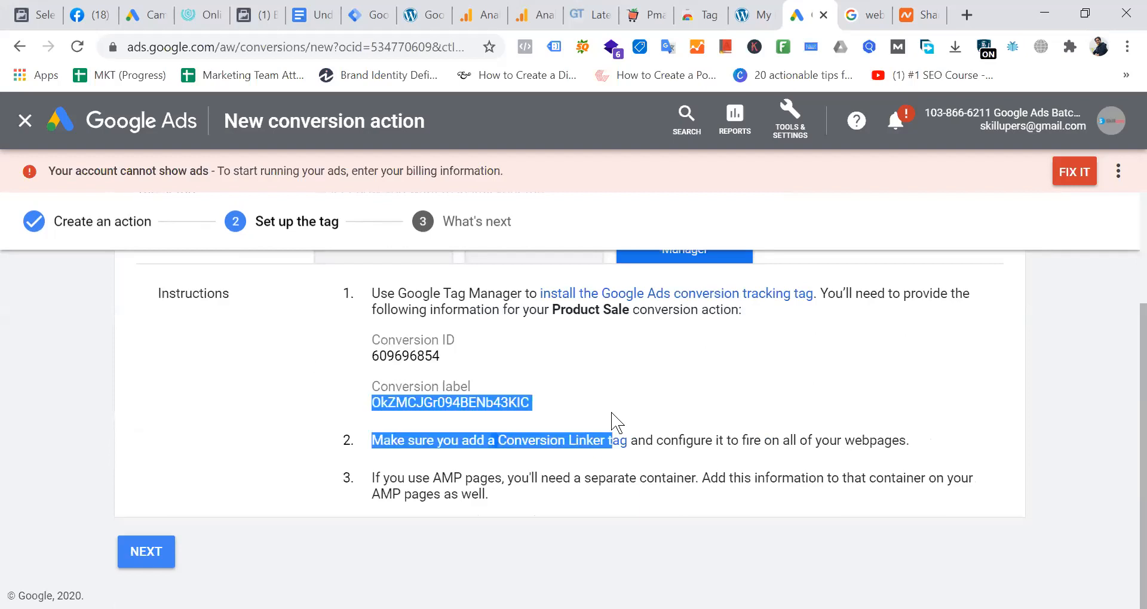
click(703, 375)
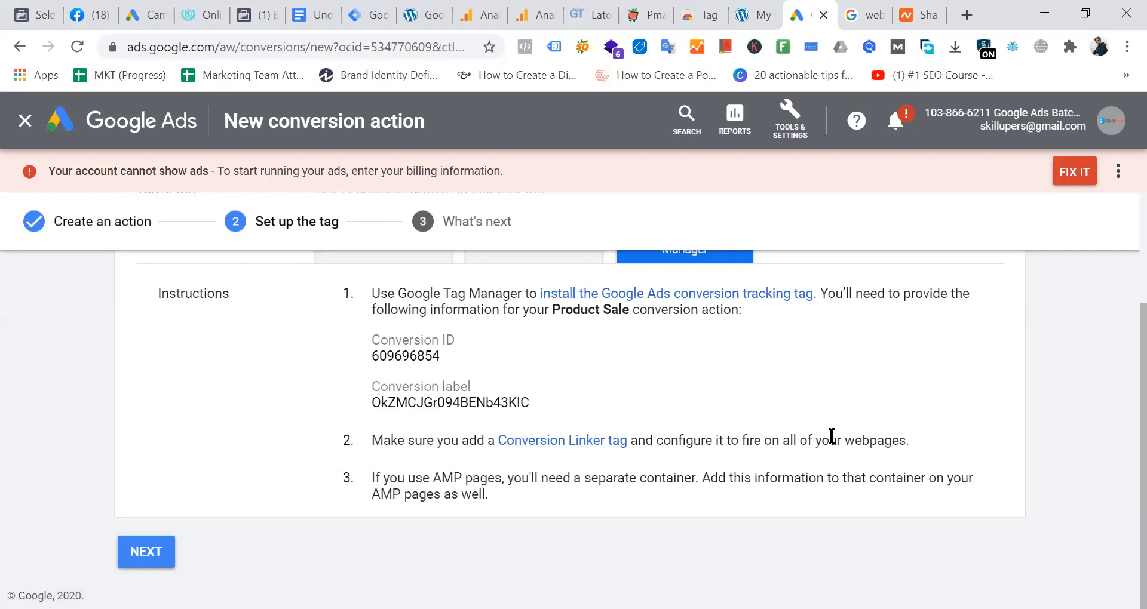
scroll(830, 436, up, 2)
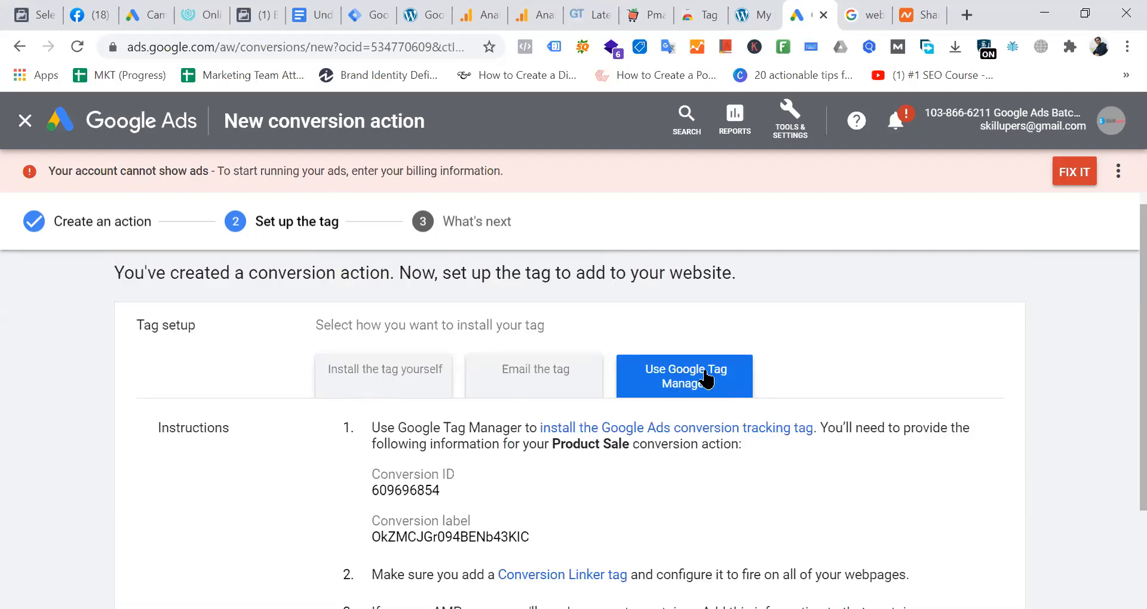
scroll(684, 305, down, 3)
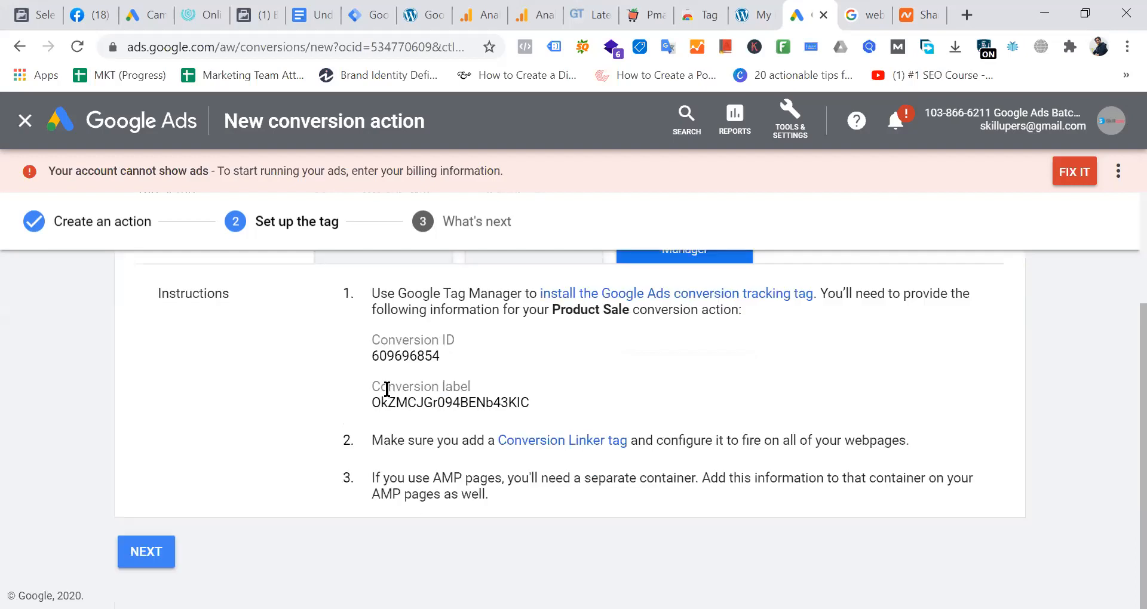
scroll(637, 342, up, 3)
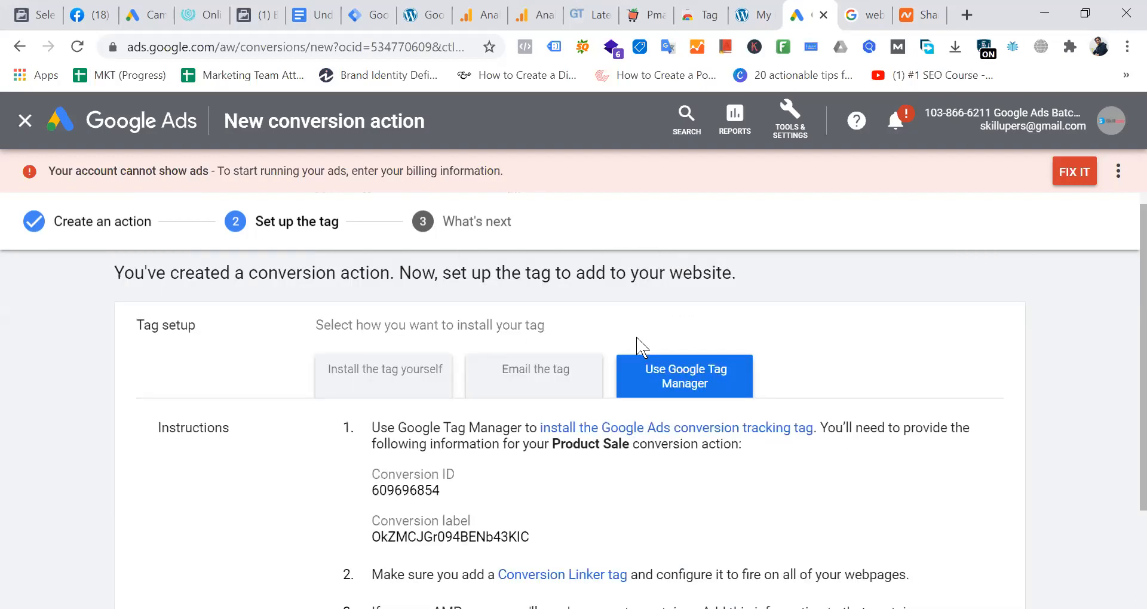
scroll(637, 341, down, 3)
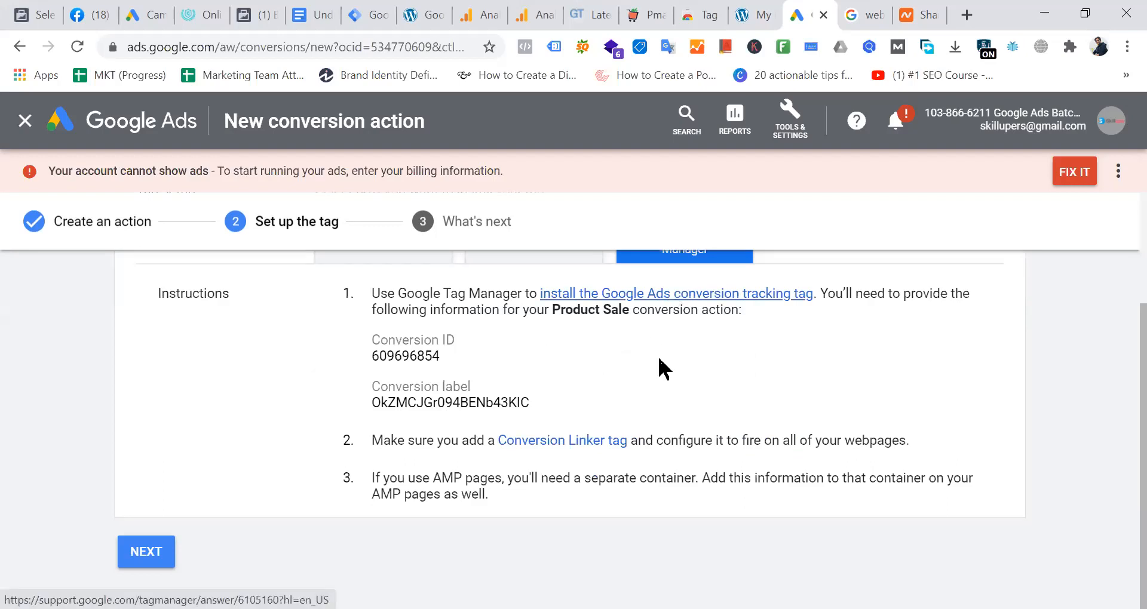
scroll(646, 398, up, 2)
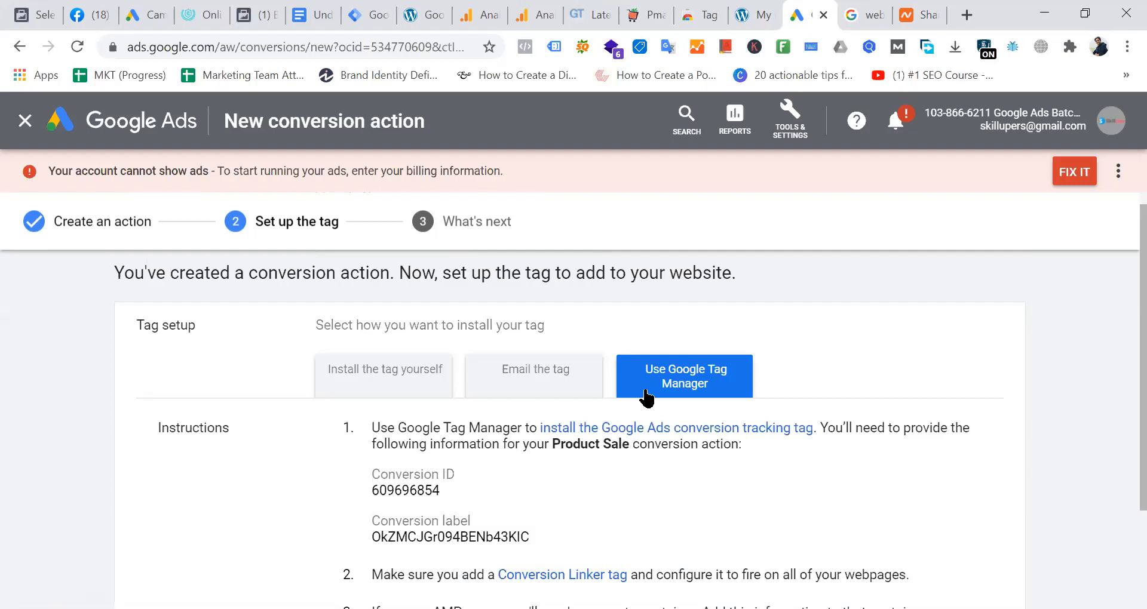
scroll(648, 398, down, 2)
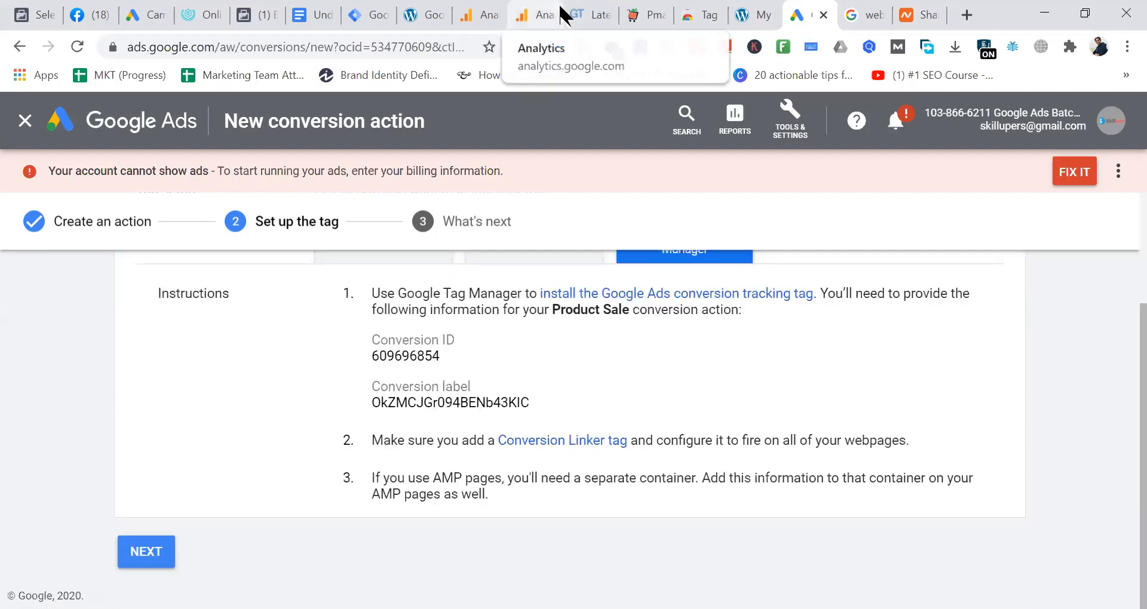
Switch to Google Tag Manager and open the workspace overview of the myhomesneed.com container
click(366, 15)
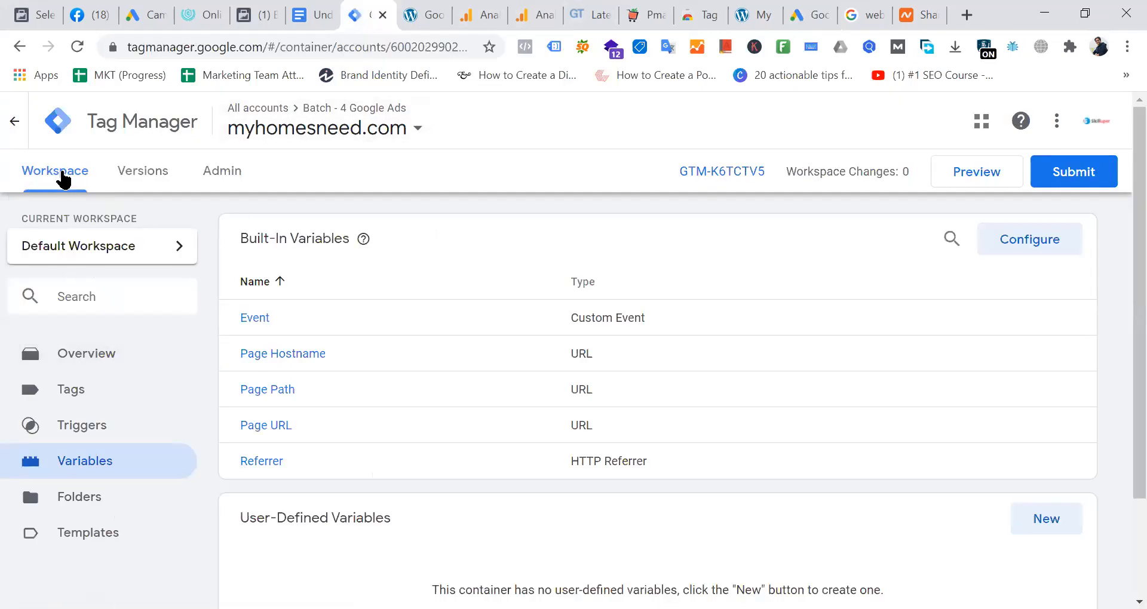
click(65, 180)
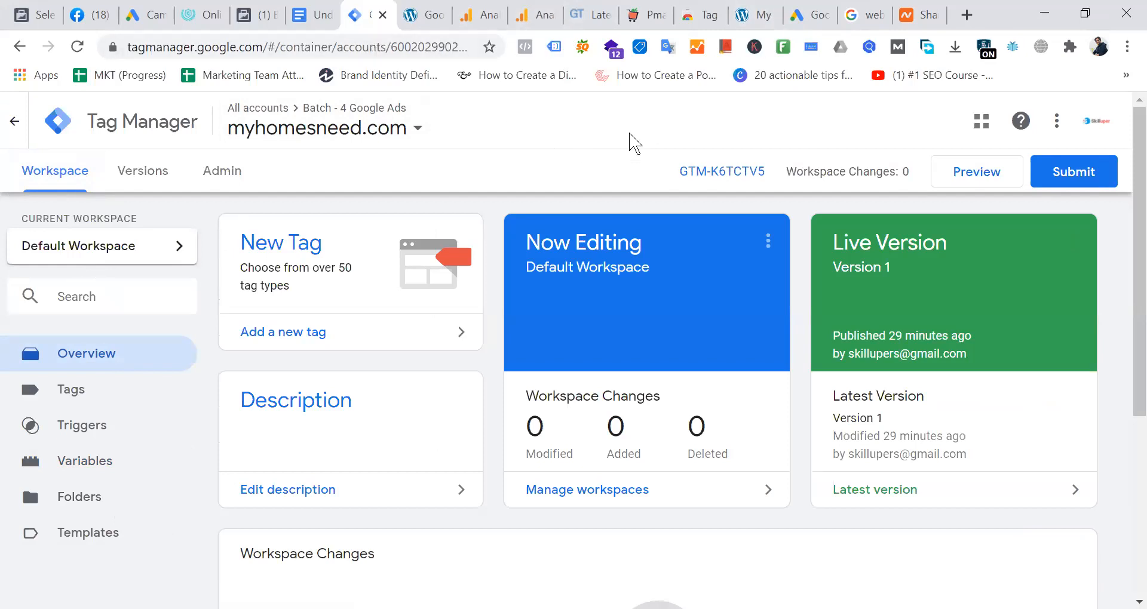
click(802, 15)
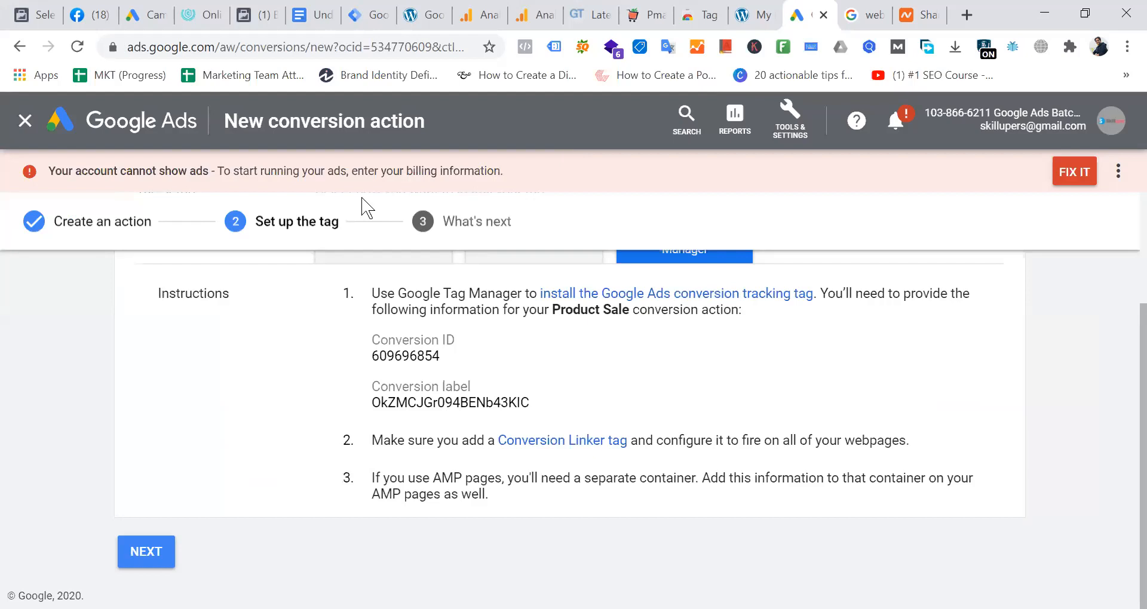
click(365, 14)
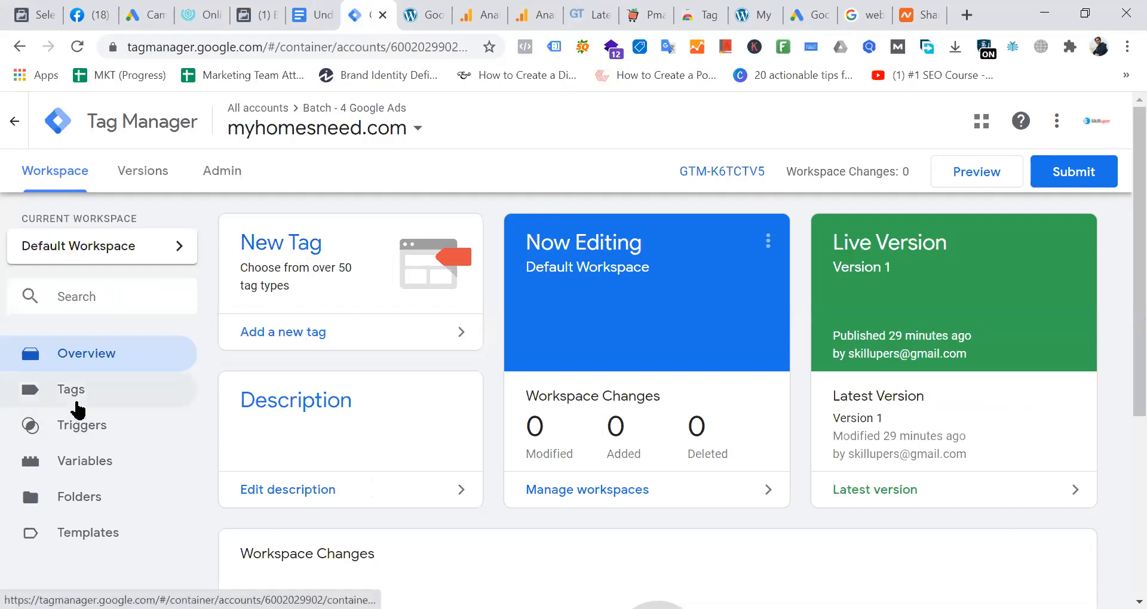
Create a new tag in the workspace and name it "Google Ads Conversion Tracking"
click(319, 332)
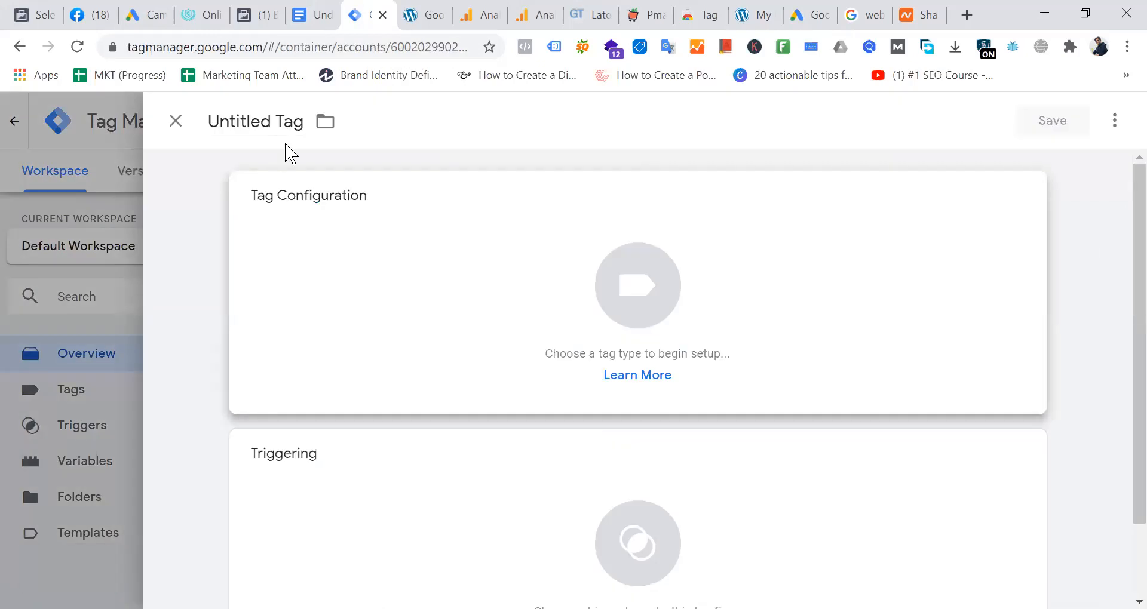
click(282, 121)
key(ctrl+a)
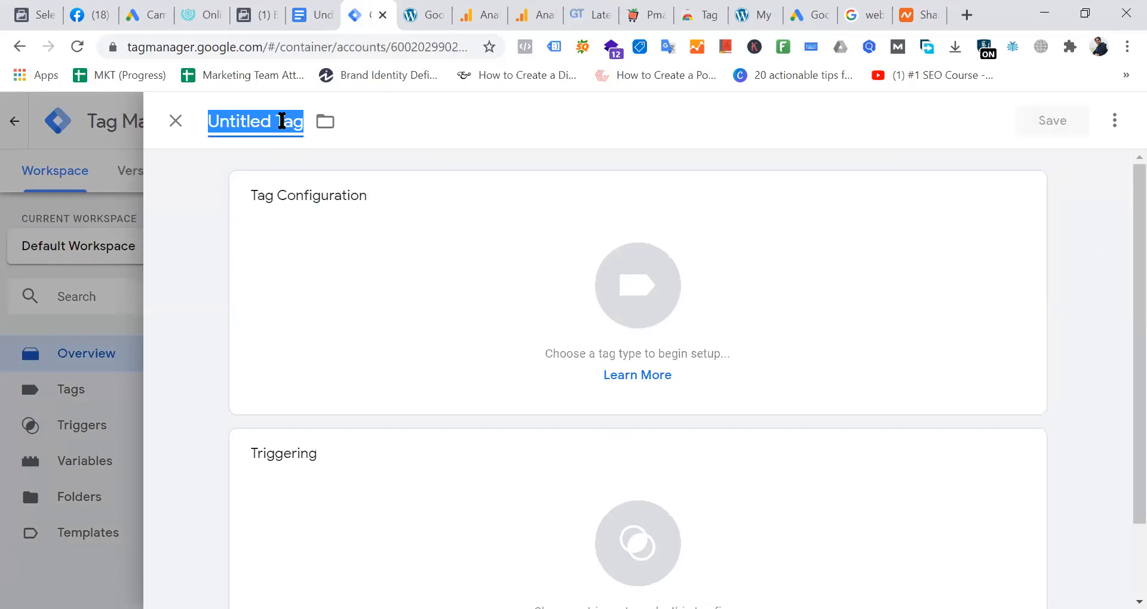
text(G)
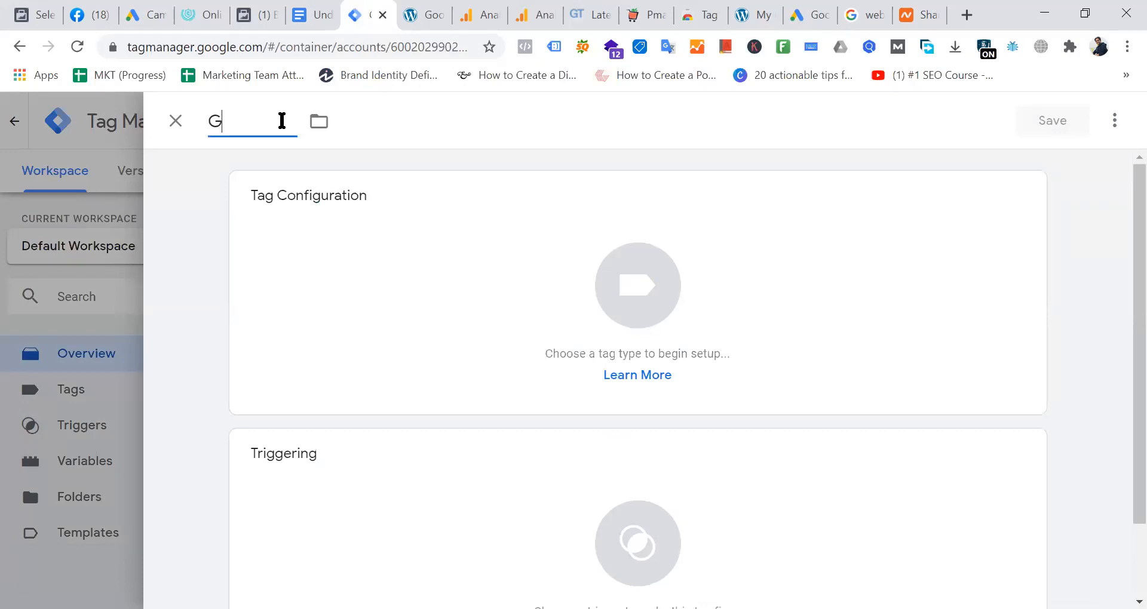
text(oogle Ads Converso)
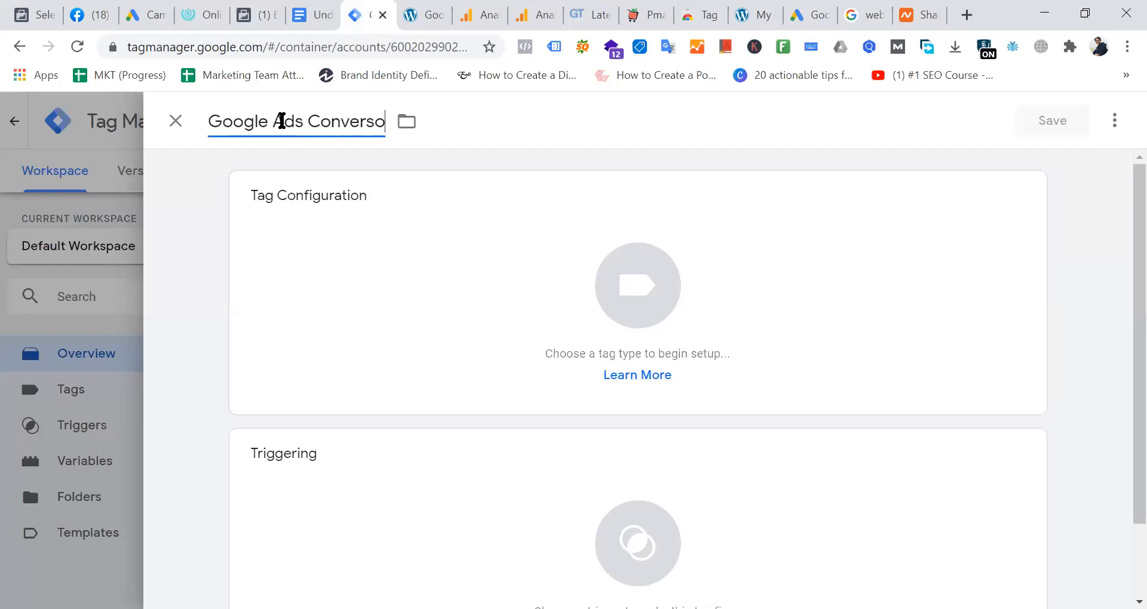
key(BackSpace)
text(ion Tracking)
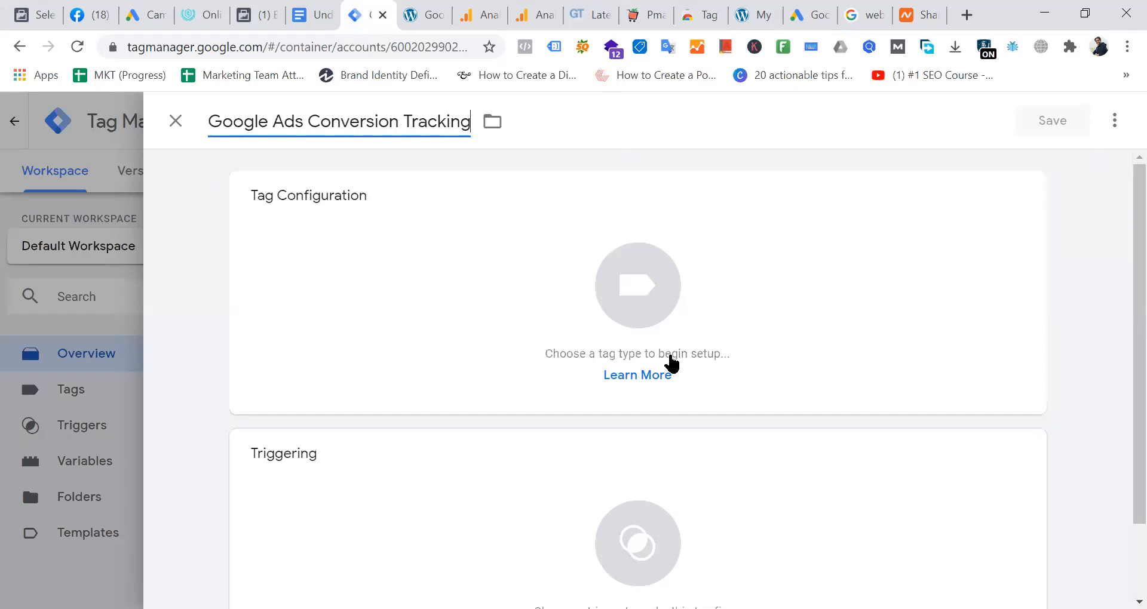
Open the tag type choices and search the Community Template Gallery for "facebook" templates, including the template publisher's verification details
click(627, 289)
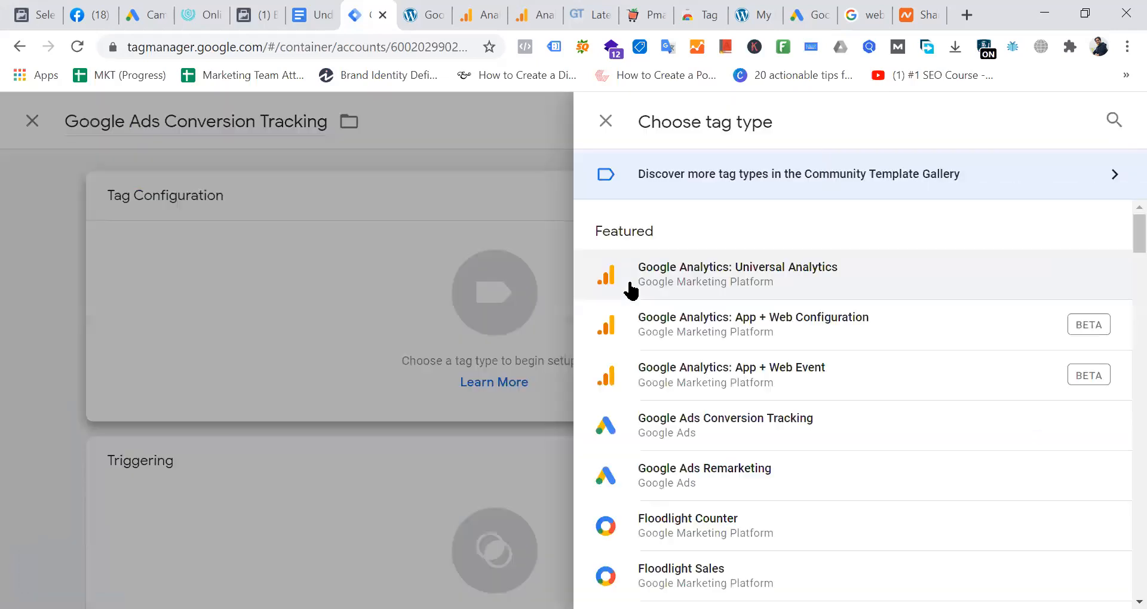
click(871, 179)
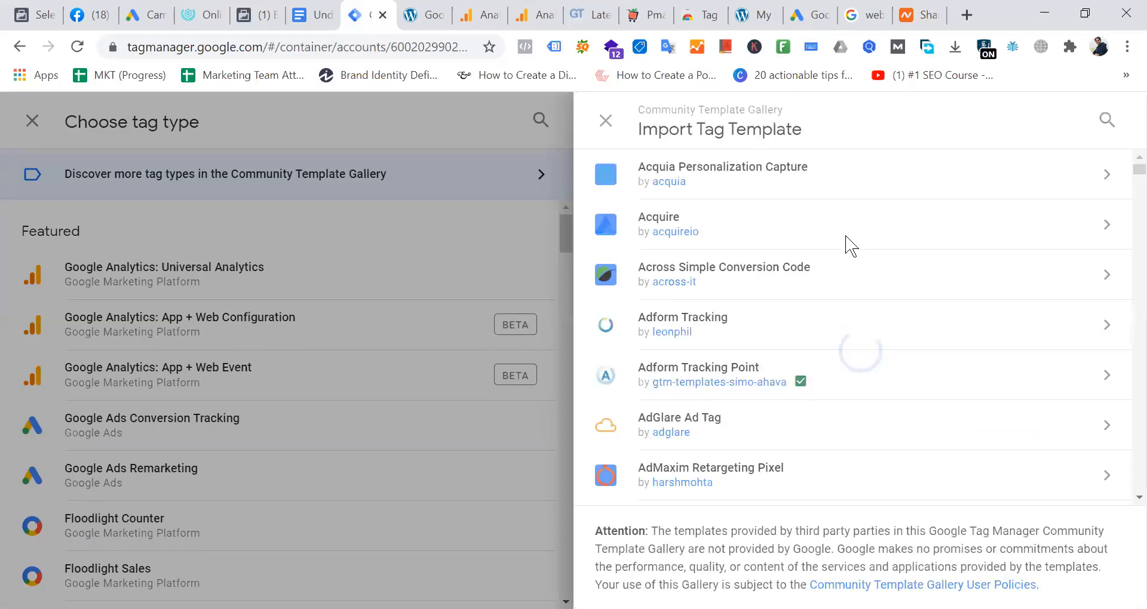
click(1105, 120)
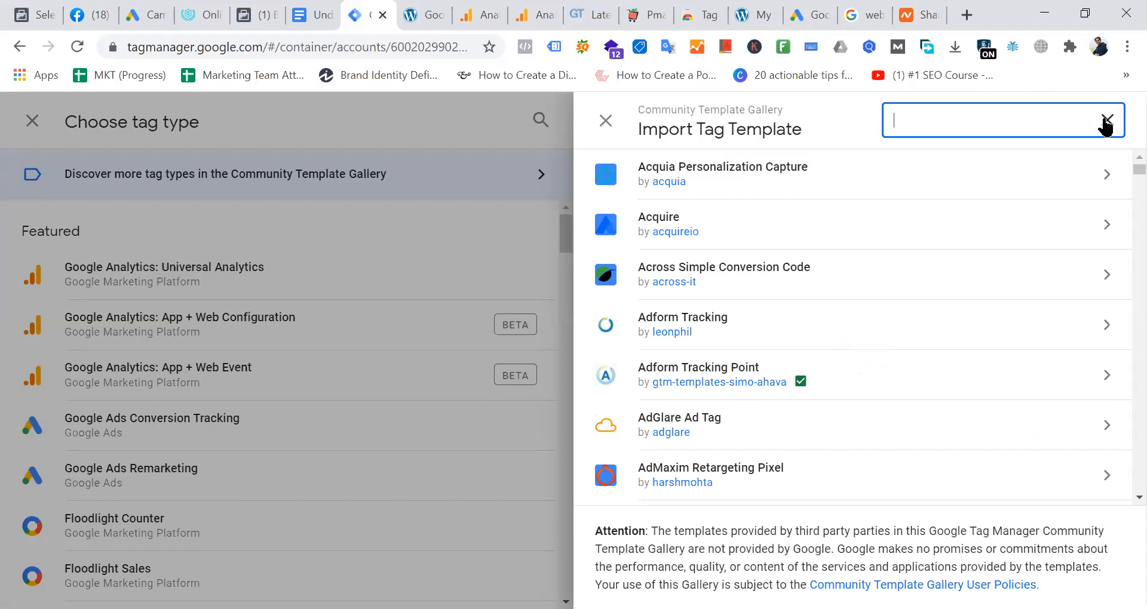
text(facebook)
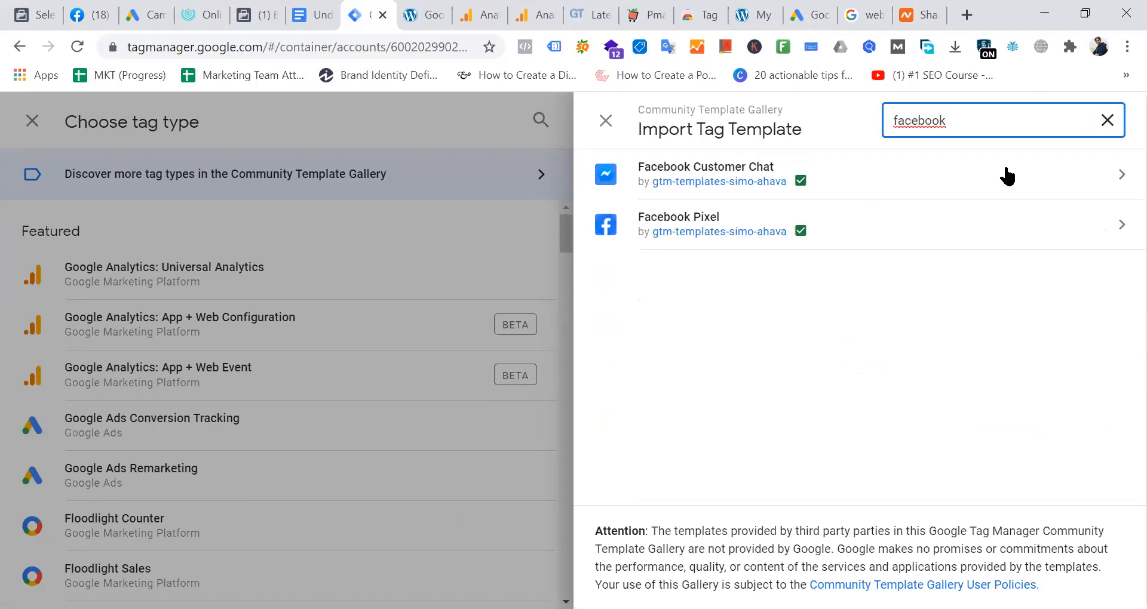
click(801, 181)
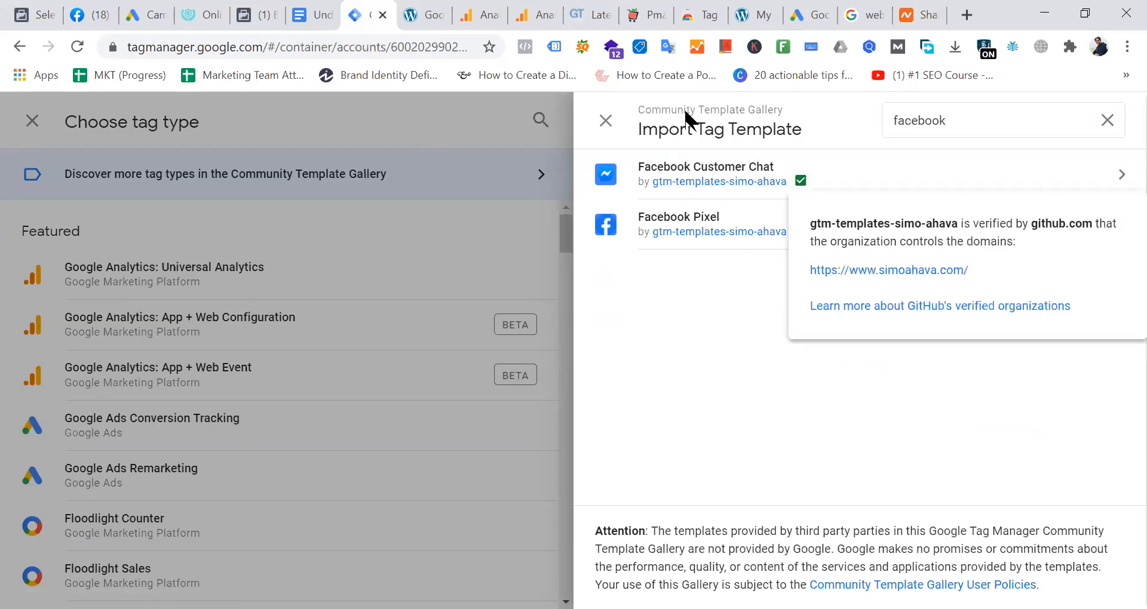
click(680, 152)
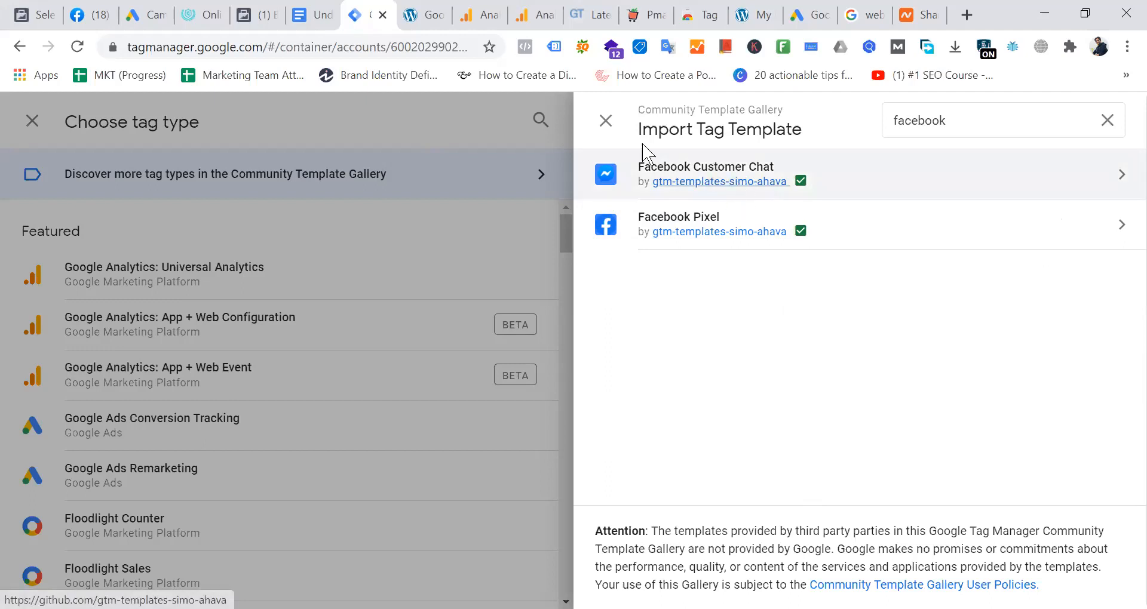
click(606, 123)
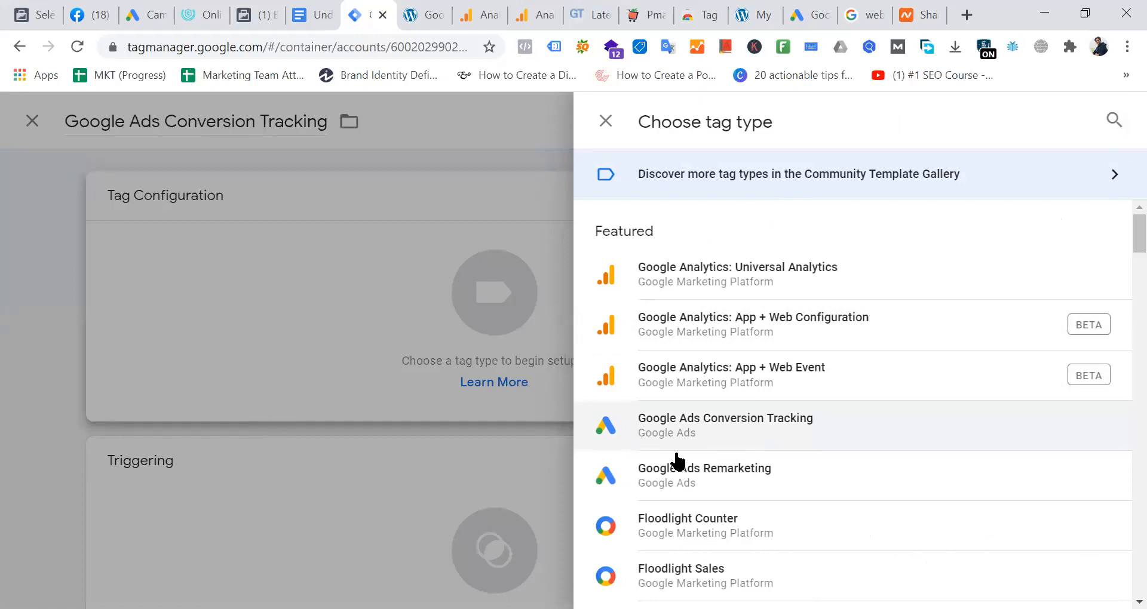
click(758, 432)
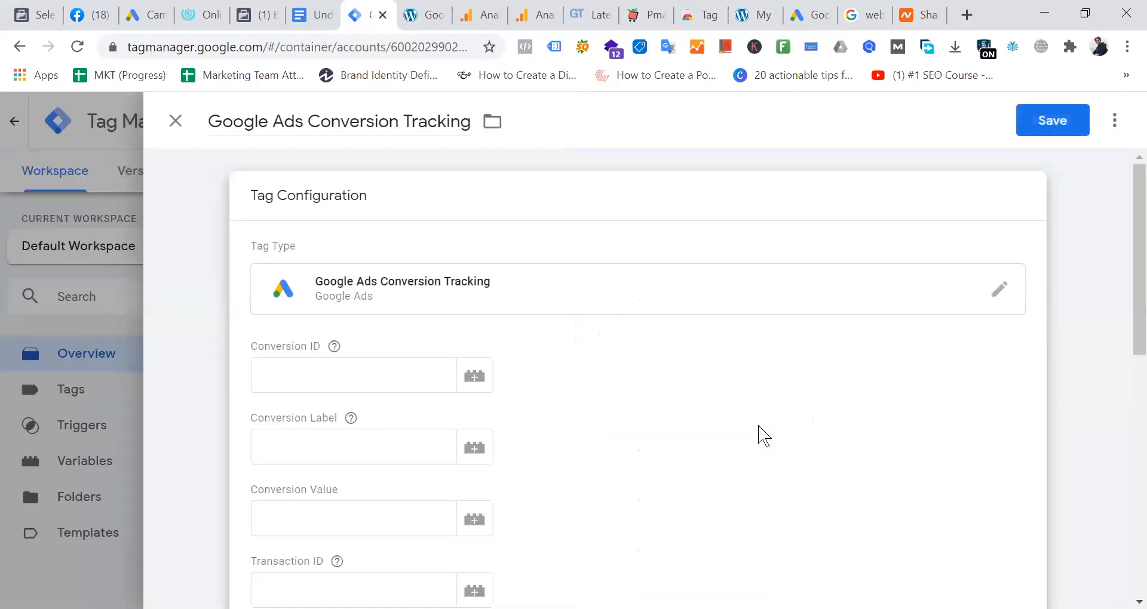
click(338, 376)
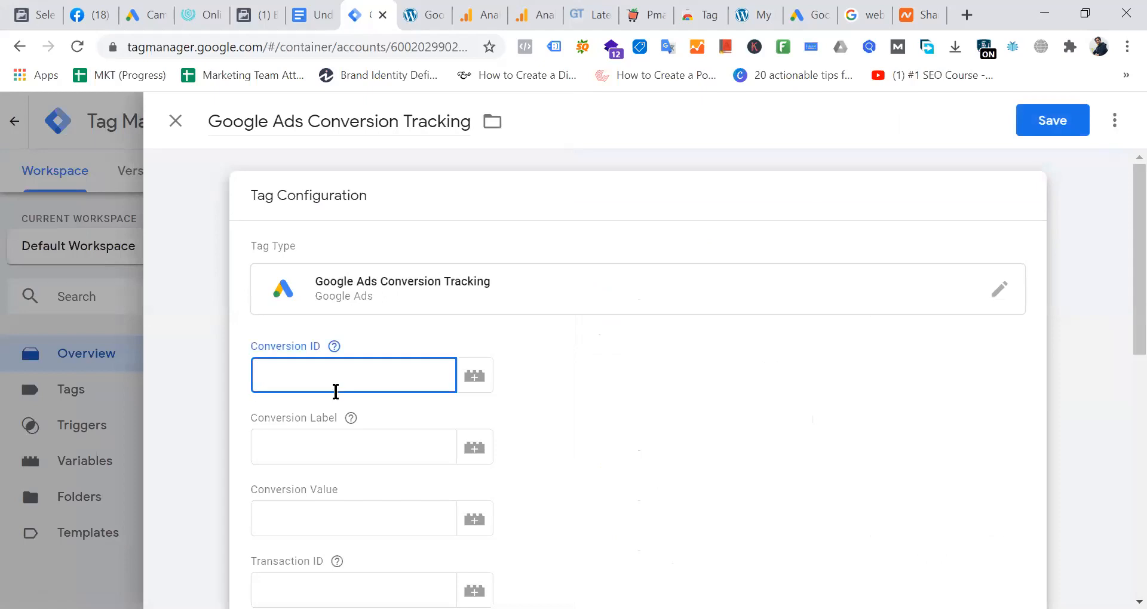
click(323, 439)
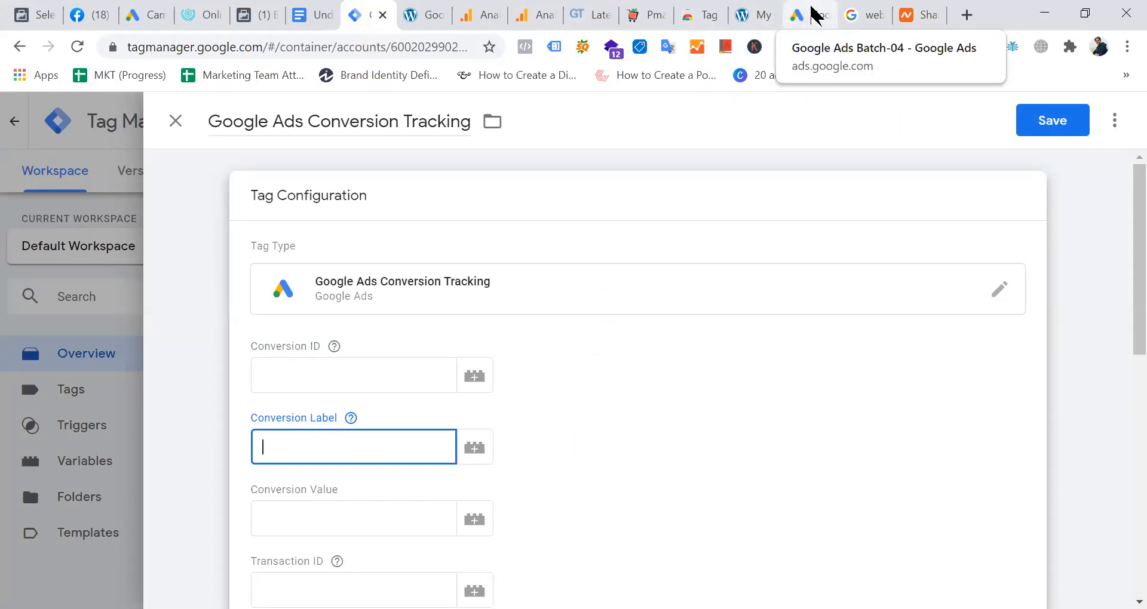
click(352, 117)
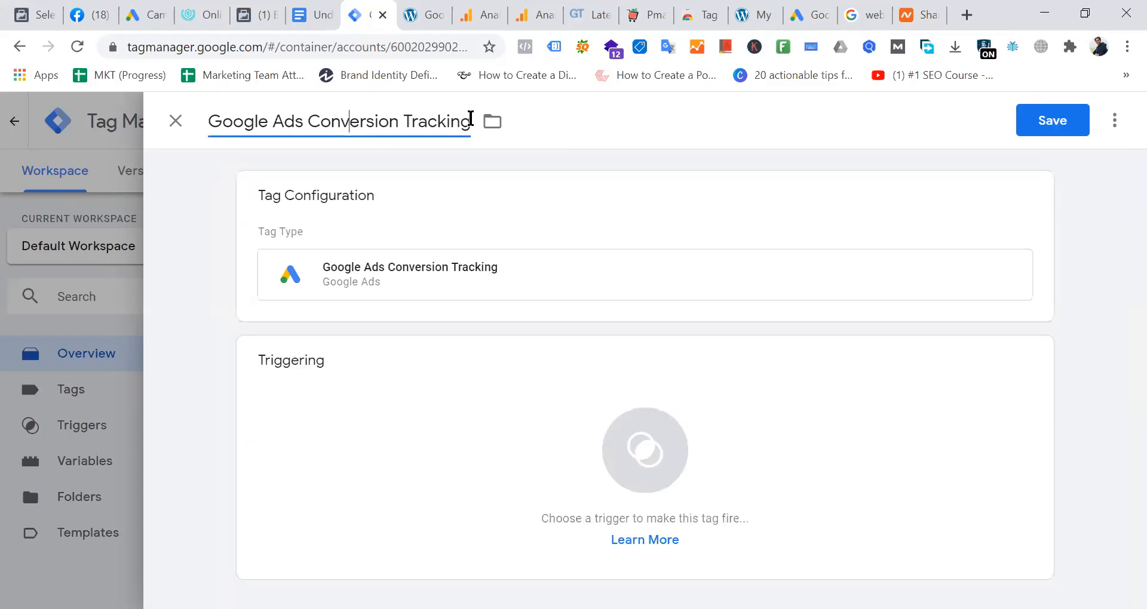
drag(470, 119, 12, 123)
key(BackSpace)
mouse_move(798, 194)
click(1019, 235)
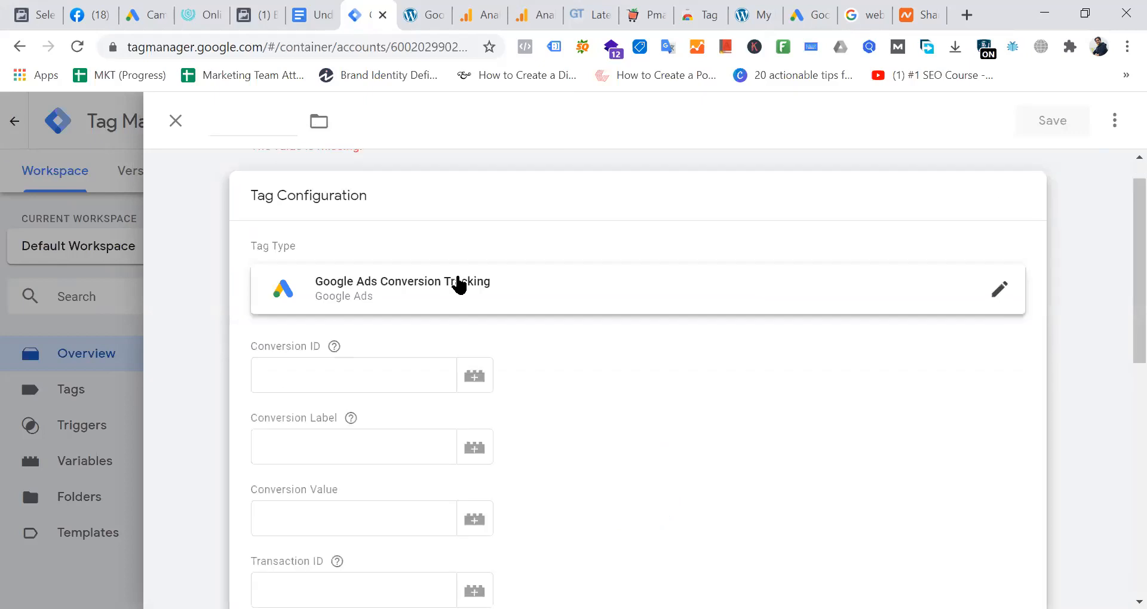
click(173, 120)
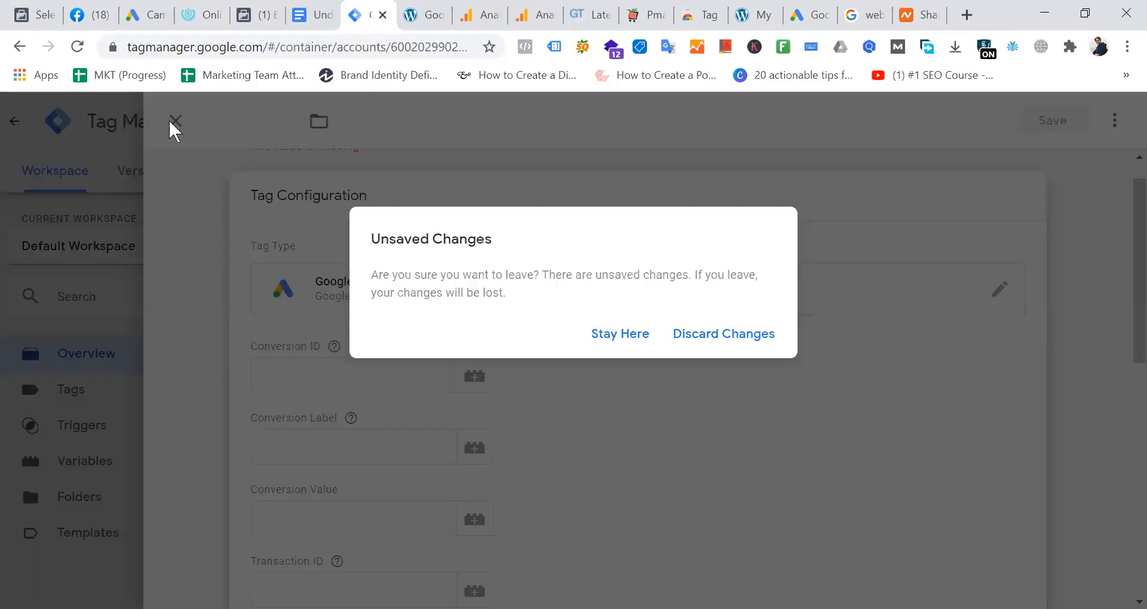
click(710, 341)
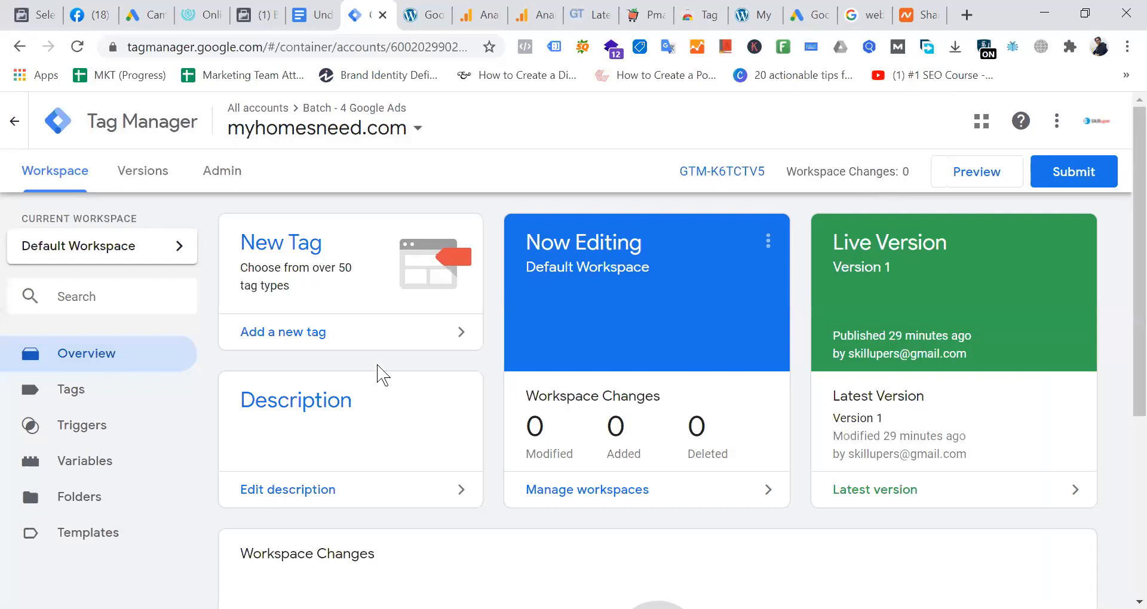
Create a new tag in the workspace with the tag type Google Ads Conversion Tracking
click(309, 337)
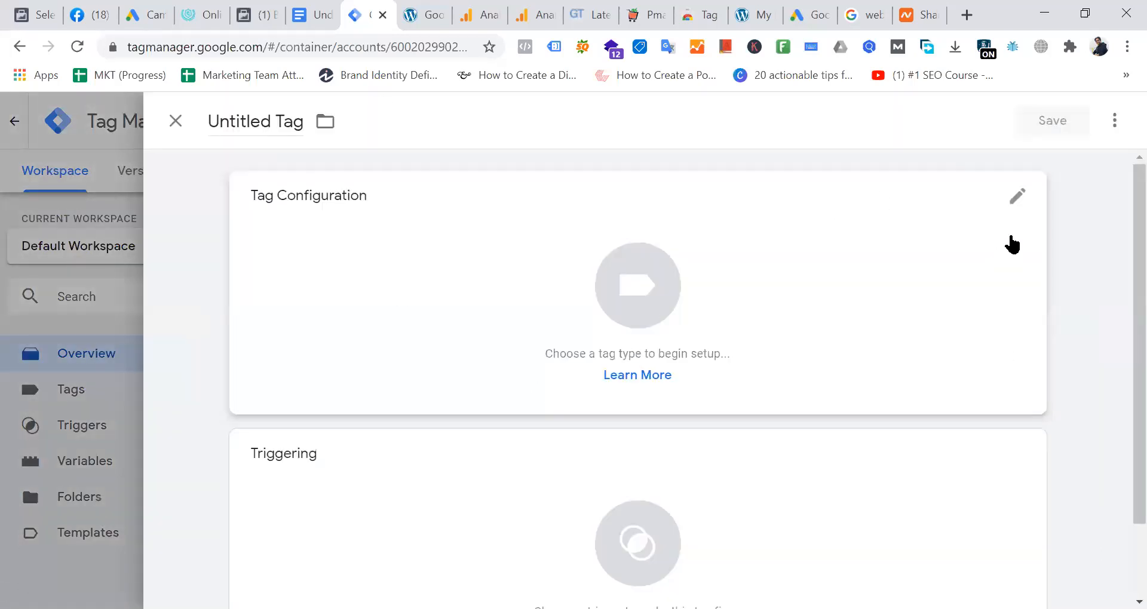
click(1013, 212)
click(1013, 212)
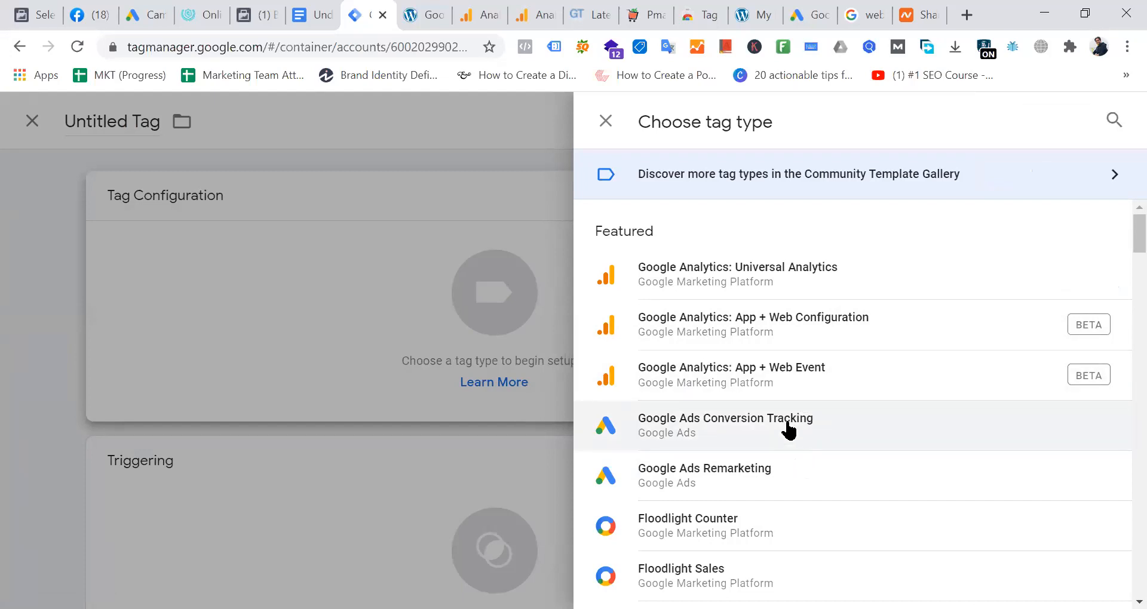
click(793, 431)
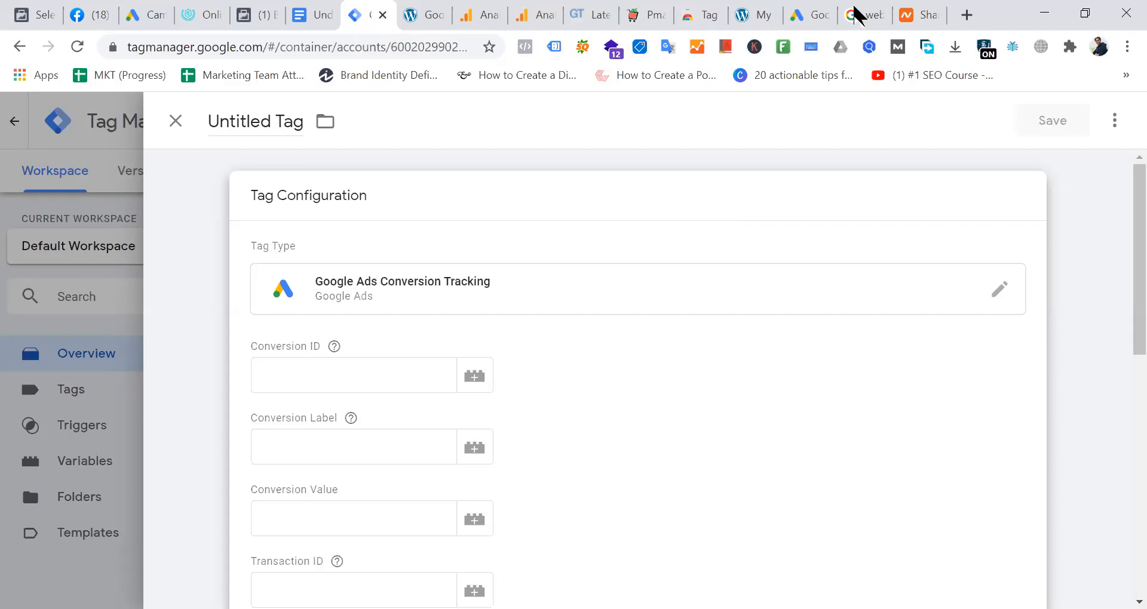
Rename the untitled tag as "Google Ads Con. Tracking"
click(291, 119)
triple_click(289, 117)
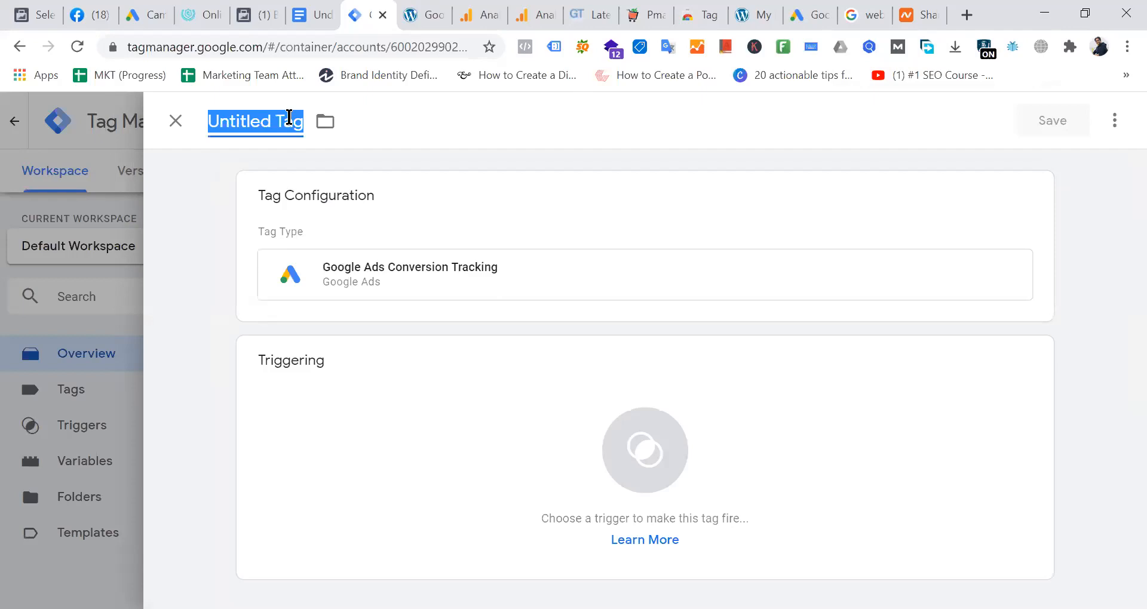
text(Google)
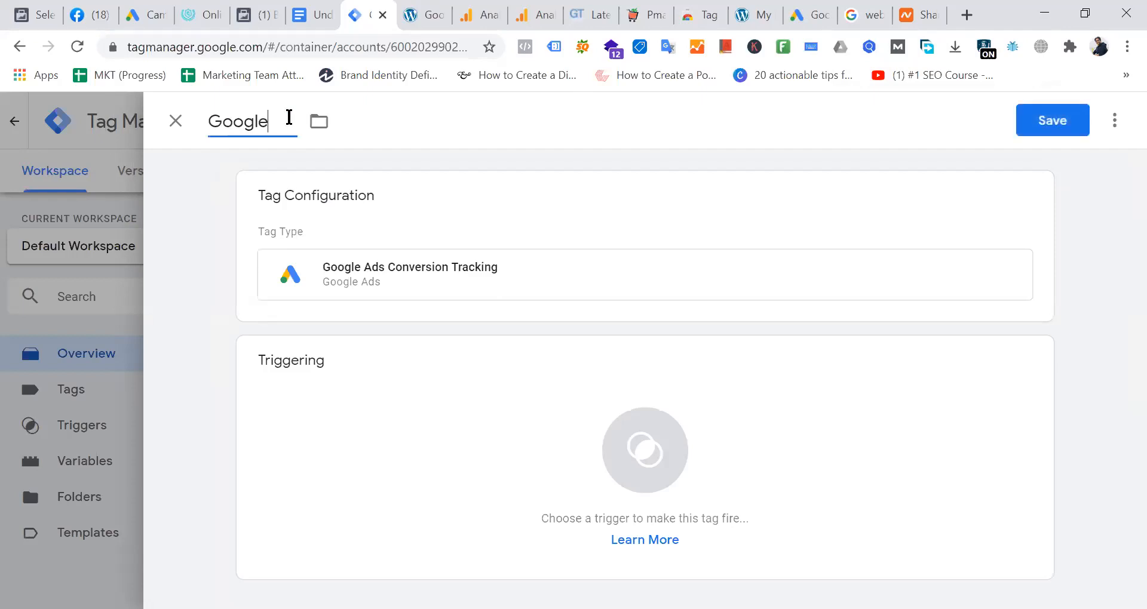
text( Ads Con. Tr)
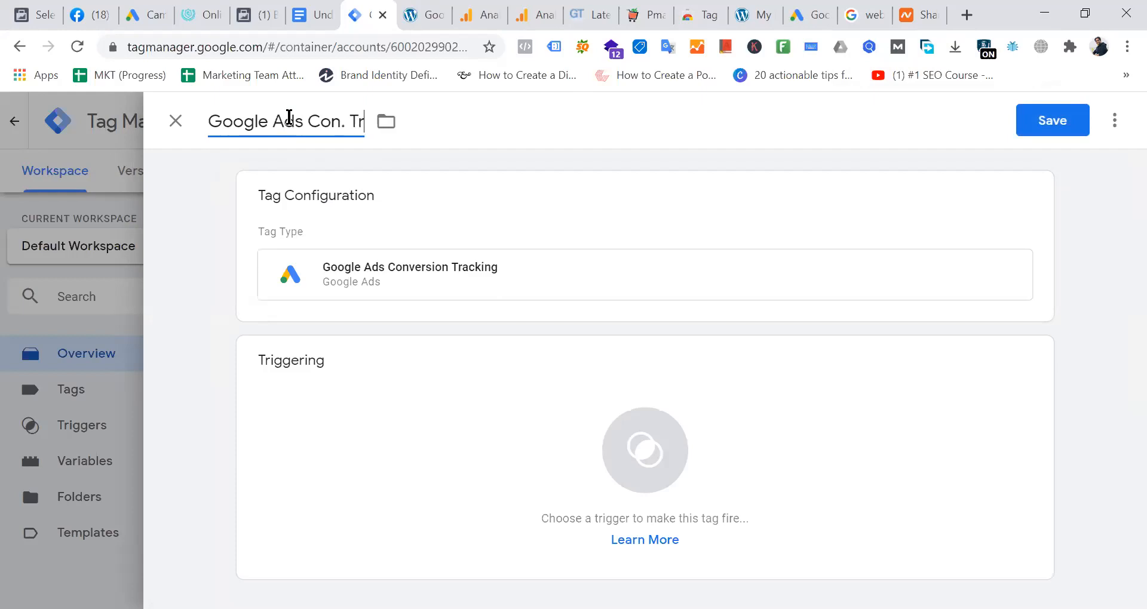
text(acking)
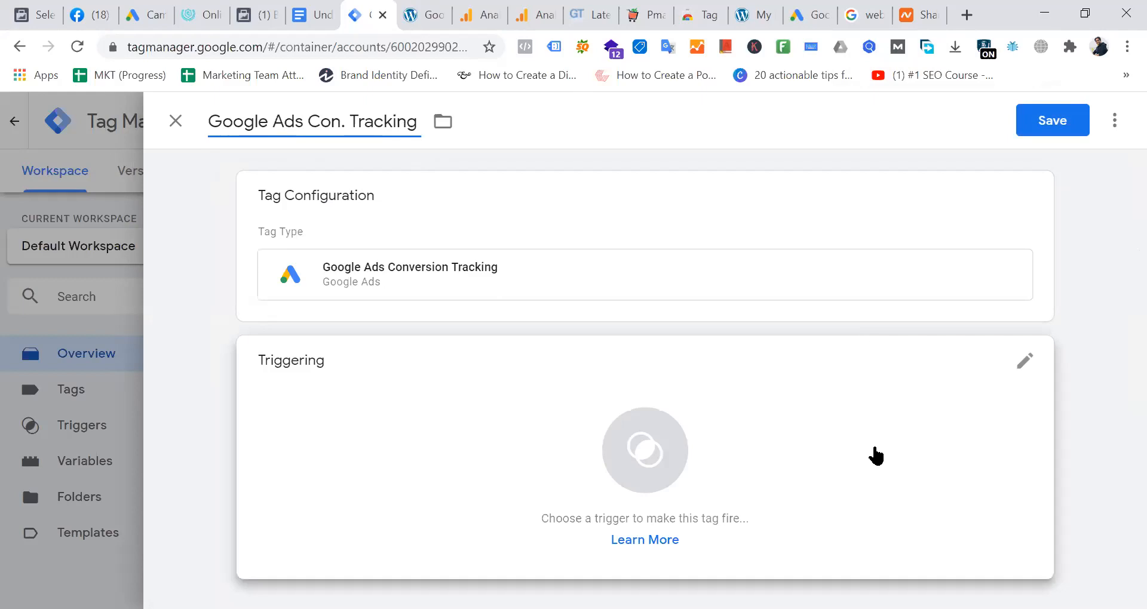
Copy the Product Sale conversion ID from the Google Ads instructions into the tag's Conversion ID field in Google Tag Manager
click(468, 282)
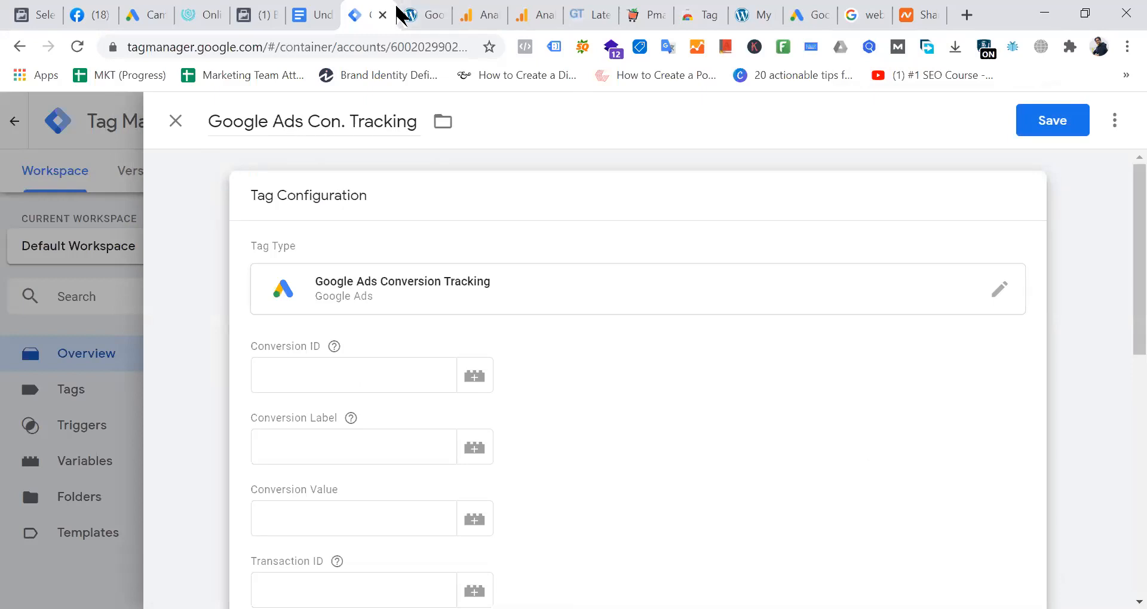
click(821, 15)
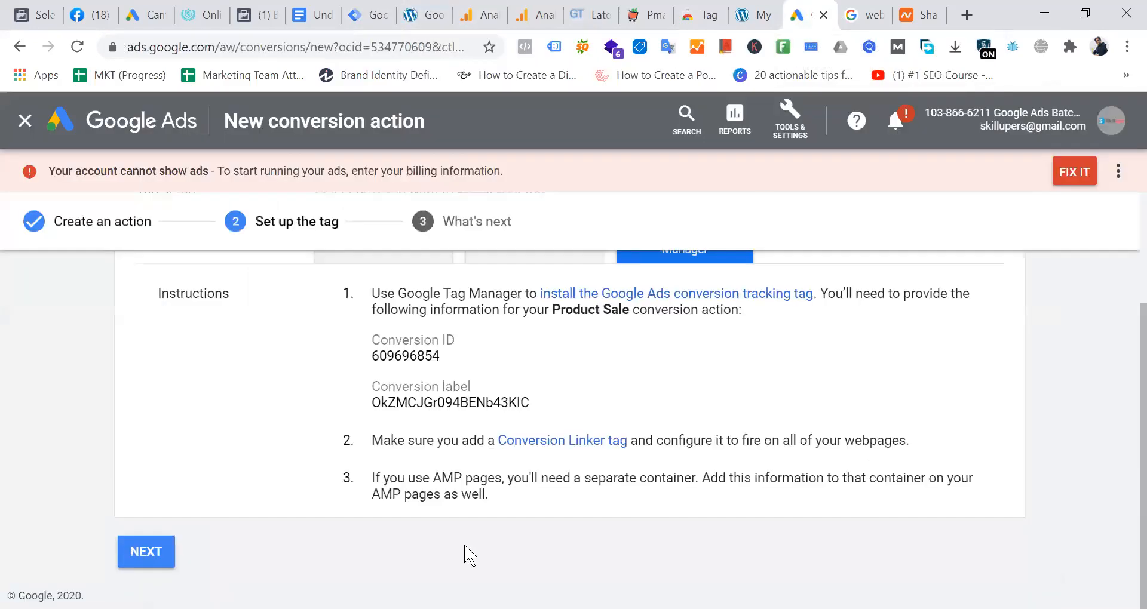
double_click(403, 353)
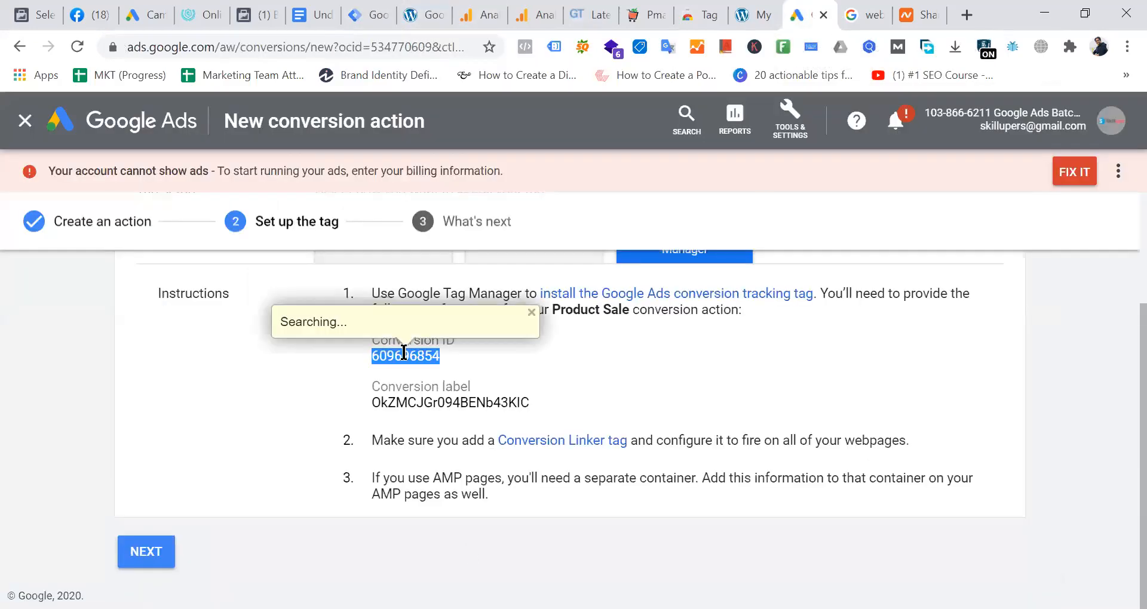
click(376, 13)
click(361, 384)
text(609696854)
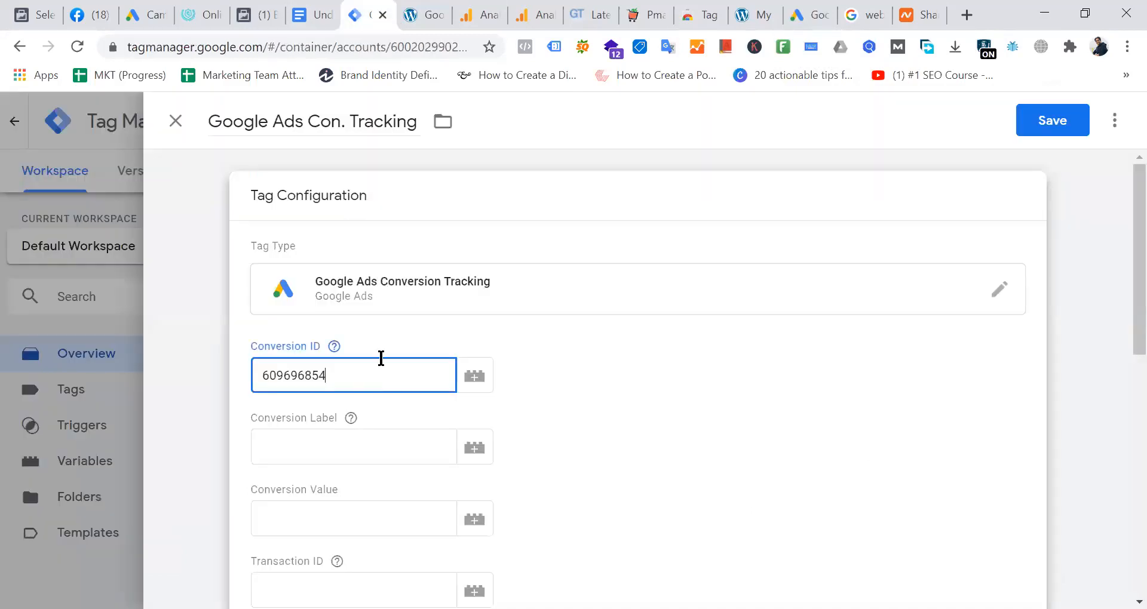
Copy the Product Sale conversion label from Google Ads into the tag's Conversion Label field in Google Tag Manager
click(820, 20)
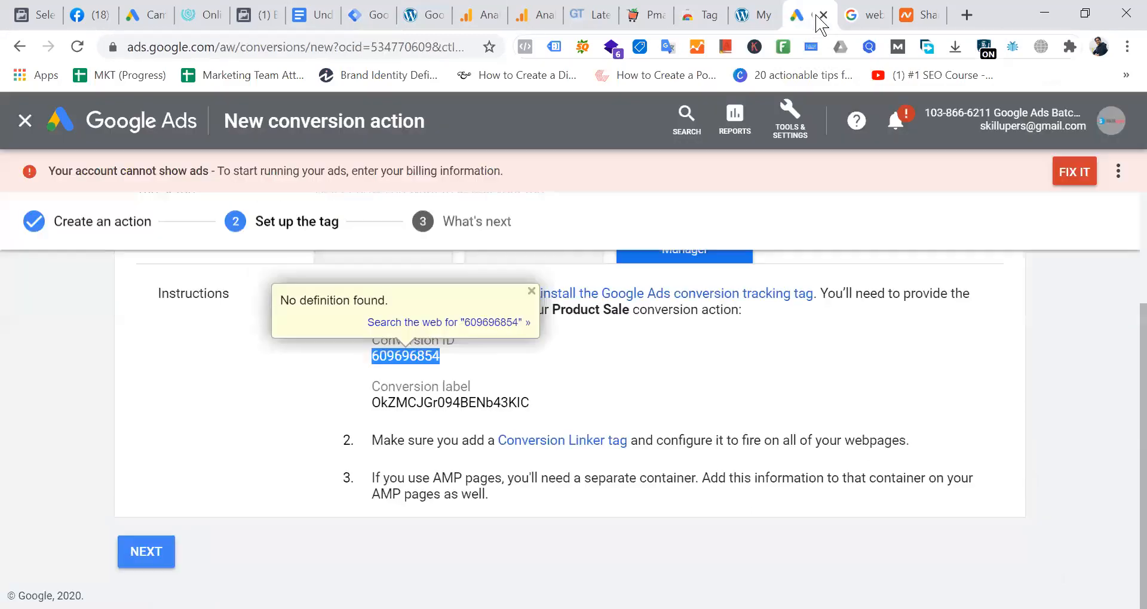
double_click(462, 404)
key(ctrl+c)
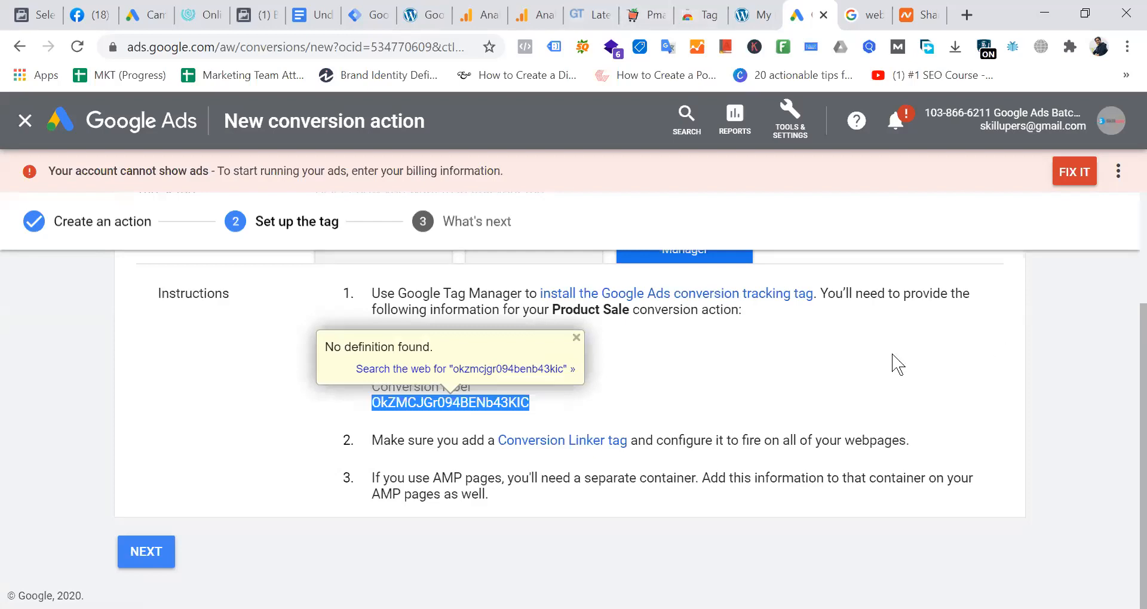
click(366, 20)
click(363, 449)
key(ctrl+v)
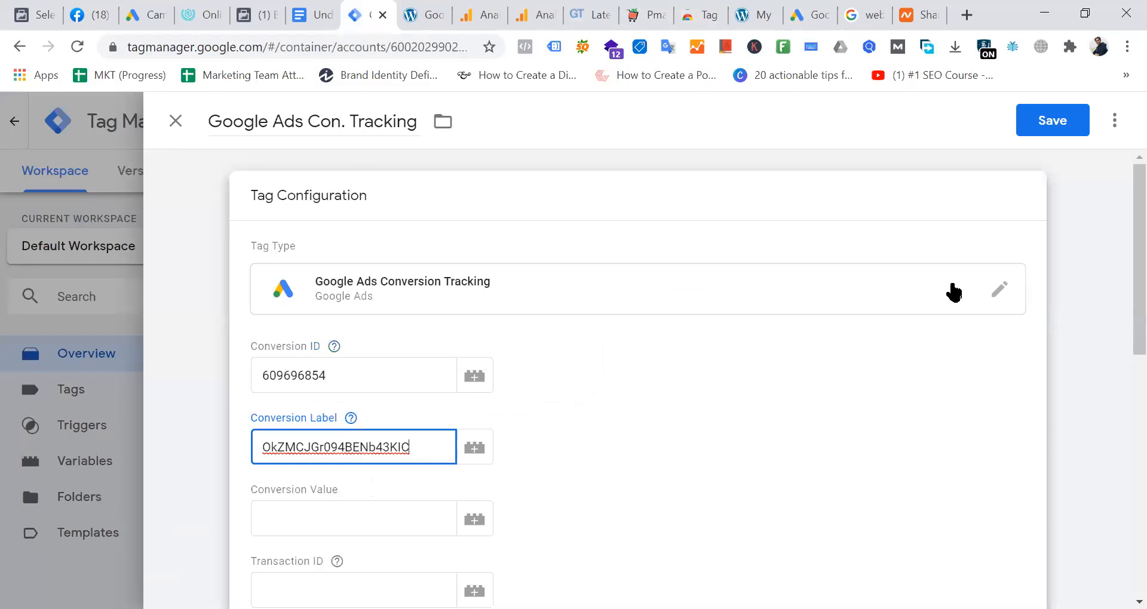
Try to save the tag without a trigger, and open the trigger choices from its Triggering section
click(1059, 124)
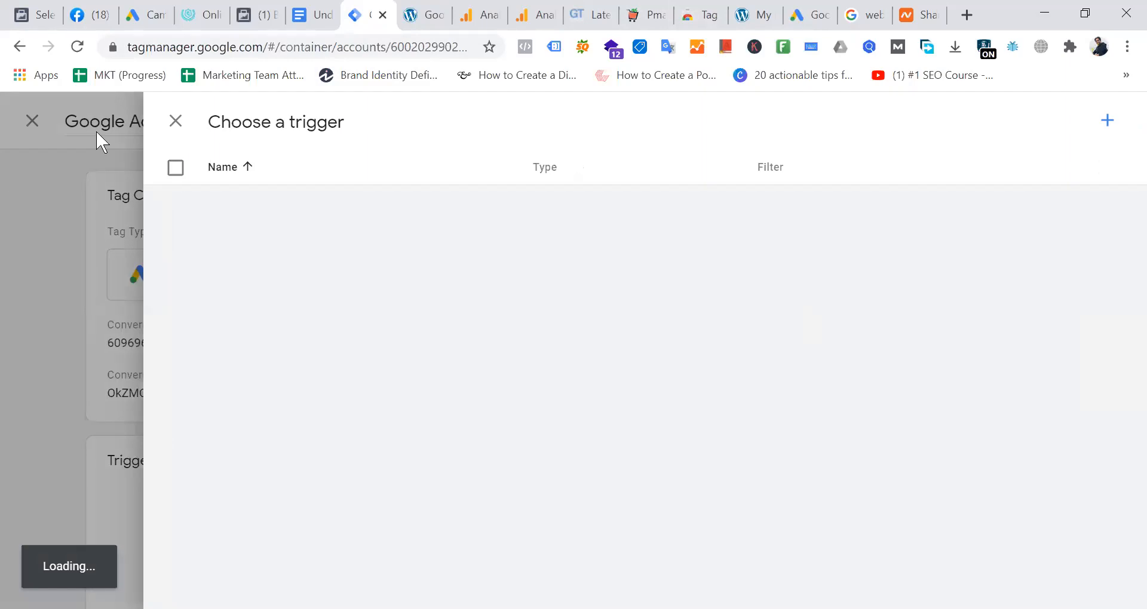
click(176, 121)
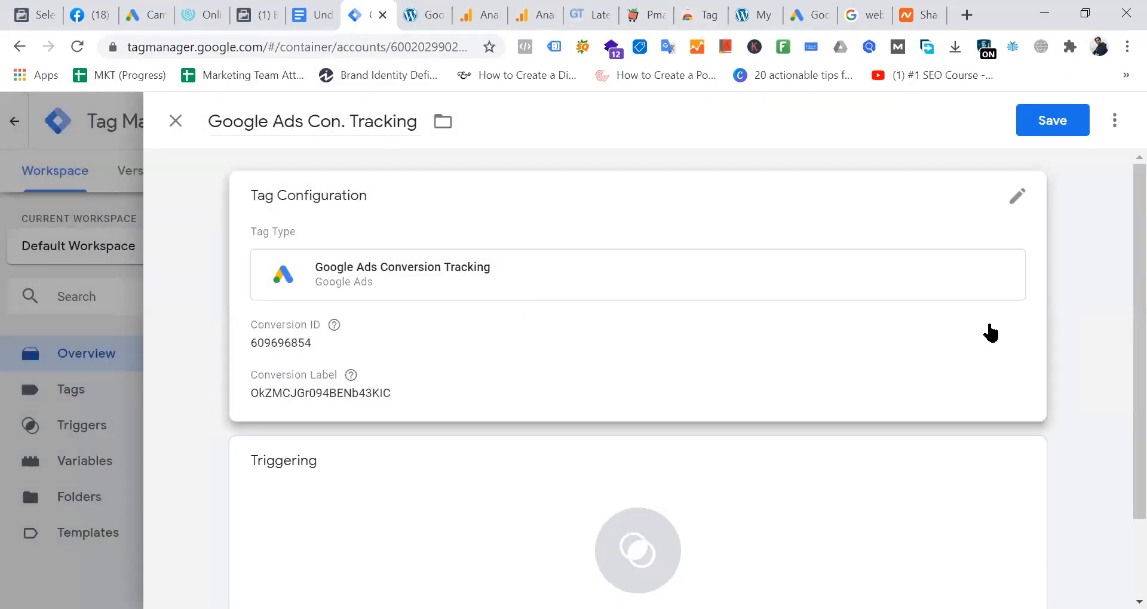
scroll(681, 327, down, 2)
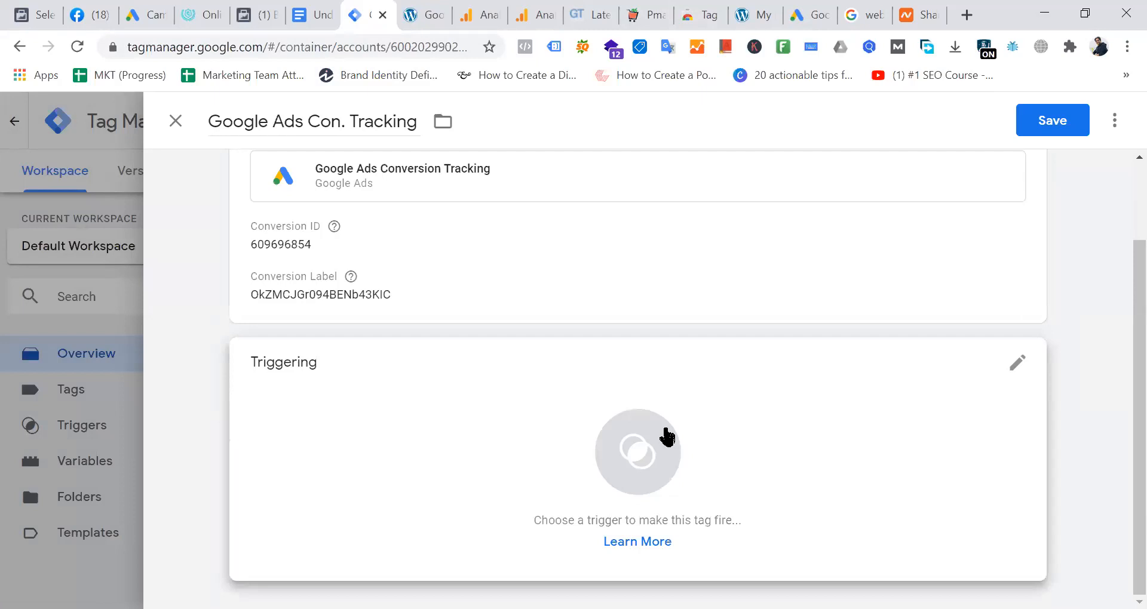
click(656, 467)
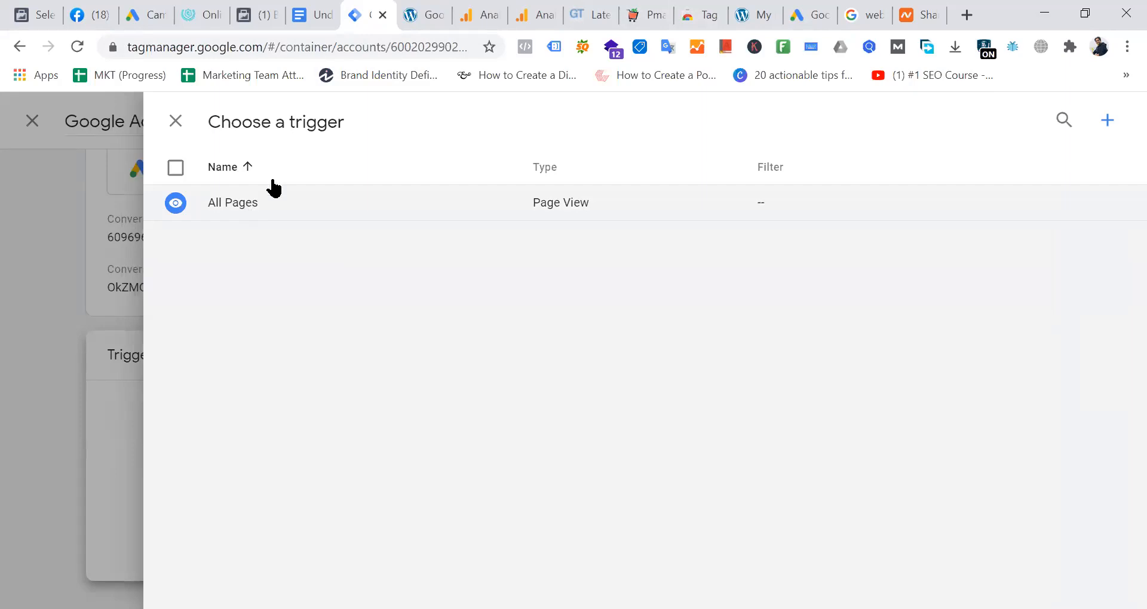
Switch to the myhomesneed.com storefront and add the Washed Sugar Snap Peas to the cart
click(439, 17)
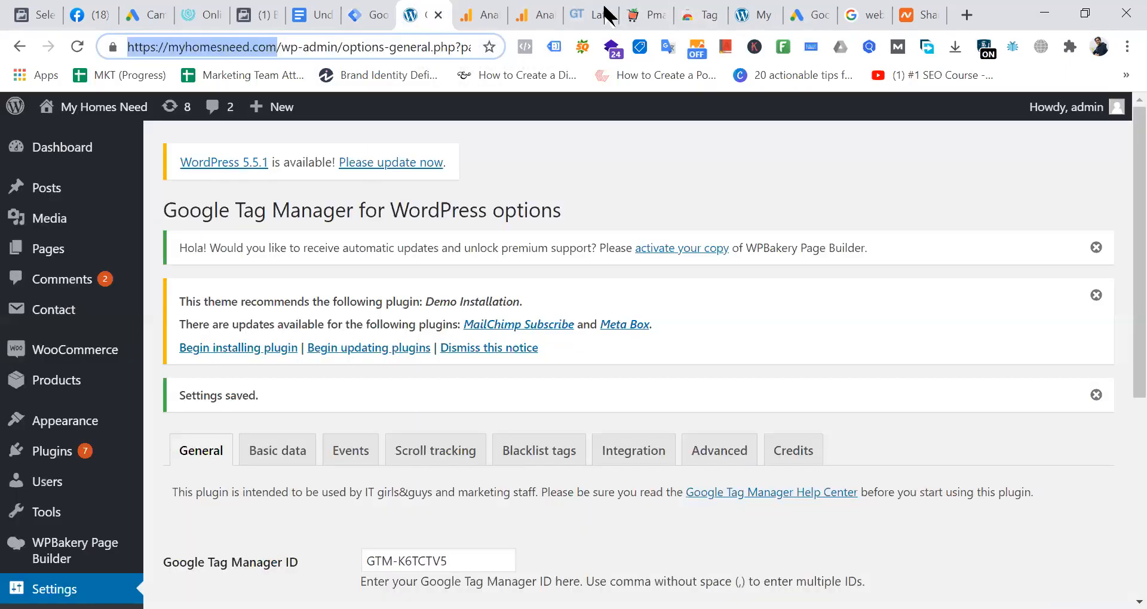
click(758, 14)
scroll(541, 275, down, 10)
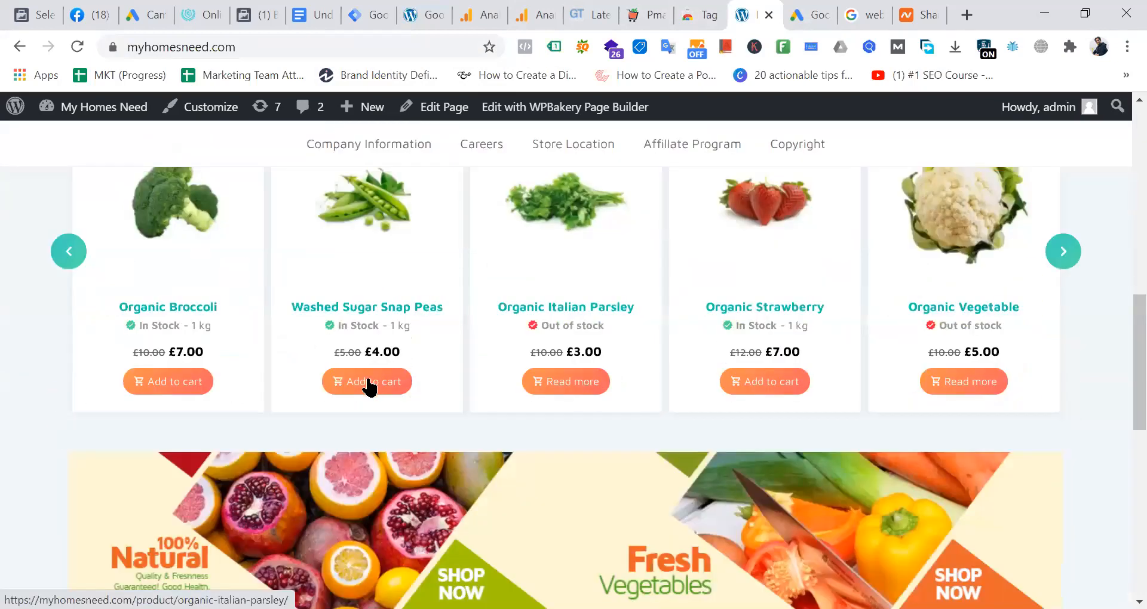
click(368, 388)
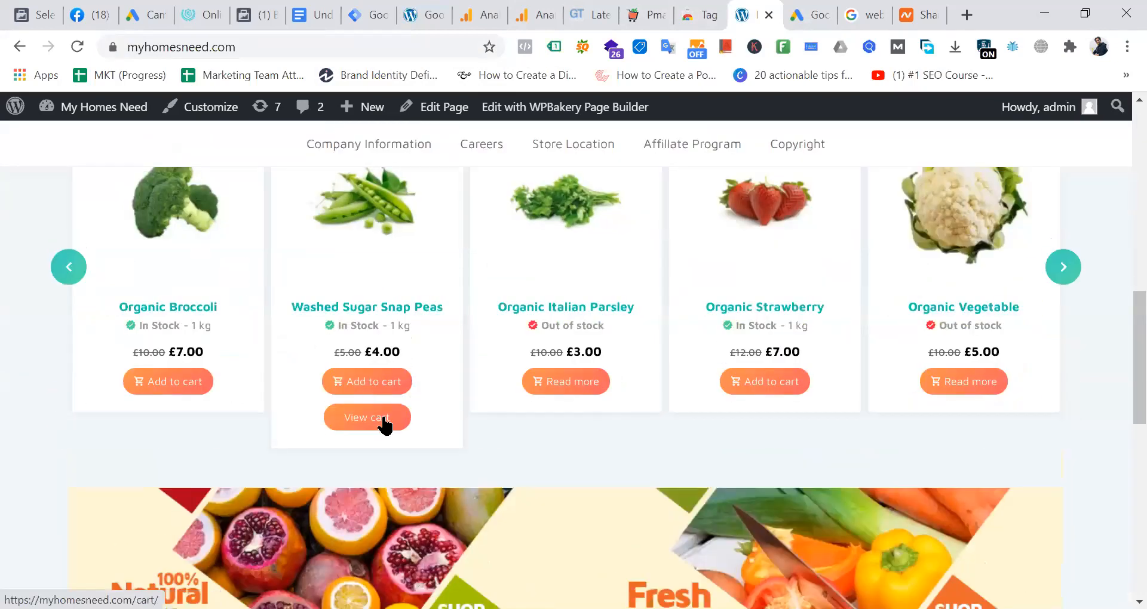
View the cart containing the Washed Sugar Snap Peas and proceed to checkout
click(385, 425)
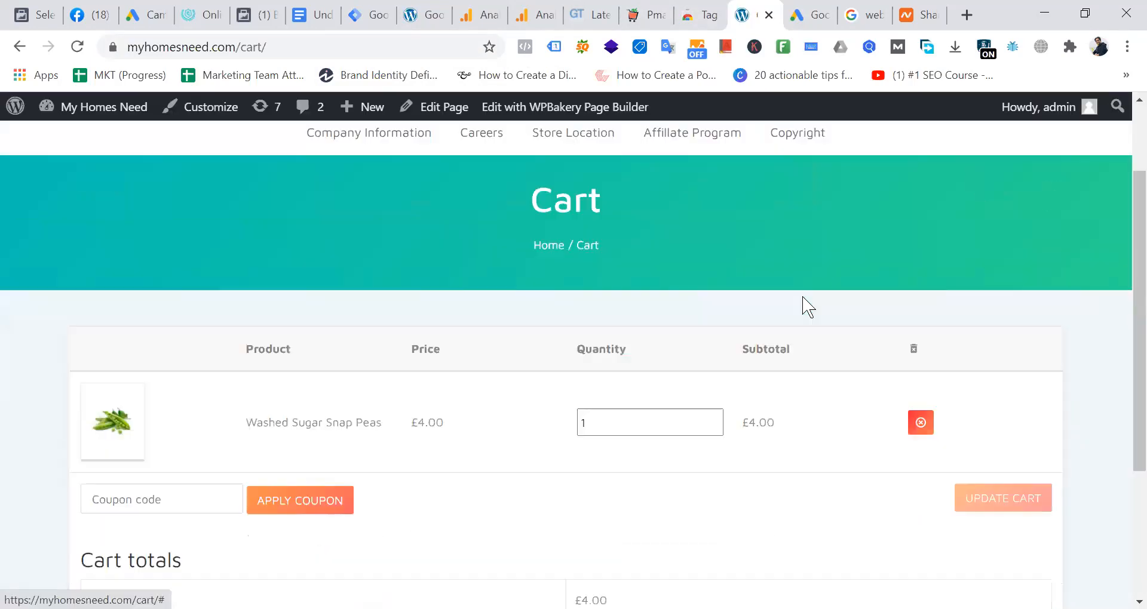
scroll(801, 305, down, 5)
click(197, 478)
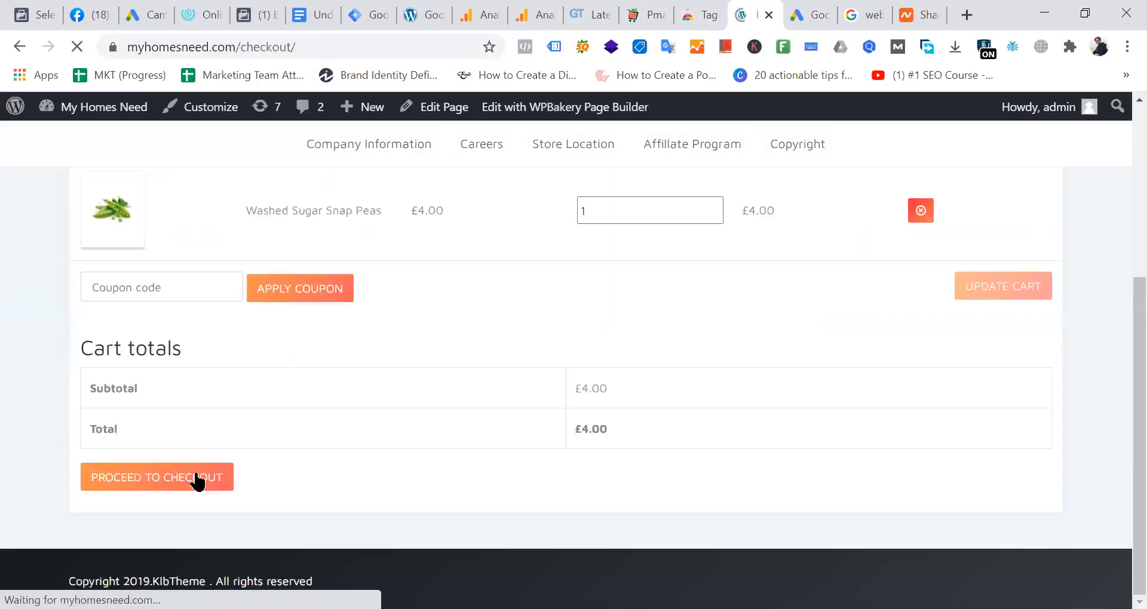
Choose Cash on delivery as the payment method and place the order
scroll(734, 296, down, 10)
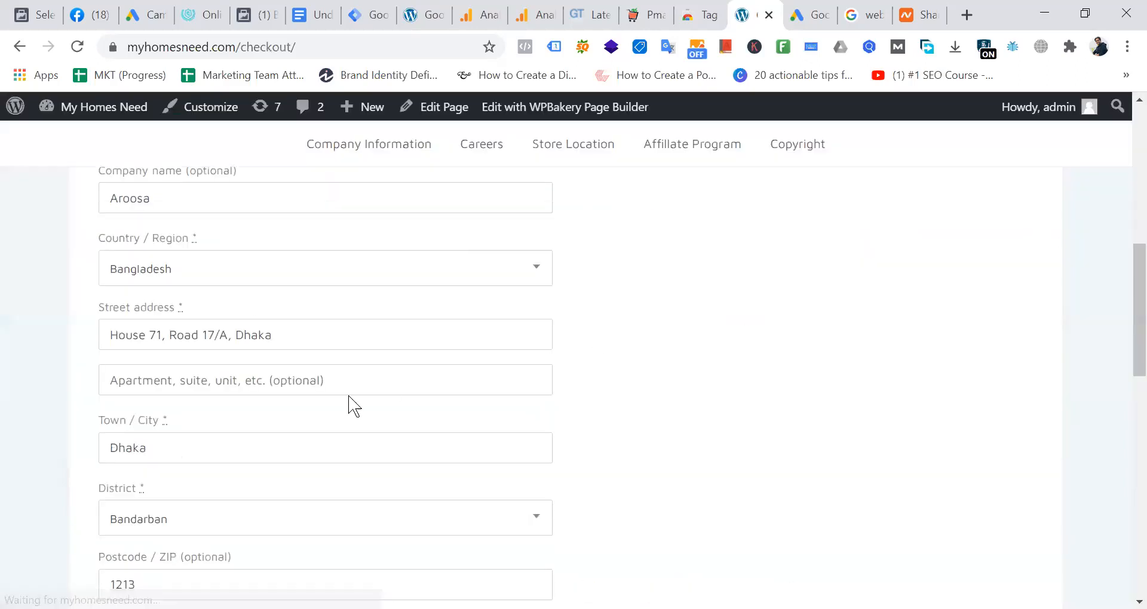
scroll(311, 270, down, 1)
scroll(310, 270, down, 10)
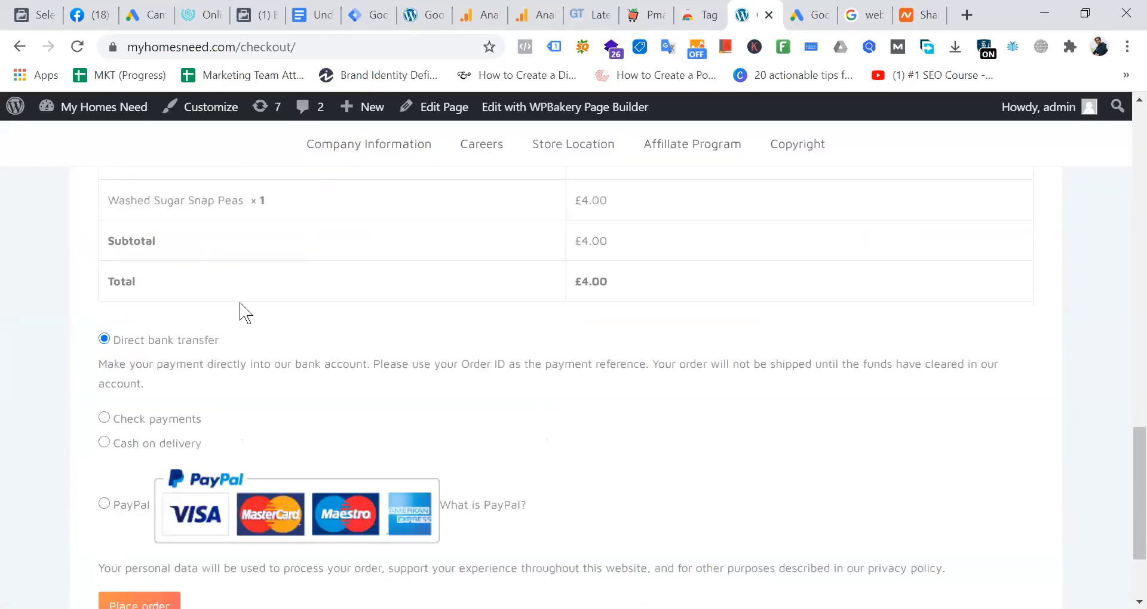
click(106, 443)
scroll(263, 400, down, 3)
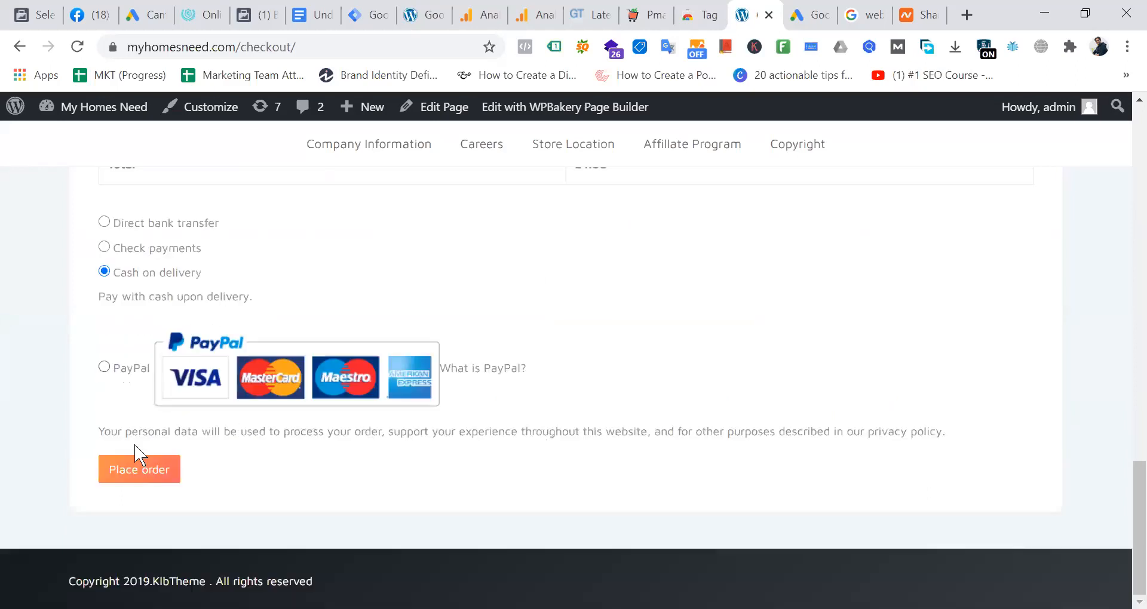
click(151, 476)
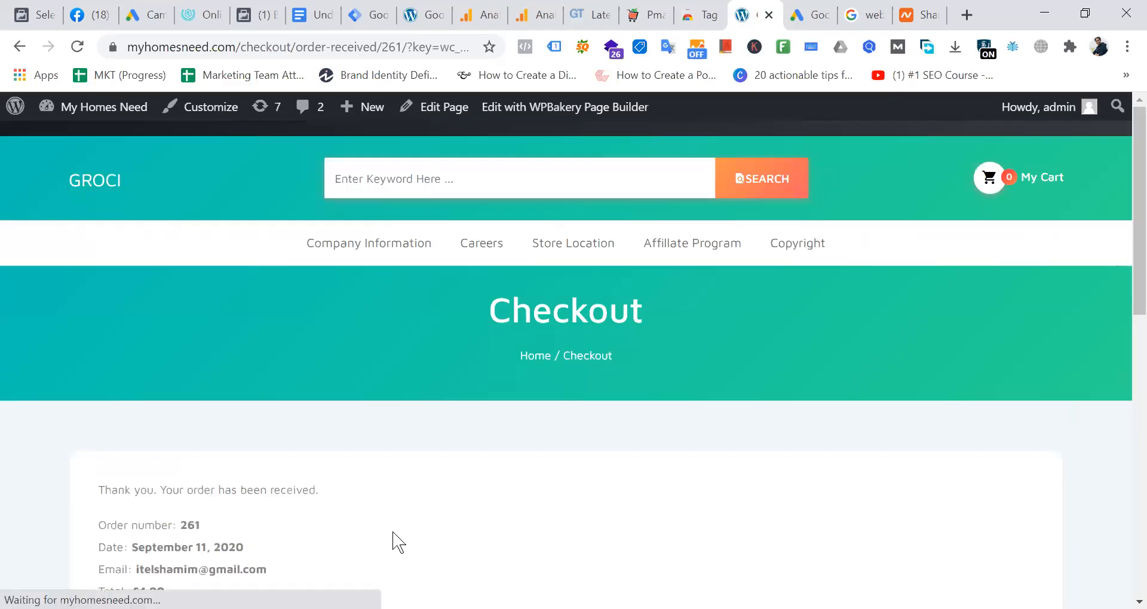
Copy the order confirmation page's full URL, including its order key, into a new Notepad note and add blank lines below it
scroll(461, 289, down, 10)
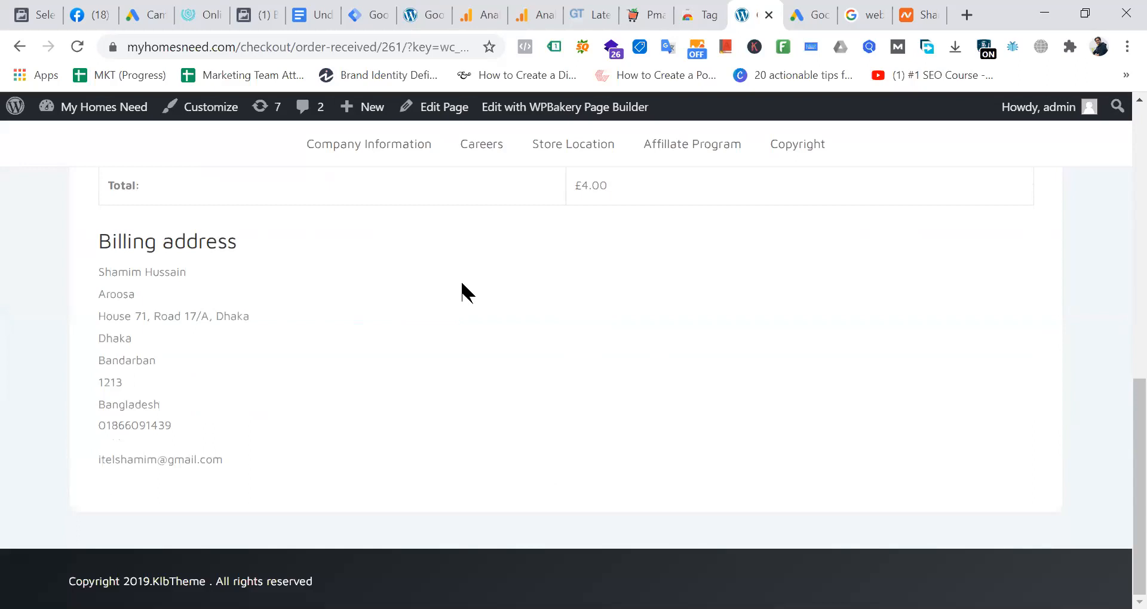
scroll(465, 292, up, 6)
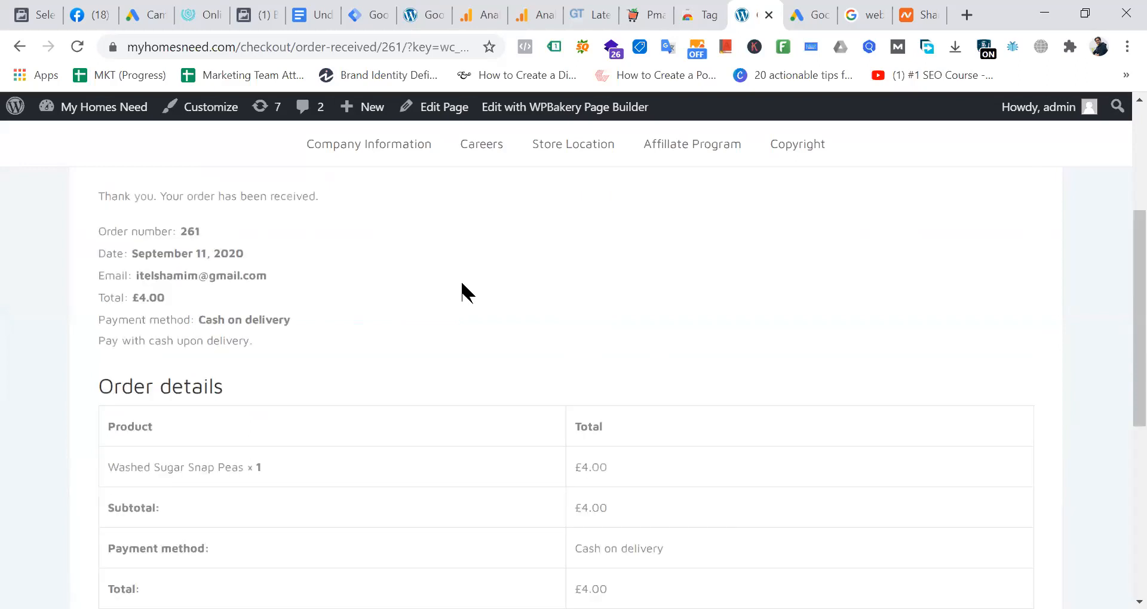
scroll(464, 292, up, 1)
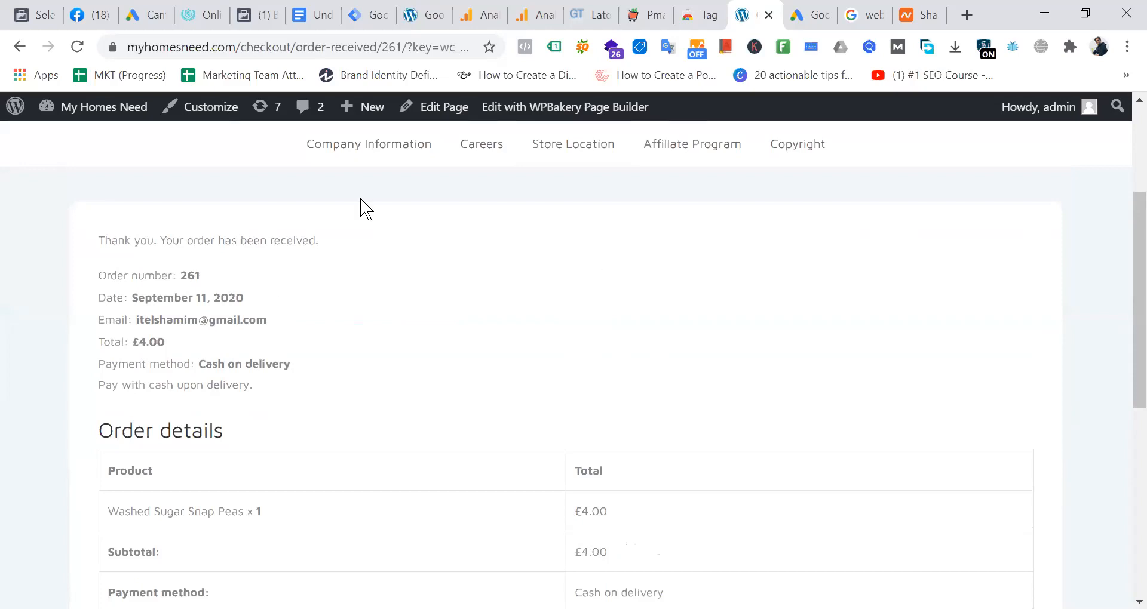
click(308, 47)
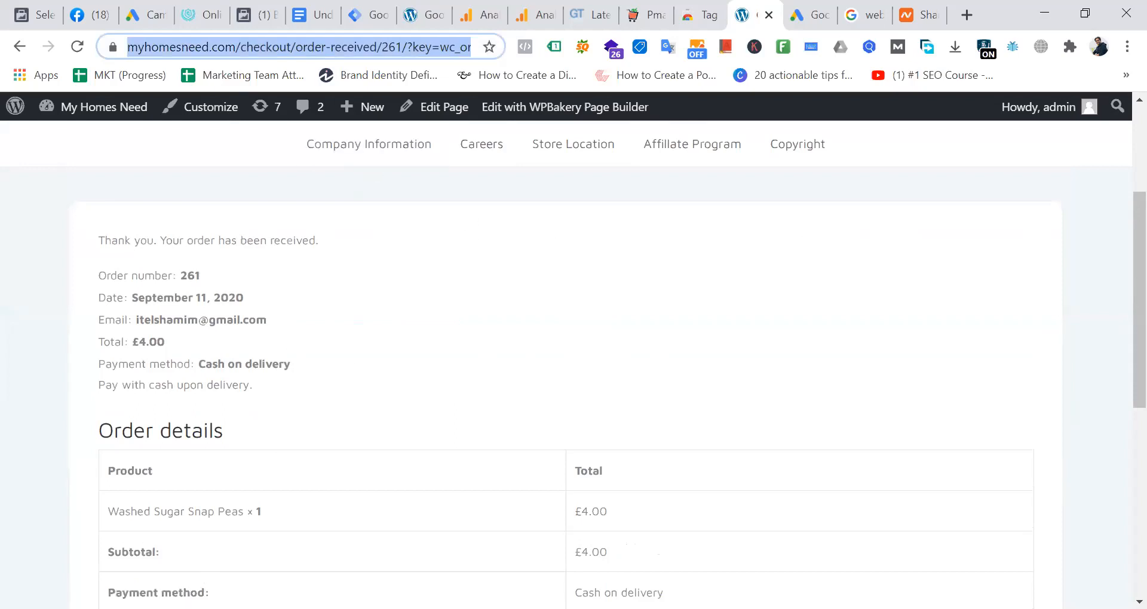
key(super)
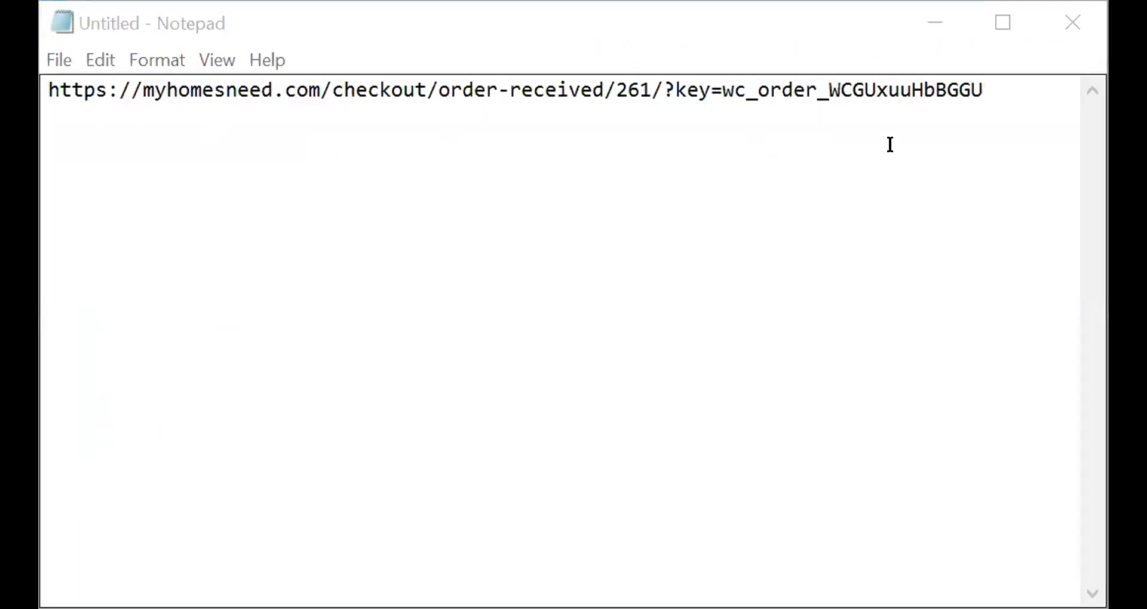
click(1014, 82)
key(Return)
key(Return)
key(Return)
key(Return)
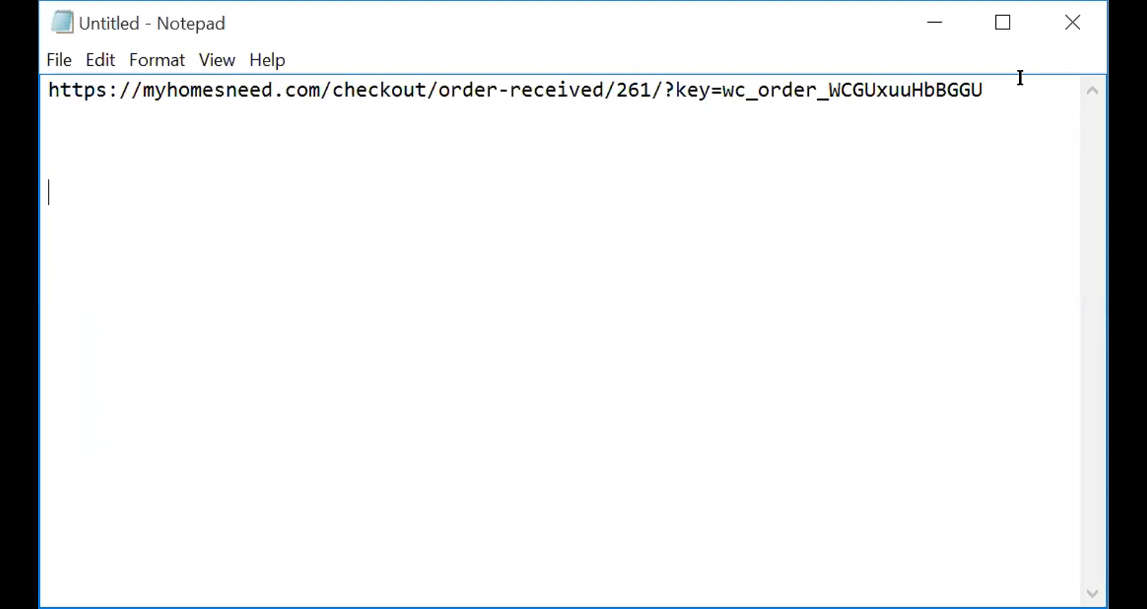
Copy the URL's ending after order-received, with the order number and order key, onto a separate line lower in the note
drag(1020, 78, 779, 78)
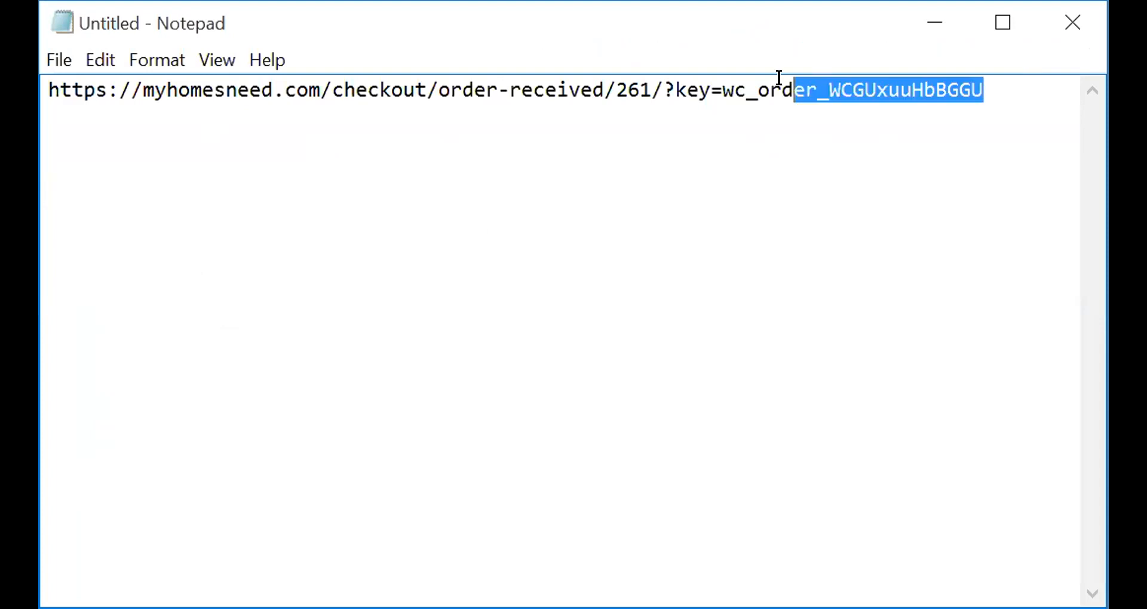
click(595, 146)
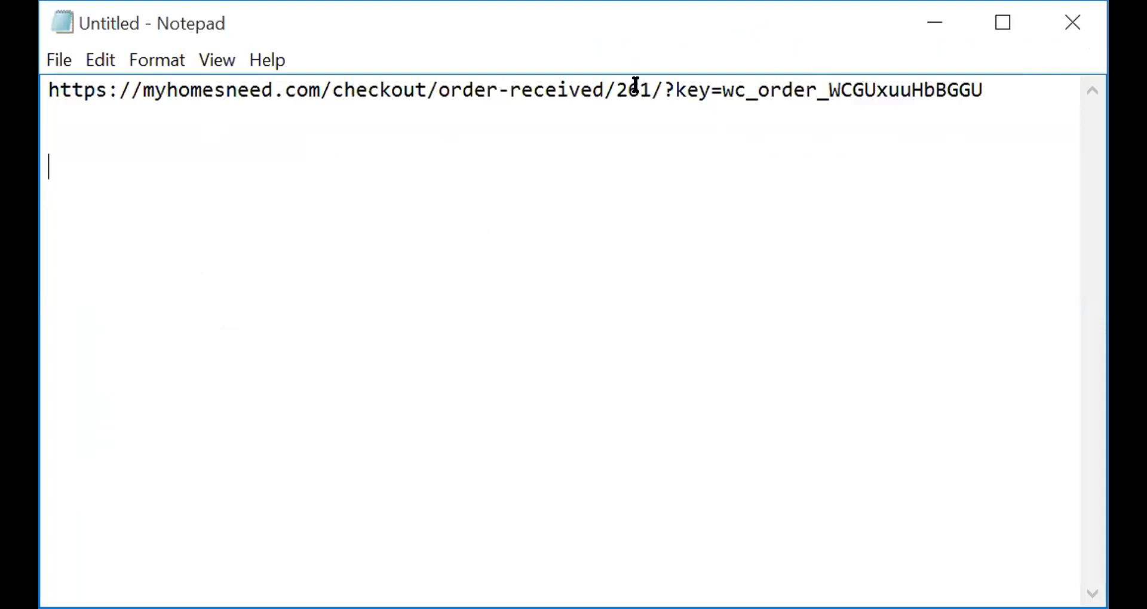
drag(602, 89, 987, 94)
key(ctrl+c)
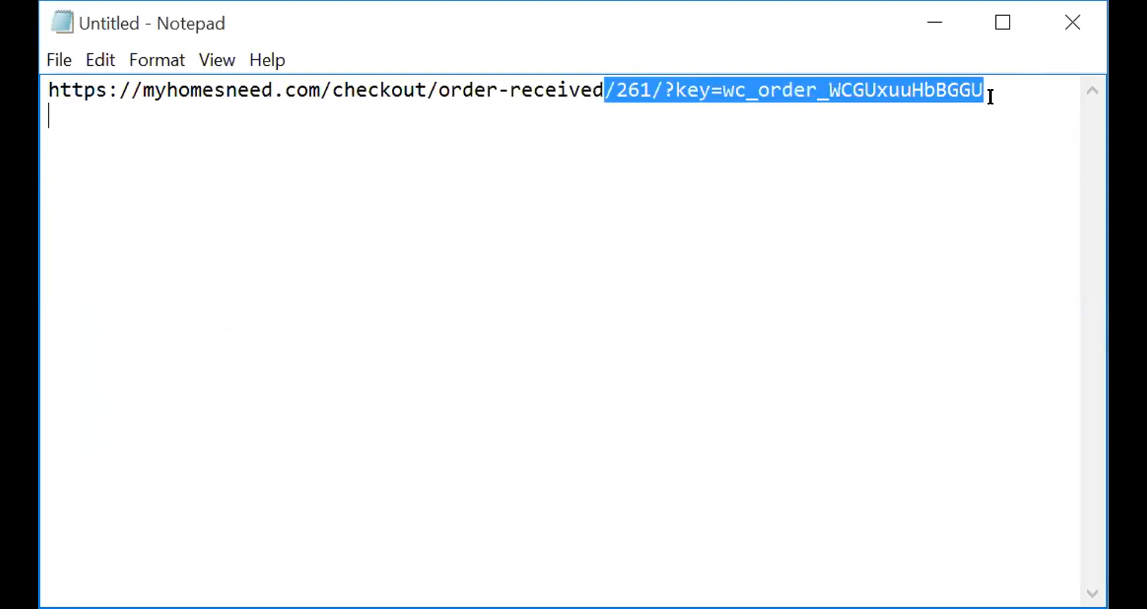
click(989, 97)
key(Return)
key(Return)
key(Return)
key(ctrl+v)
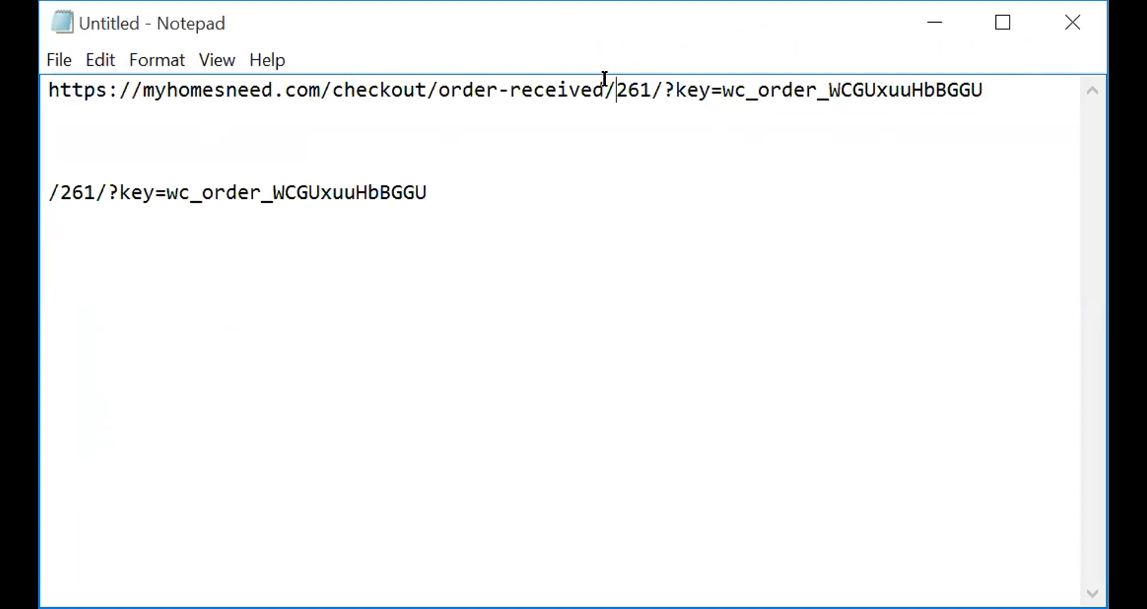
drag(617, 90, 148, 114)
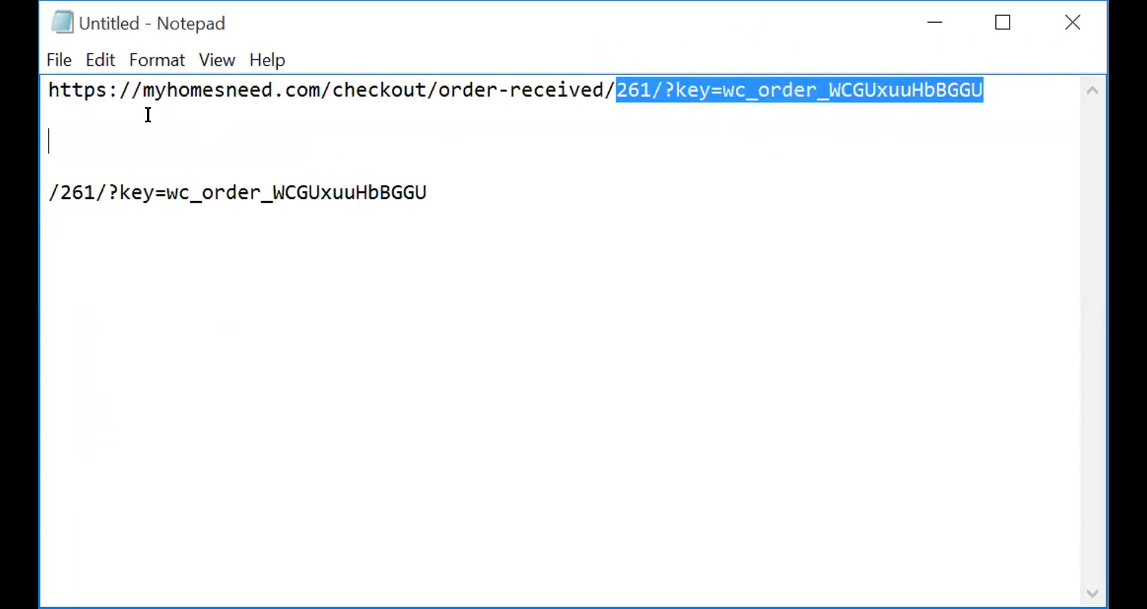
shift+click(58, 80)
drag(58, 80, 51, 83)
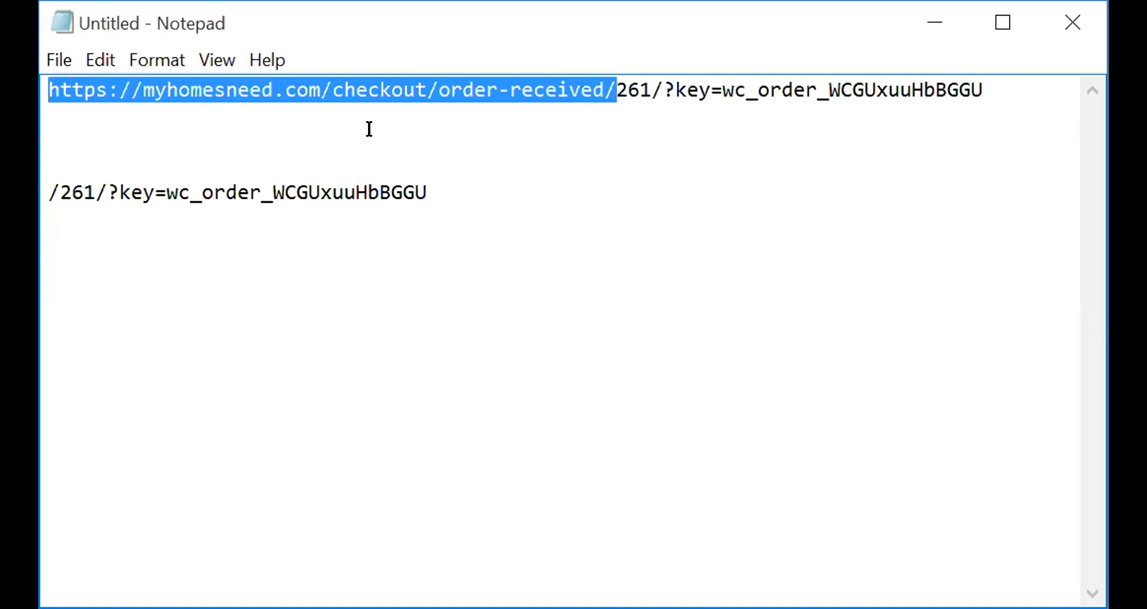
click(131, 140)
key(Return)
key(ctrl+v)
key(Return)
key(Return)
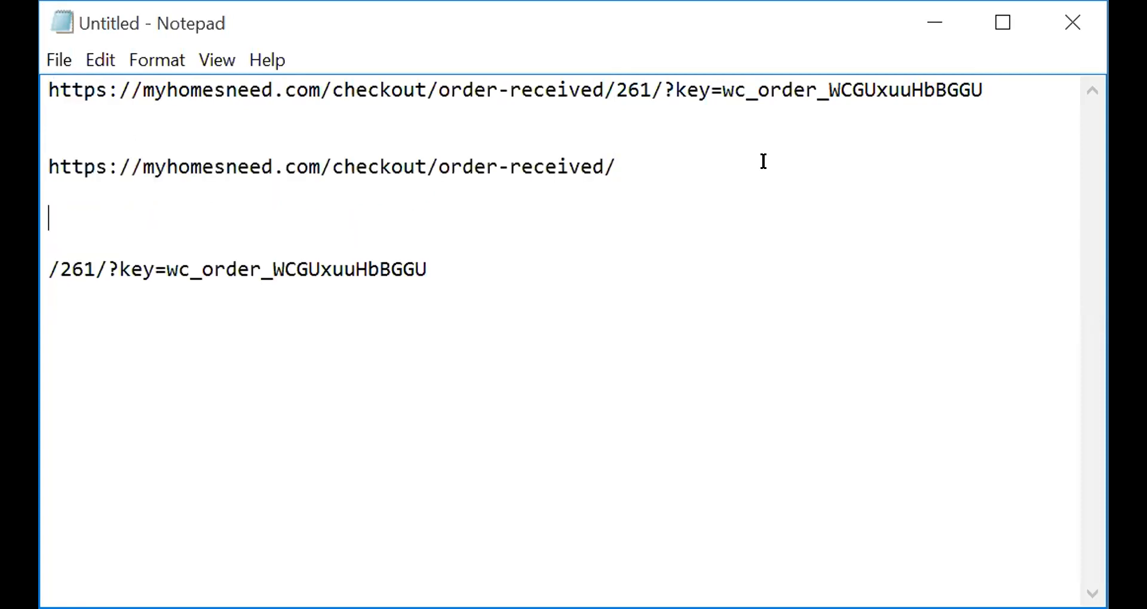
Add a "URL" label on its own line beneath the full address, with blank space below it
drag(614, 83, 990, 78)
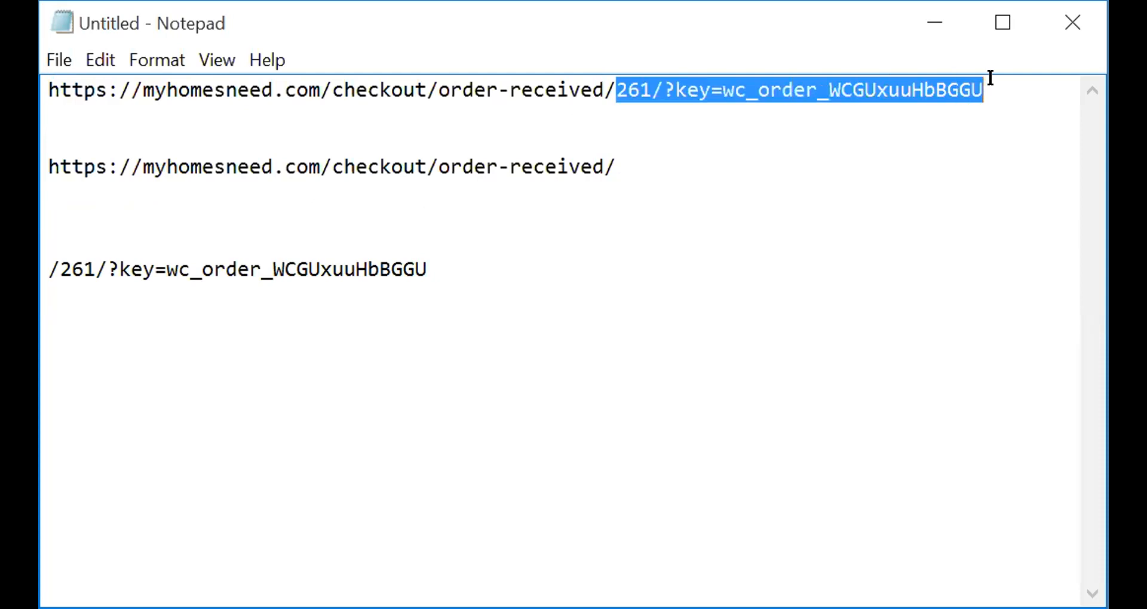
click(989, 79)
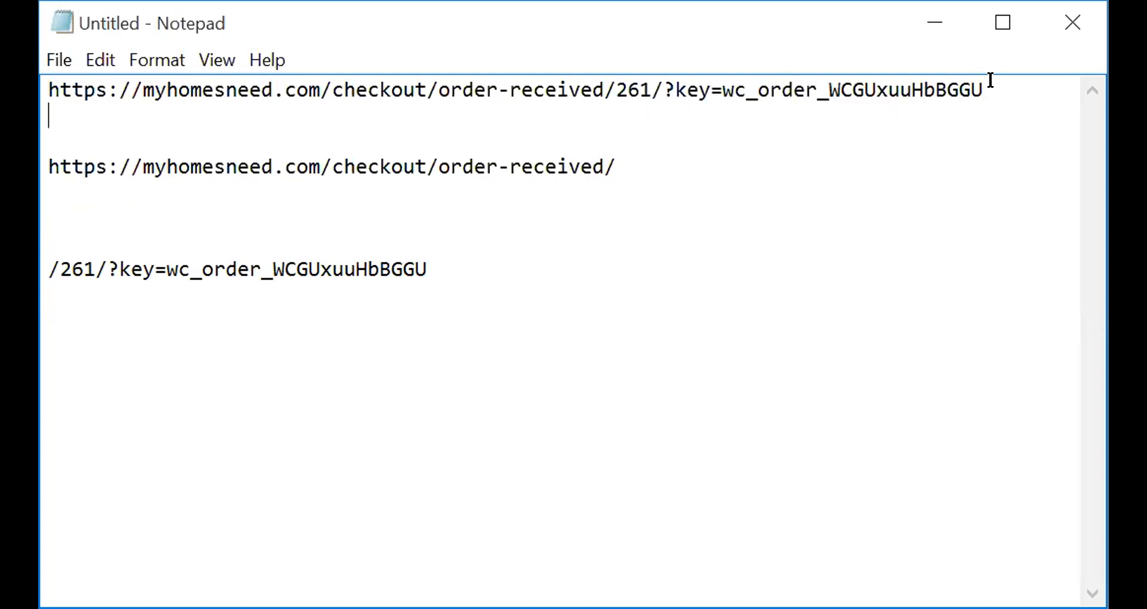
drag(801, 79, 42, 107)
click(986, 90)
key(Return)
key(Return)
text(URL)
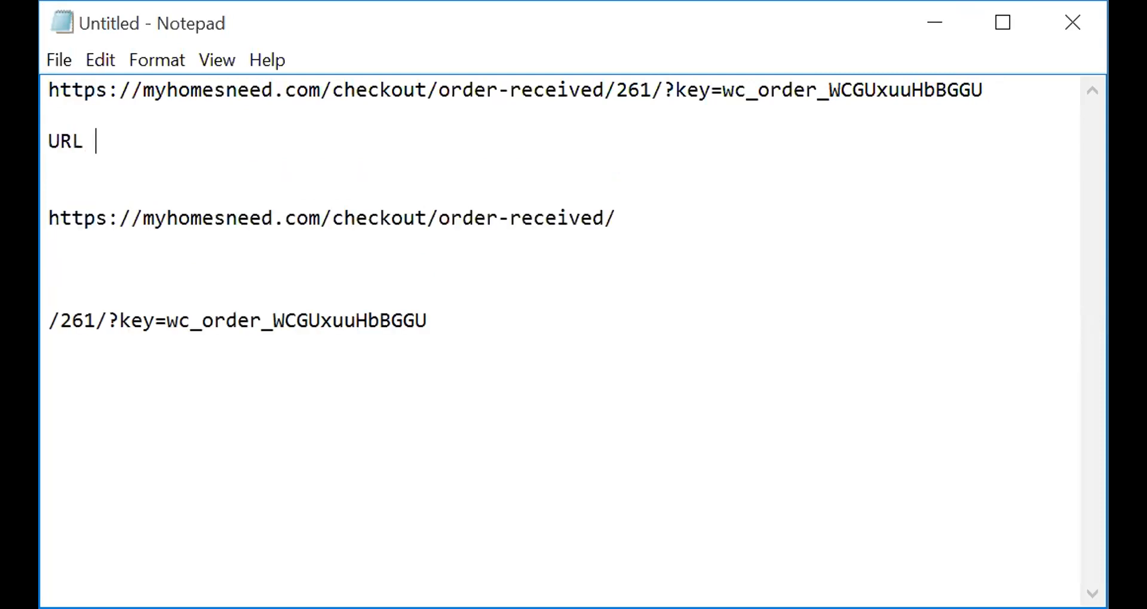
key(Return)
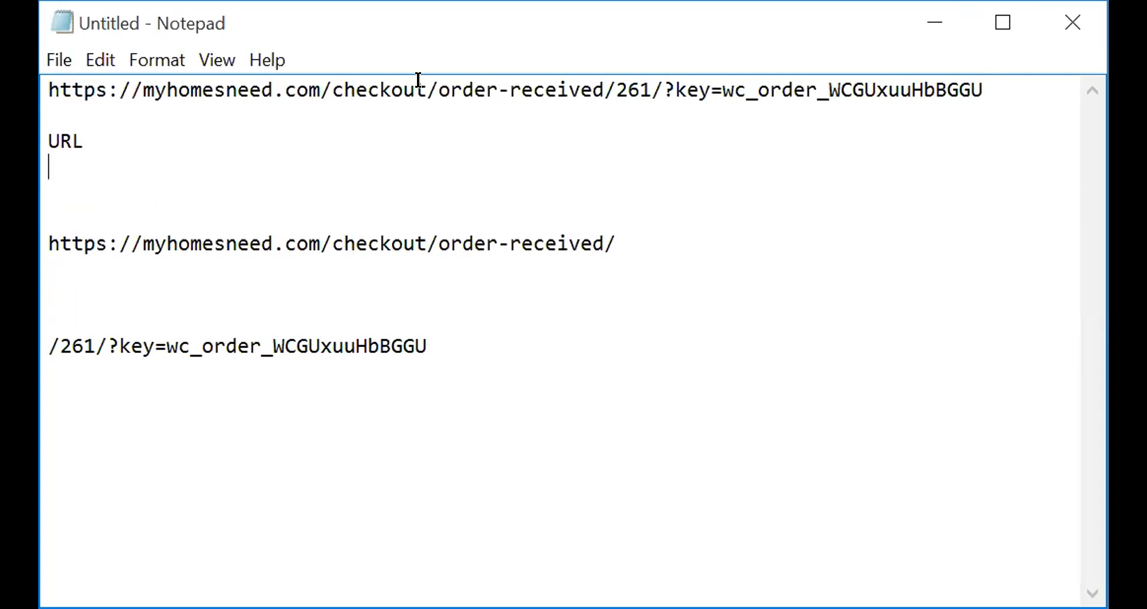
Copy the /order-received/ part of the full address onto its own line below the URL label
drag(426, 87, 611, 85)
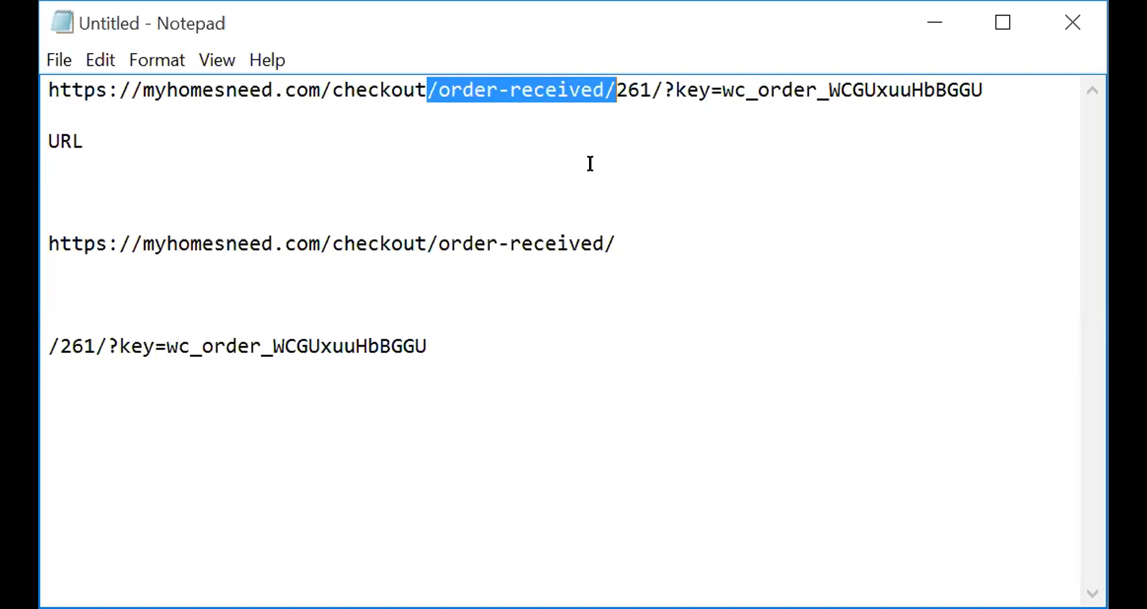
click(182, 178)
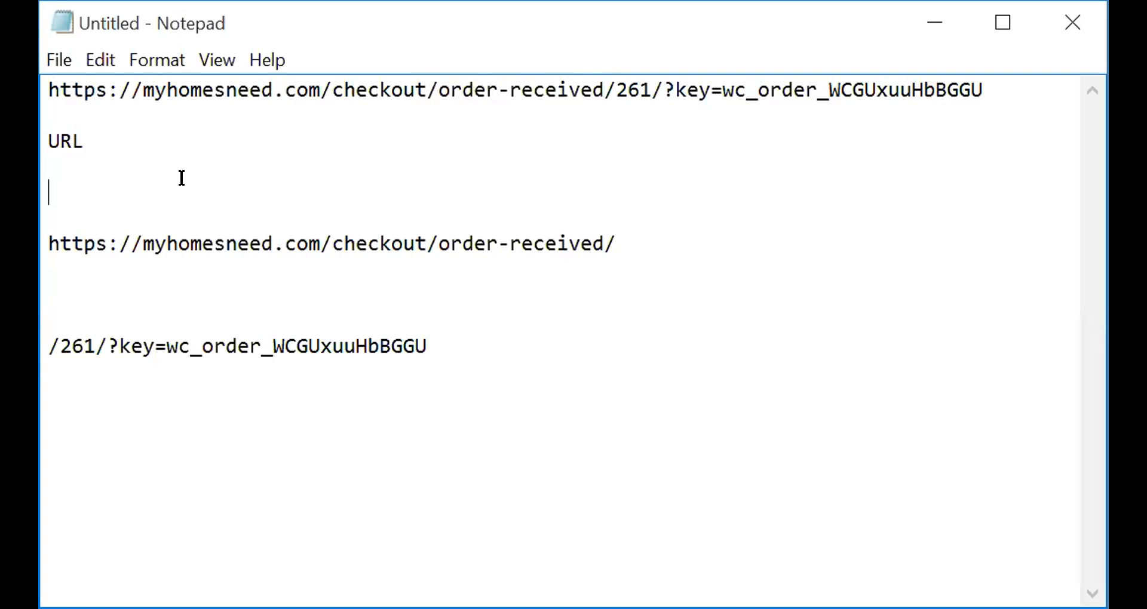
key(Return)
key(ctrl+v)
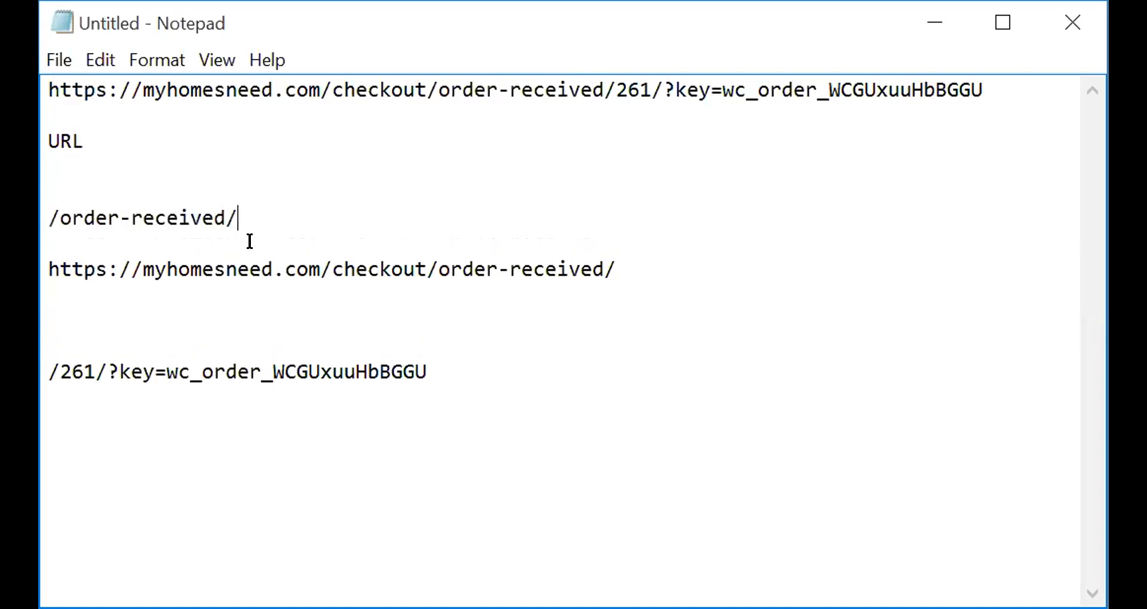
key(shift+Home)
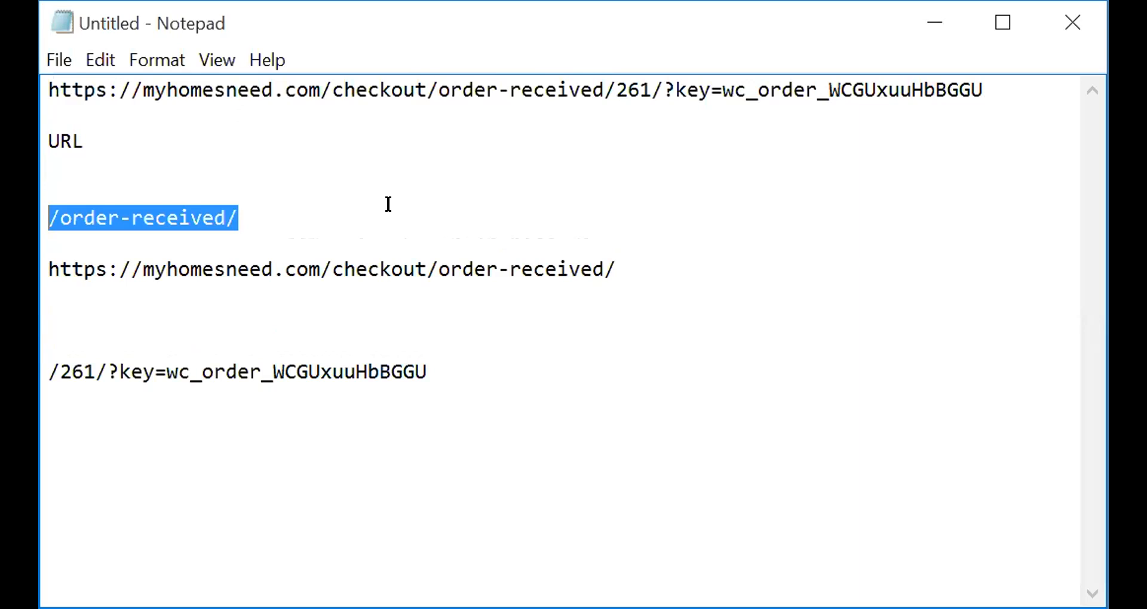
Complete the "URL:" label with the full address including its order key, and label the /order-received/ line "URI:"
drag(984, 90, 48, 82)
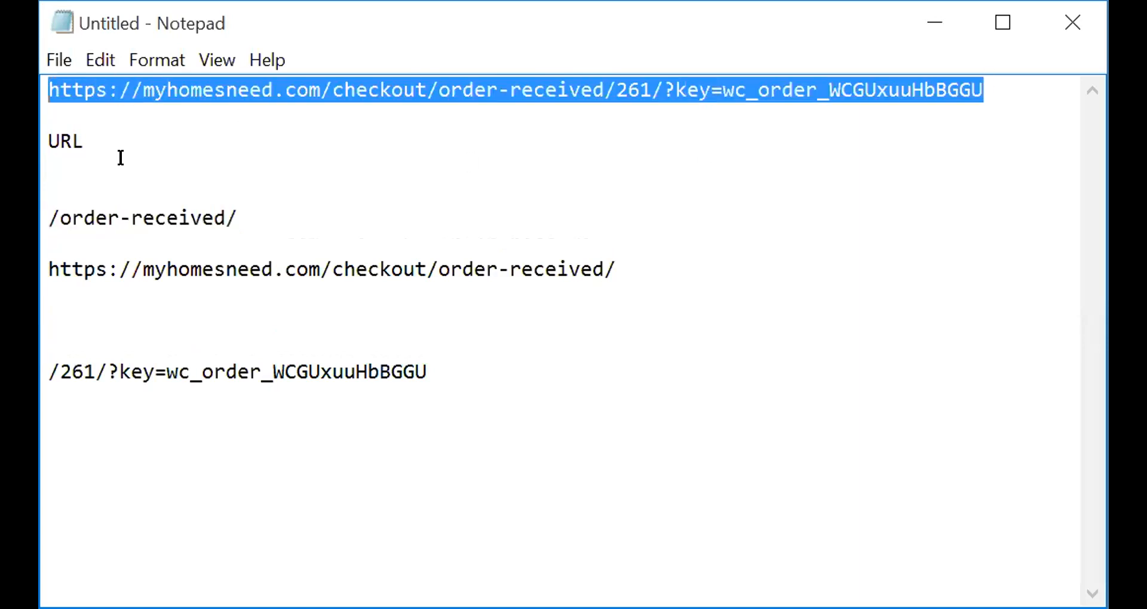
click(123, 128)
text(:)
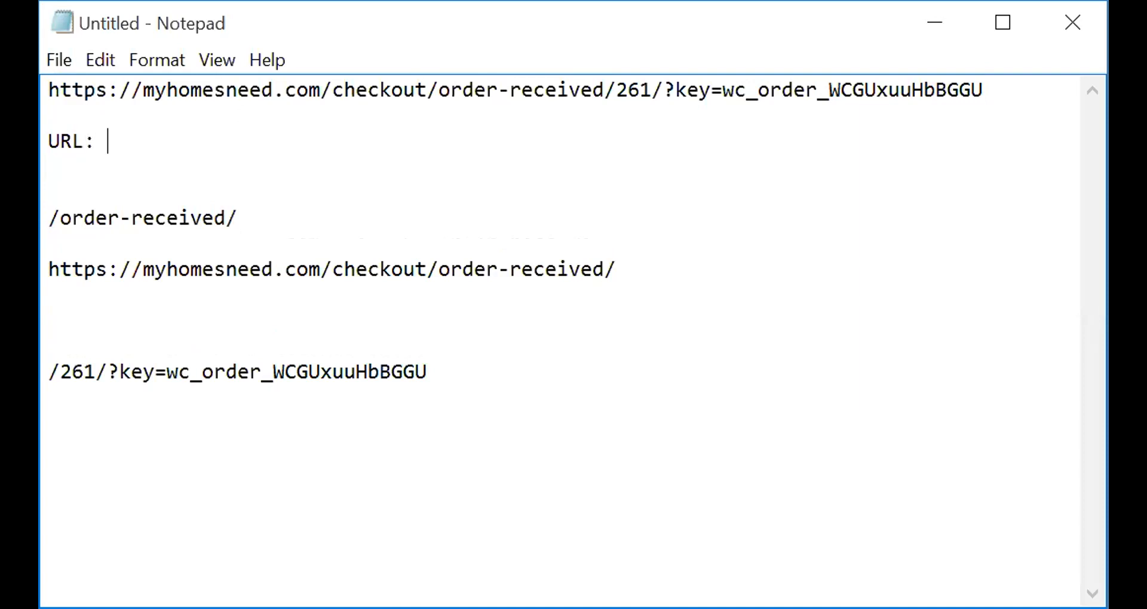
key(ctrl+v)
click(52, 207)
text(URI:)
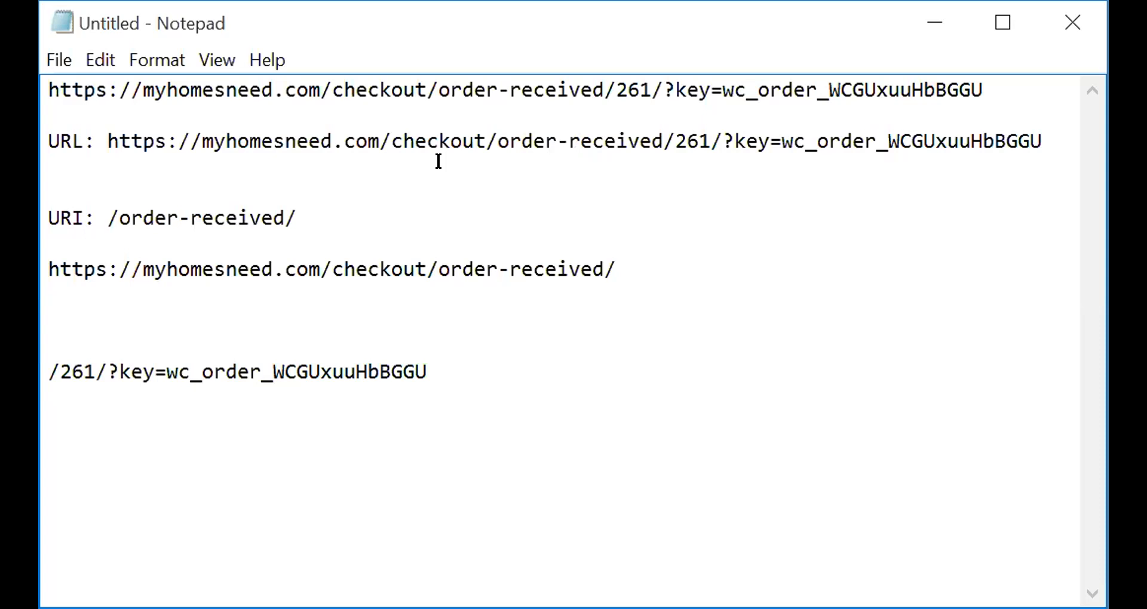
Compare the /order-received/ URI with the matching part of the full URL in the notes
key(End)
drag(298, 219, 91, 206)
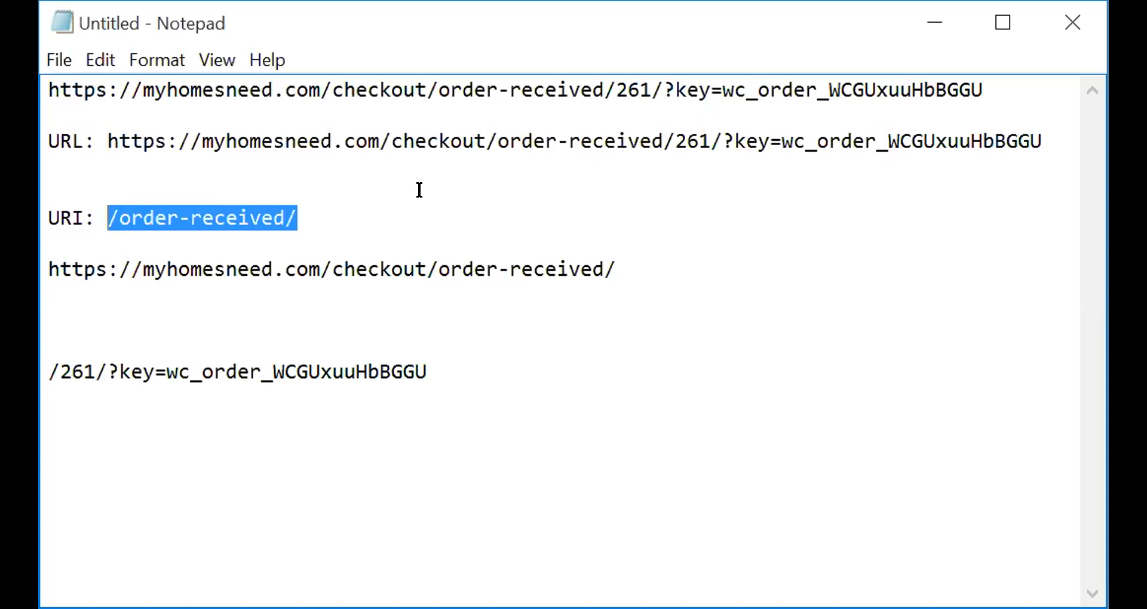
double_click(622, 129)
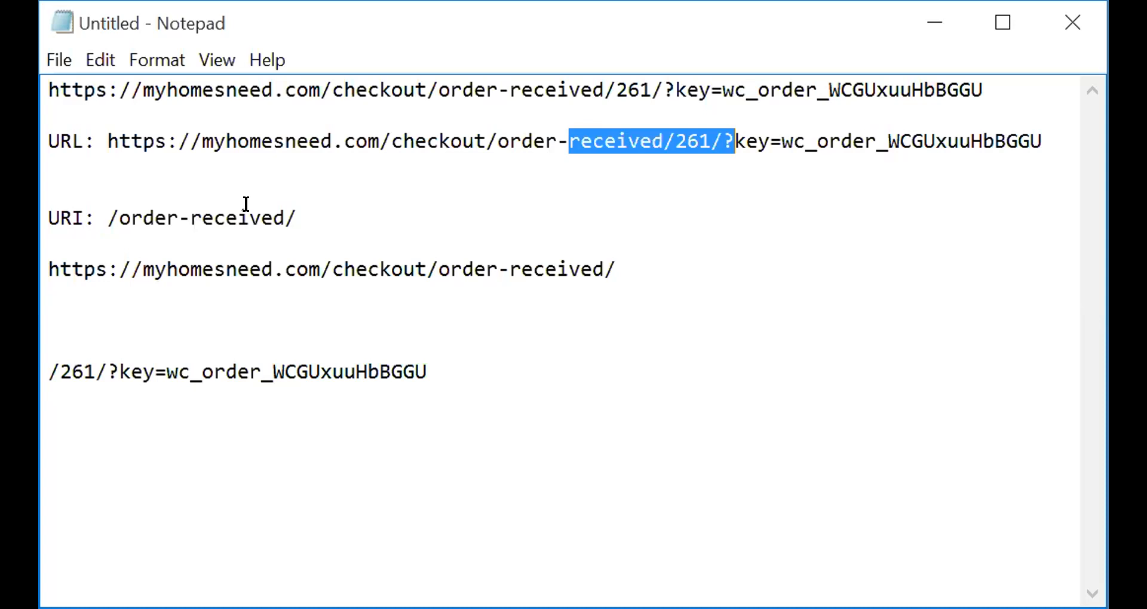
drag(306, 206, 98, 209)
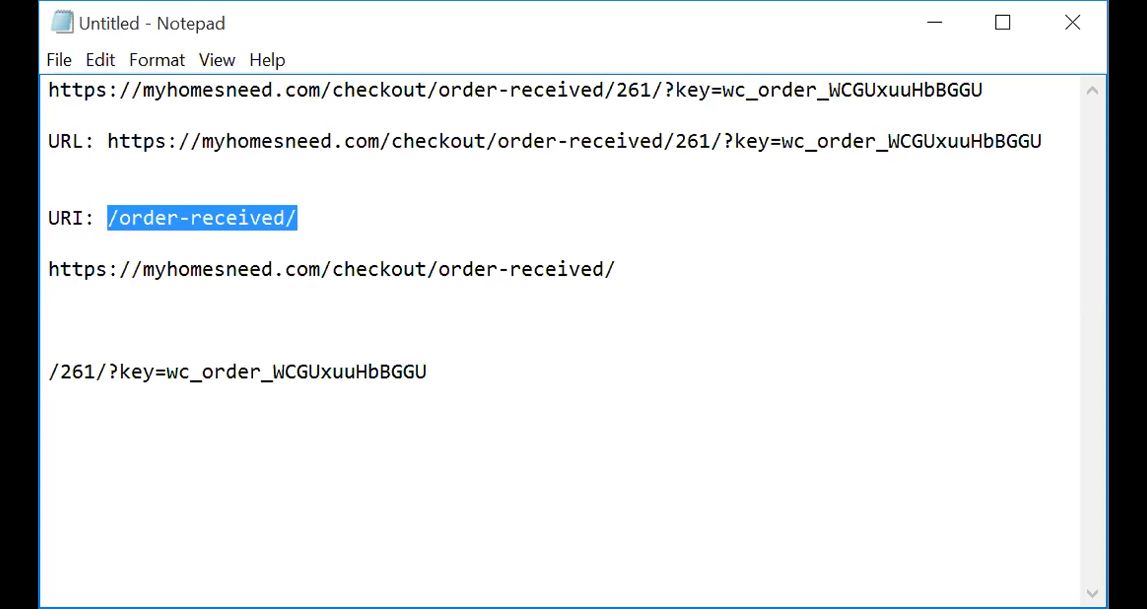
key(alt+Tab)
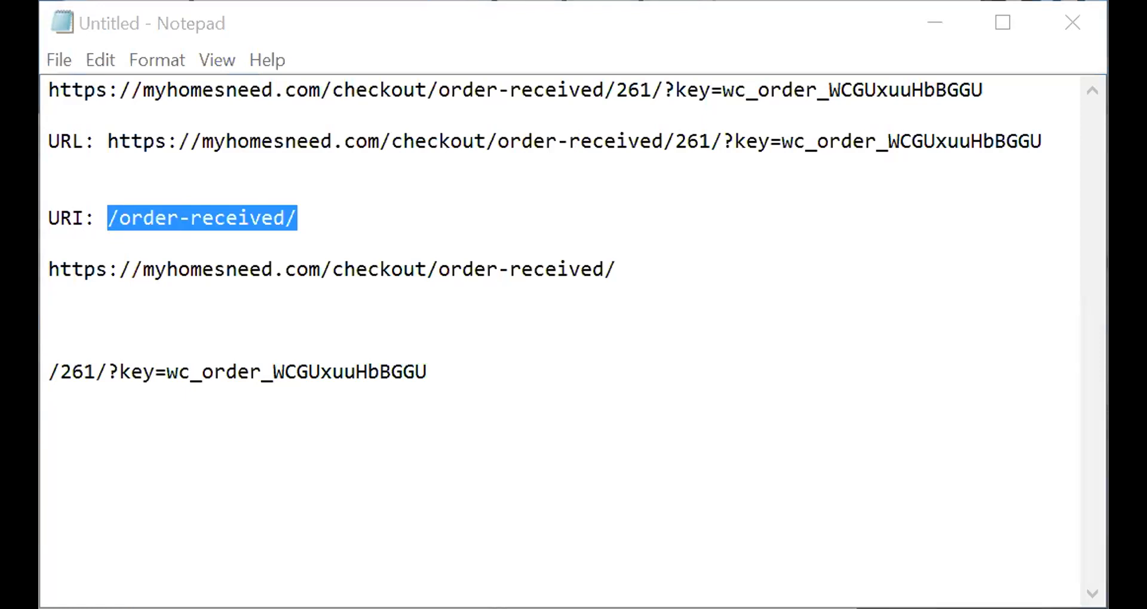
Copy the full address's ending from /order-received/ through the order key onto its own line below the fixed checkout address
drag(425, 88, 986, 80)
key(ctrl+c)
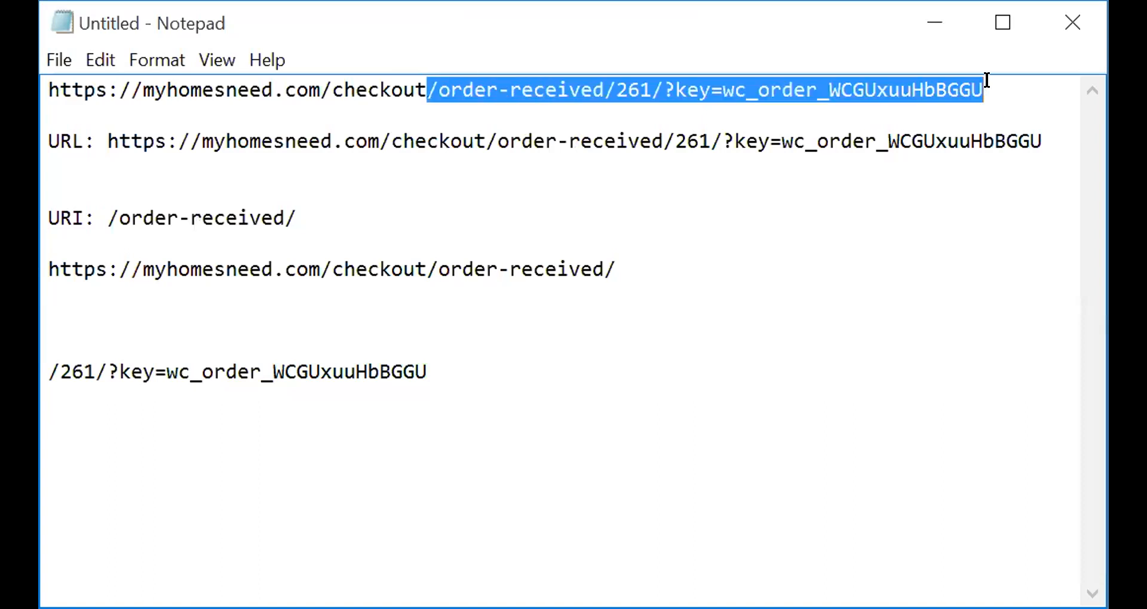
click(499, 212)
click(682, 258)
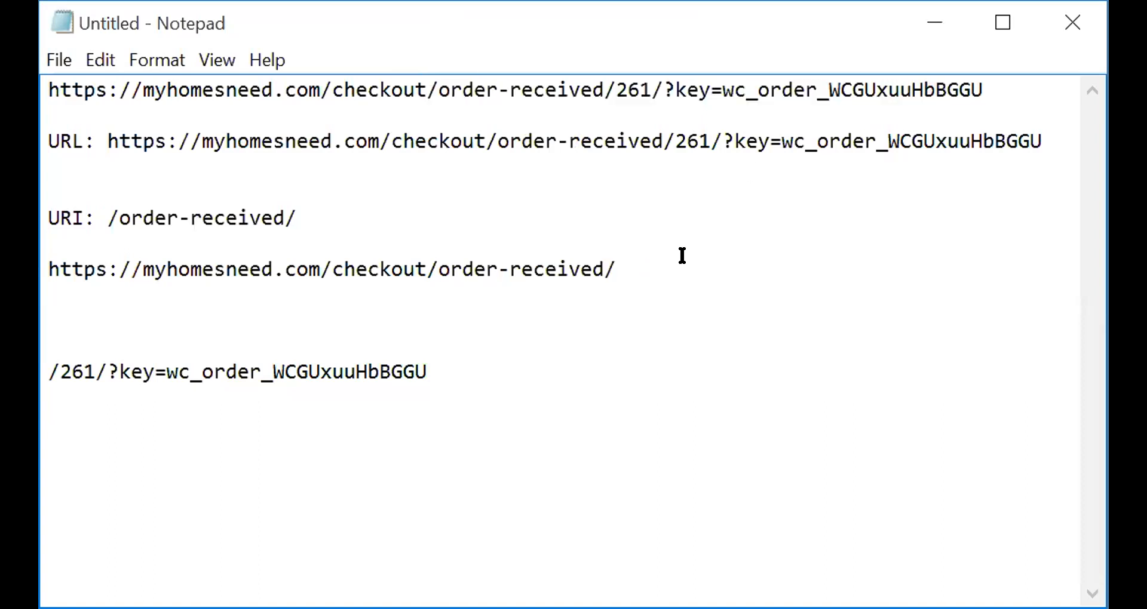
key(Return)
key(Return)
key(Return)
key(ctrl+v)
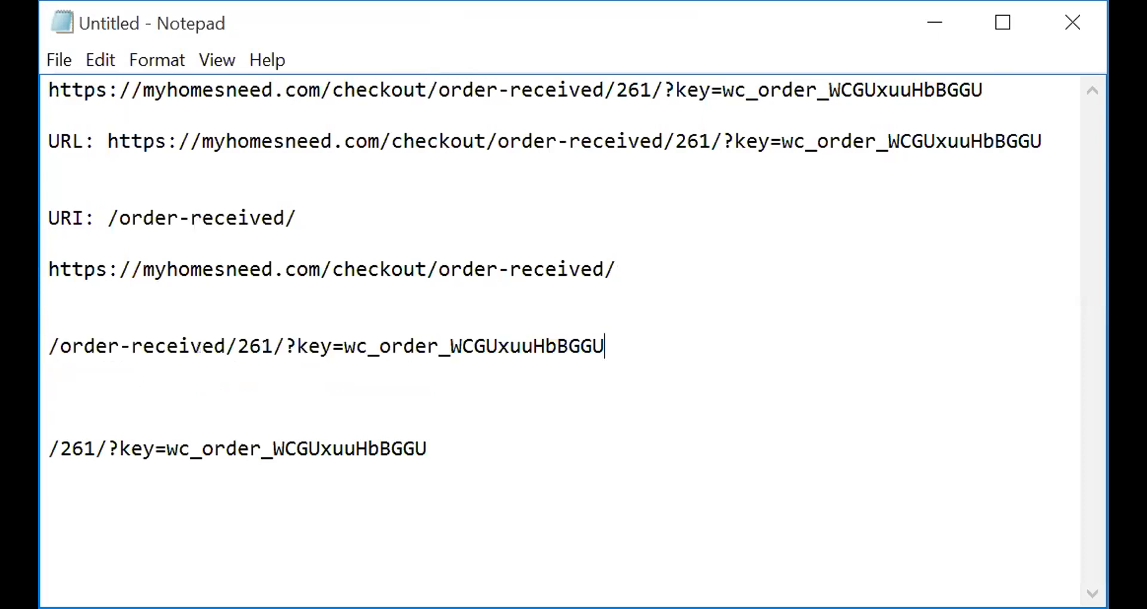
click(313, 84)
key(shift+End)
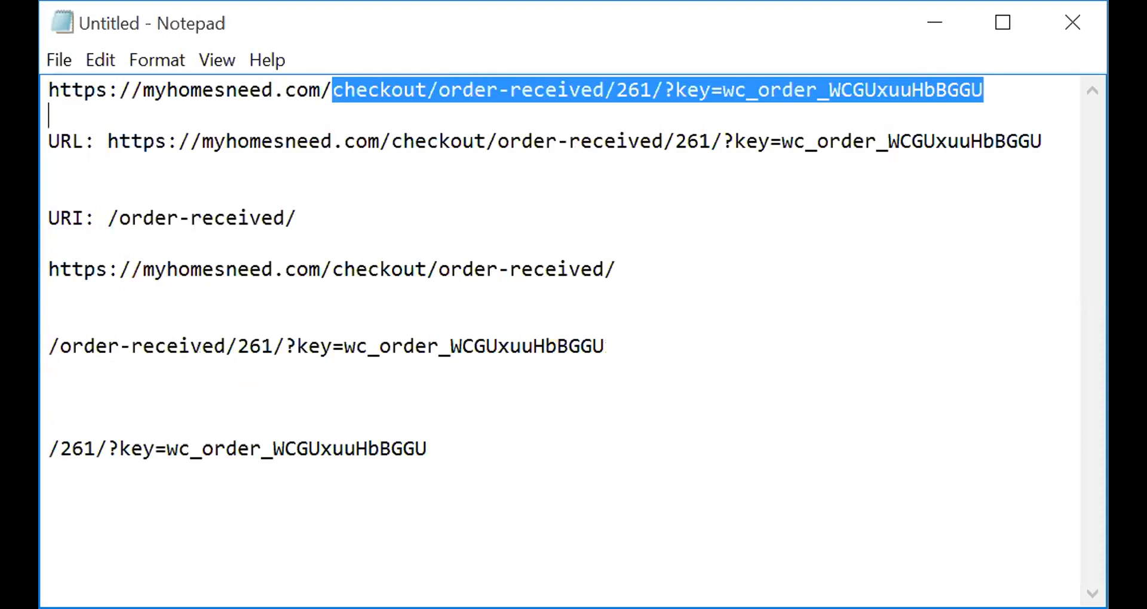
key(shift+Home)
key(ctrl+c)
click(669, 302)
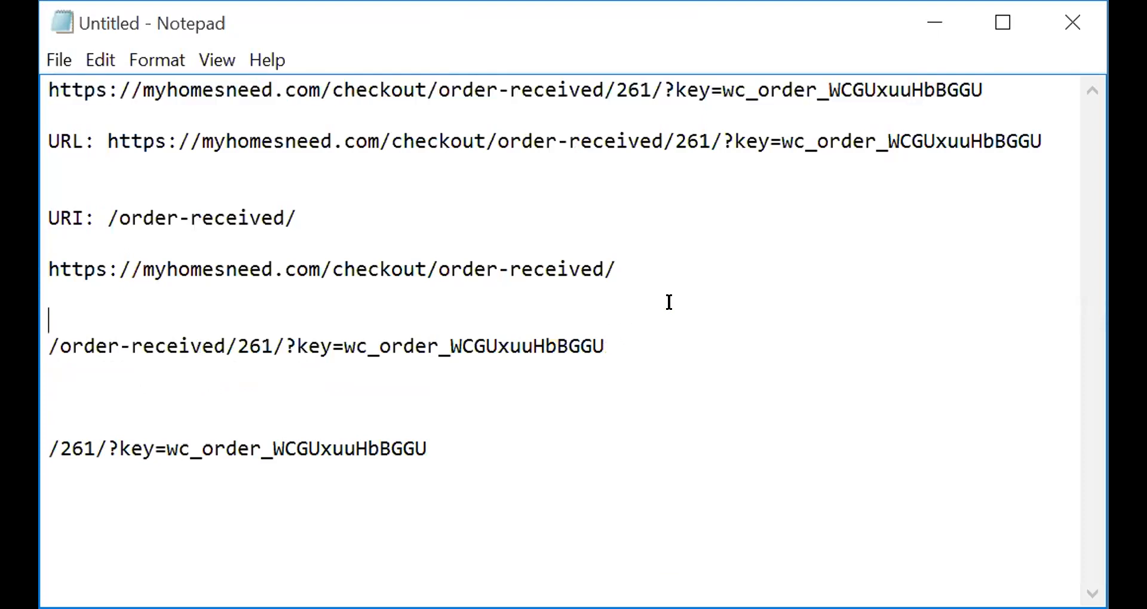
key(ctrl+v)
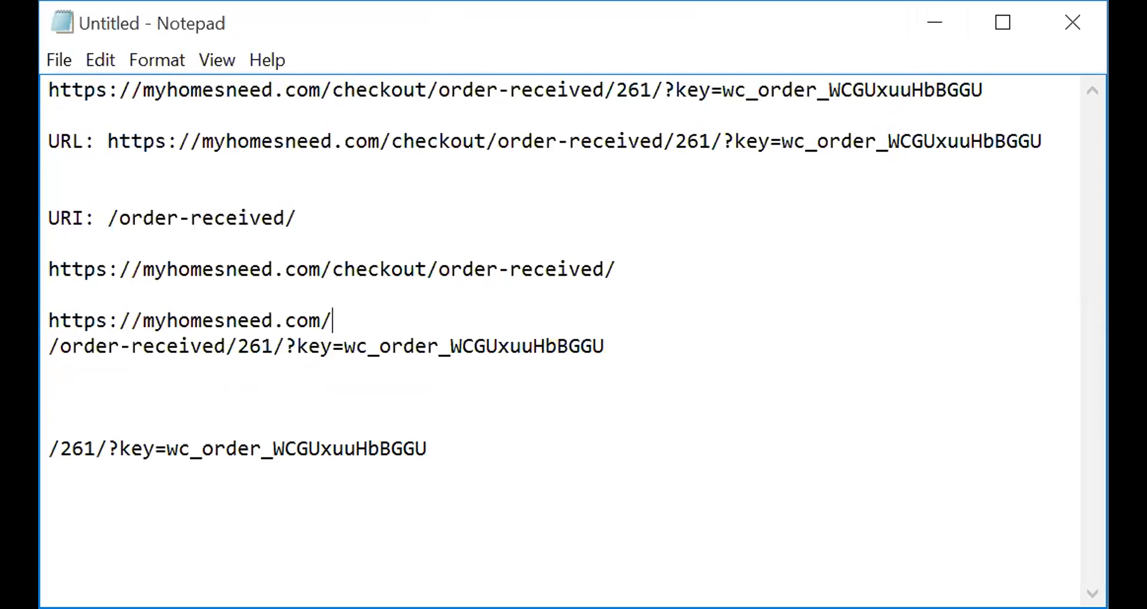
Switch to Google Analytics and review the e-commerce Shopping Behaviour, Product Performance and Sales Performance reports, including the secondary dimension options
key(alt+Tab)
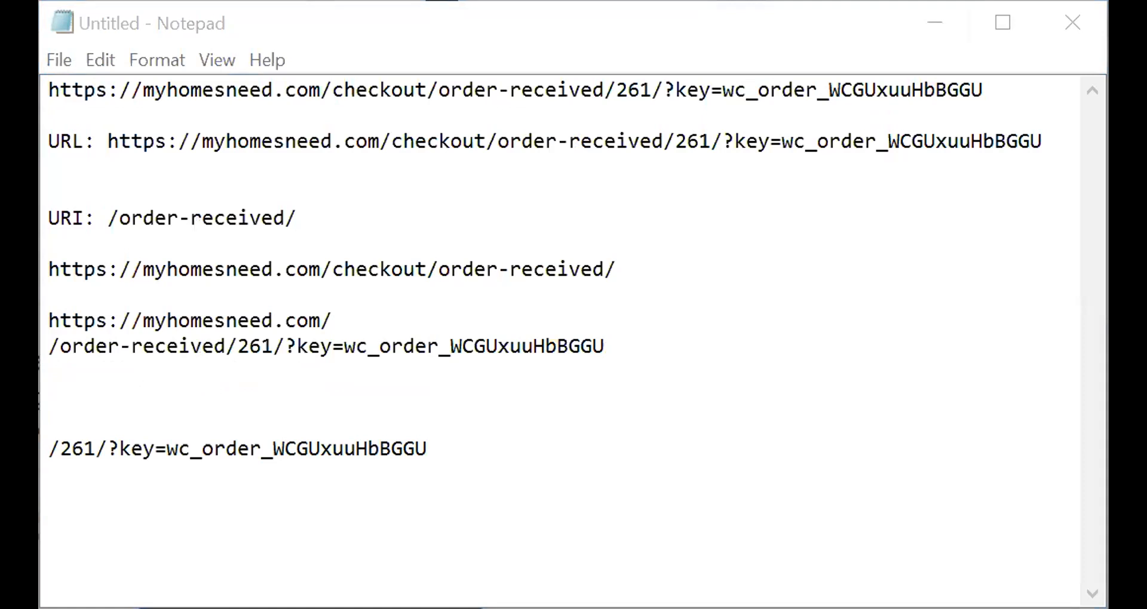
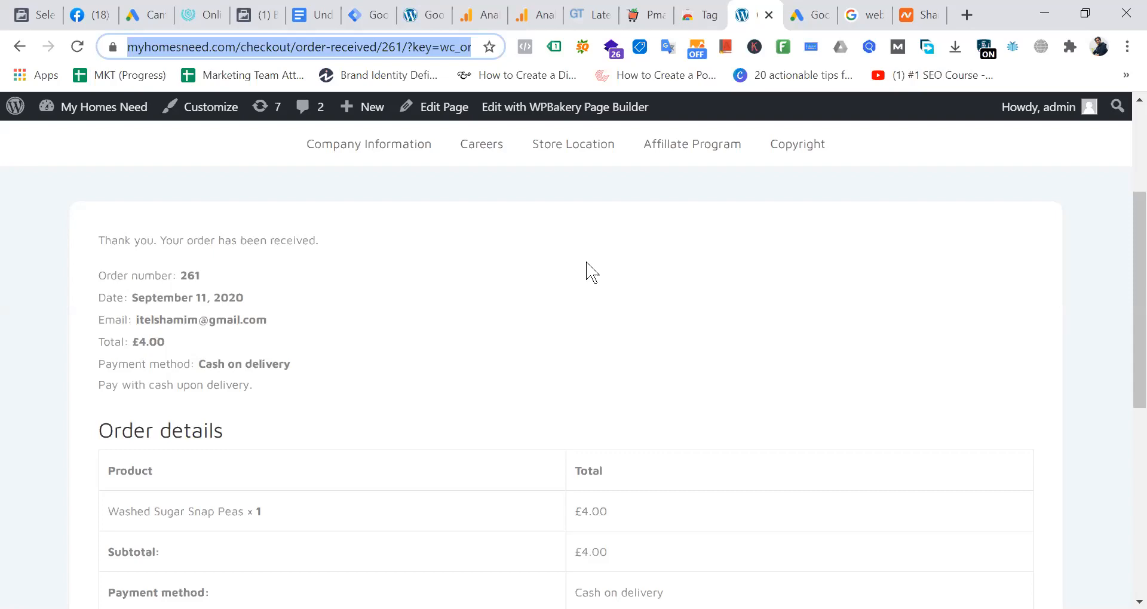
click(524, 17)
scroll(138, 377, down, 4)
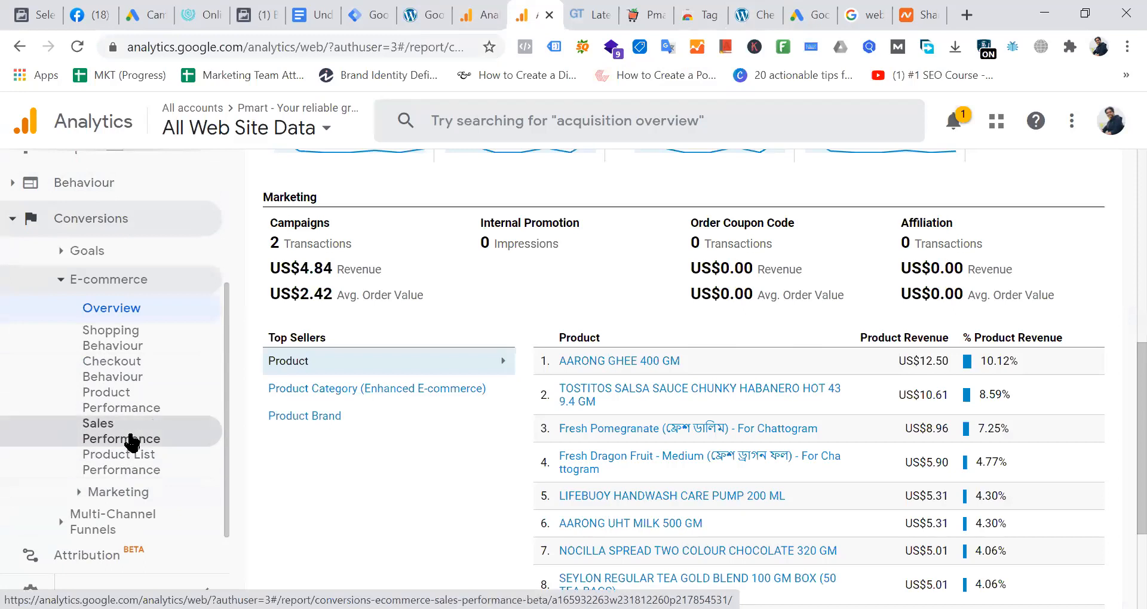
click(78, 493)
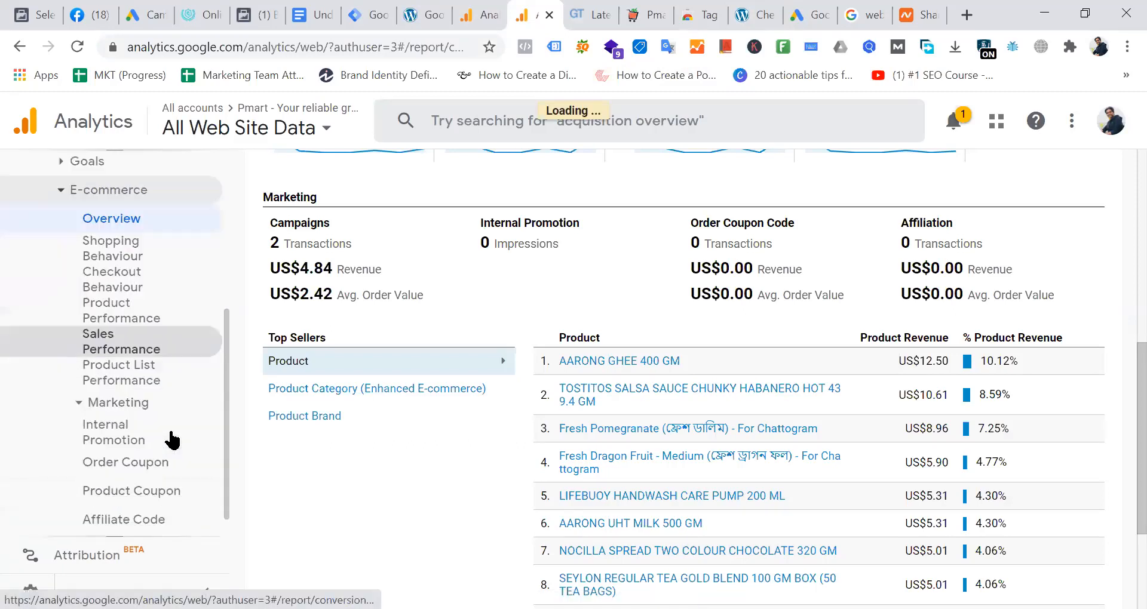
click(172, 440)
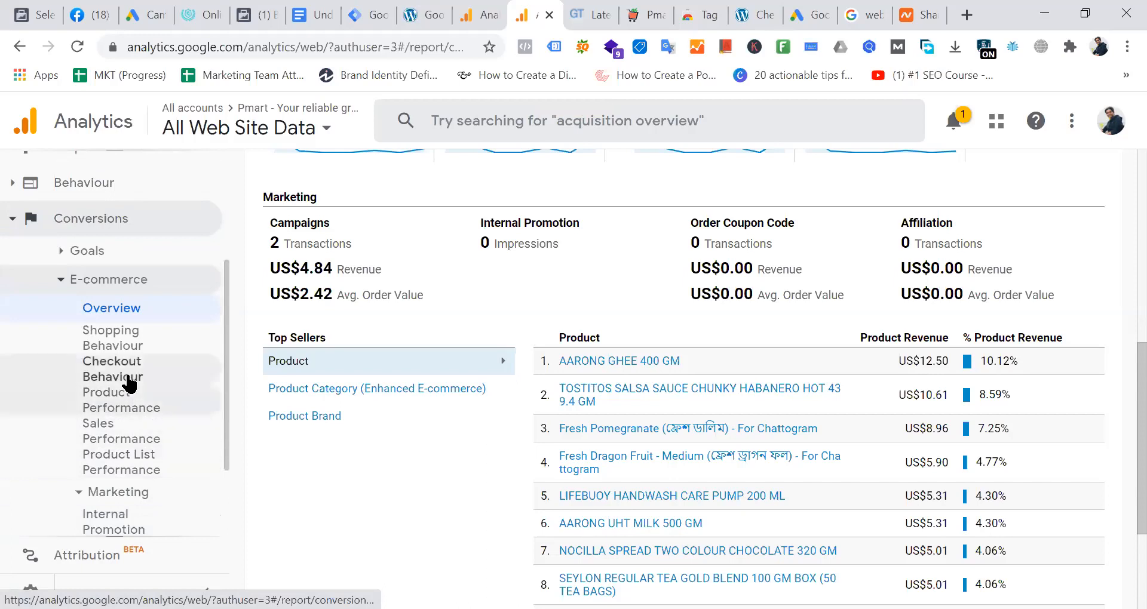
click(131, 349)
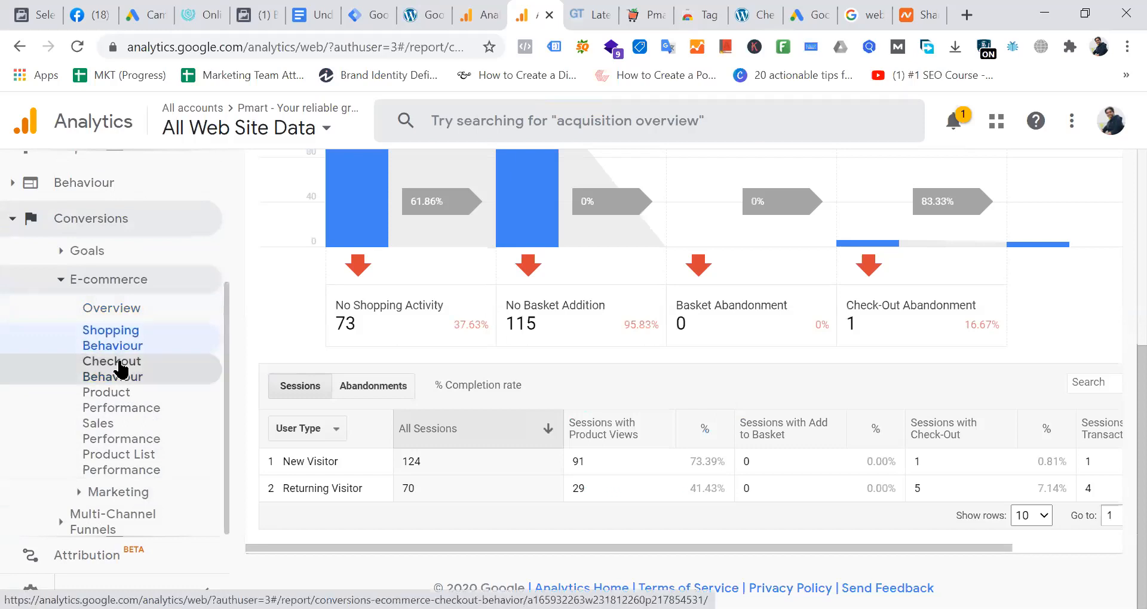
click(130, 404)
click(103, 427)
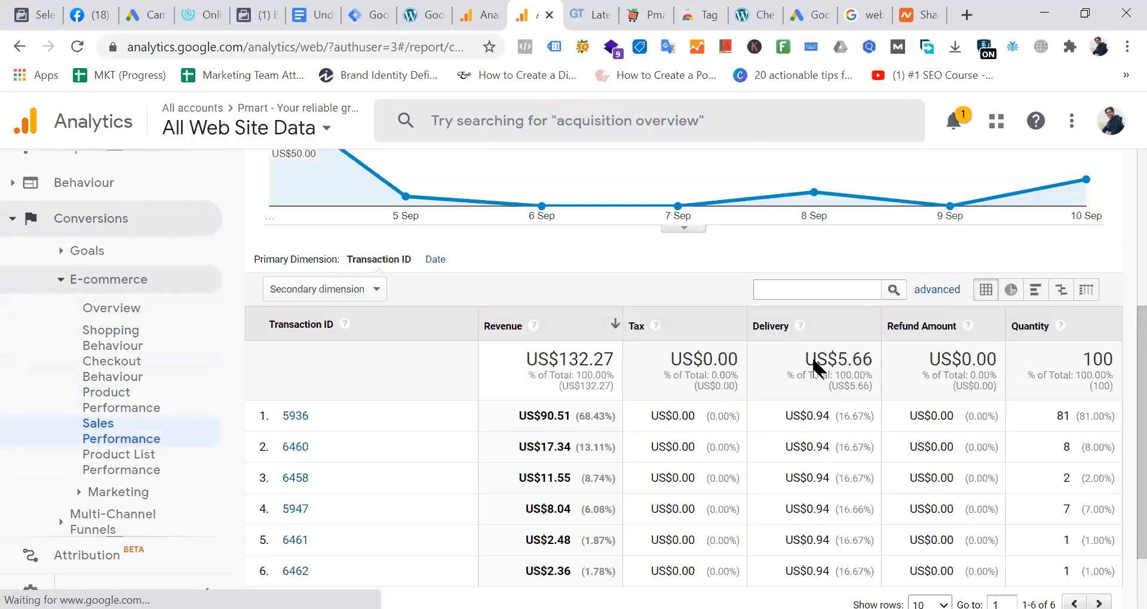
click(376, 290)
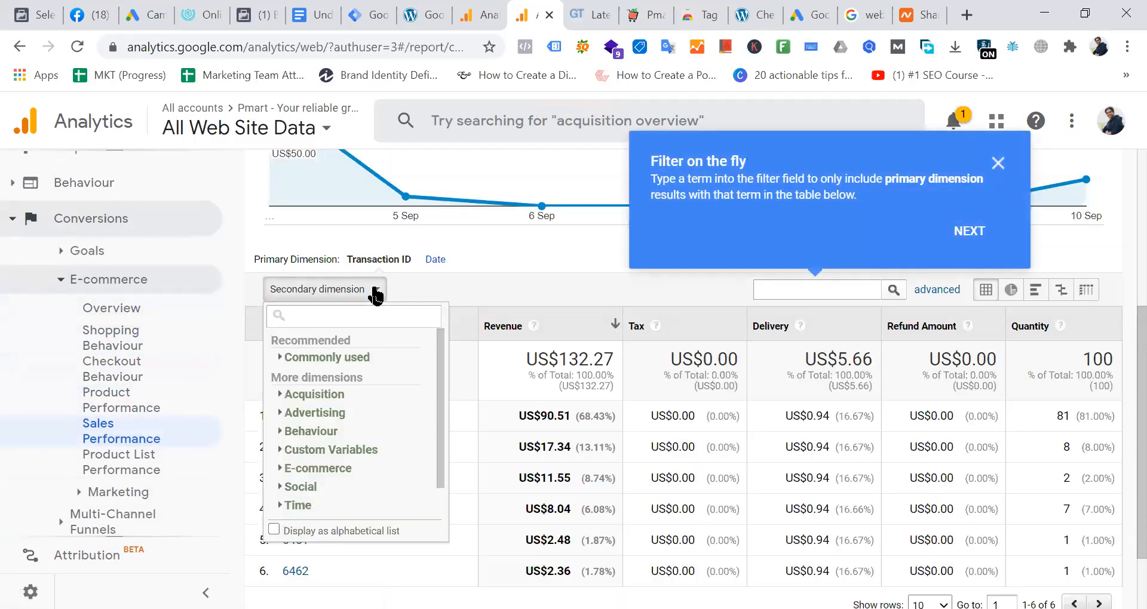
click(503, 271)
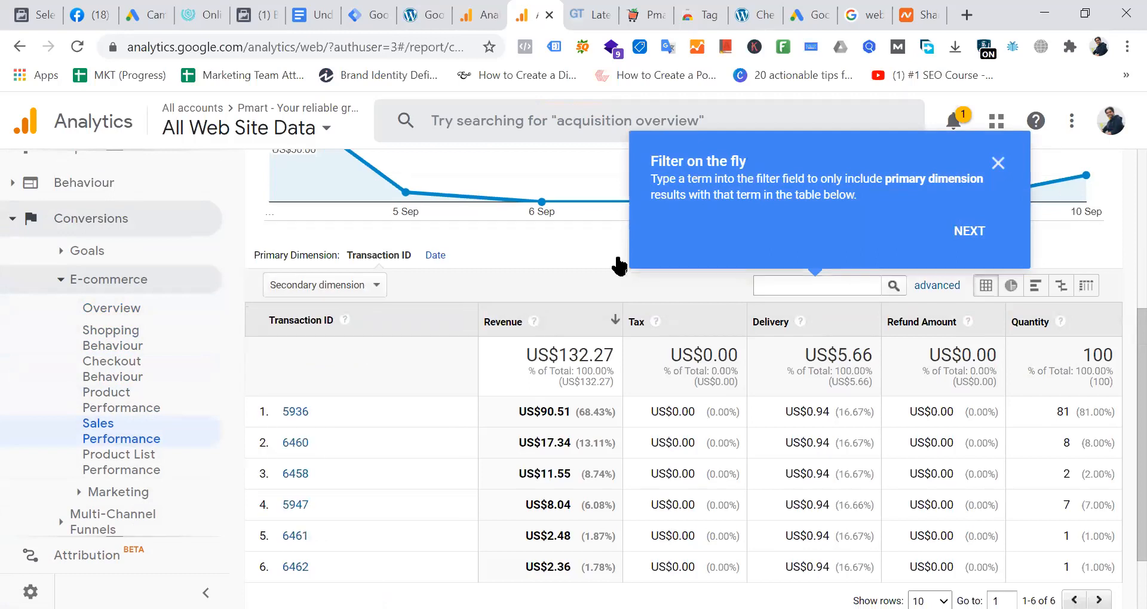
scroll(622, 261, down, 2)
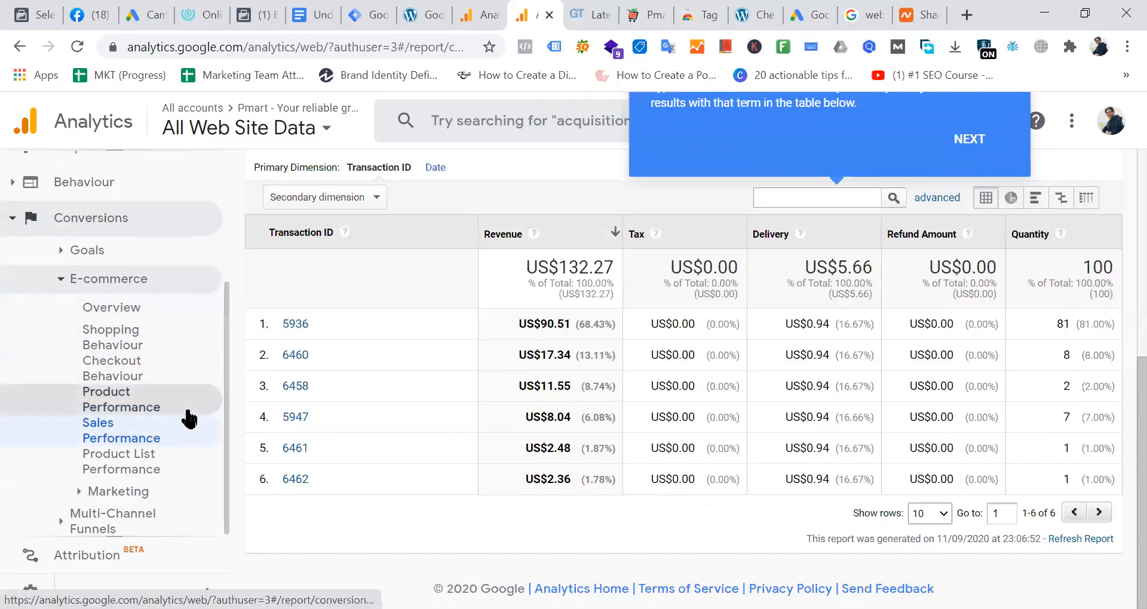
scroll(185, 418, up, 3)
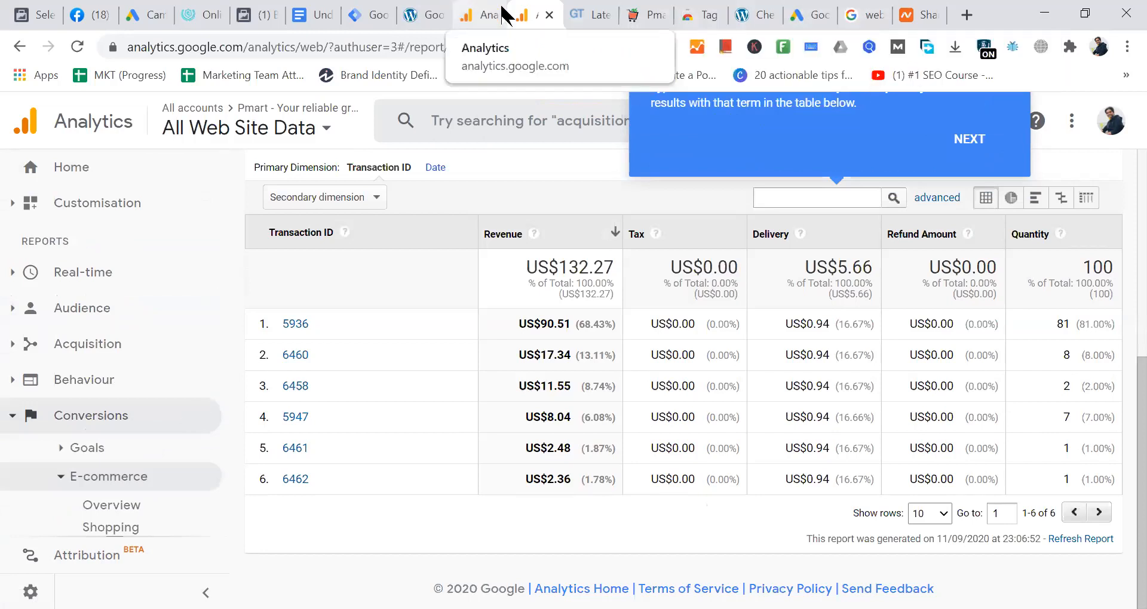
Switch to Google Tag Manager and create a new Page View trigger that fires on Some Page Views
click(806, 15)
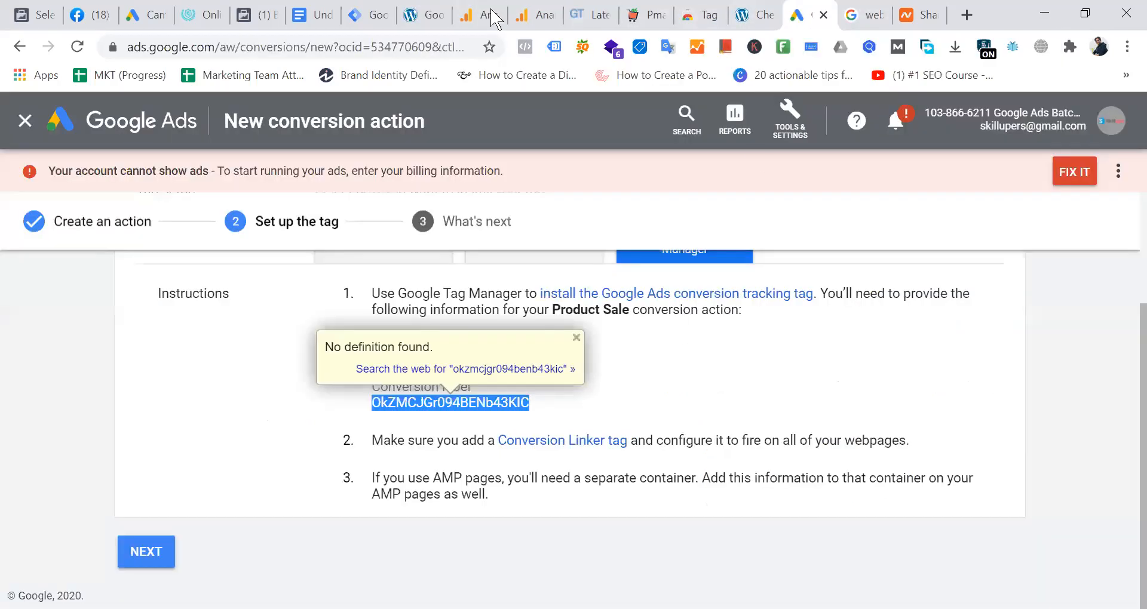
click(364, 15)
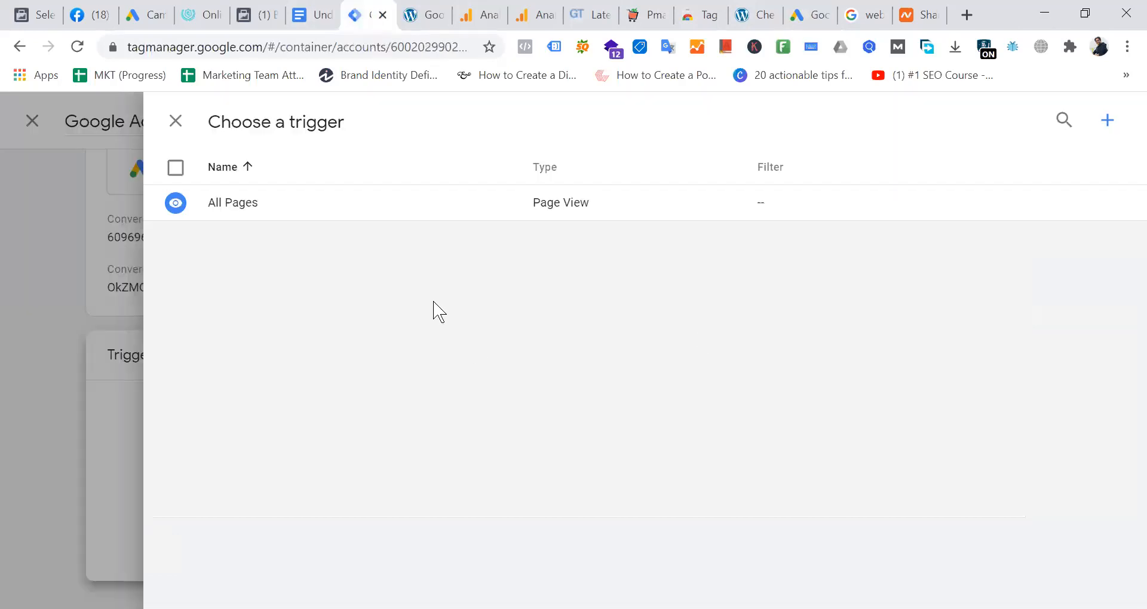
click(1108, 120)
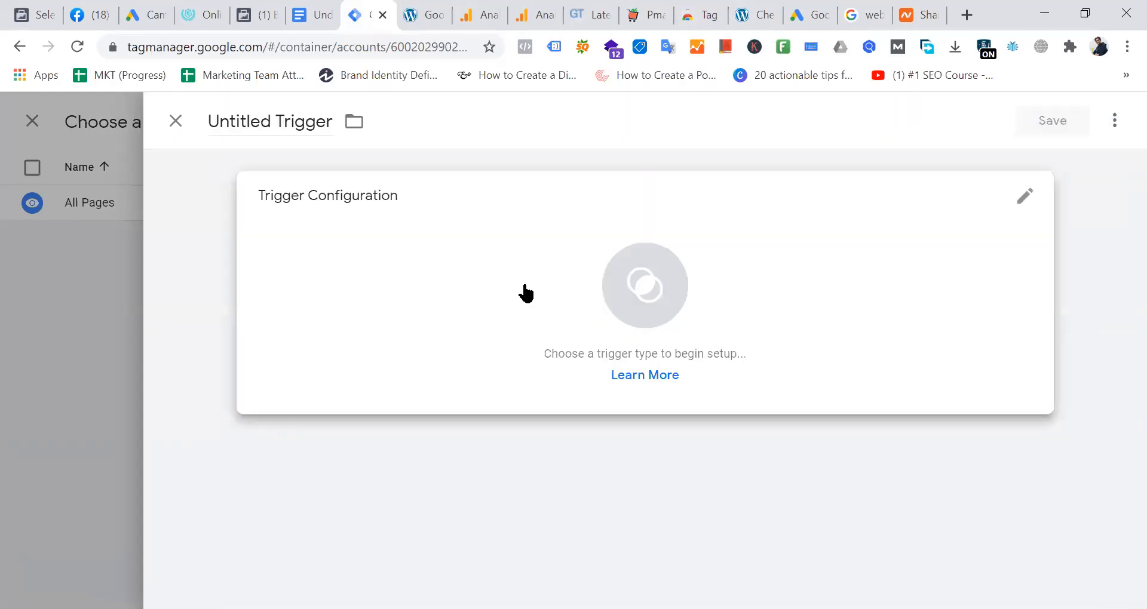
click(662, 304)
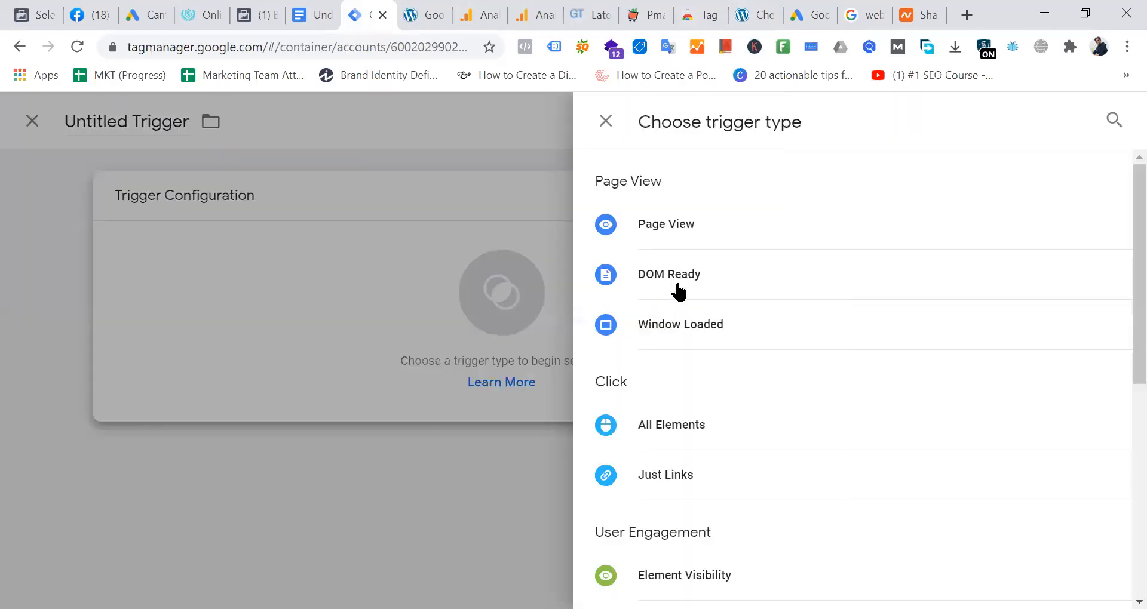
click(739, 242)
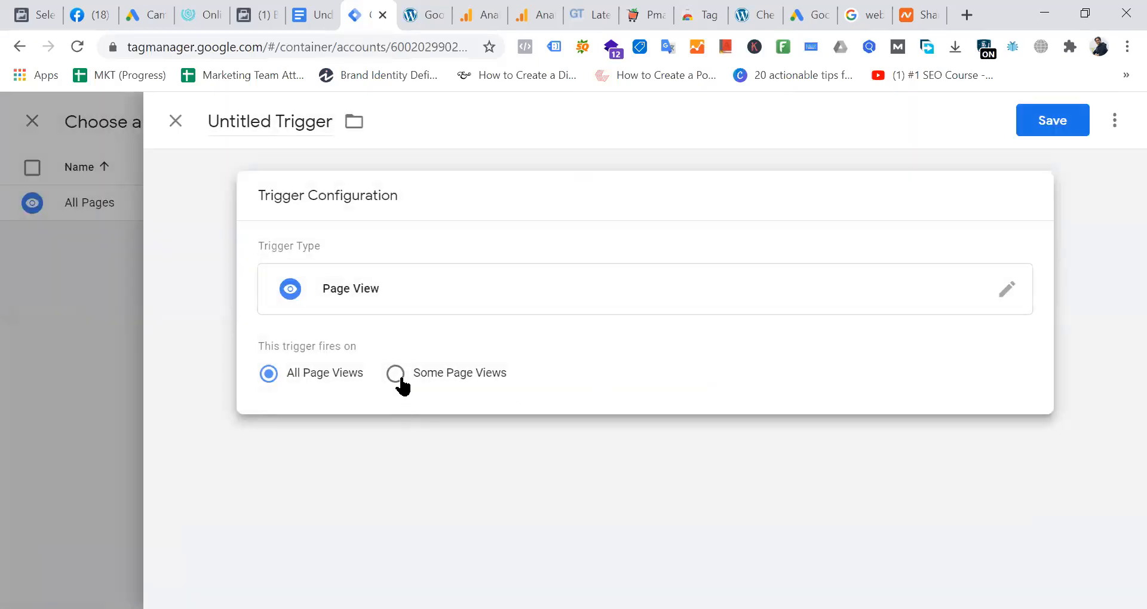
click(399, 381)
Set the trigger's firing condition to Page URL contains /order-received/
click(403, 452)
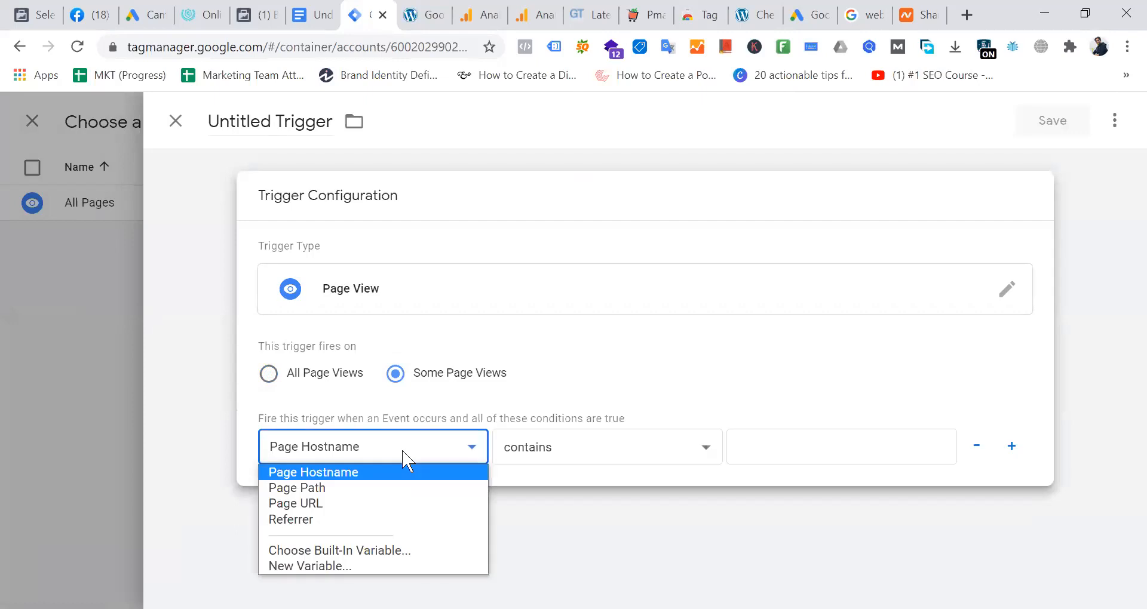
click(371, 504)
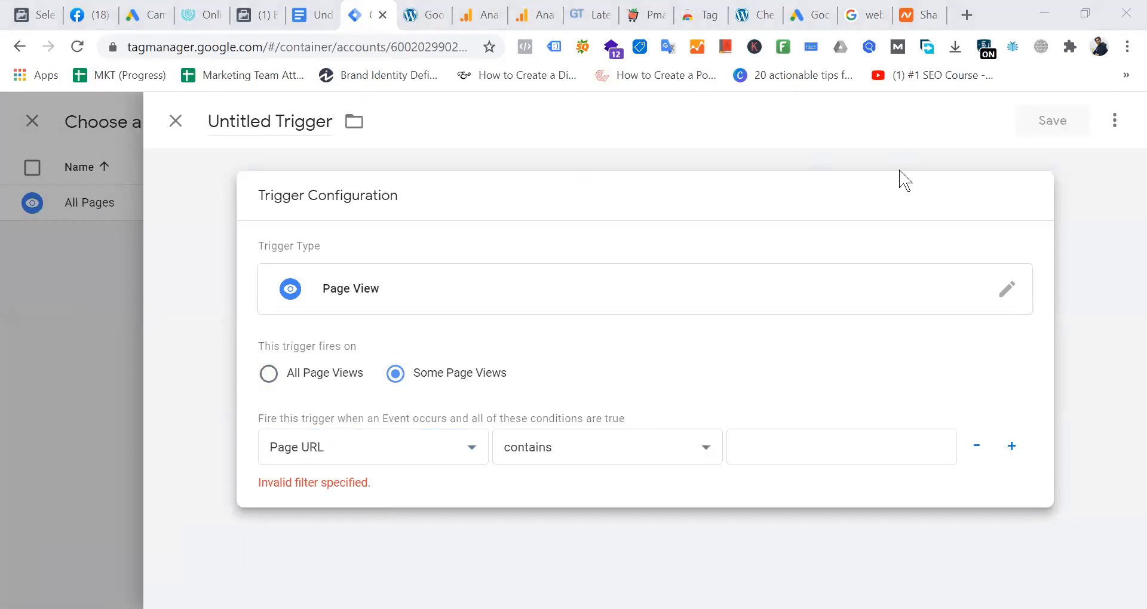
click(794, 451)
text(/order-received/)
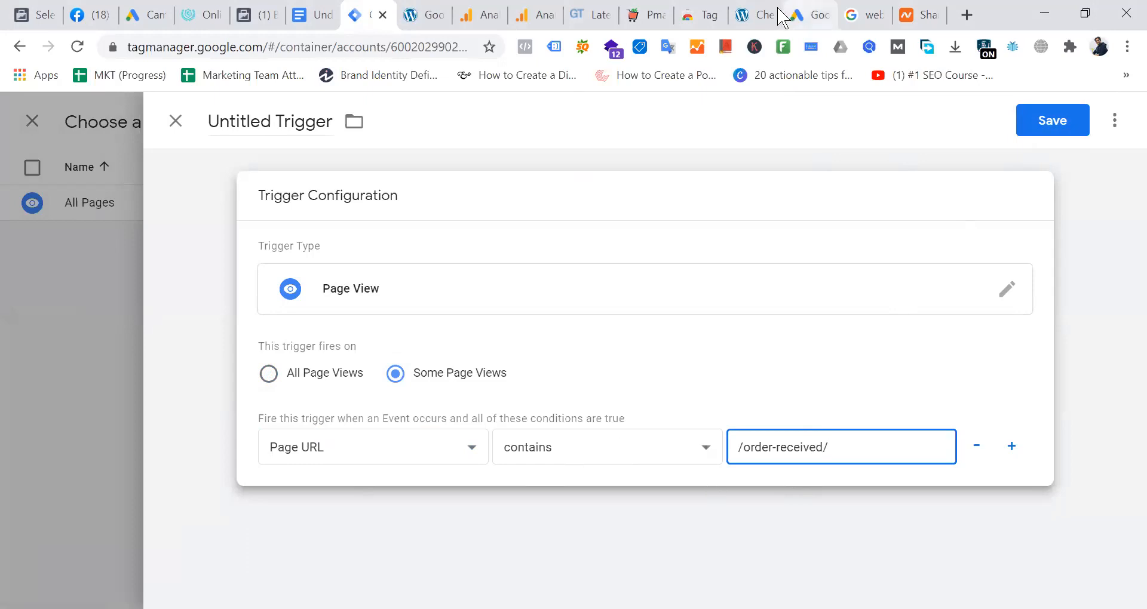
Check the order-received/ part of the store confirmation page's address against the trigger condition, and return to Tag Manager
click(750, 15)
click(298, 48)
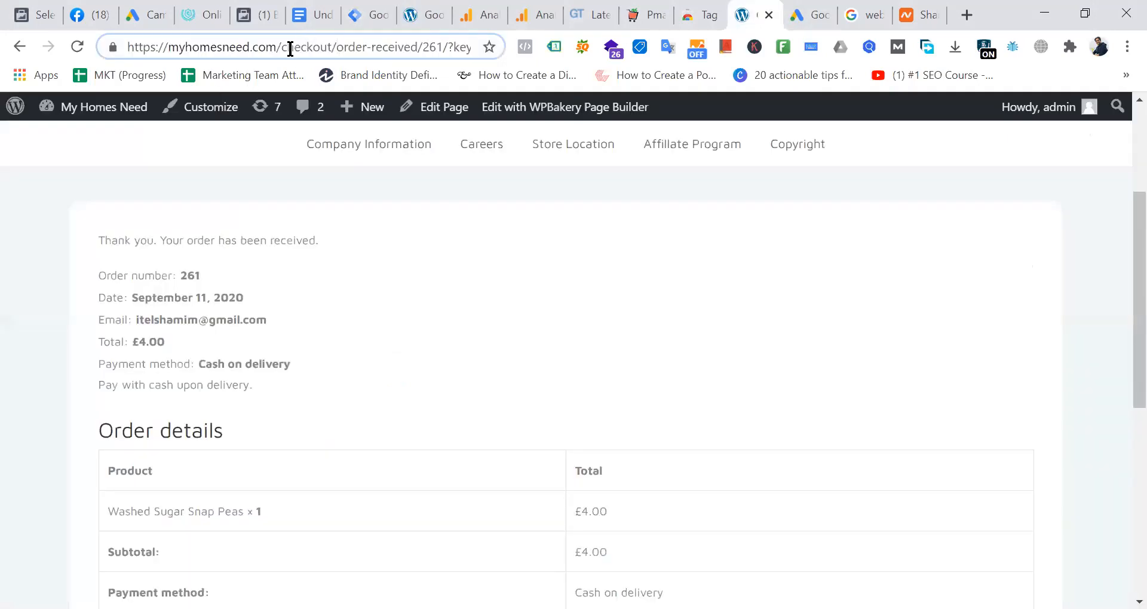
drag(337, 46, 424, 47)
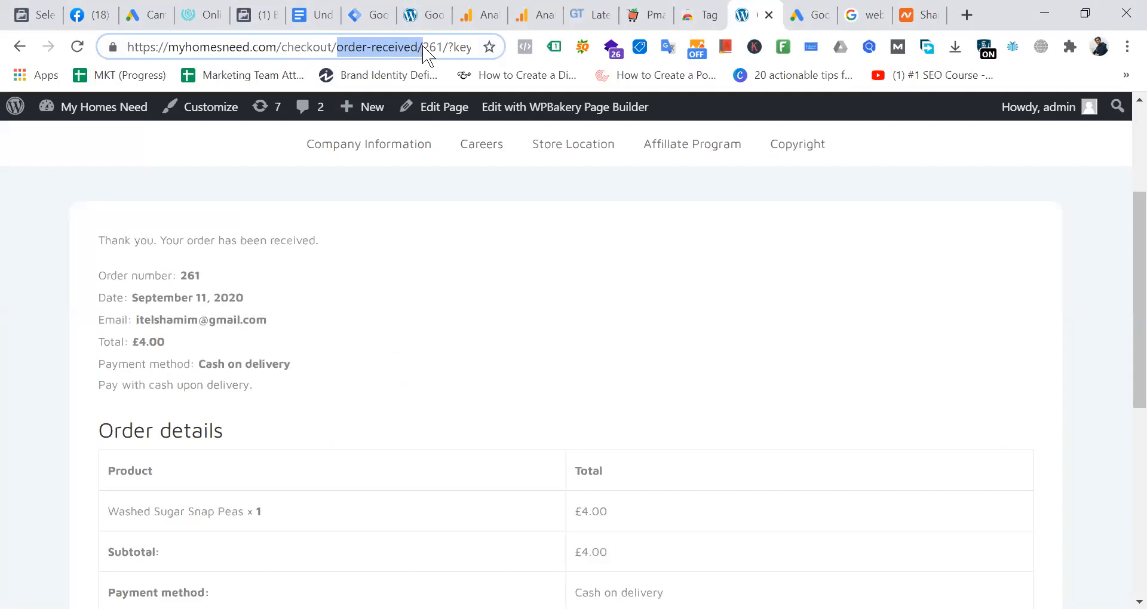
click(377, 14)
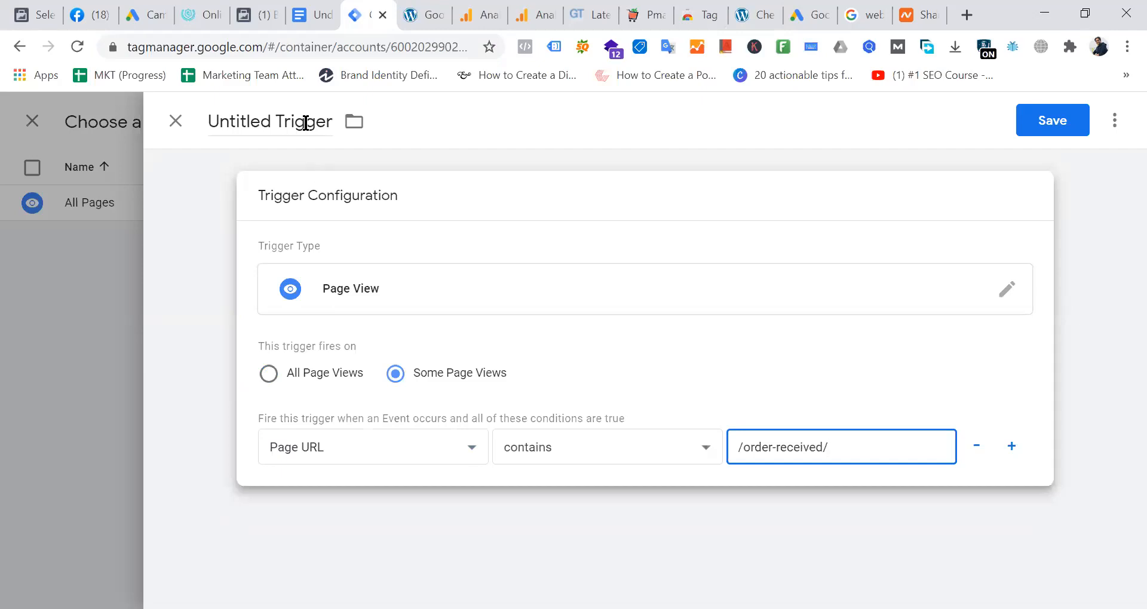
Save the trigger under the name "Page View - Purchase" as the conversion tag's firing trigger
click(1065, 122)
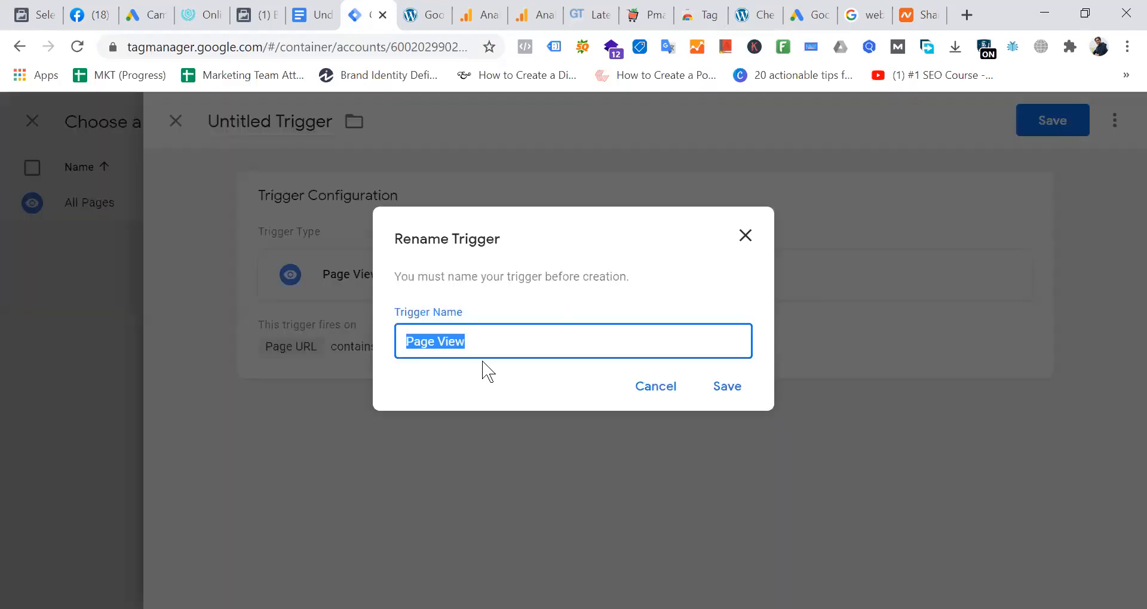
click(531, 338)
text(- Purchage)
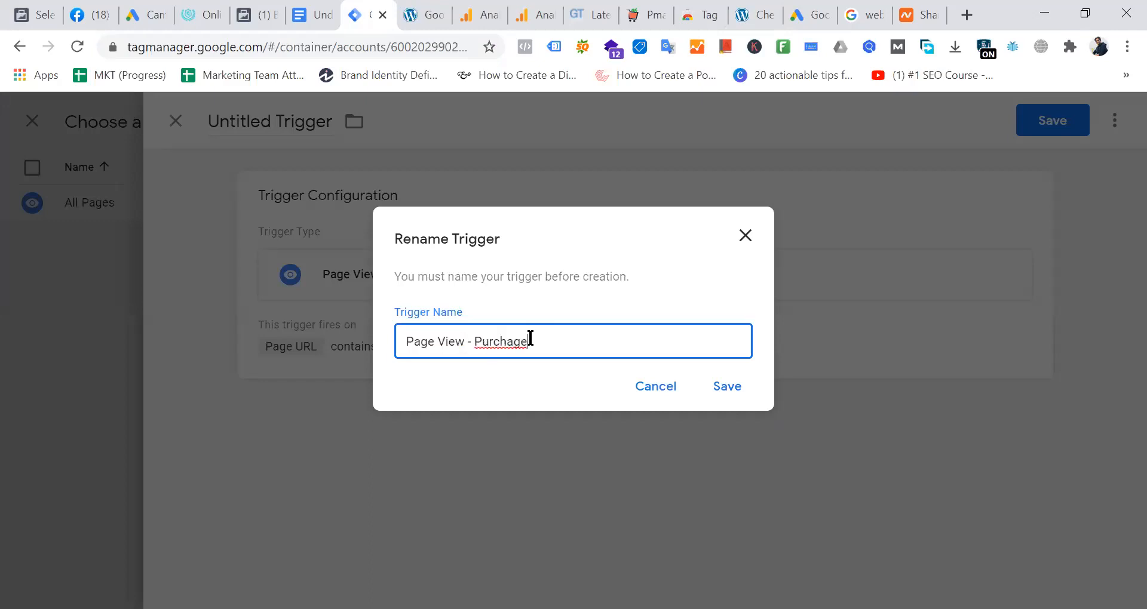
key(BackSpace)
key(BackSpace)
text(se)
click(737, 391)
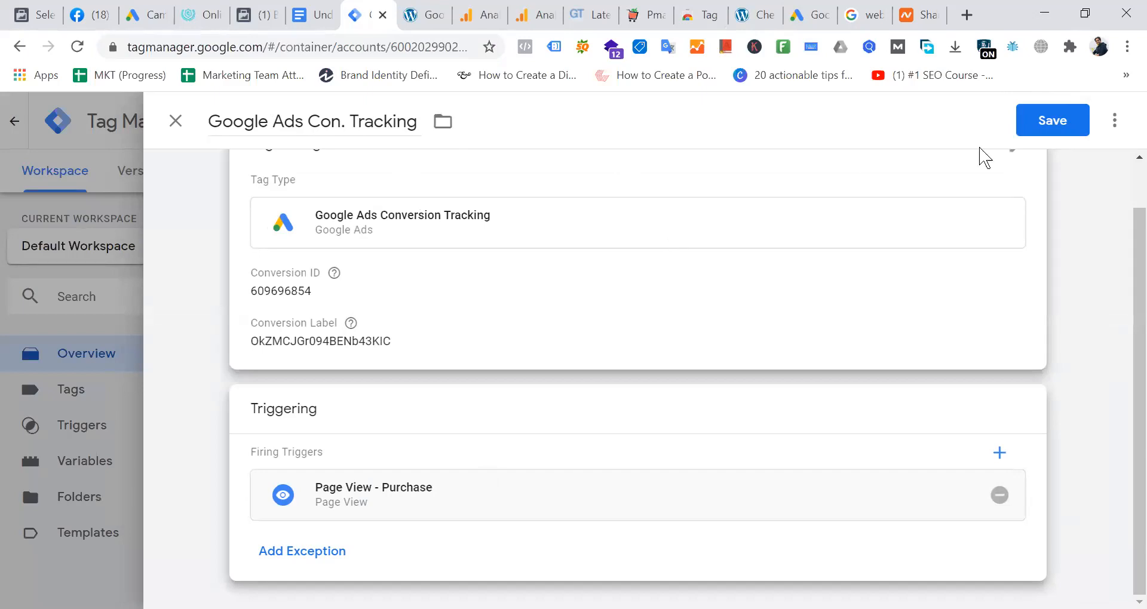
Save the Google Ads Con. Tracking tag, then reload the store's order confirmation page and check its tags with Tag Assistant
click(1064, 122)
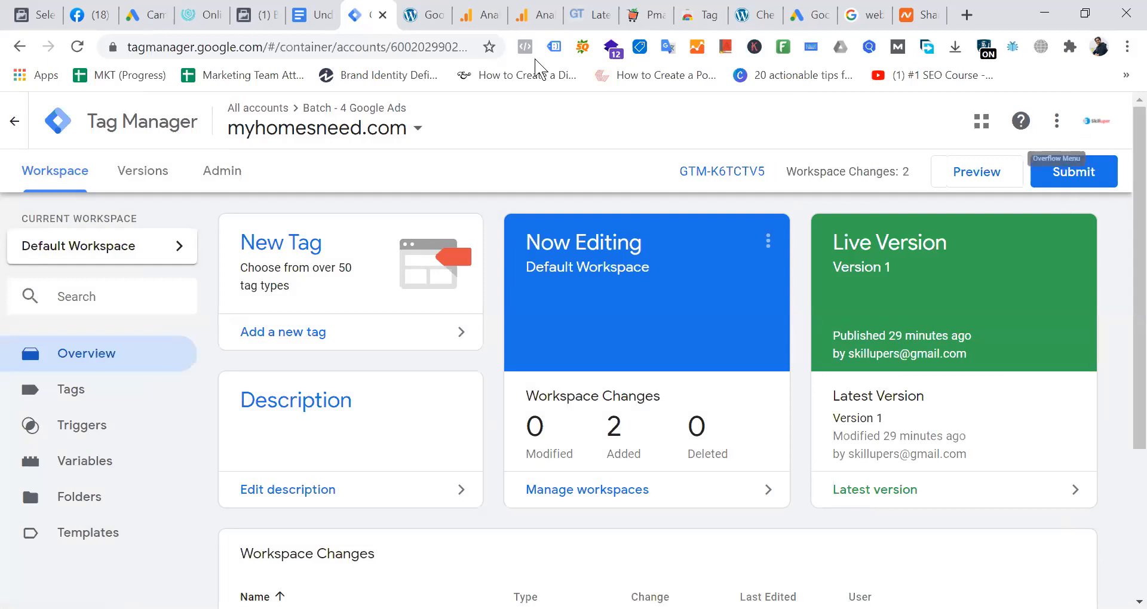
click(763, 15)
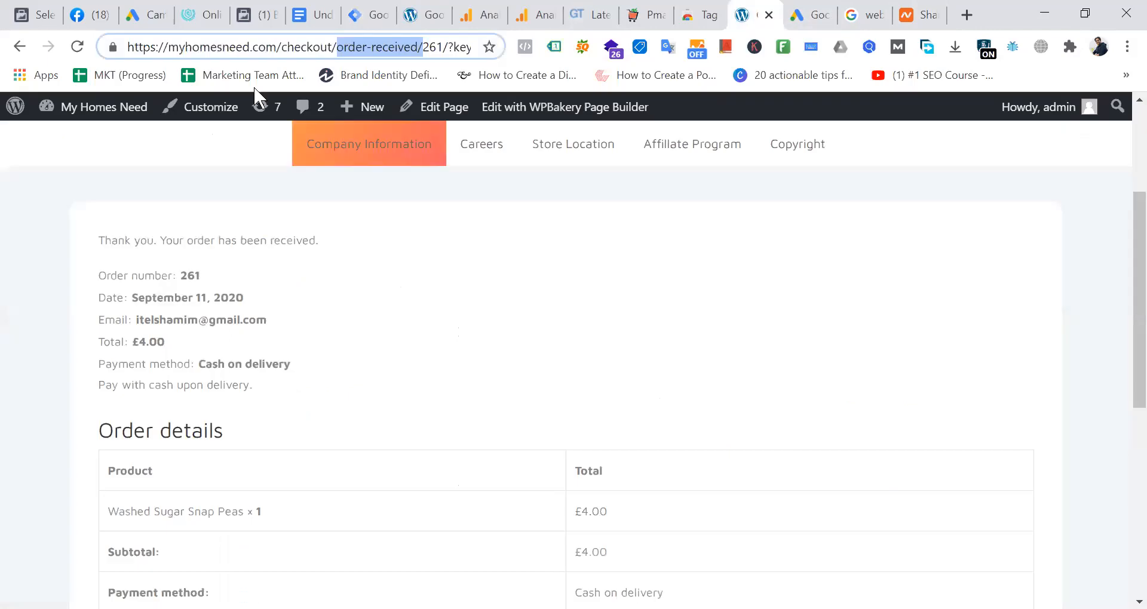
click(274, 48)
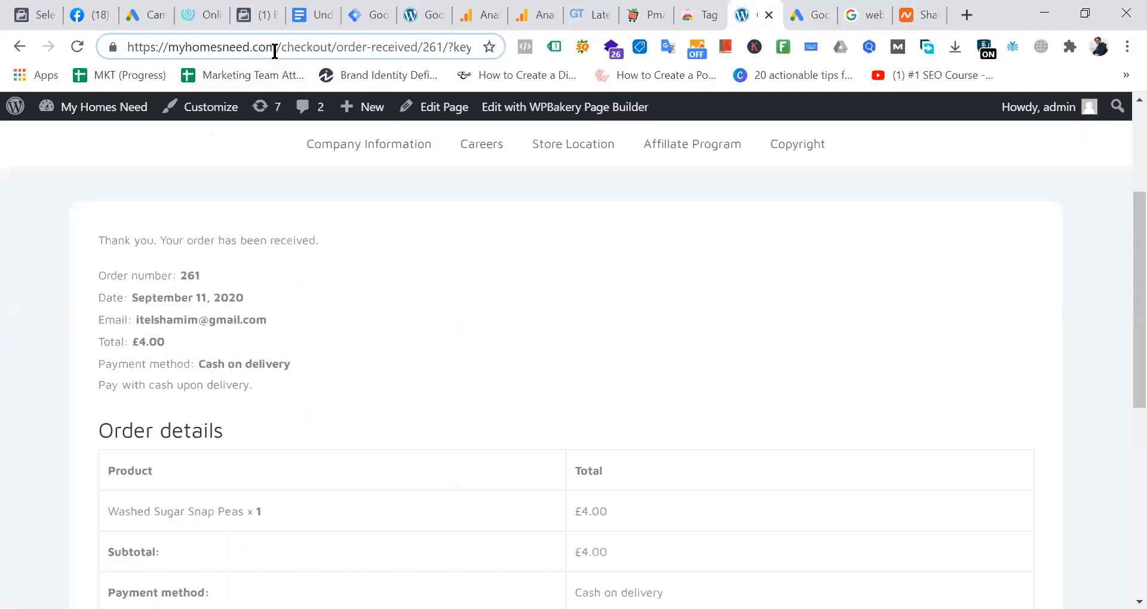
key(Return)
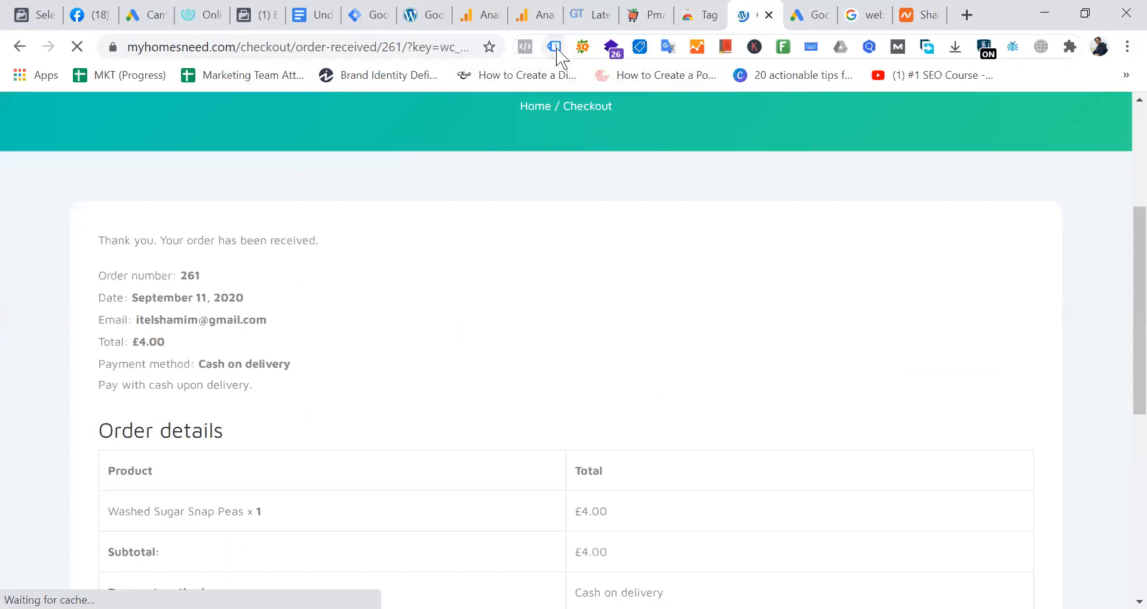
click(555, 47)
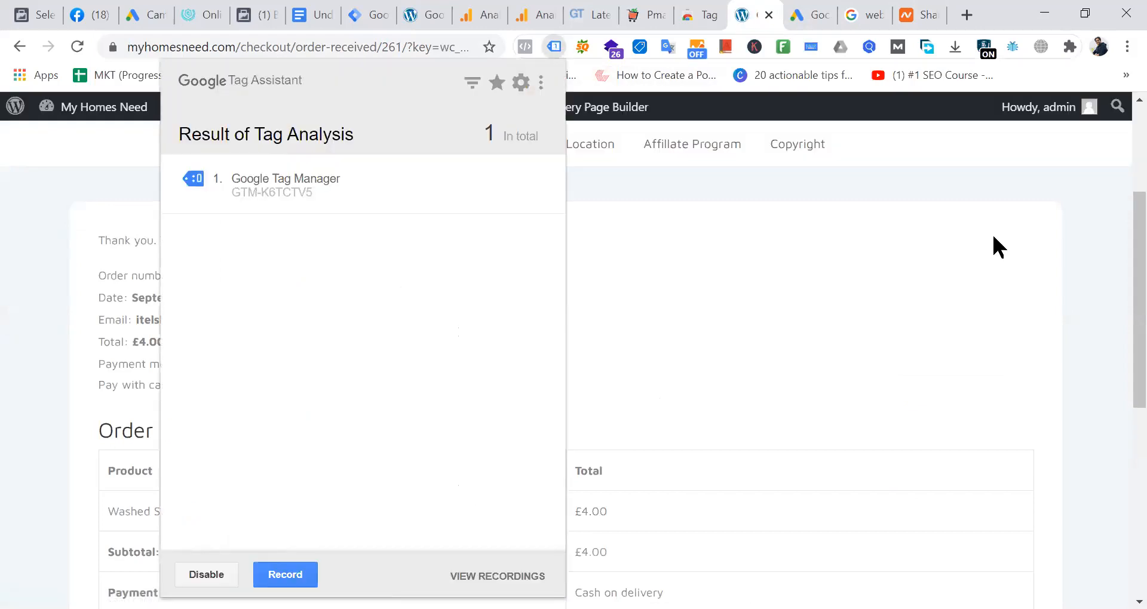
click(941, 155)
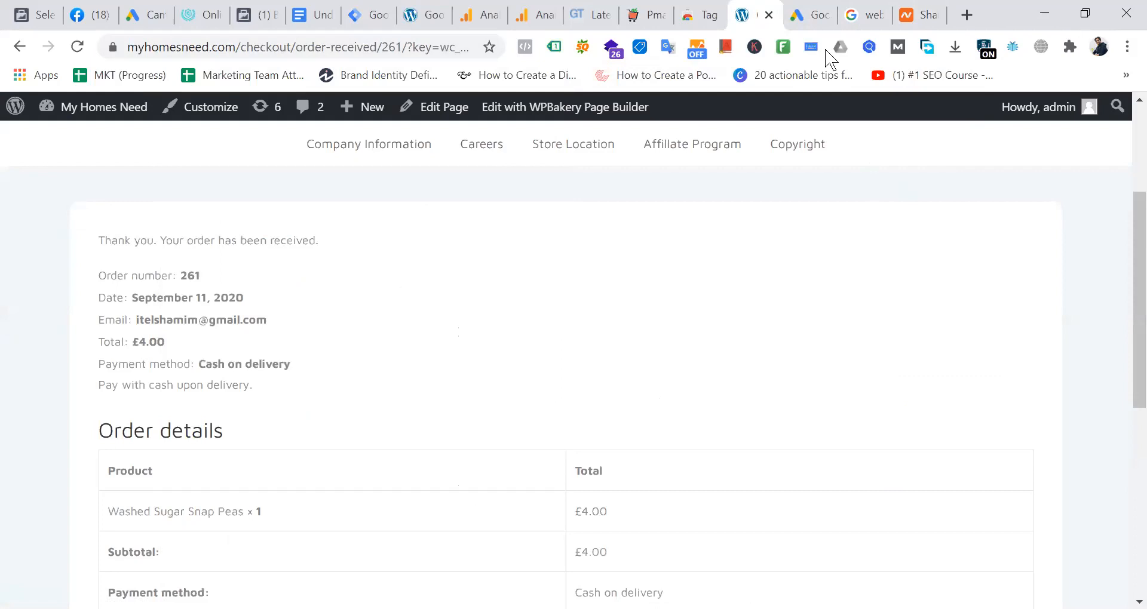
Start preview mode for the Tag Manager workspace and reload the store's order confirmation page to load the debug pane
click(369, 16)
click(997, 177)
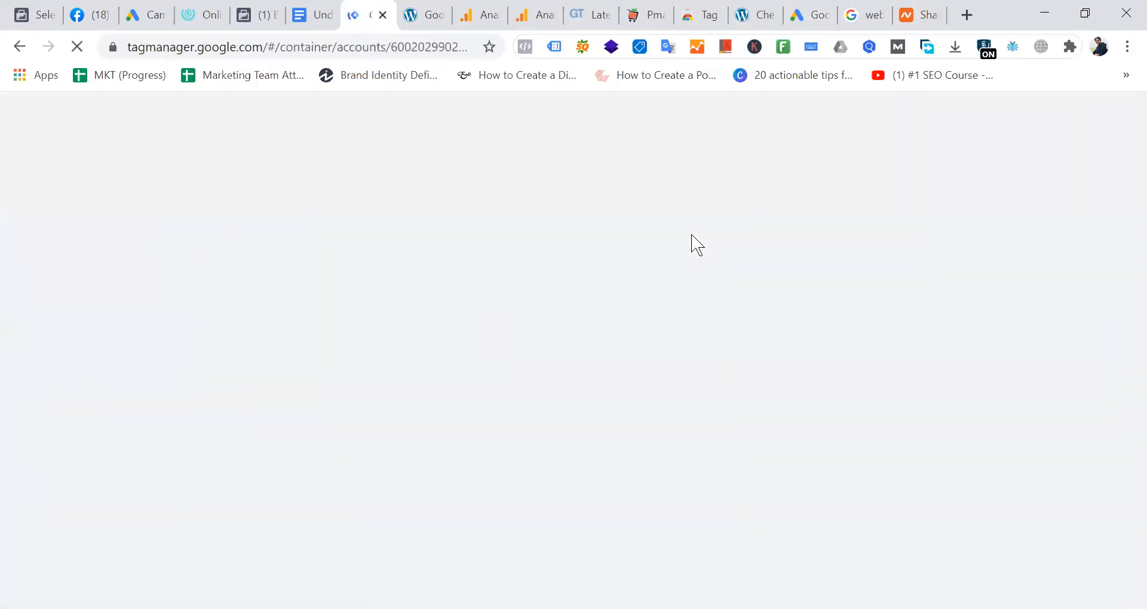
click(763, 14)
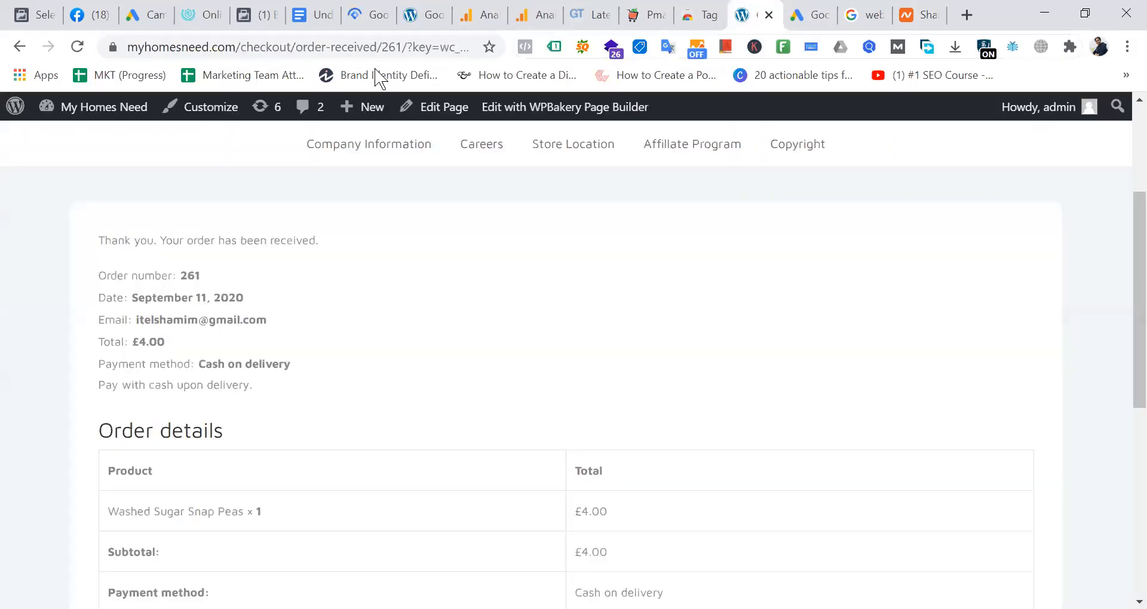
click(383, 48)
key(Return)
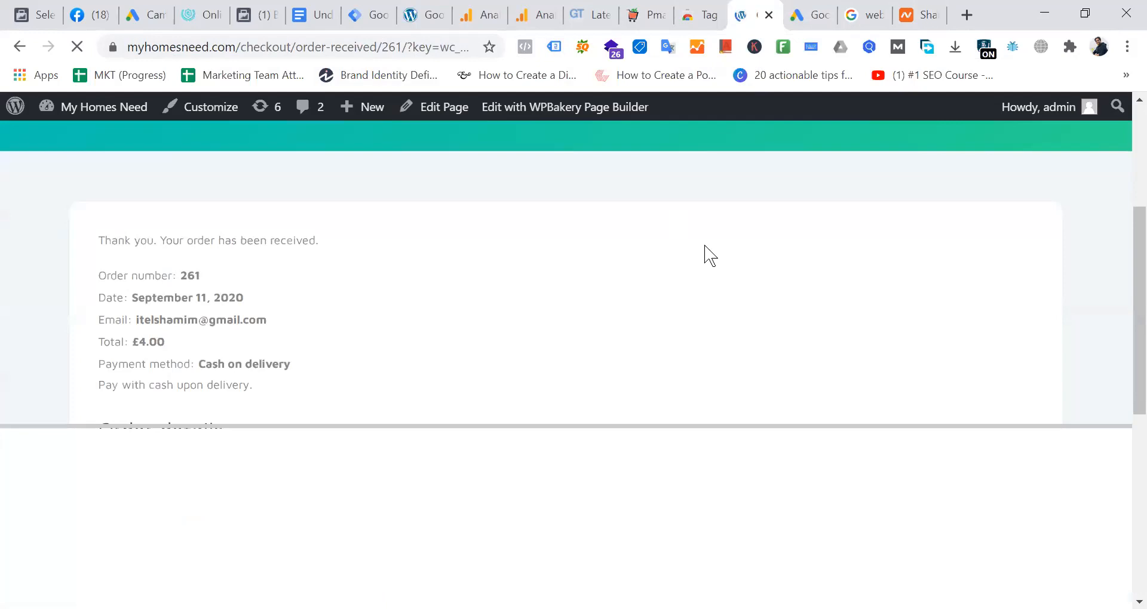
Enlarge the debug pane on the order confirmation page and check the fired tags there and in Tag Assistant
scroll(705, 246, down, 3)
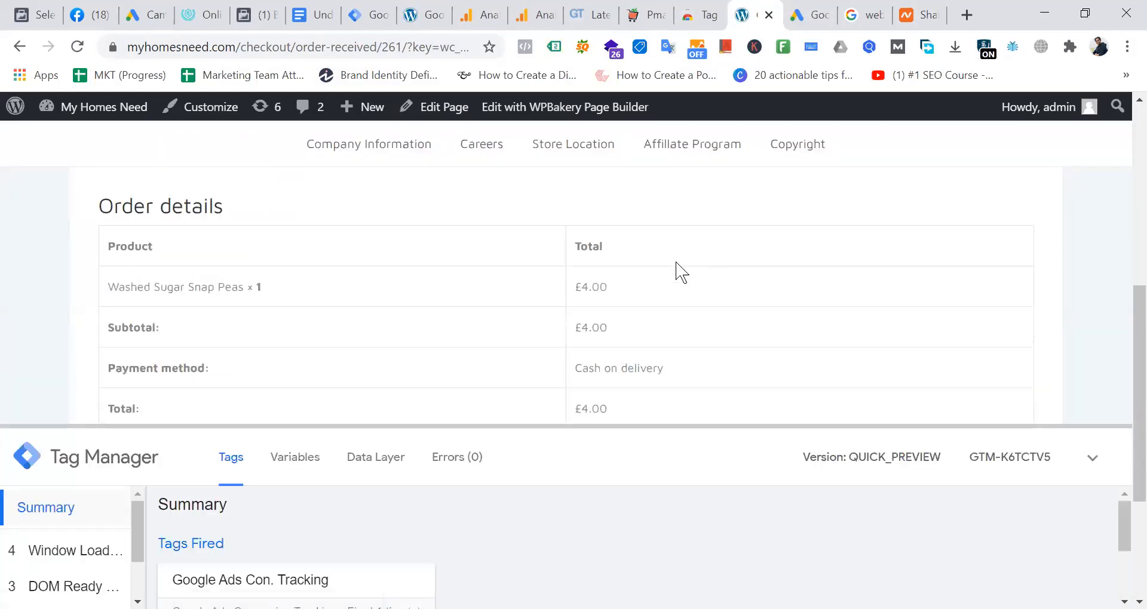
scroll(544, 418, down, 3)
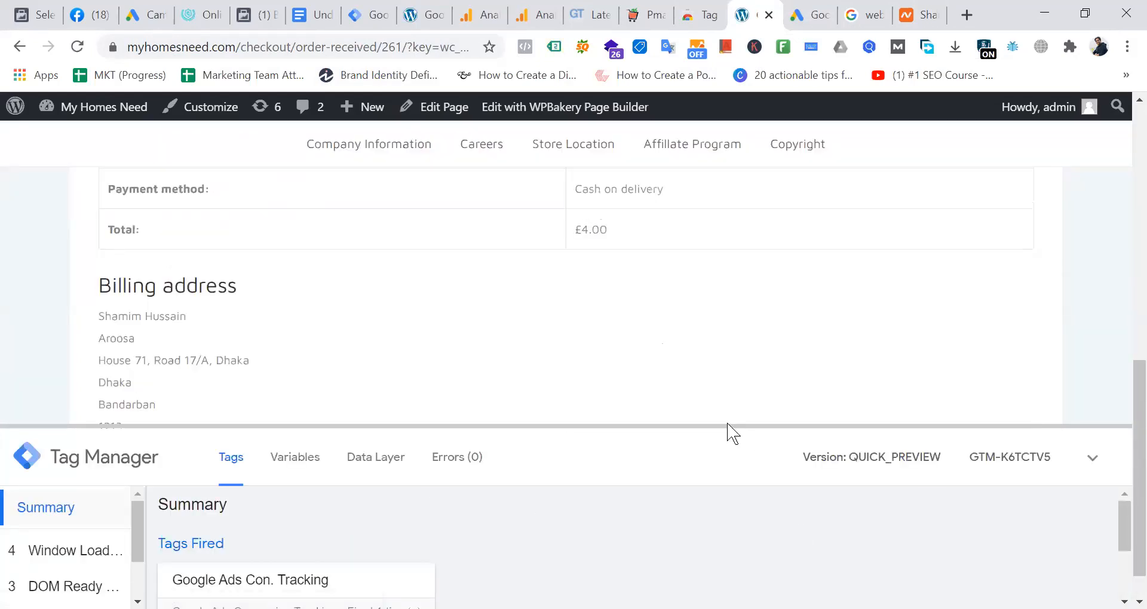
drag(724, 426, 731, 239)
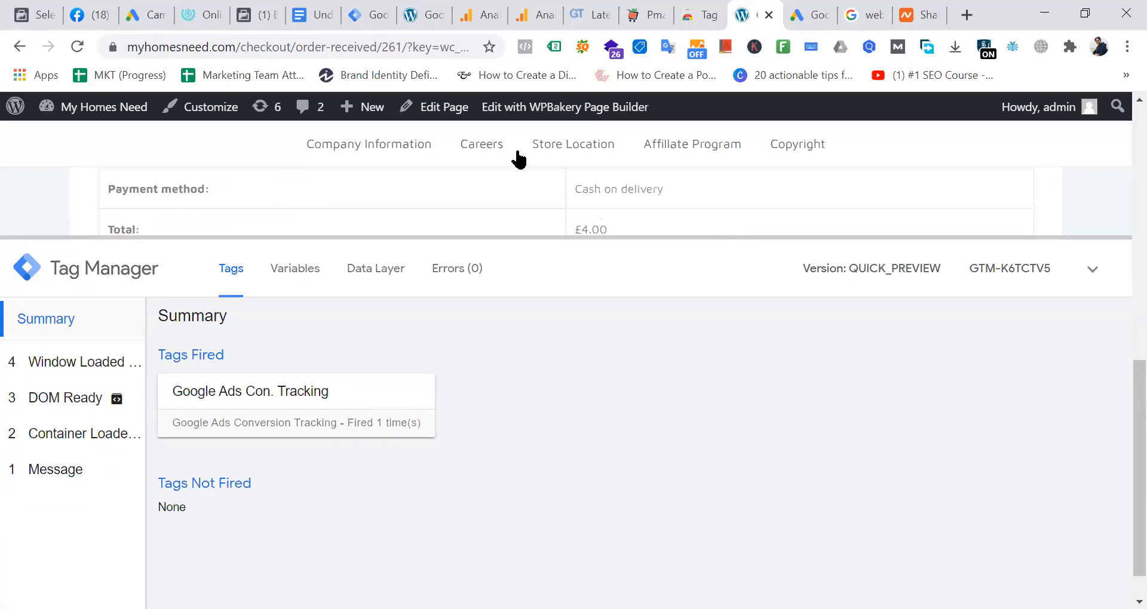
click(554, 47)
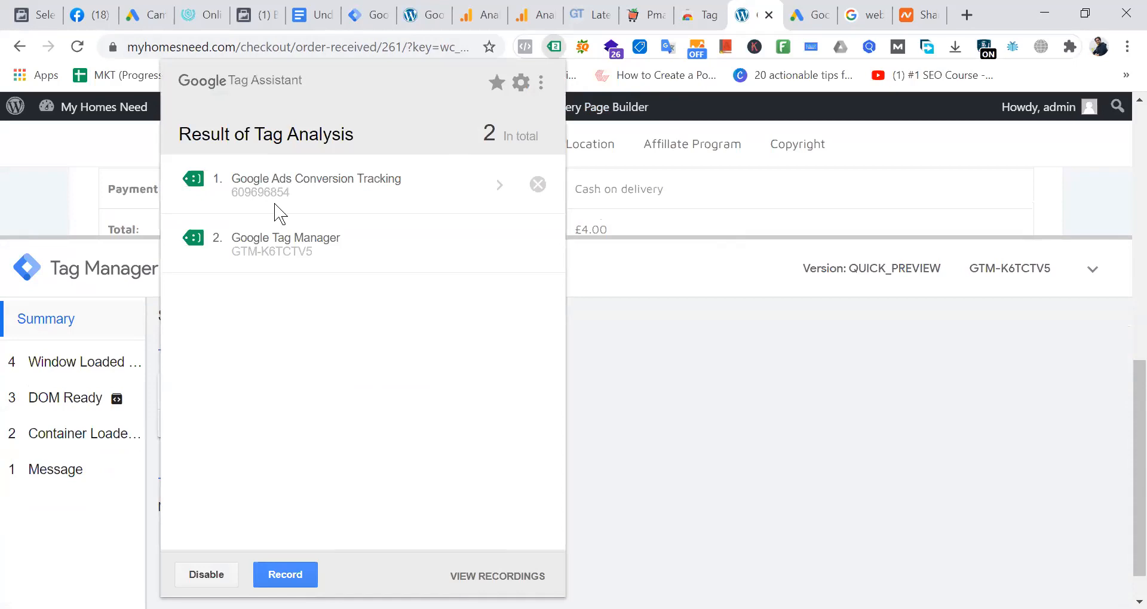
click(927, 160)
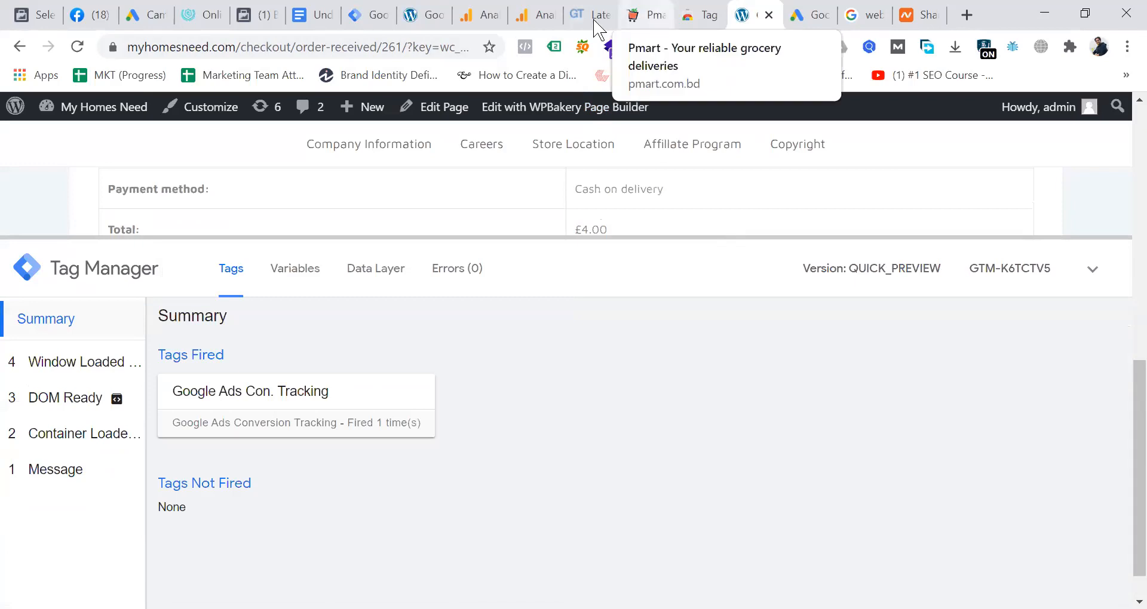
Return to Tag Manager and publish the workspace changes as a version named "Google Ads Conversion Tracking"
click(374, 24)
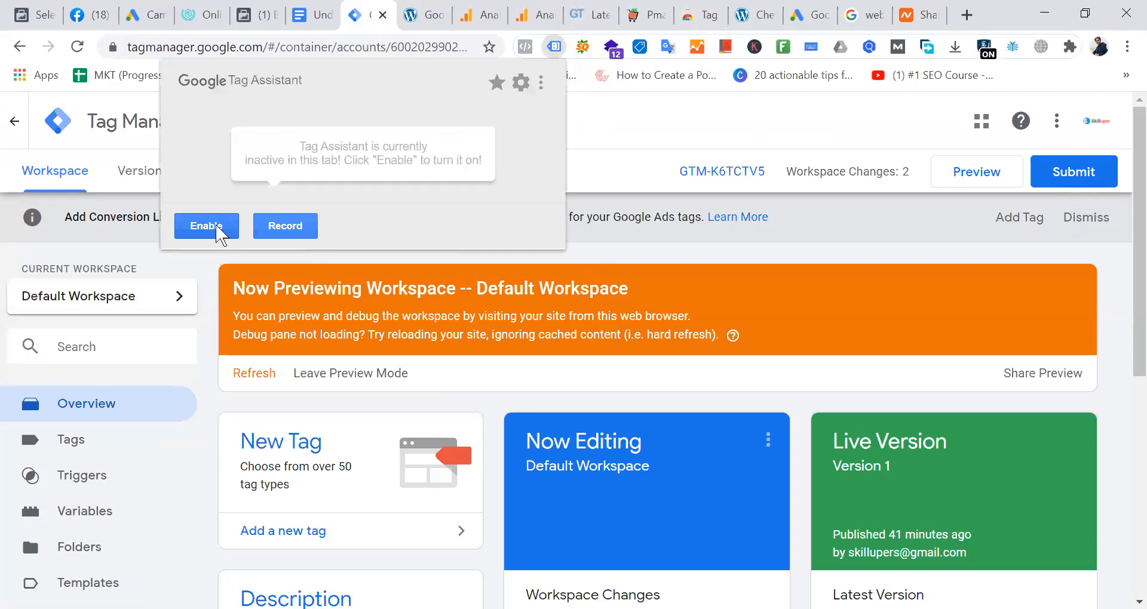
click(1077, 183)
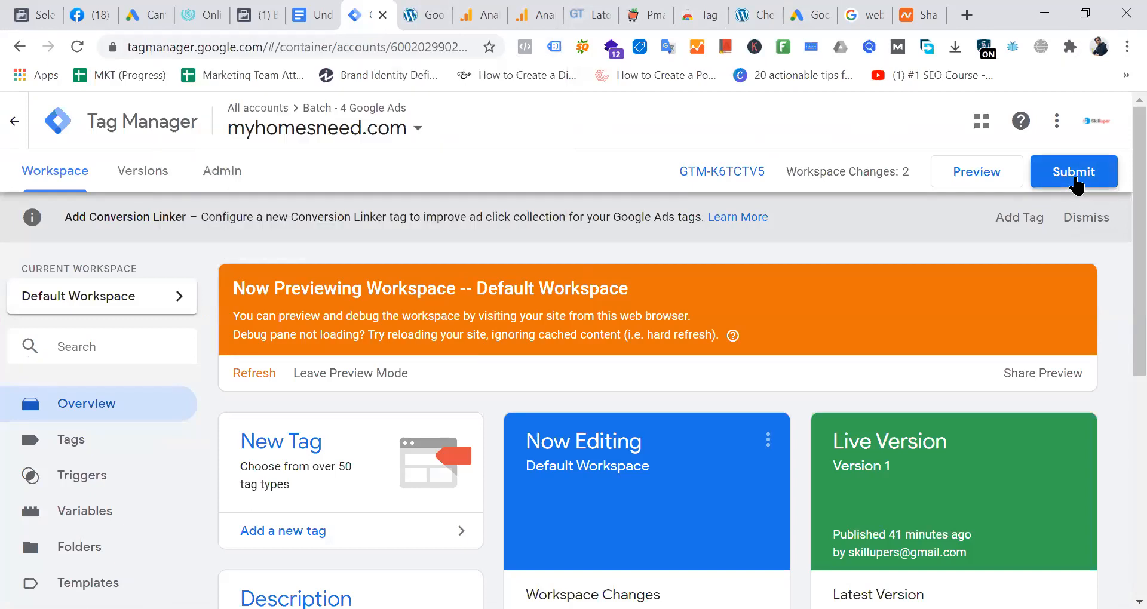
click(365, 330)
text(Google )
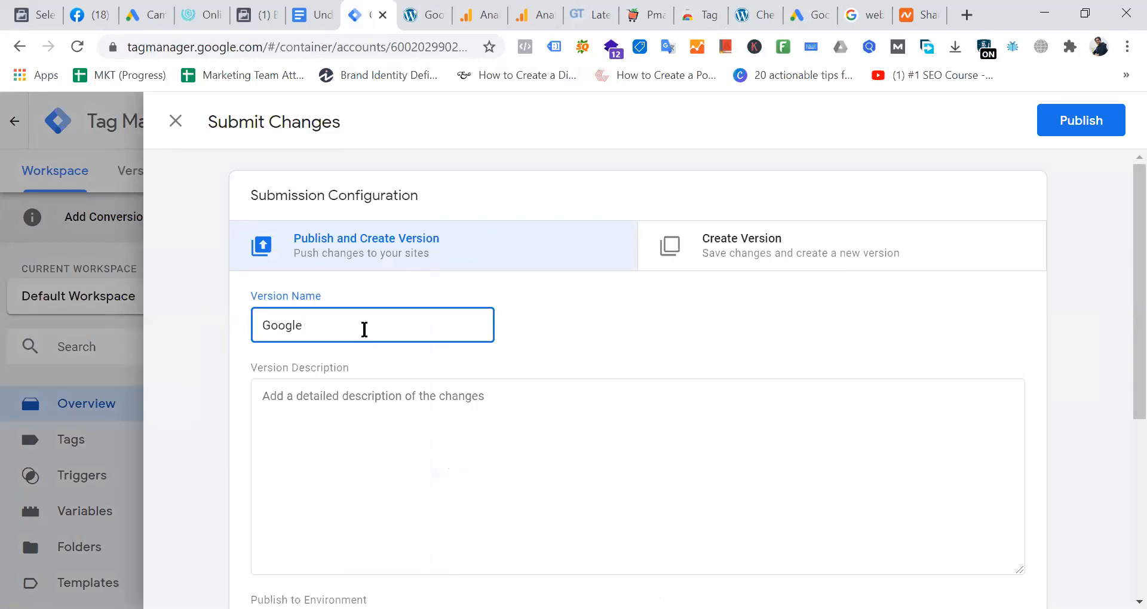
text(Ads Conversion Tracking)
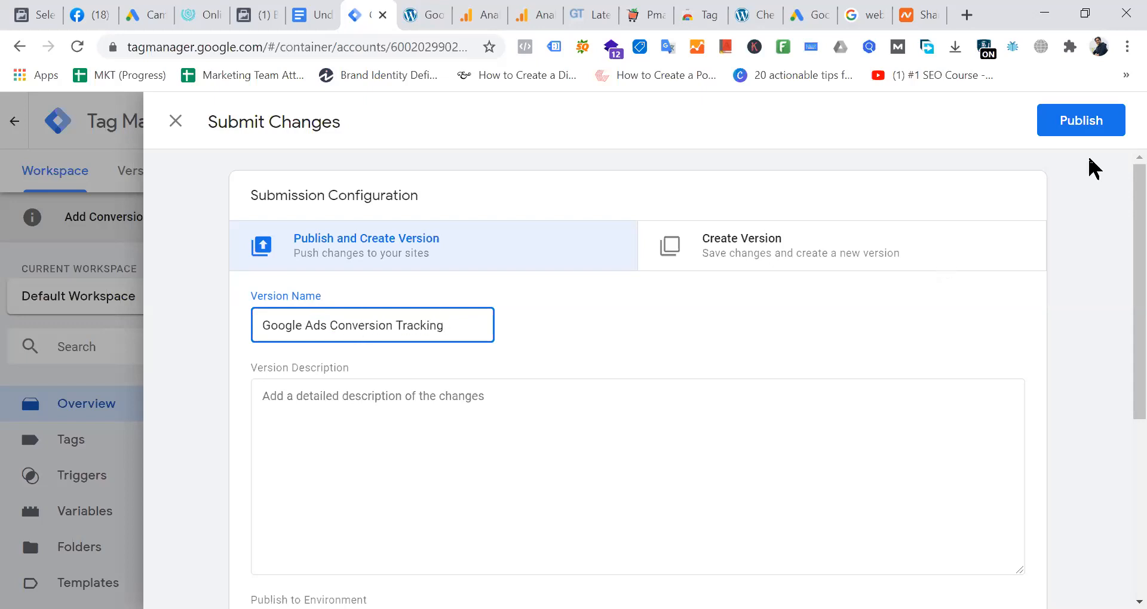
click(1090, 124)
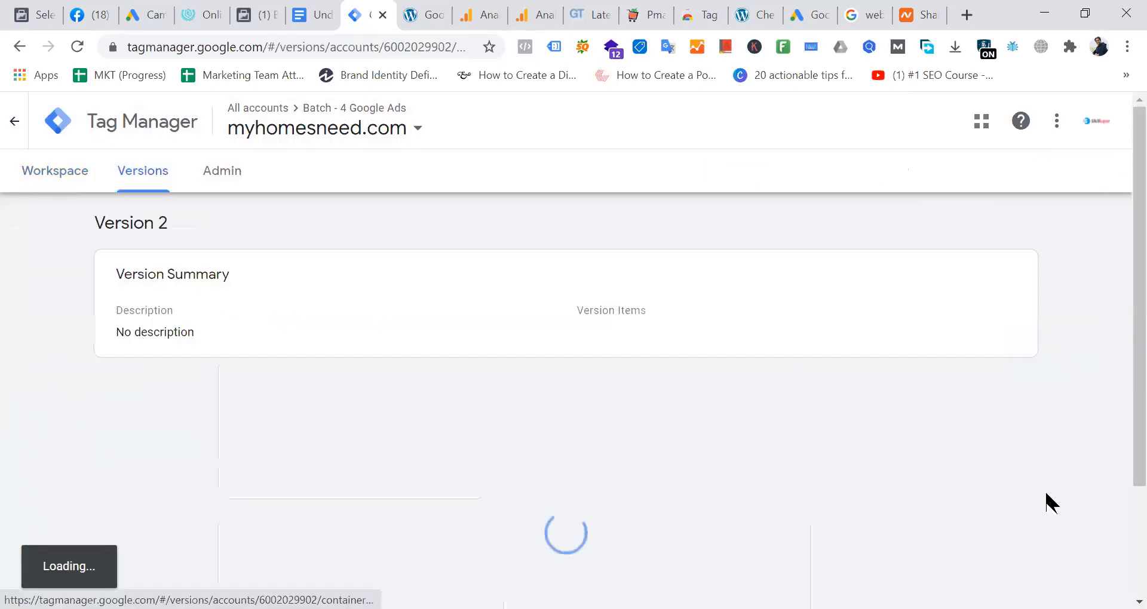
Go back to the Tag Manager workspace overview and leave preview mode
click(43, 178)
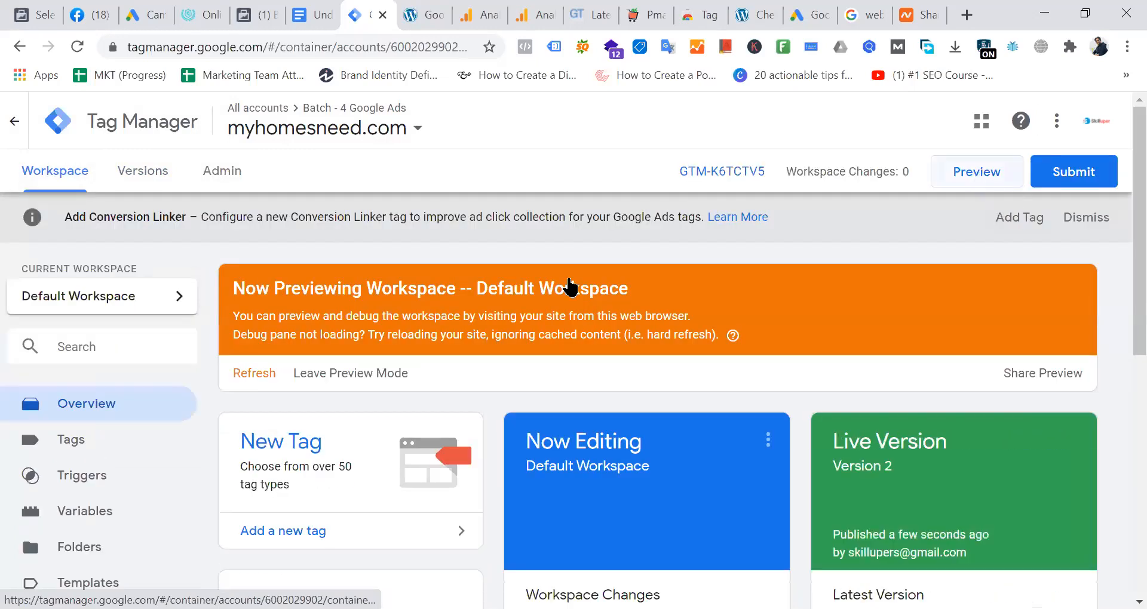
click(333, 375)
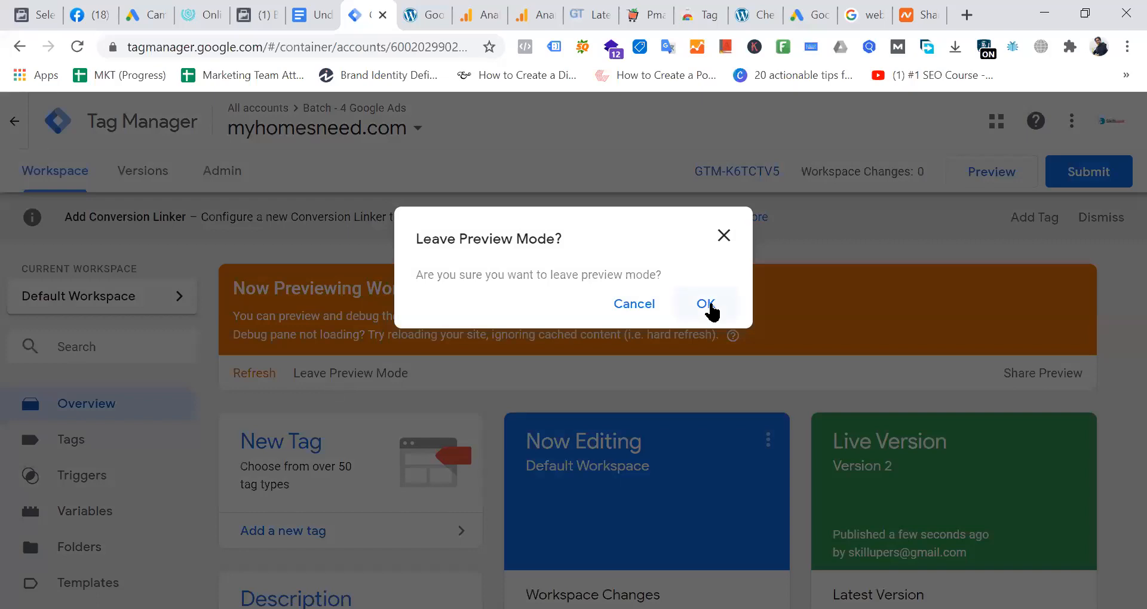
click(719, 302)
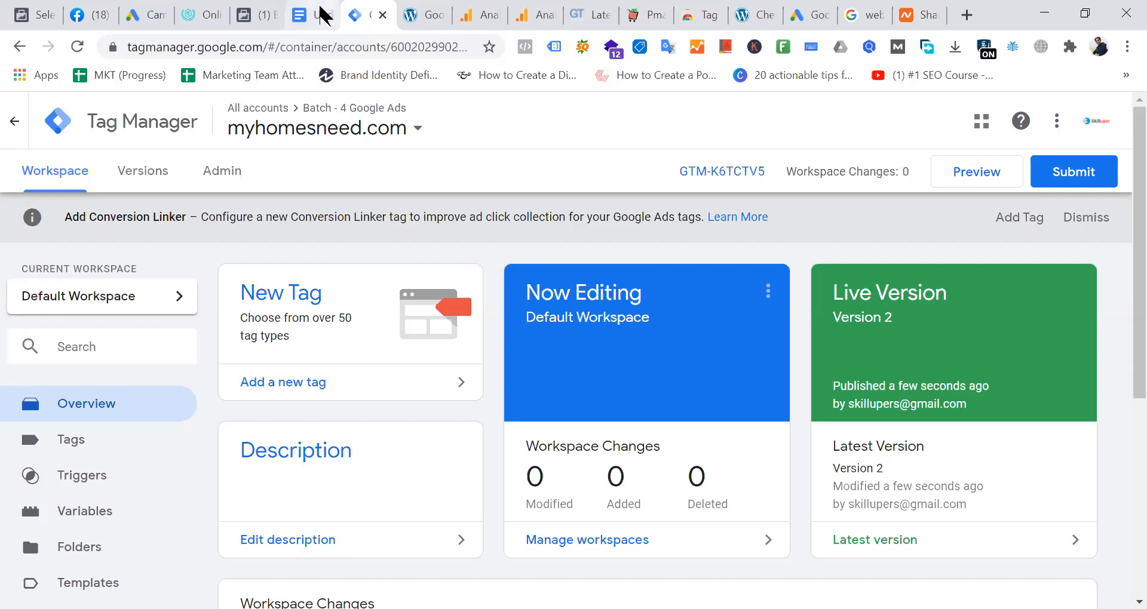
Switch to the Google Ads new conversion action page and finish the Product Sale conversion action's setup
click(152, 14)
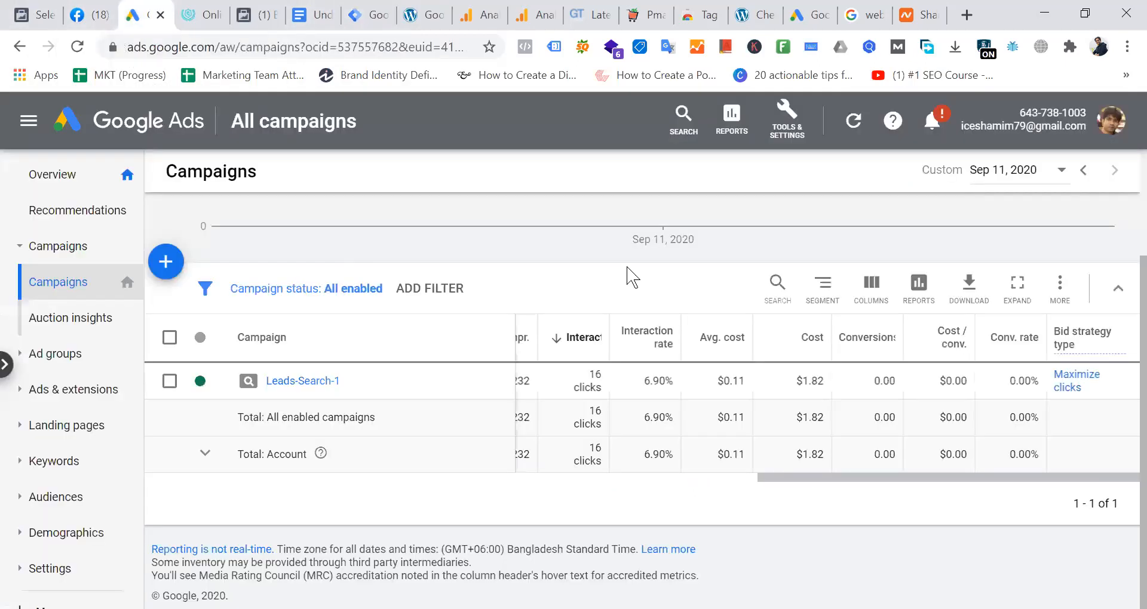
click(803, 15)
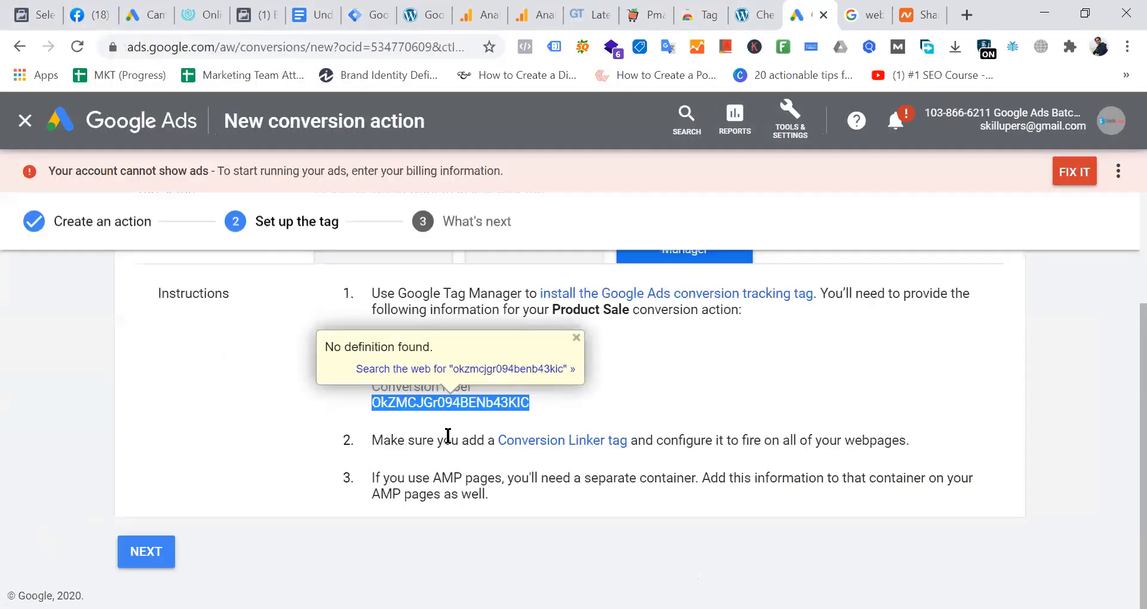
click(153, 553)
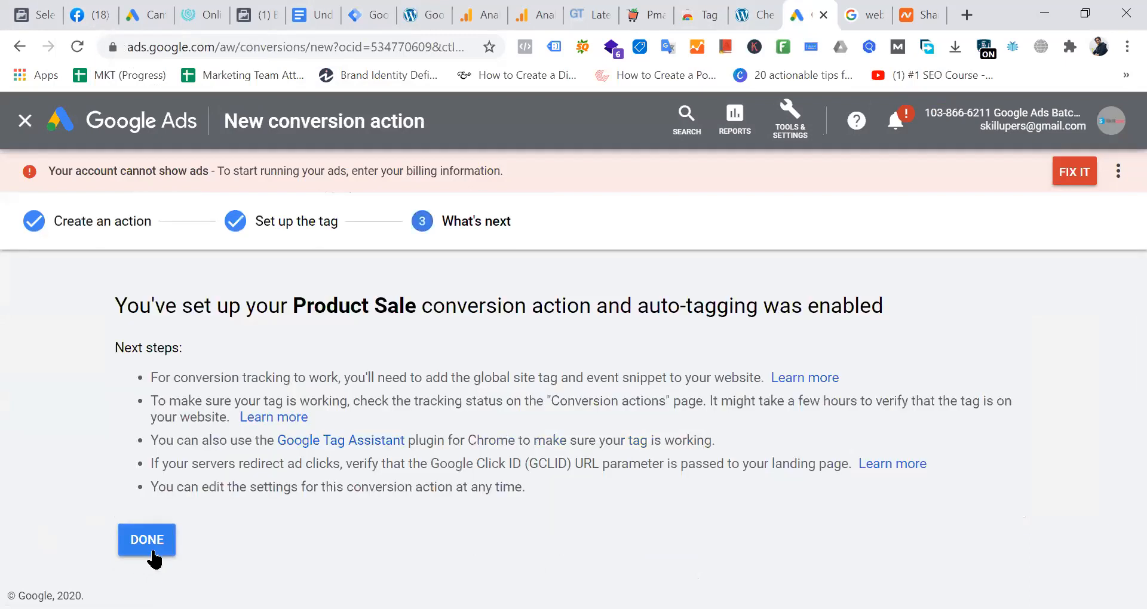
click(153, 553)
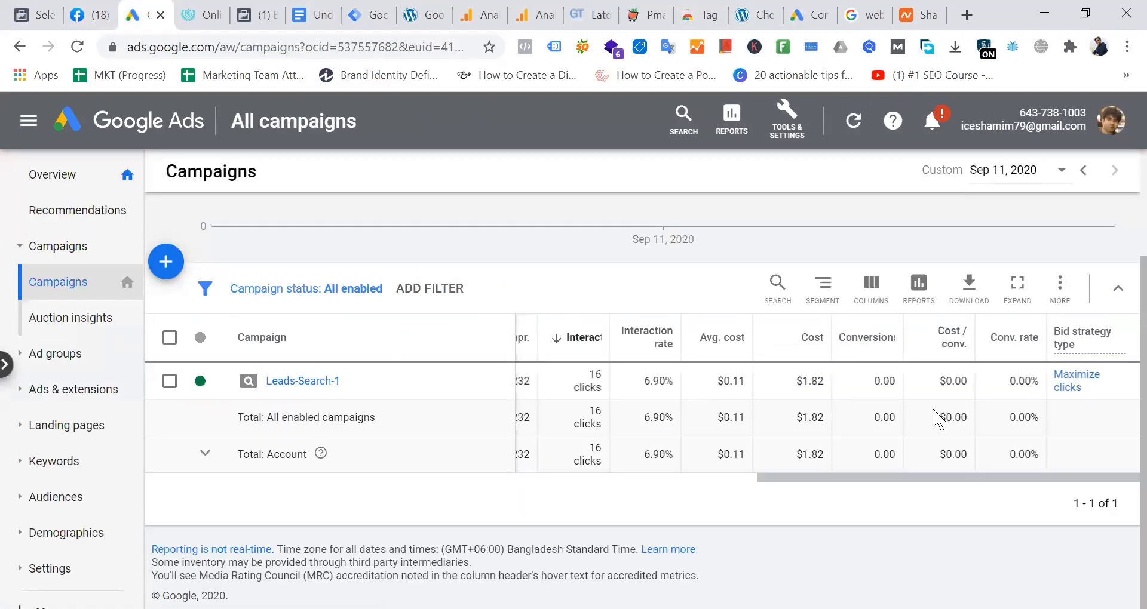
Review the Product Sale action's tracking status, the debug pane on the order page, and the Leads-Search-1 campaign's conversion columns
click(824, 13)
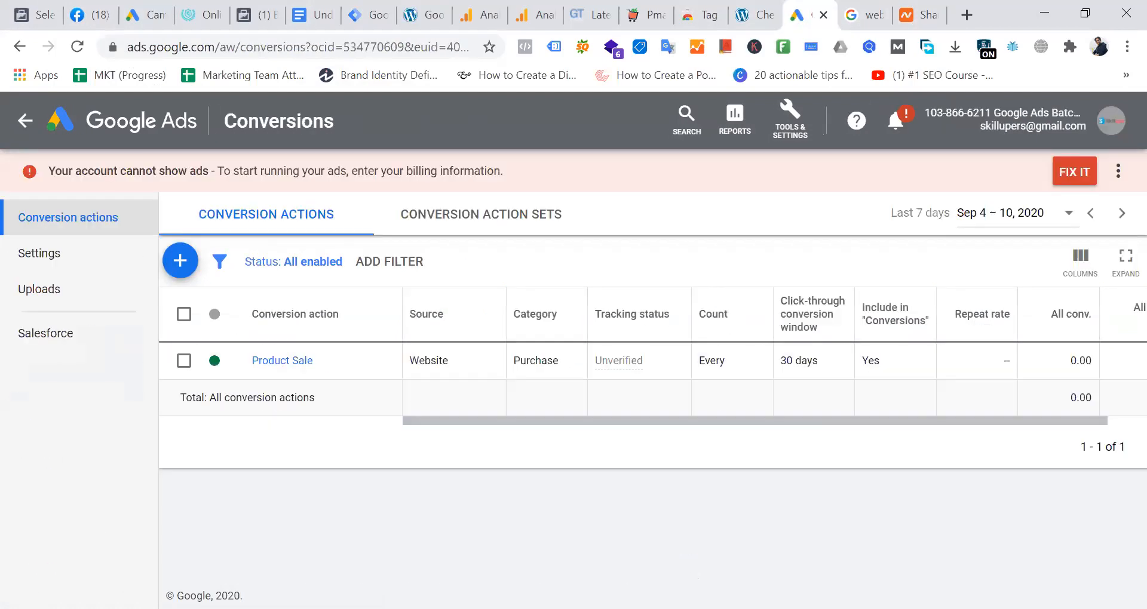
mouse_move(619, 369)
mouse_move(632, 369)
click(752, 15)
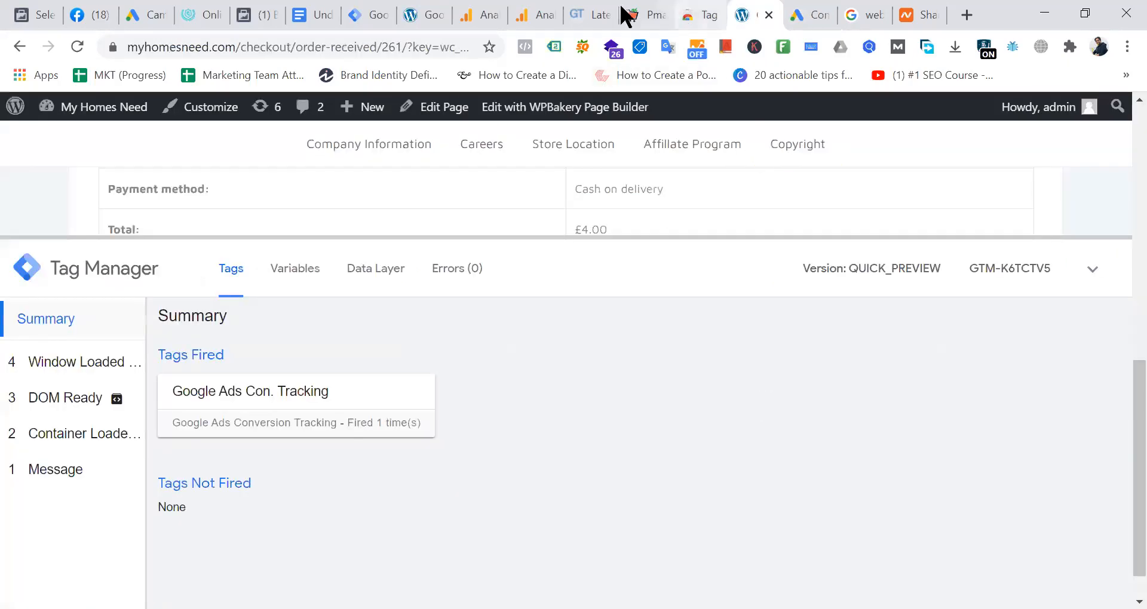
click(150, 22)
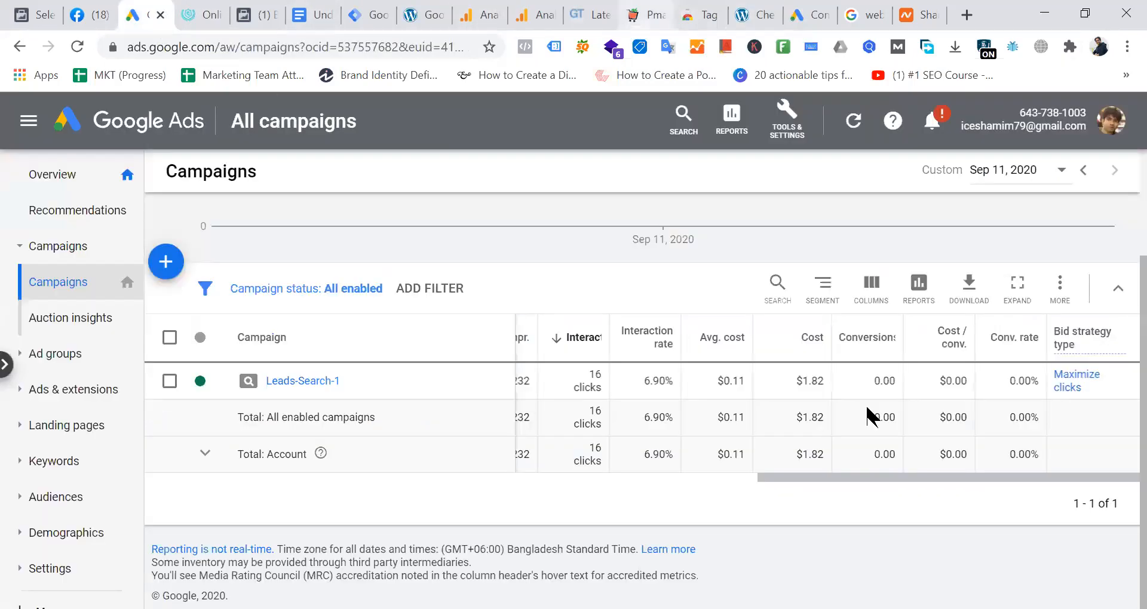
click(822, 9)
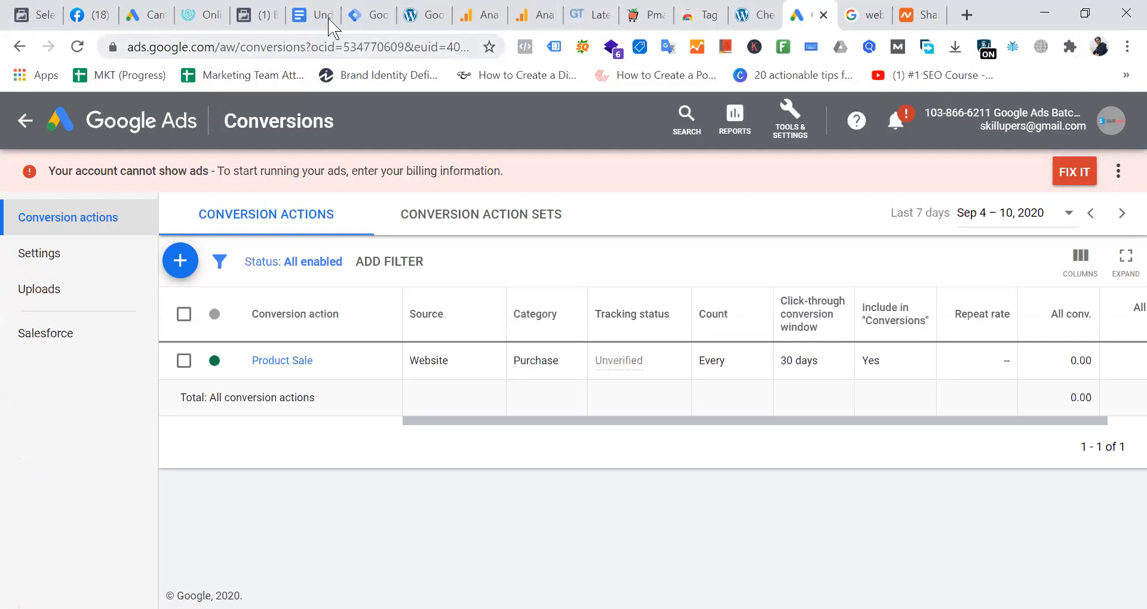
Switch to Tag Manager and start a new tag in the myhomesneed.com workspace, bringing up the choice of tag types
click(380, 14)
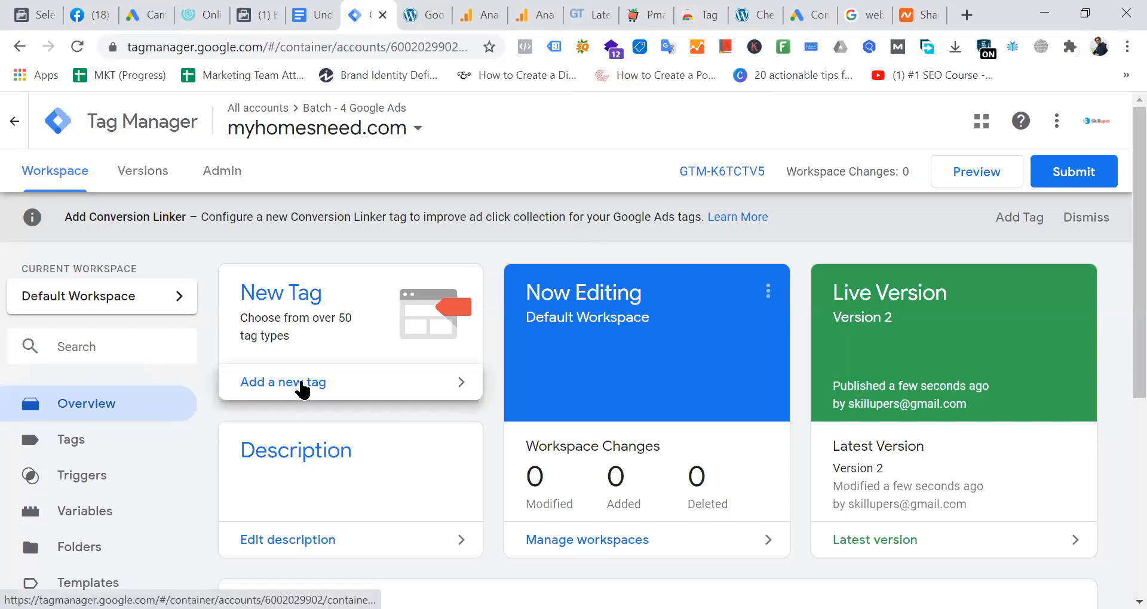
click(302, 384)
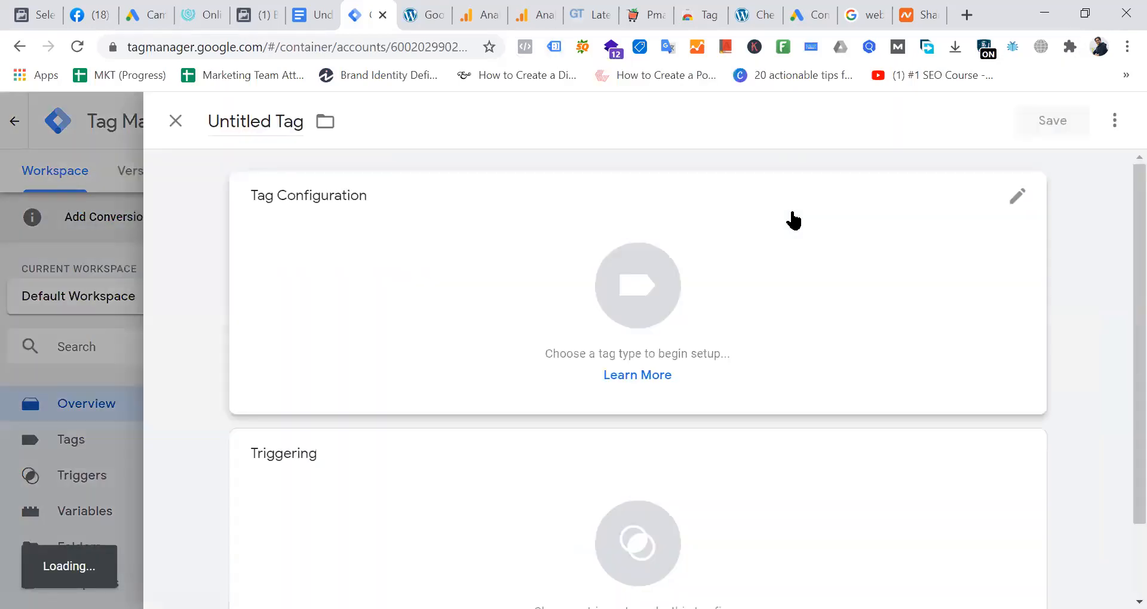
click(930, 219)
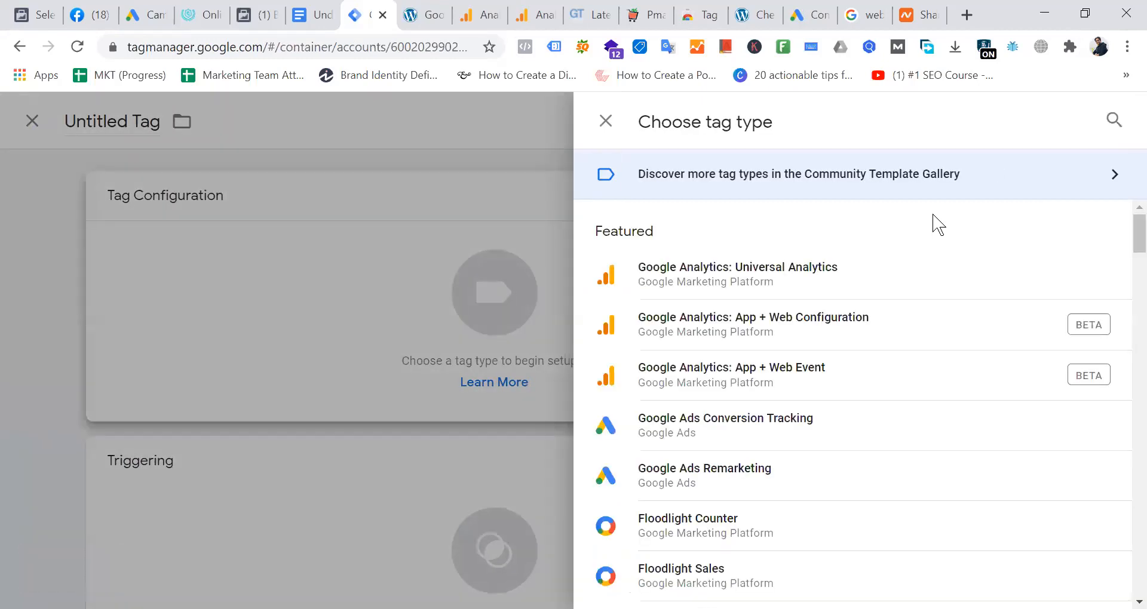
Examine the featured, custom and third-party tag types available for the new tag, leaving the type unchosen
scroll(845, 313, down, 20)
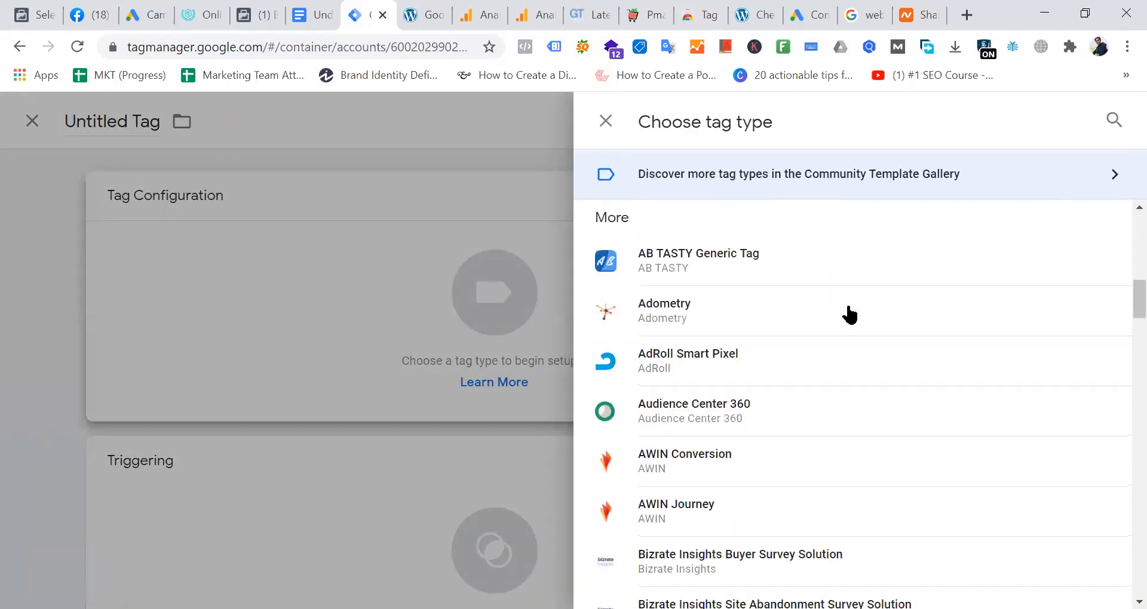
scroll(849, 314, down, 15)
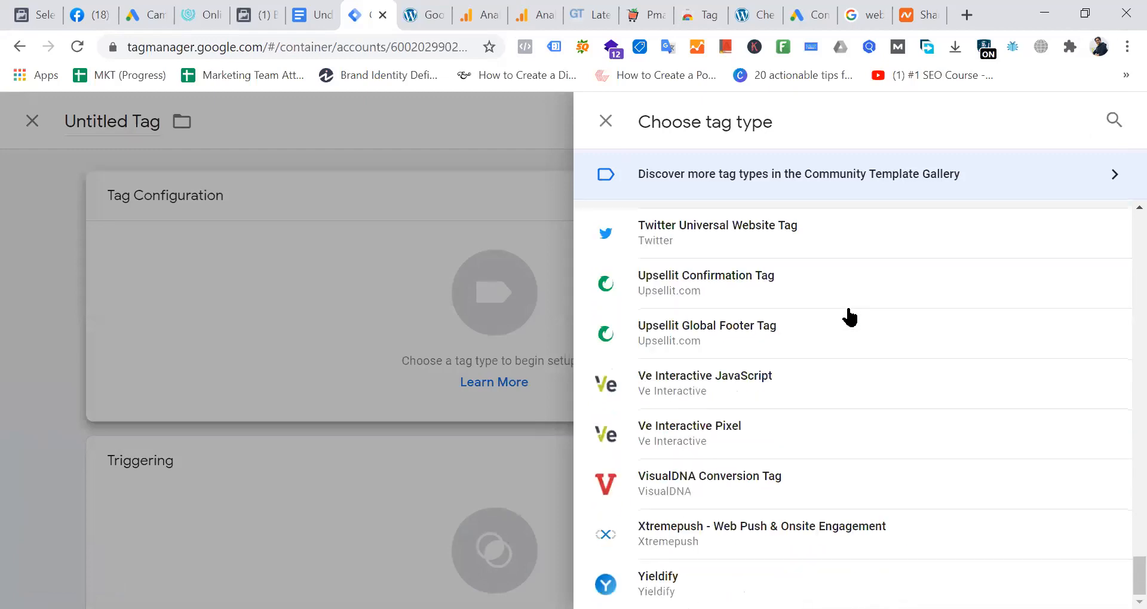
scroll(849, 315, up, 10)
scroll(849, 316, up, 20)
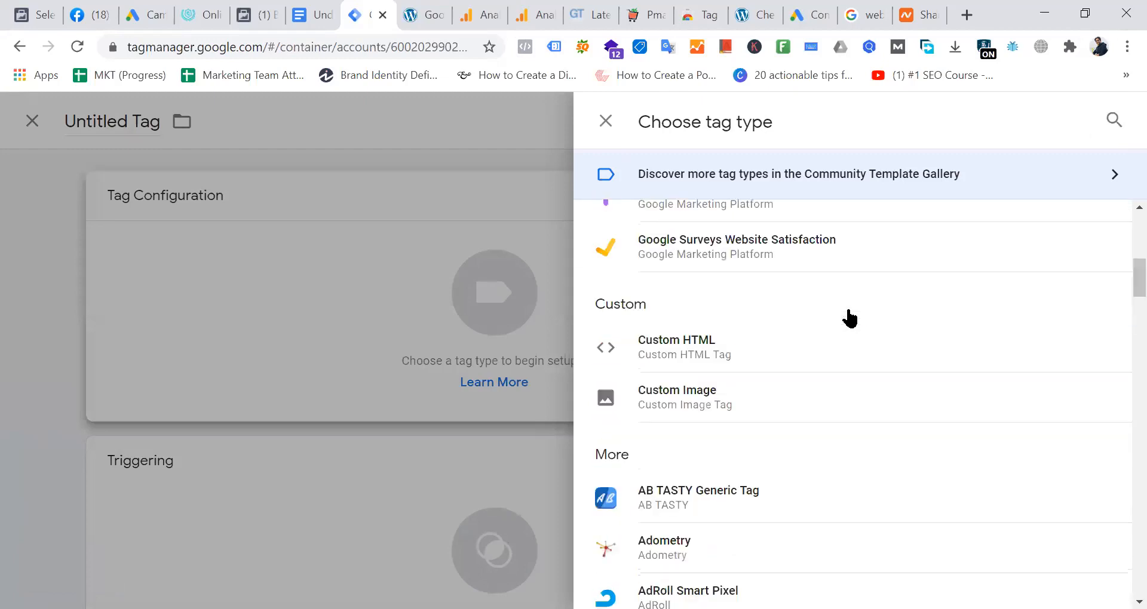
scroll(849, 318, down, 6)
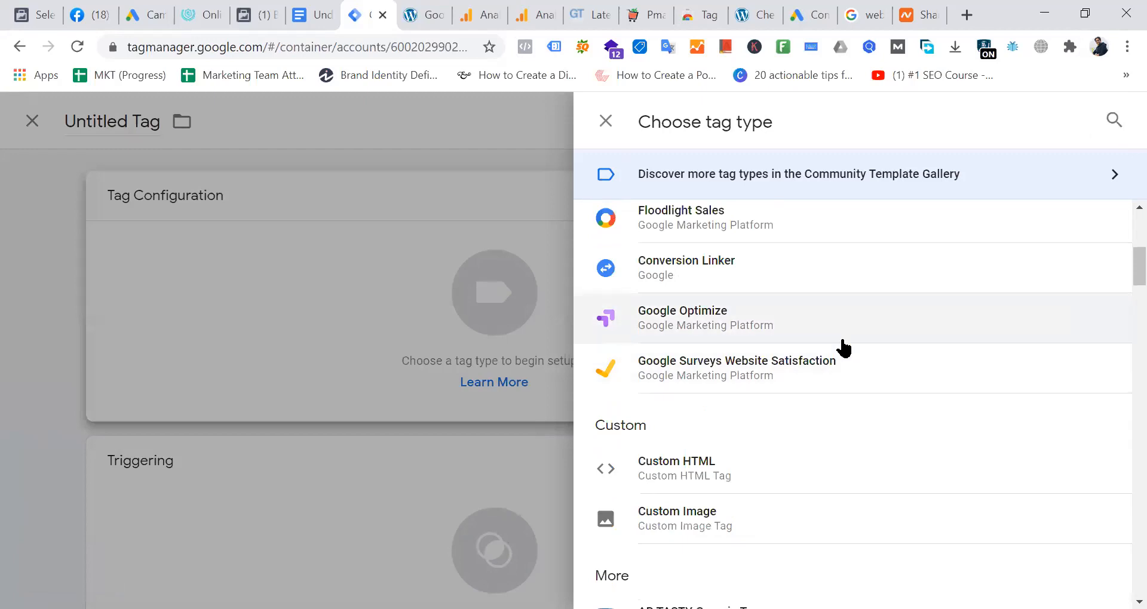
scroll(788, 334, up, 6)
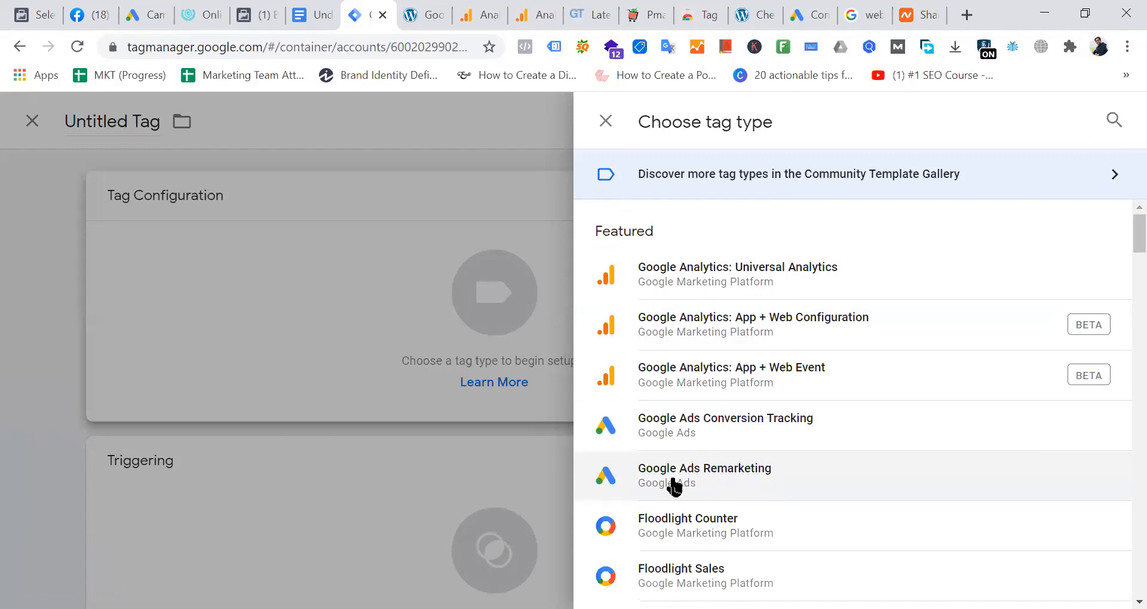
click(320, 115)
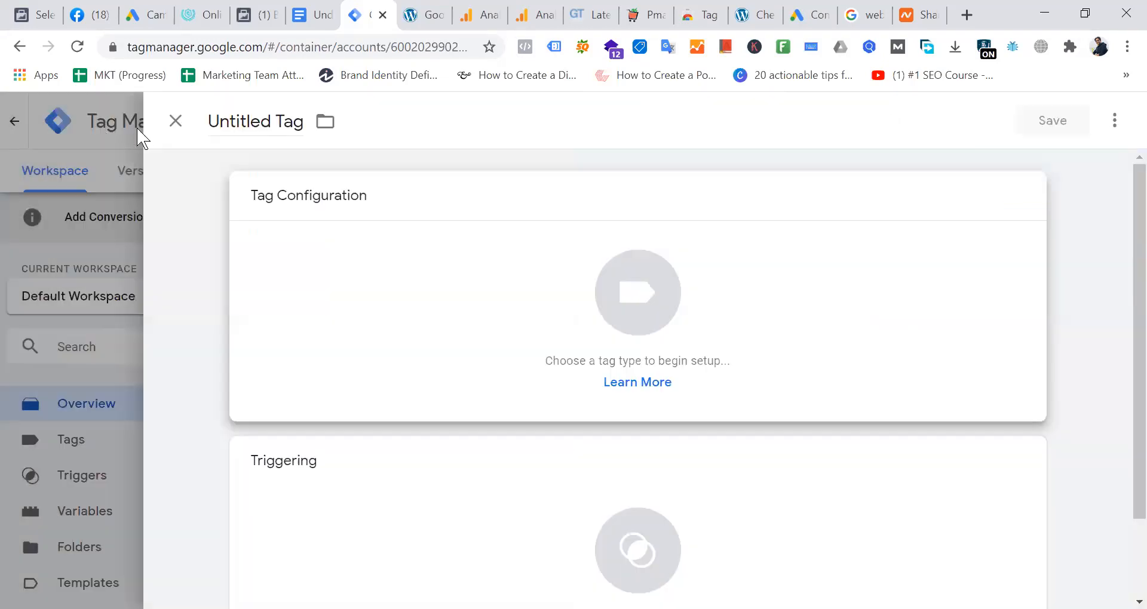
Set the untitled tag's type to Conversion Linker
click(643, 293)
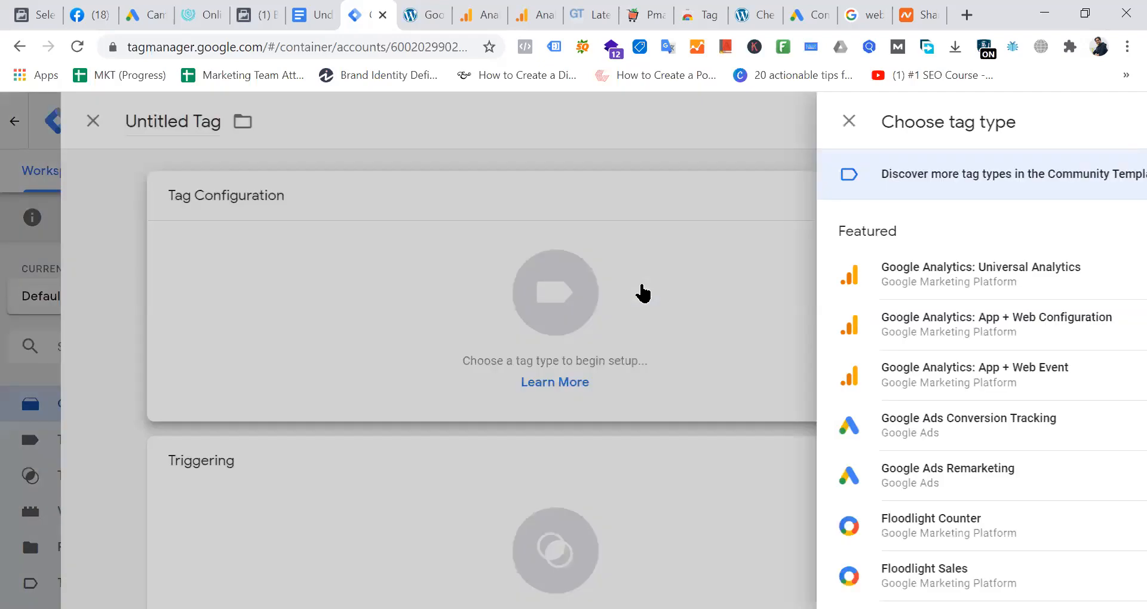
scroll(860, 387, down, 5)
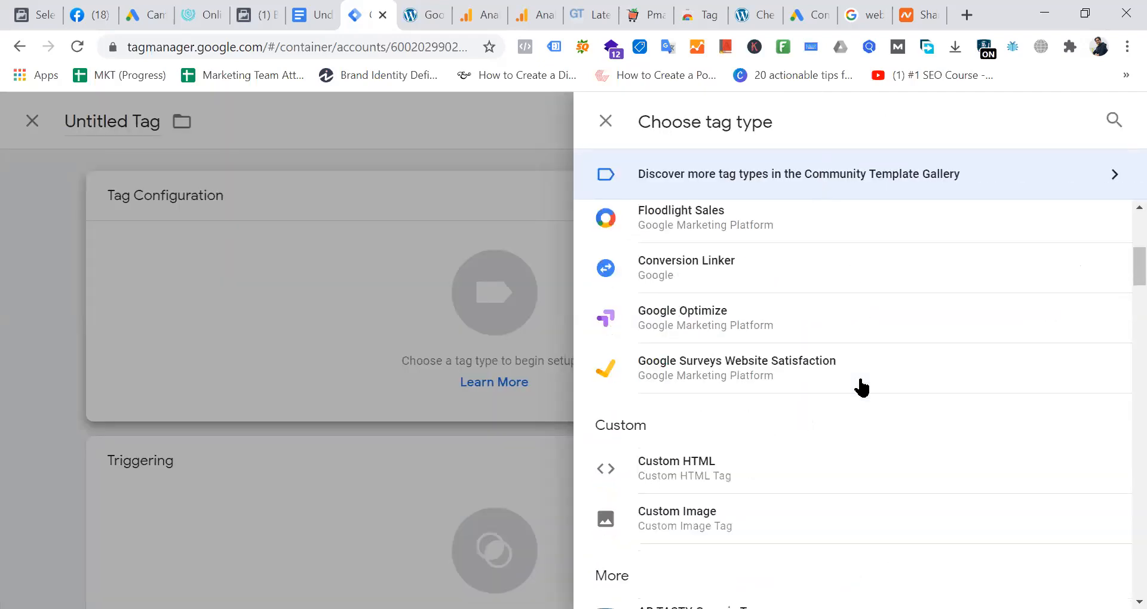
scroll(860, 387, up, 5)
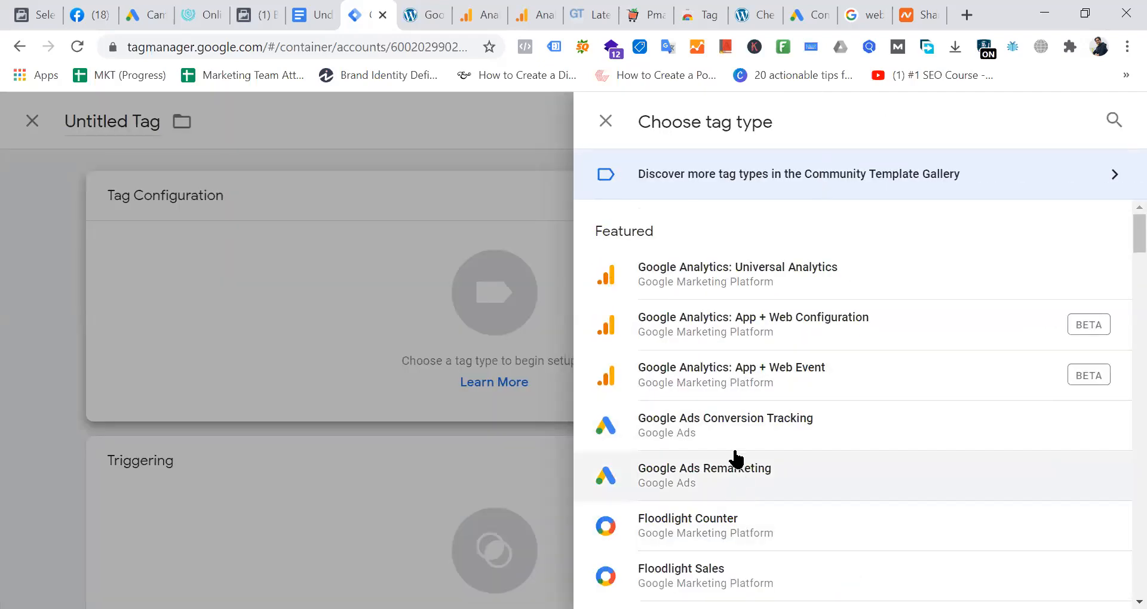
scroll(862, 397, down, 12)
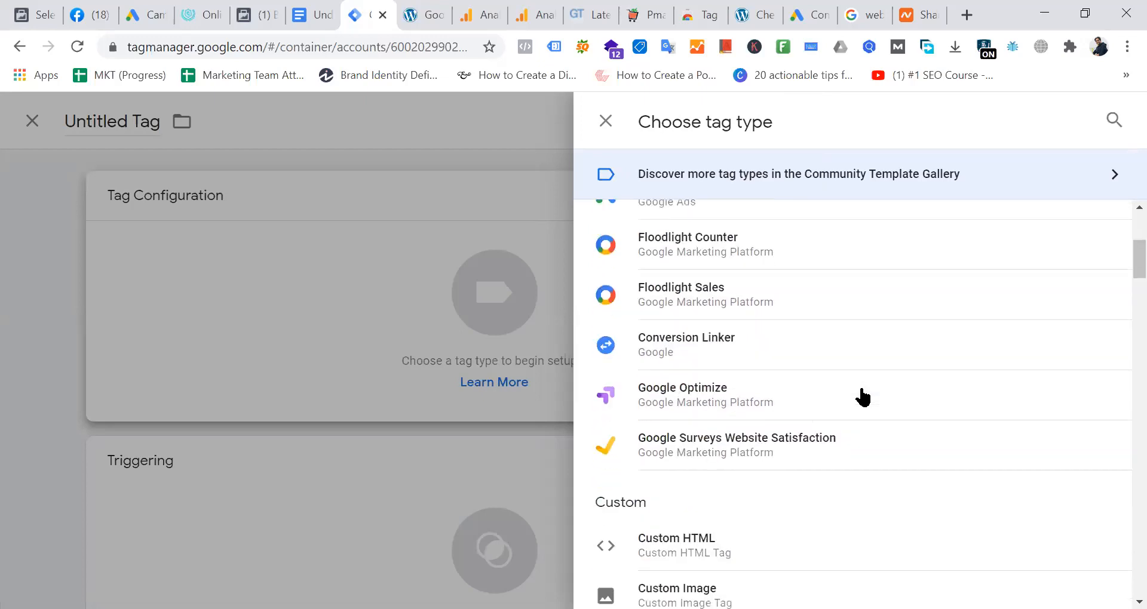
scroll(863, 397, up, 8)
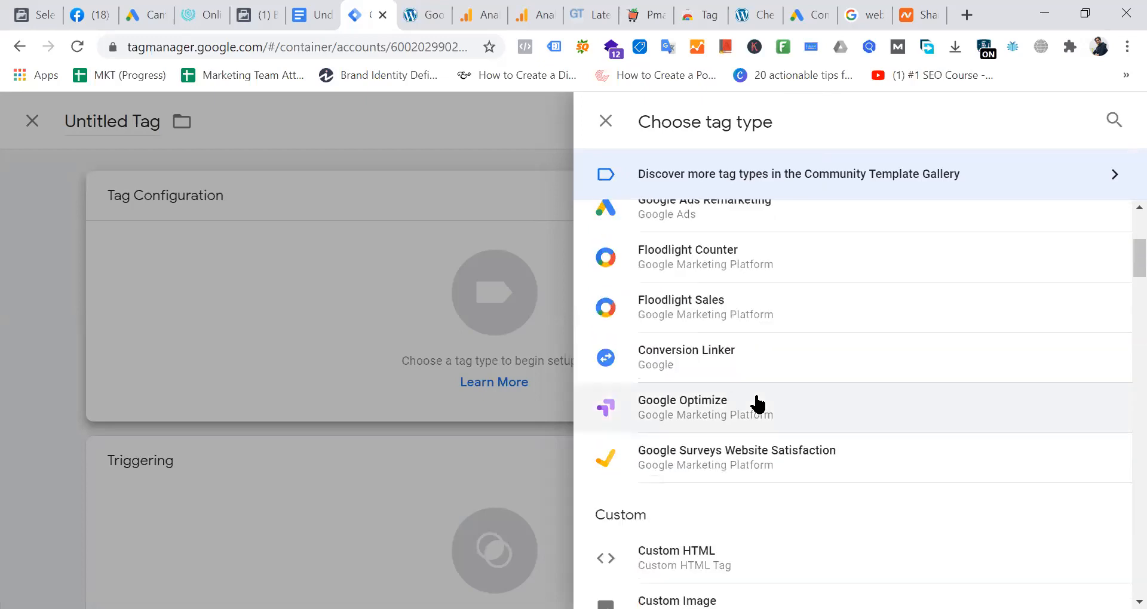
click(702, 361)
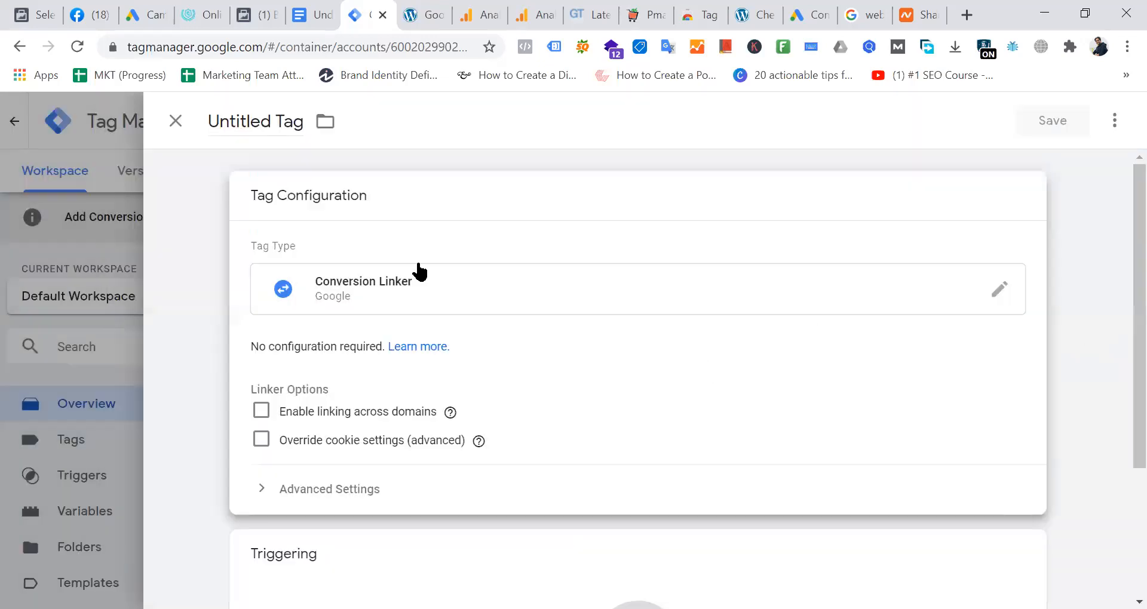
Assign the All Pages trigger to the Conversion Linker tag and look over its linker options
scroll(537, 396, down, 3)
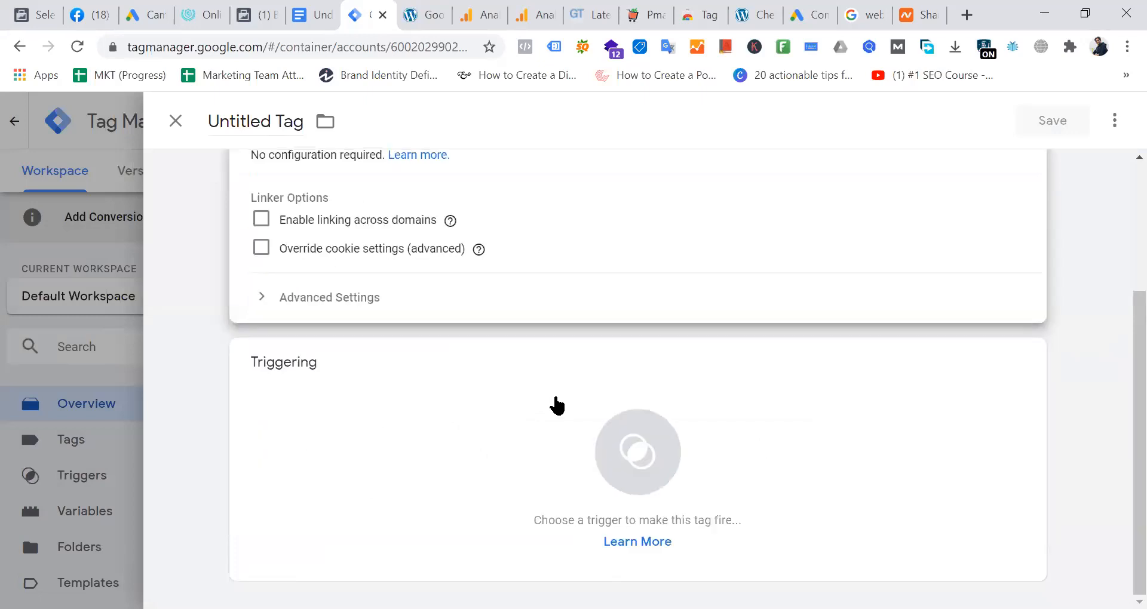
click(655, 450)
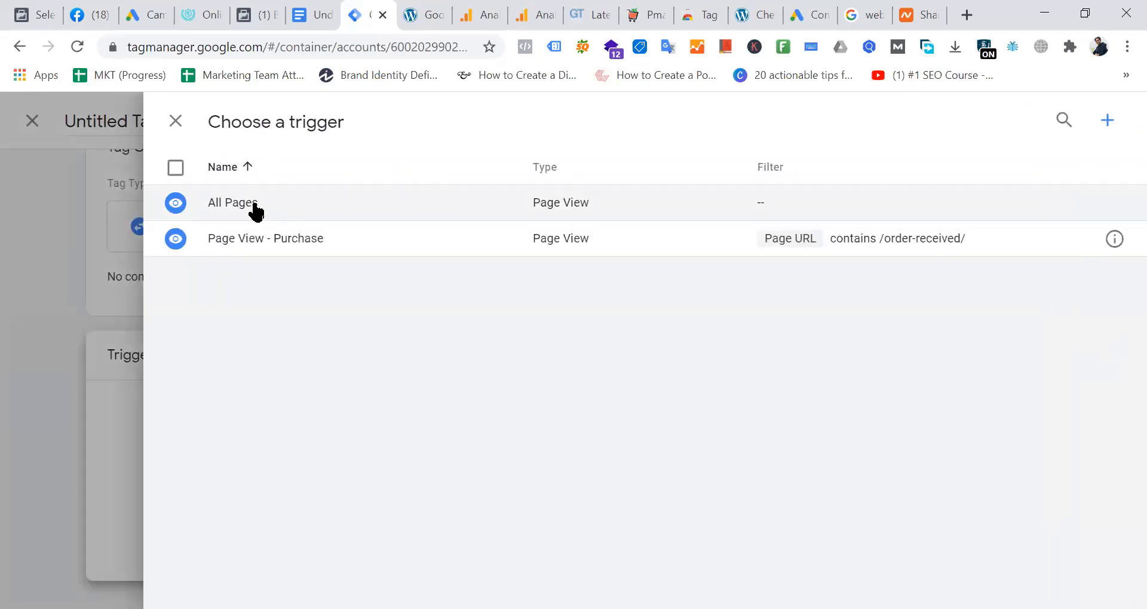
click(251, 209)
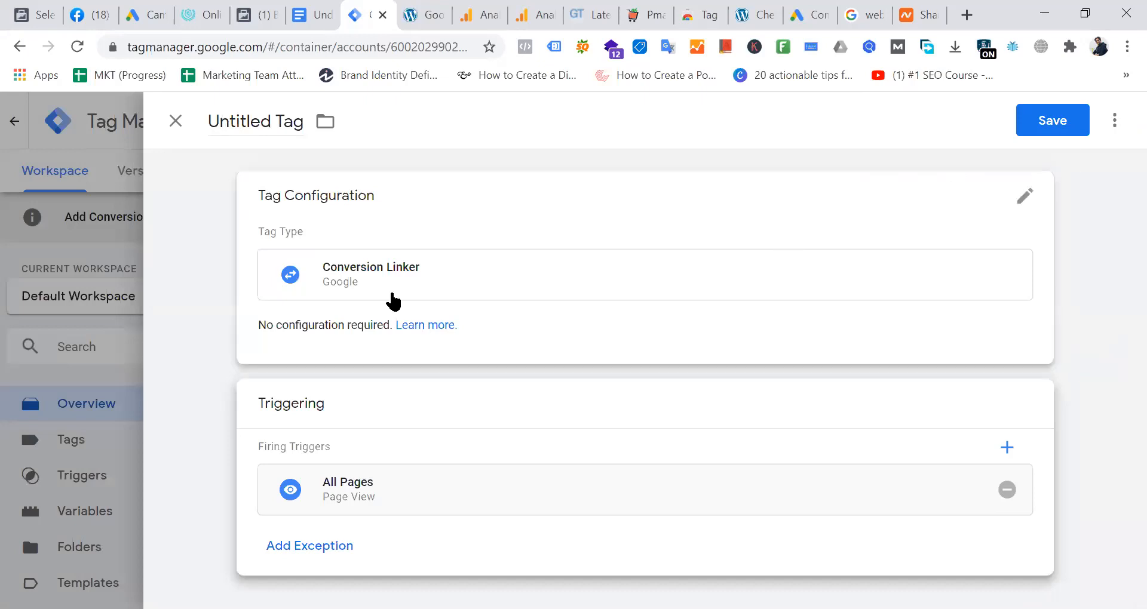
click(393, 301)
scroll(568, 311, down, 2)
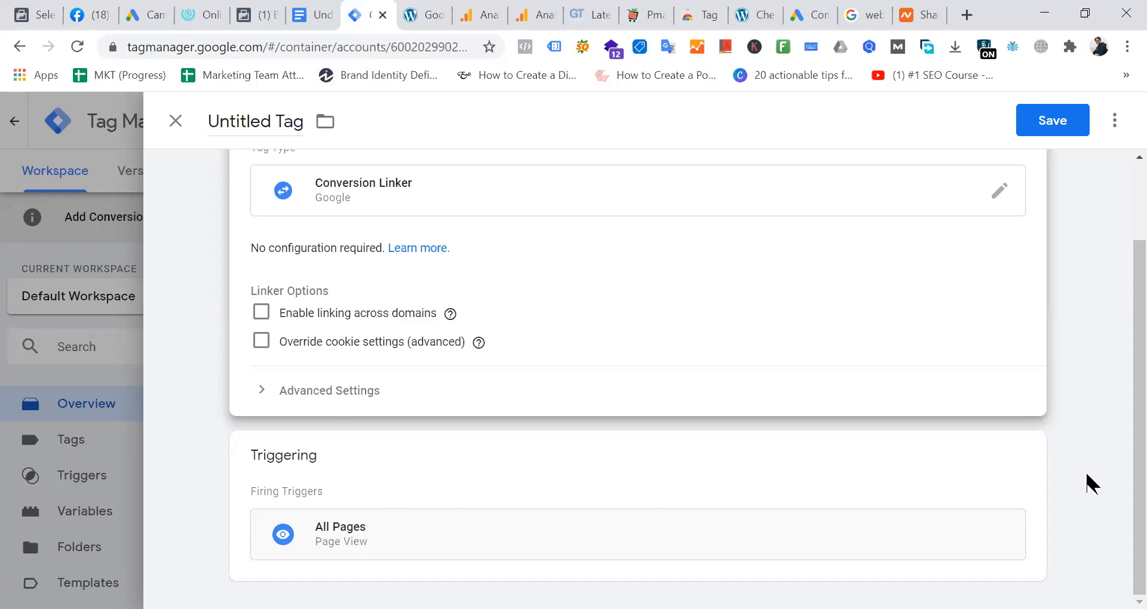
click(1019, 468)
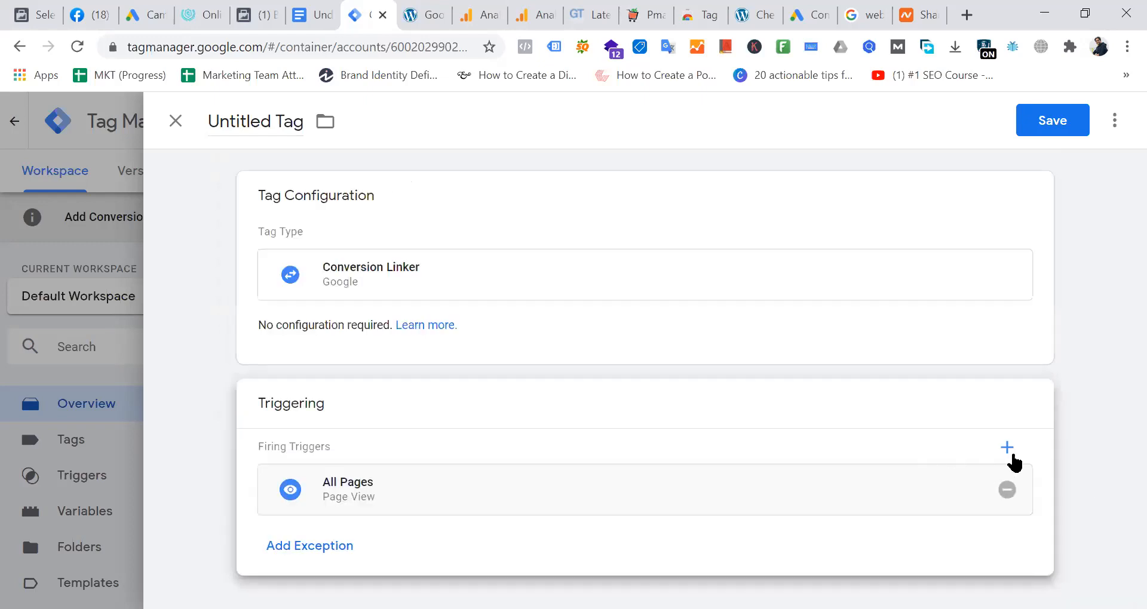
click(1007, 448)
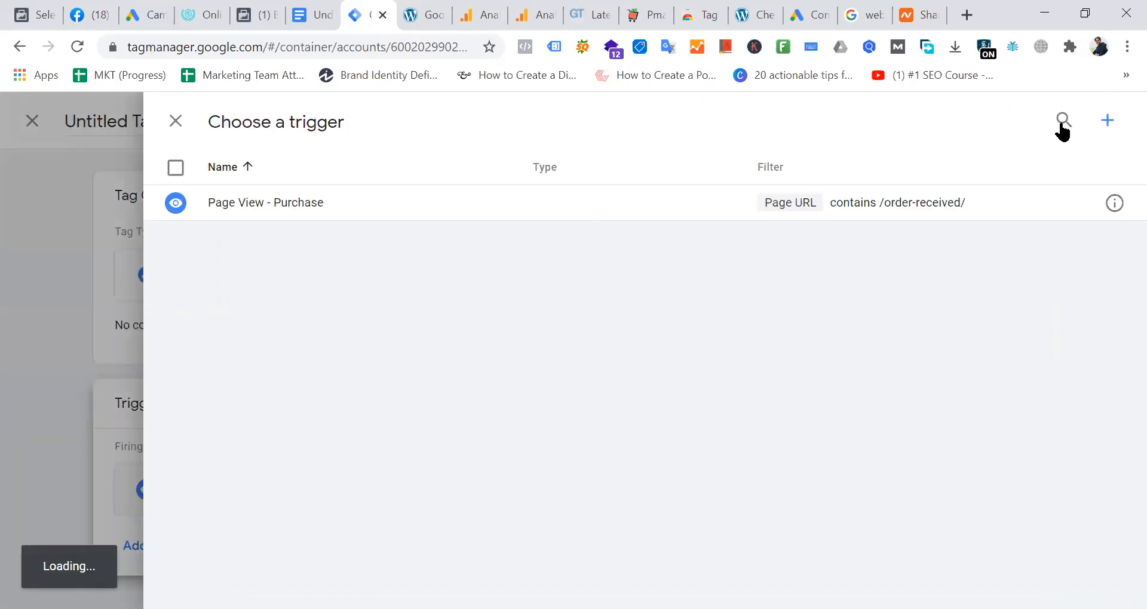
click(1106, 123)
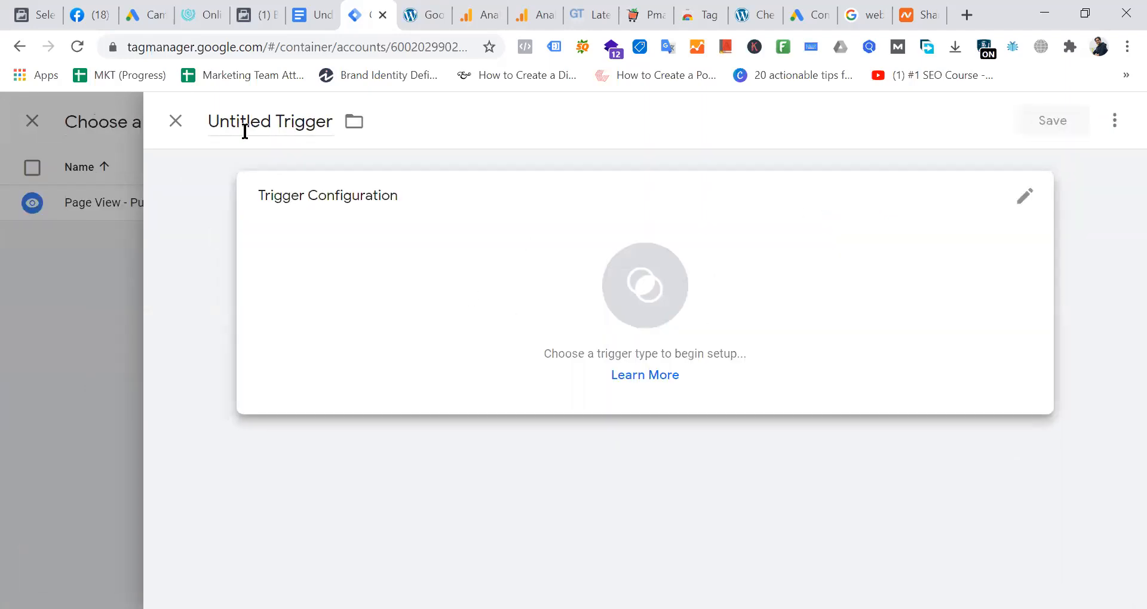
click(186, 132)
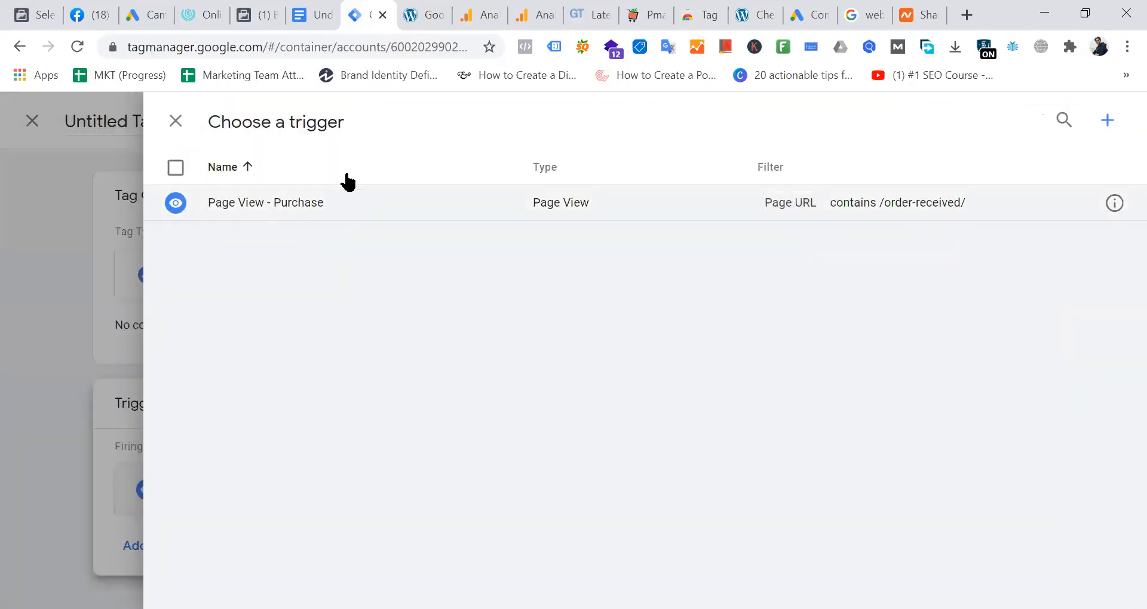
click(173, 122)
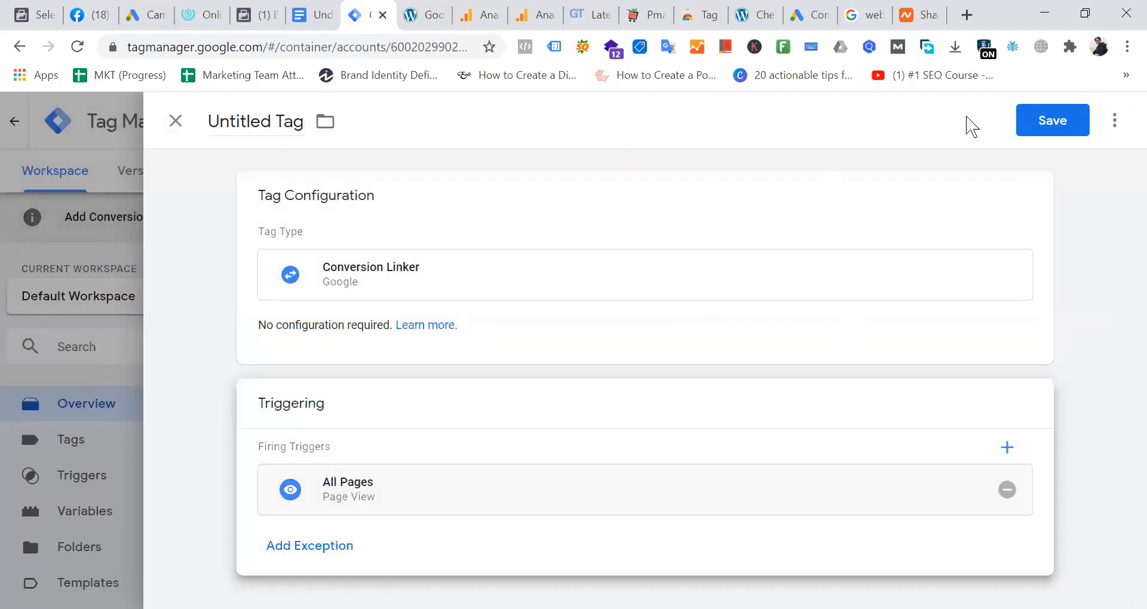
Save the new tag under its suggested name
click(1051, 130)
click(734, 392)
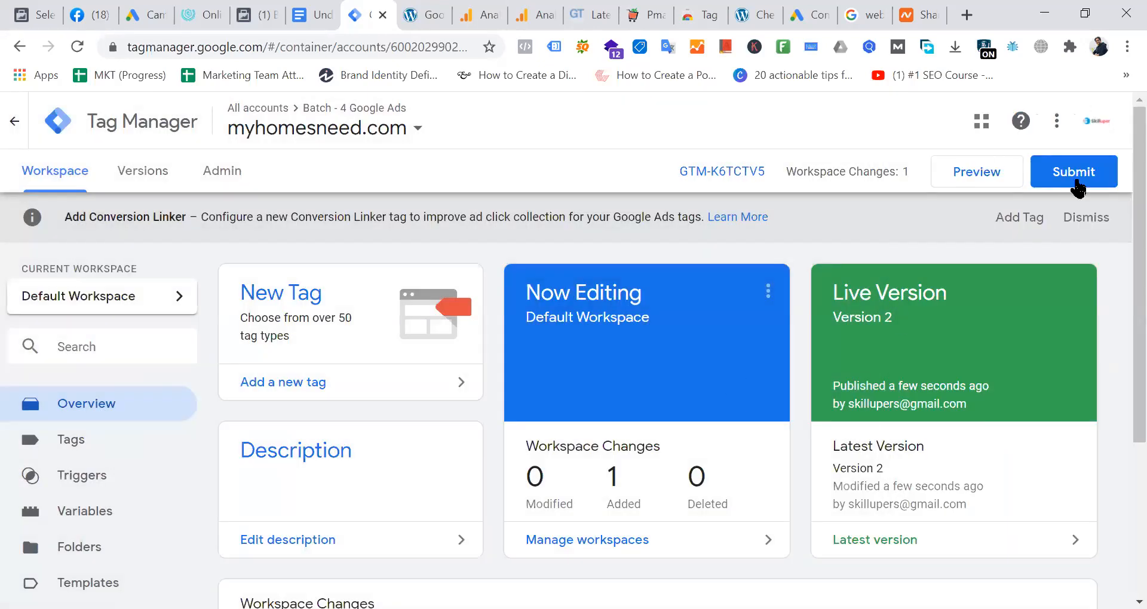
Publish the workspace changes as a version named "Conversion Linker Tag" and return to the workspace overview
click(1077, 171)
click(412, 330)
text(Con)
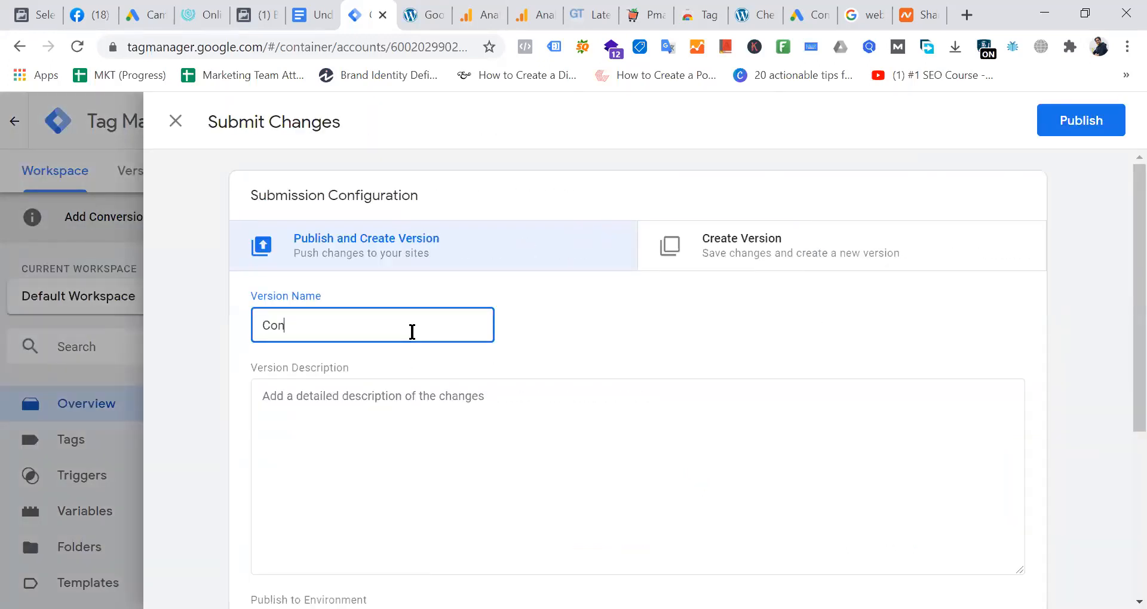
text(version Linker Tag)
click(1098, 127)
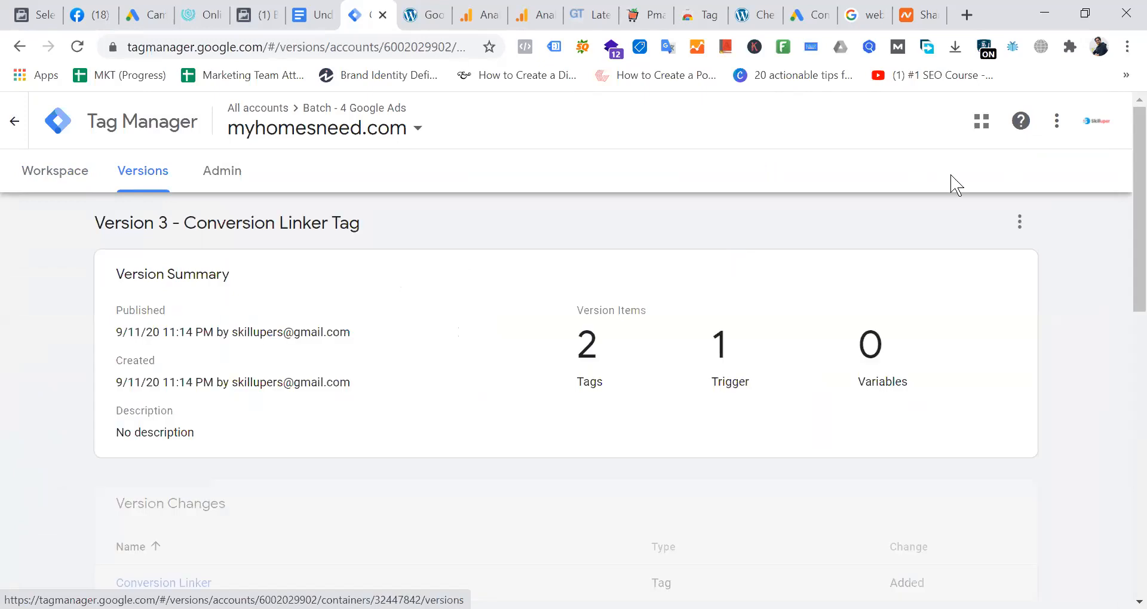
click(66, 173)
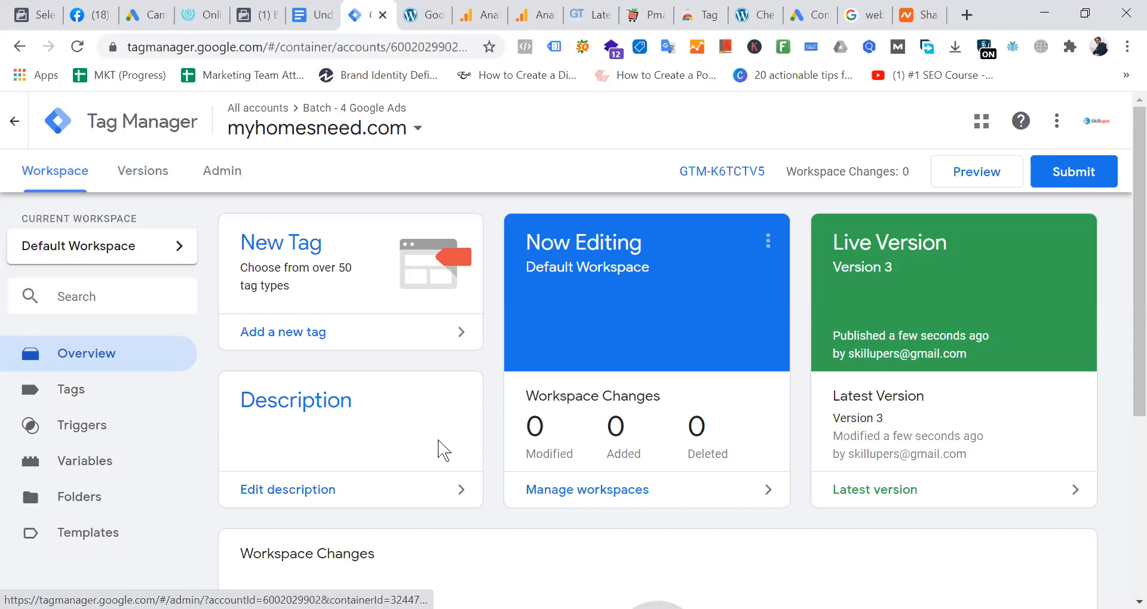
Open khelbeibangladesh.com in a new browser tab and look through its homepage sections
click(968, 15)
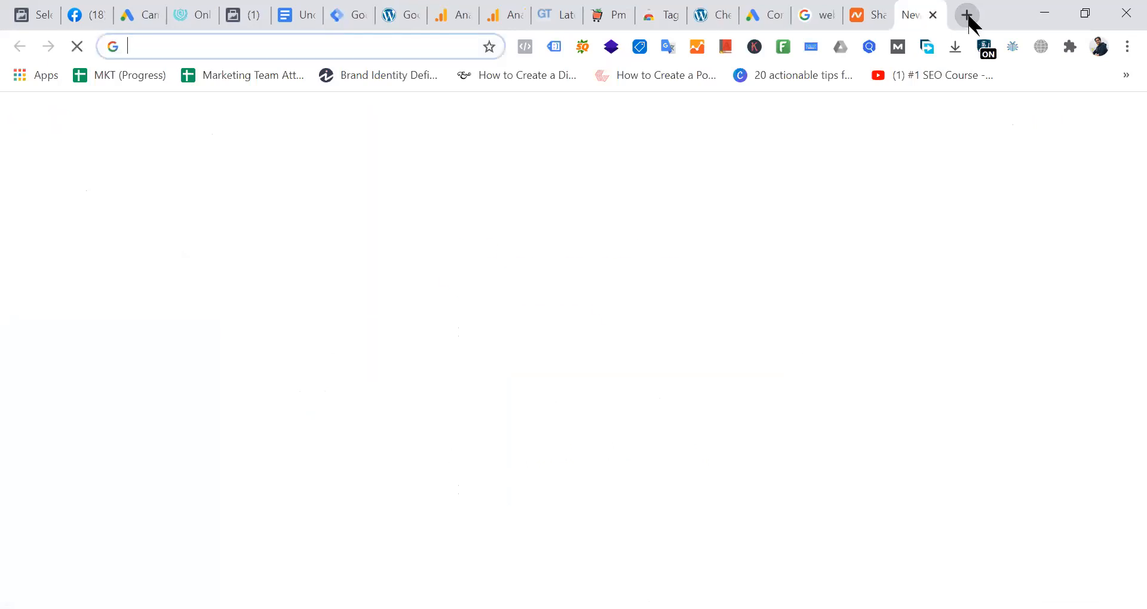
text(khel)
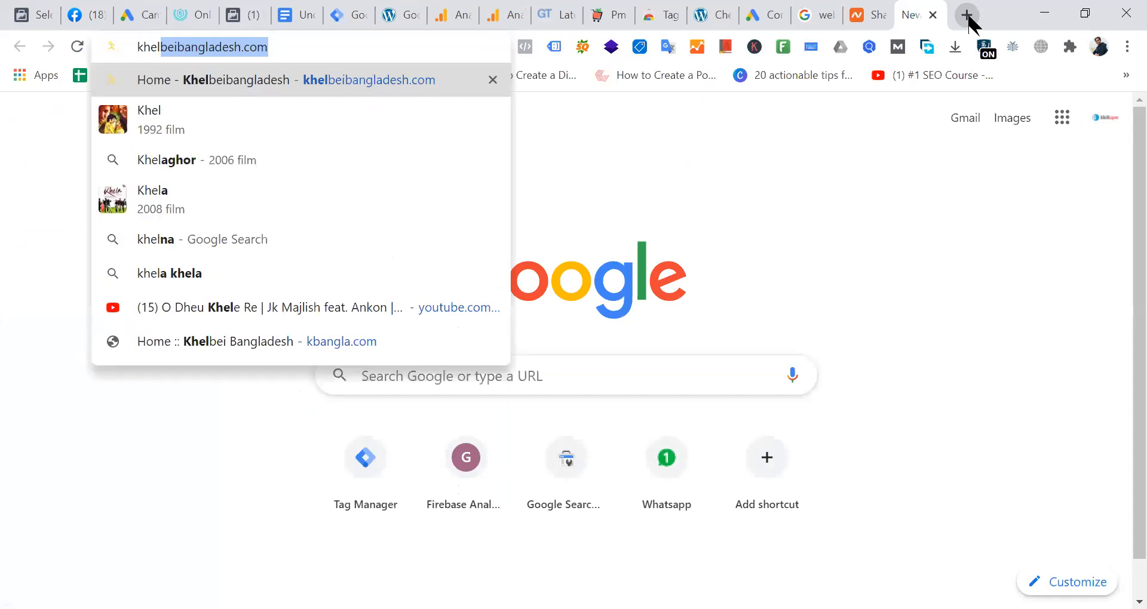
key(Return)
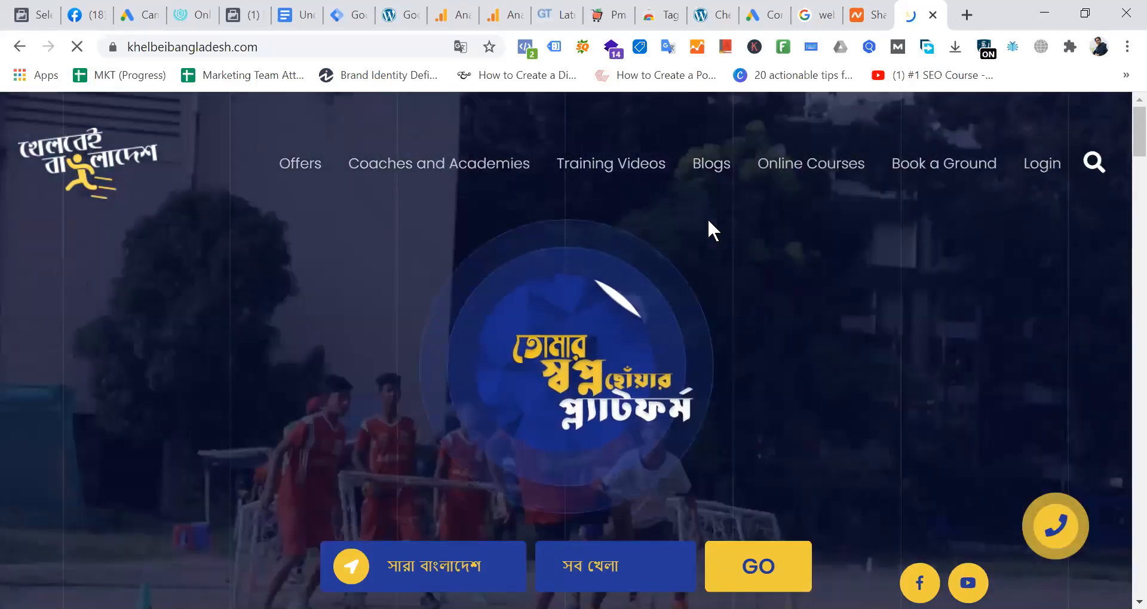
scroll(709, 221, down, 4)
scroll(708, 221, down, 10)
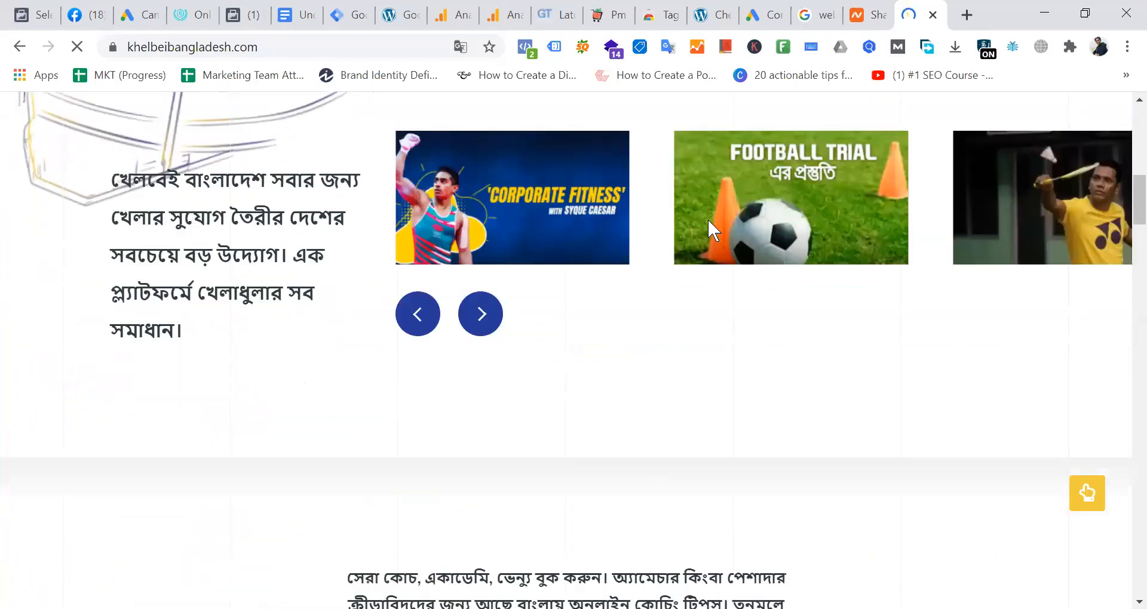
scroll(692, 257, up, 10)
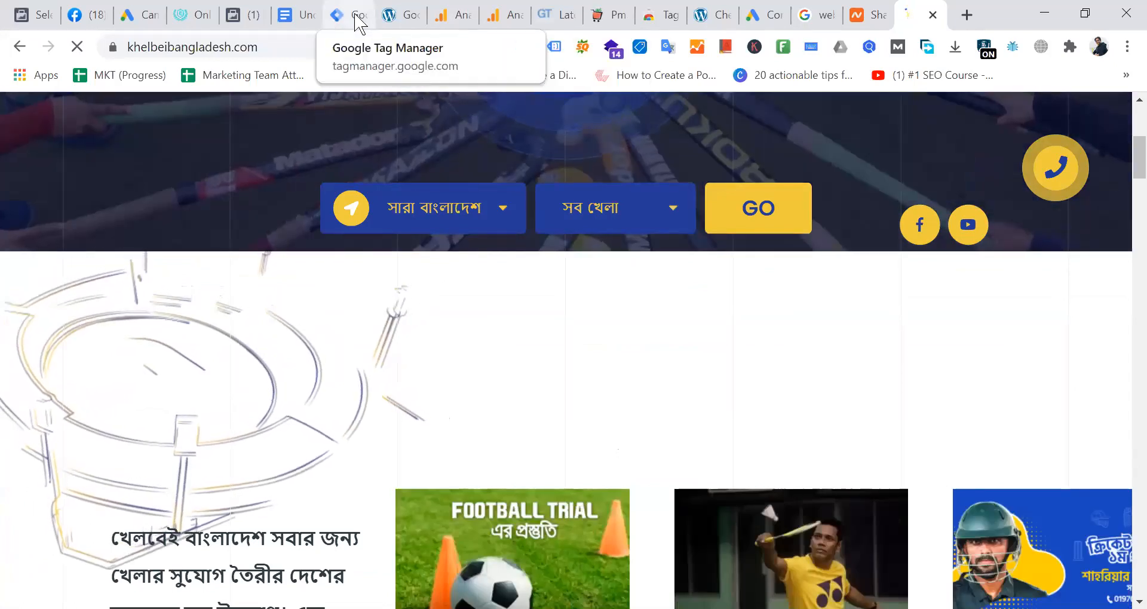
scroll(732, 335, down, 12)
scroll(849, 334, down, 15)
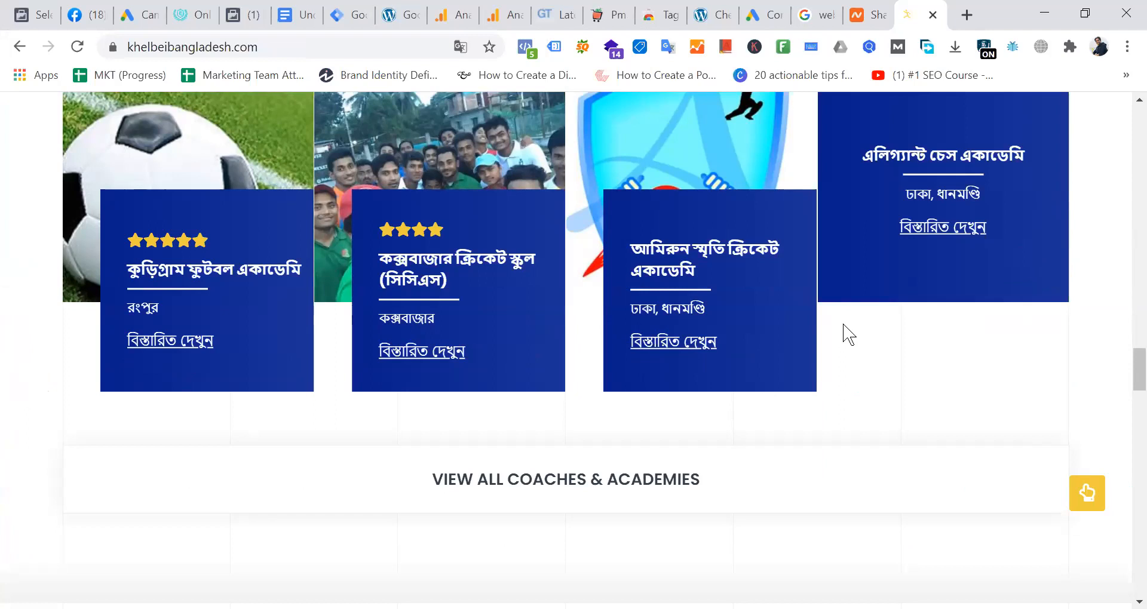
scroll(848, 334, up, 20)
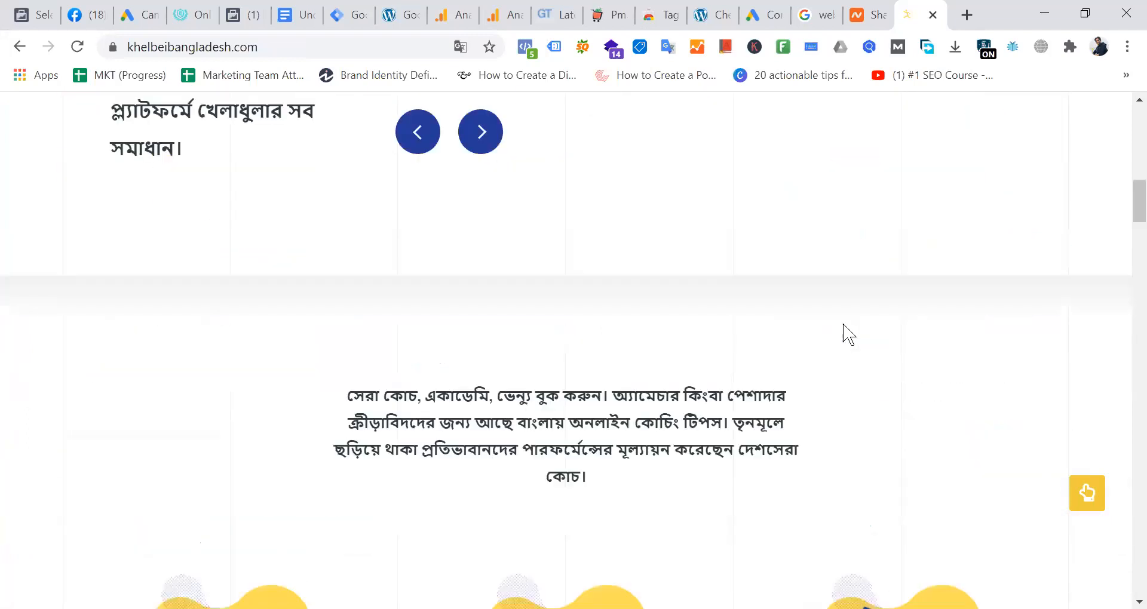
Return to Tag Manager and review the Batch - 4 Google Ads account's settings and user permissions in the admin area
scroll(848, 334, up, 6)
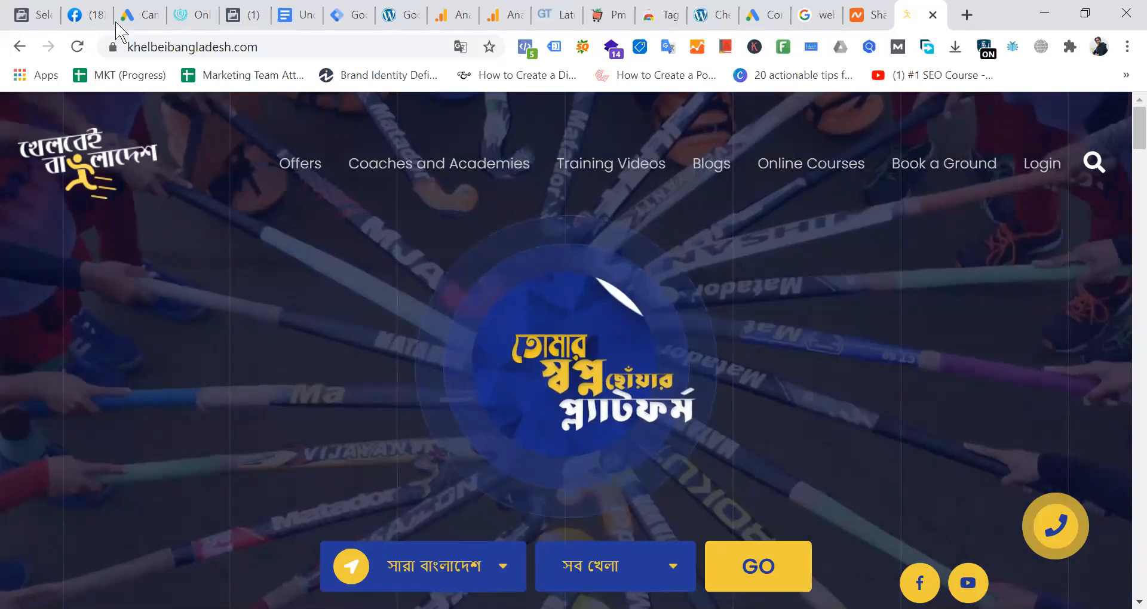
click(131, 10)
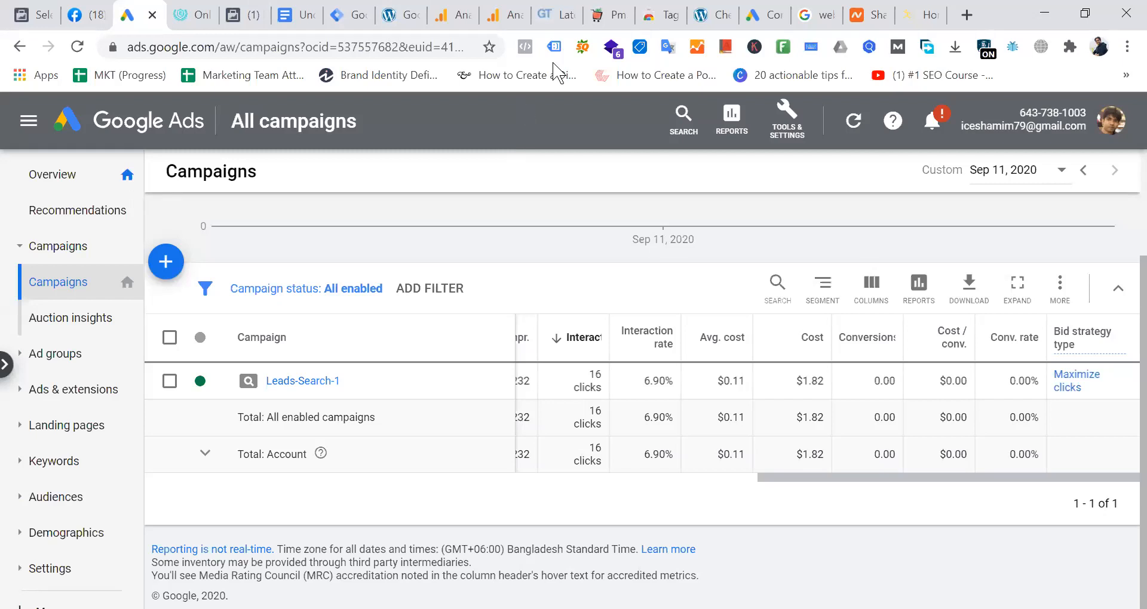
click(354, 23)
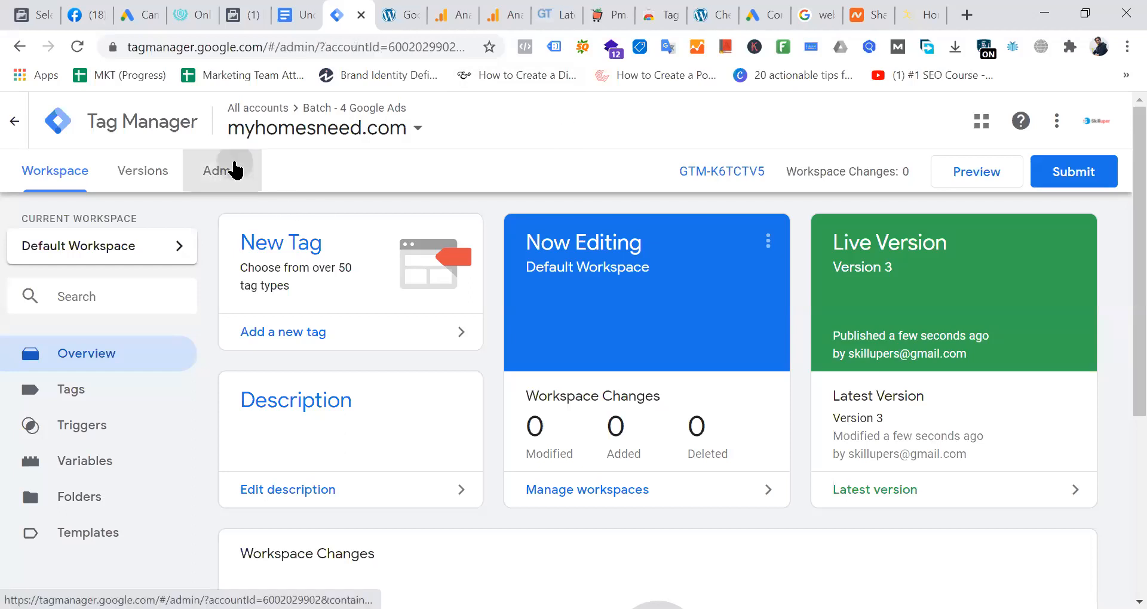
click(233, 170)
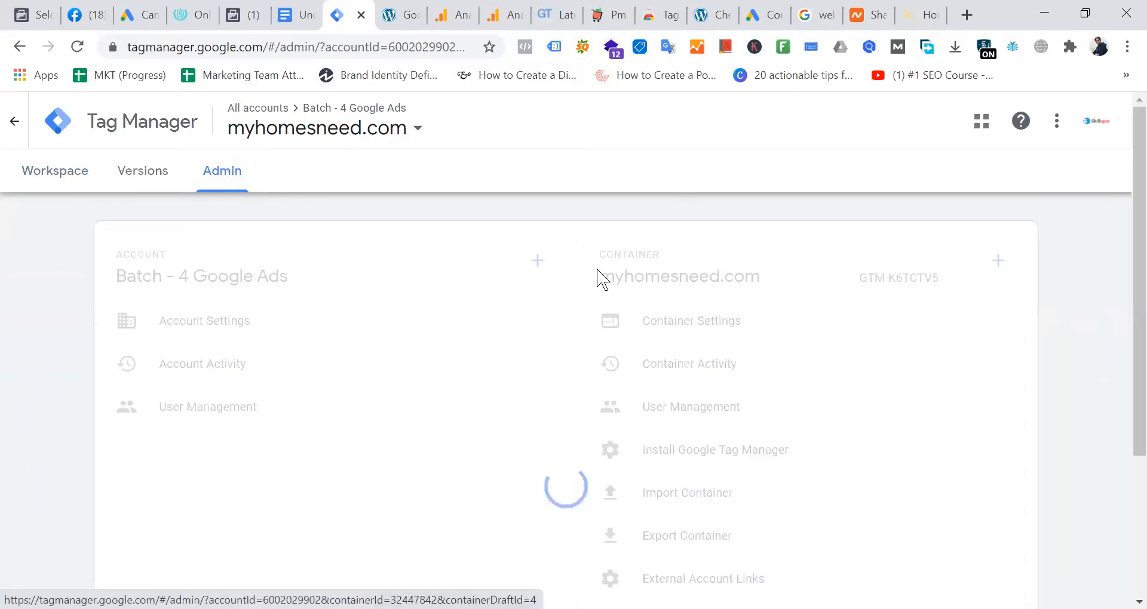
click(256, 332)
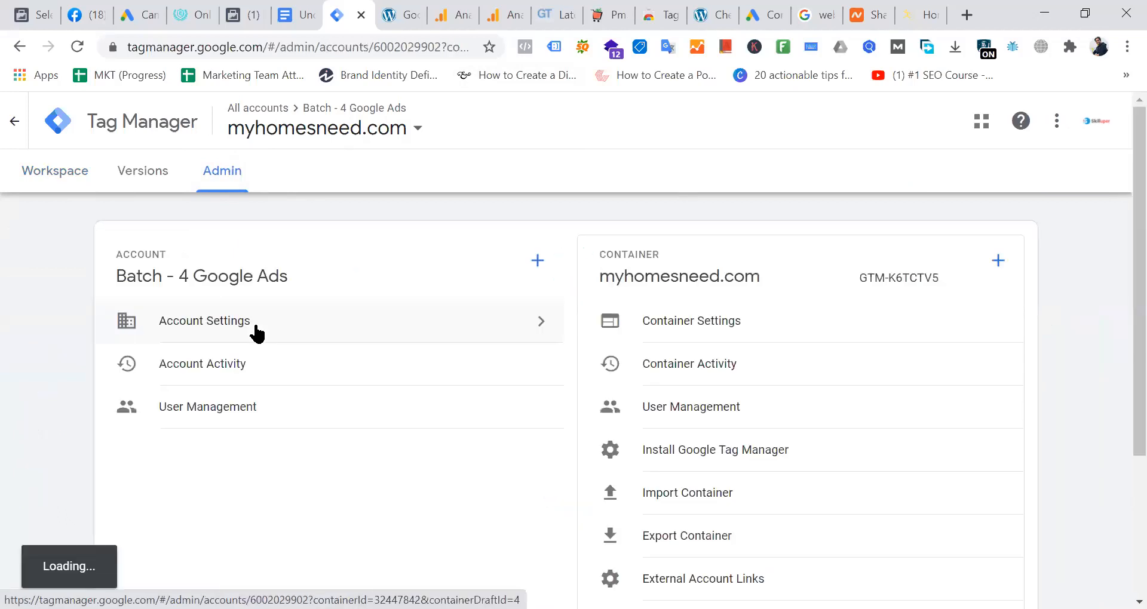
scroll(489, 346, down, 2)
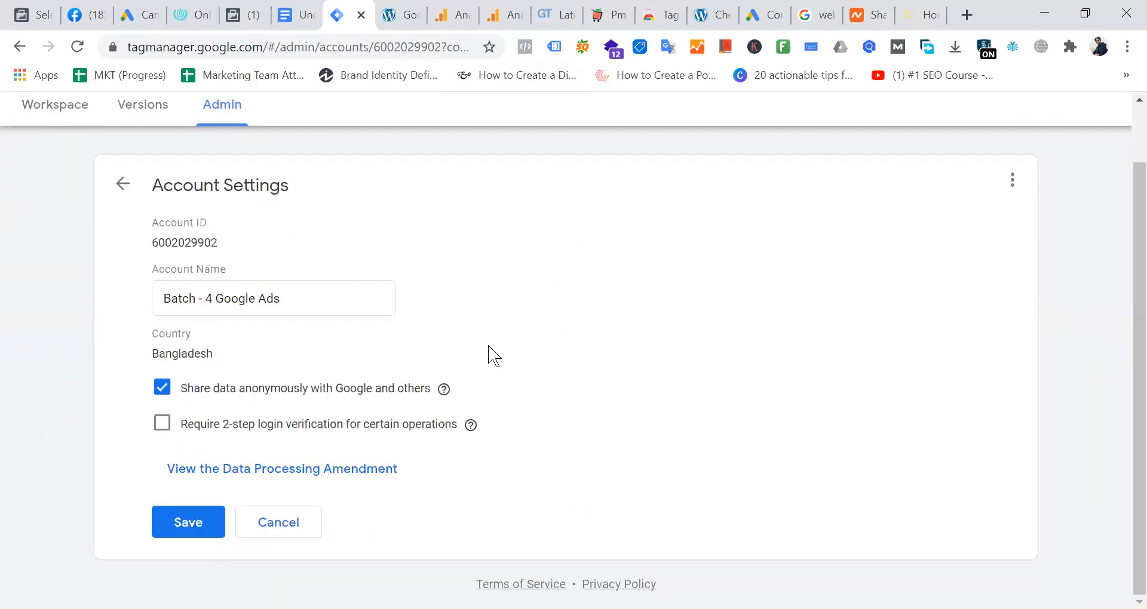
click(281, 528)
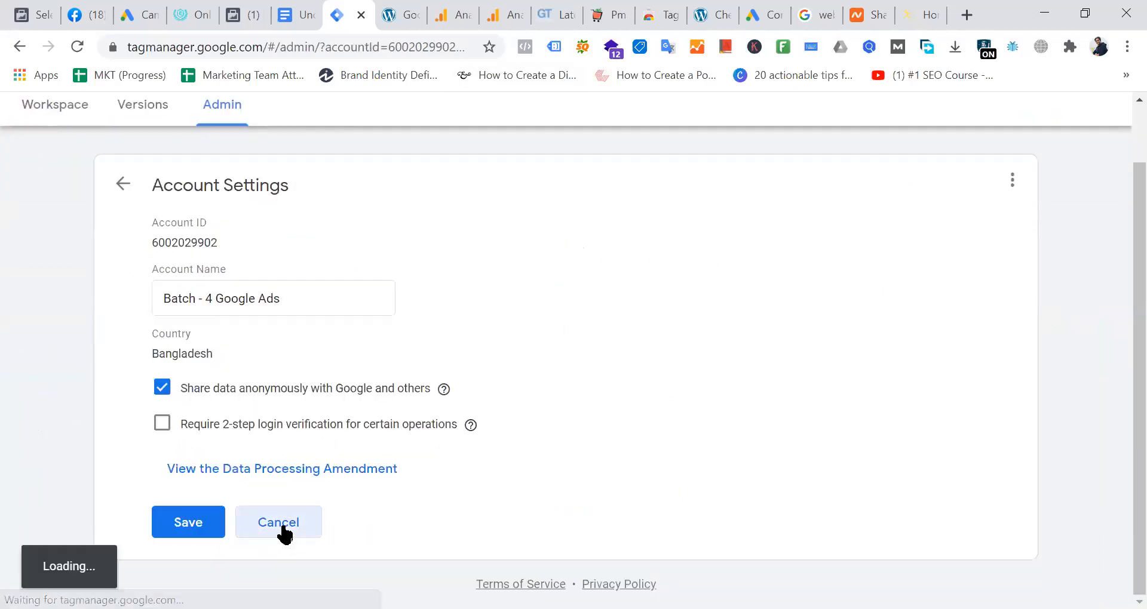
click(233, 358)
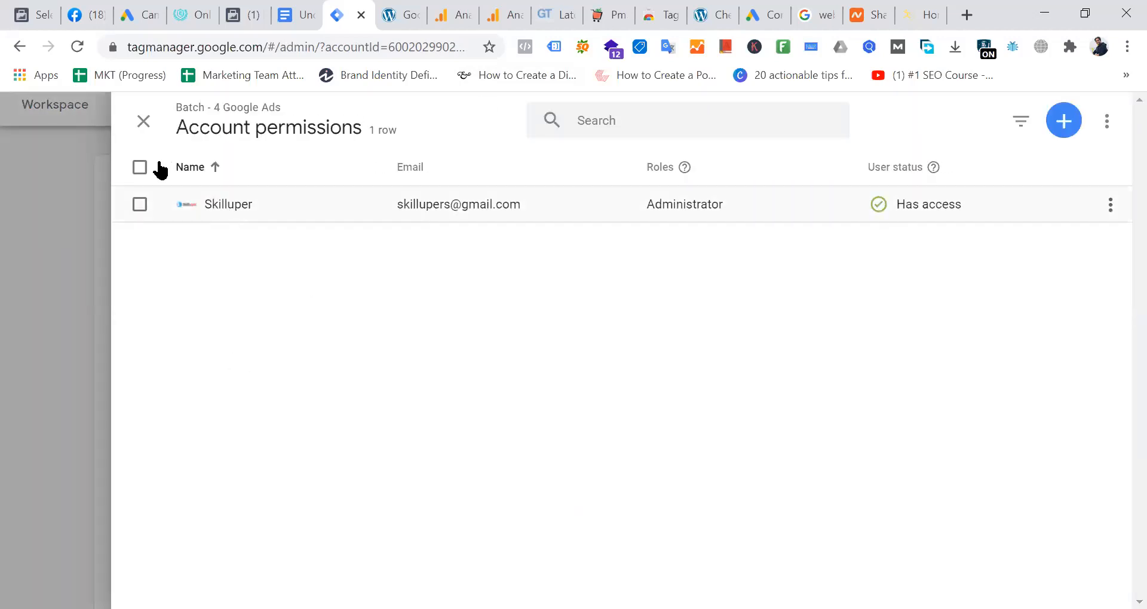
click(137, 126)
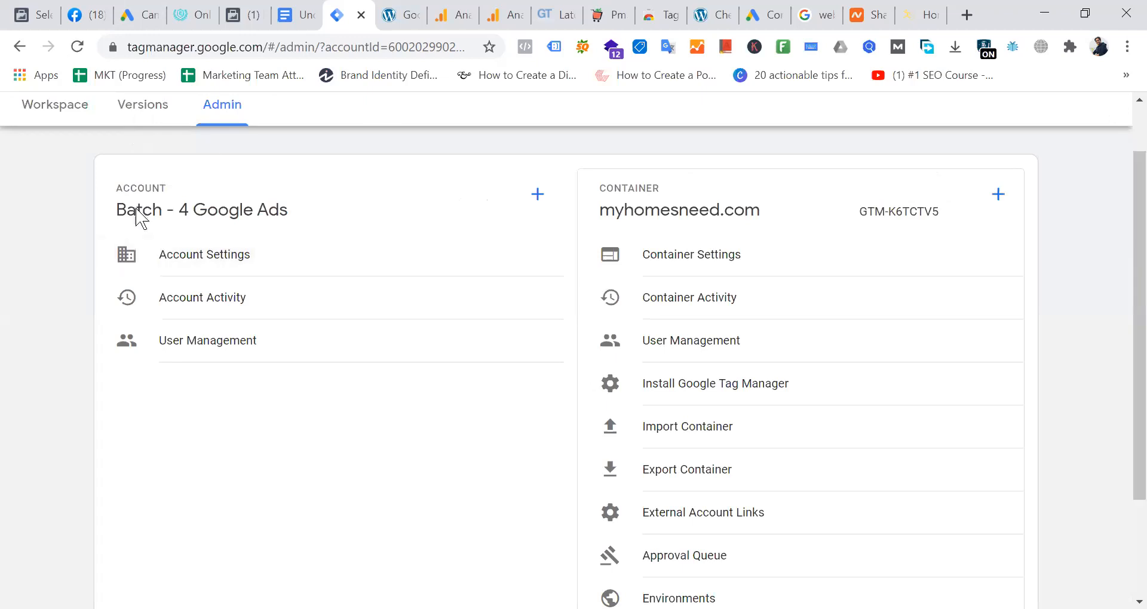
Start a new user invitation for the Batch - 4 Google Ads account and try switching the Administrator permission on and off
click(249, 353)
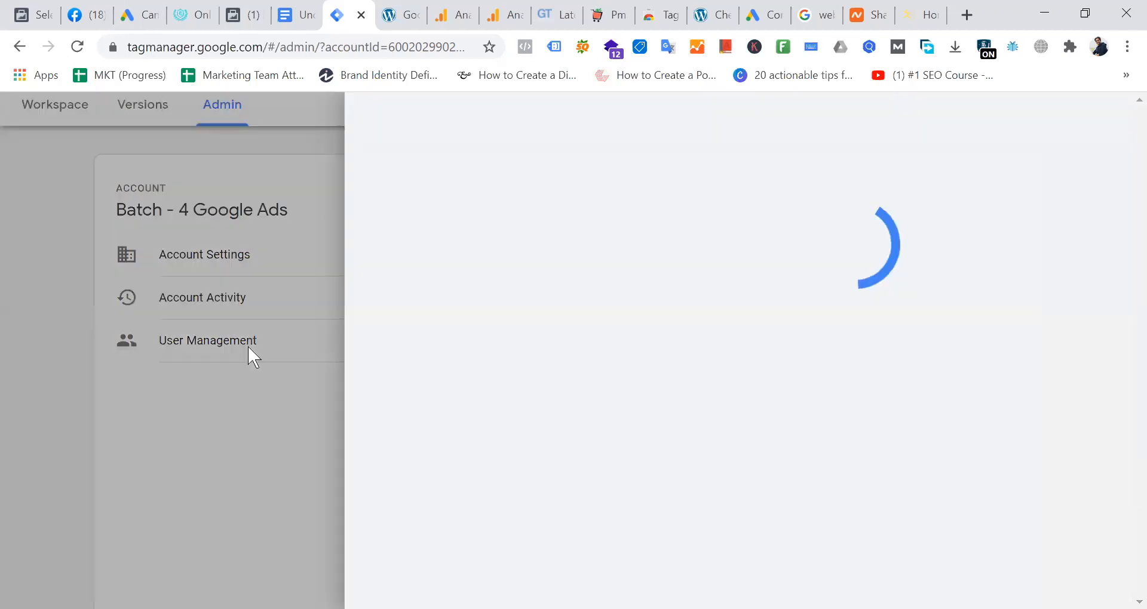
click(1064, 125)
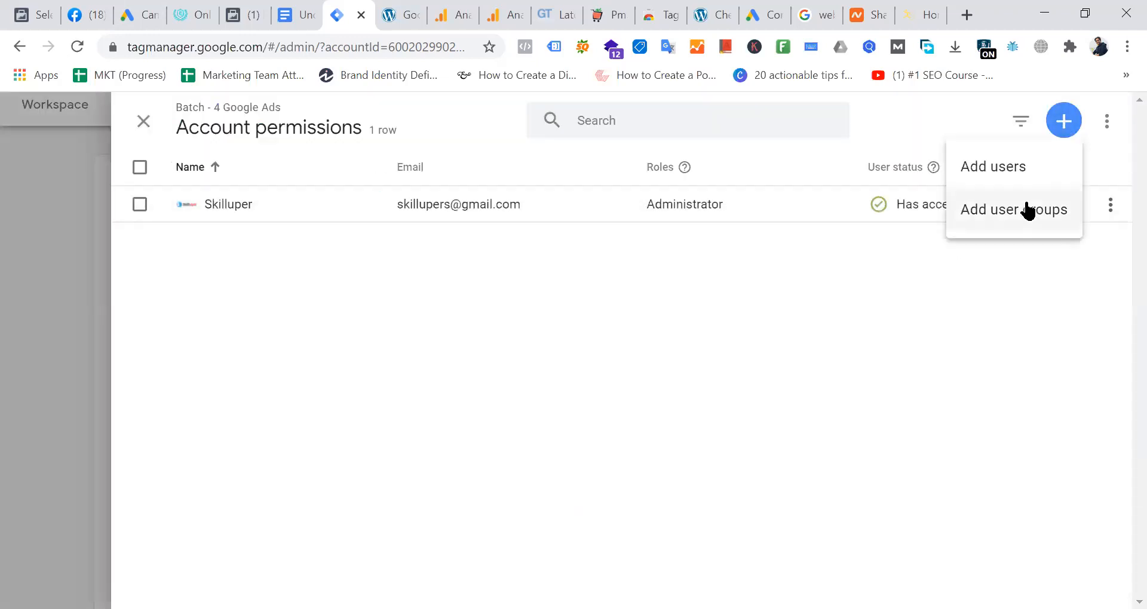
click(1014, 184)
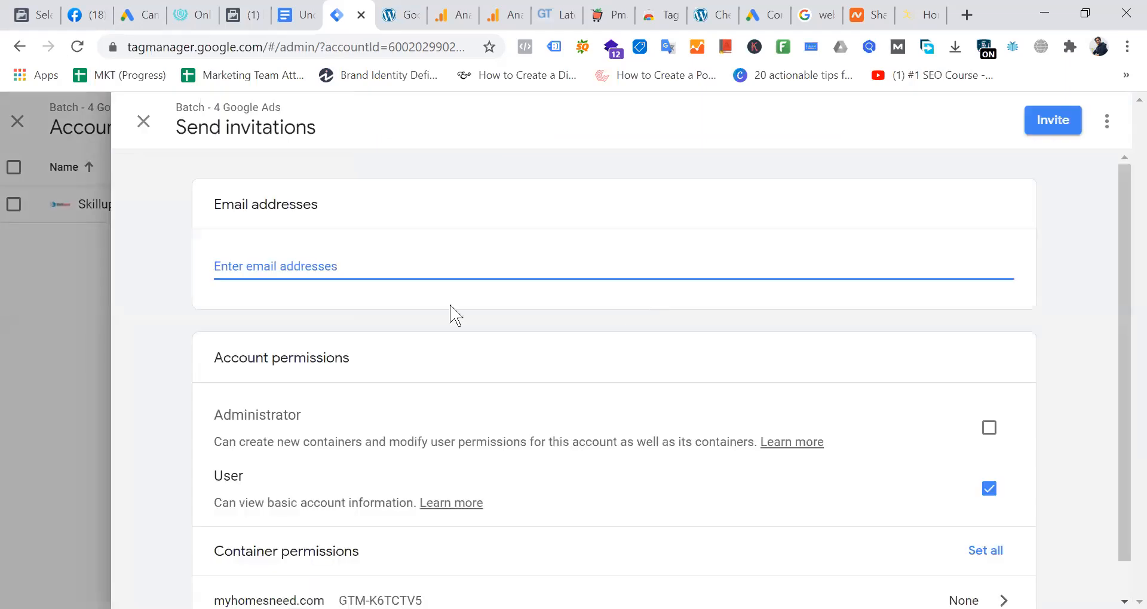
scroll(804, 302, down, 1)
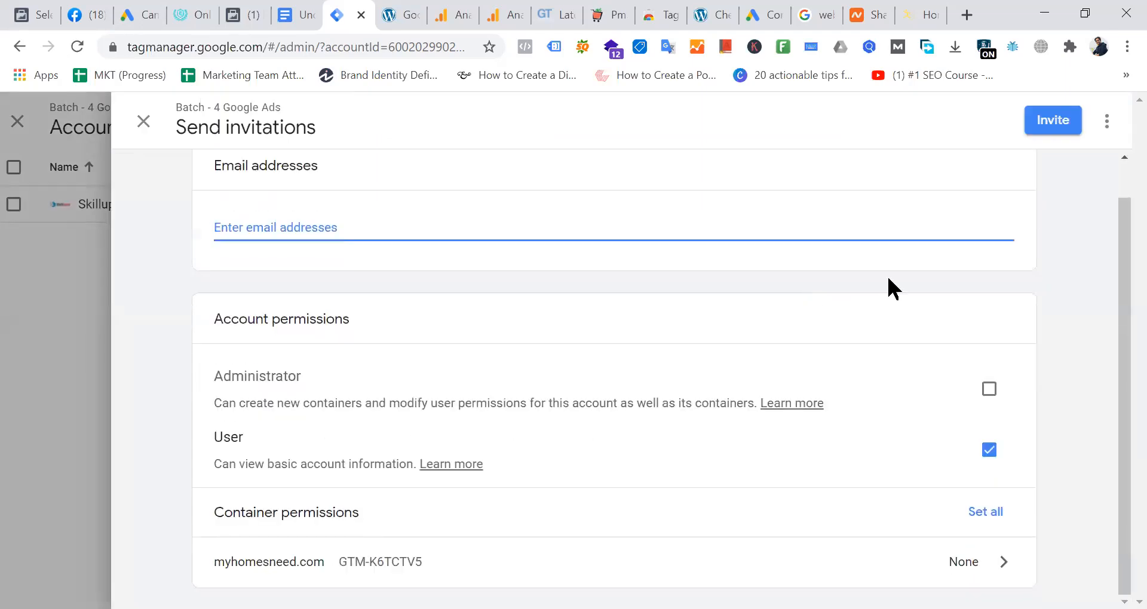
click(990, 392)
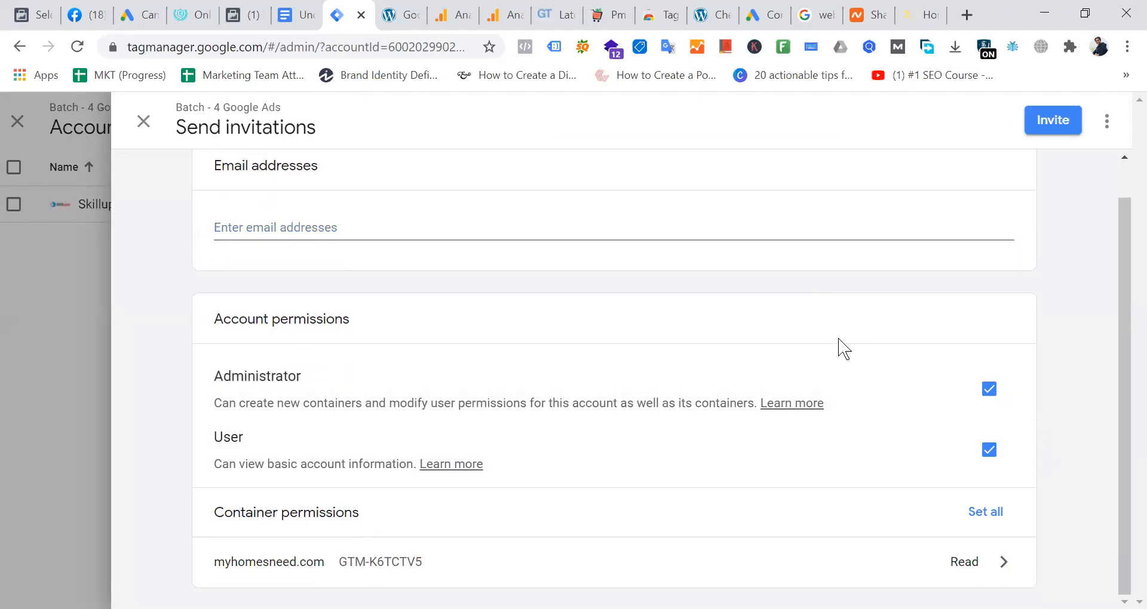
click(989, 390)
click(989, 389)
click(988, 394)
Leave the invitation form without saving and close the account permissions
click(145, 123)
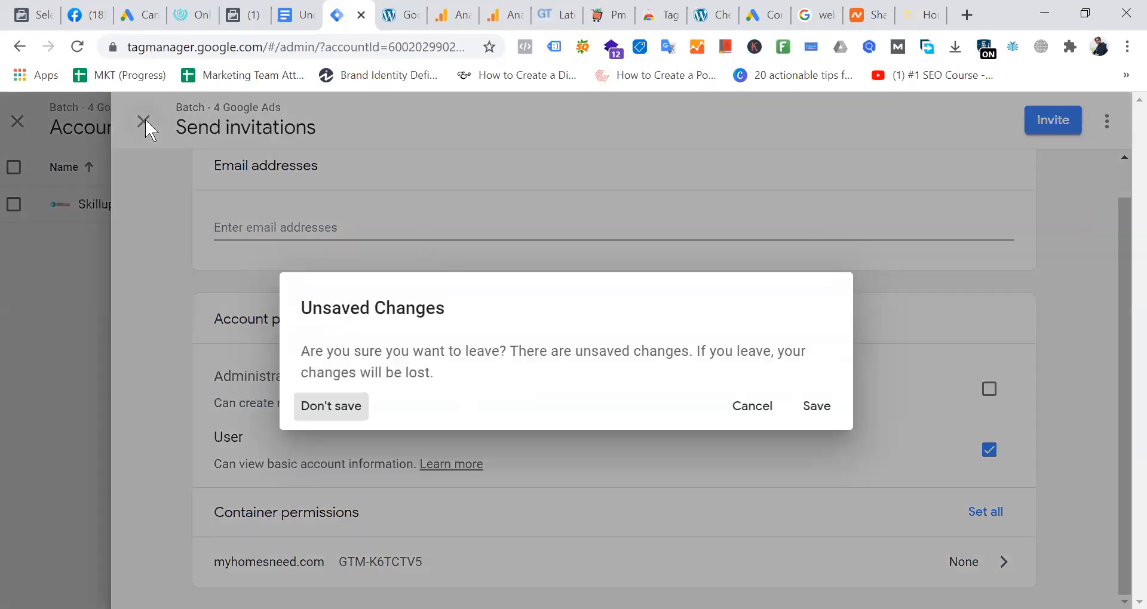
click(818, 411)
click(816, 432)
click(142, 123)
click(756, 409)
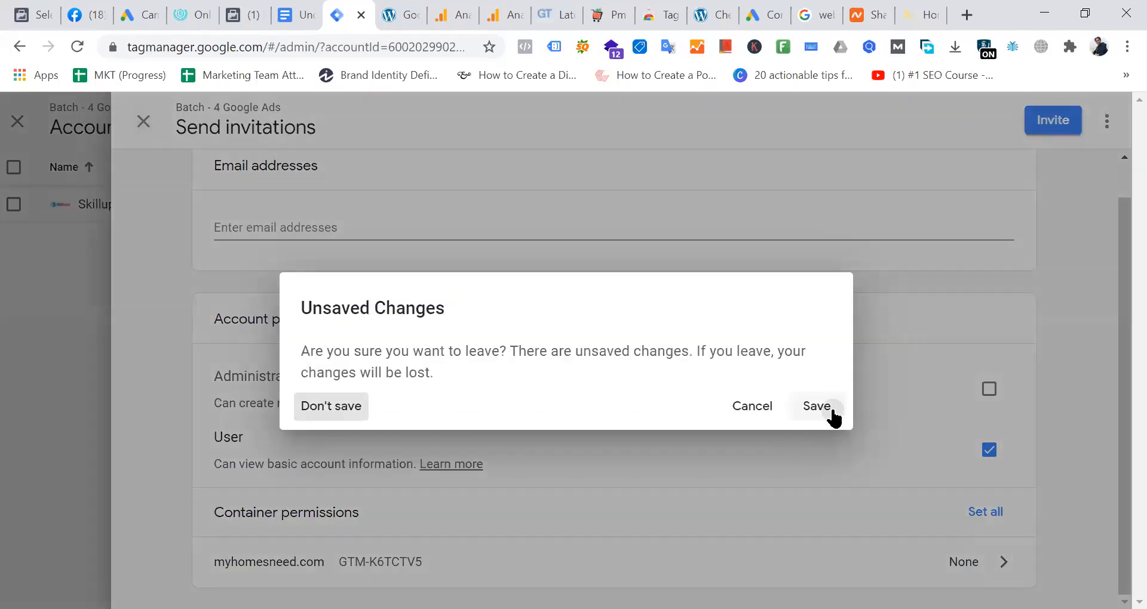
click(829, 411)
click(804, 423)
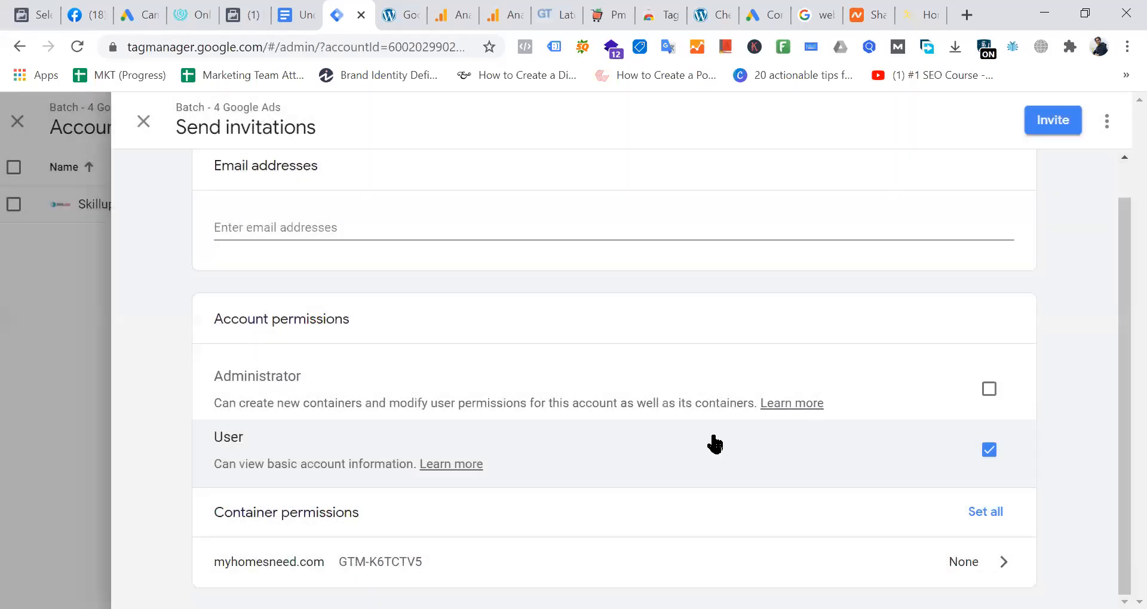
click(141, 123)
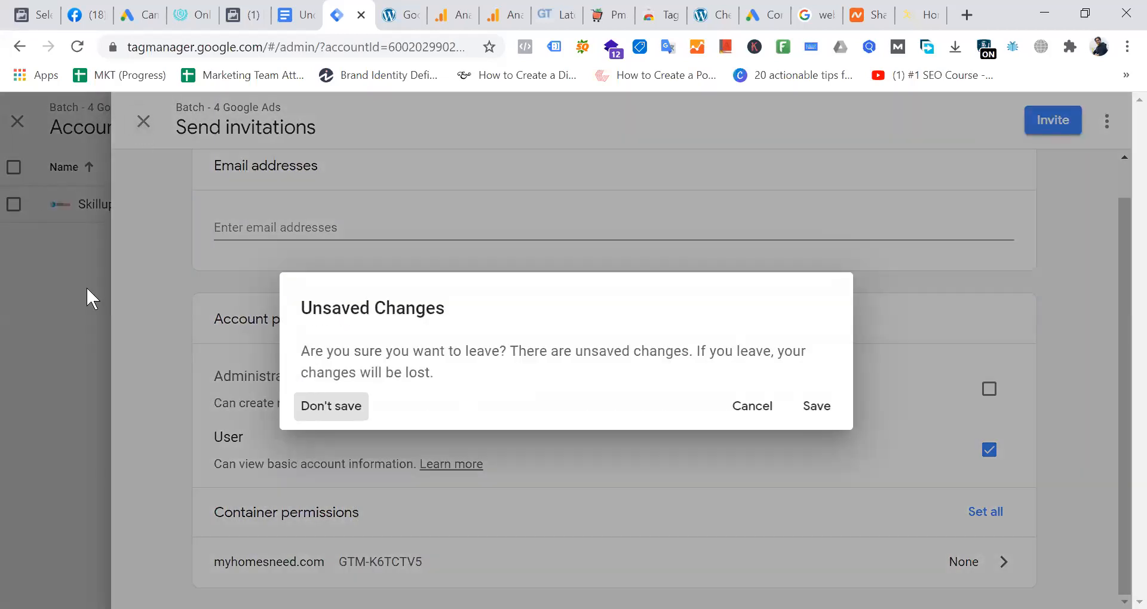
click(86, 286)
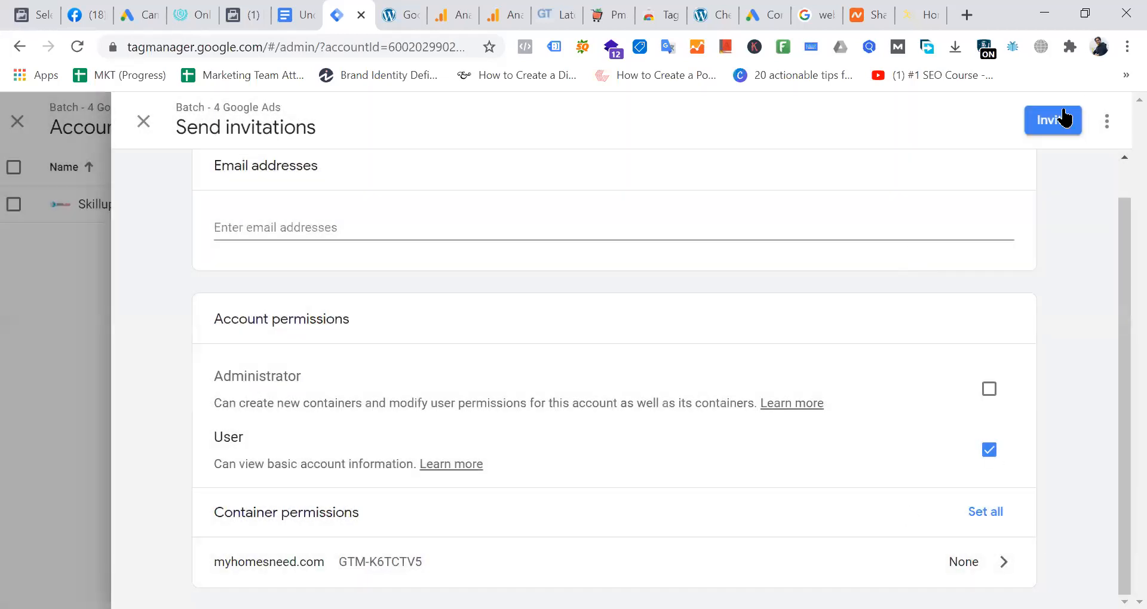
click(144, 121)
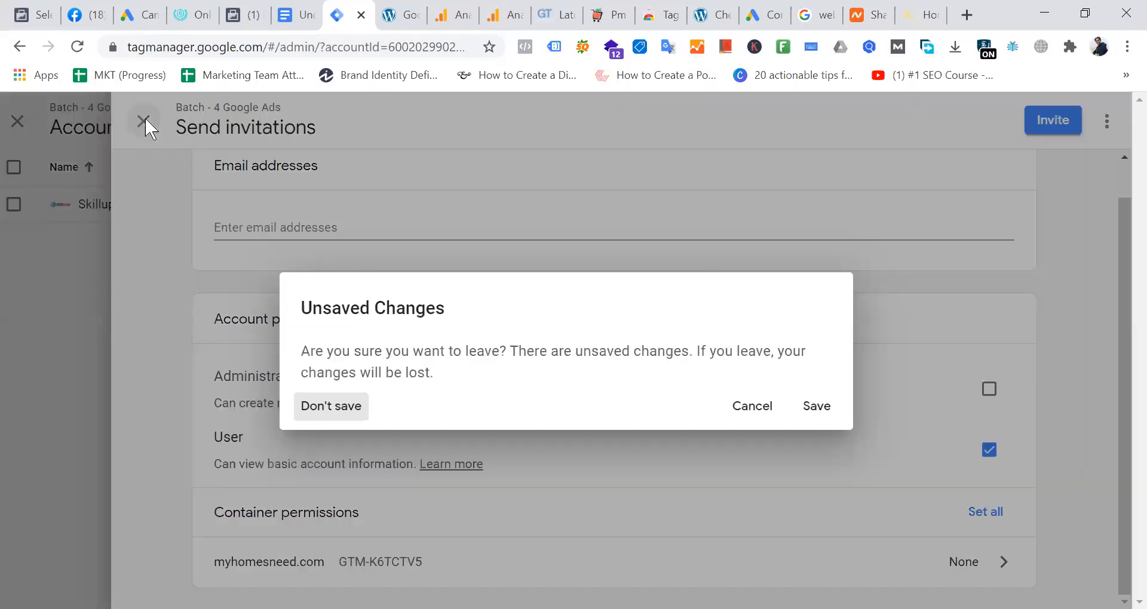
click(356, 407)
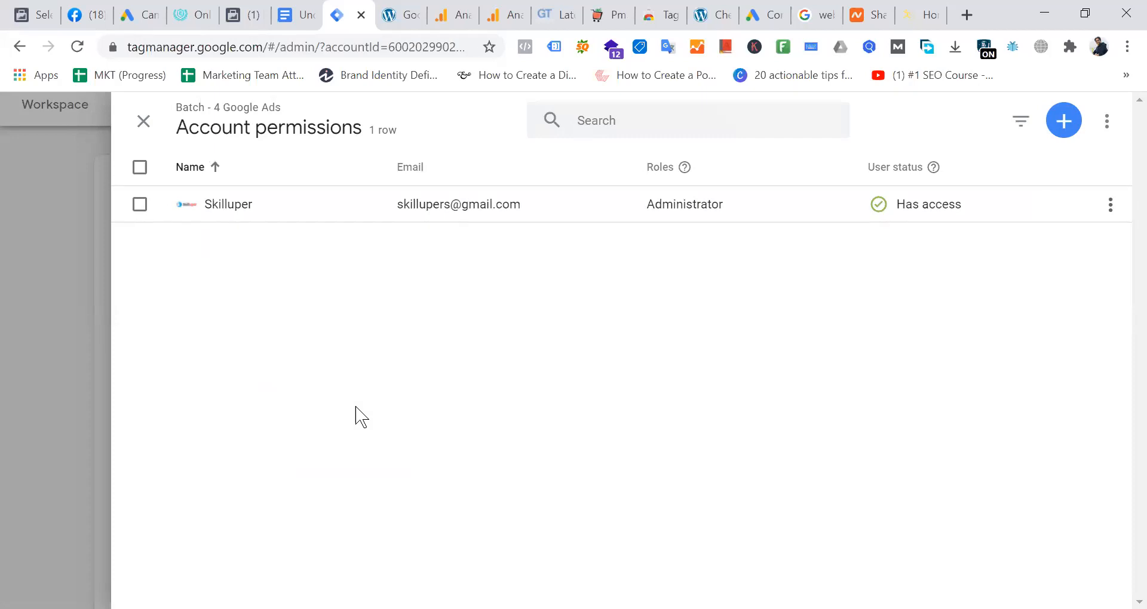
click(144, 124)
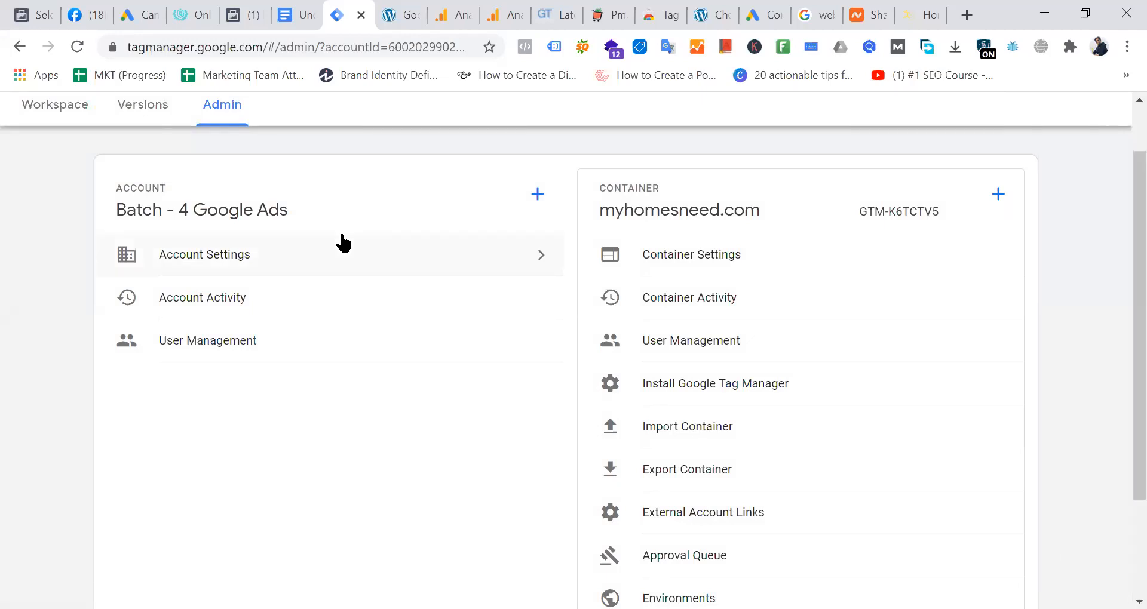
Look over the new container form, the myhomesneed.com container settings and its user permissions
click(996, 200)
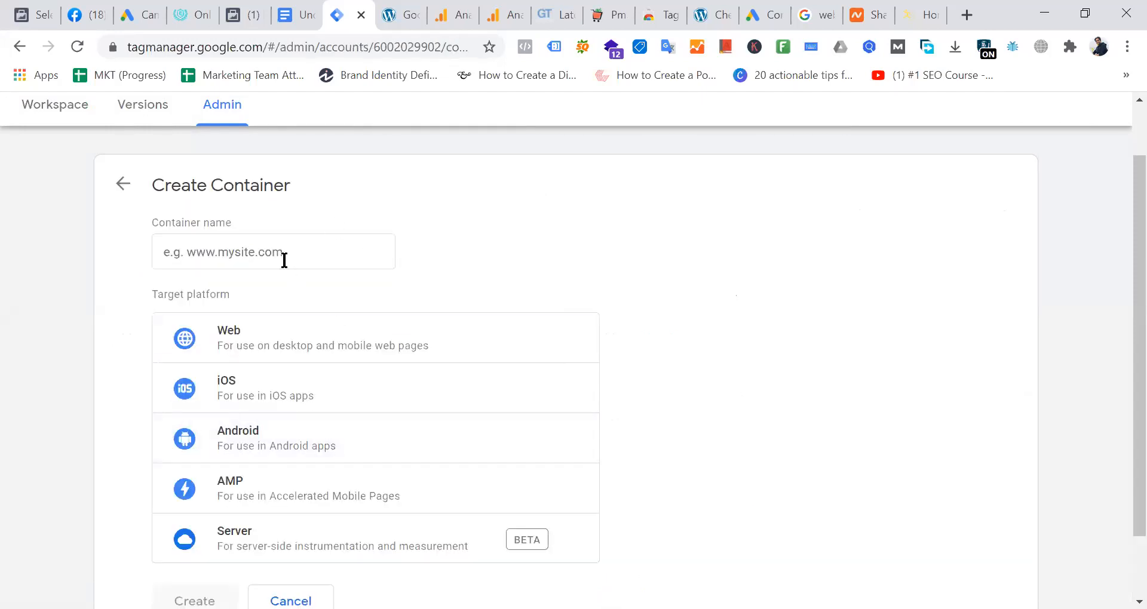
click(124, 186)
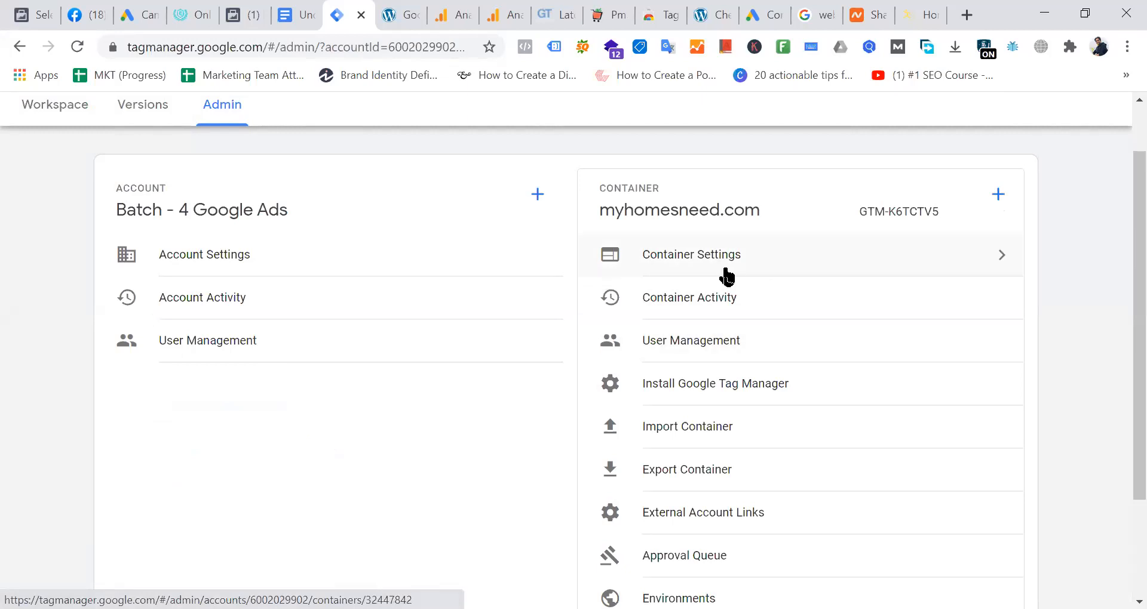
click(729, 263)
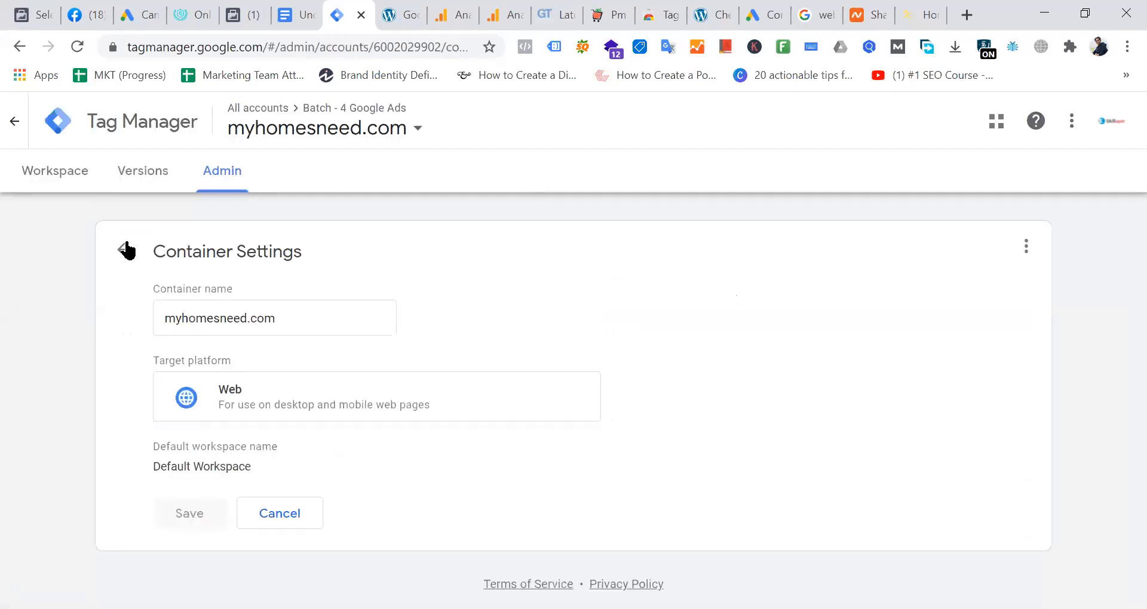
click(124, 252)
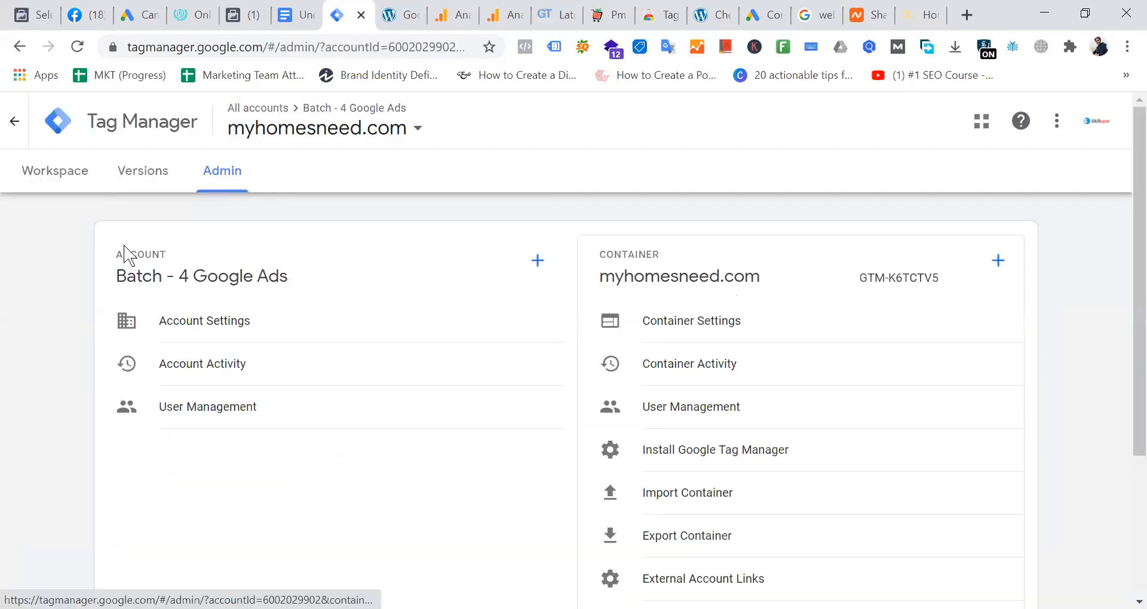
click(738, 419)
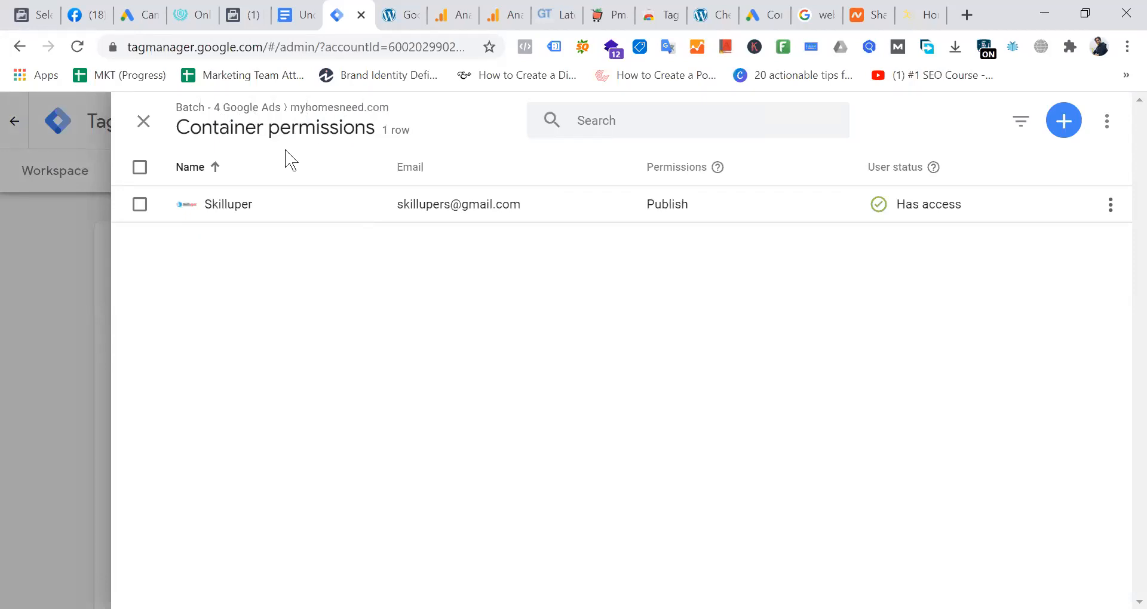
click(145, 123)
Go to the list of all Tag Manager accounts and enable Tag Assistant on that page
click(63, 133)
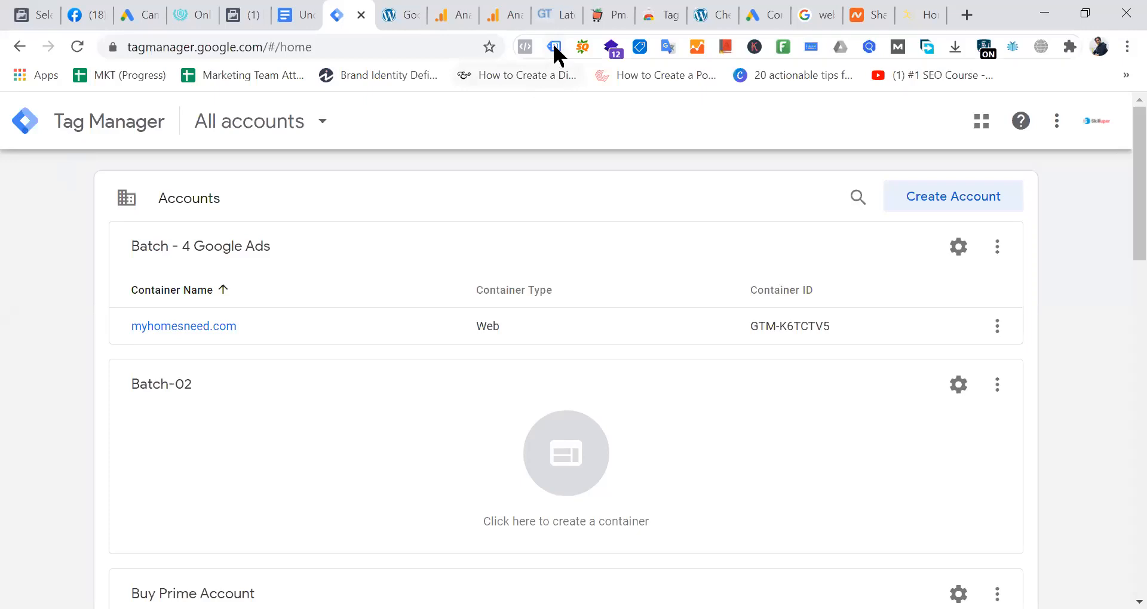
click(203, 229)
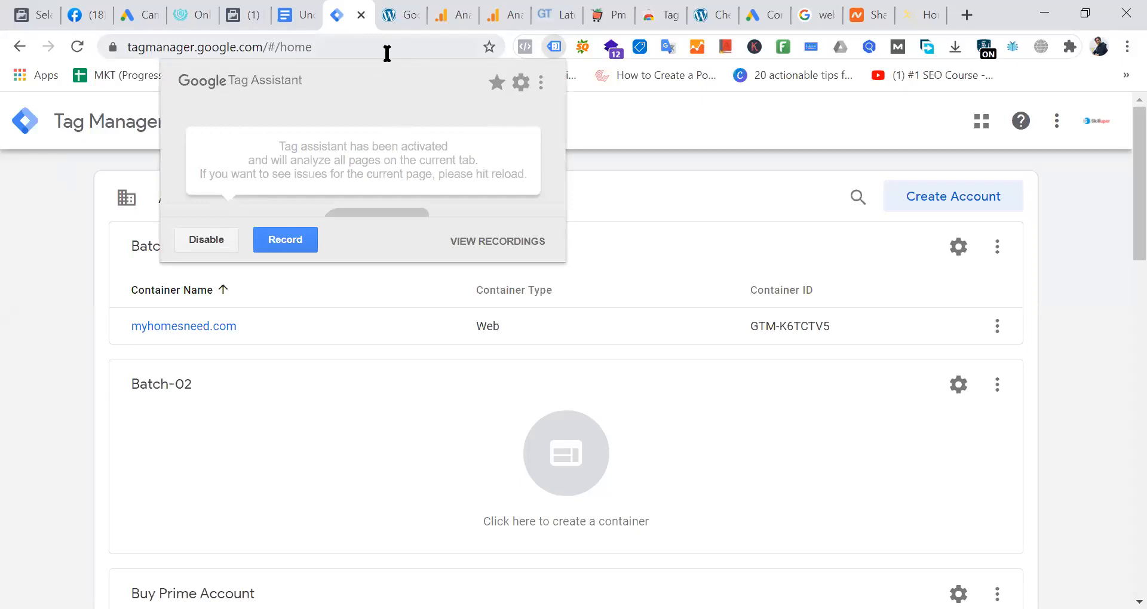
Search for agoda in a new browser tab and open the agoda.com website
click(973, 17)
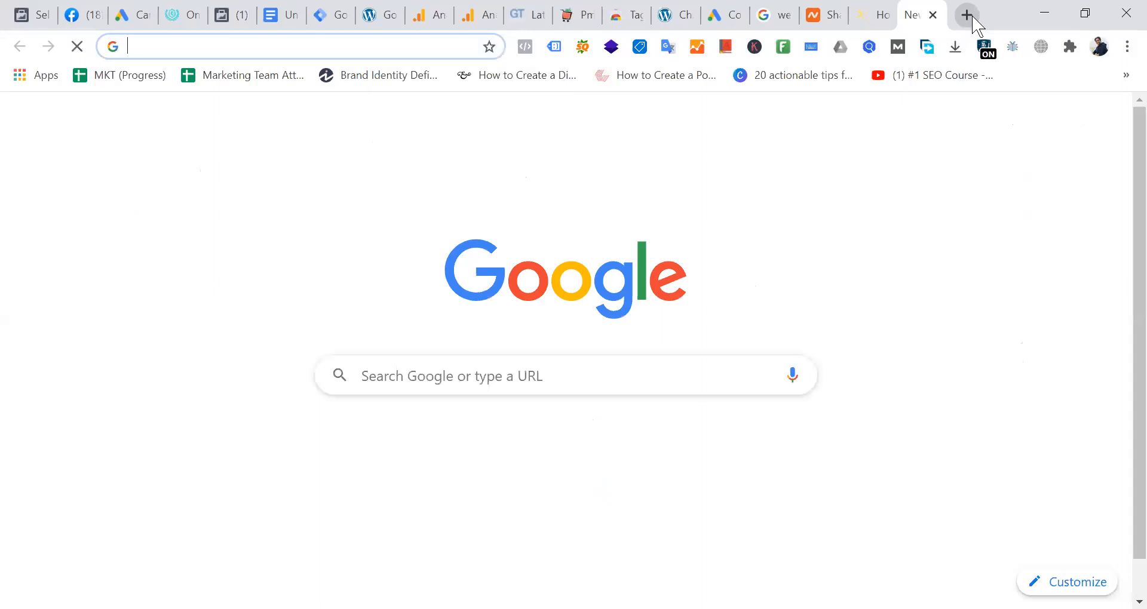
text(agoda)
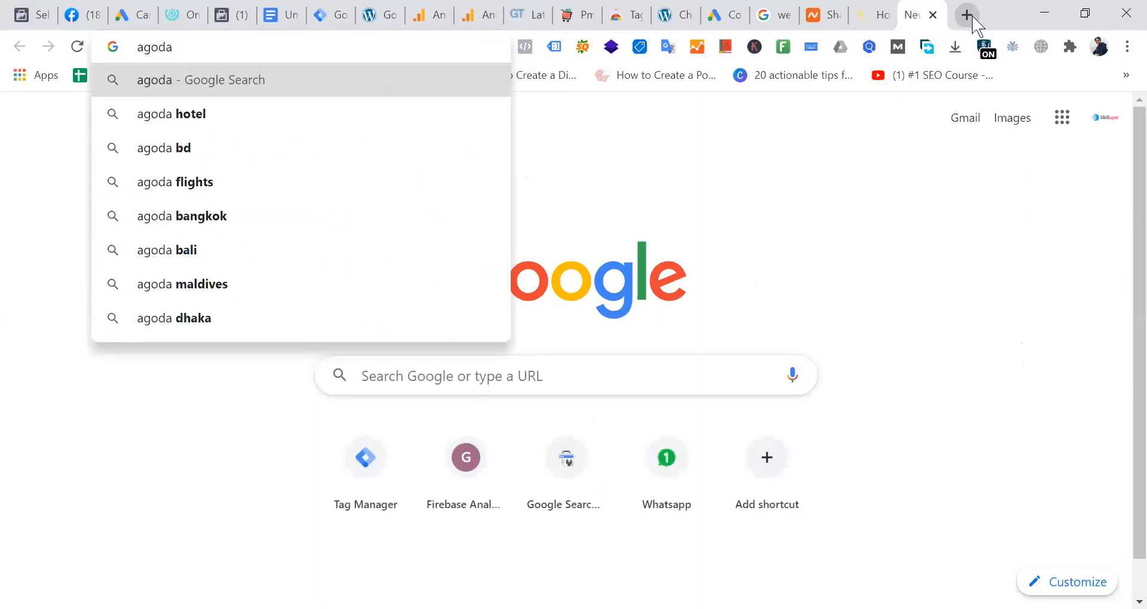
key(Return)
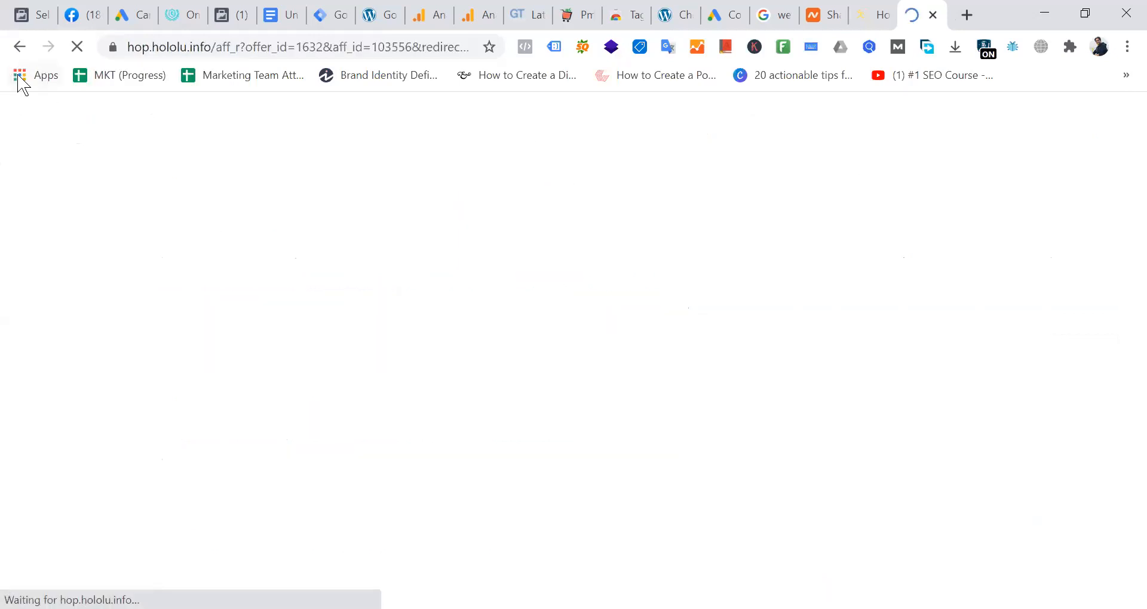
click(18, 47)
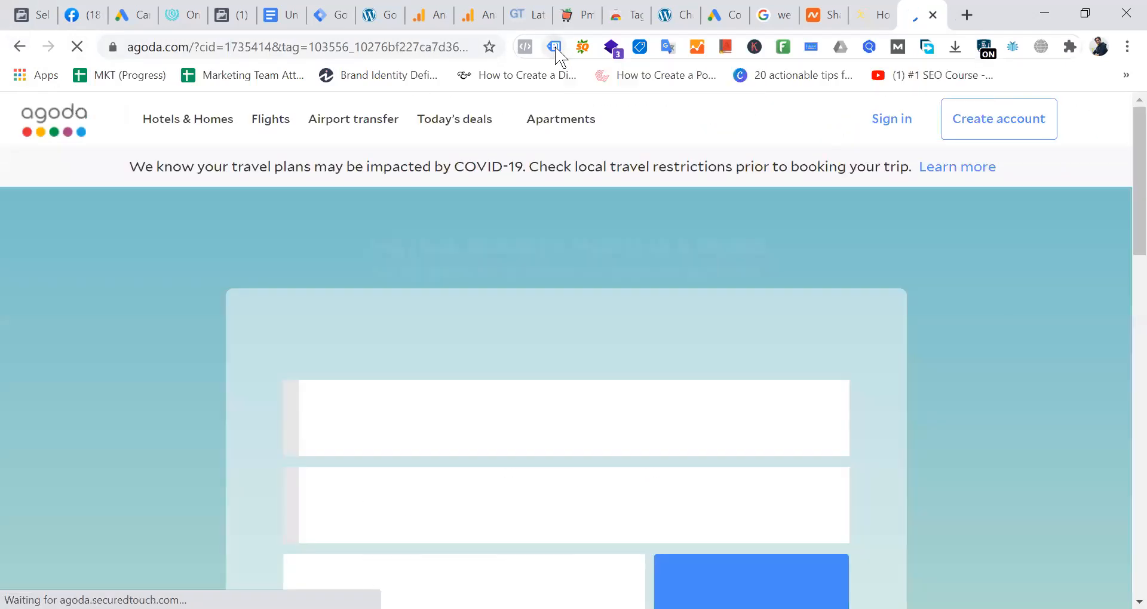
Enable Tag Assistant on the agoda.com homepage and reload the page to analyze its tags
click(555, 48)
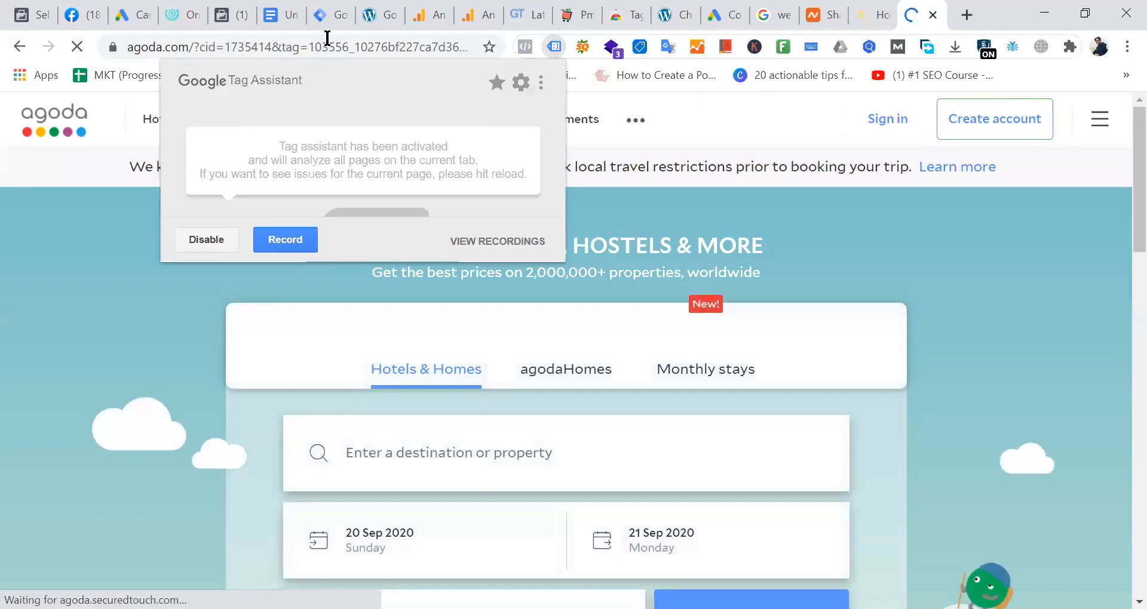
click(327, 38)
key(F5)
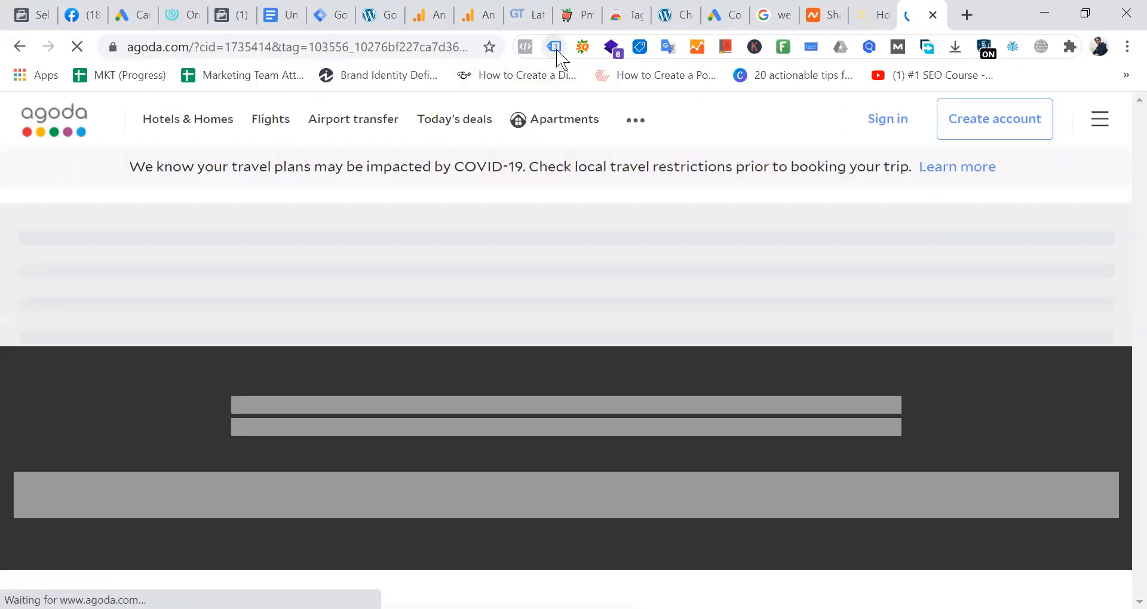
Review the Tag Assistant analysis of the tags on the agoda.com homepage and close the results
click(555, 47)
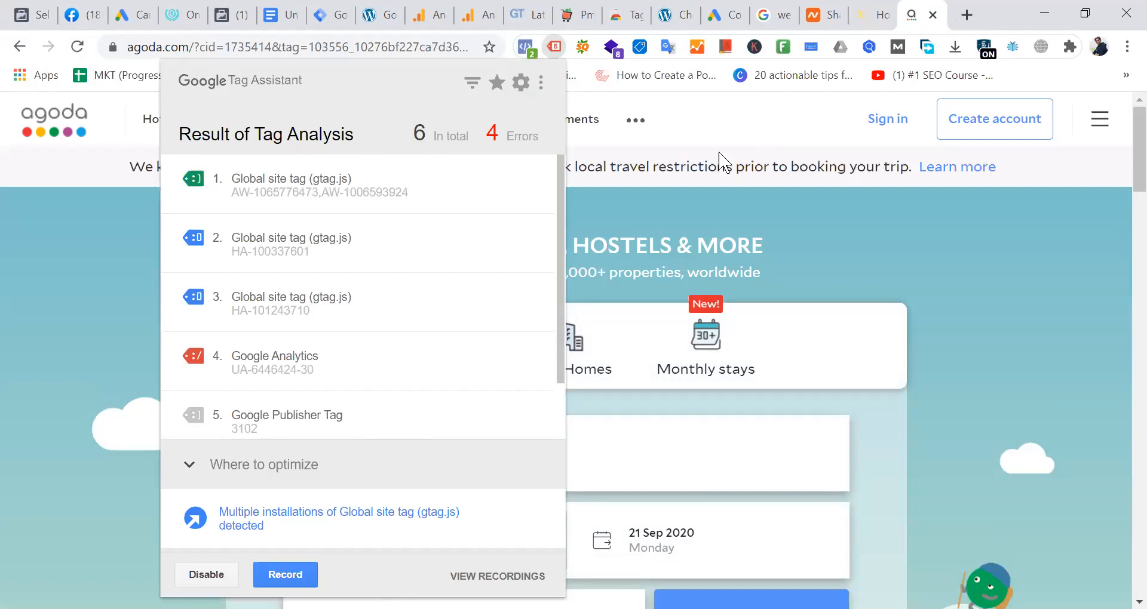
click(774, 120)
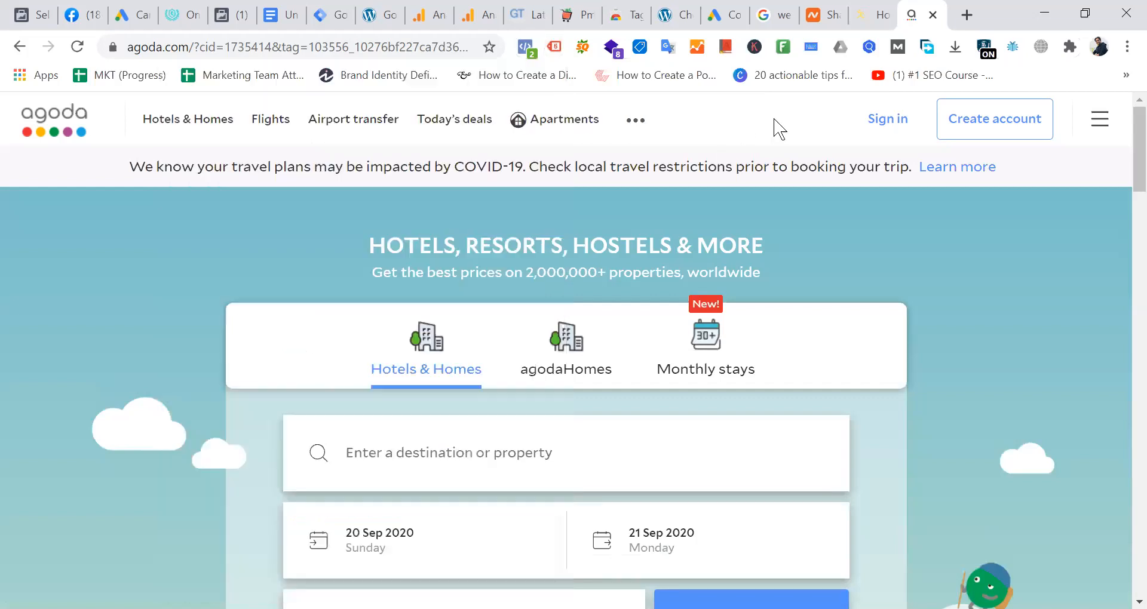
Look over the Tag Manager accounts, WordPress Tag Manager options and Analytics home, ending on the Google Ads conversion actions
click(383, 24)
click(351, 17)
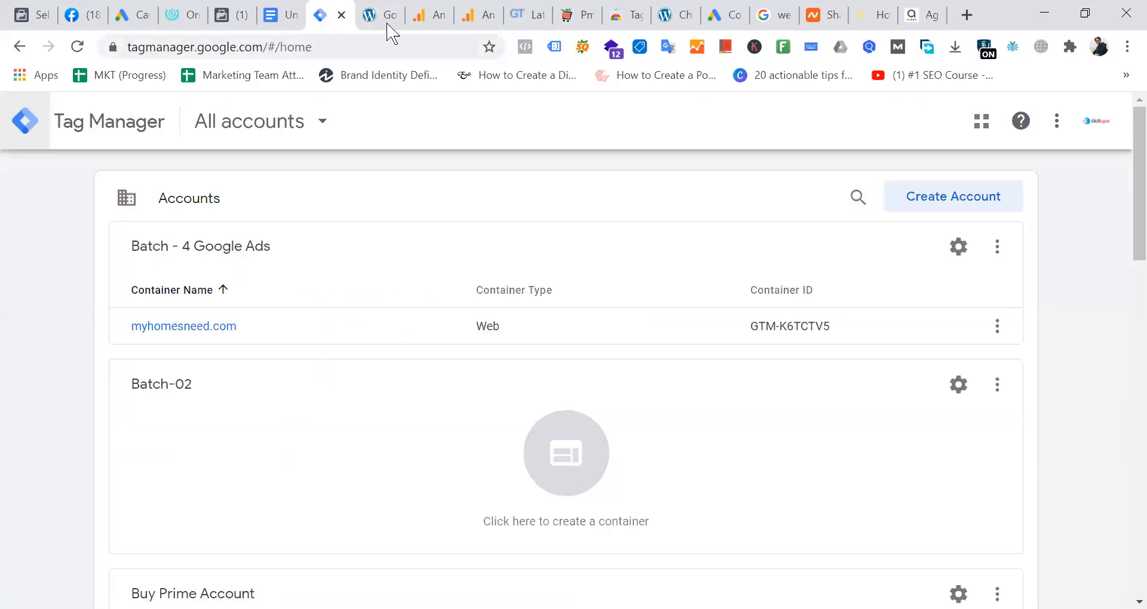
click(388, 24)
click(333, 15)
click(380, 24)
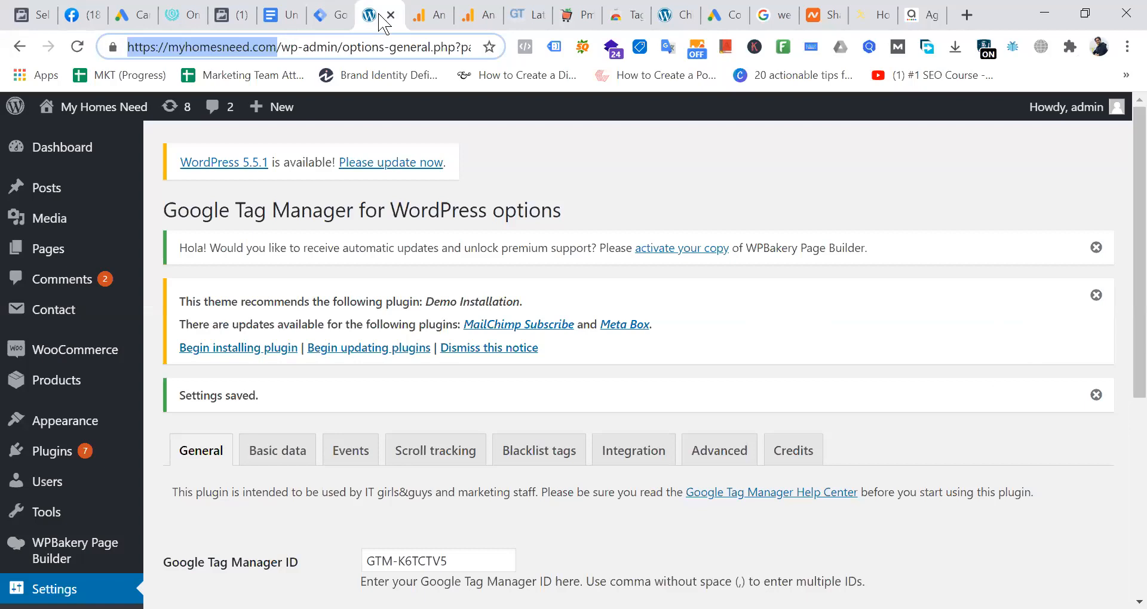
click(332, 21)
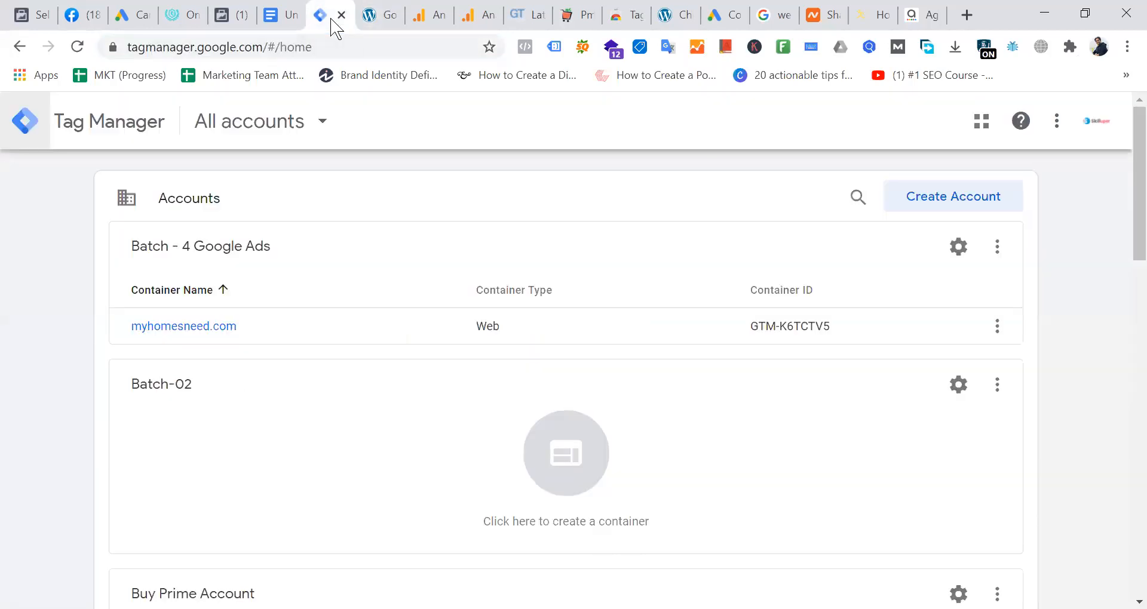
click(426, 20)
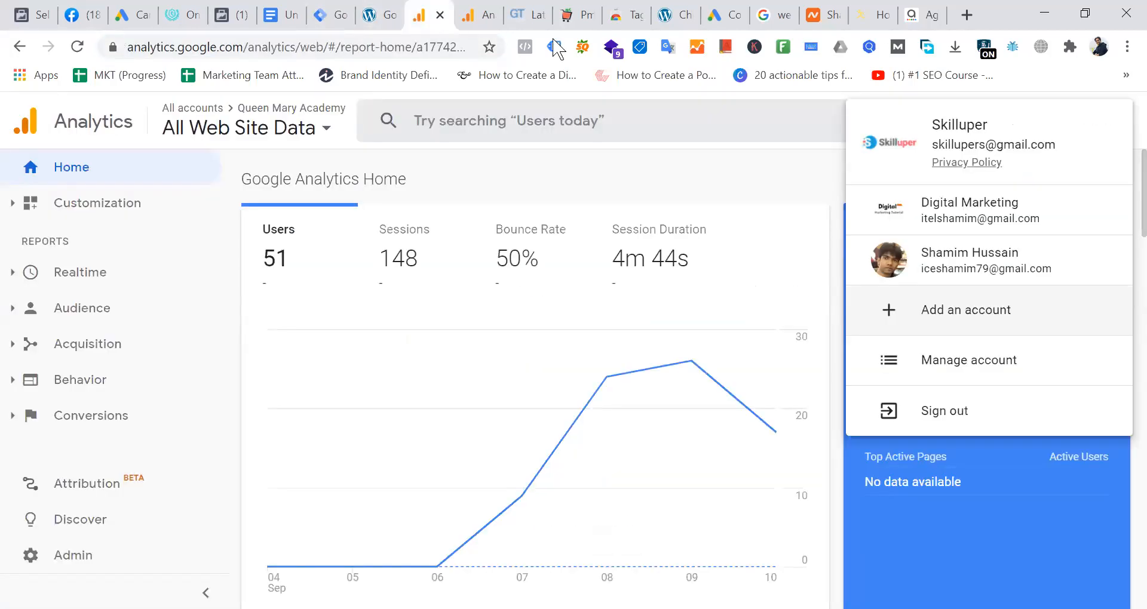
click(727, 18)
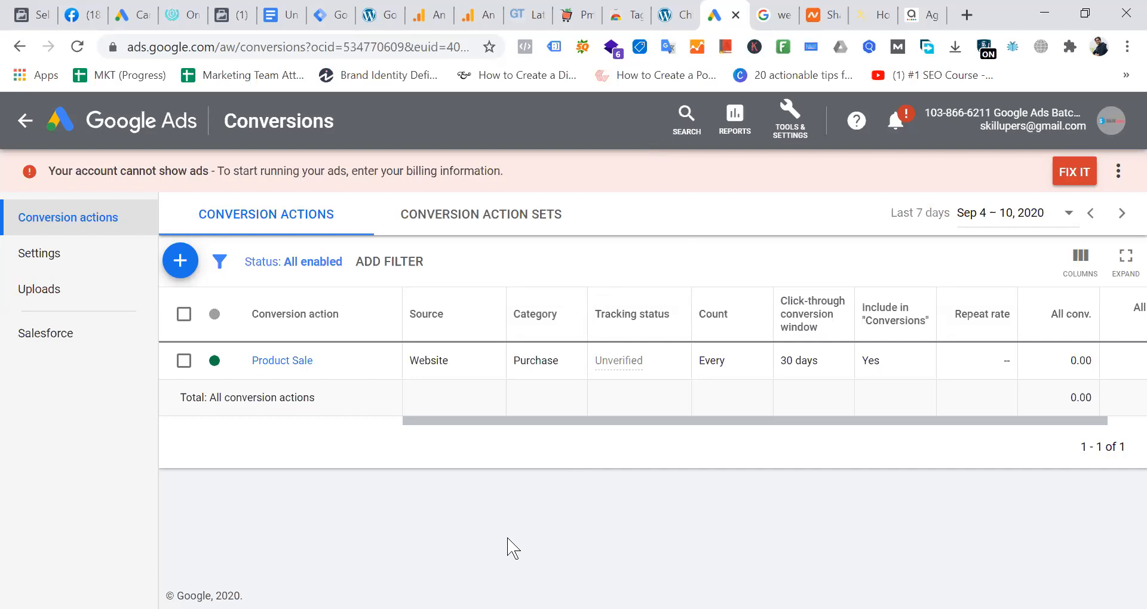
click(180, 15)
click(232, 15)
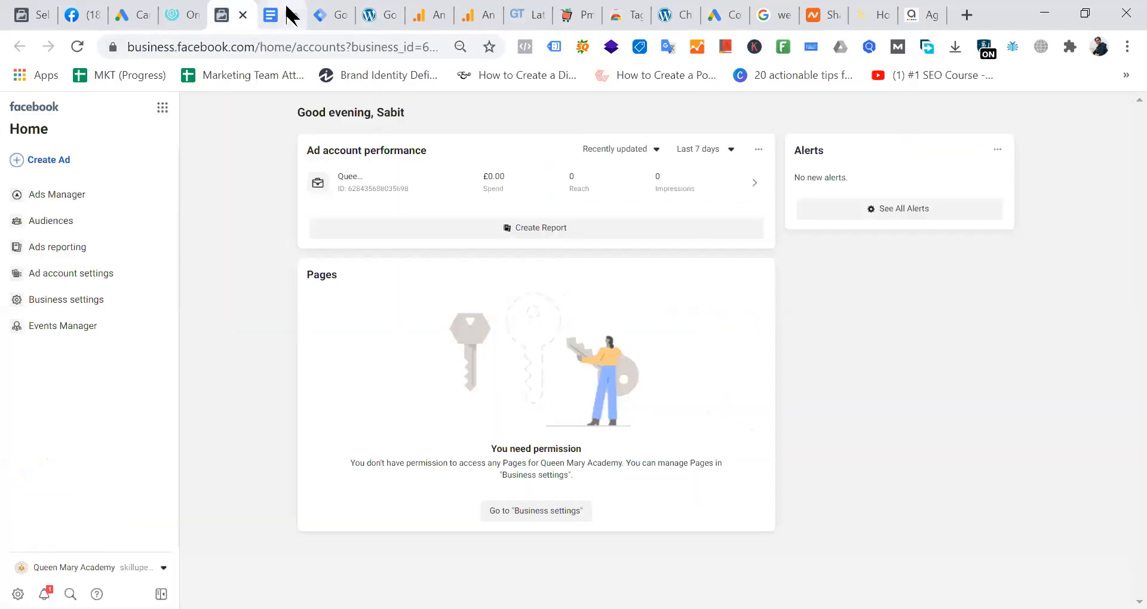
click(291, 15)
click(334, 15)
click(421, 15)
click(474, 15)
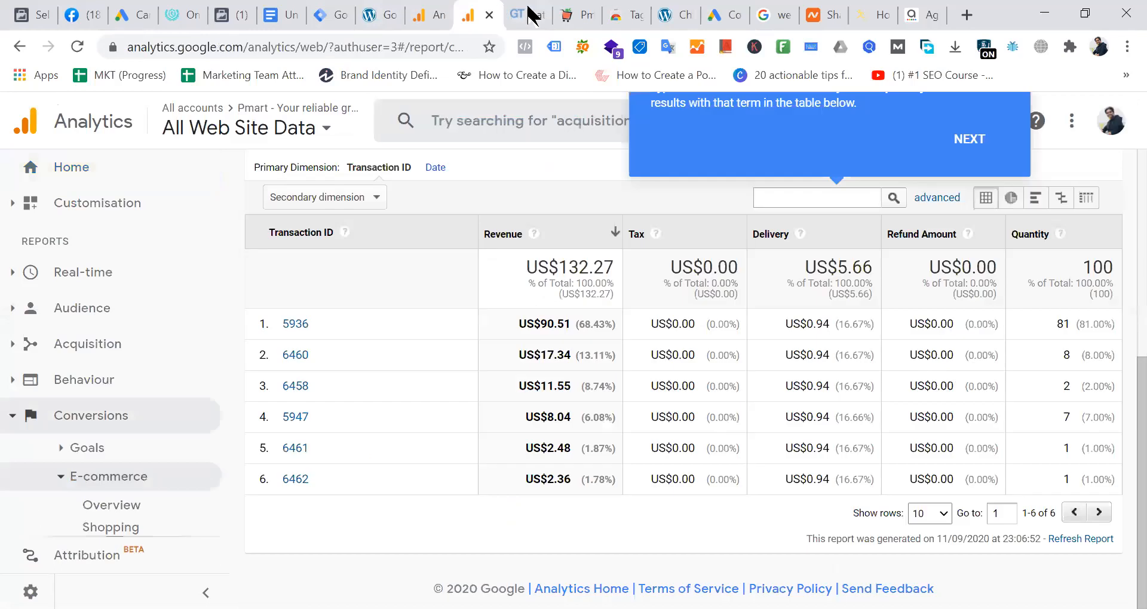
click(529, 15)
click(576, 15)
click(630, 15)
click(719, 15)
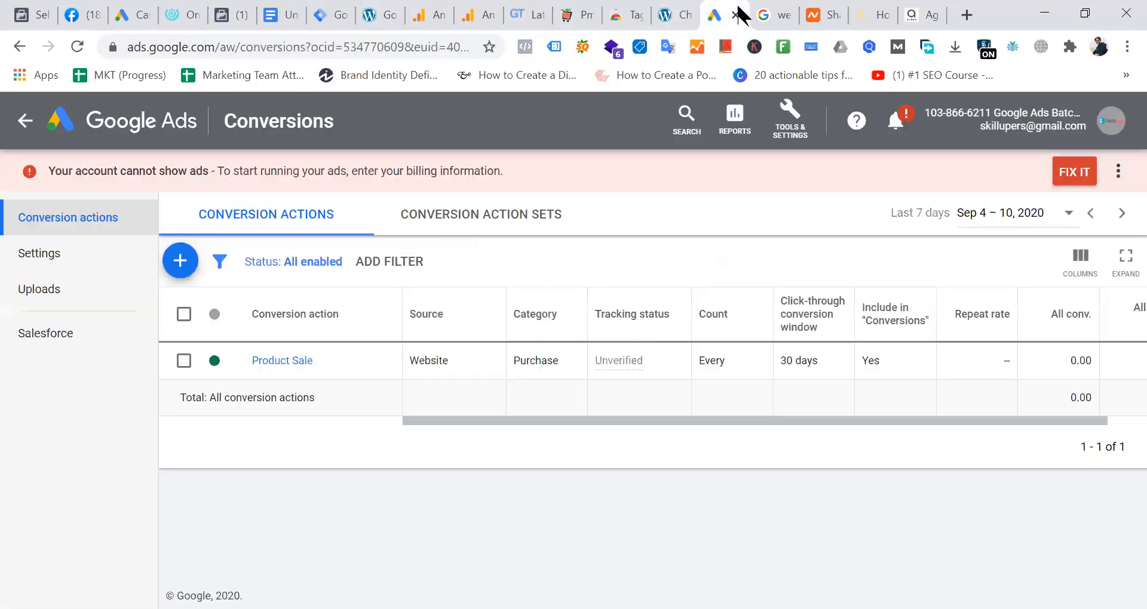
Look over the Queen Mary Academy homepage down to its success stories and return to the Google Ads conversion actions
click(171, 15)
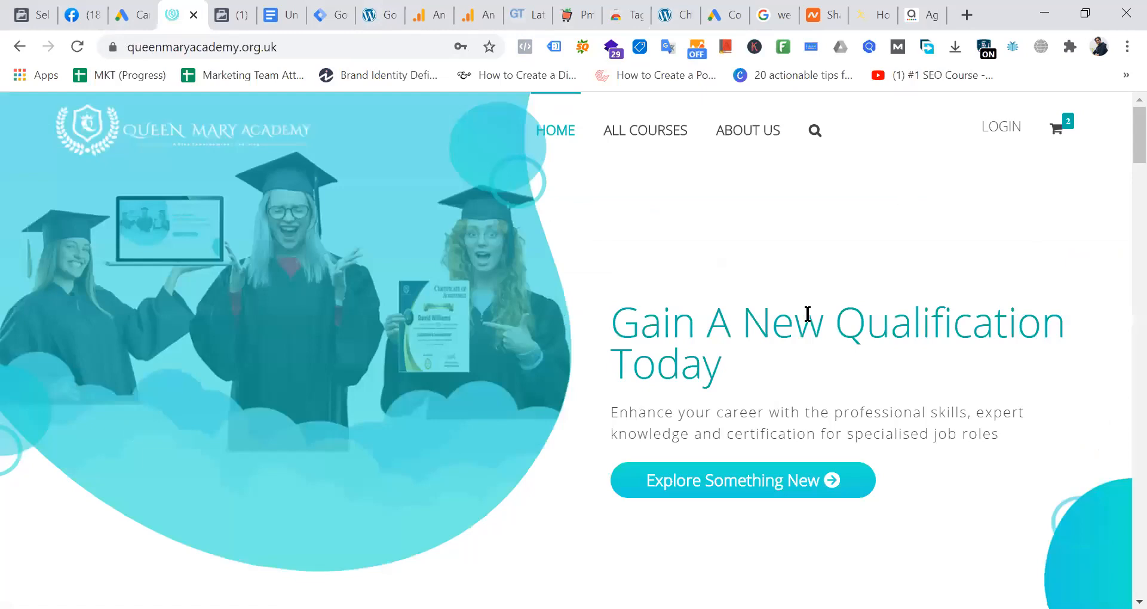
scroll(552, 235, down, 15)
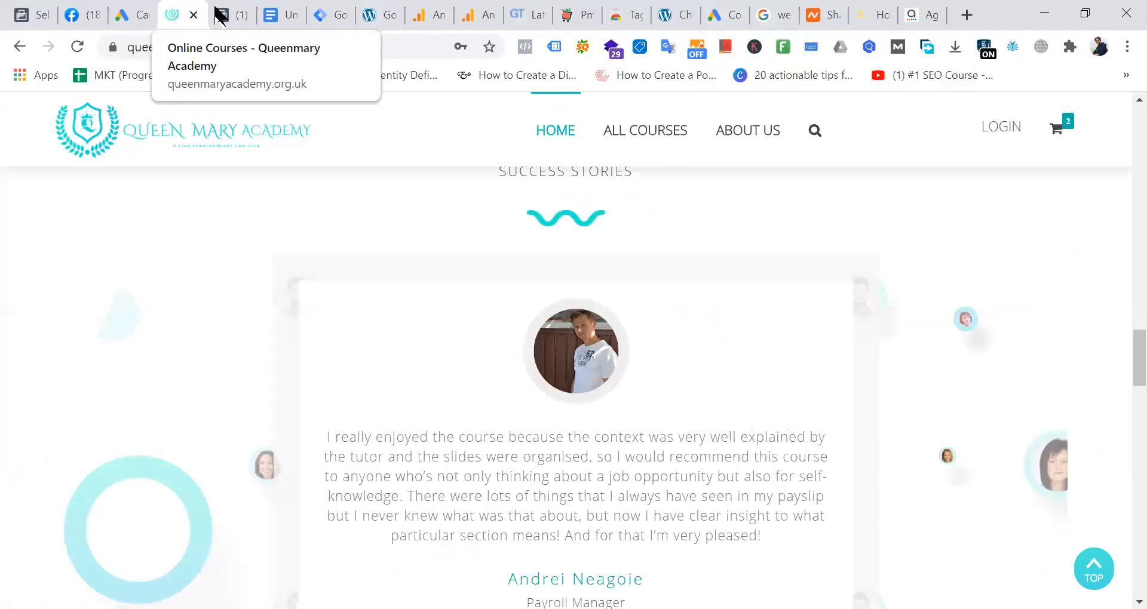
click(724, 15)
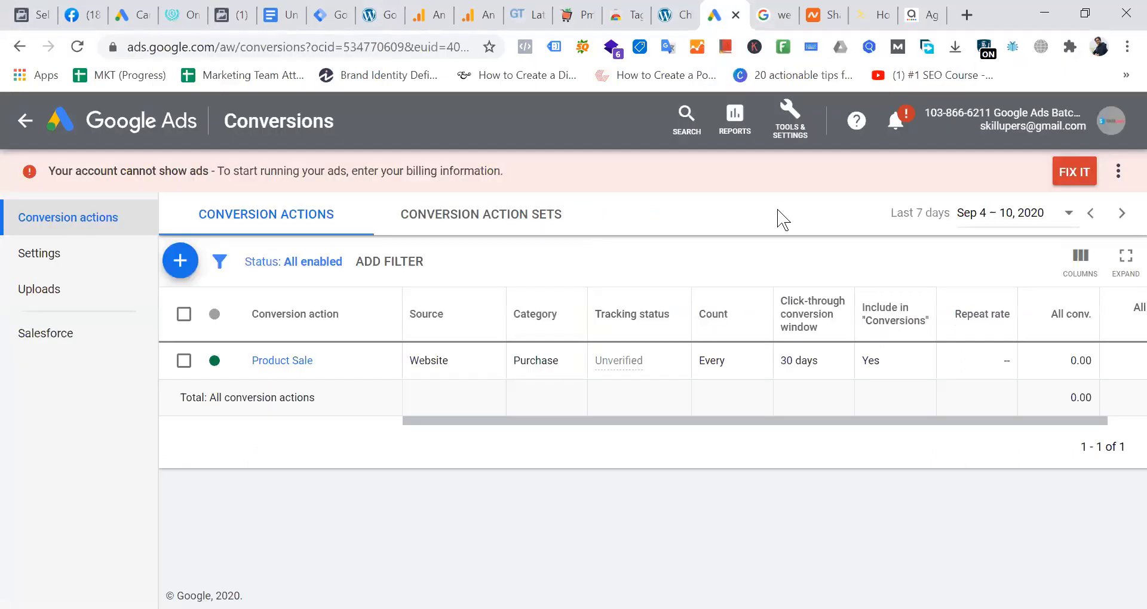